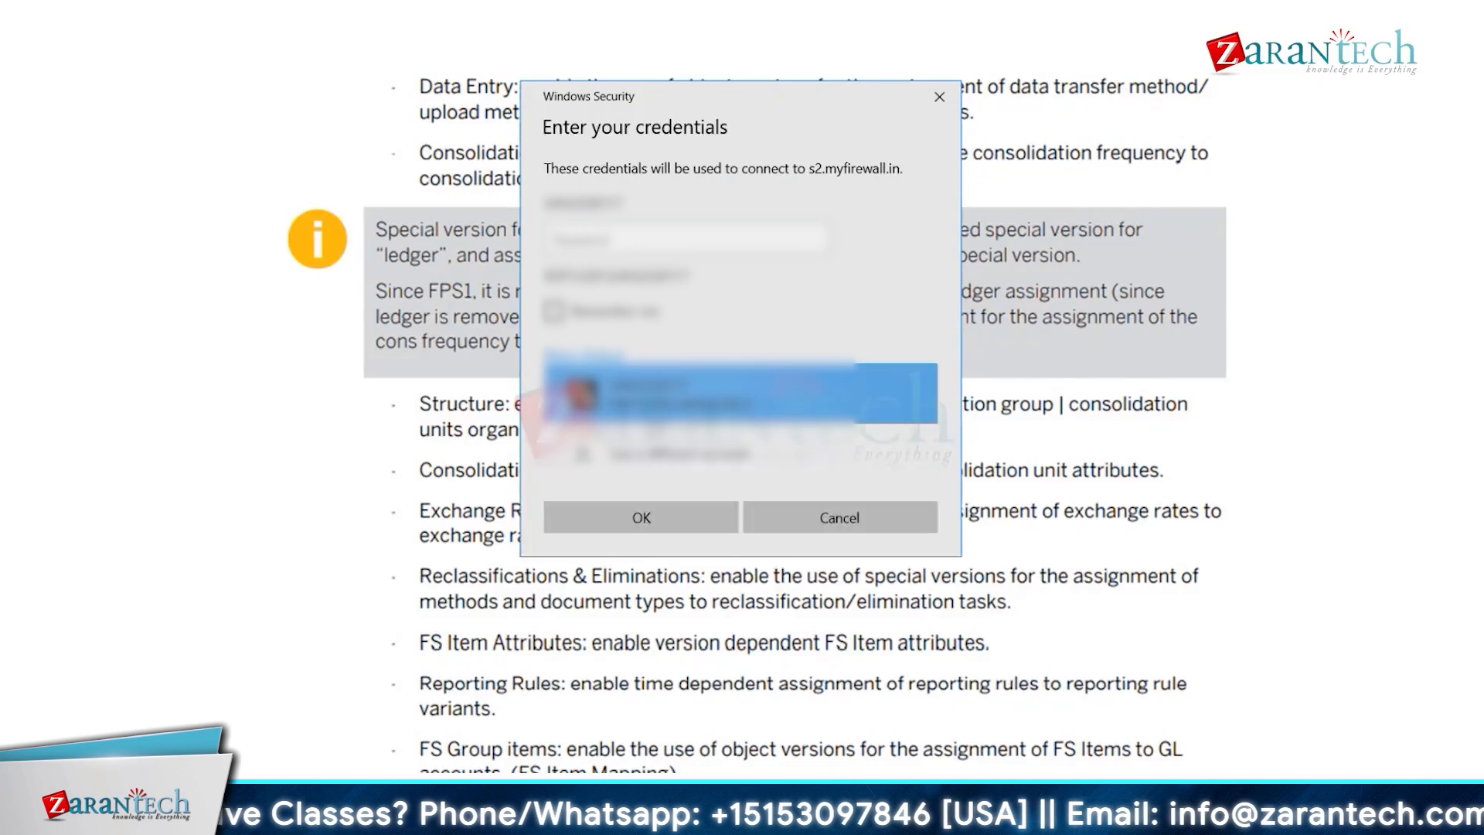
left_click(665, 462)
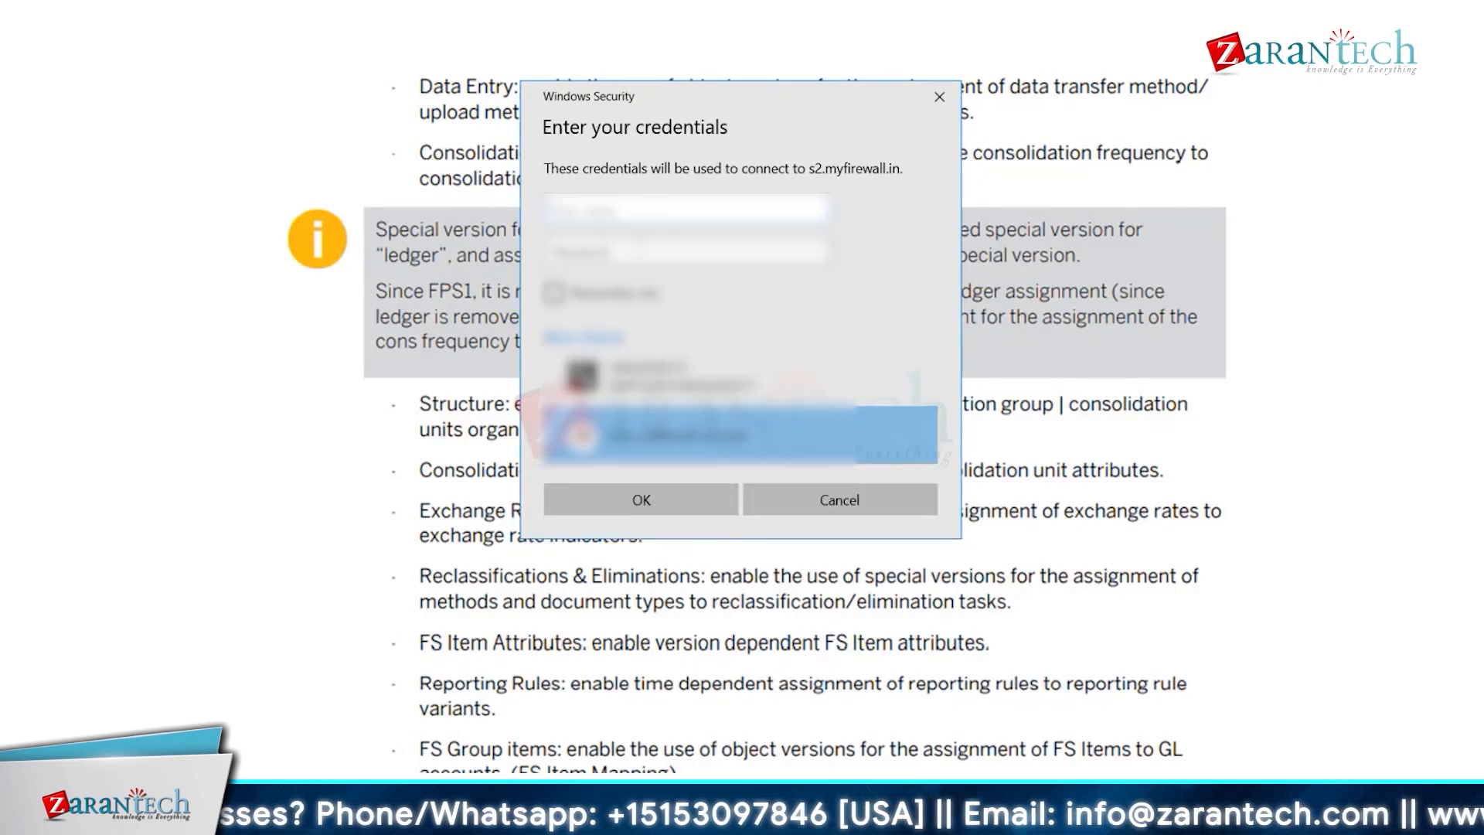
left_click(875, 493)
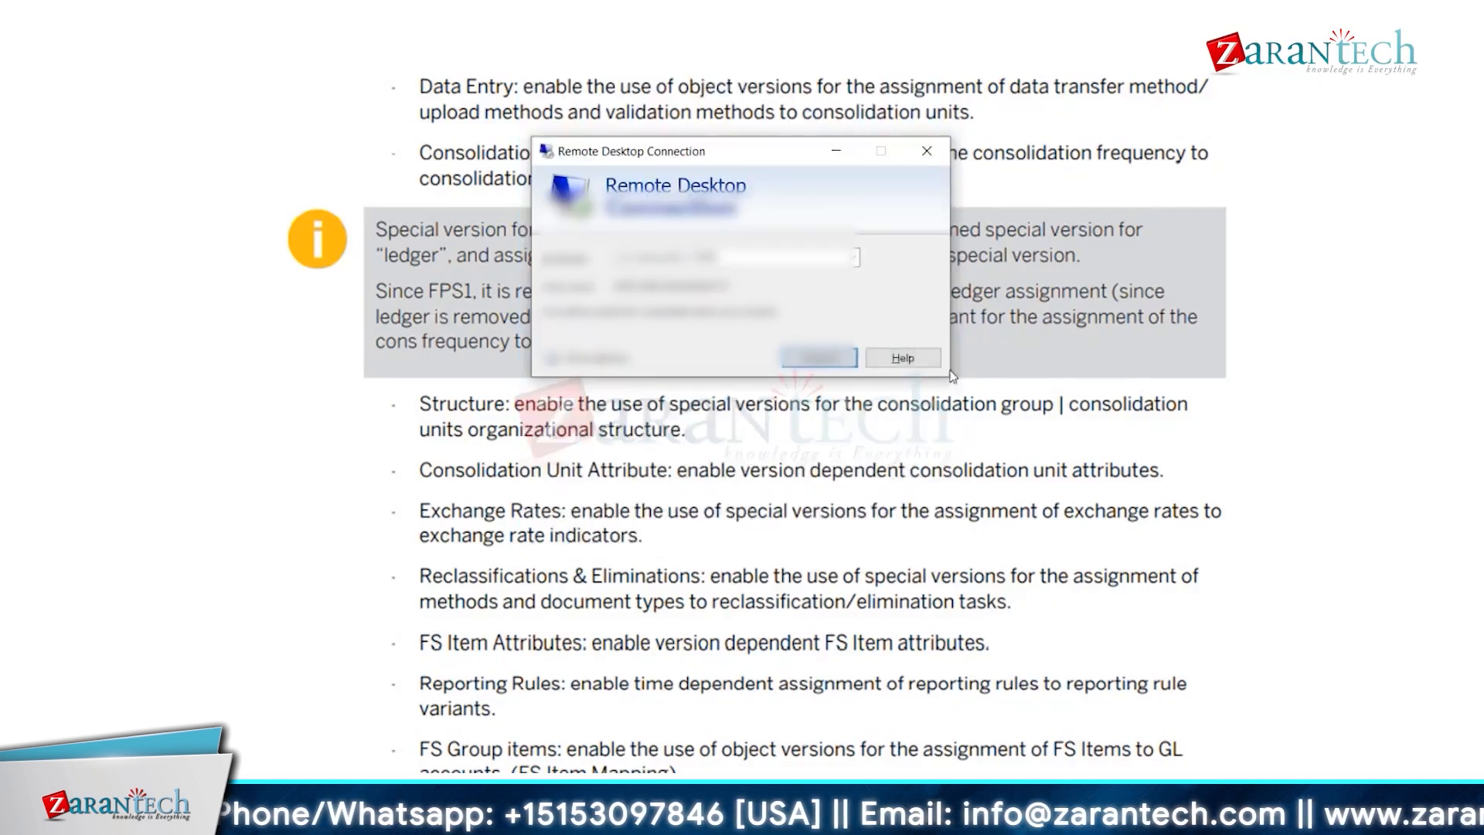
left_click(927, 151)
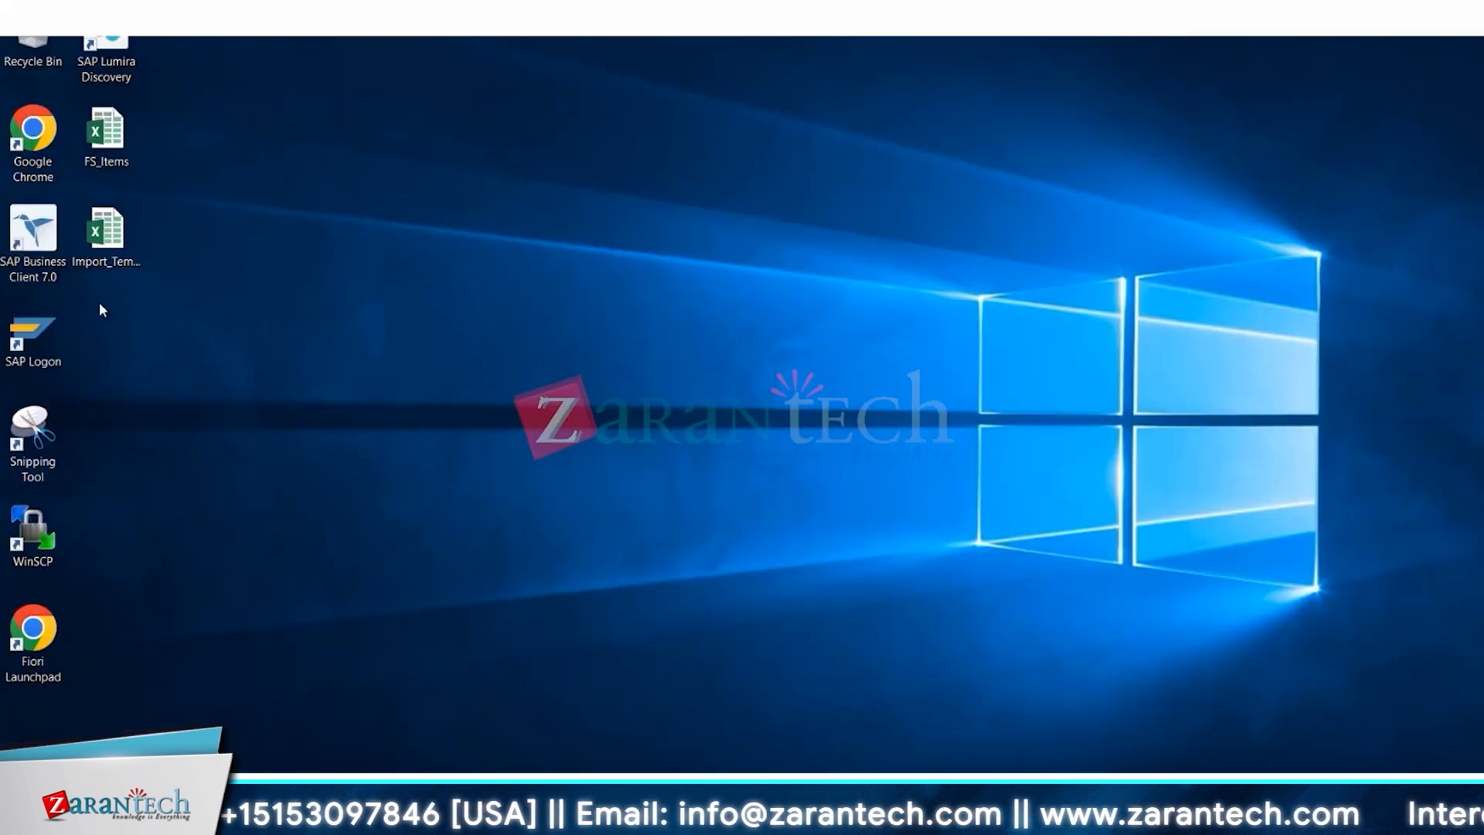
Launch SAP Logon from the desktop and move its window away from the desktop shortcuts
double_click(58, 336)
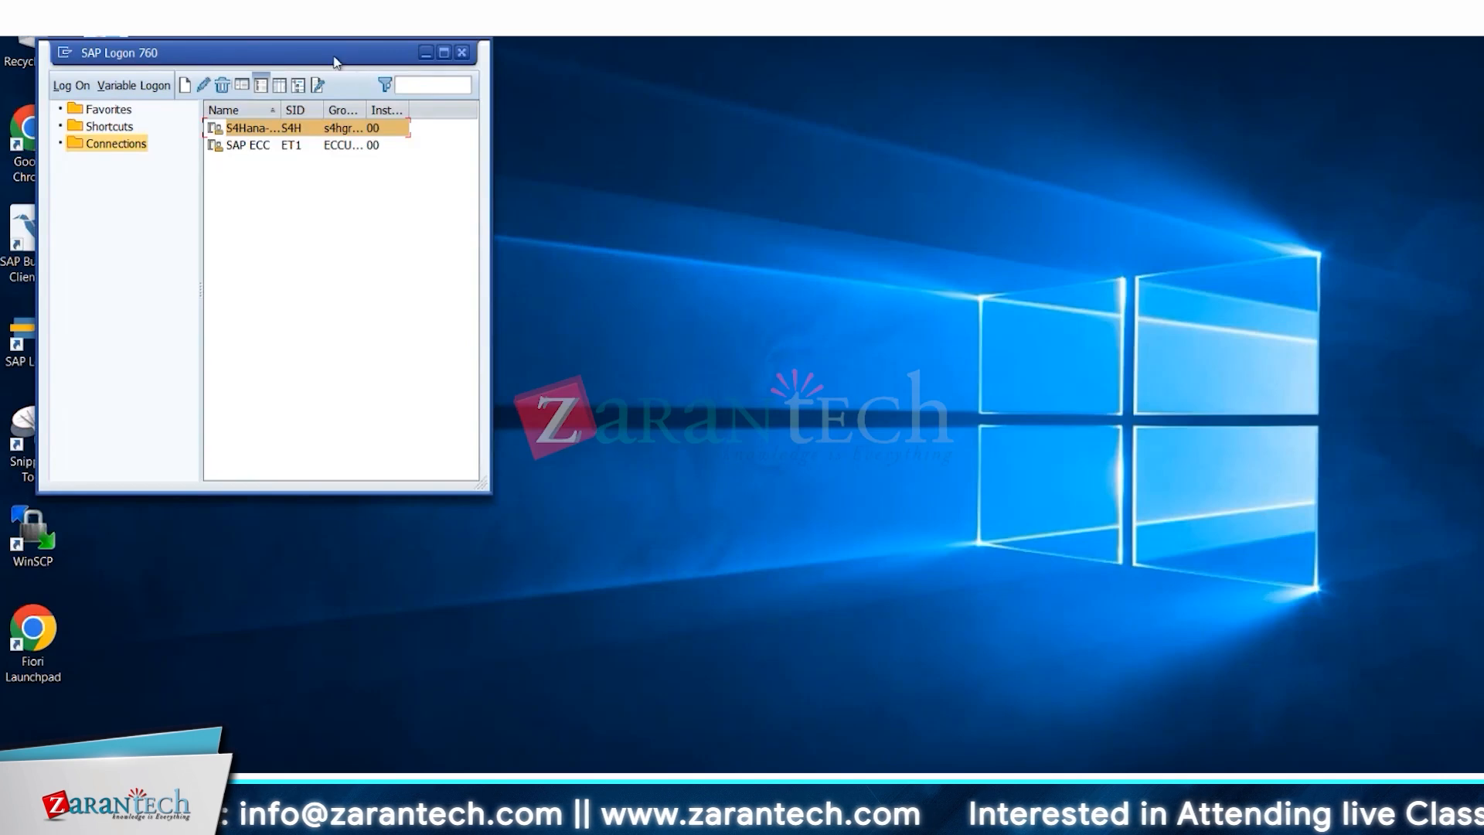
left_click_drag(332, 59, 1138, 84)
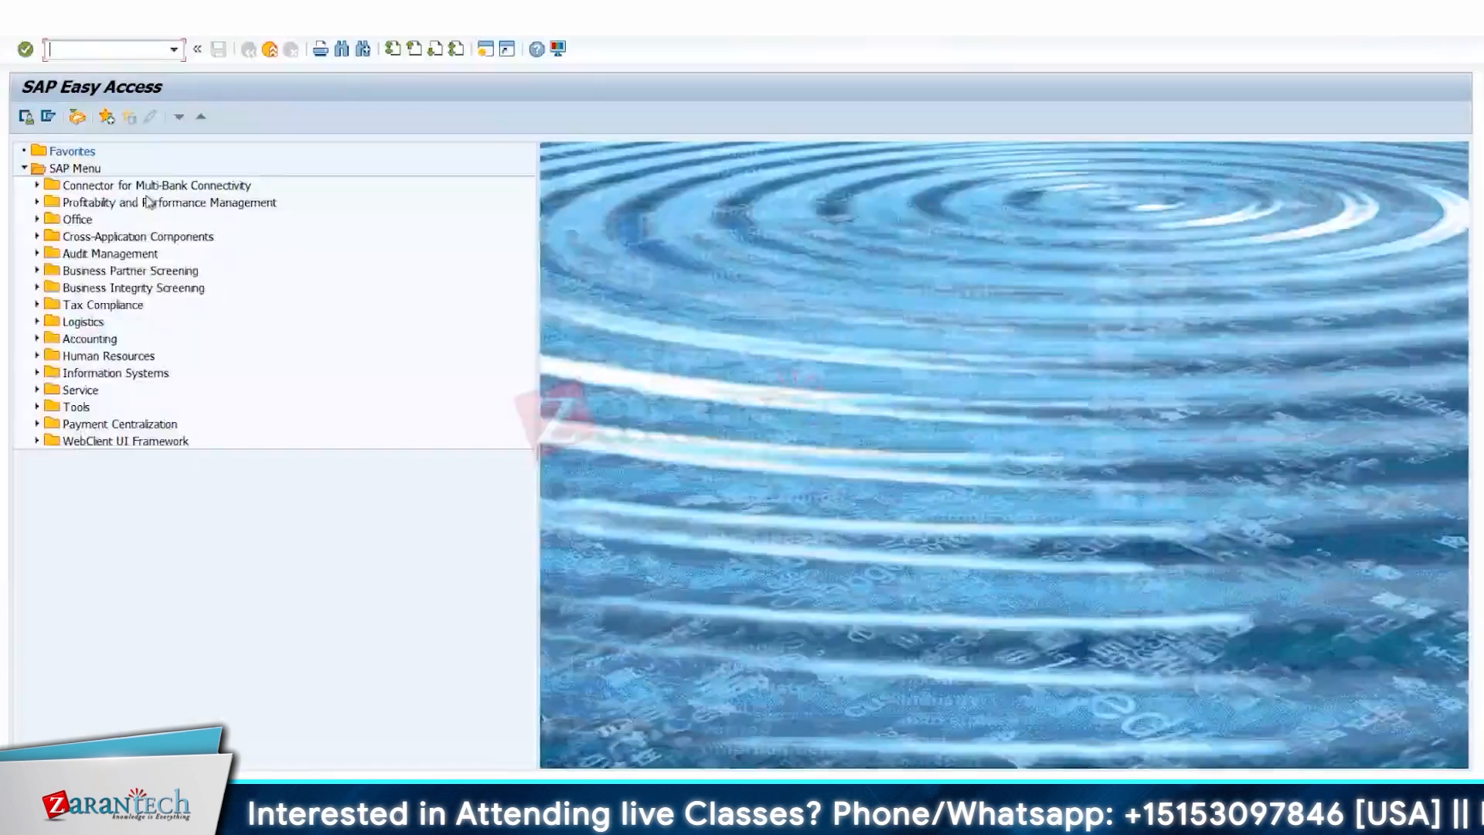
Open the system status, review the details of the installed product versions, and close both dialogs
left_click(272, 35)
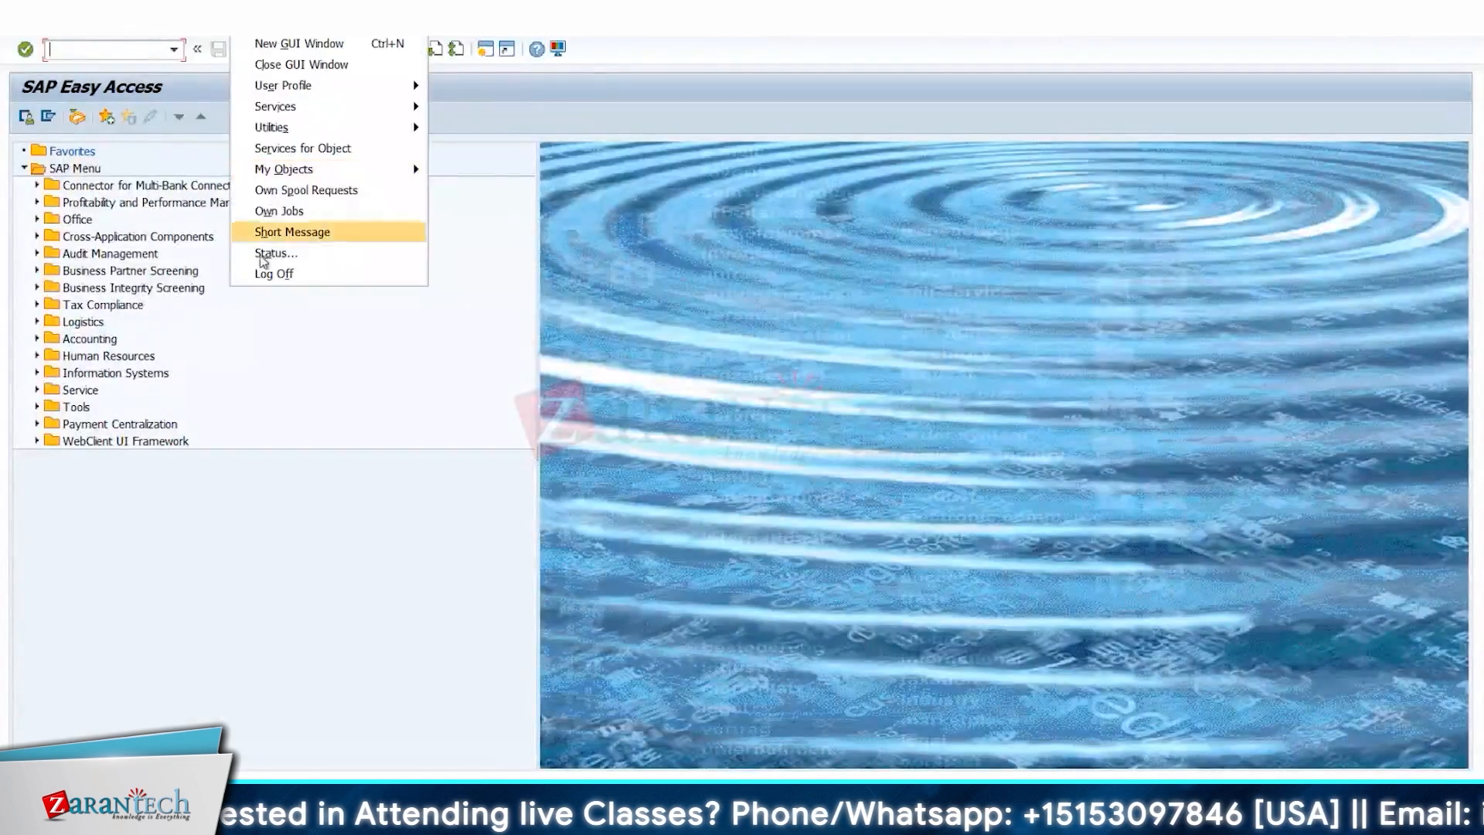
left_click(276, 253)
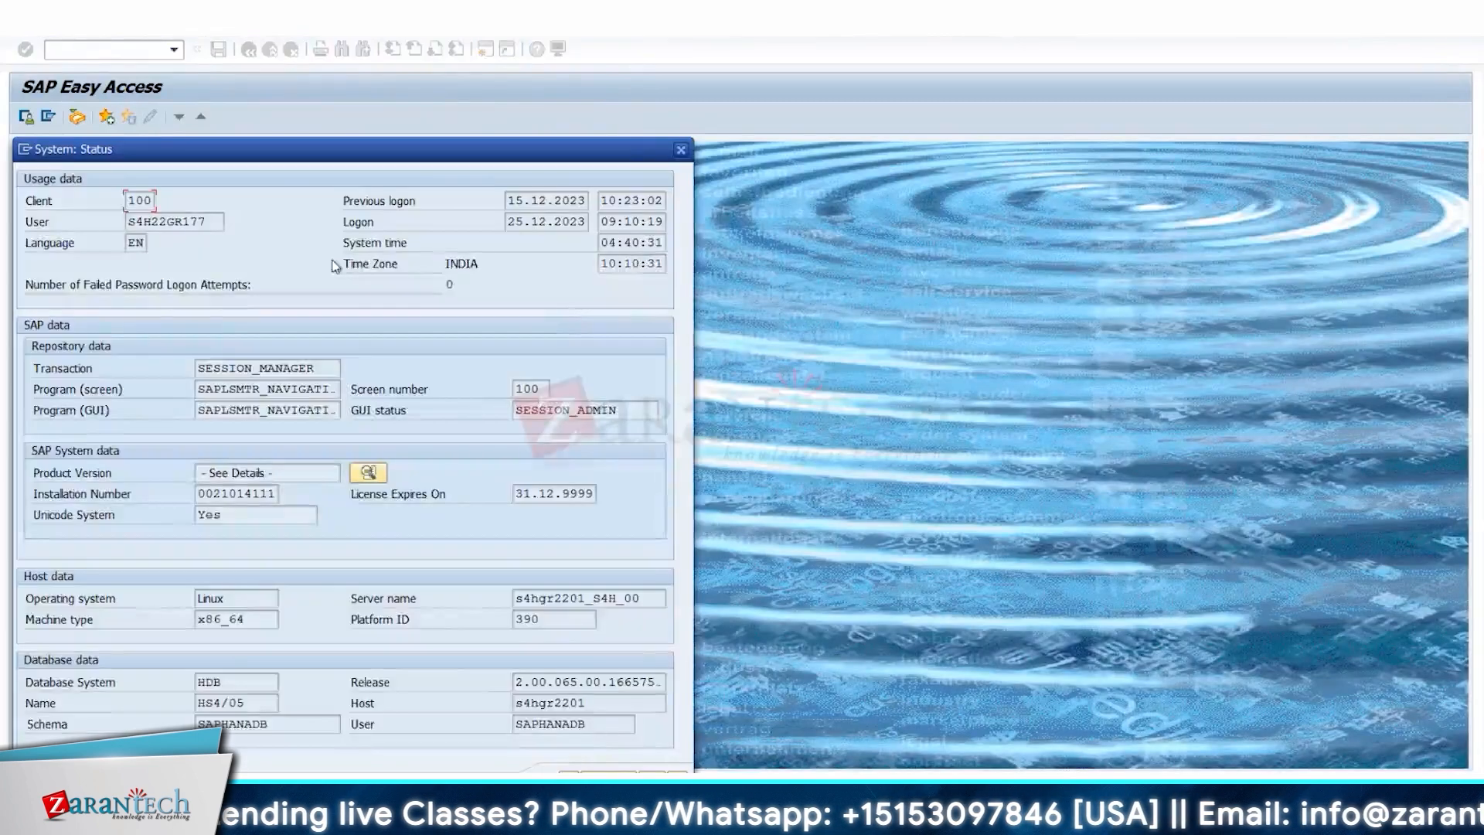
left_click(368, 472)
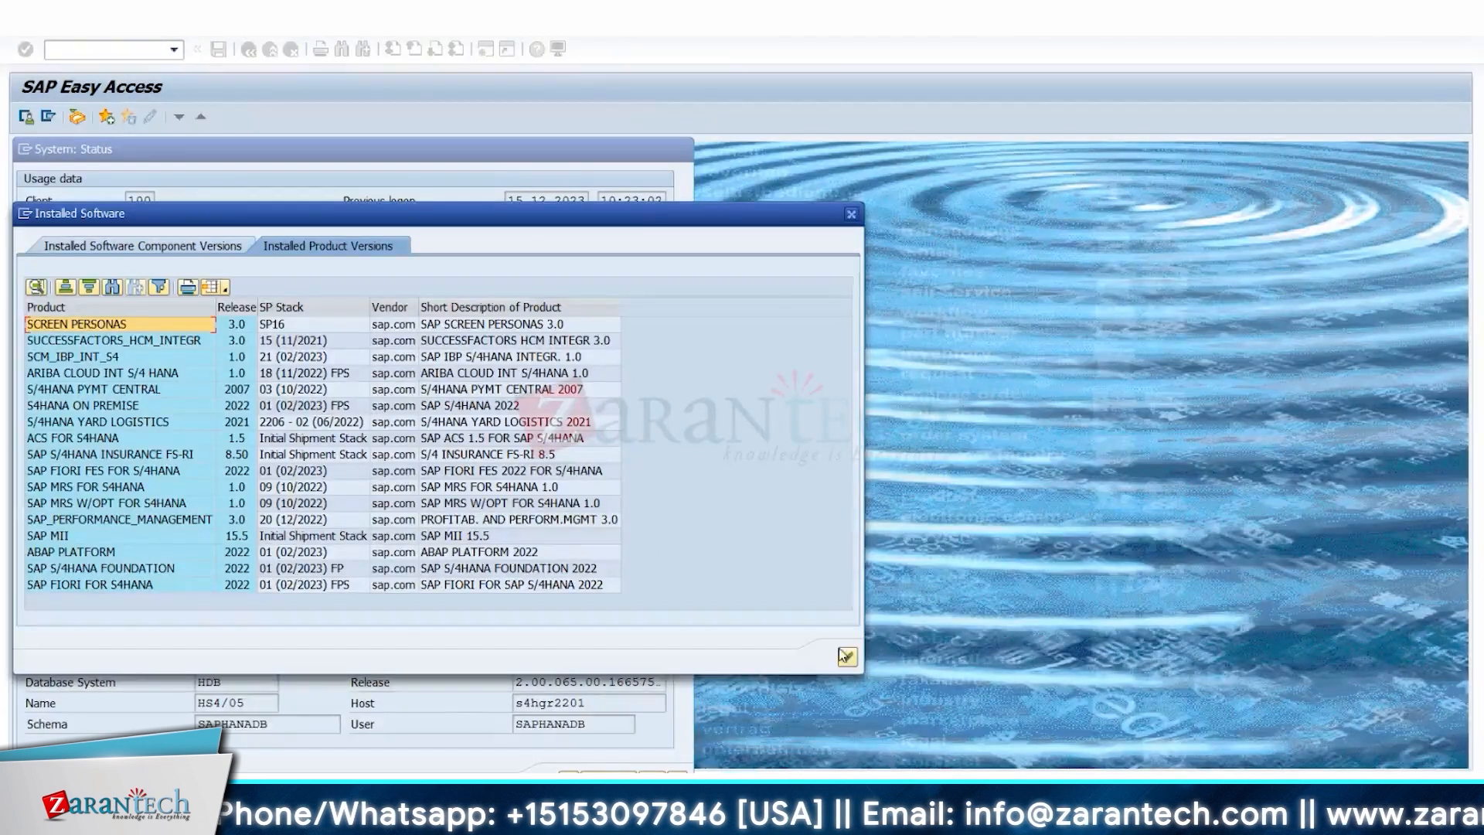
key("Escape")
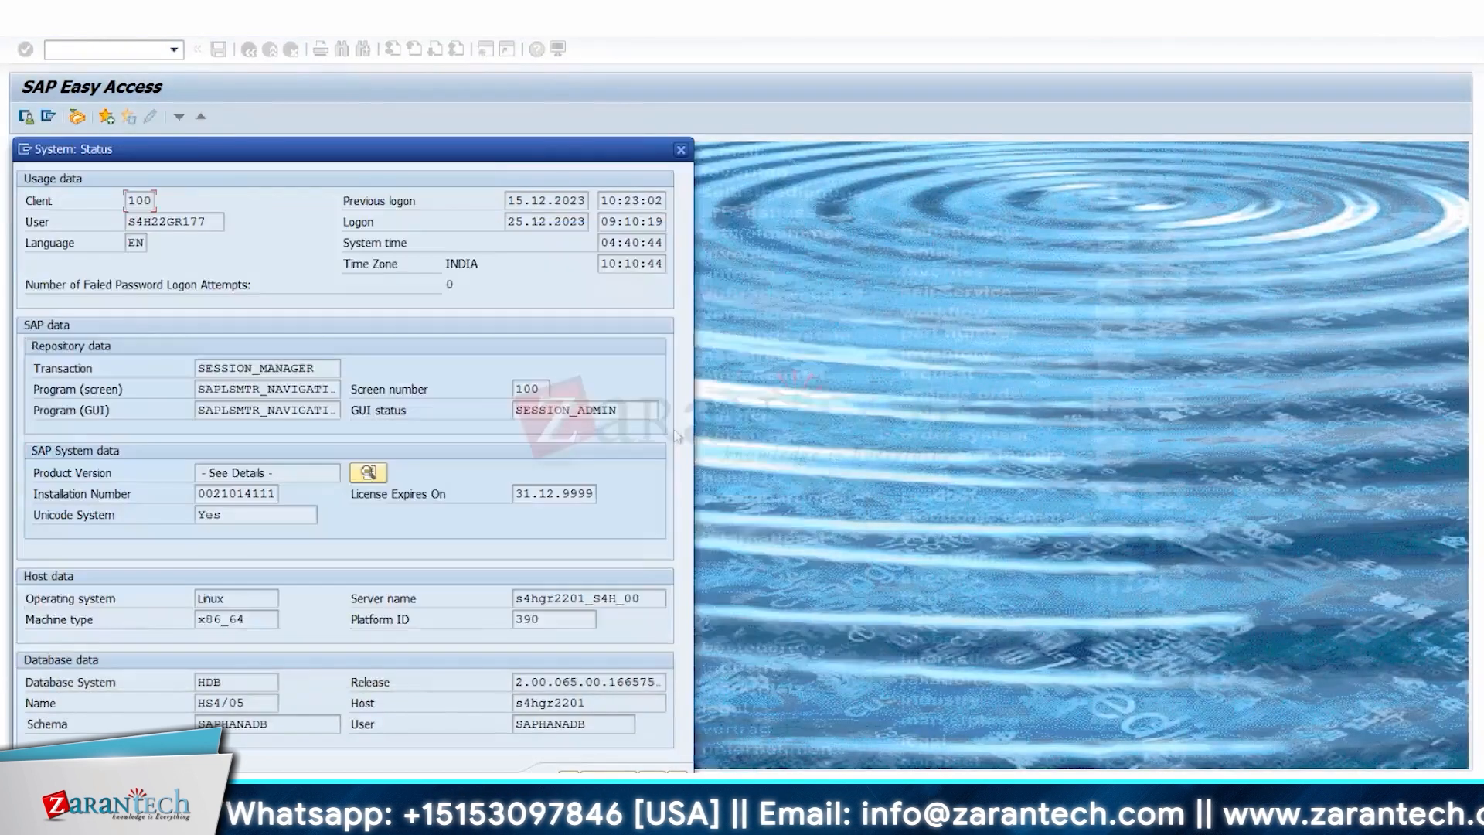
left_click(676, 774)
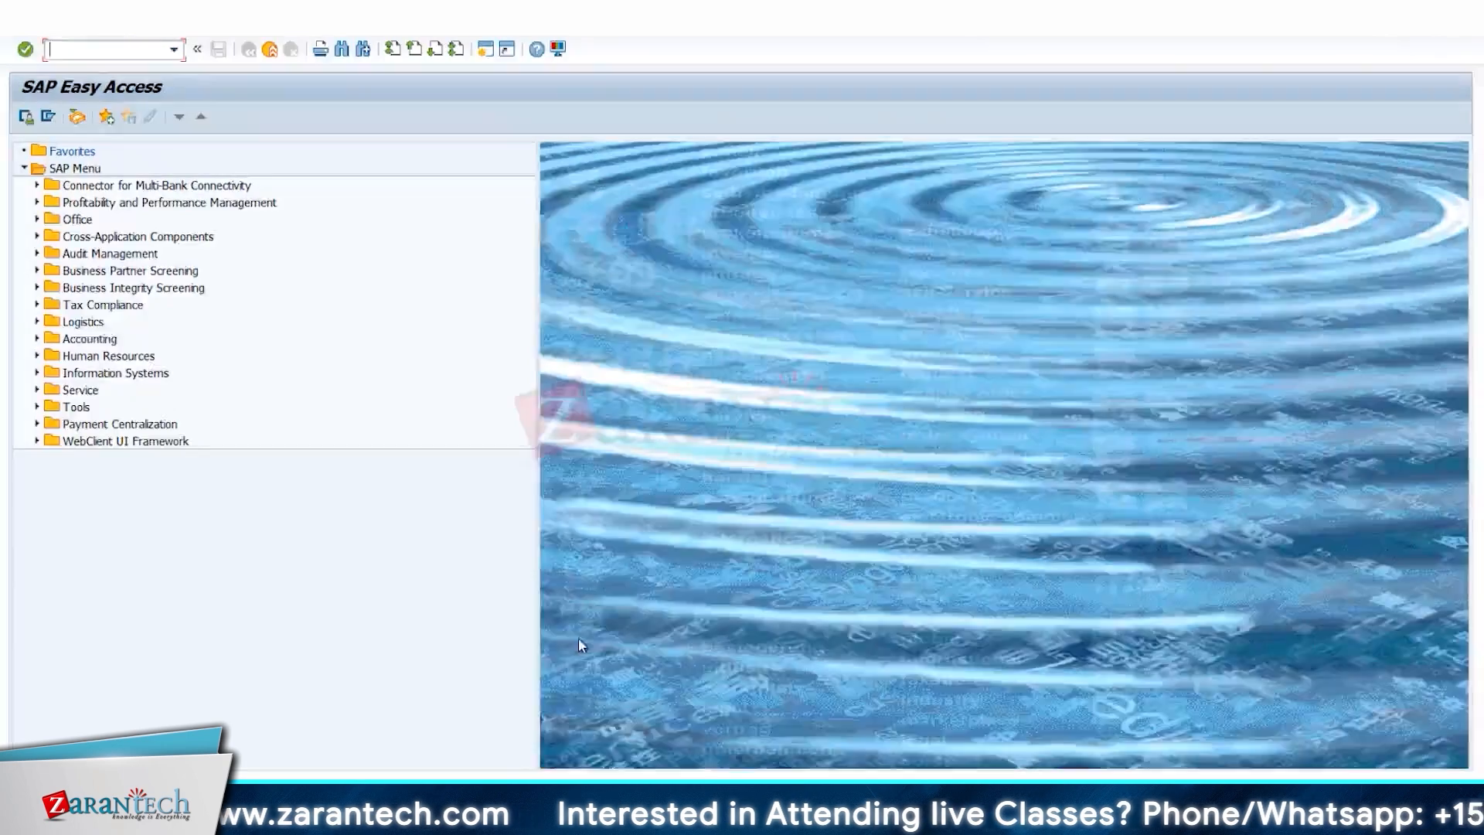
Run transaction spro and display the SAP Customizing Implementation Guide
type("spro")
key("Return")
left_click(85, 117)
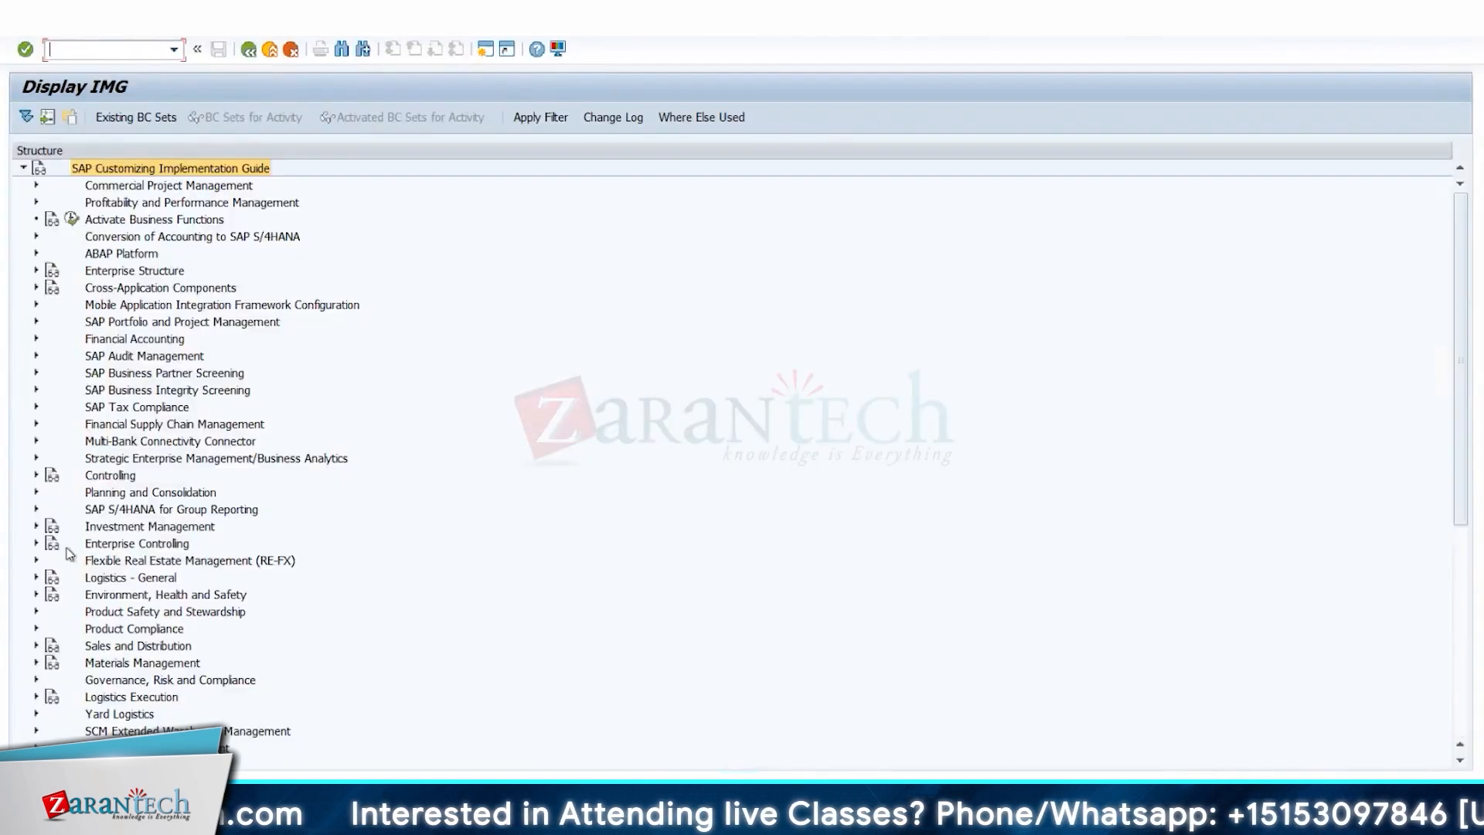
Expand SAP S/4HANA for Group Reporting in the implementation guide and select Install SAP Best Practices Content
left_click(36, 509)
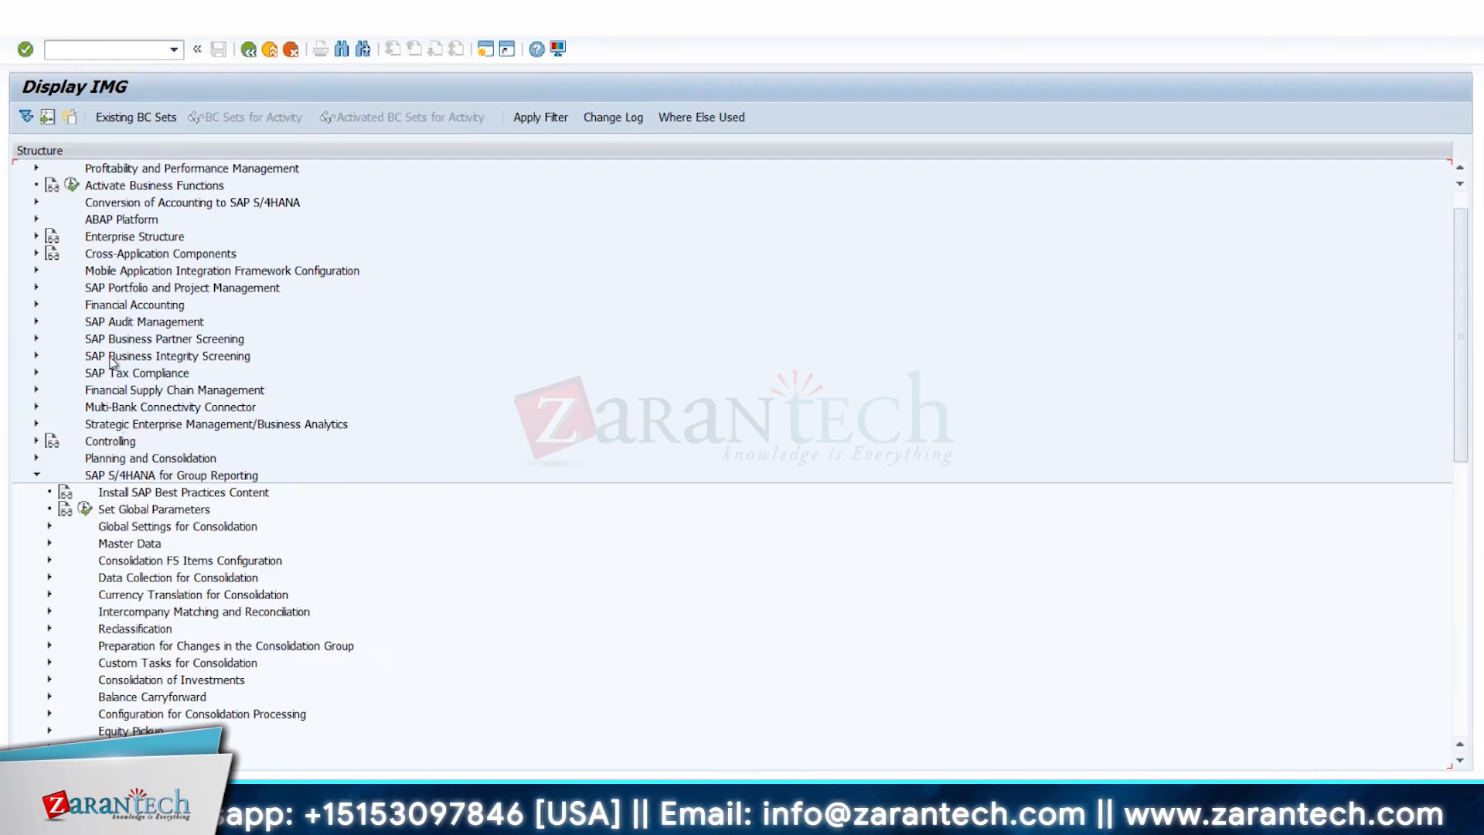
left_click(129, 494)
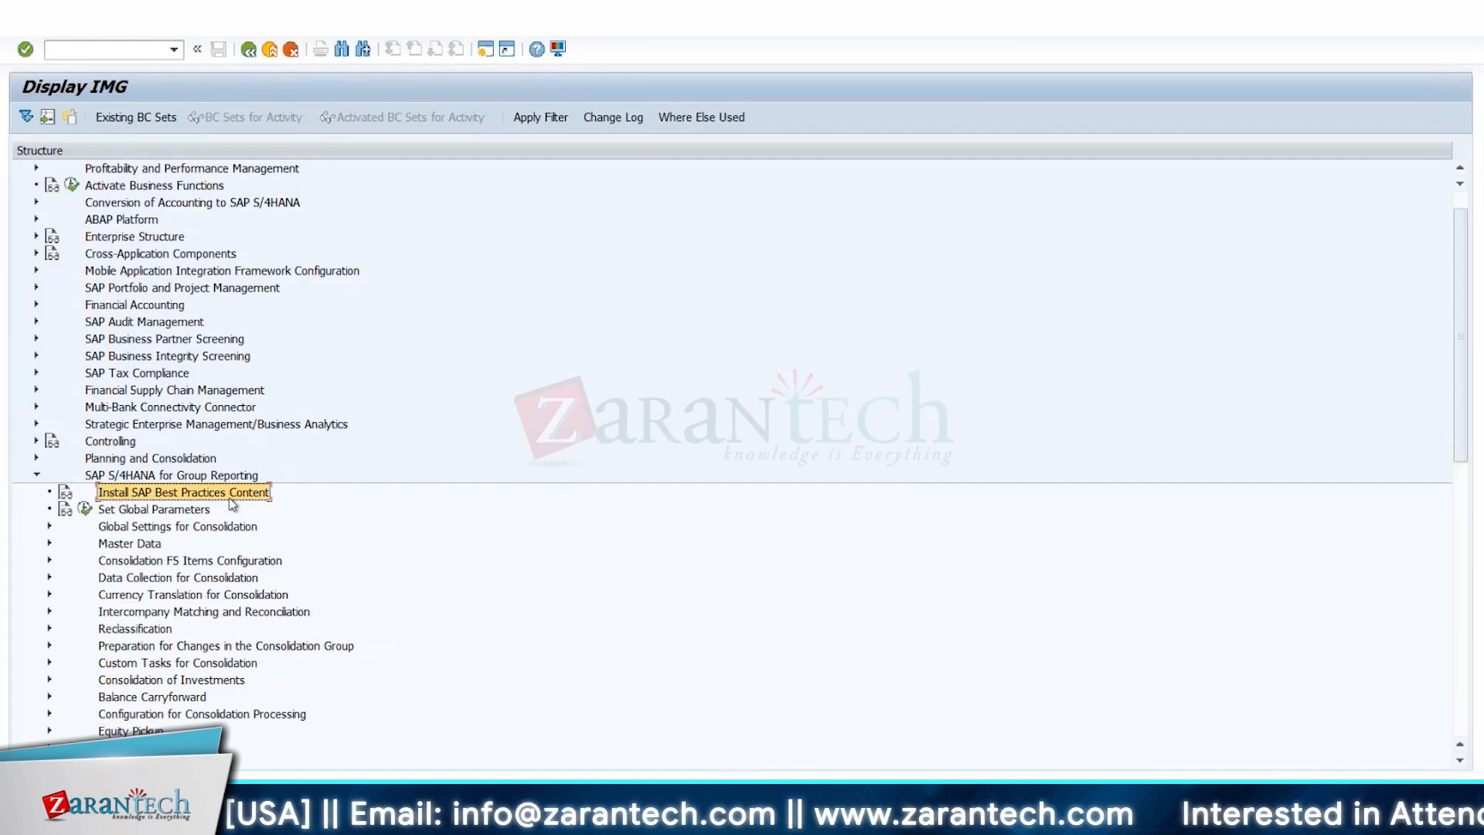
scroll(281, 431, "down", 3)
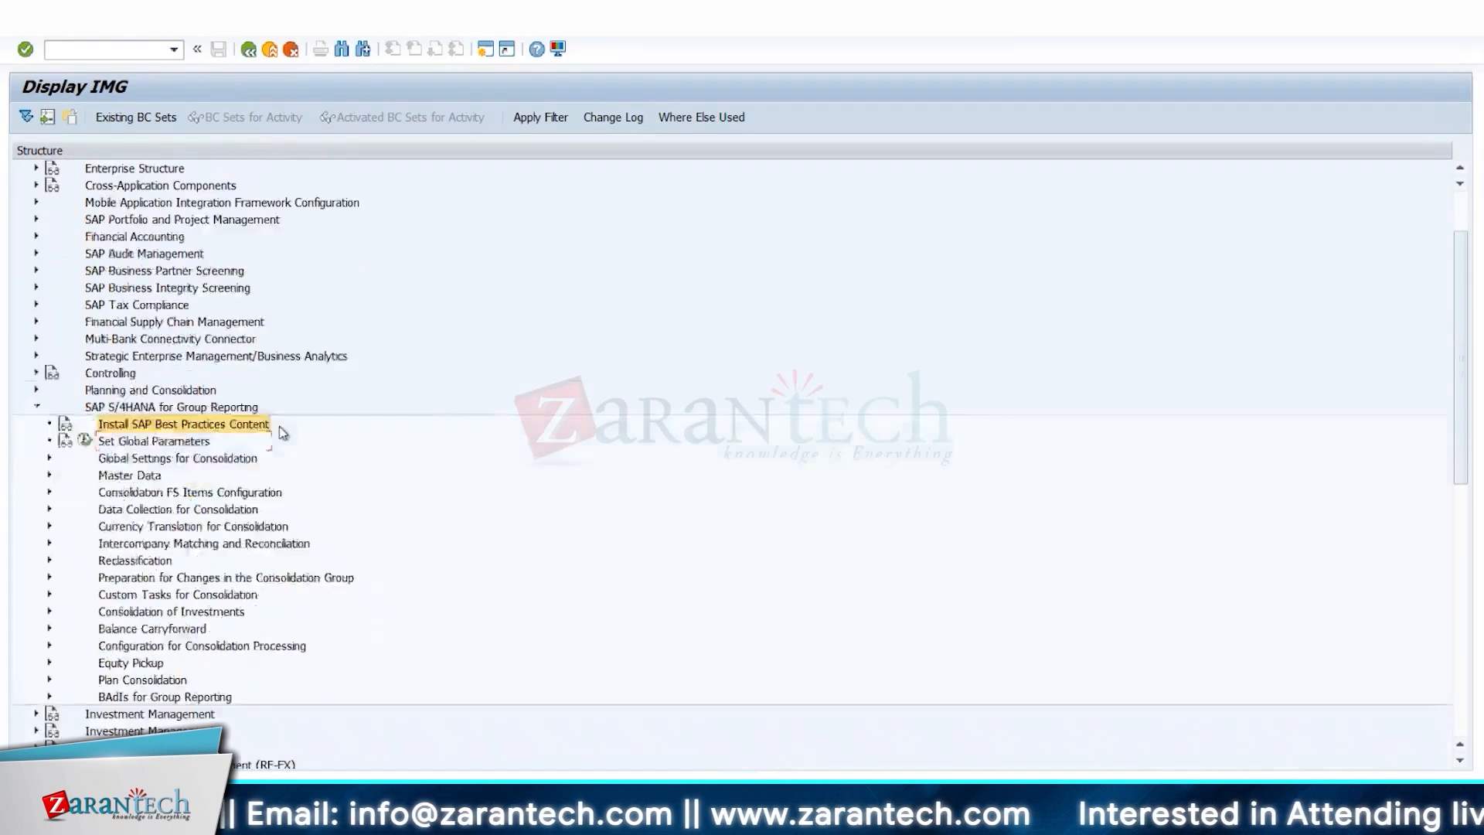
scroll(283, 436, "down", 1)
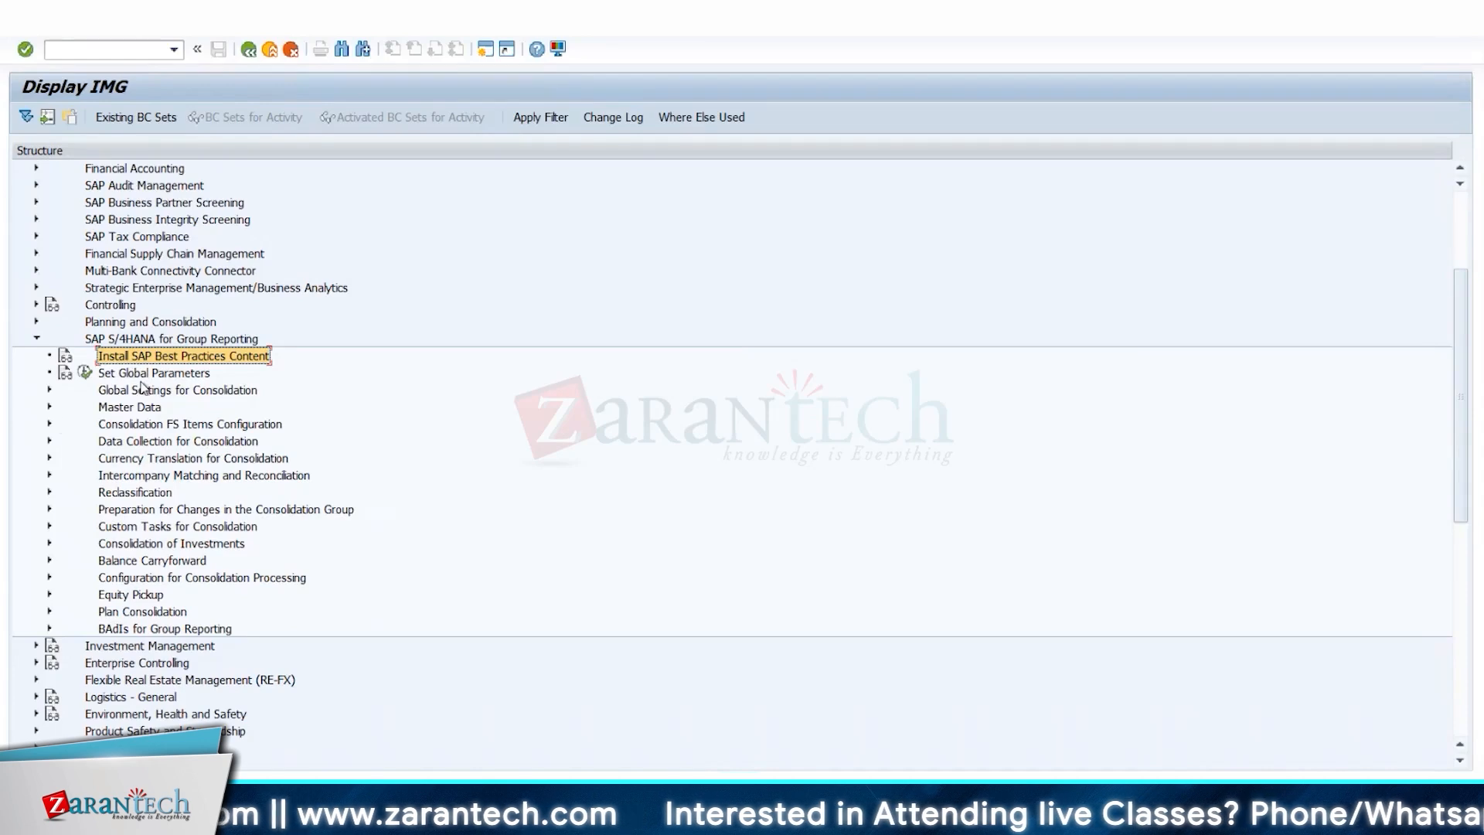
Open Set Global Parameters, check the version, fiscal year, period and consolidation chart of accounts, and accept the existing entries
left_click(85, 373)
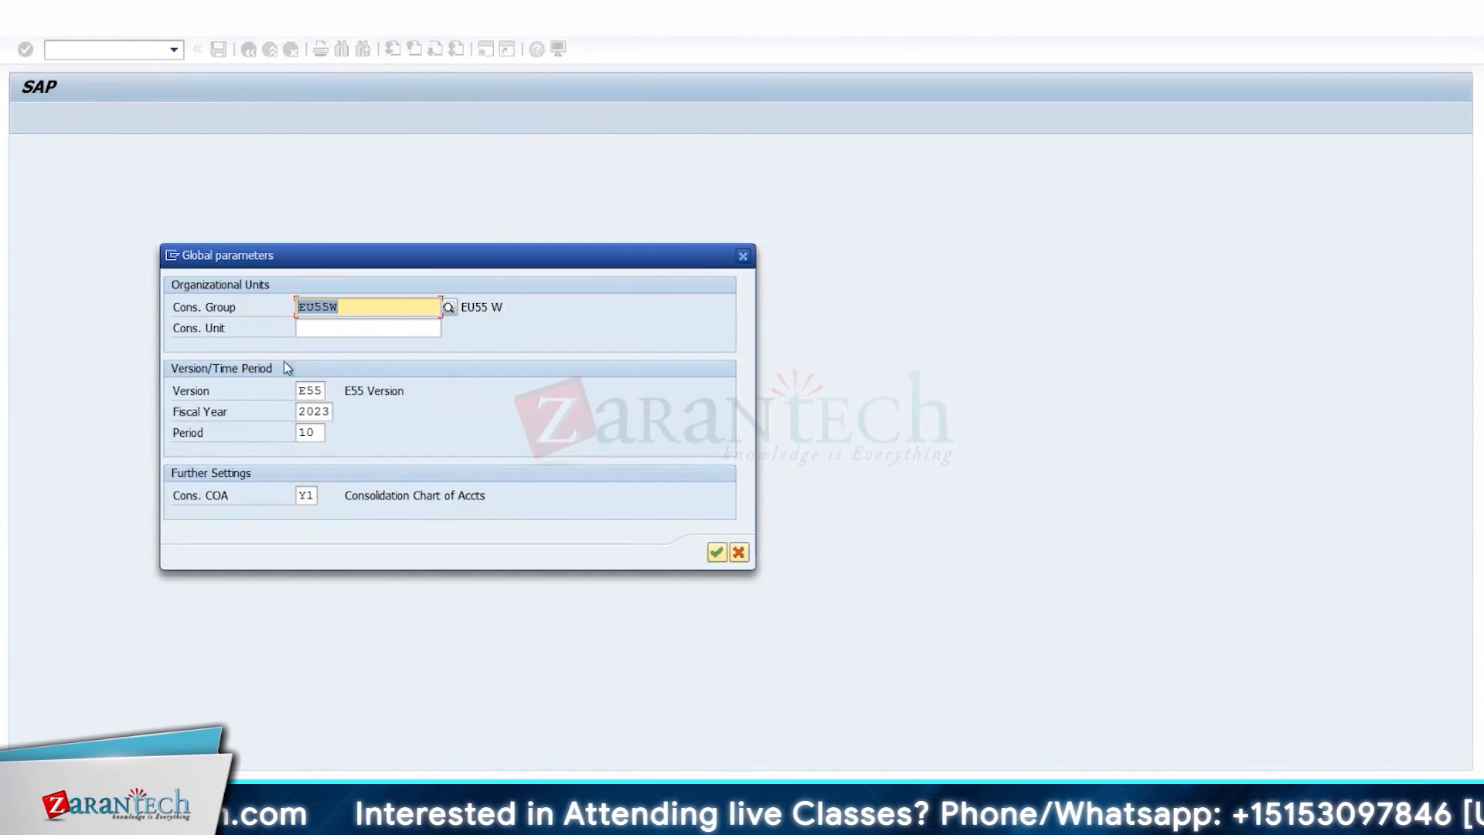
left_click(306, 391)
left_click(307, 411)
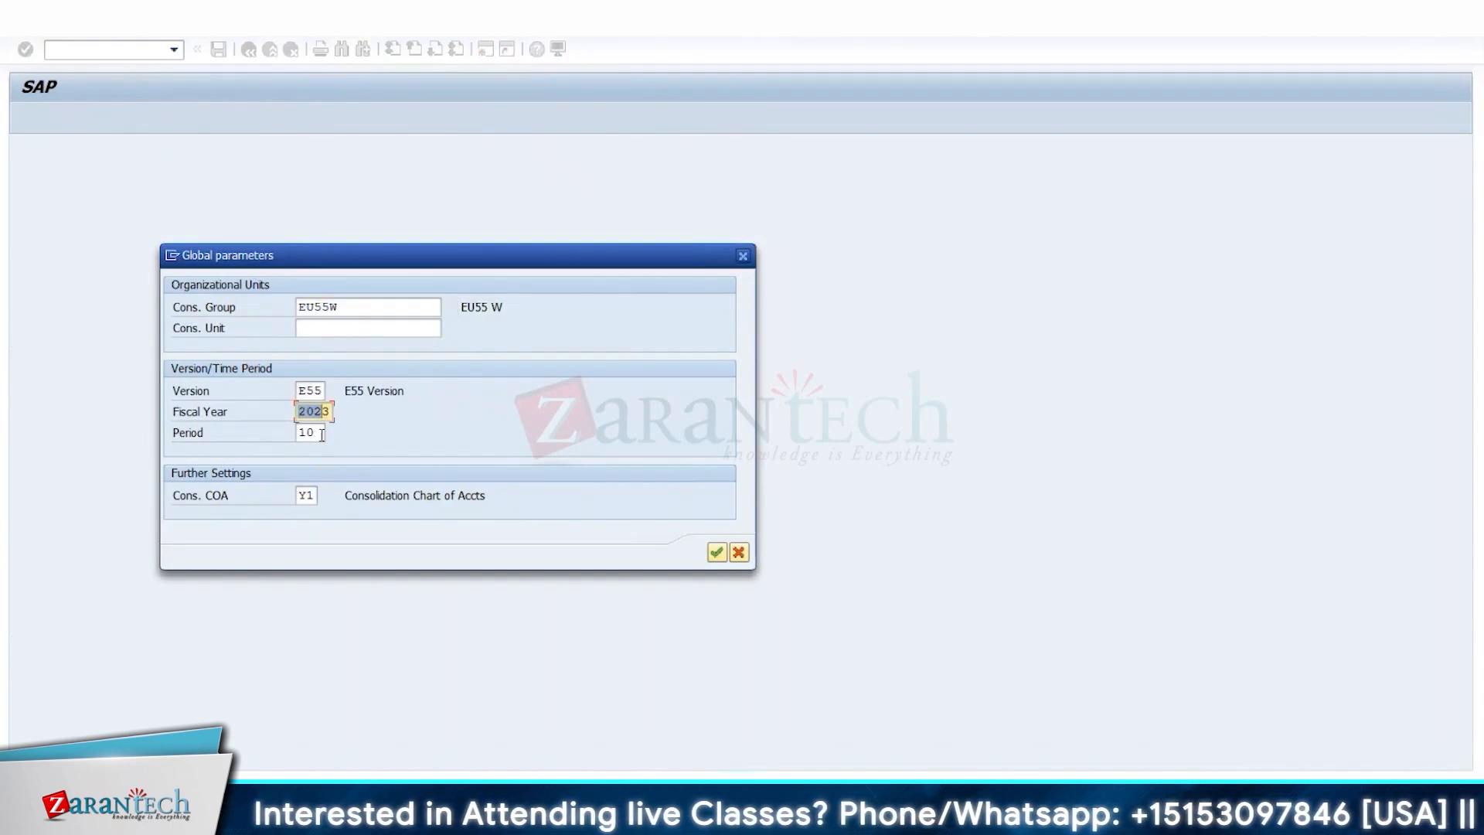
left_click(312, 434)
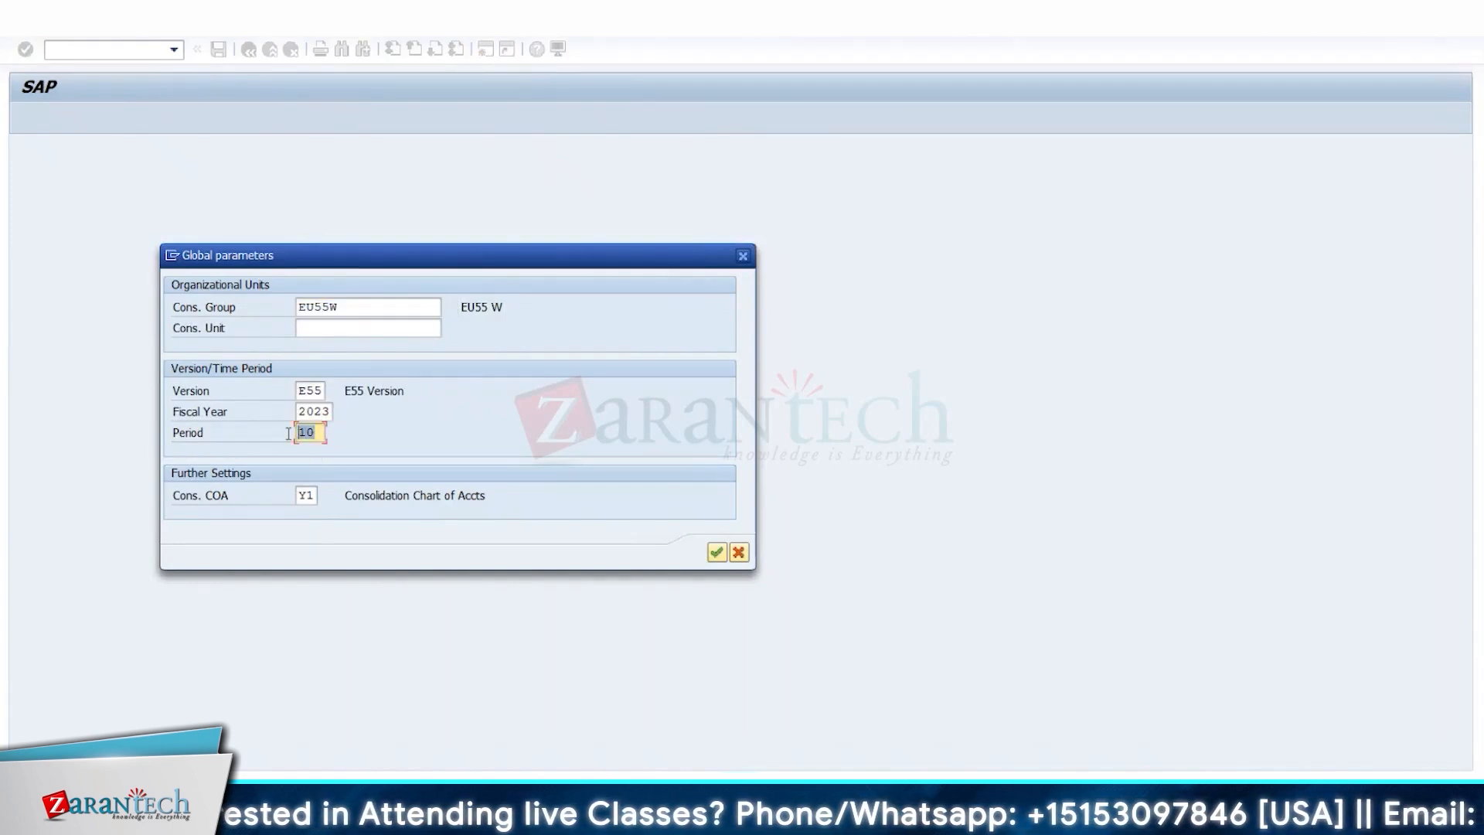
left_click(314, 495)
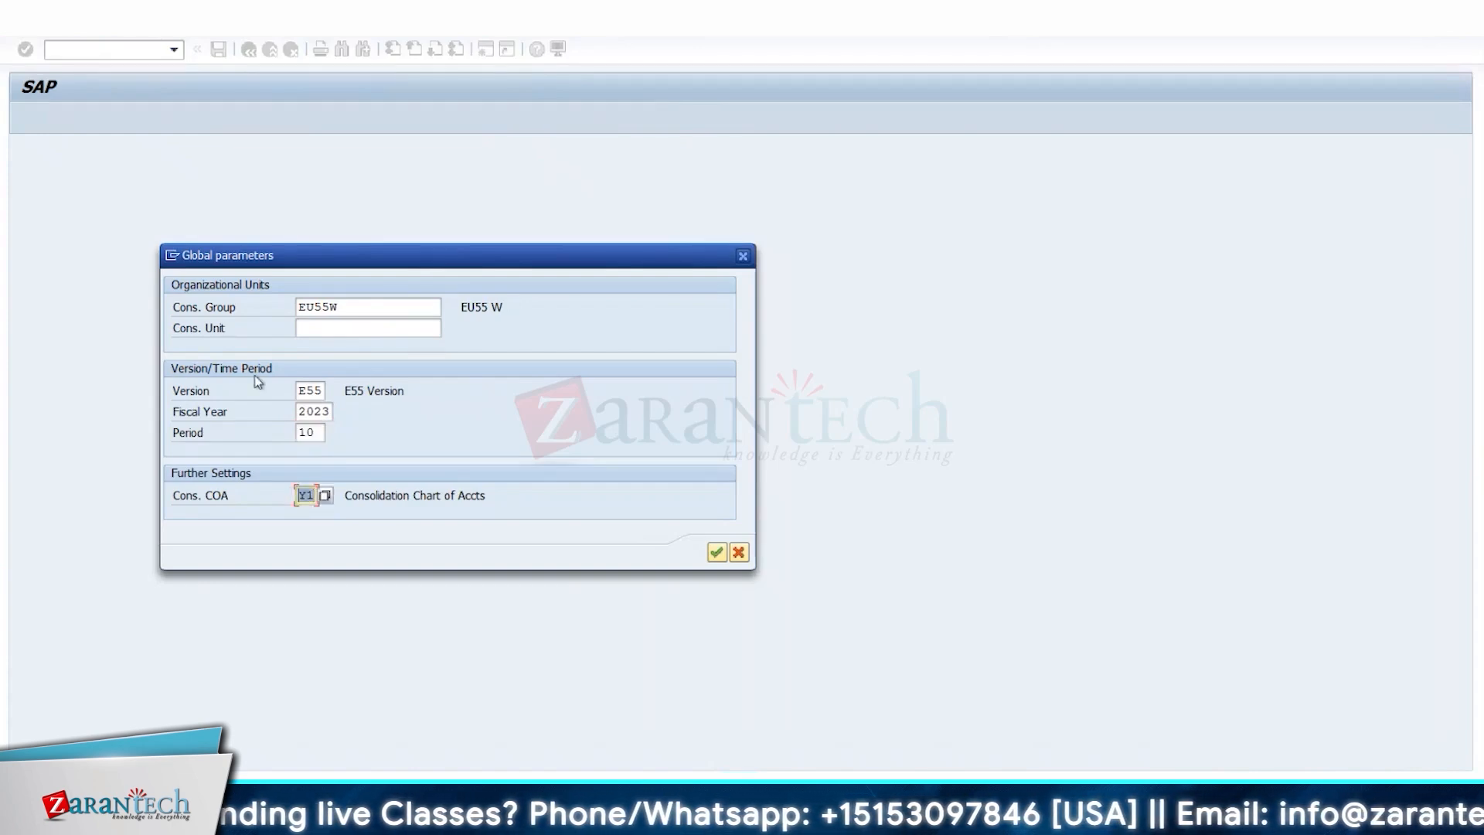
left_click(298, 390)
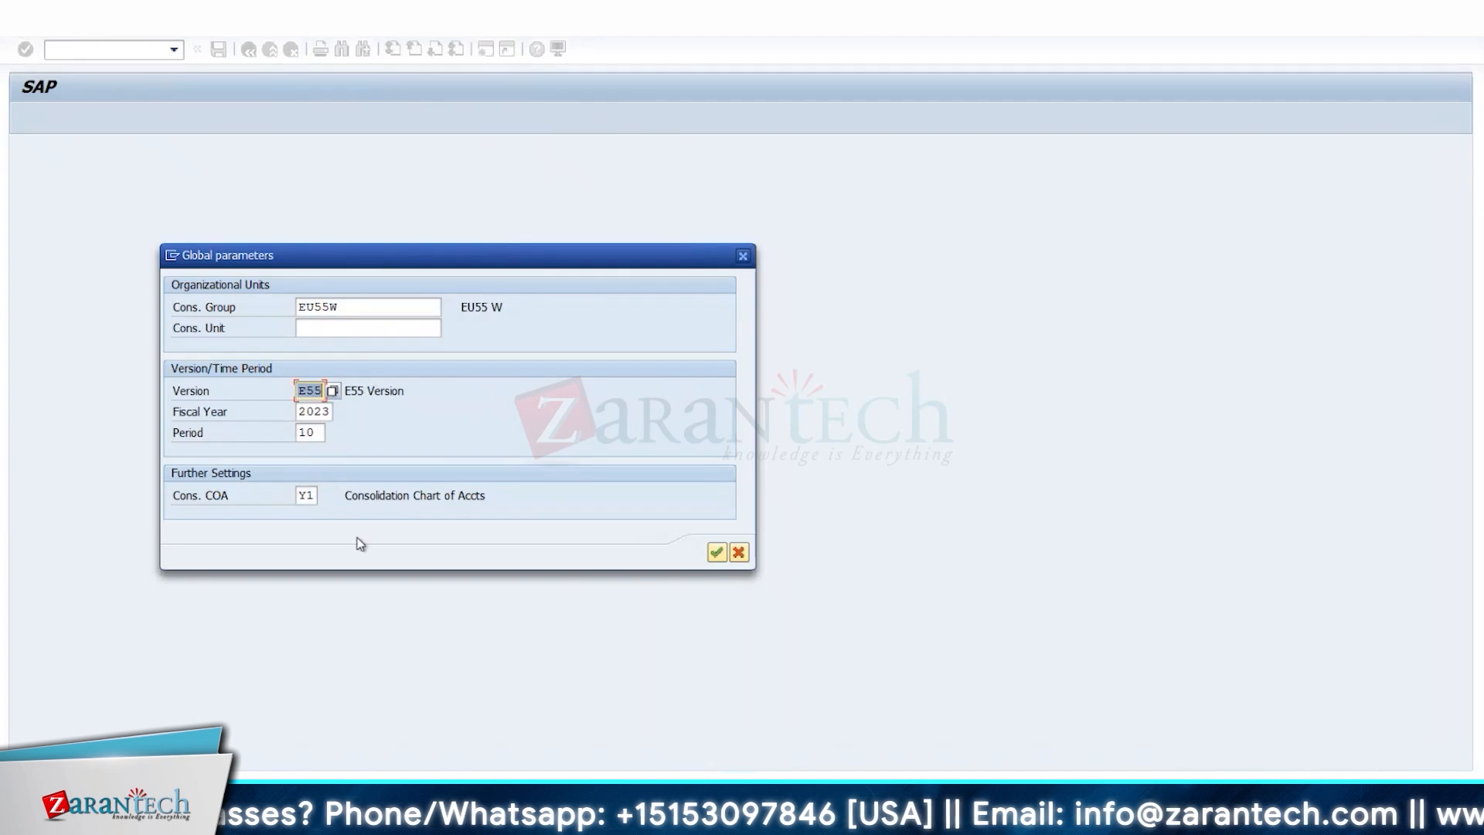
left_click(717, 552)
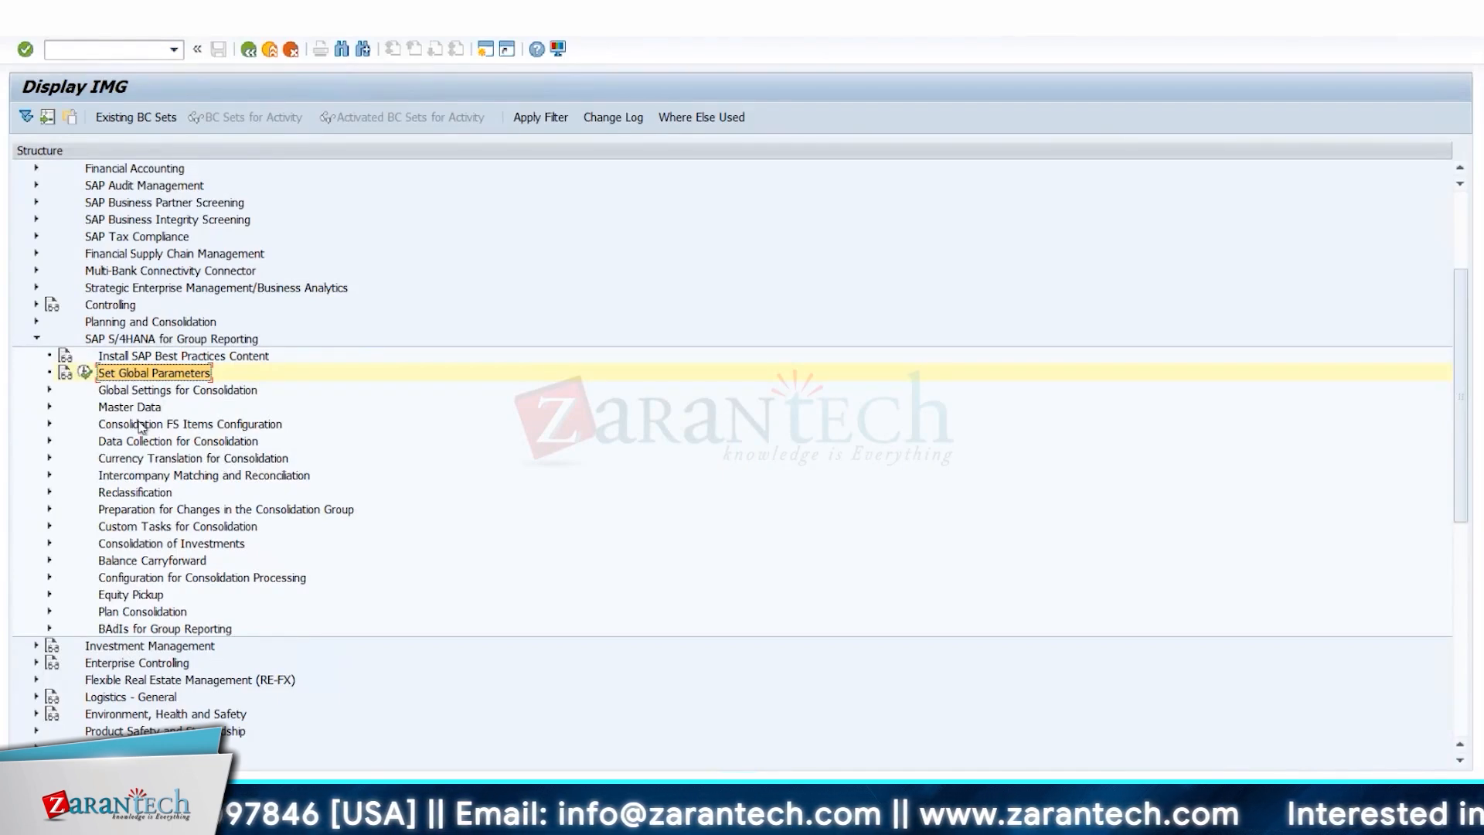
Expand Global Settings for Consolidation, view the Initialize Settings activity, and return to the implementation guide
left_click(49, 390)
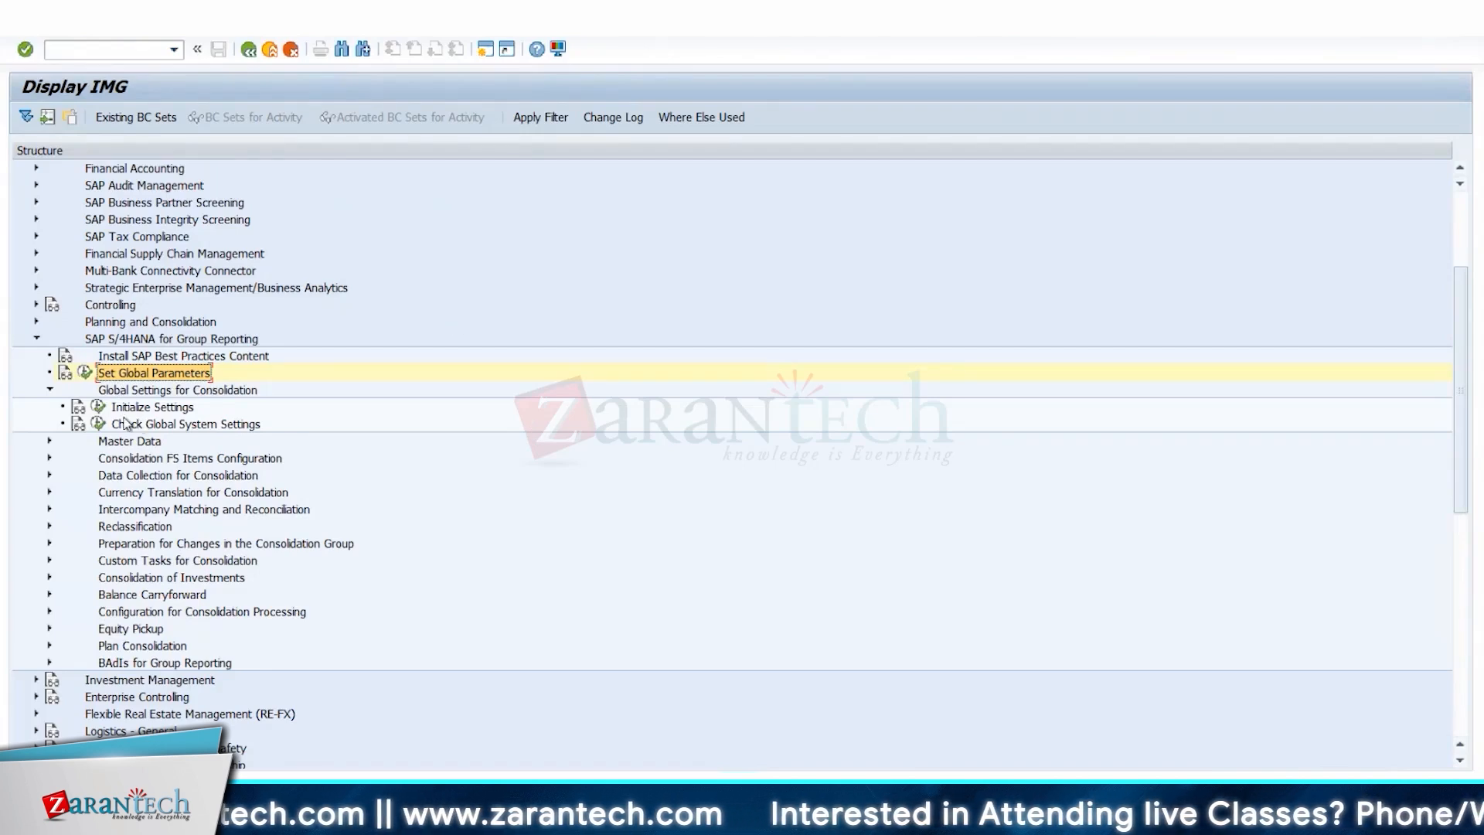
left_click(97, 407)
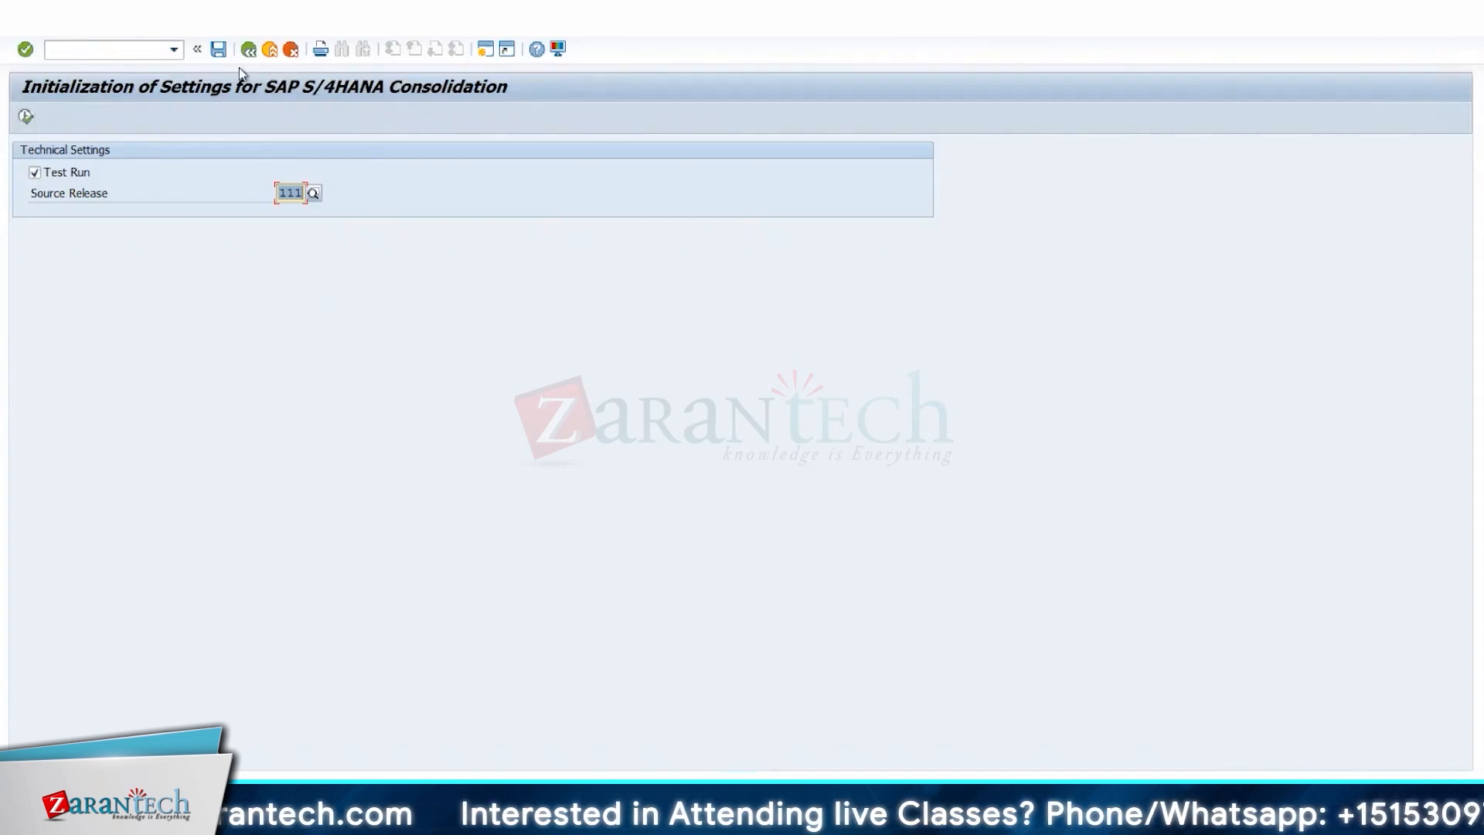
left_click(248, 49)
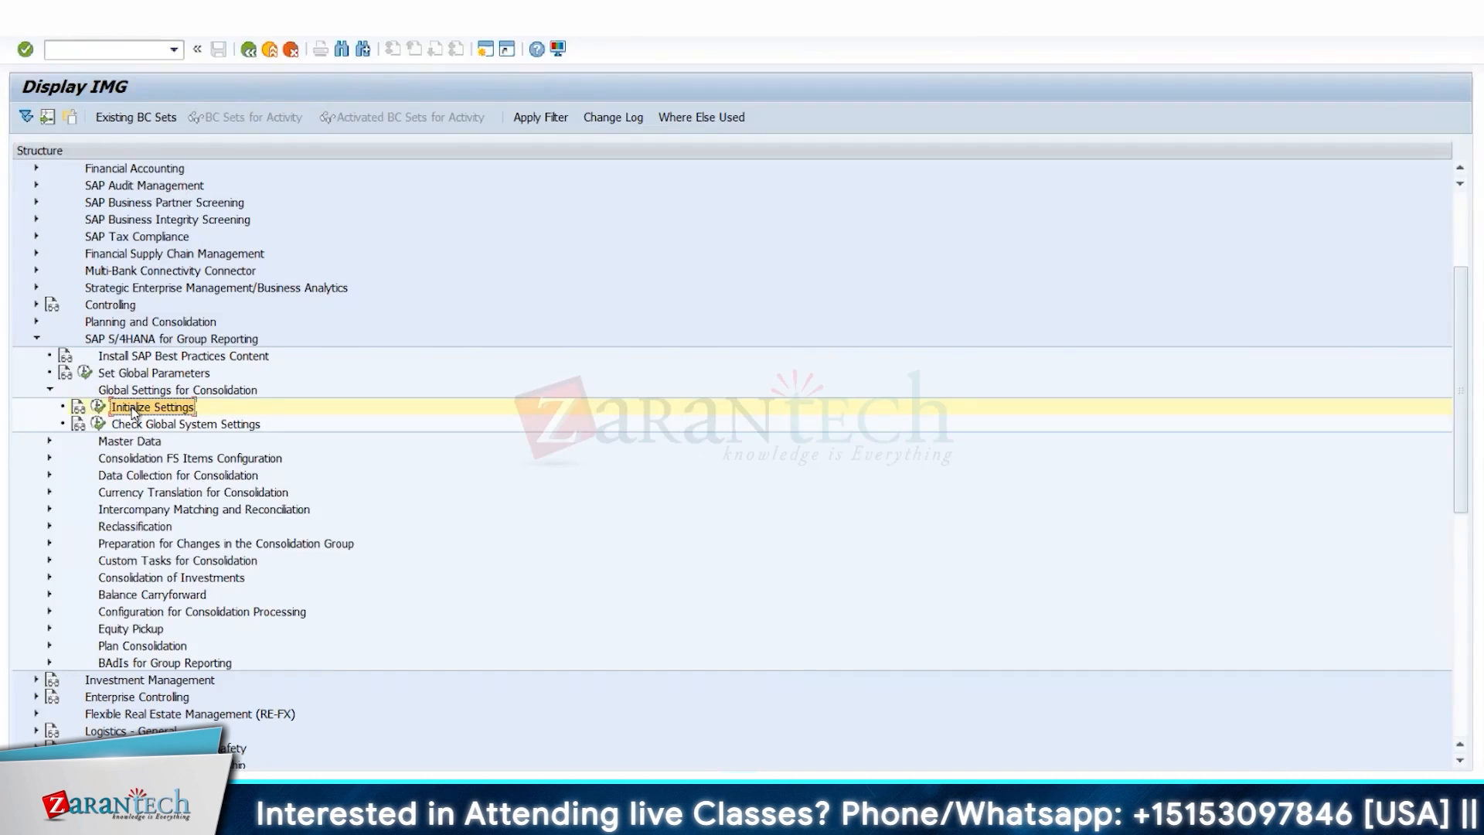
left_click(125, 360)
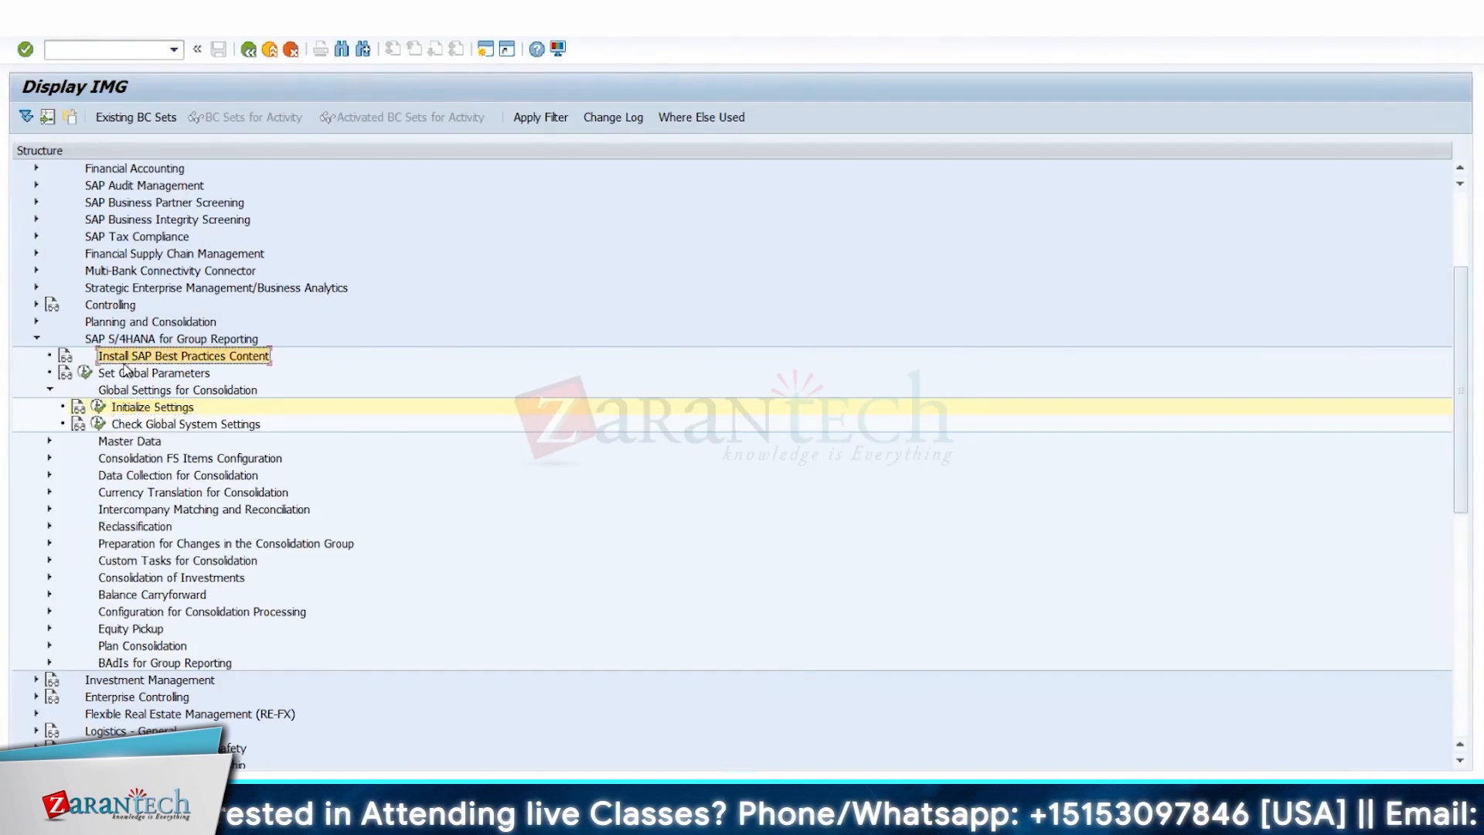
left_click(126, 376)
left_click(120, 412)
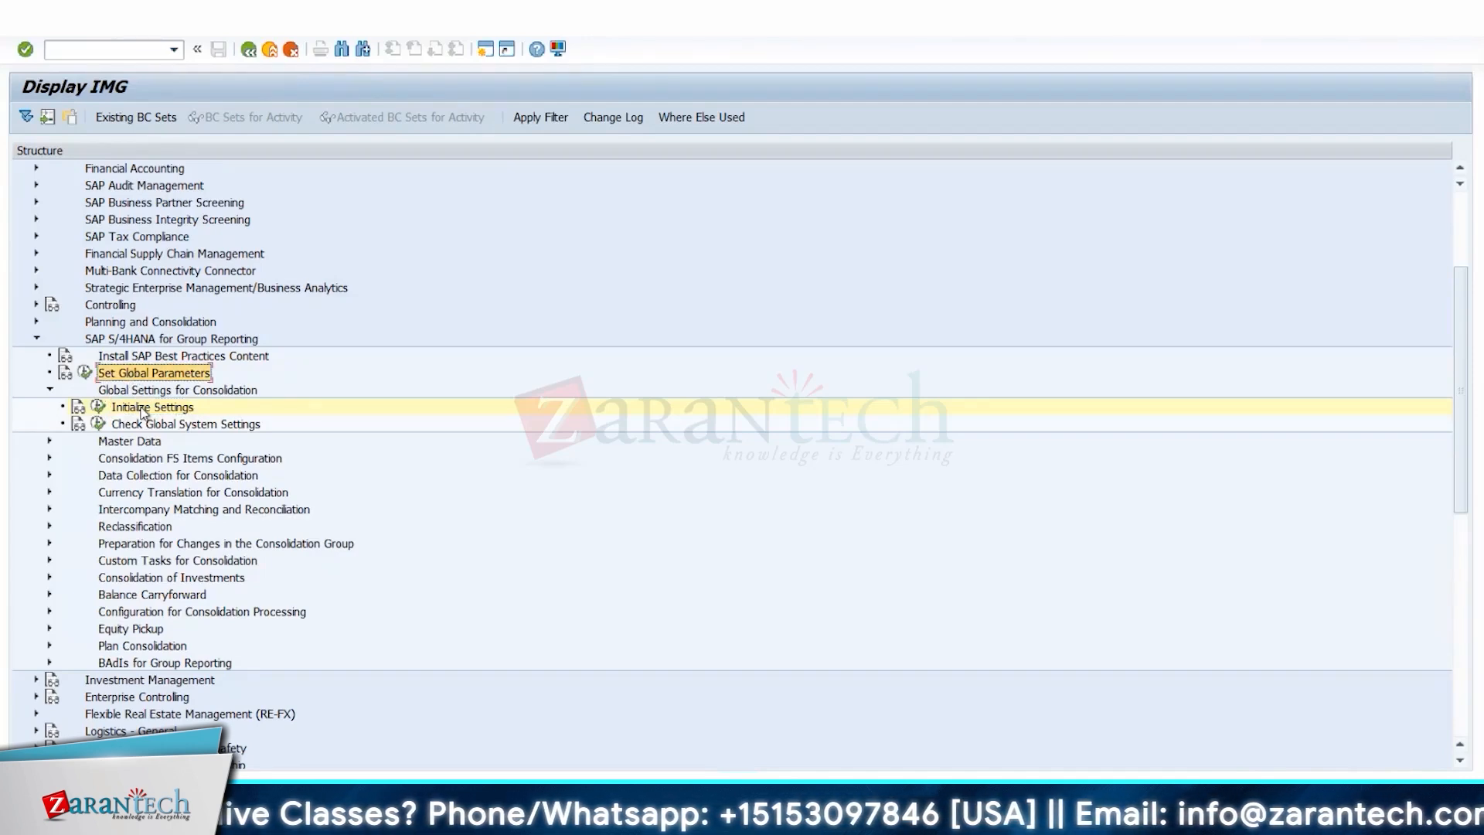
left_click(143, 409)
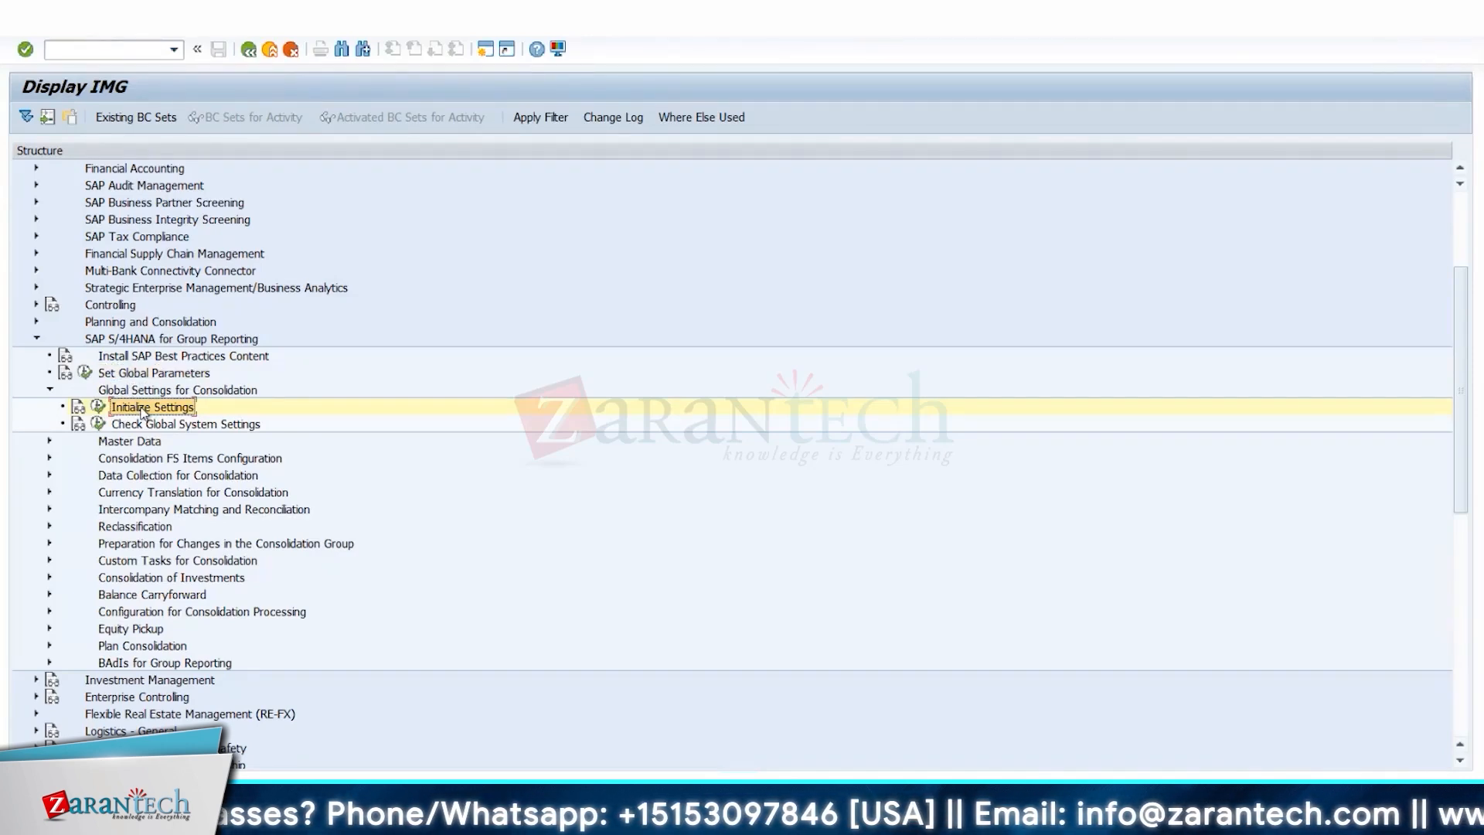
Open Check Global System Settings, examine the fiscal-year-dependent and configuration control settings, and return to the implementation guide
left_click(98, 424)
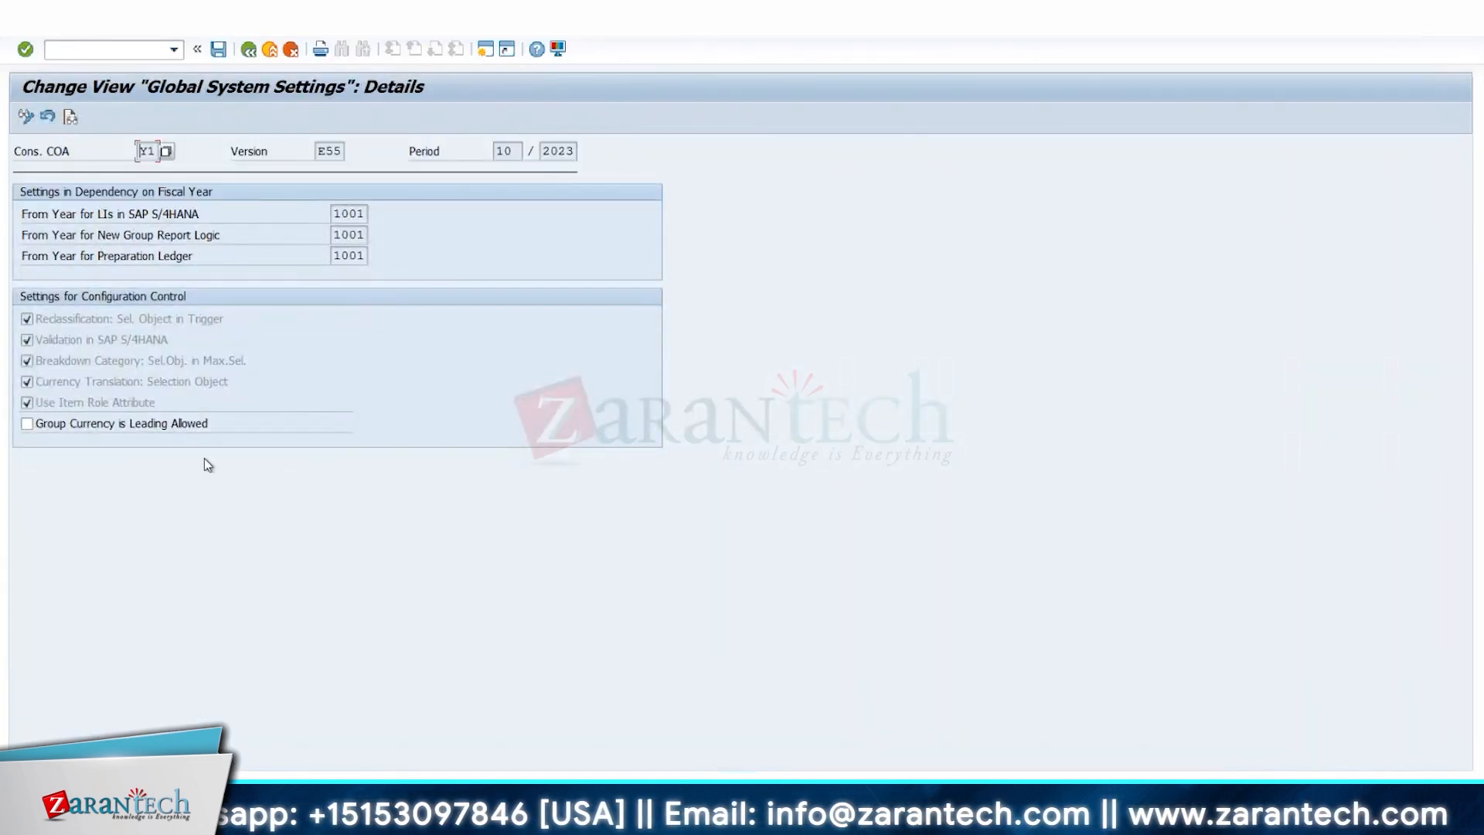
left_click(82, 220)
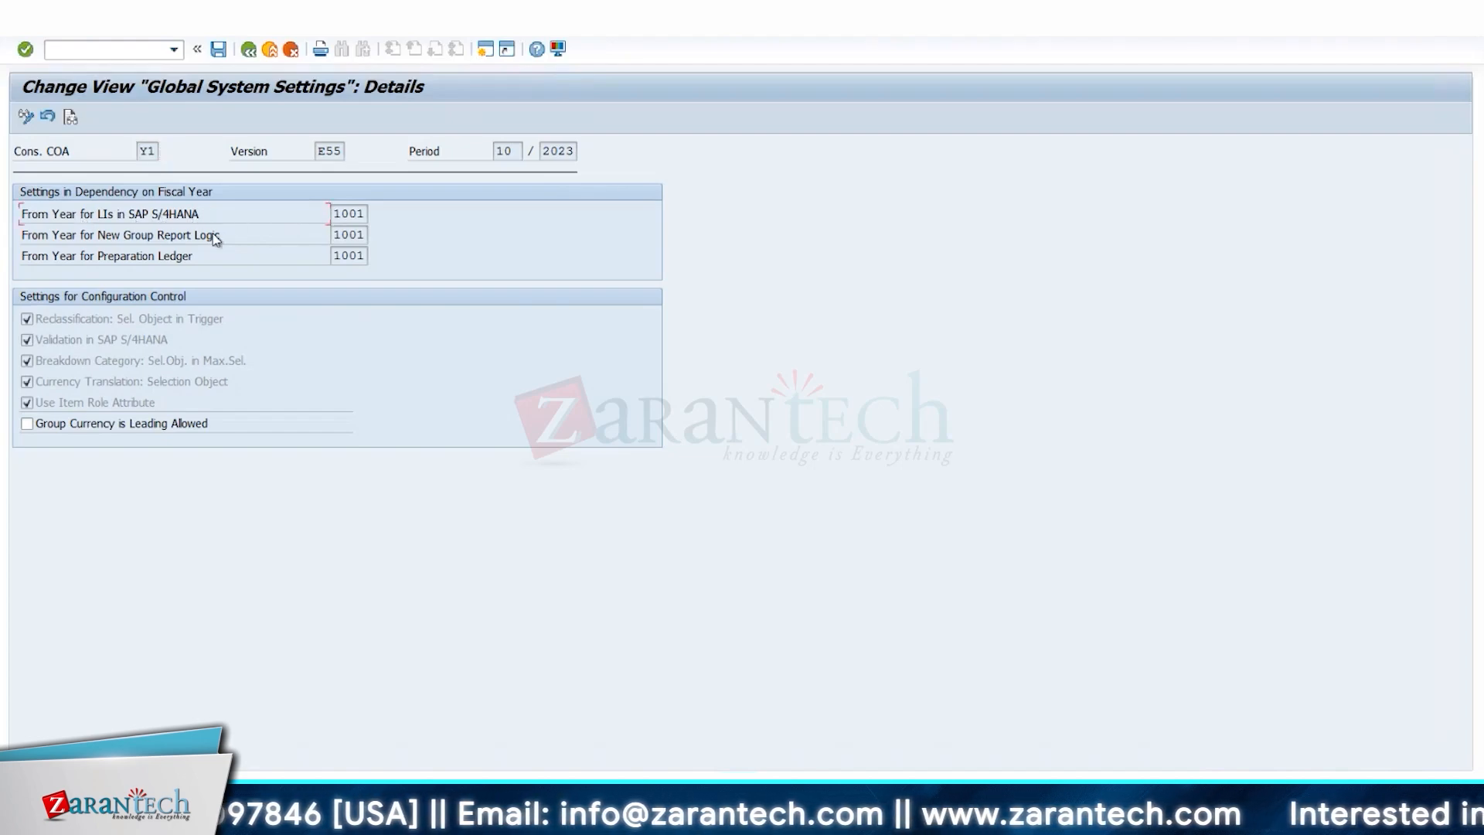
left_click_drag(347, 214, 374, 233)
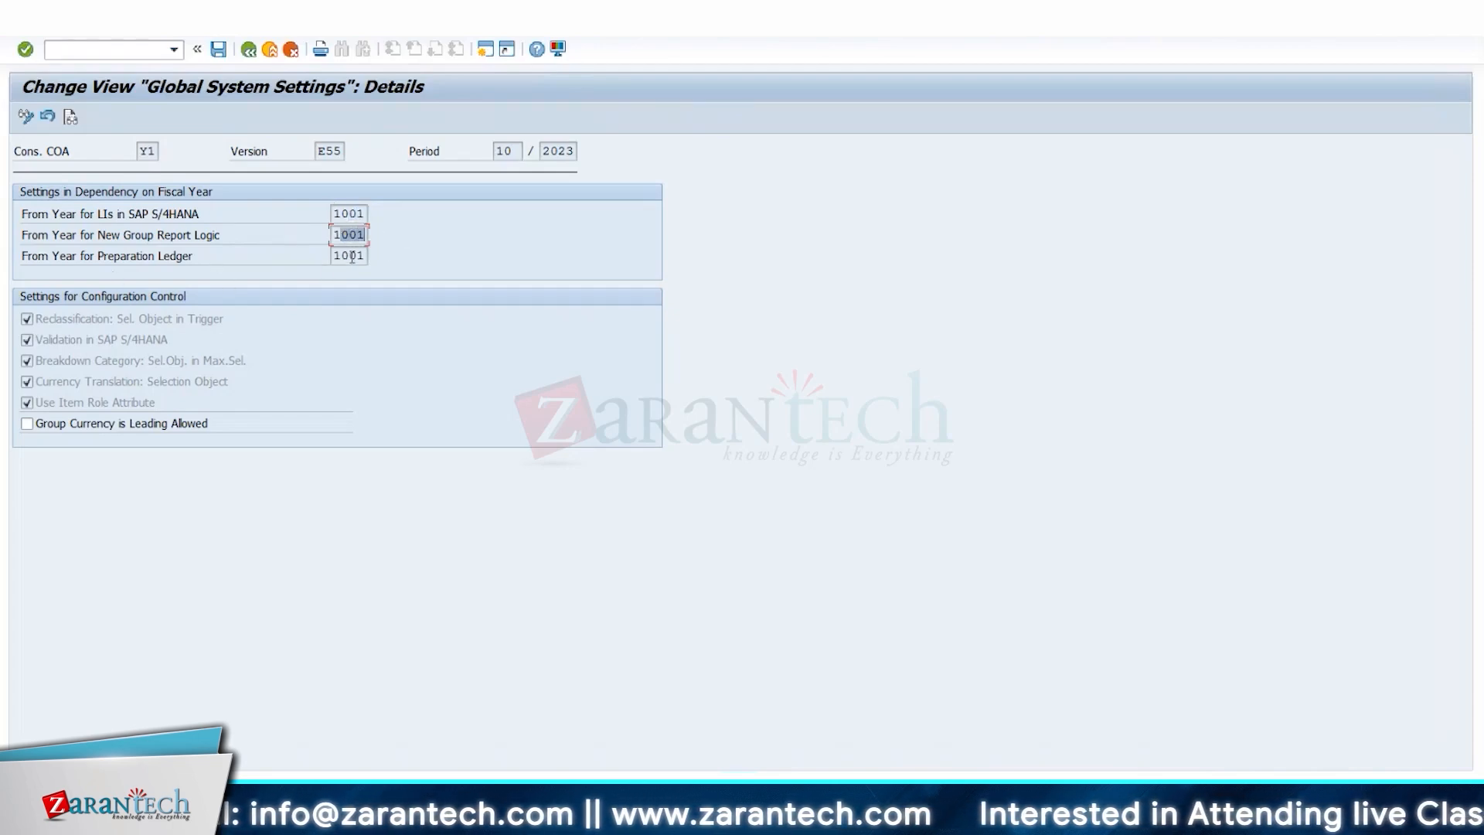
left_click_drag(350, 256, 377, 203)
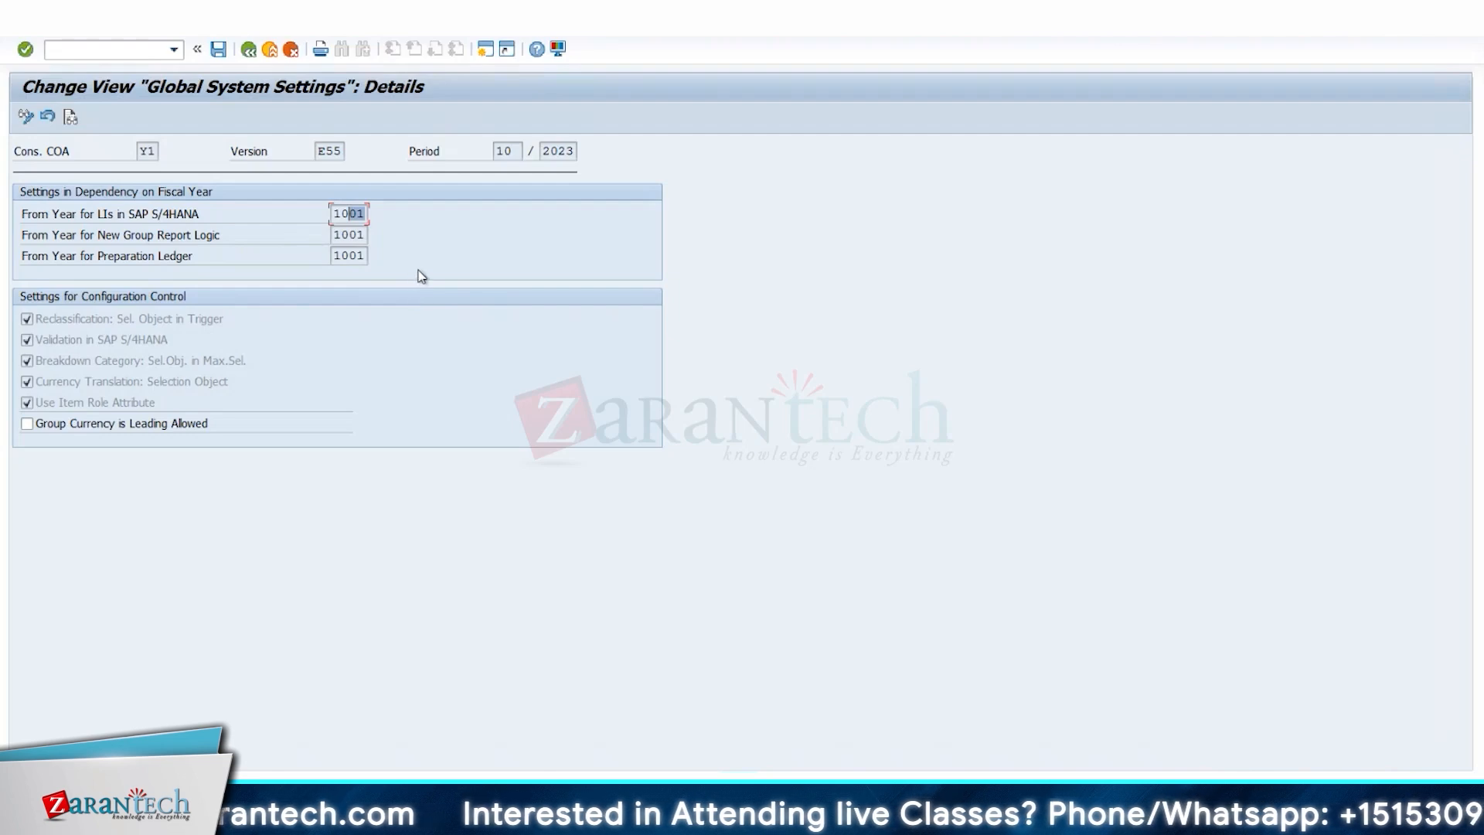
left_click(66, 321)
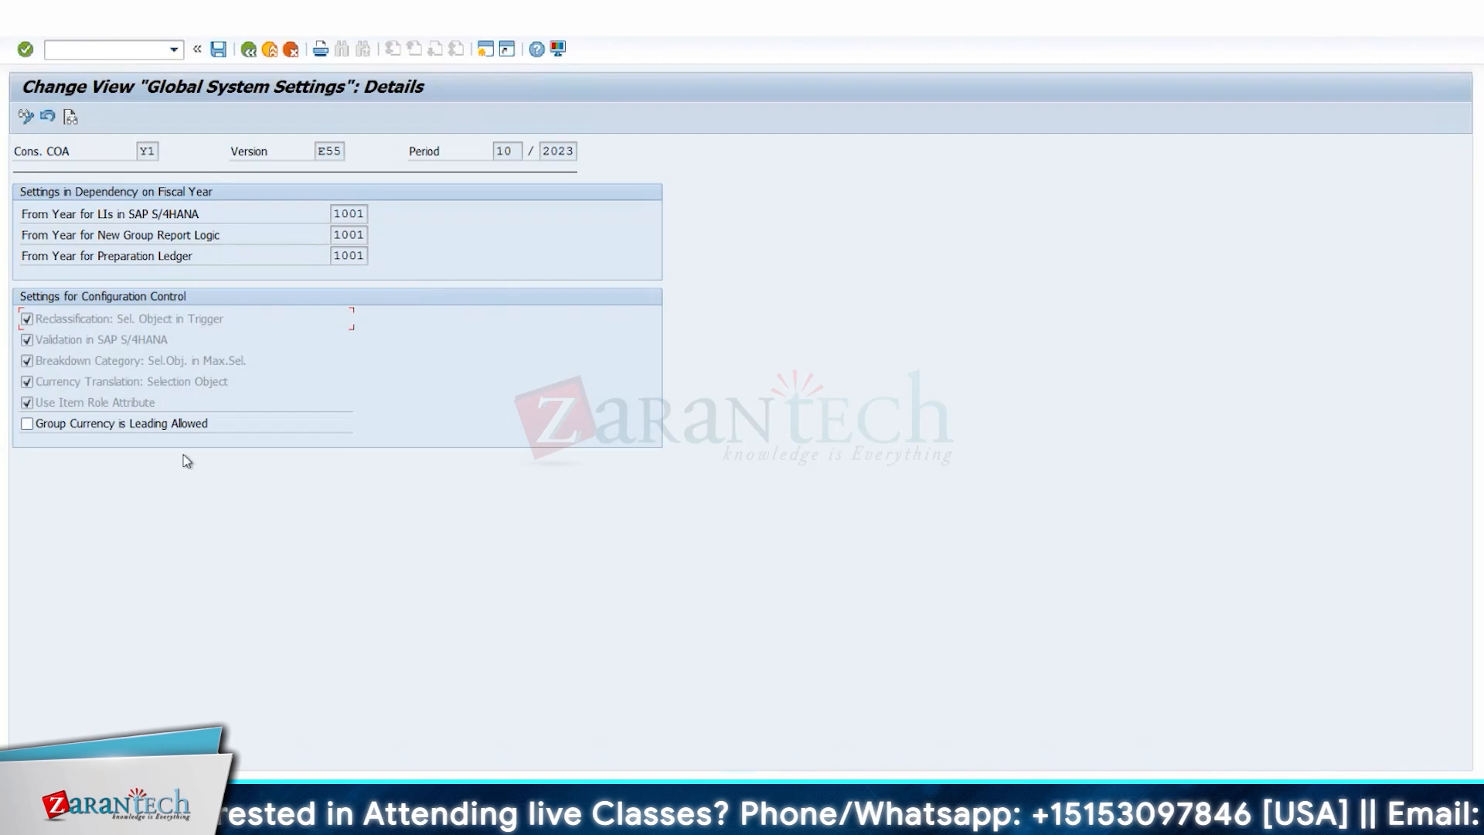
left_click(248, 50)
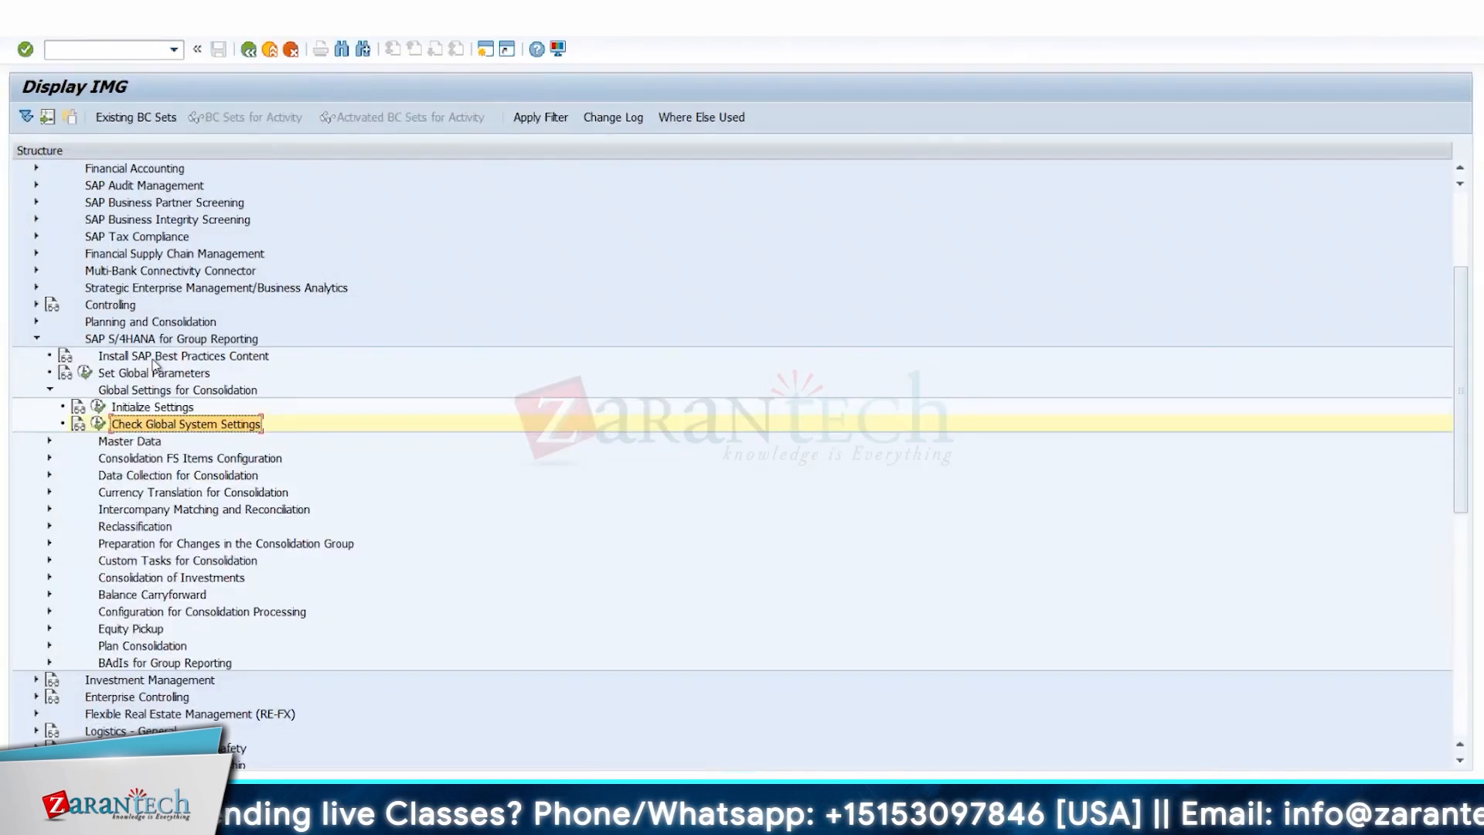
Expand the Master Data node under SAP S/4HANA for Group Reporting to list its configuration activities
left_click(145, 415)
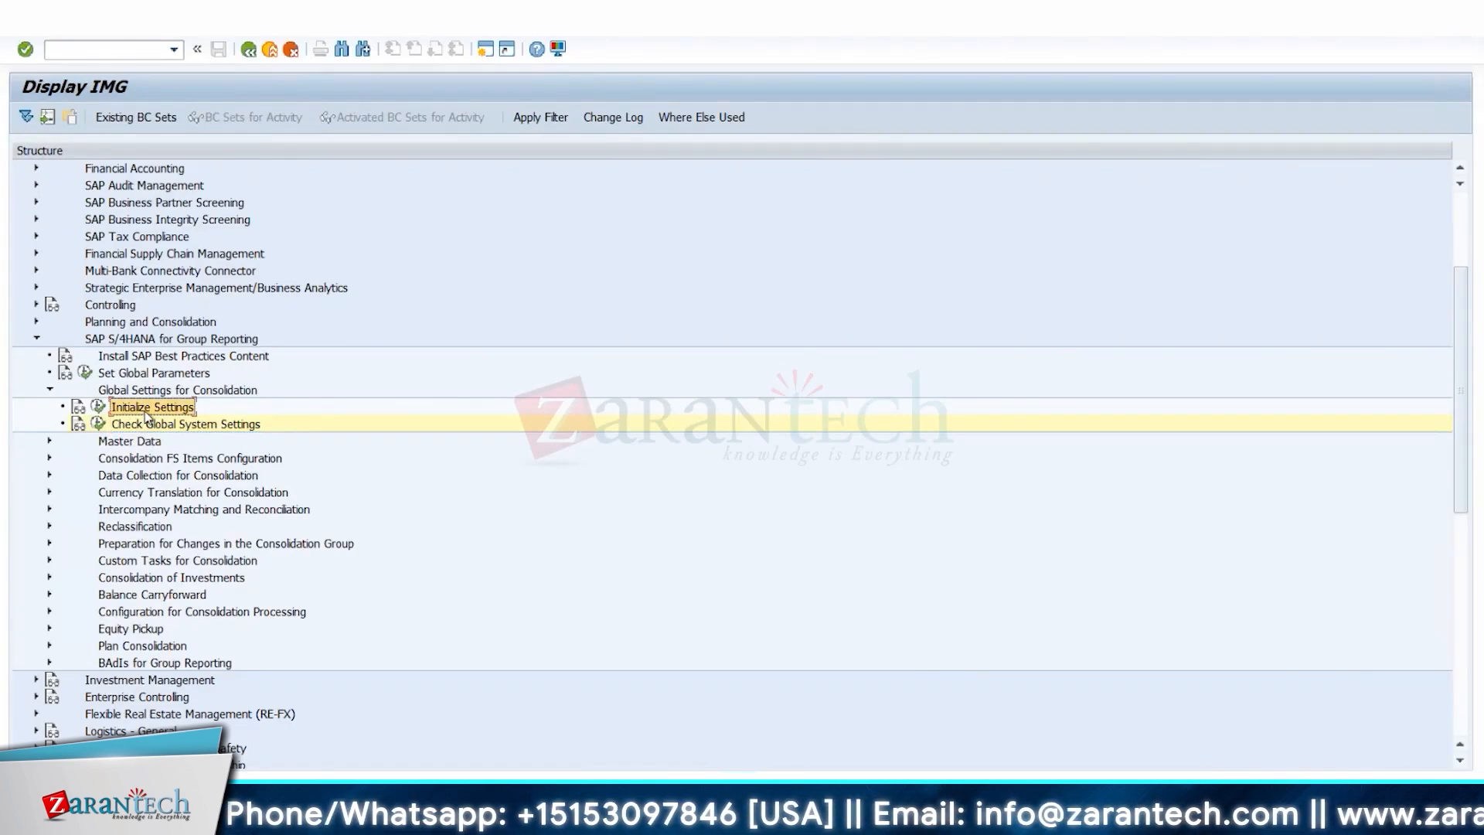
left_click(50, 442)
scroll(301, 444, "down", 1)
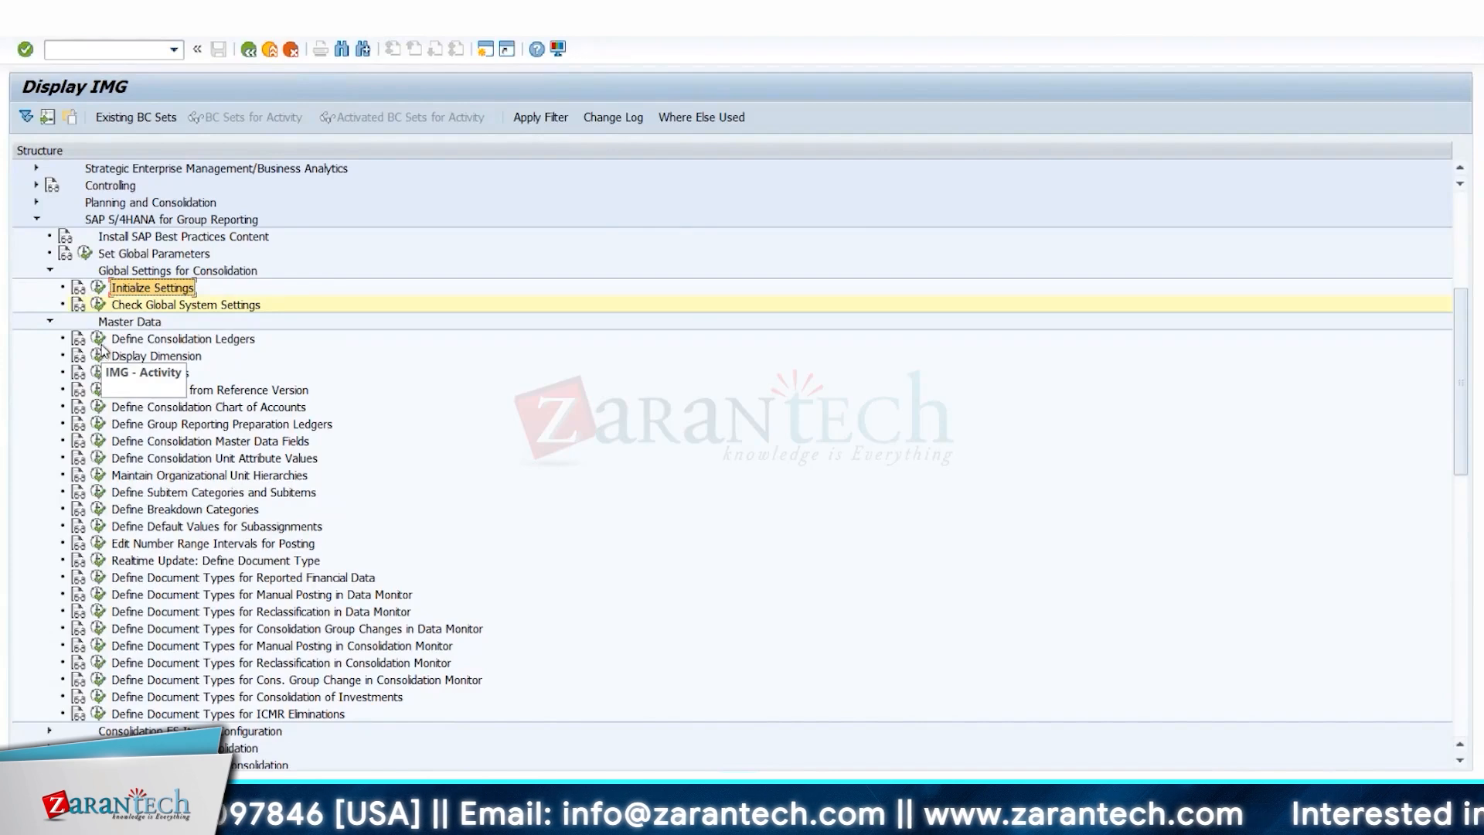
Open Define Consolidation Ledgers with the Display ledger activity and look through the list of consolidation ledgers
left_click(99, 341)
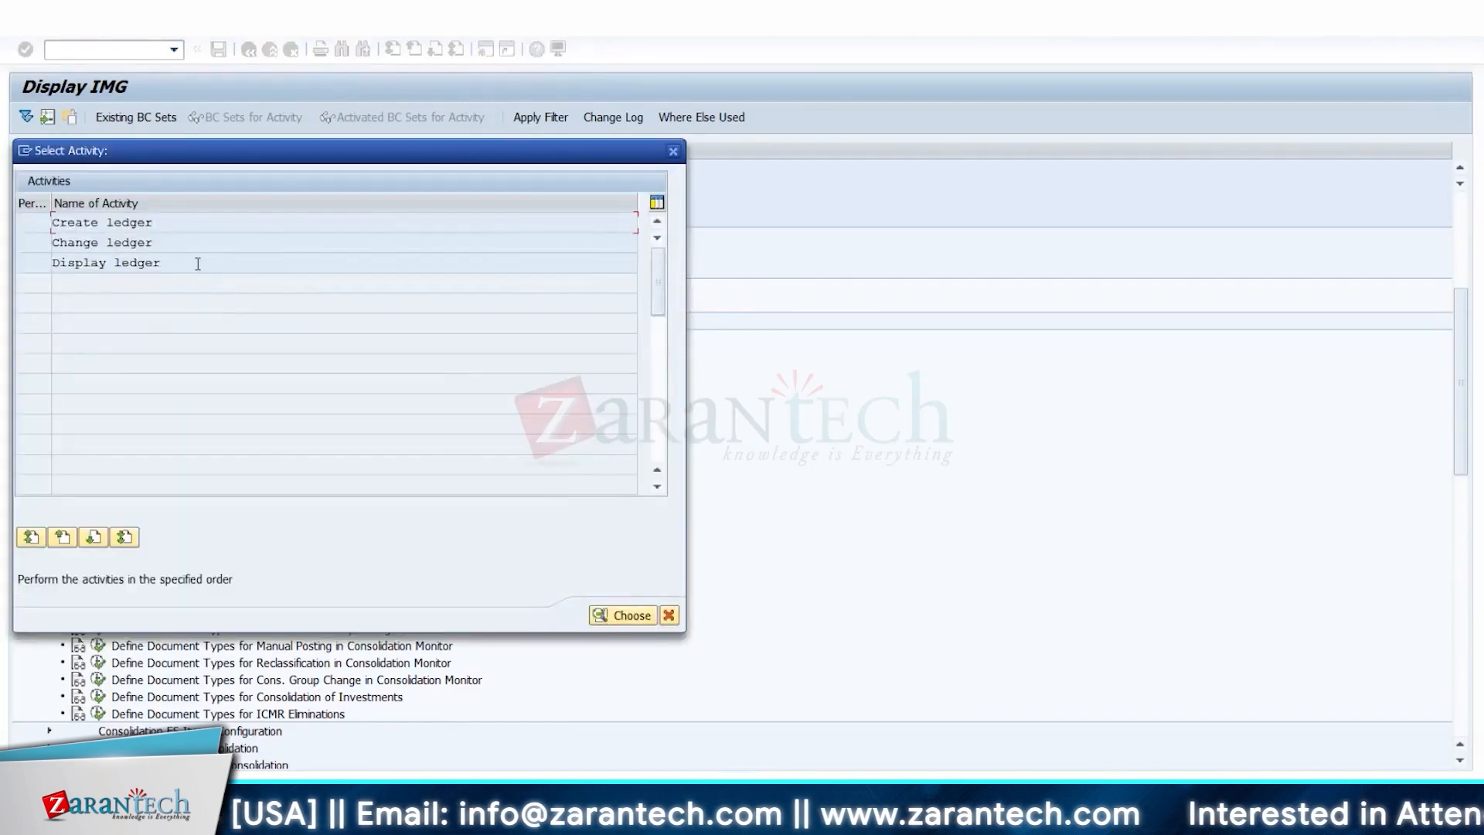
left_click(184, 267)
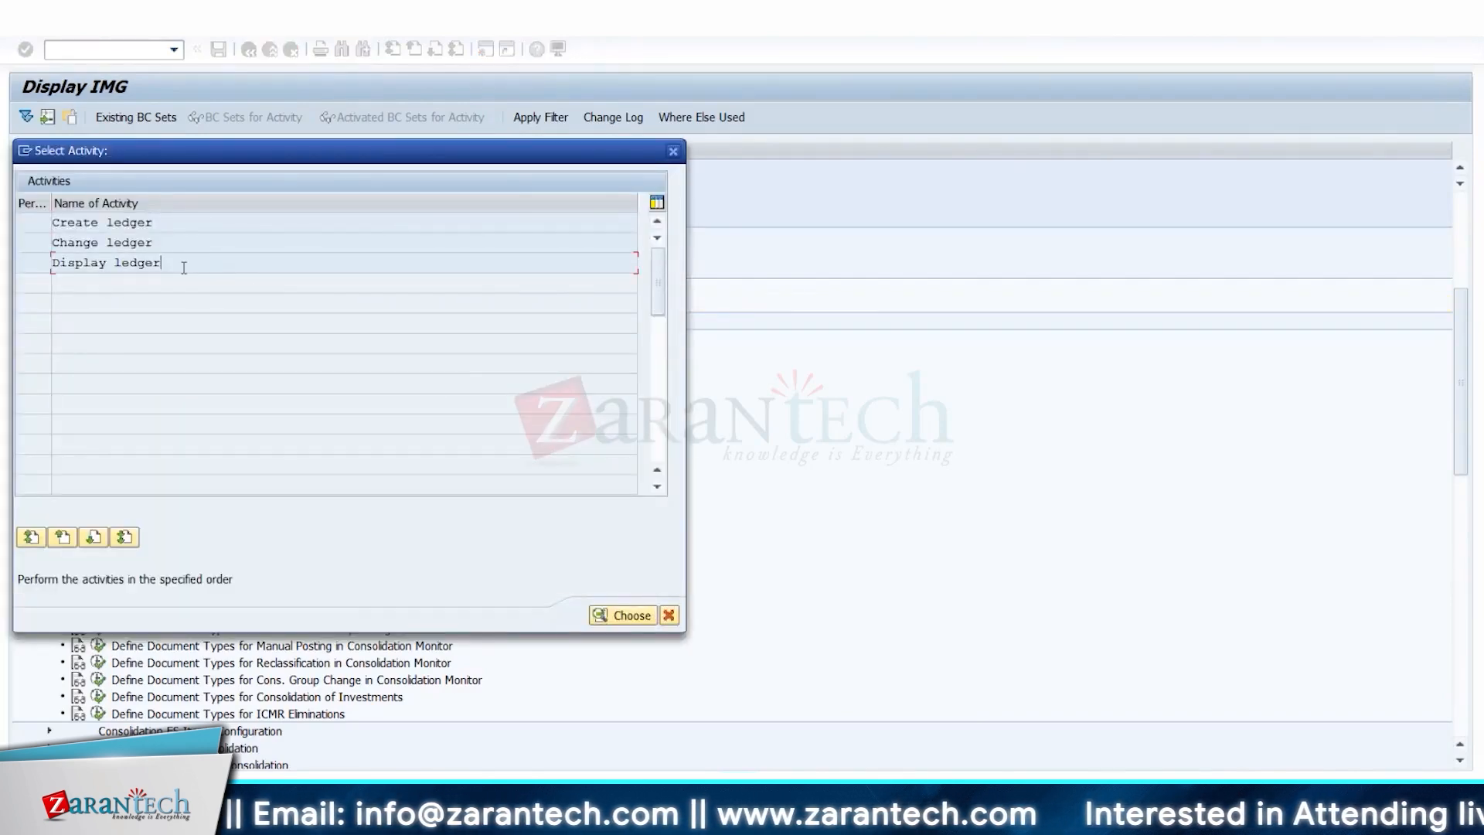
double_click(183, 268)
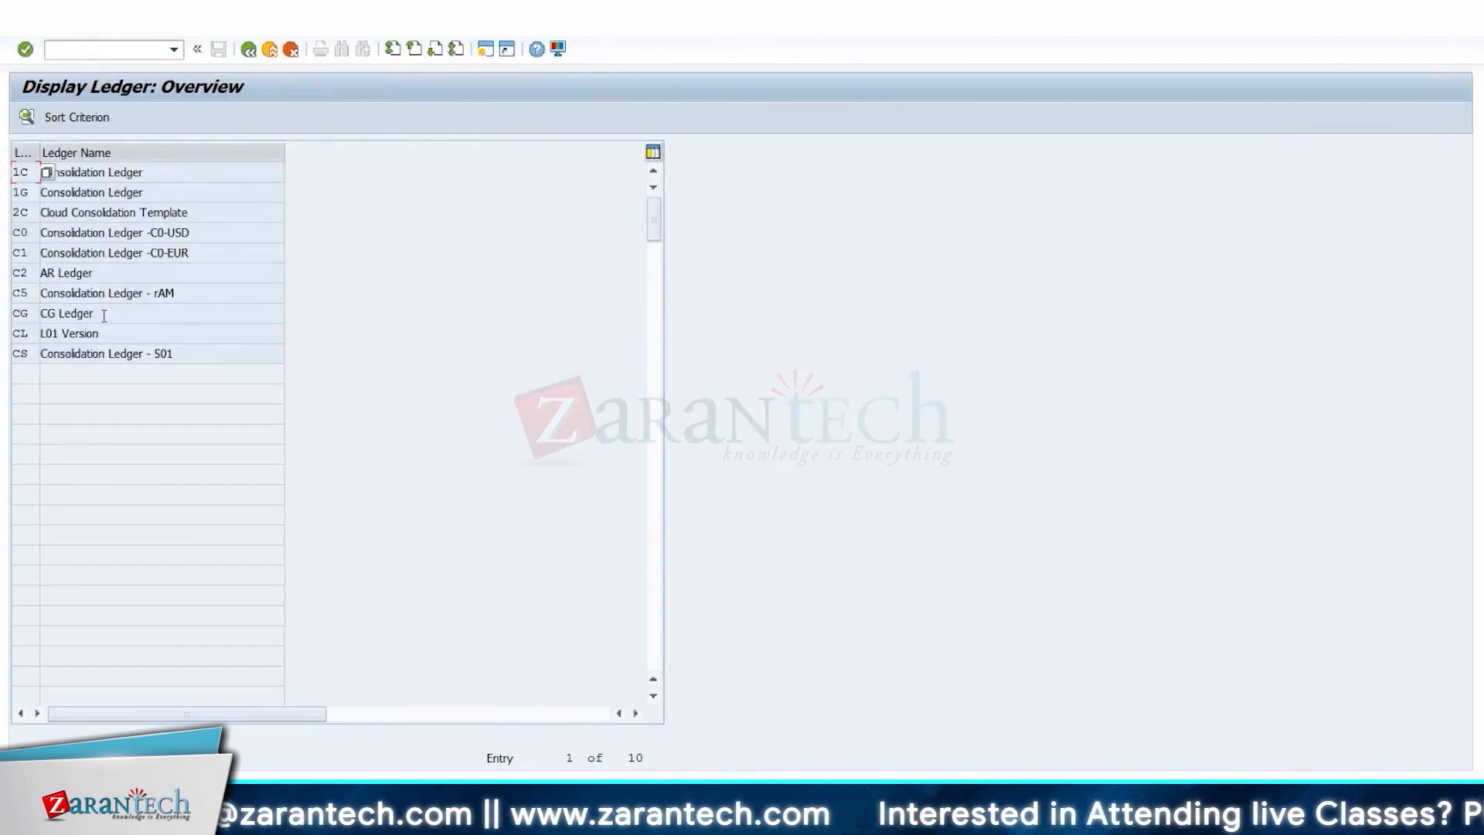
left_click(26, 234)
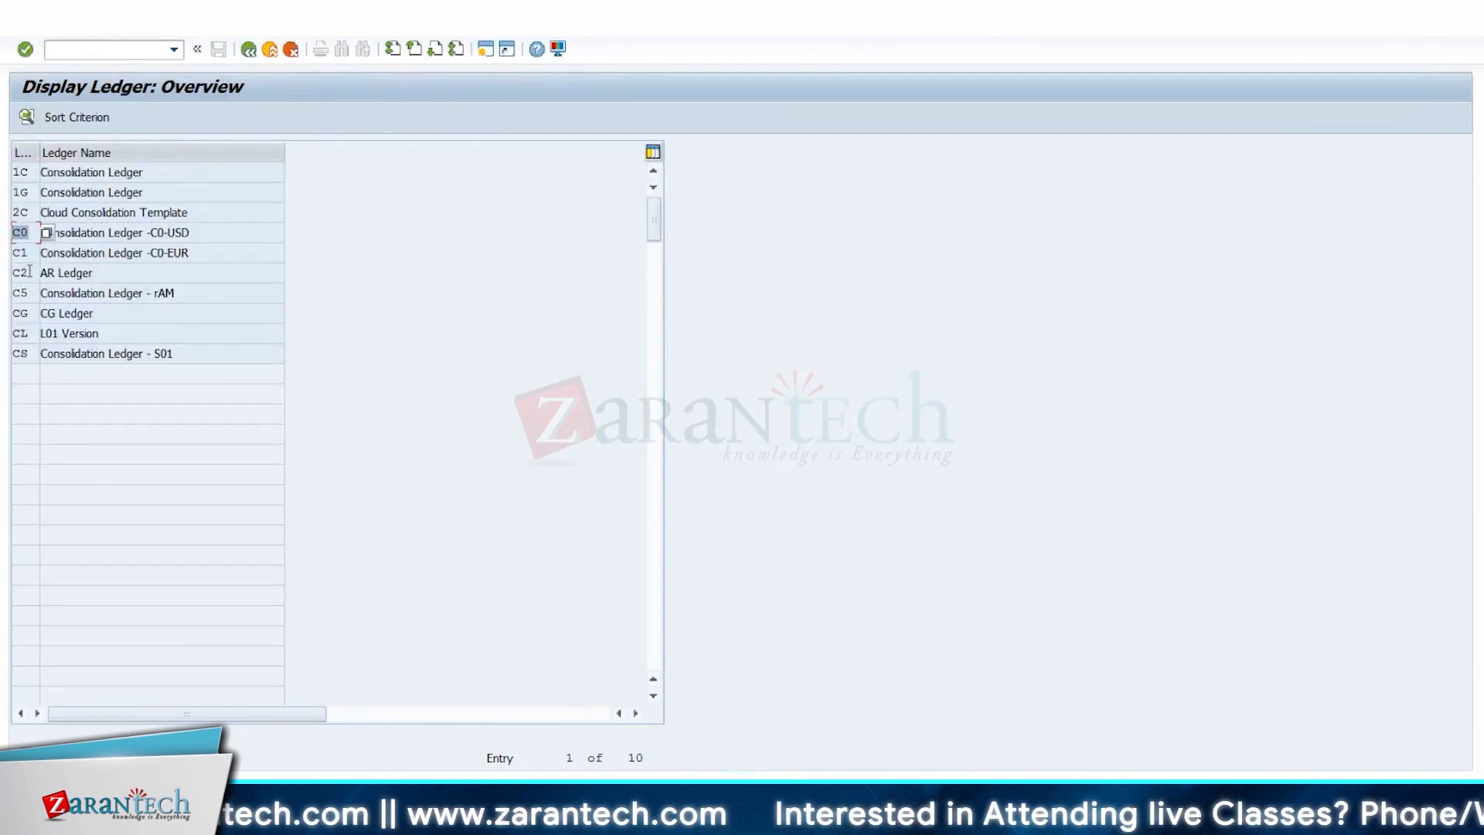
left_click(23, 272)
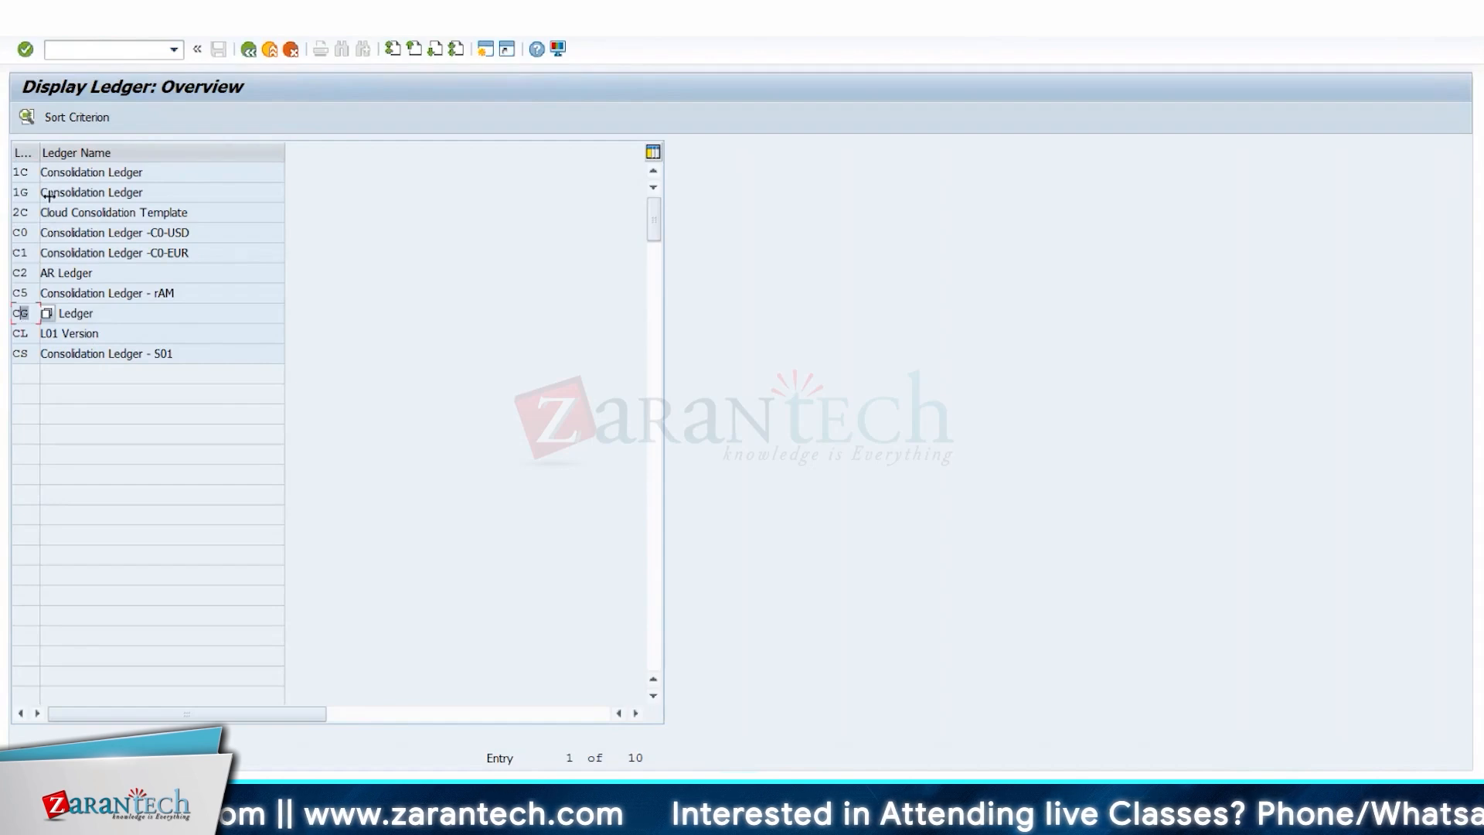
Open consolidation ledger 1C, check its possible reference ledgers and ledger currency, and return to the implementation guide
left_click(113, 172)
double_click(114, 172)
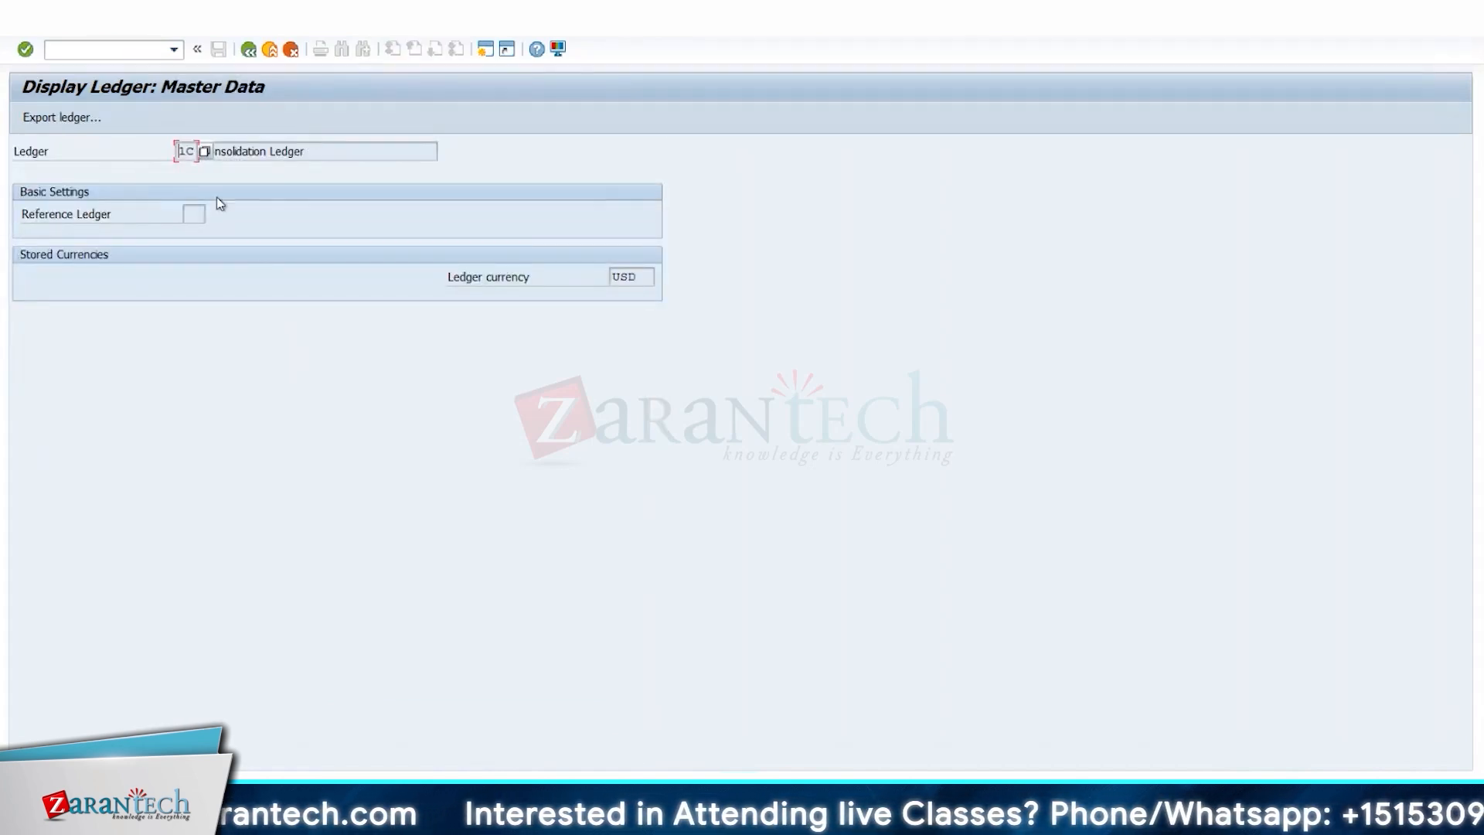
left_click(194, 214)
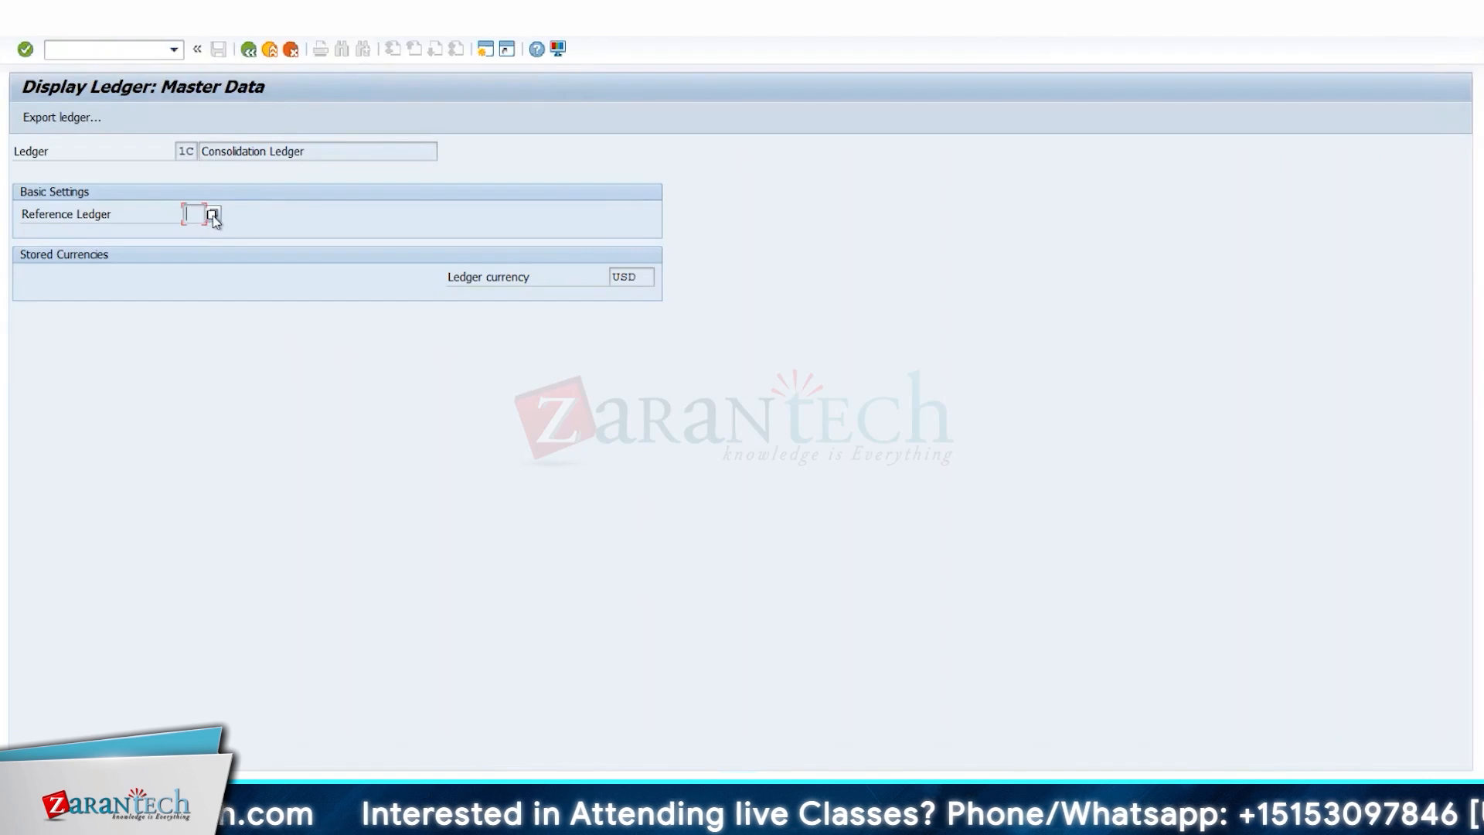
left_click(213, 216)
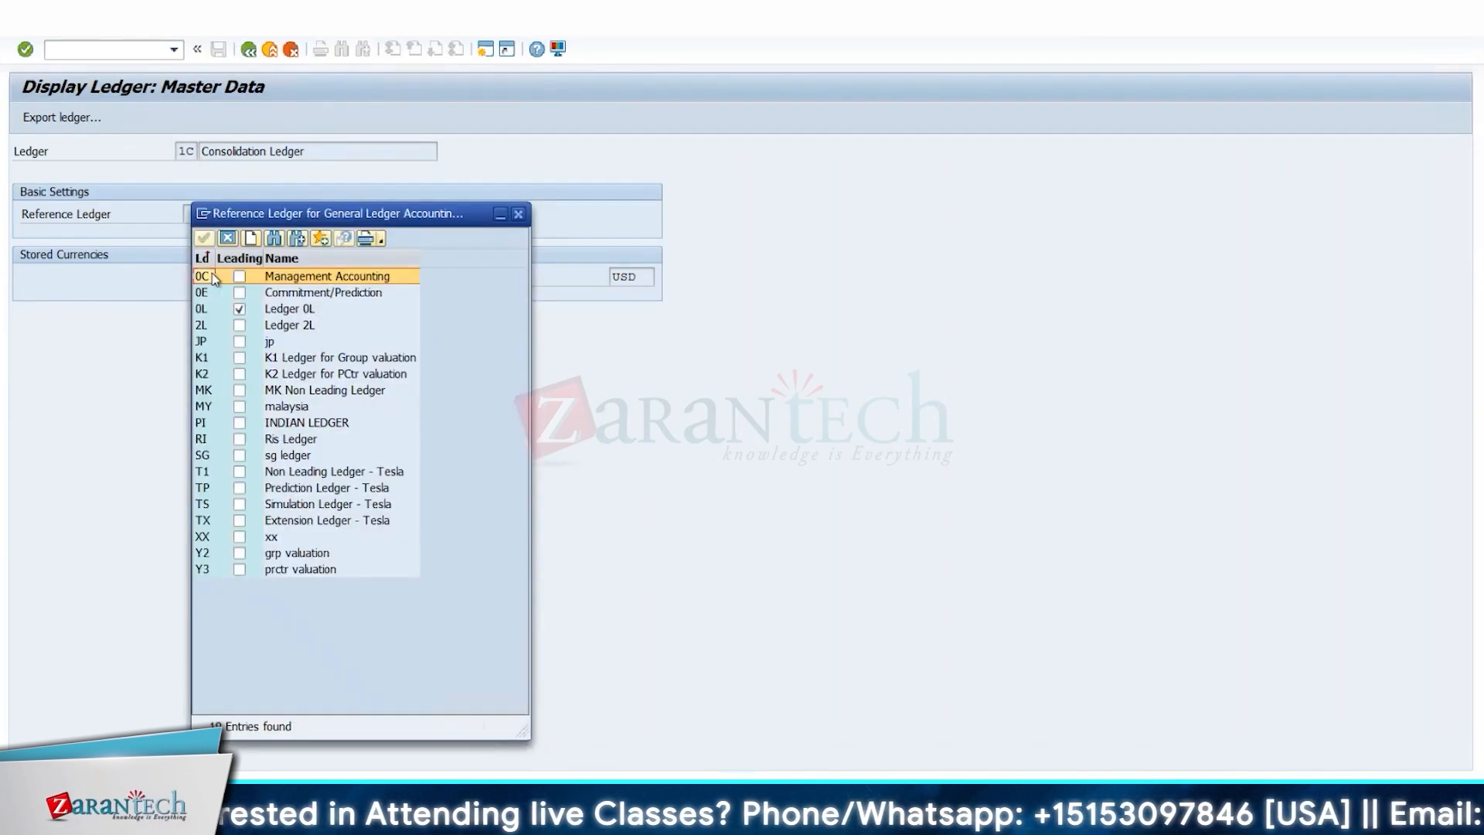
left_click(519, 214)
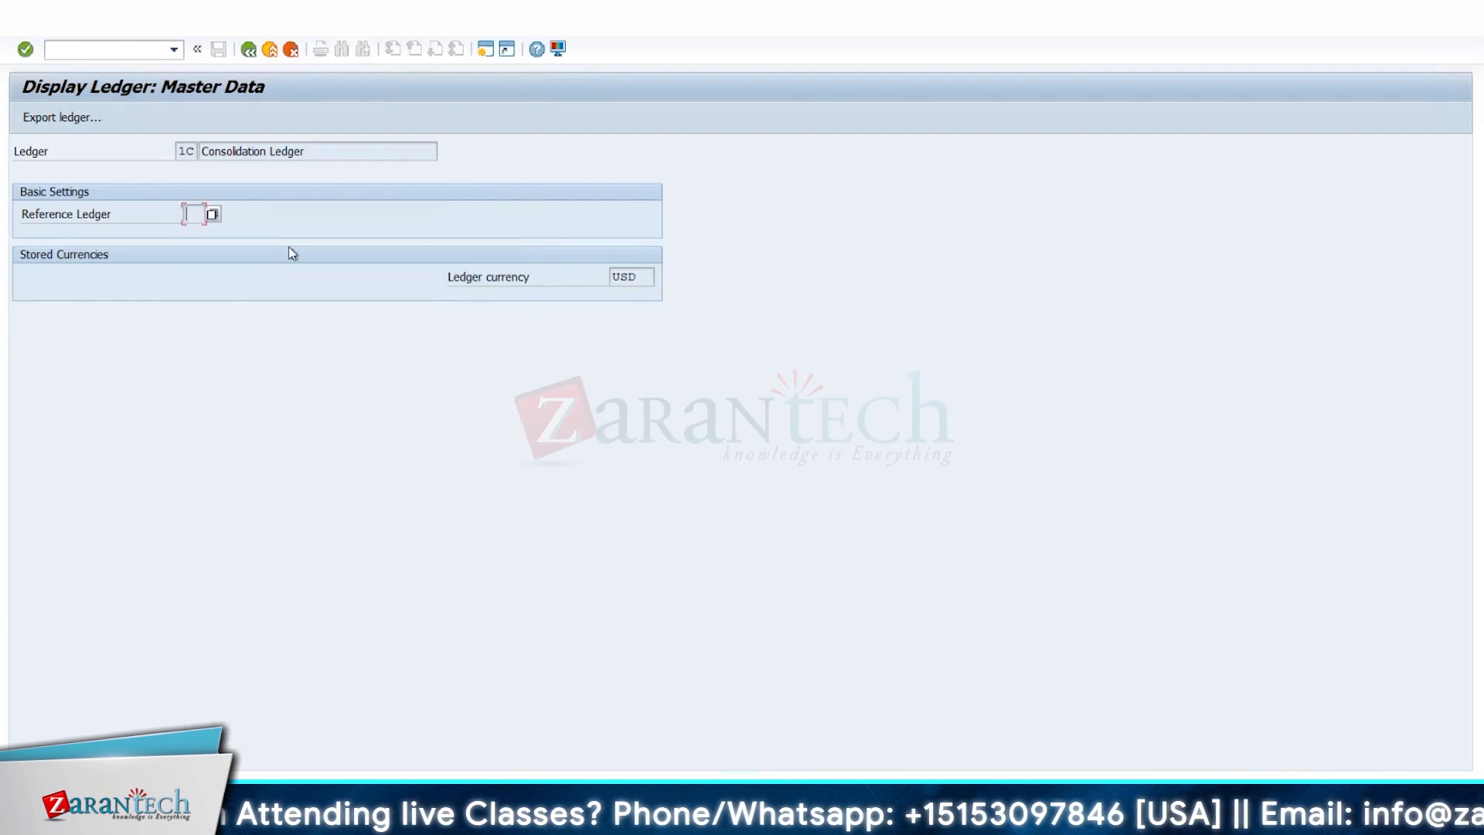
double_click(645, 278)
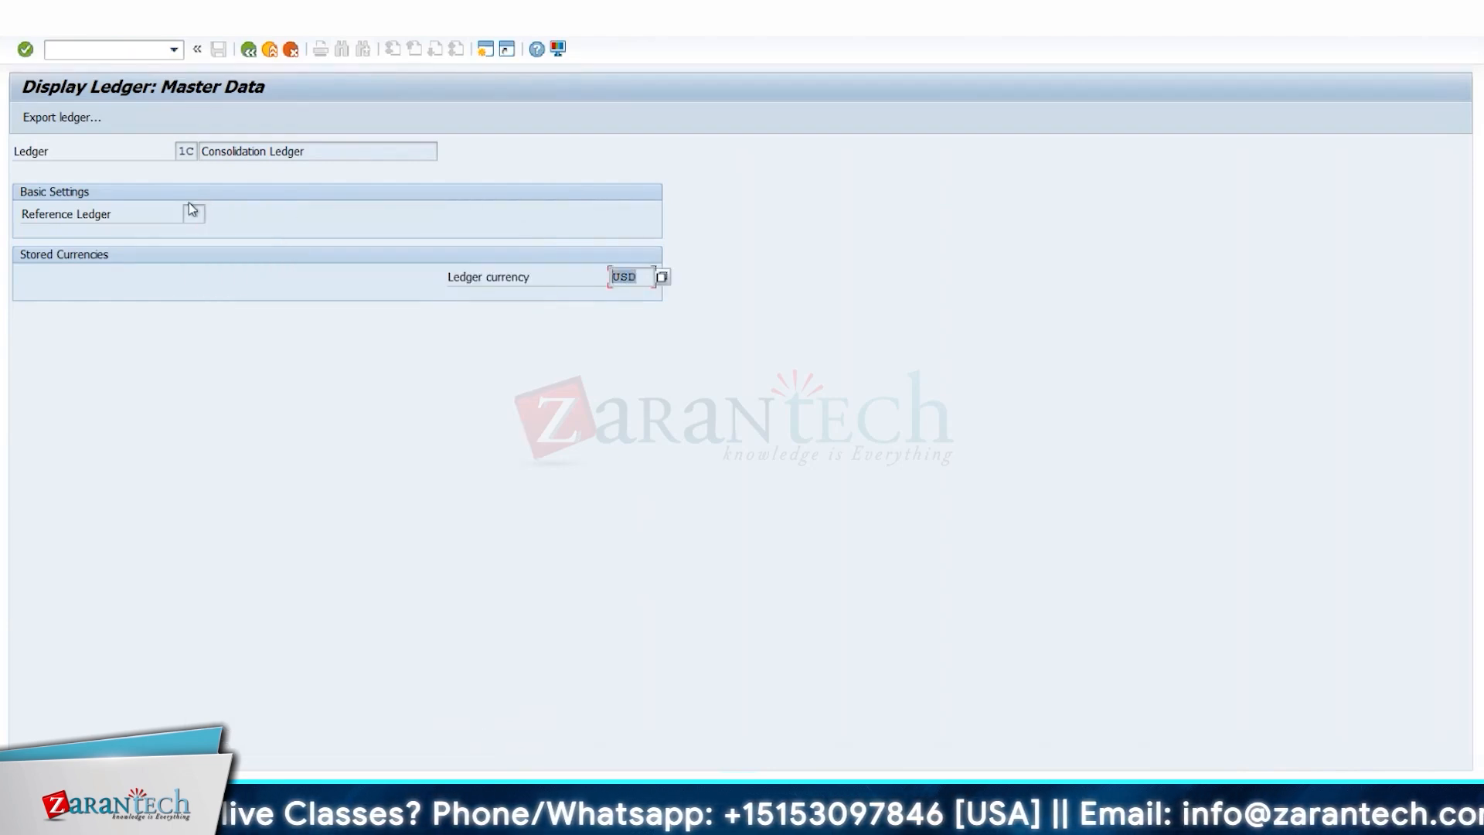
left_click(248, 50)
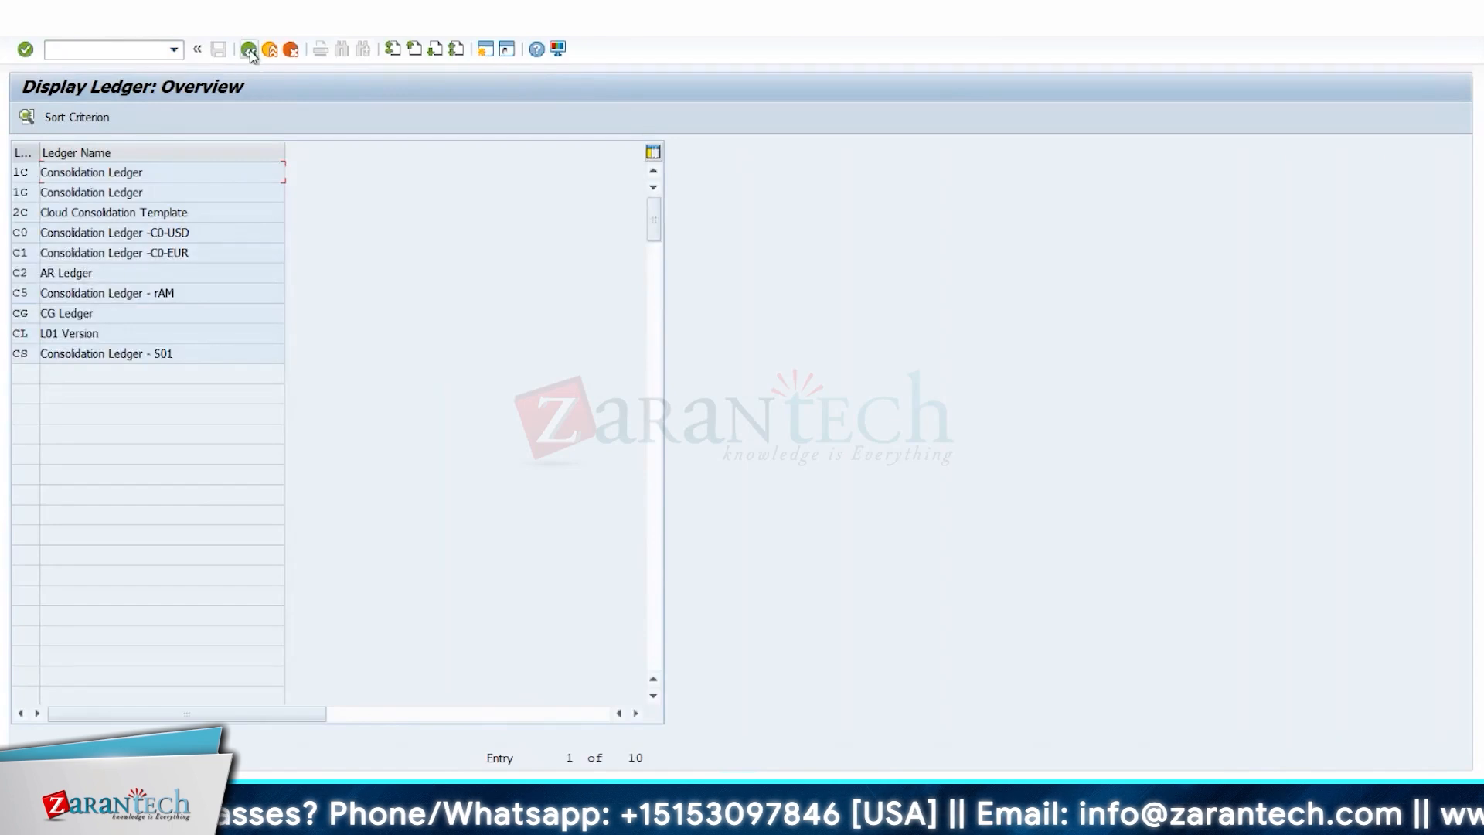
left_click(248, 50)
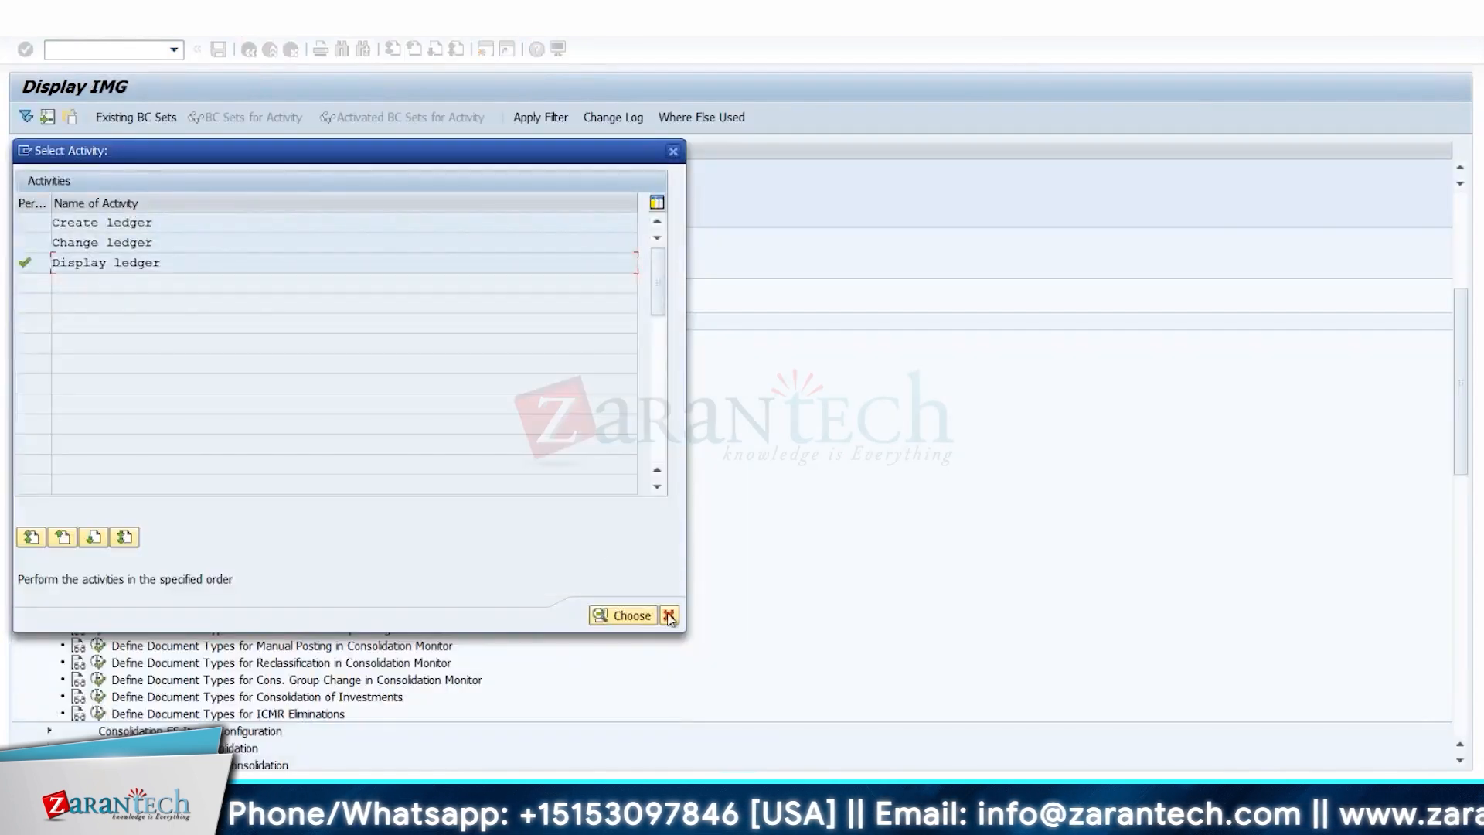
left_click(669, 616)
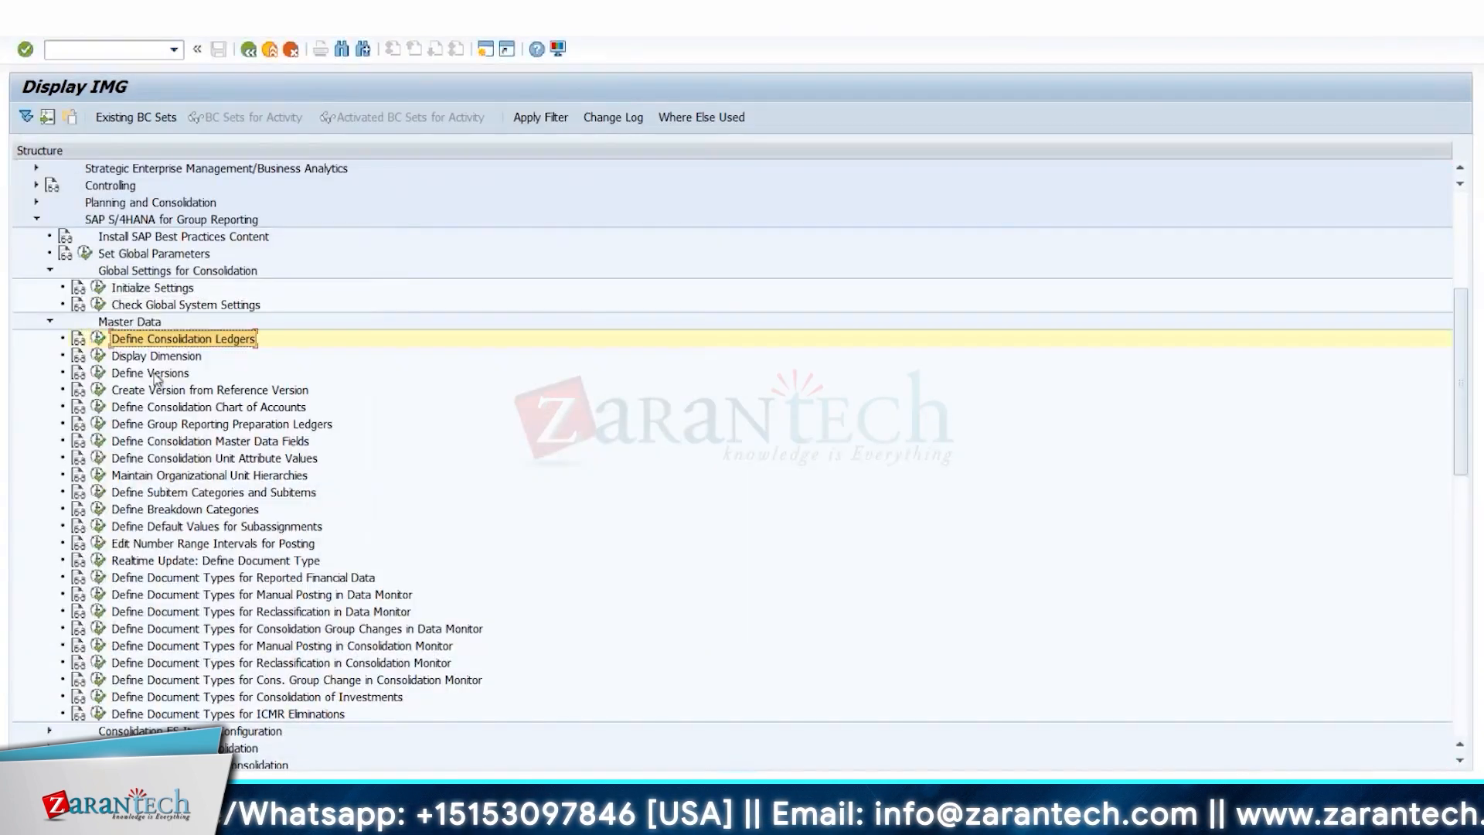
Open Display Dimension, view the available values for the dimension, and return to the implementation guide
left_click(99, 356)
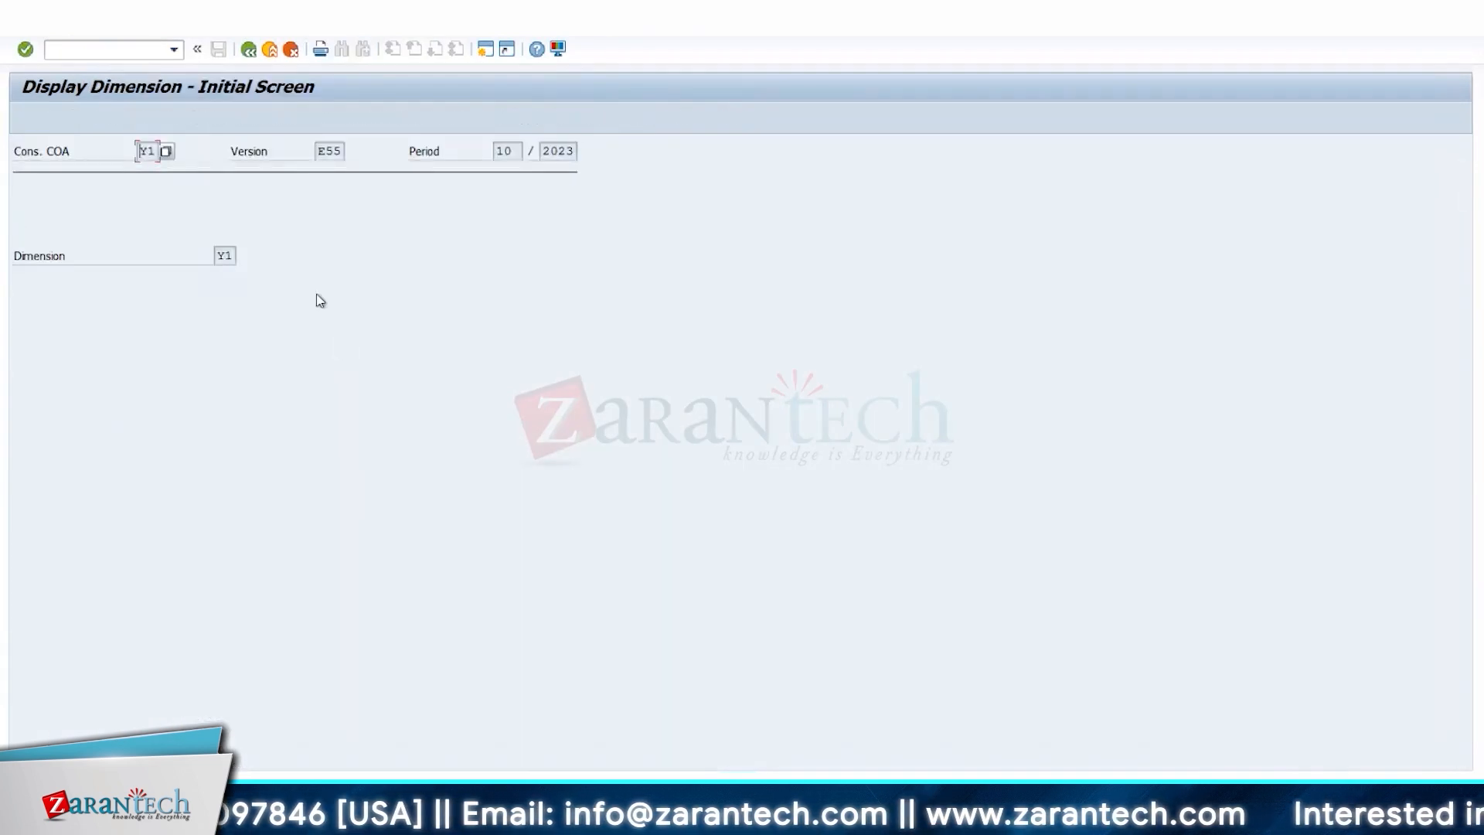
double_click(225, 255)
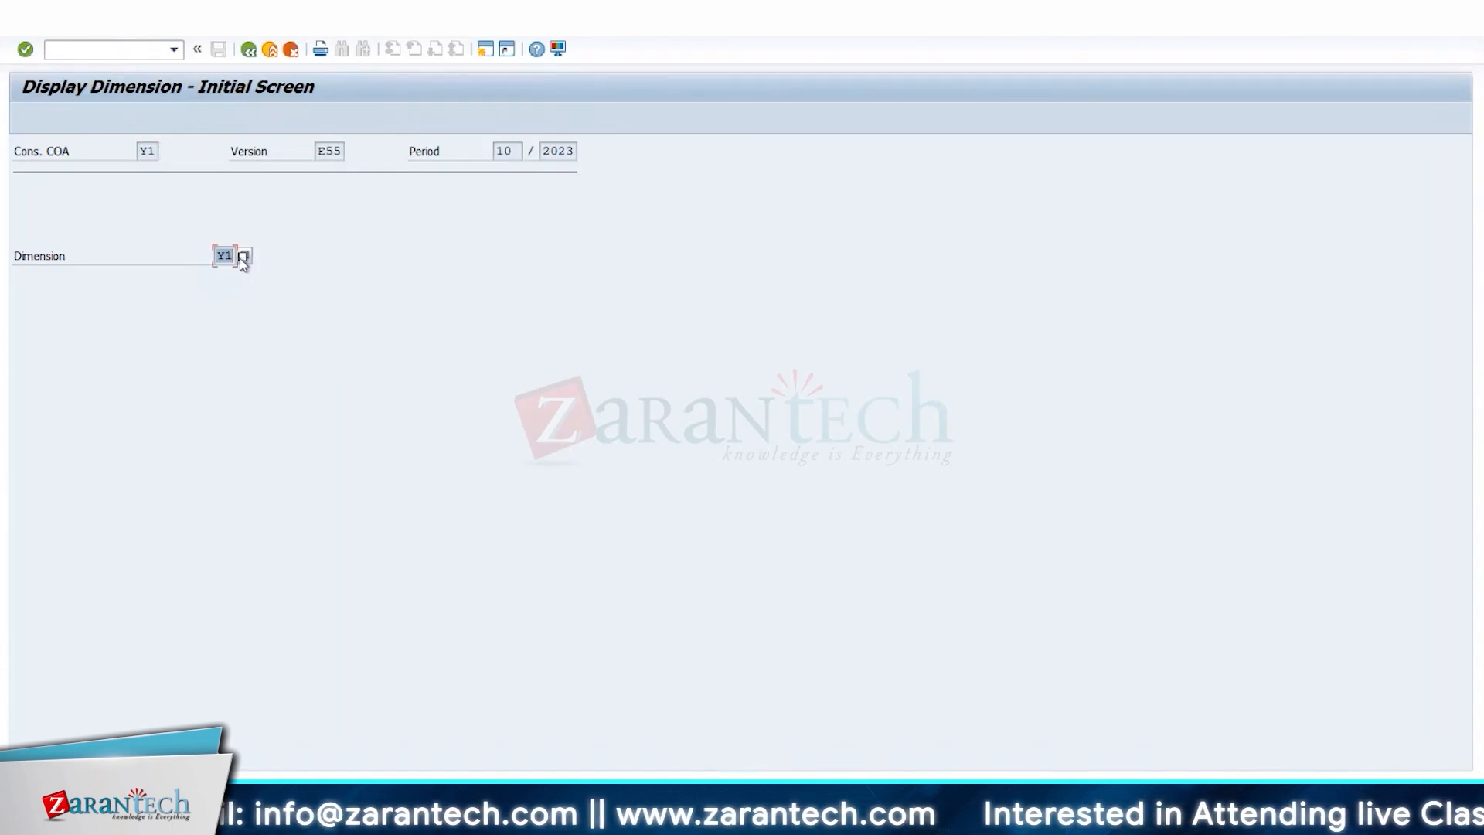
left_click(241, 261)
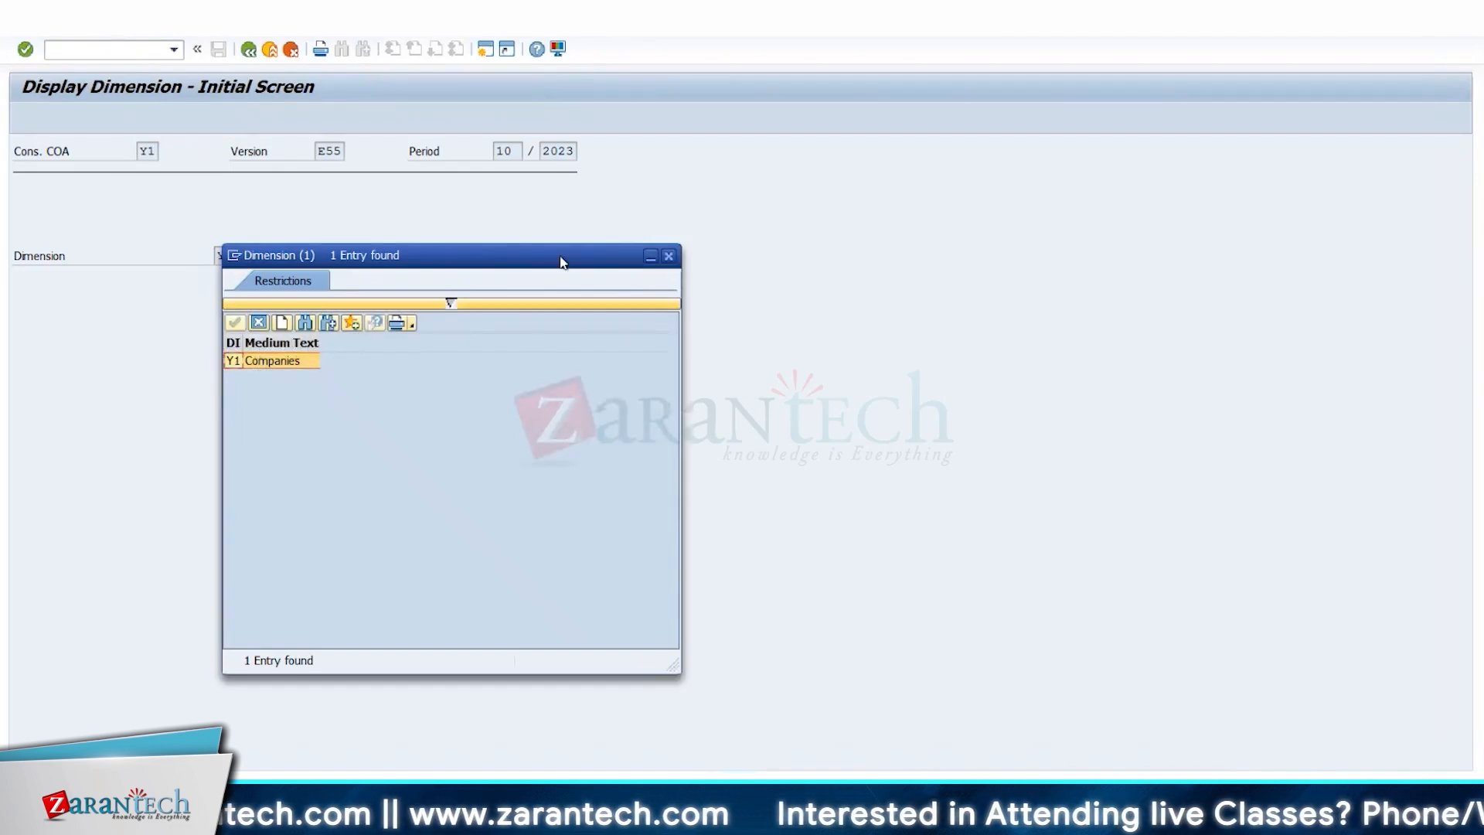
left_click(667, 257)
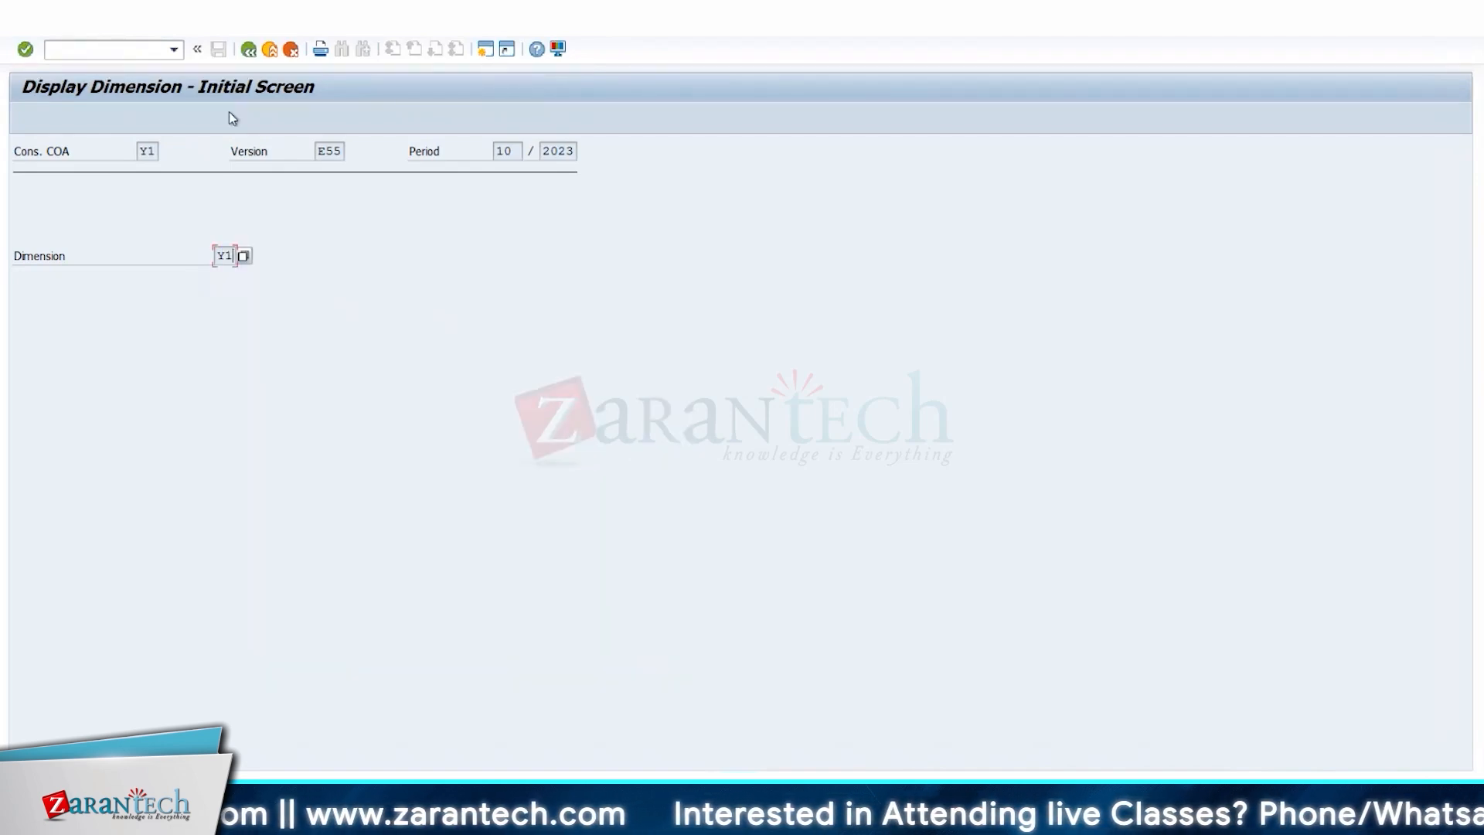
left_click(248, 51)
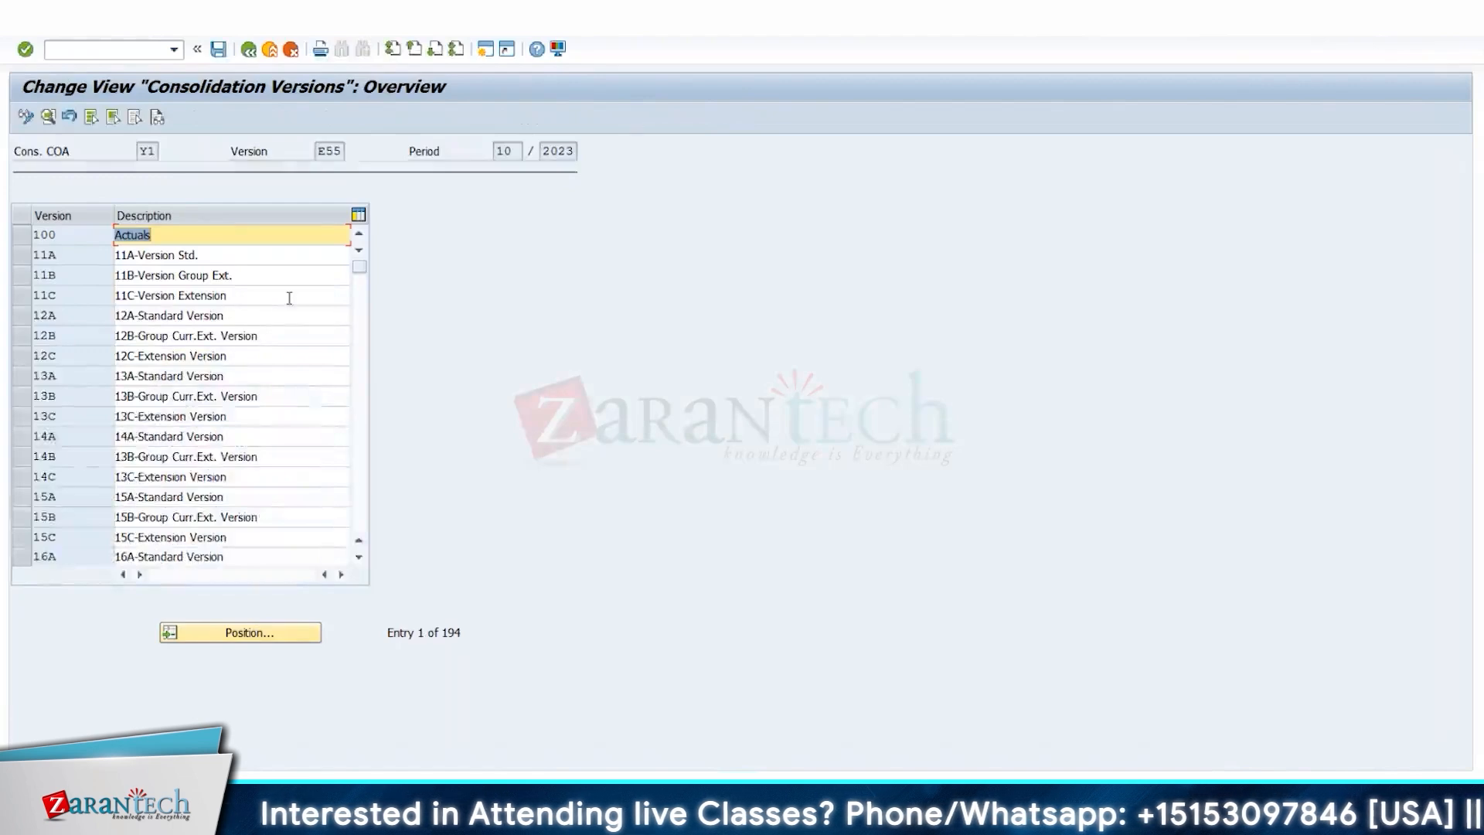
Find version E55 in the consolidation versions list and open its details
scroll(236, 301, "down", 8)
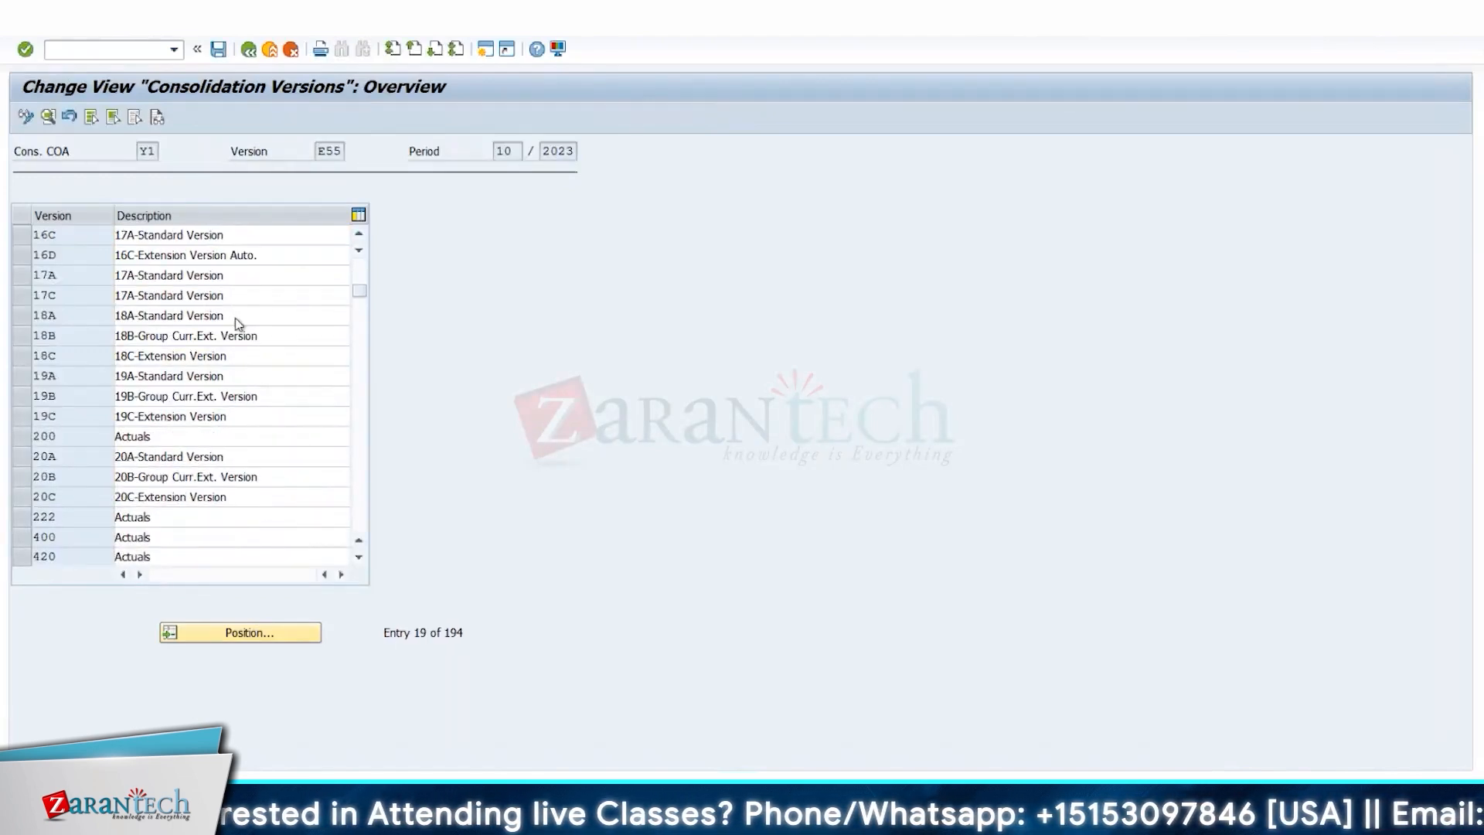
scroll(235, 333, "down", 4)
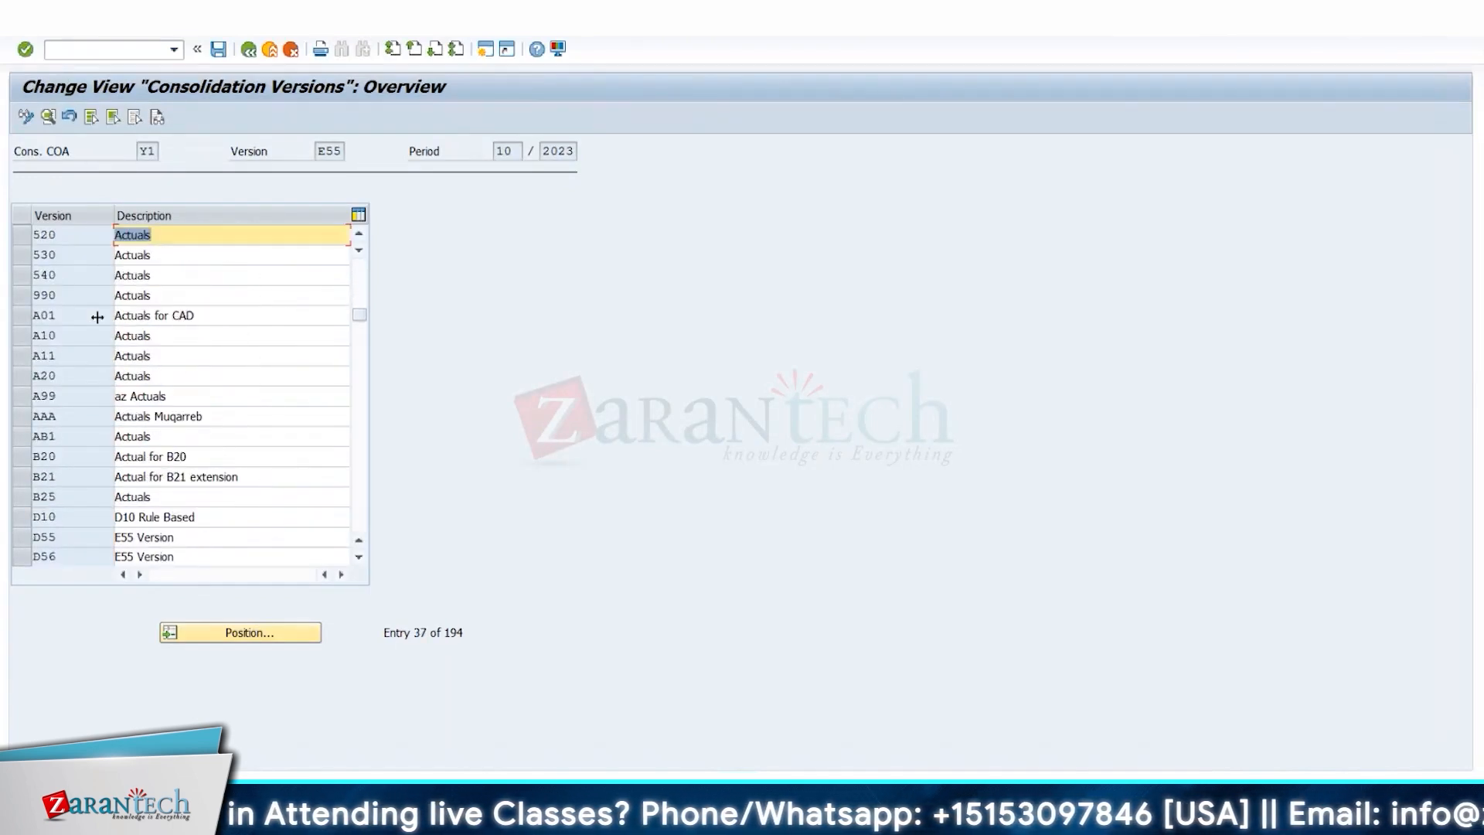
scroll(83, 376, "down", 4)
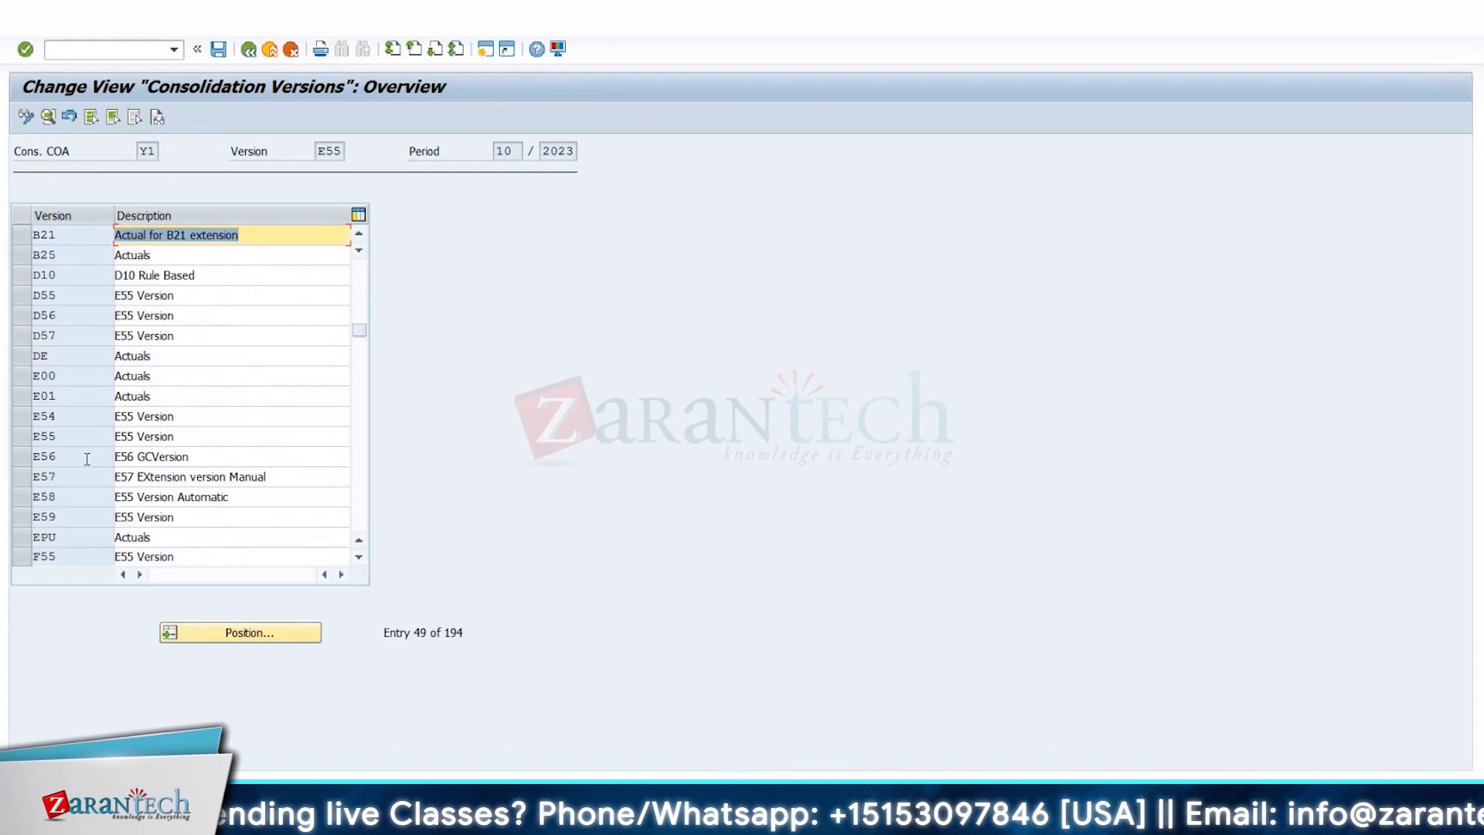
left_click(135, 434)
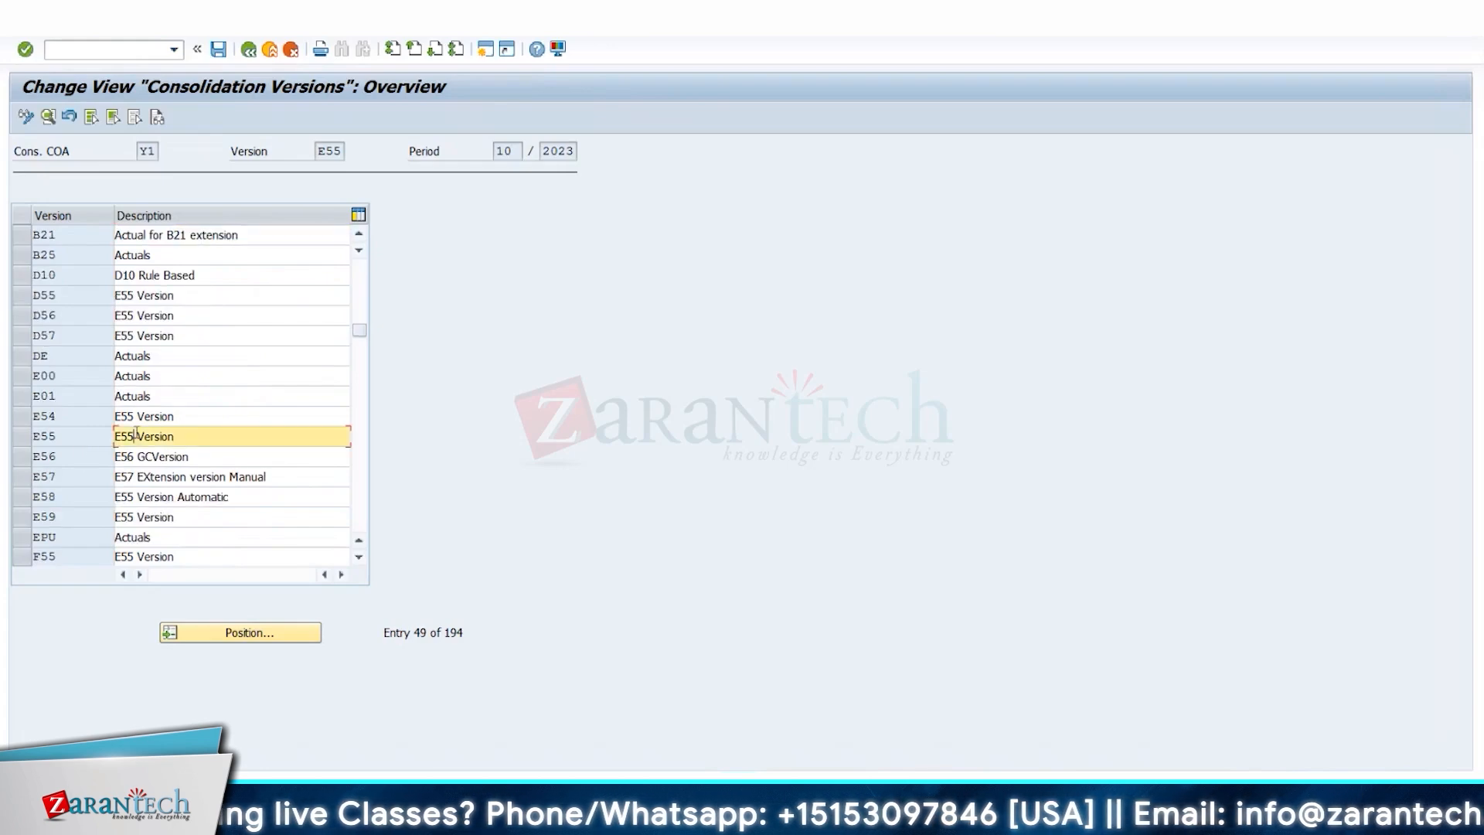
double_click(267, 436)
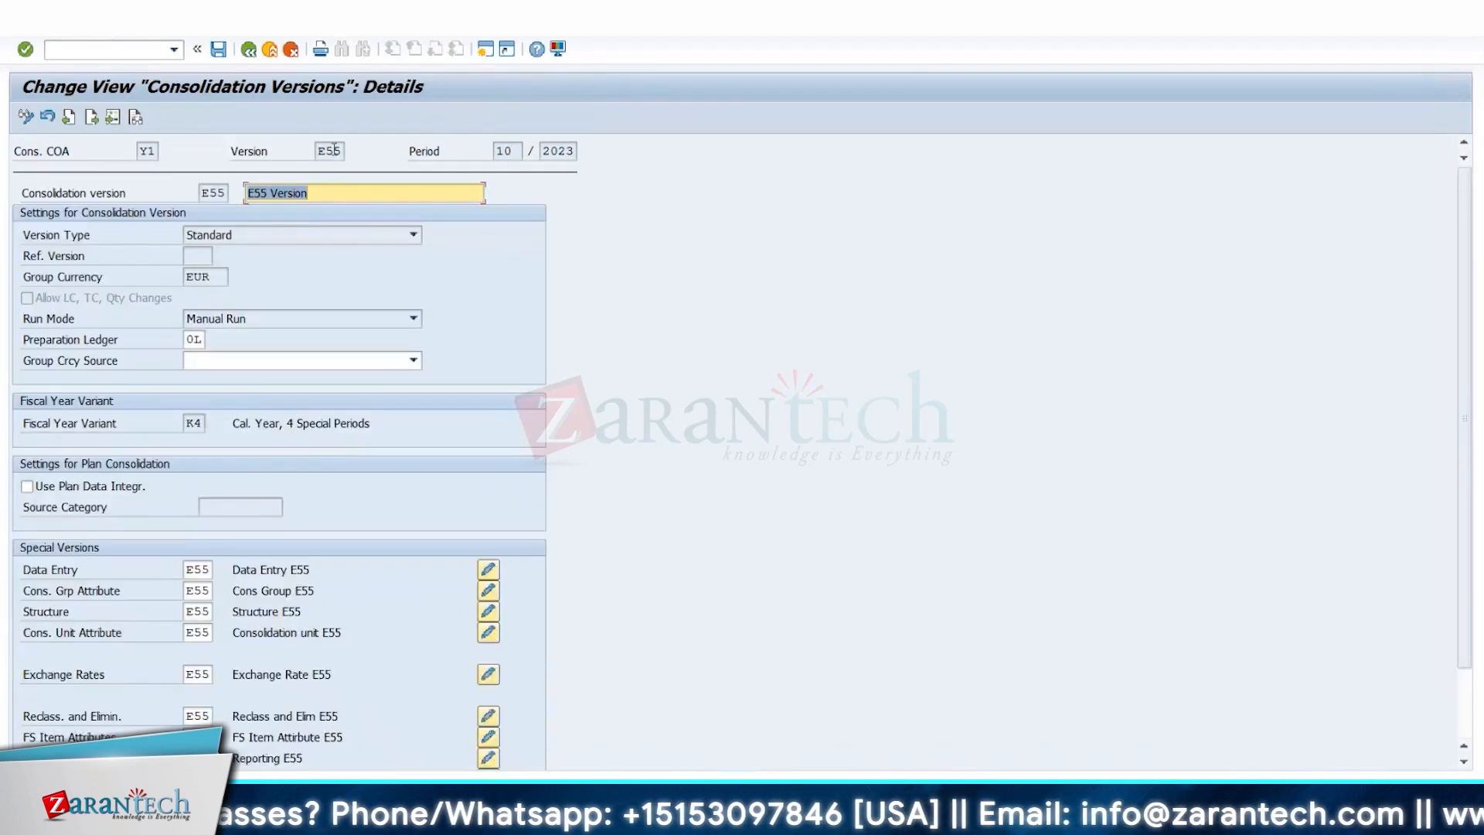
Review the version type options, reference version and group currency of version E55, leaving the settings as they are
left_click(231, 235)
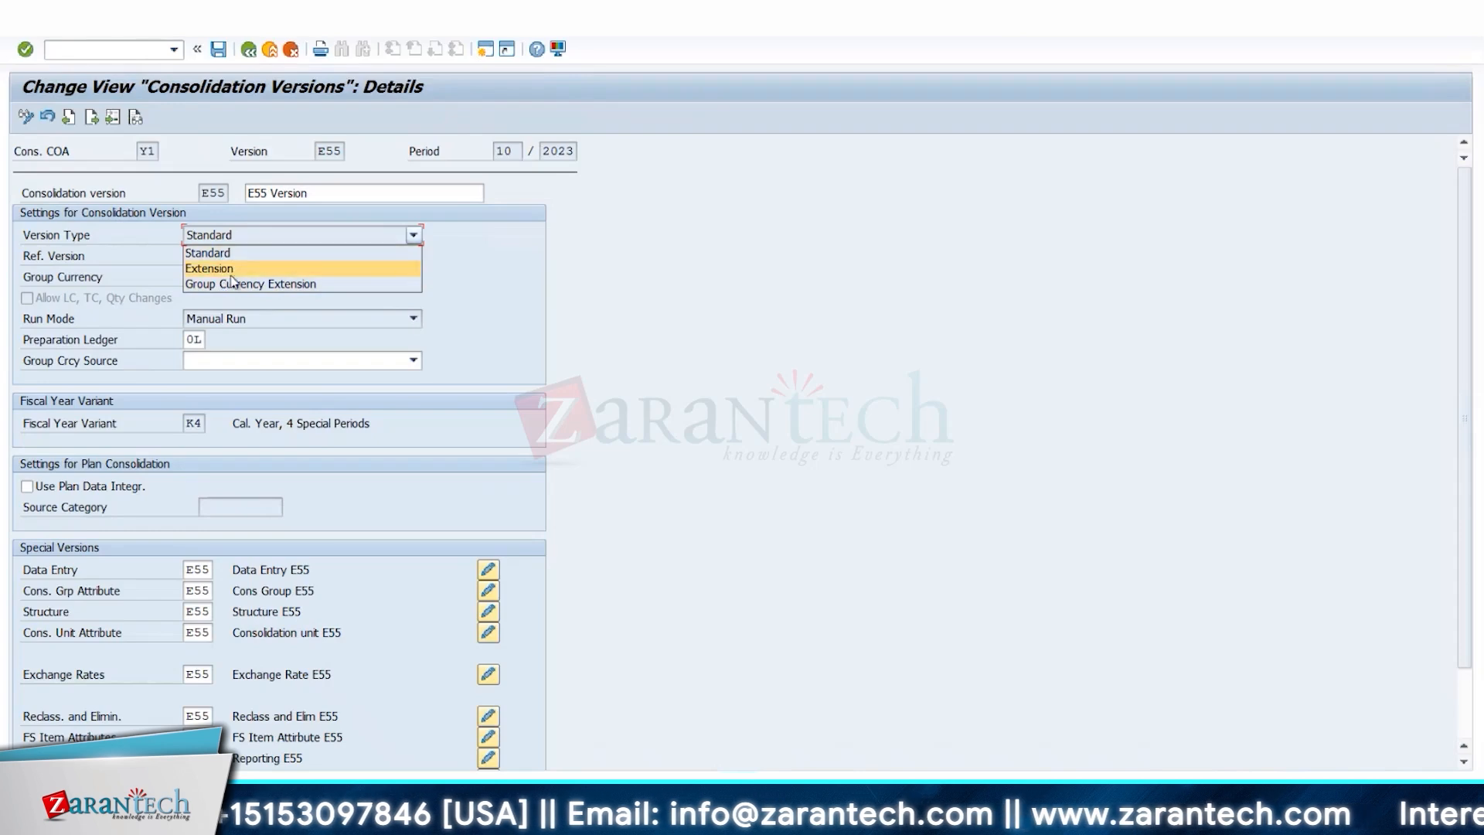
left_click(229, 255)
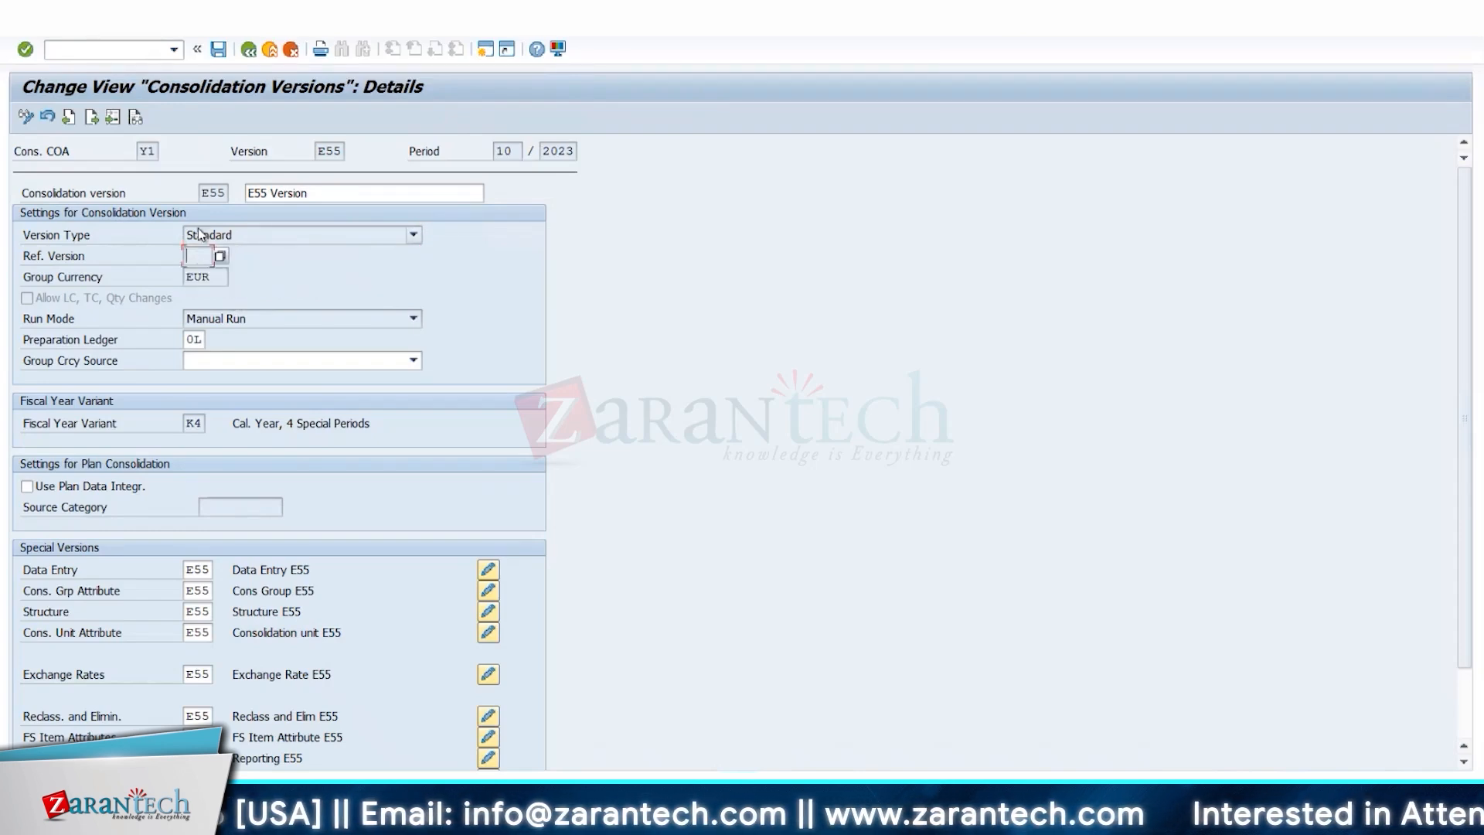
left_click(203, 235)
left_click(157, 218)
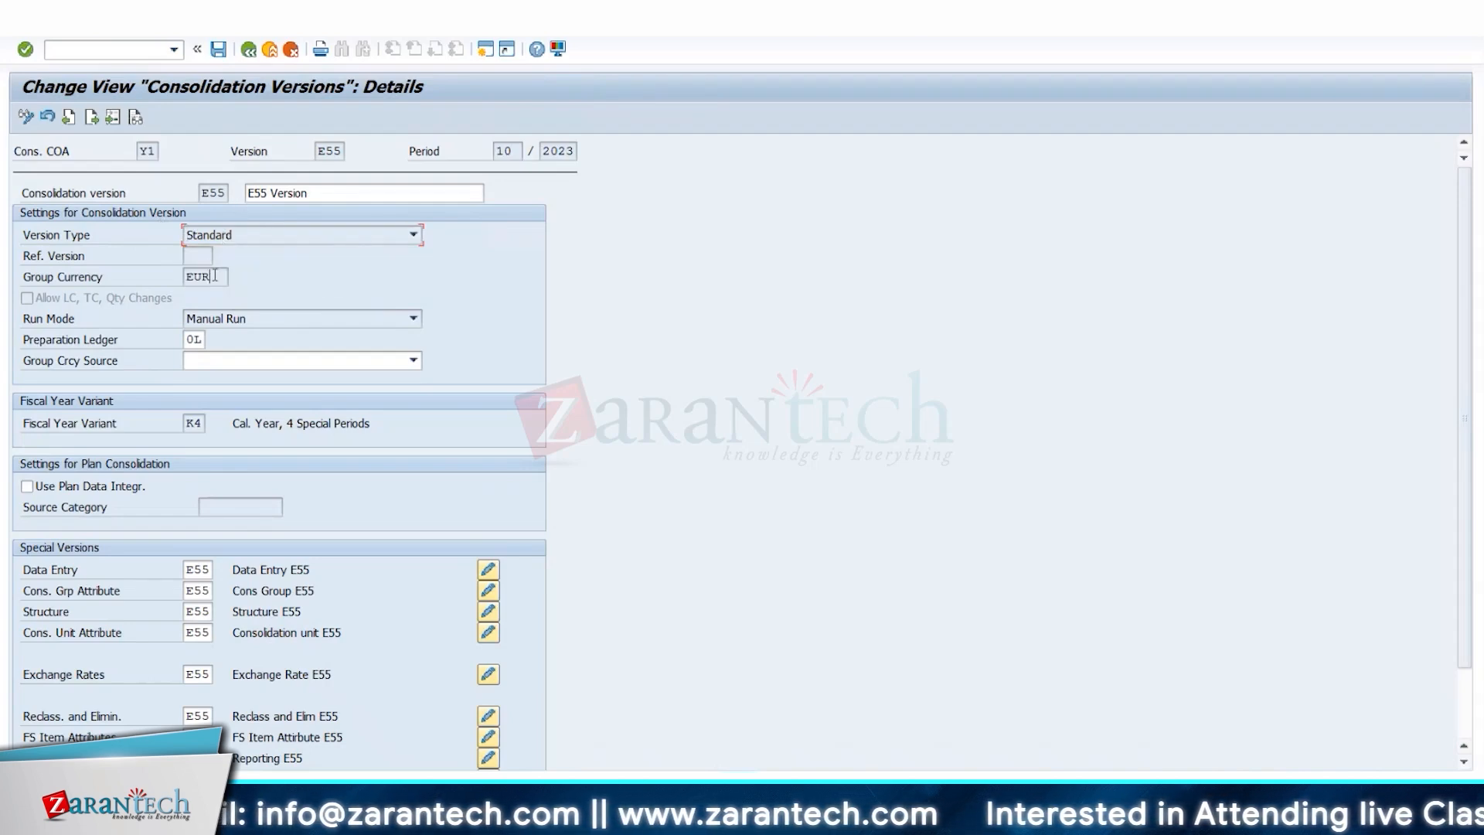
left_click_drag(213, 277, 166, 270)
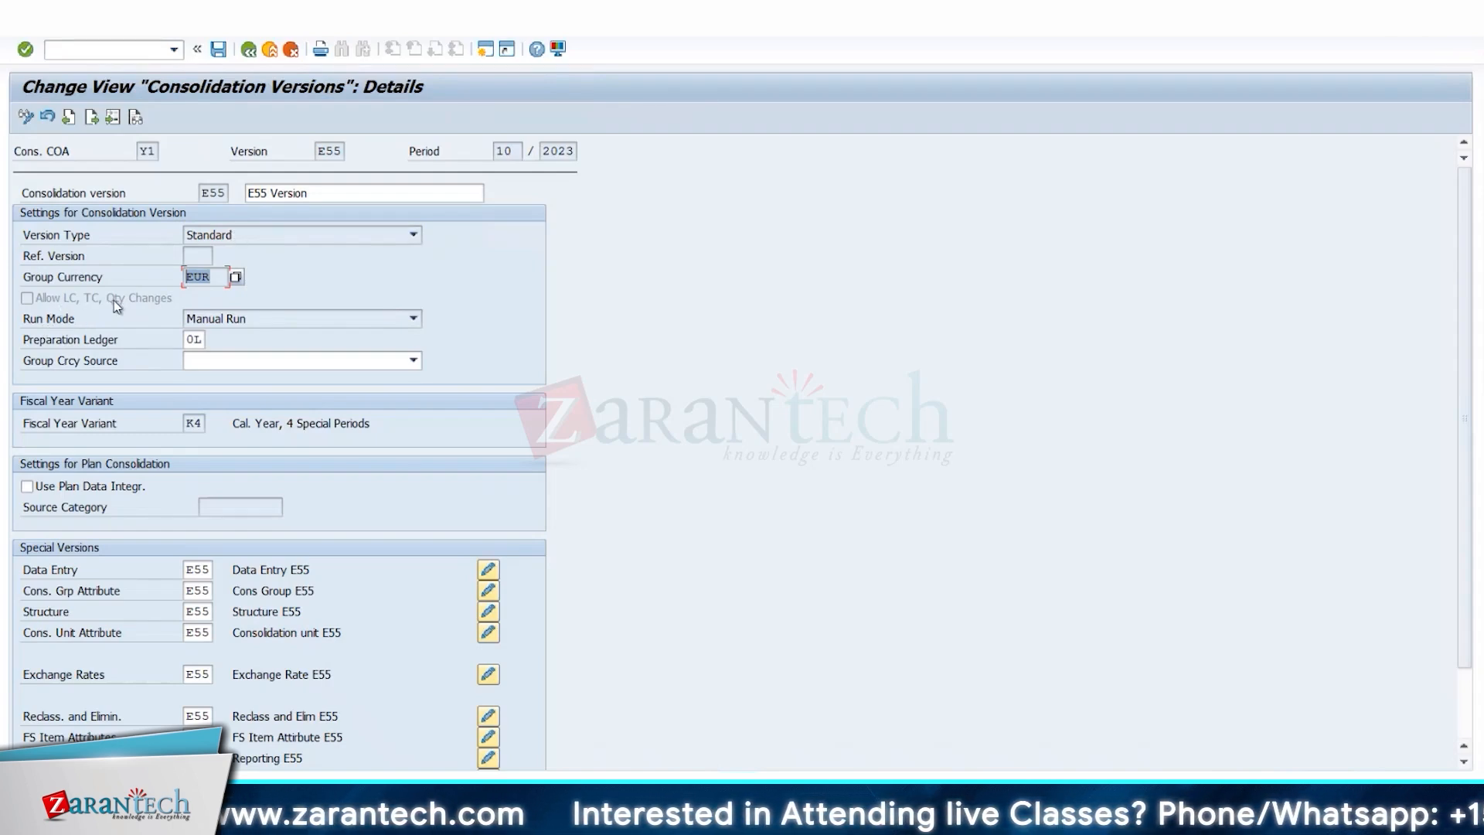
Review the run mode options, preparation ledger and fiscal year variant of version E55
left_click(233, 322)
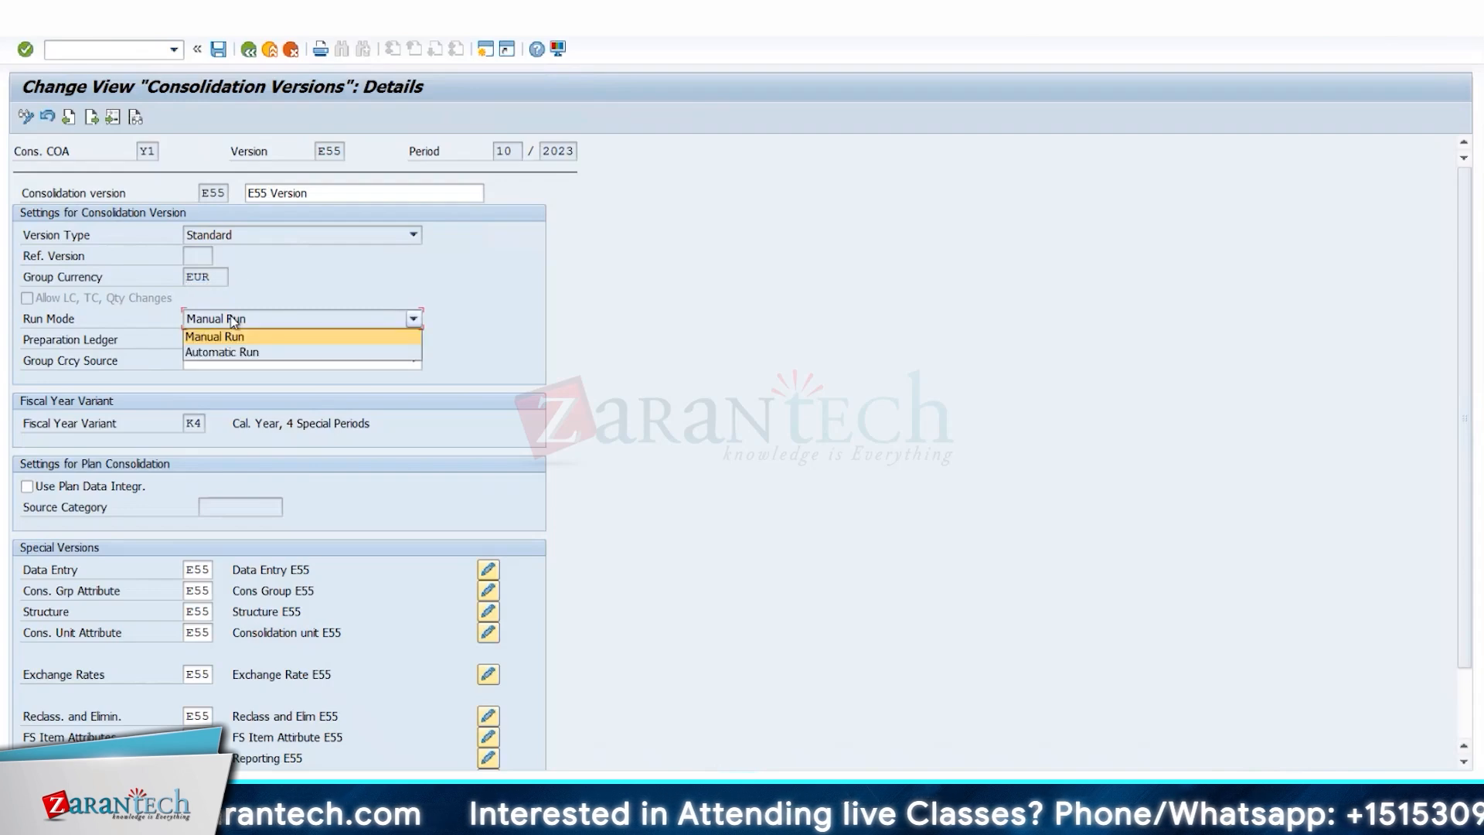
left_click(266, 291)
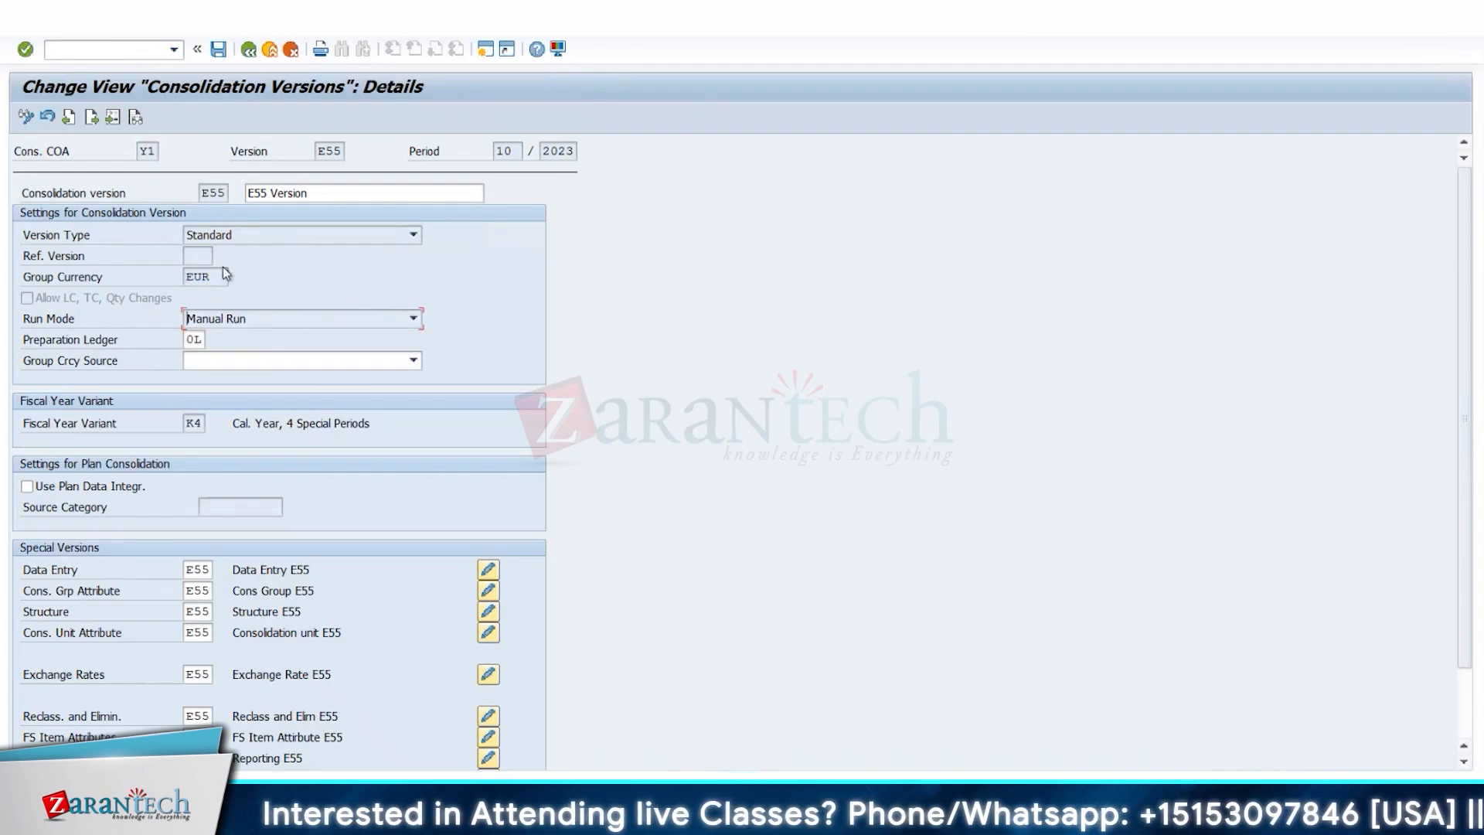
double_click(193, 340)
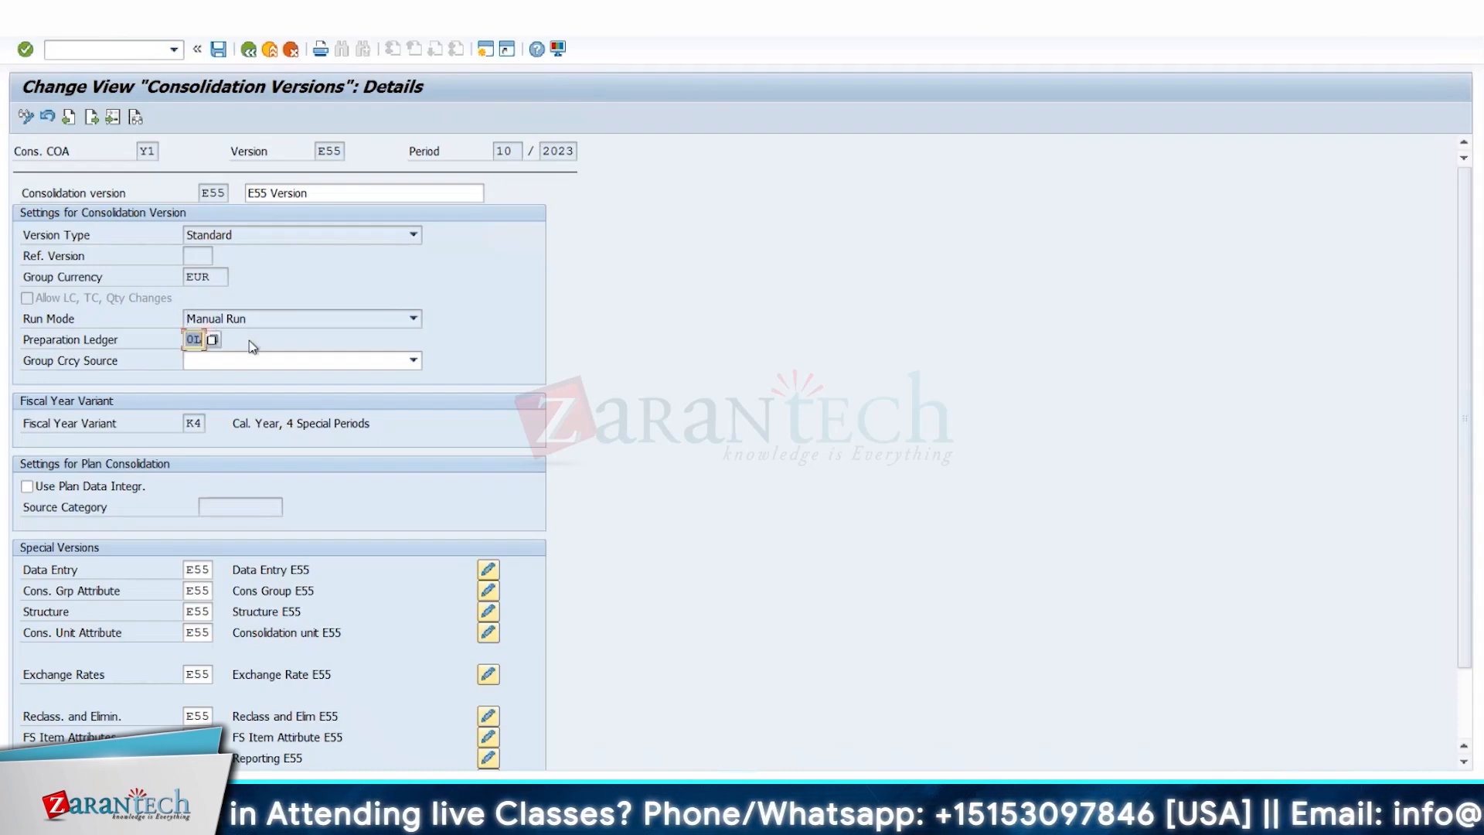
double_click(192, 423)
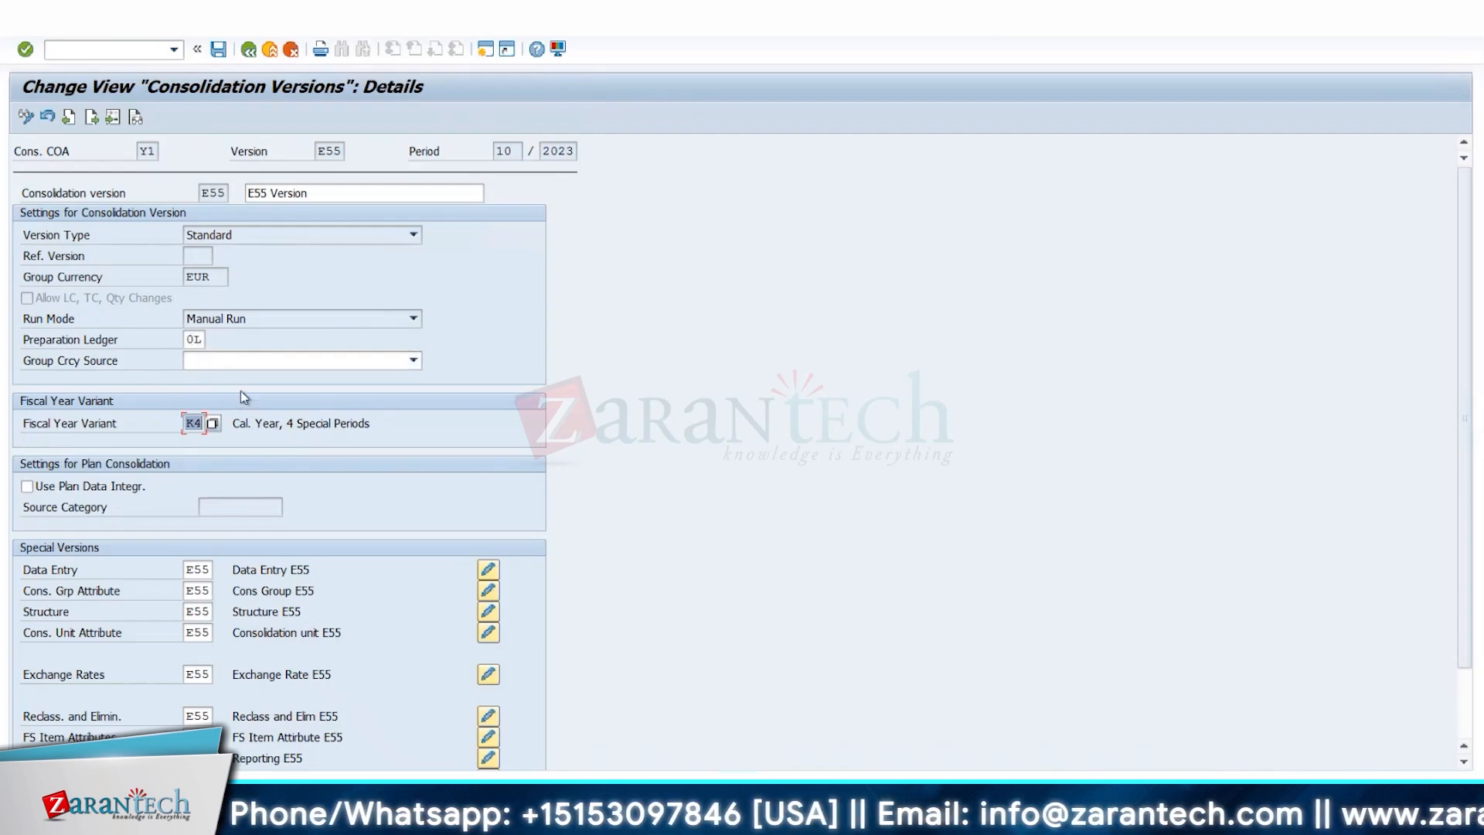
Examine the available group currency sources for version E55 and close the list without selecting one
left_click(315, 363)
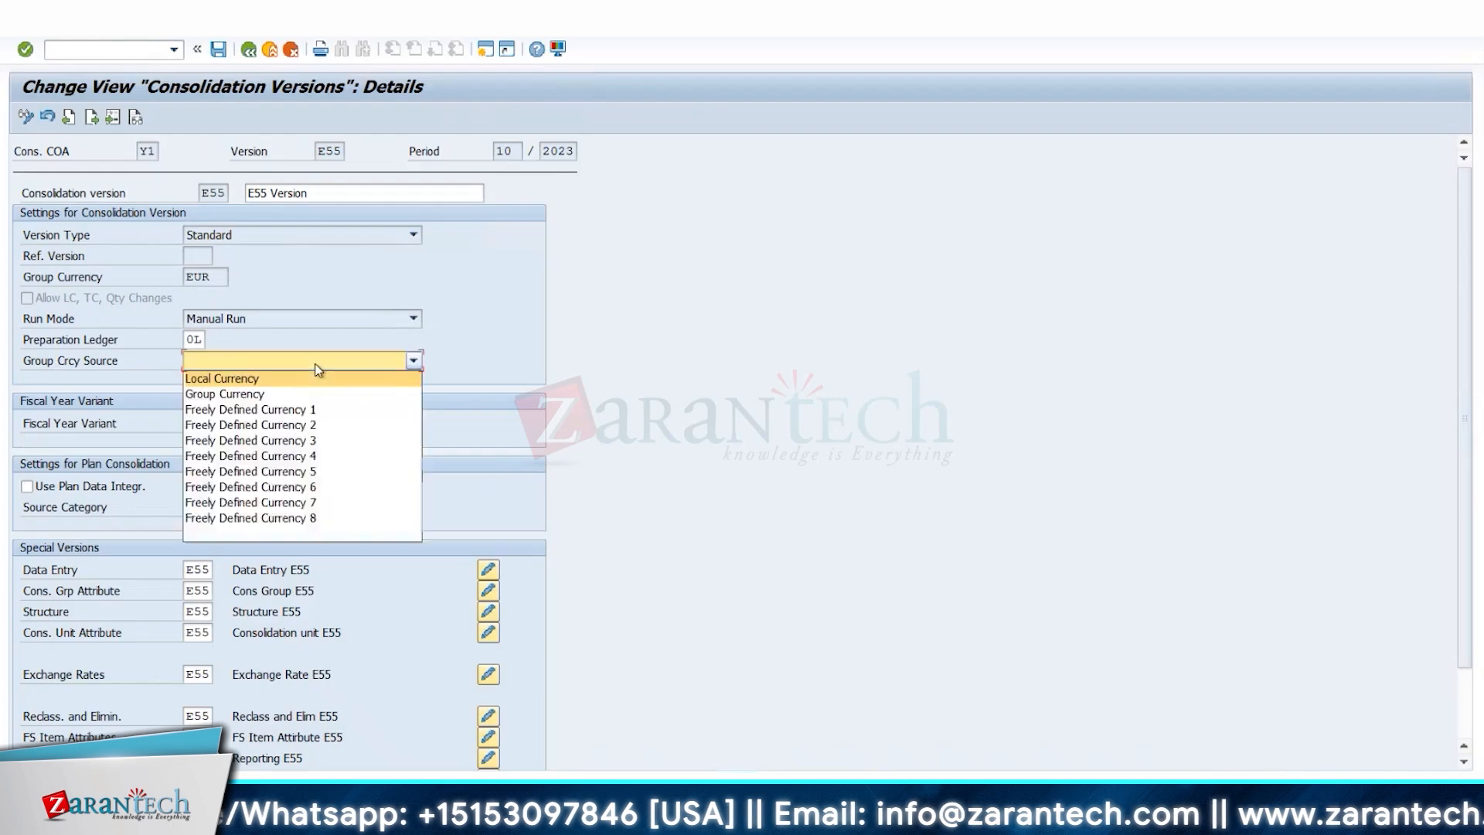
left_click(291, 279)
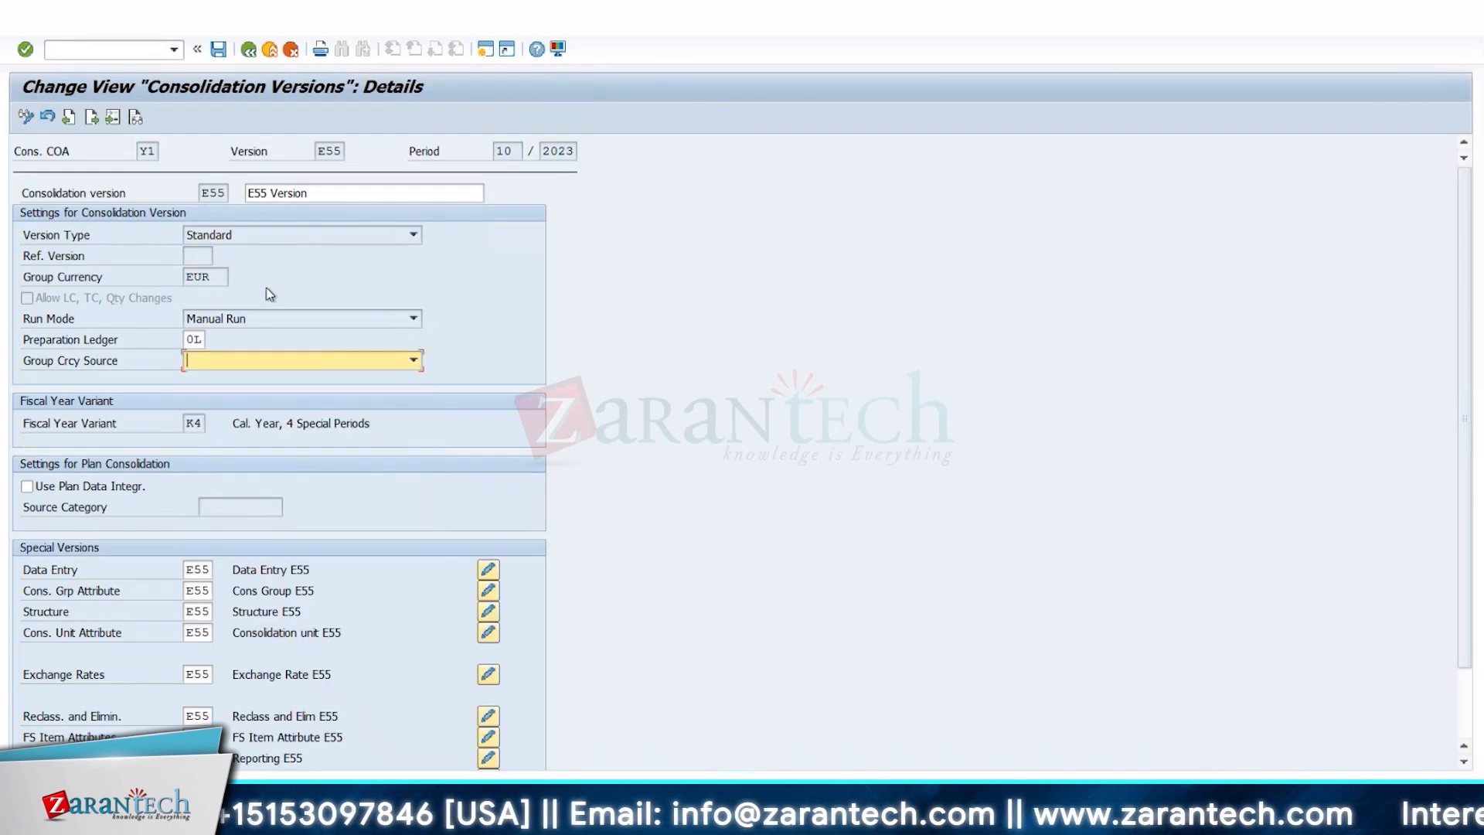
left_click(210, 364)
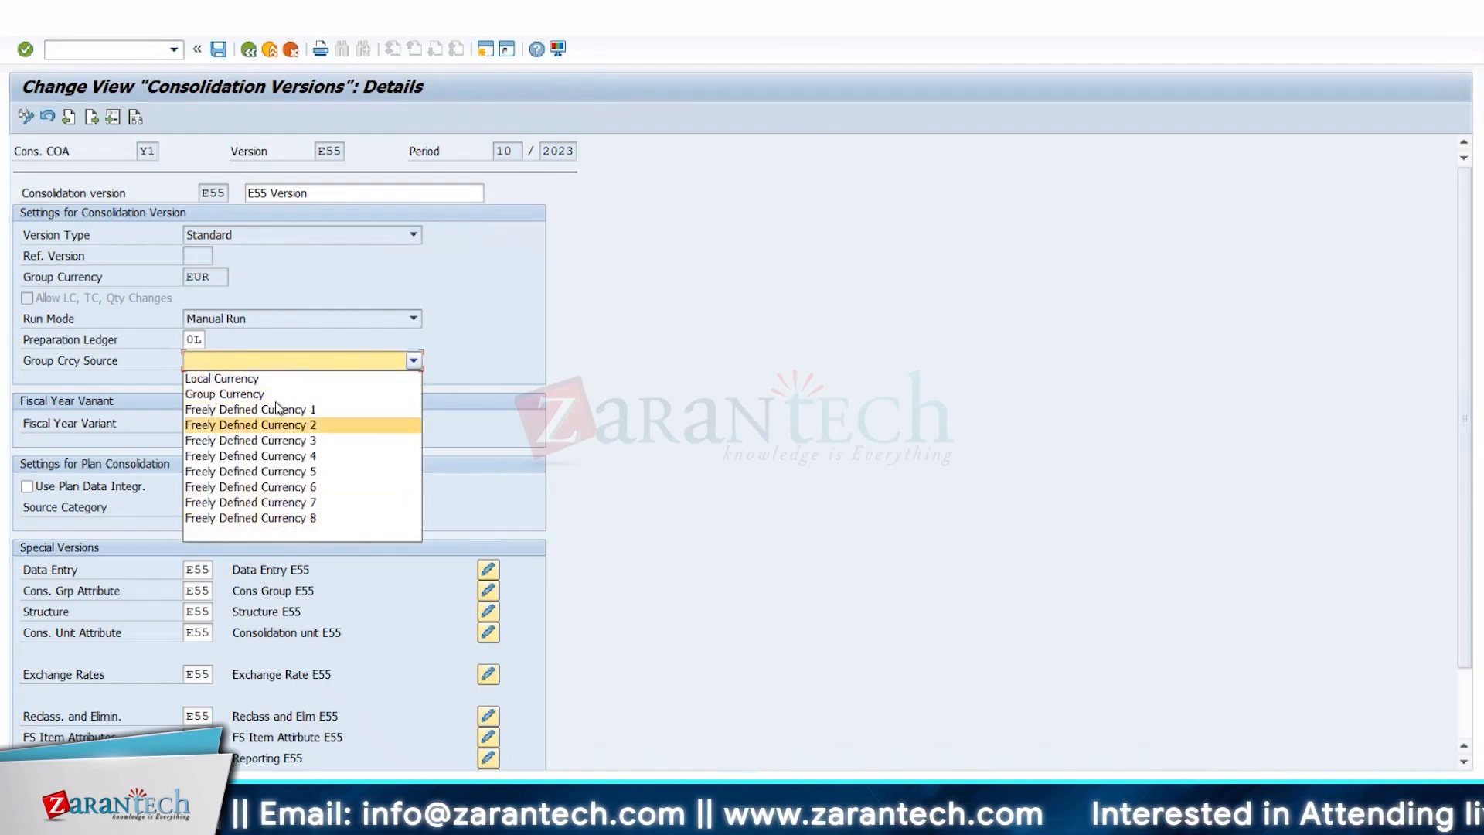
left_click(343, 278)
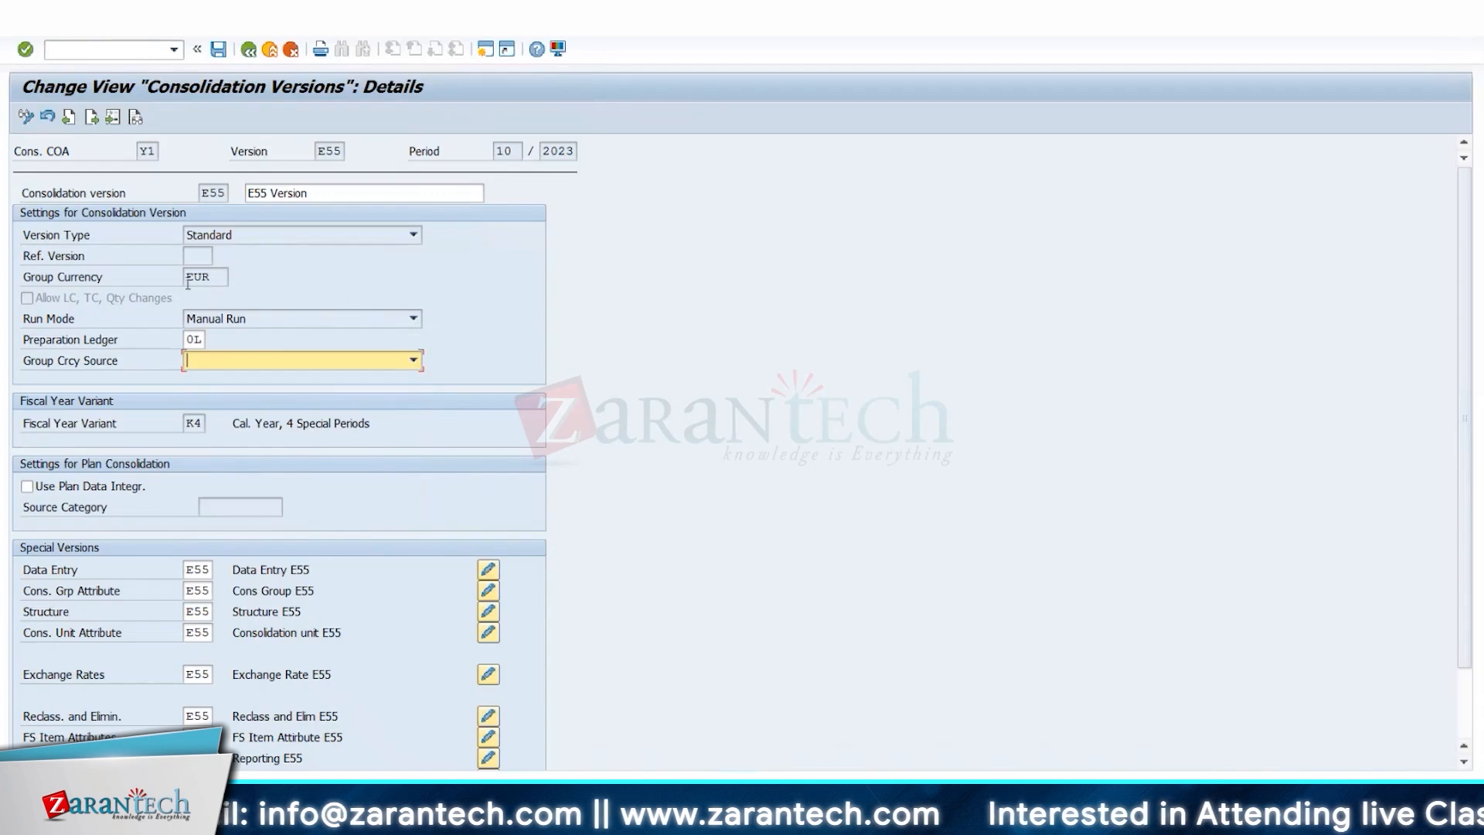
Compare the group currency of version E55 with the available group currency source options, leaving the source empty
double_click(219, 279)
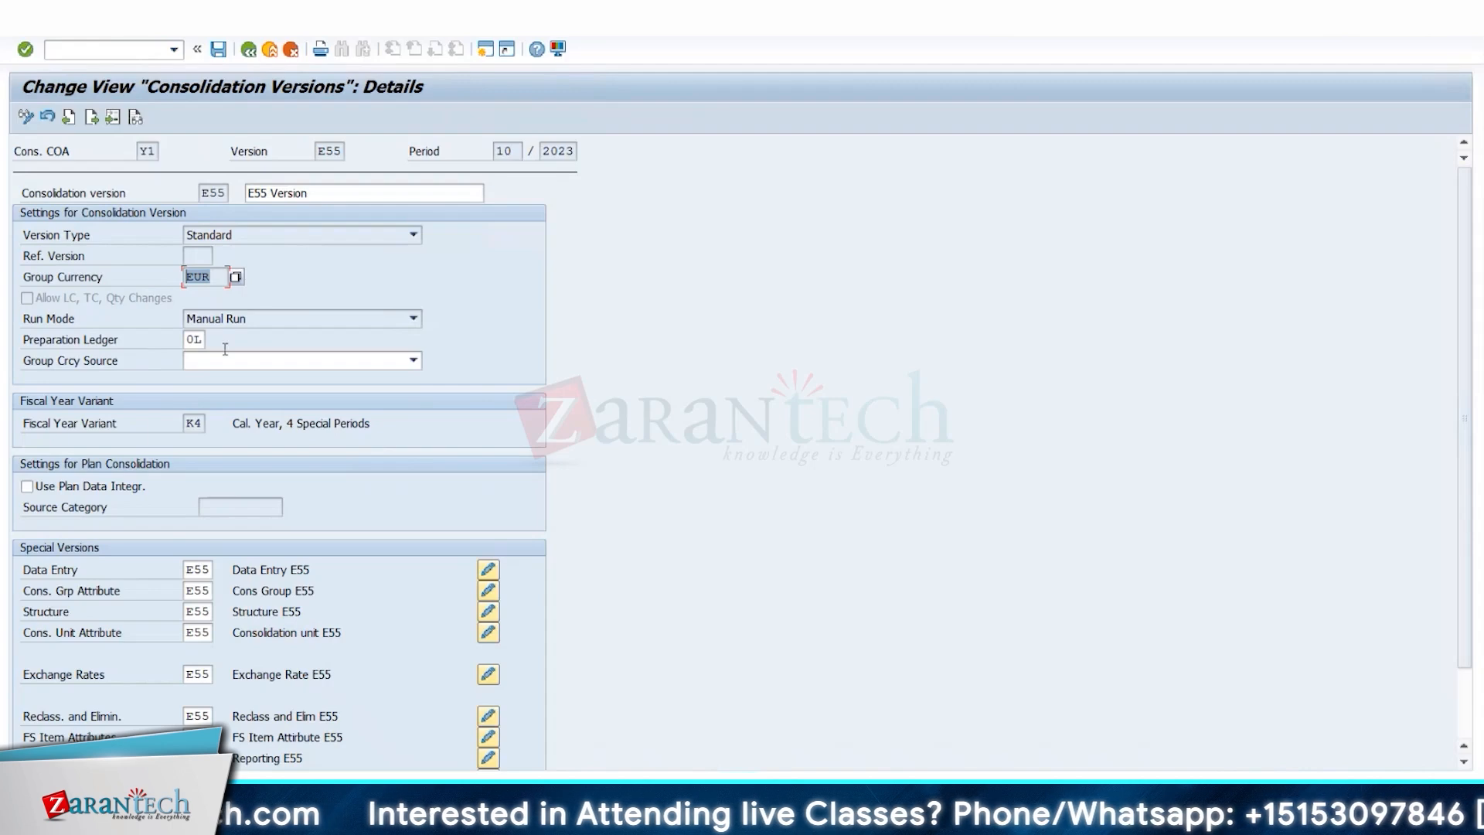
left_click(258, 358)
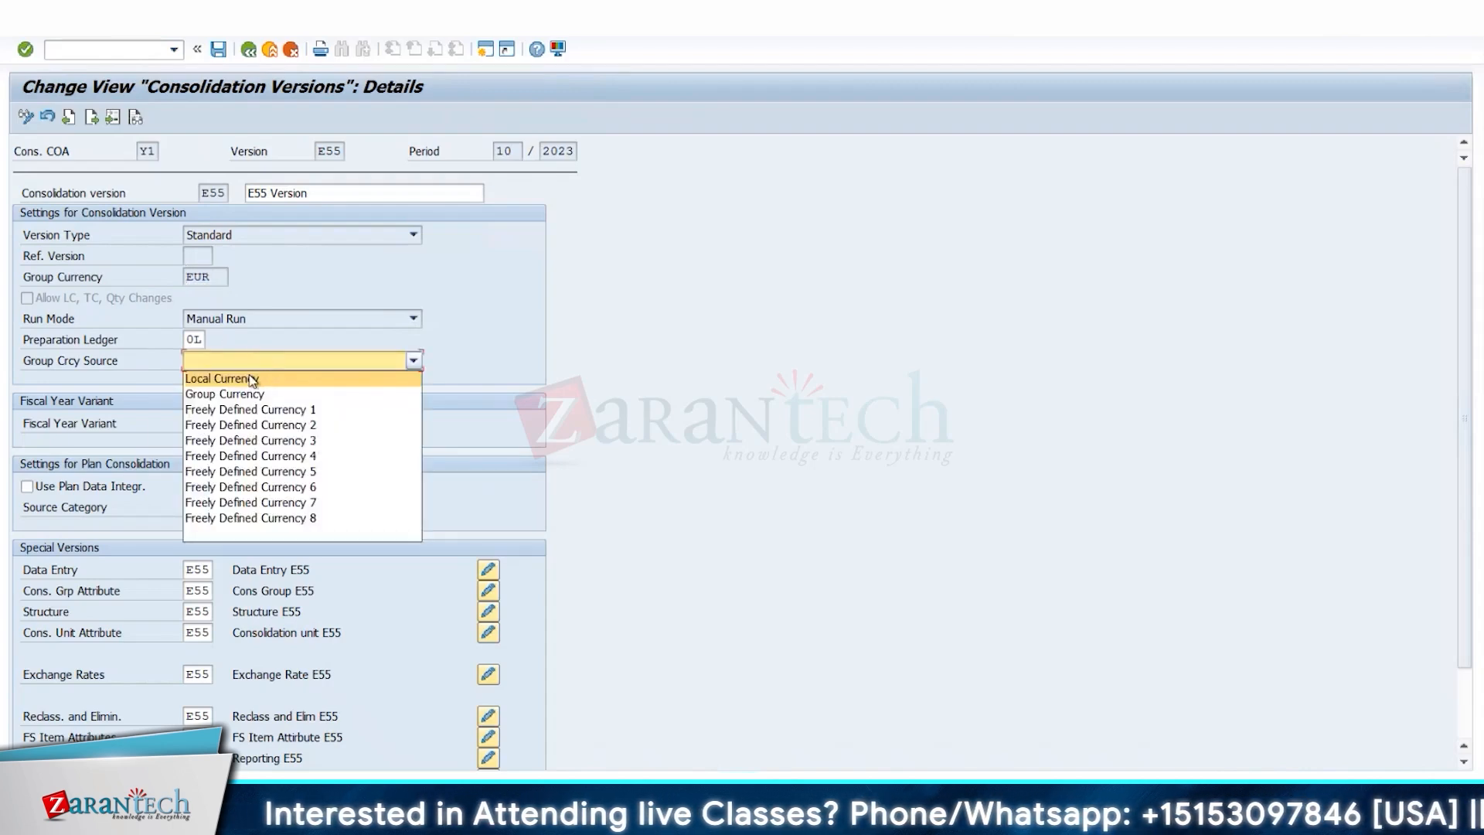
left_click(535, 279)
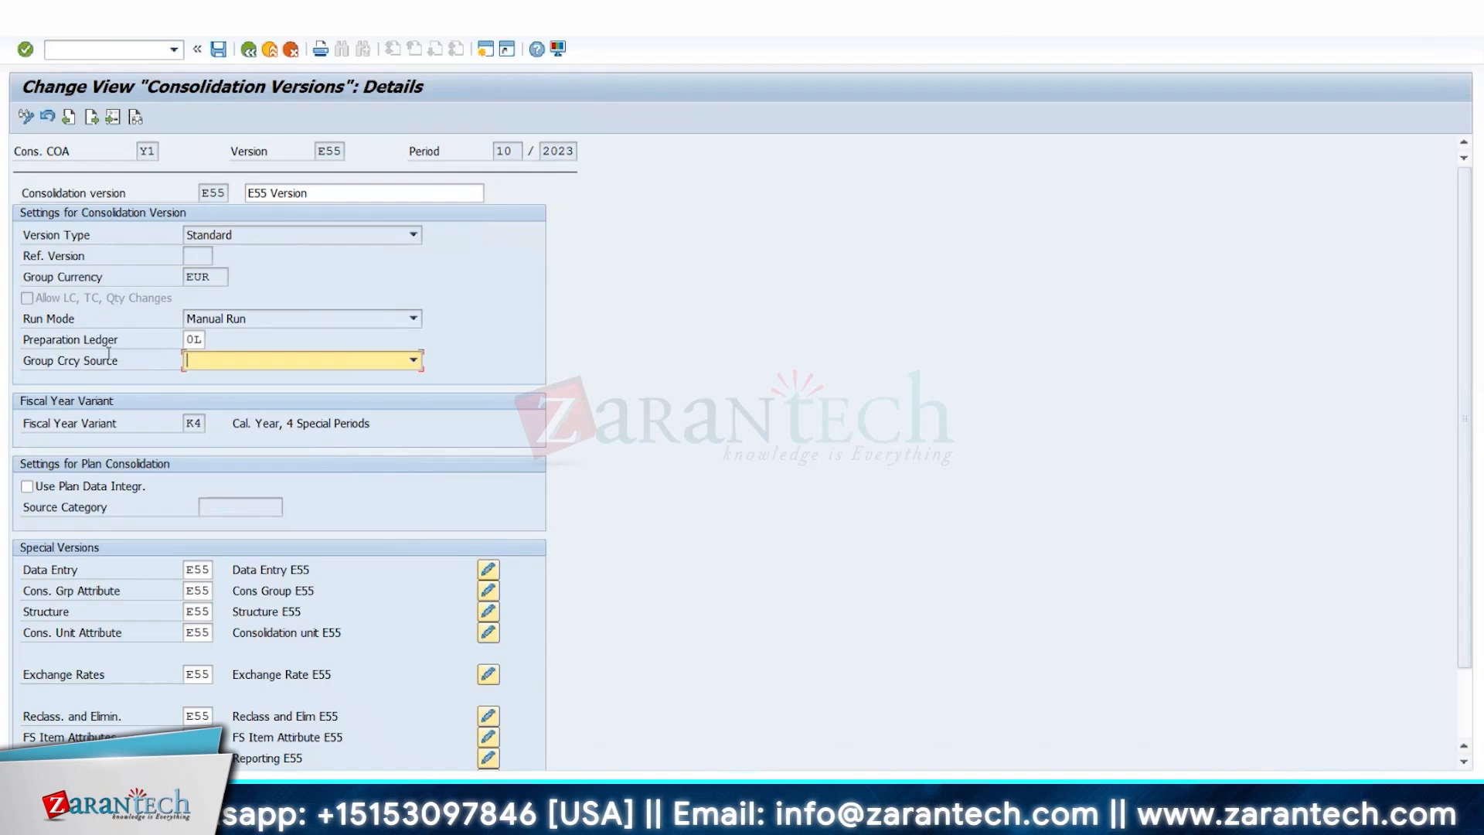
left_click_drag(190, 274, 227, 274)
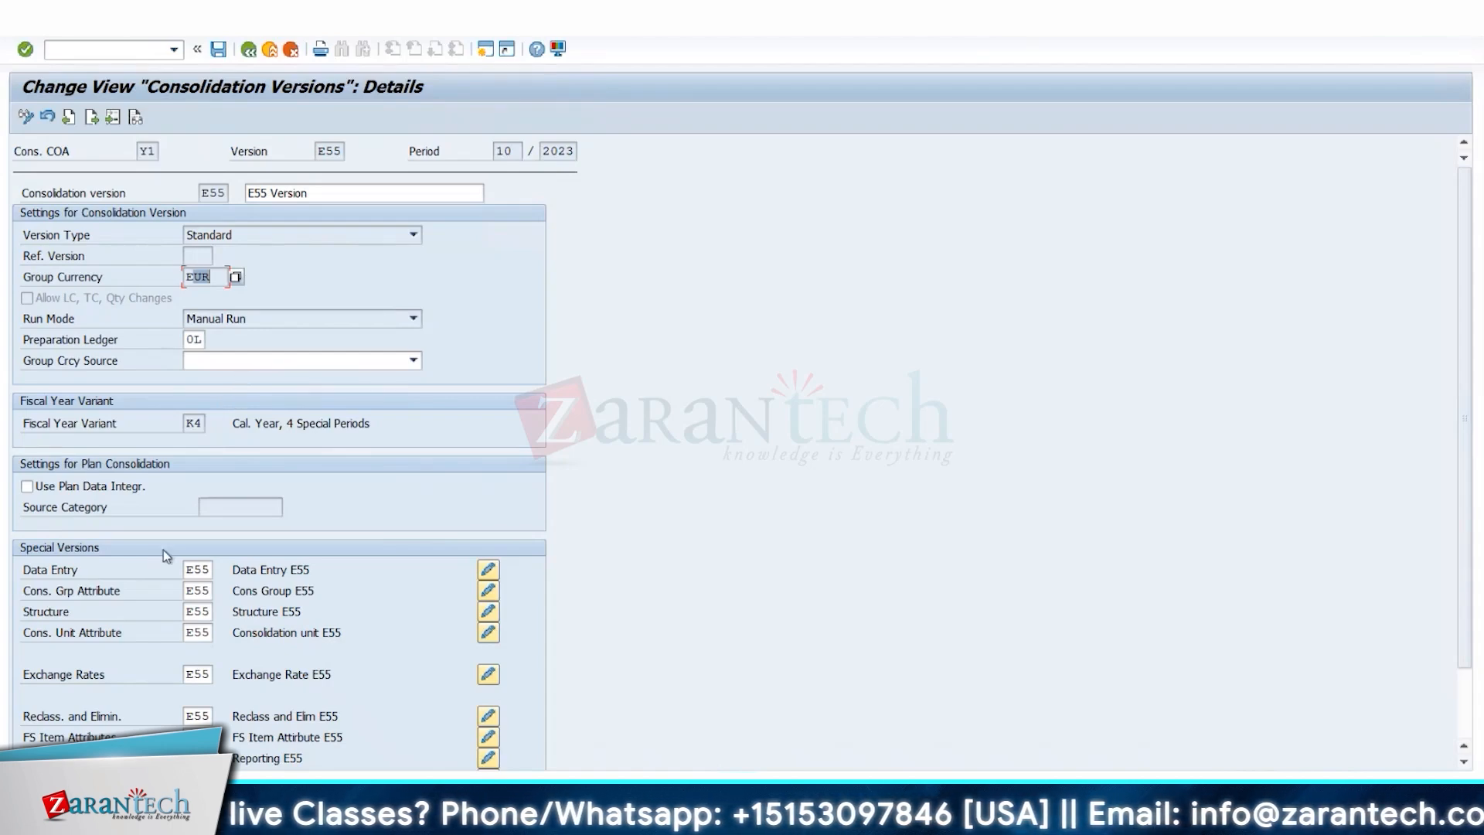
Review the special versions assigned to E55, including data entry, group and unit attributes, structure, exchange rates and FS item attributes
scroll(164, 553, "down", 3)
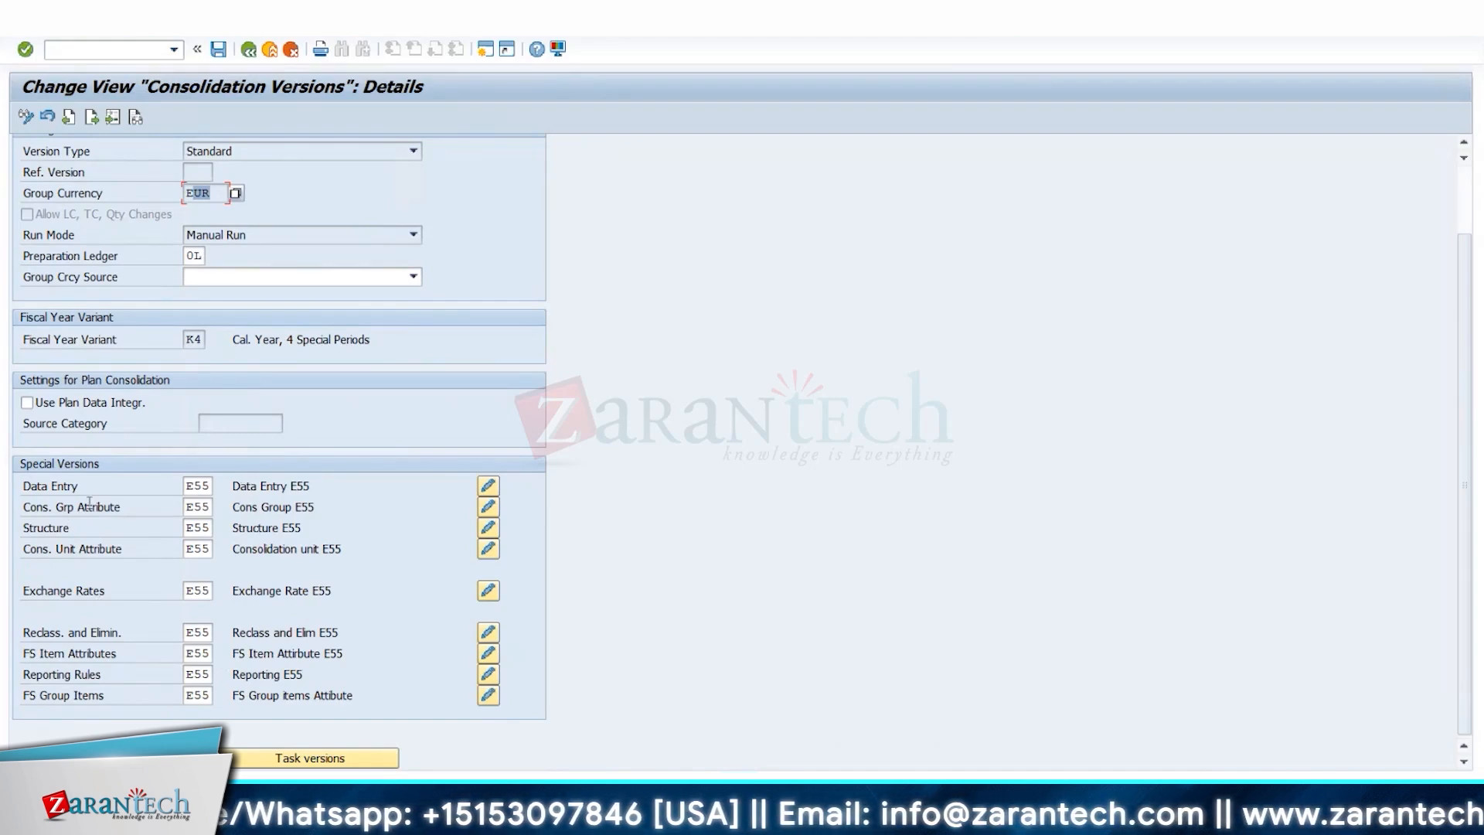
left_click_drag(41, 486, 153, 520)
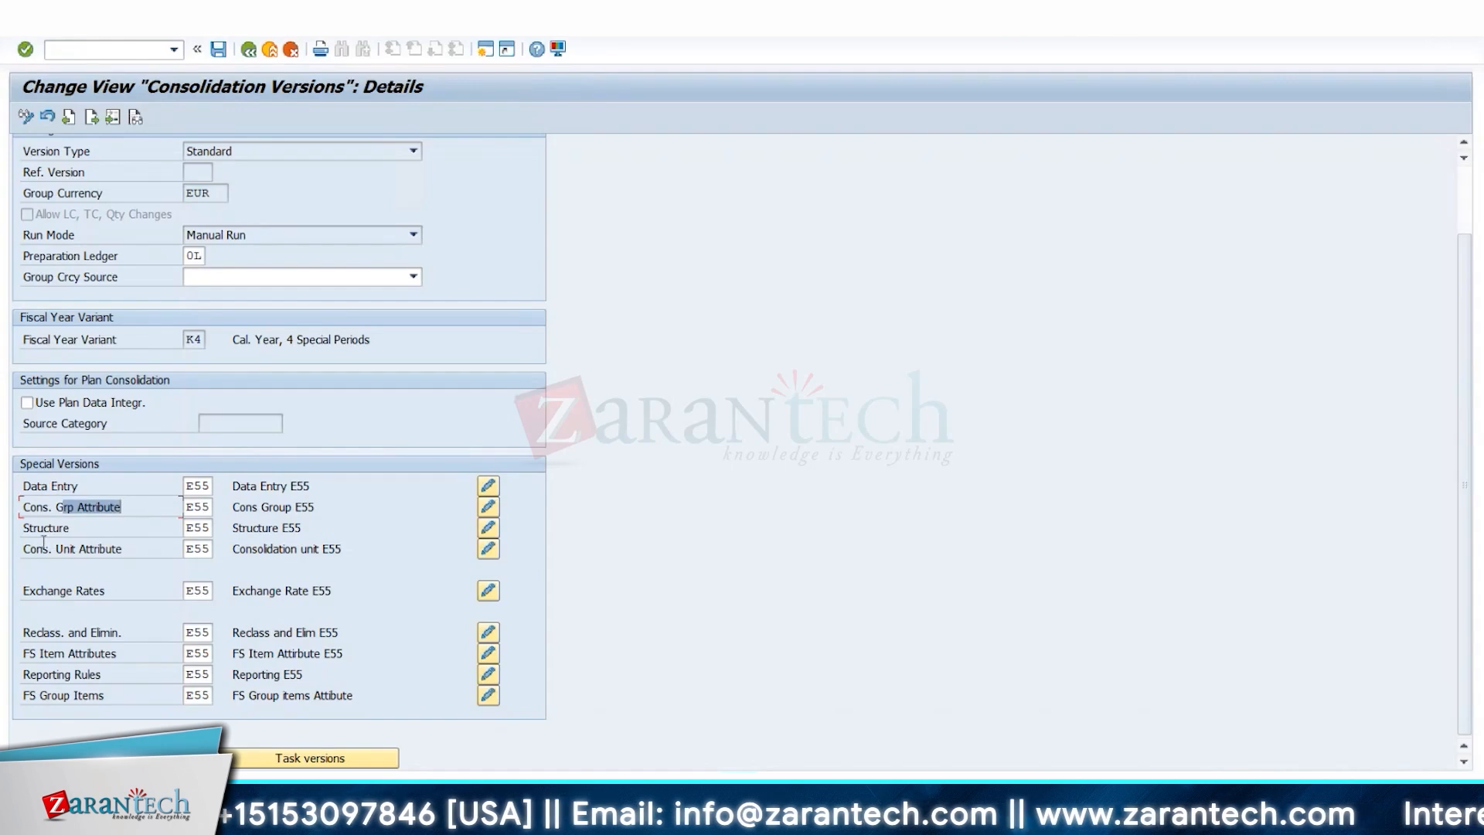
left_click_drag(43, 528, 131, 548)
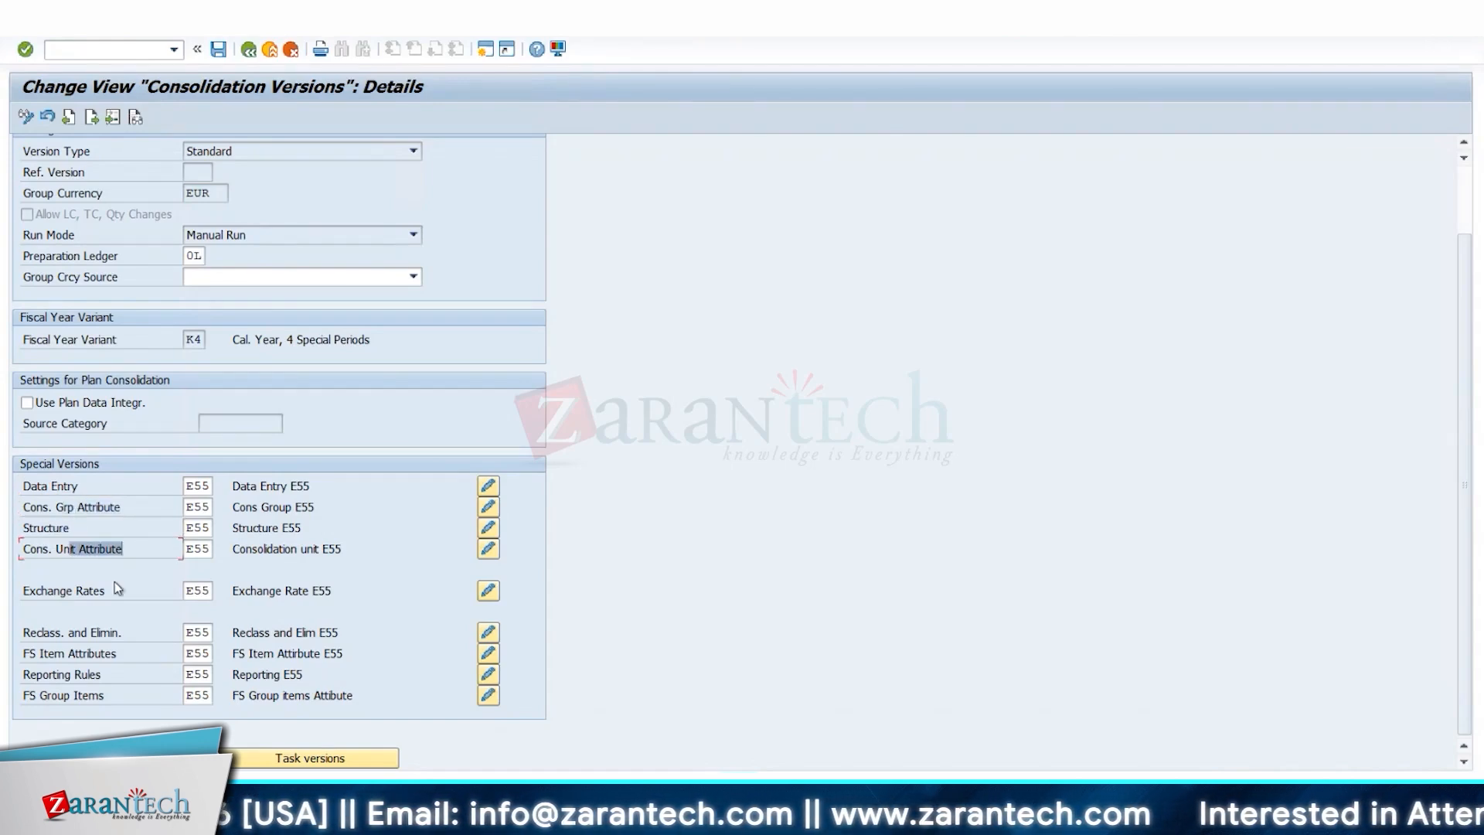
left_click_drag(59, 591, 111, 652)
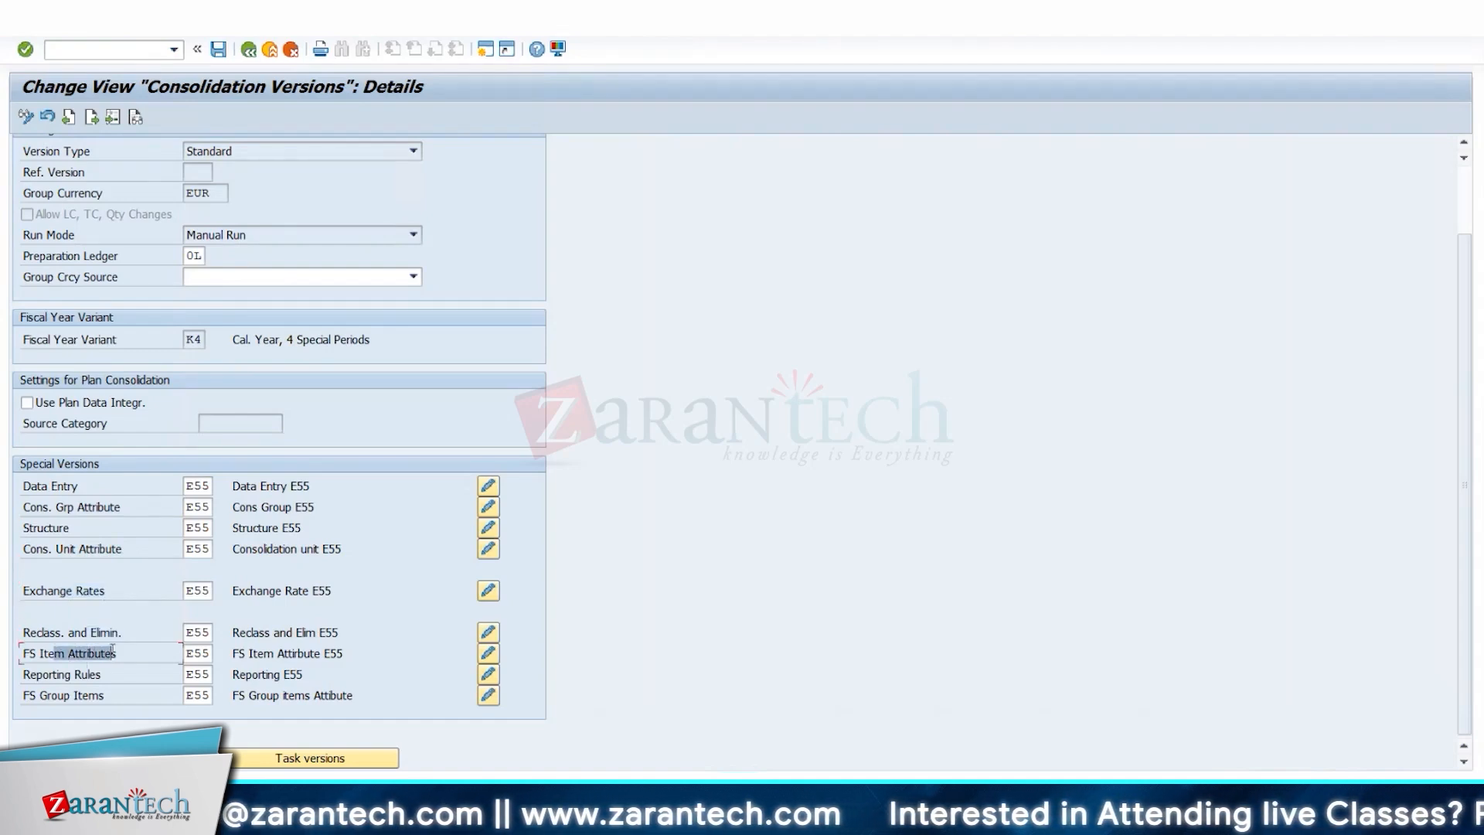
left_click(188, 653)
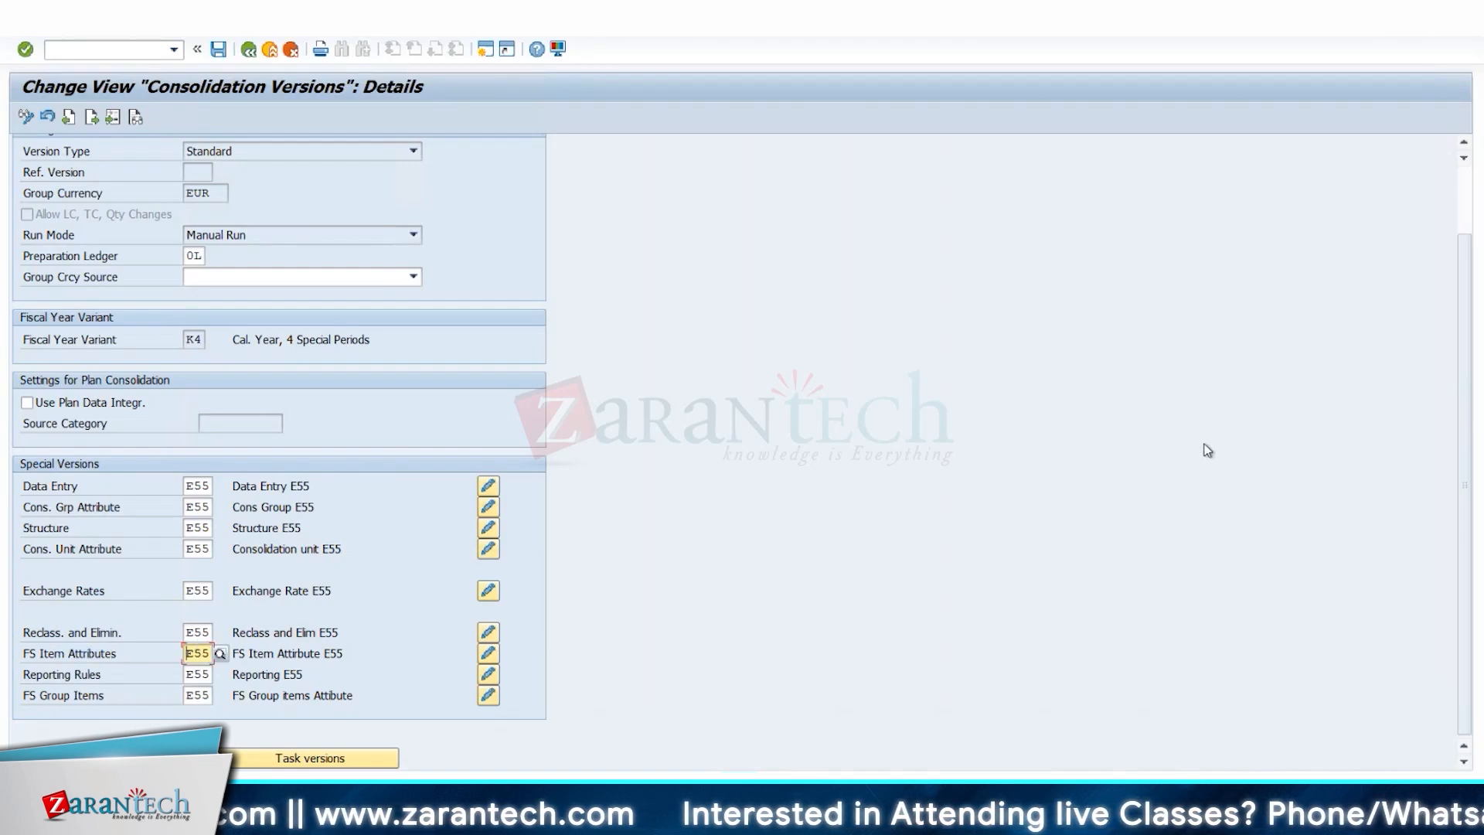
Check the special version assignments against the main version E55 and its general settings, including the group currency
scroll(329, 377, "up", 3)
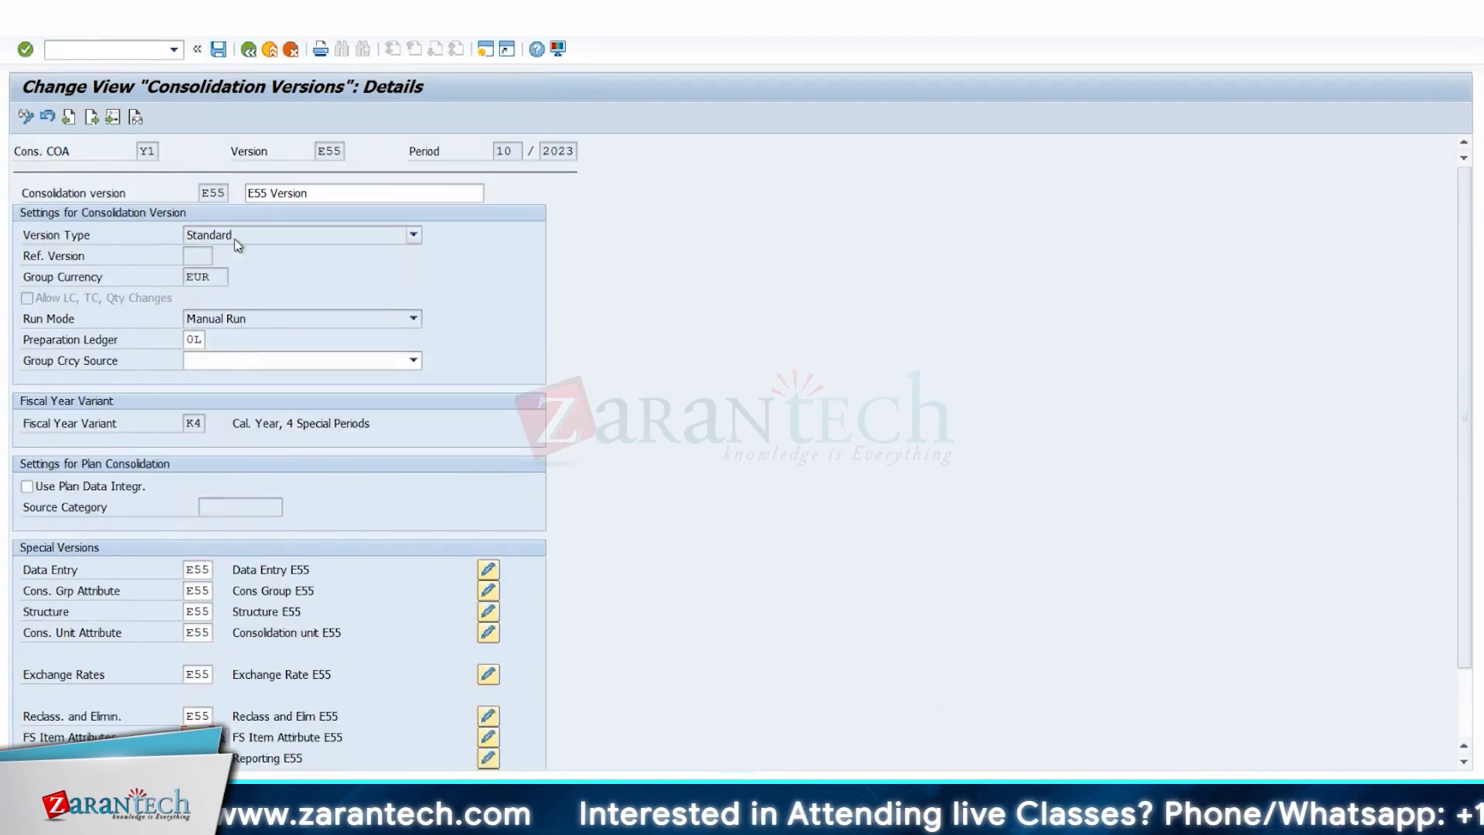
scroll(222, 297, "down", 3)
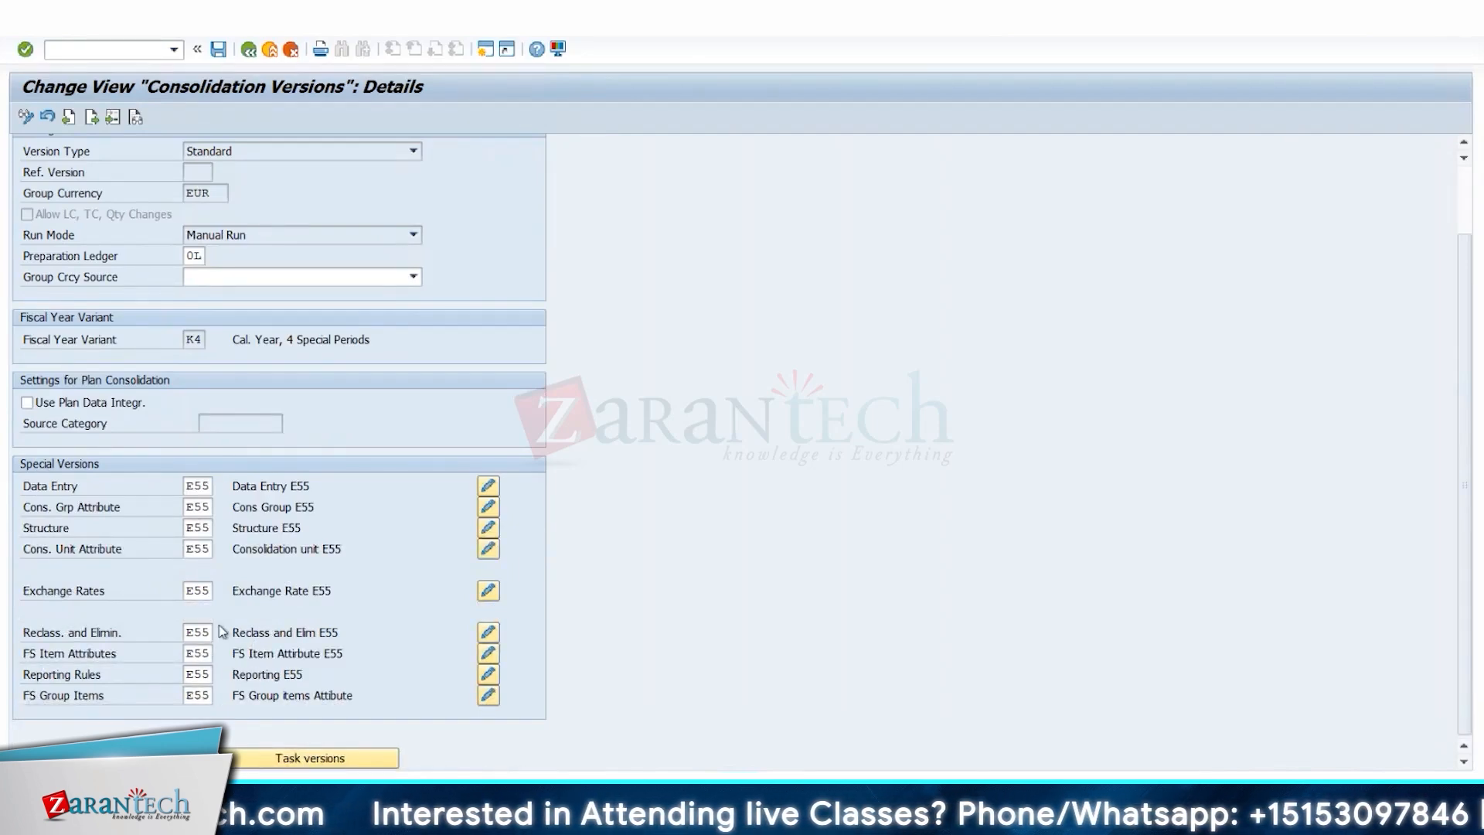
left_click_drag(187, 485, 213, 538)
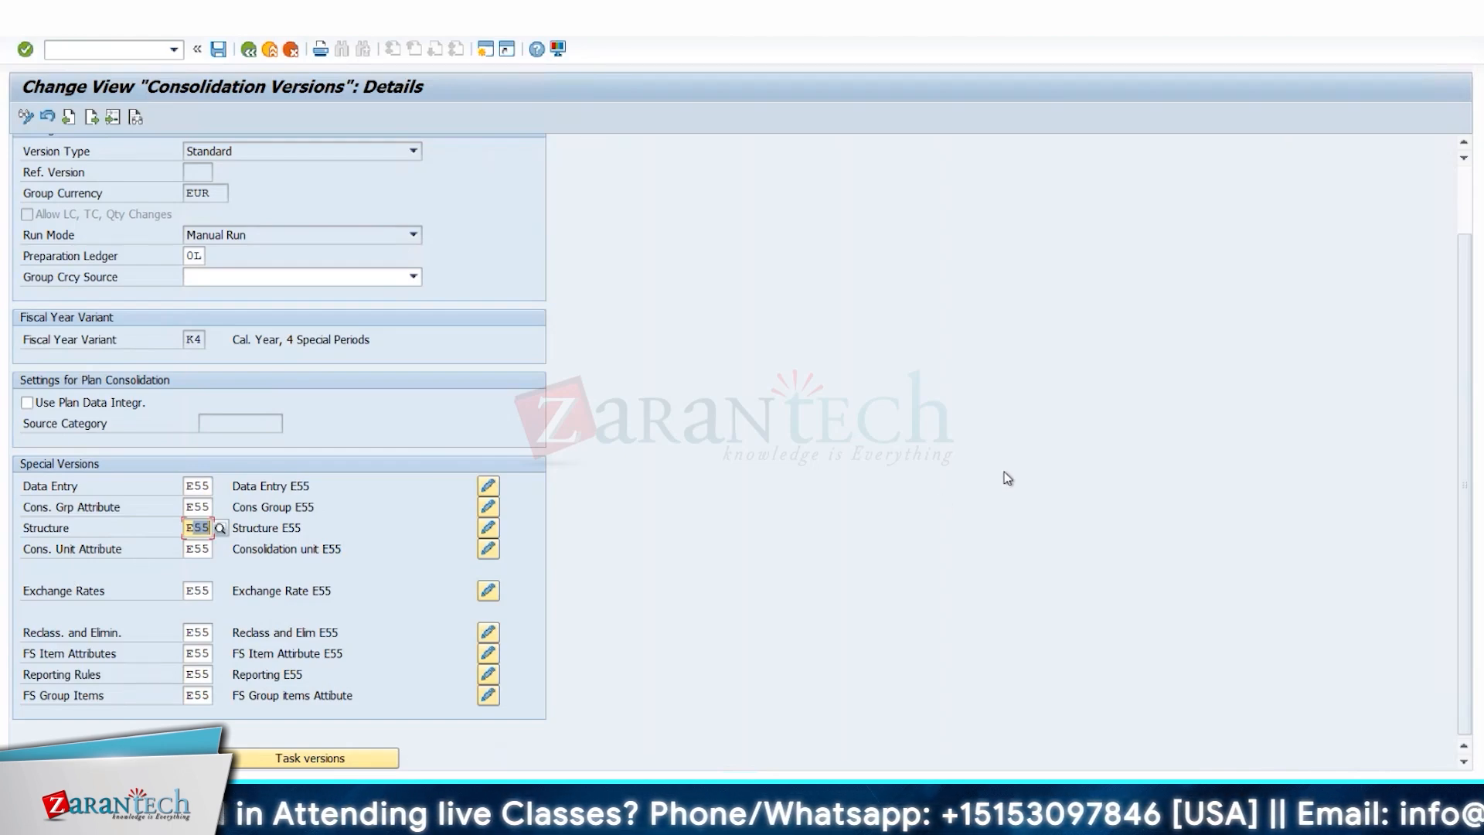
scroll(207, 516, "up", 3)
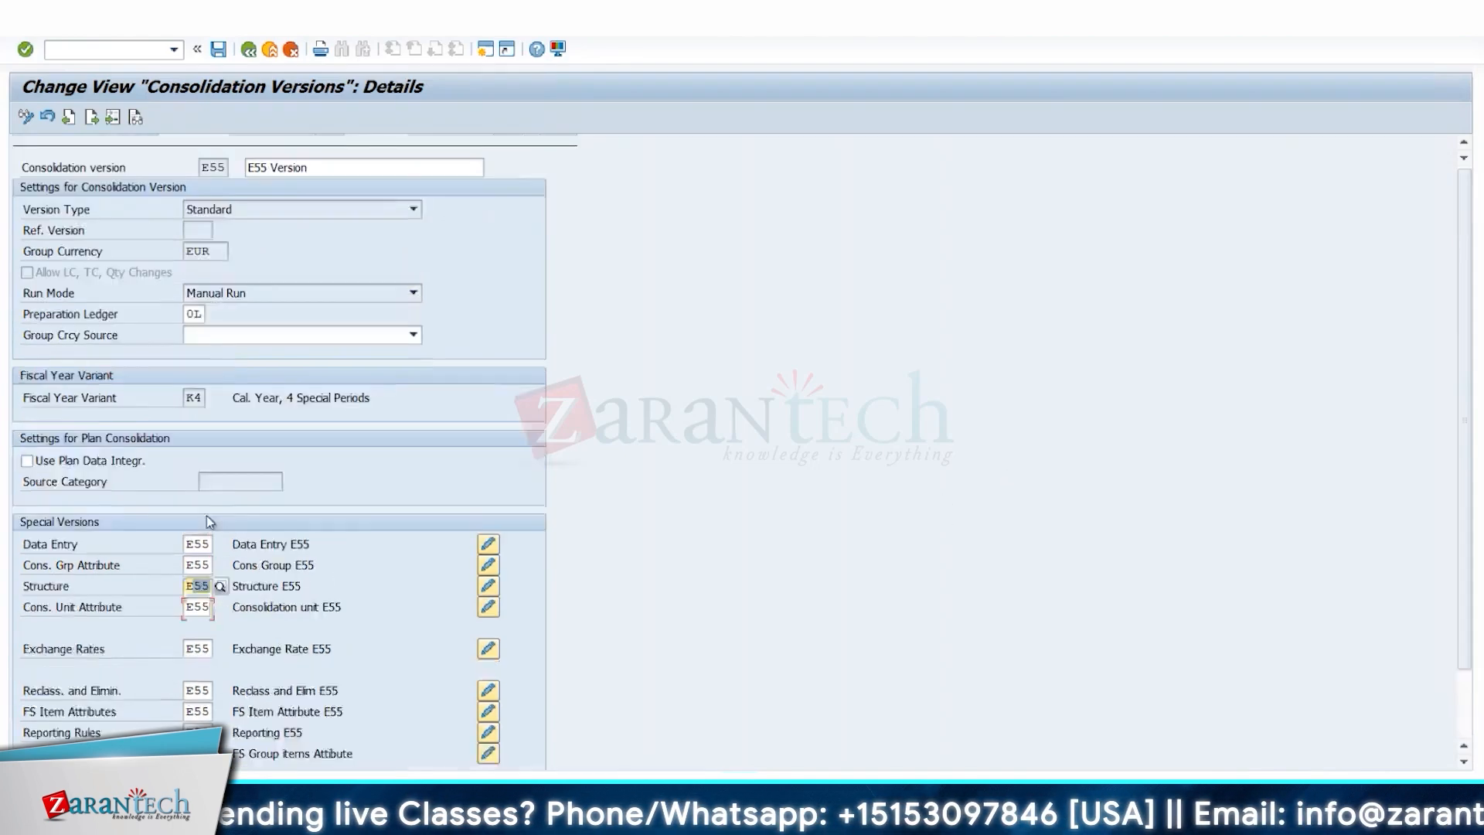
left_click(319, 157)
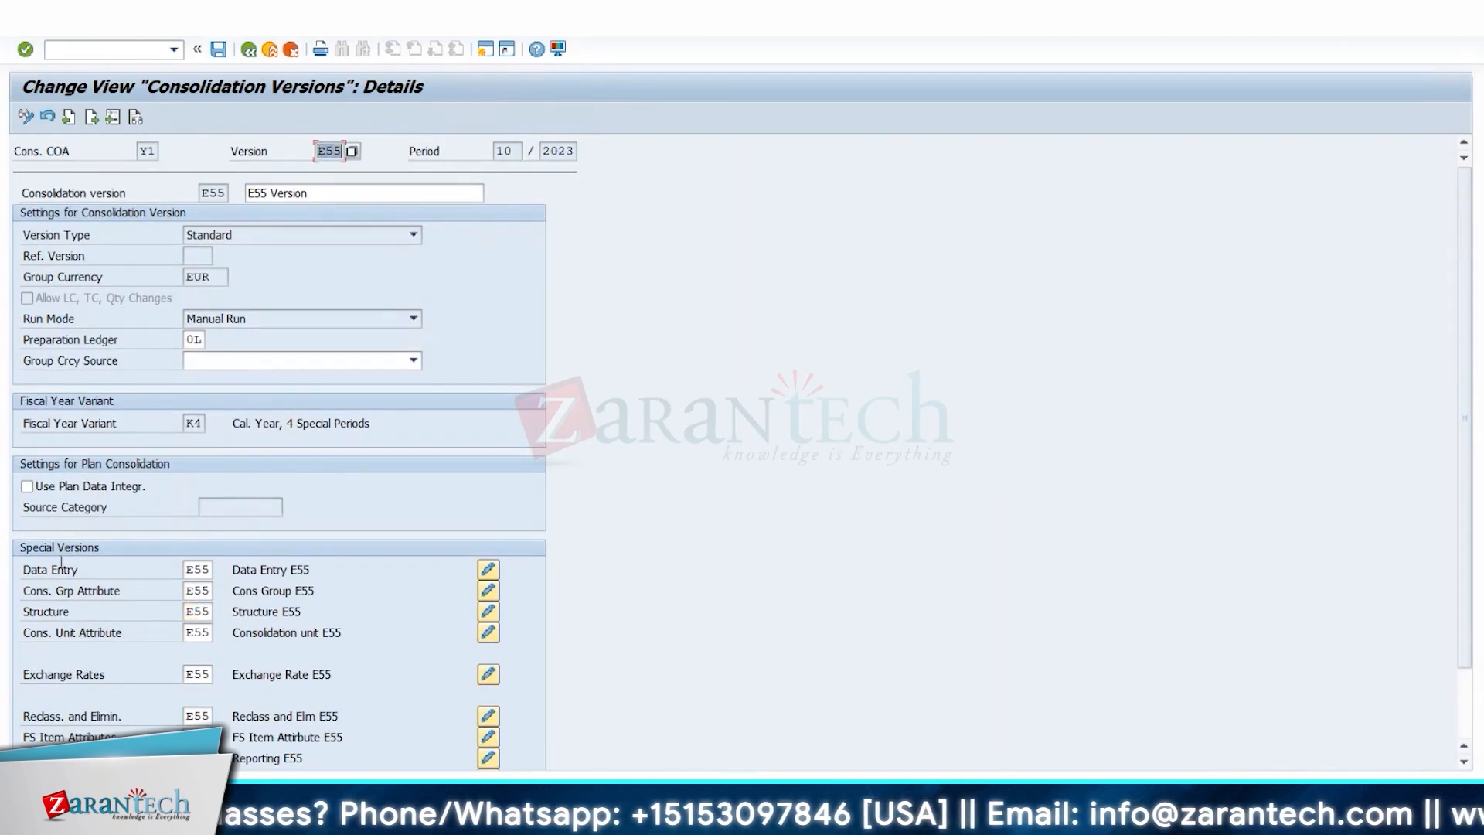
scroll(46, 641, "down", 3)
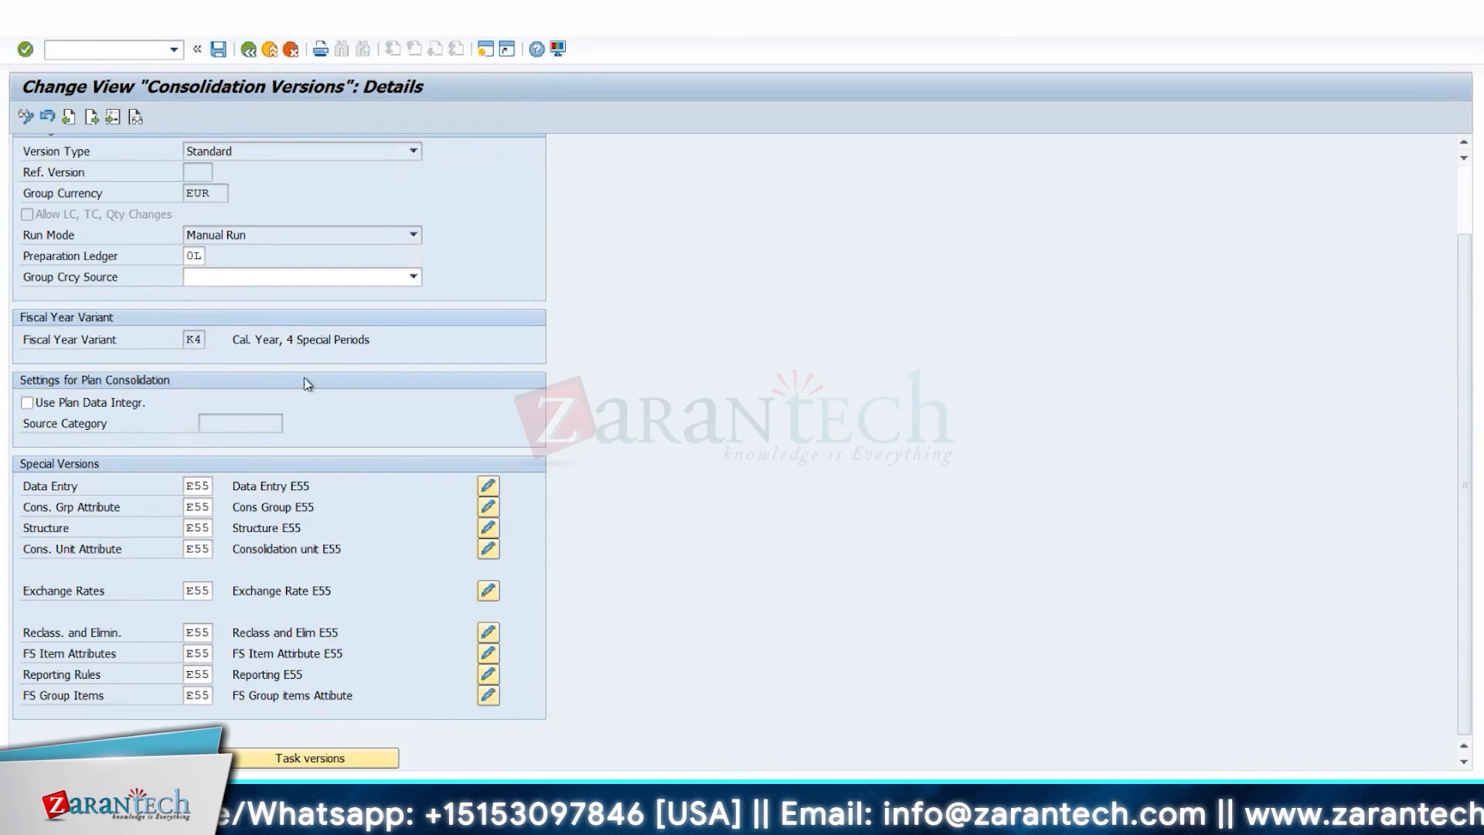
scroll(355, 450, "up", 3)
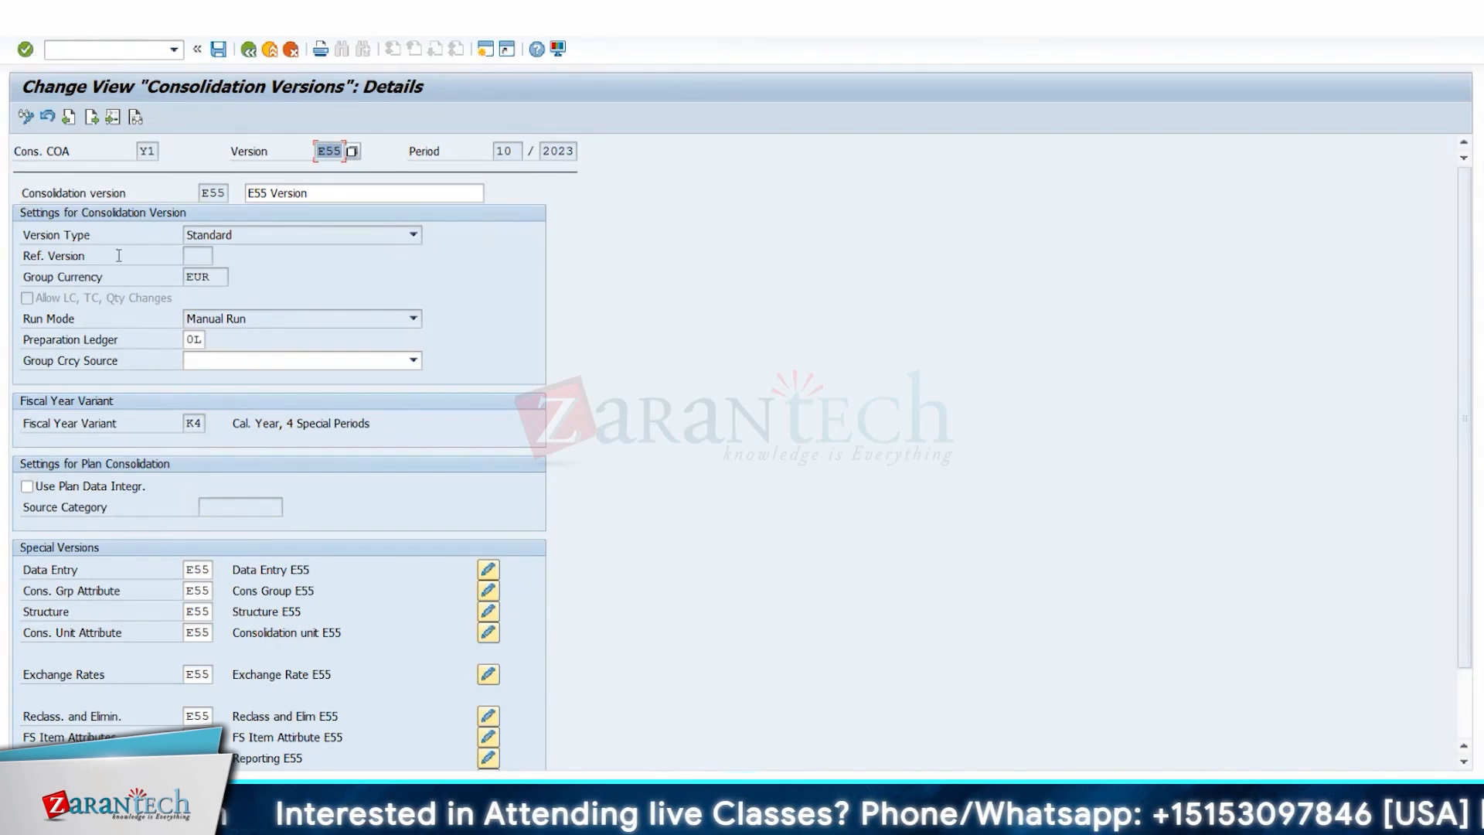
left_click(101, 277)
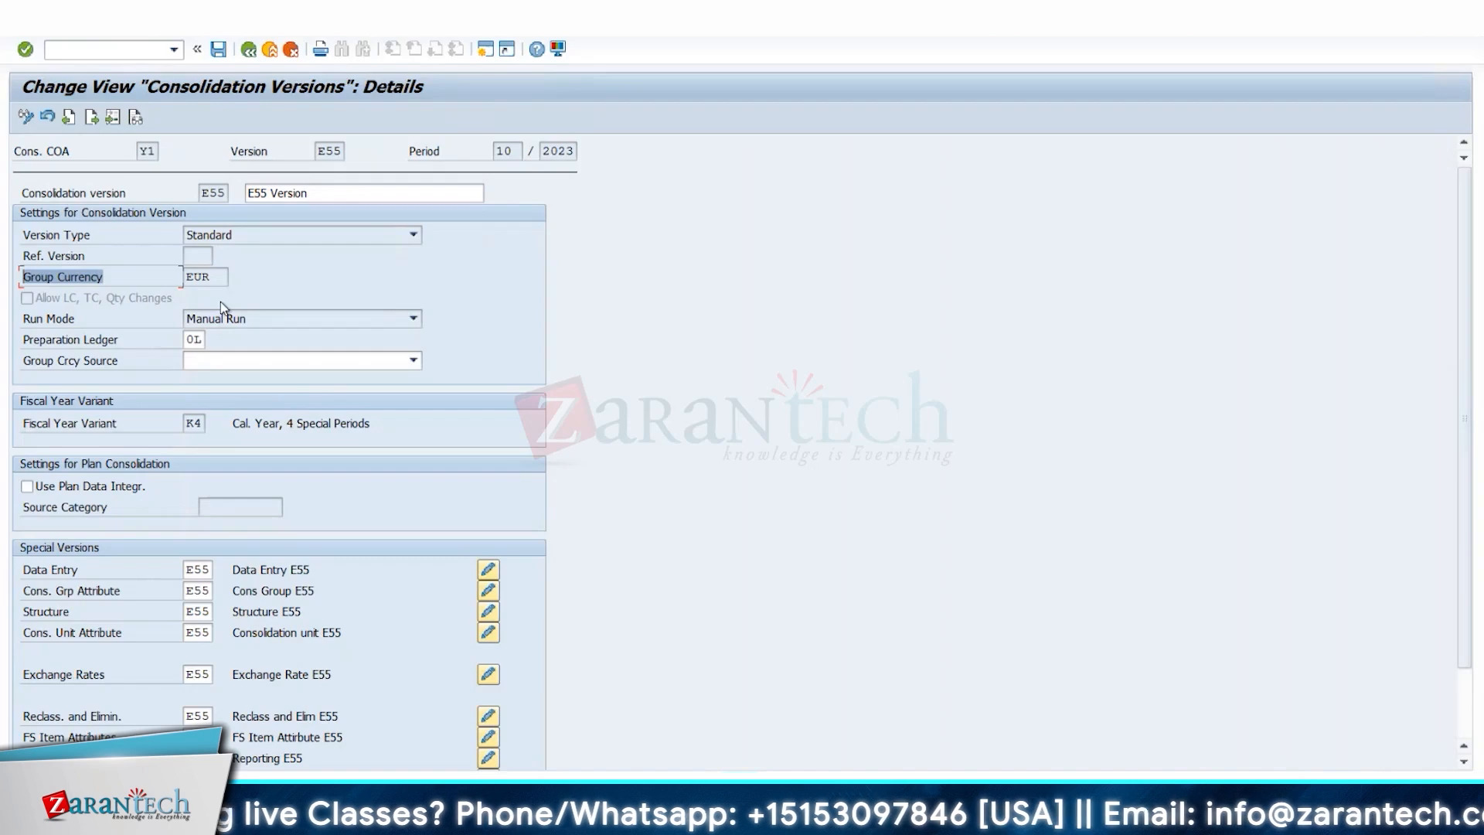
Leave the version details and open Create Version from Reference Version under Master Data in the implementation guide
left_click(249, 51)
left_click(249, 51)
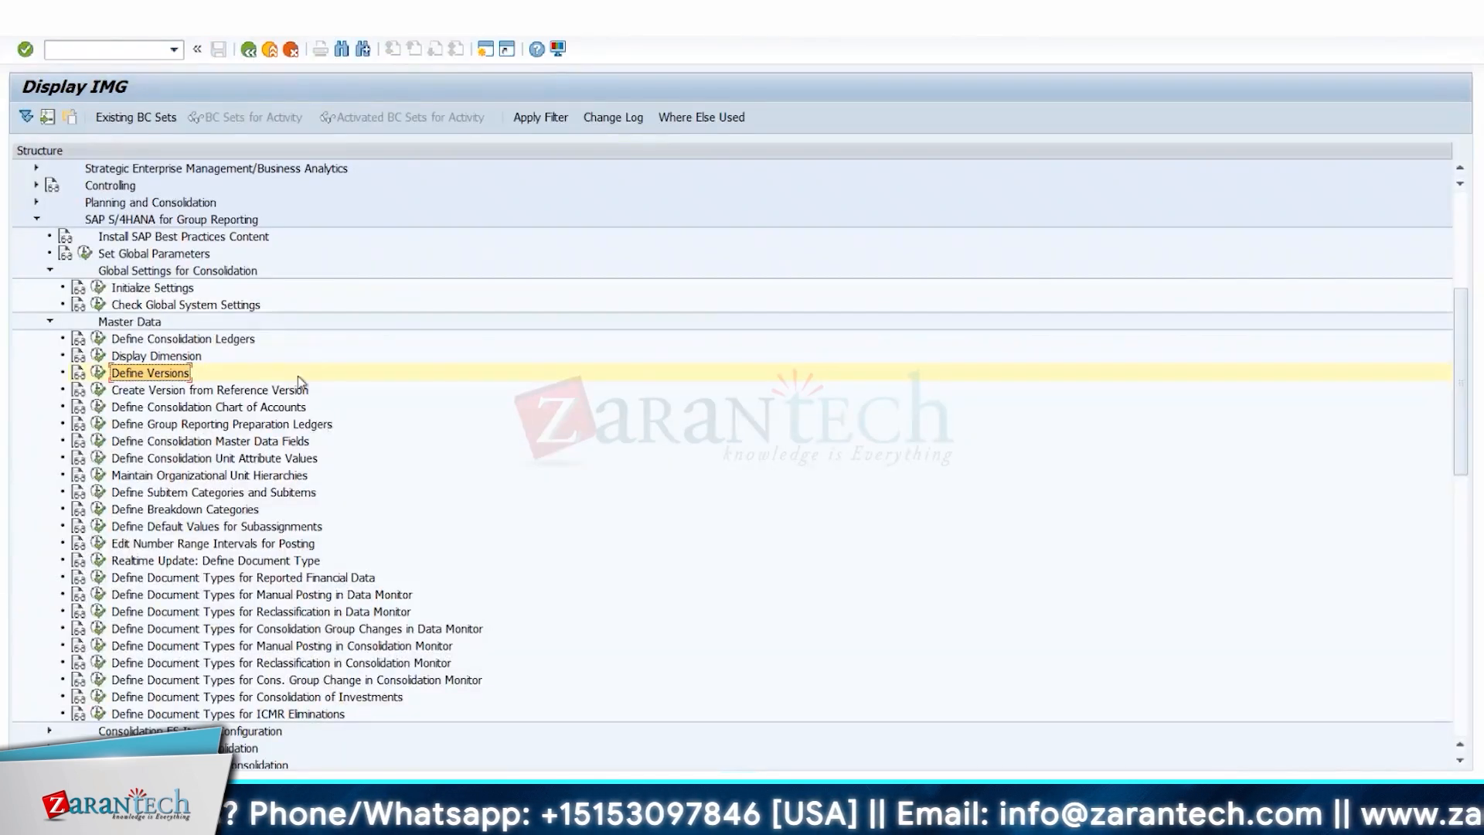
left_click(103, 377)
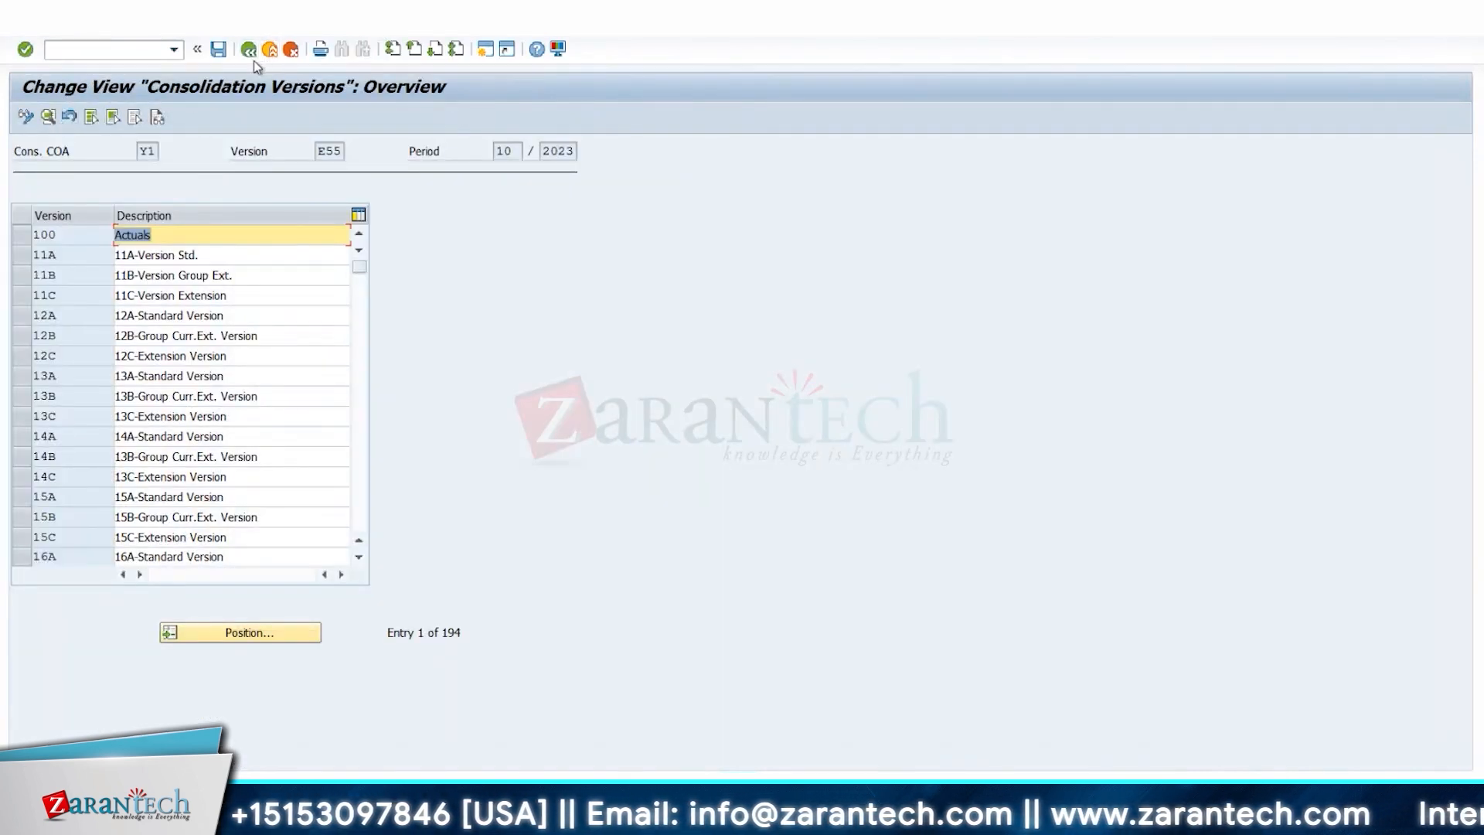
left_click(249, 51)
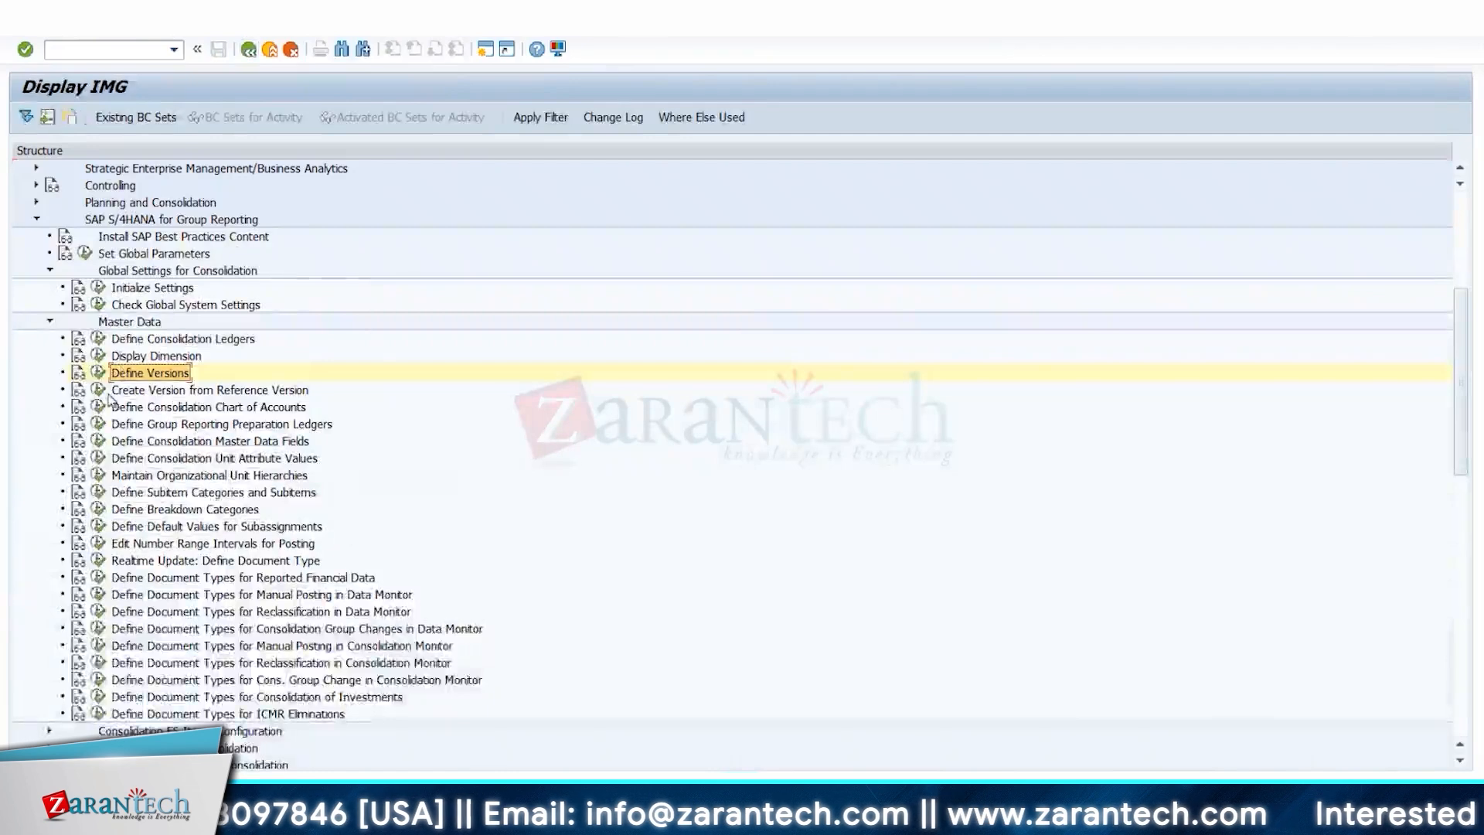
left_click(99, 391)
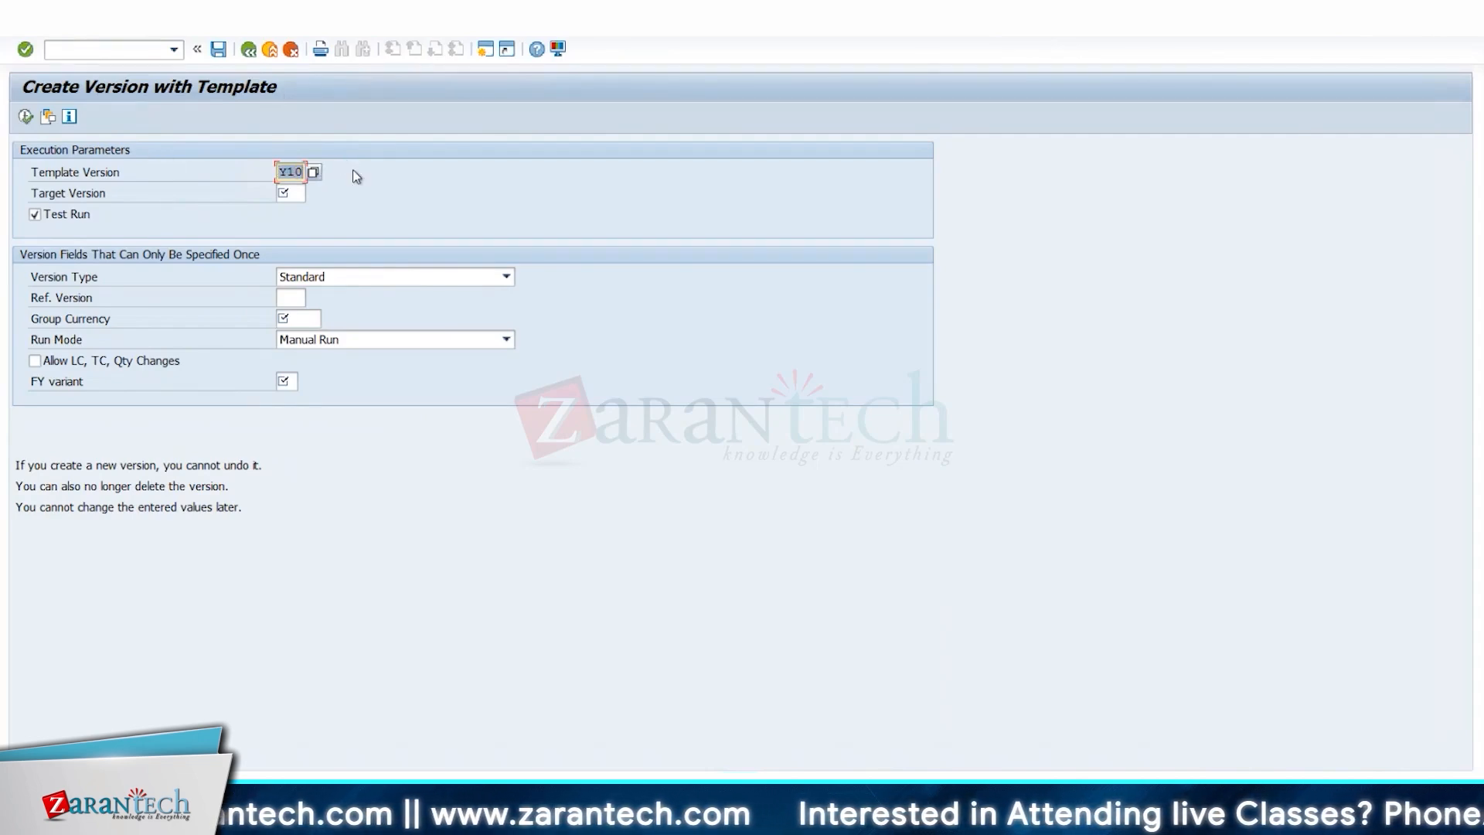
Set the template version to E55 and the target version to B66
left_click(293, 196)
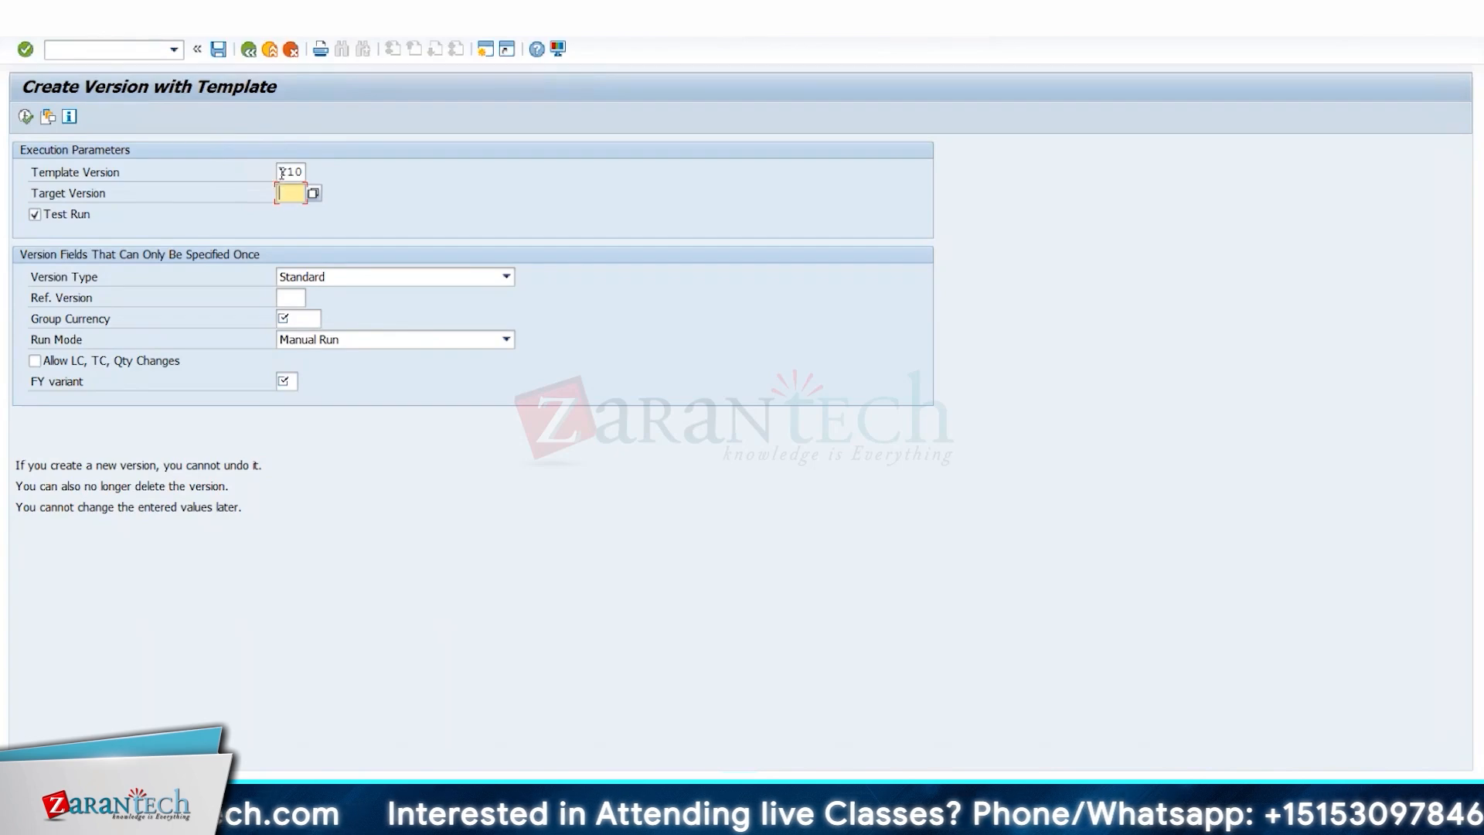
left_click_drag(281, 172, 425, 169)
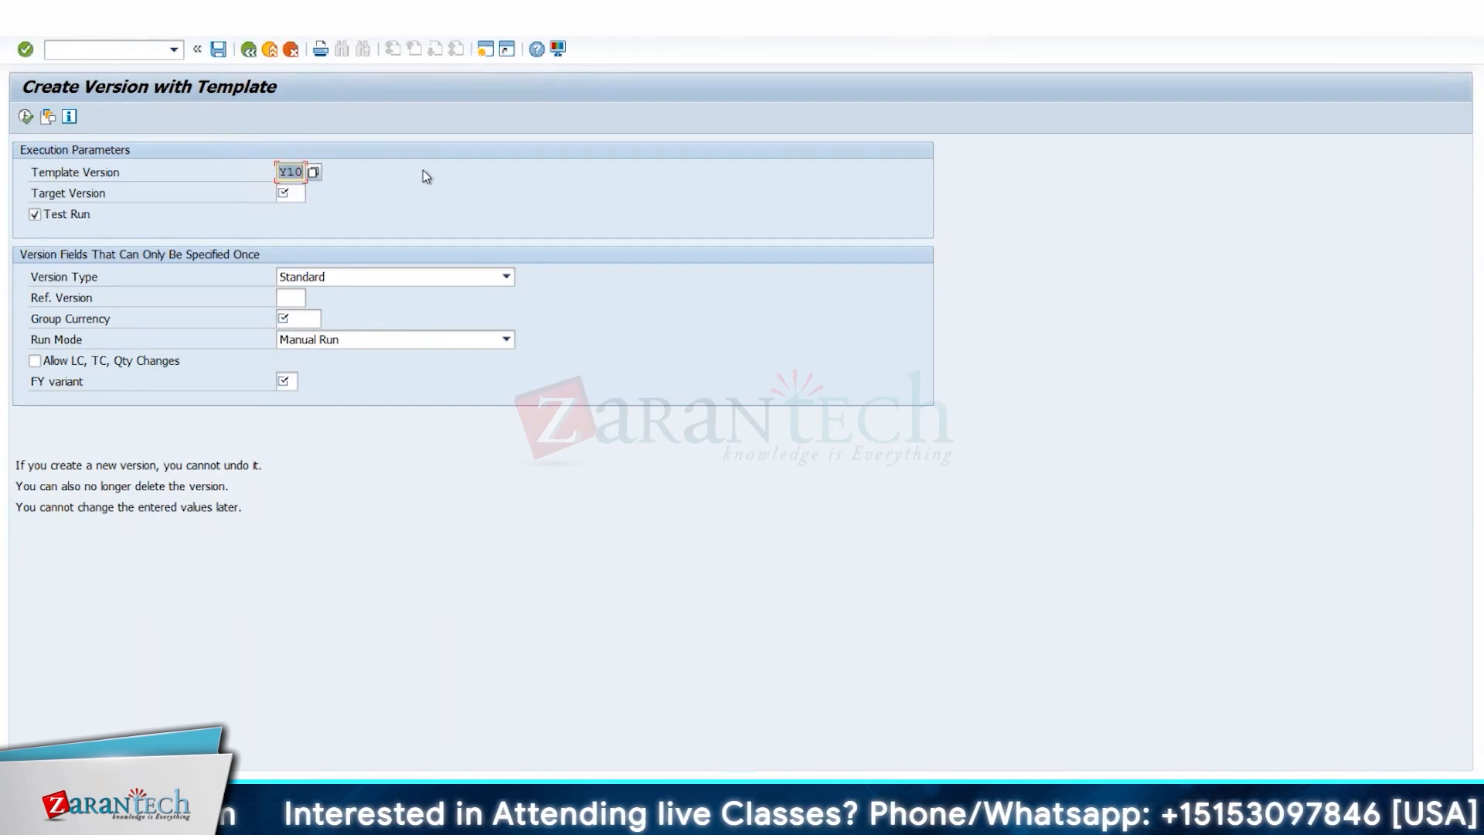
type("E55")
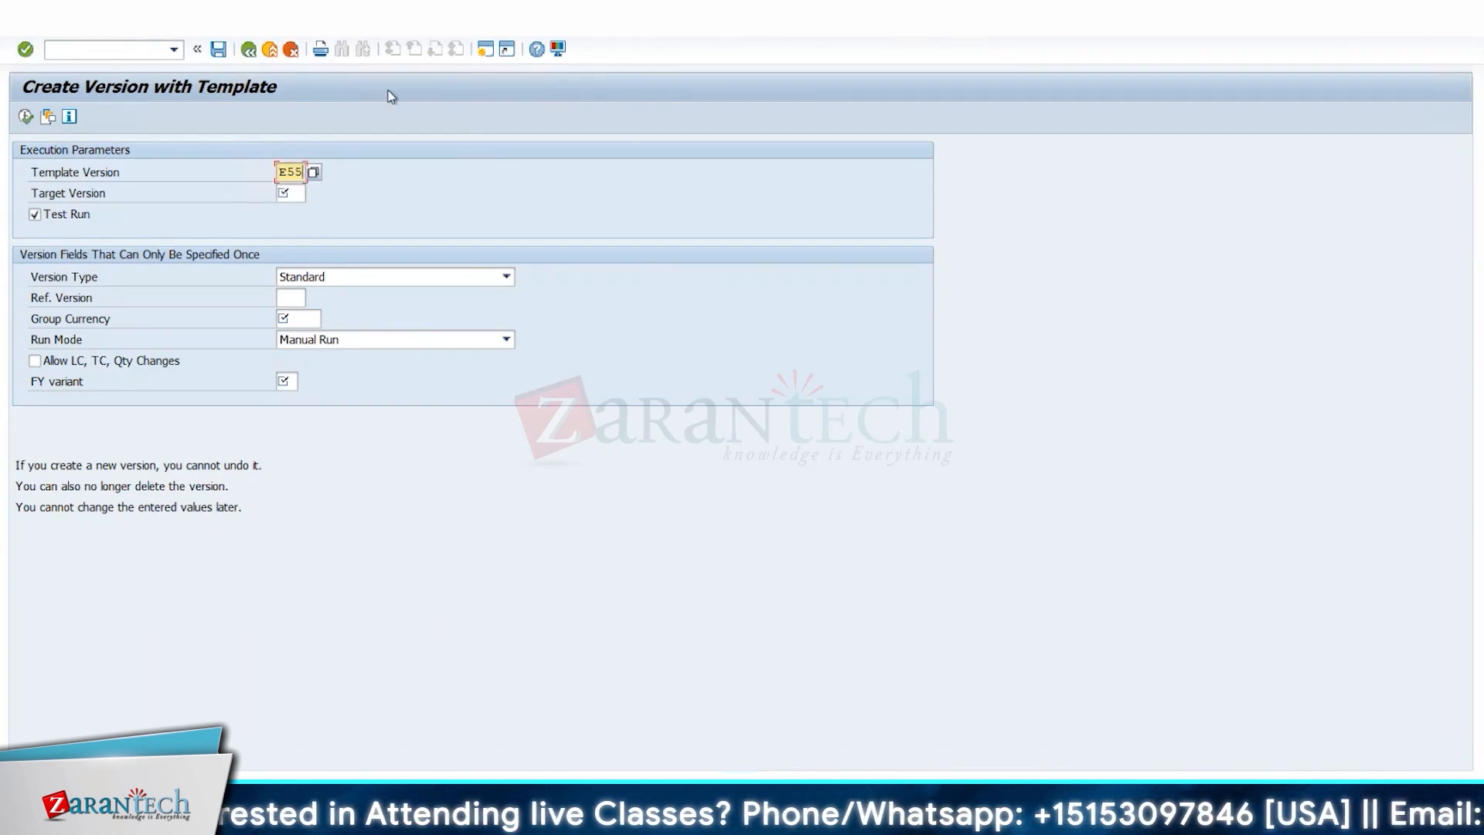
key("Tab")
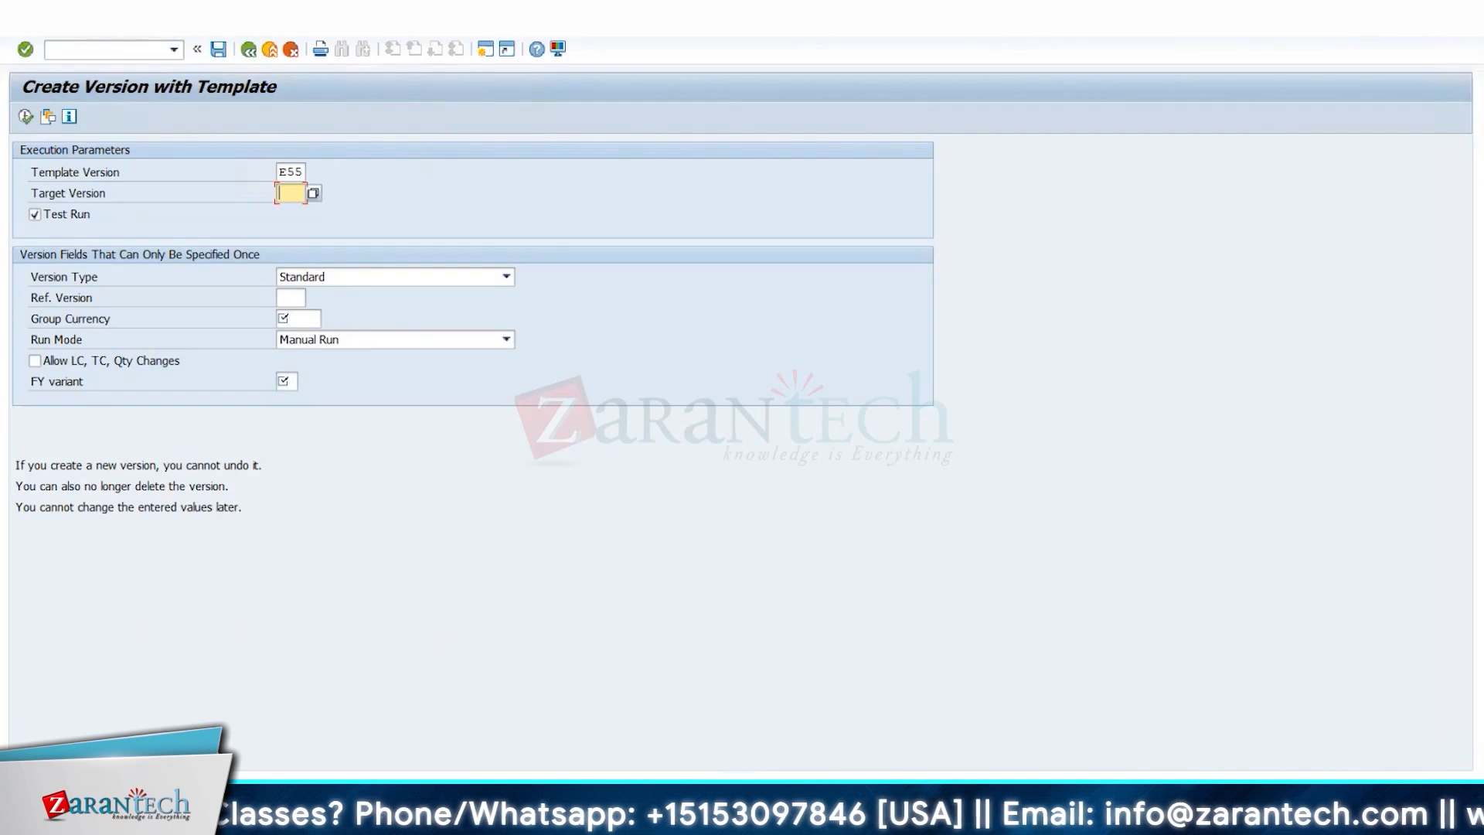
type("B66")
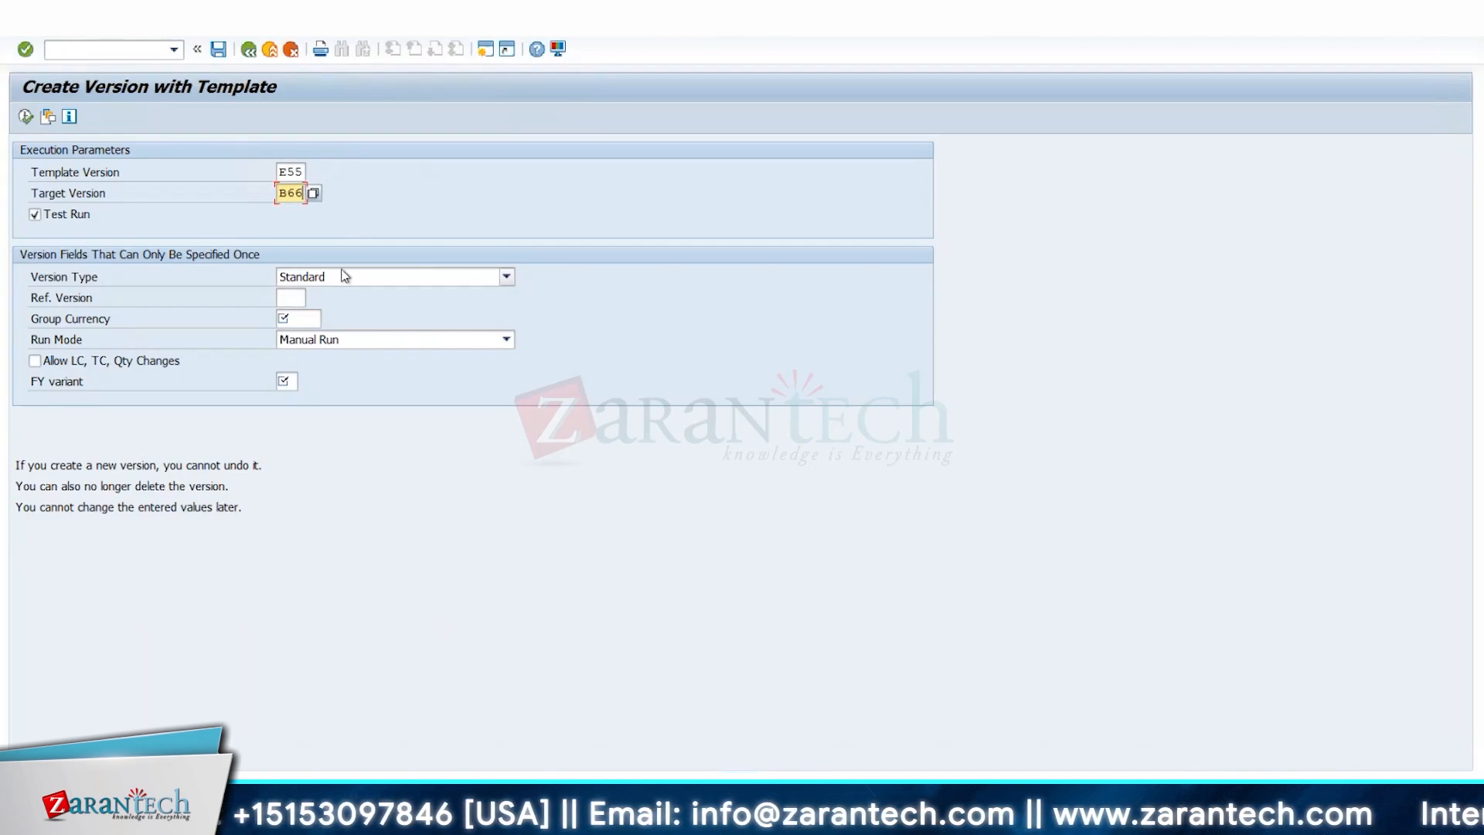
Set the group currency to EUR and the fiscal year variant to K4, leaving the reference version empty
left_click(284, 300)
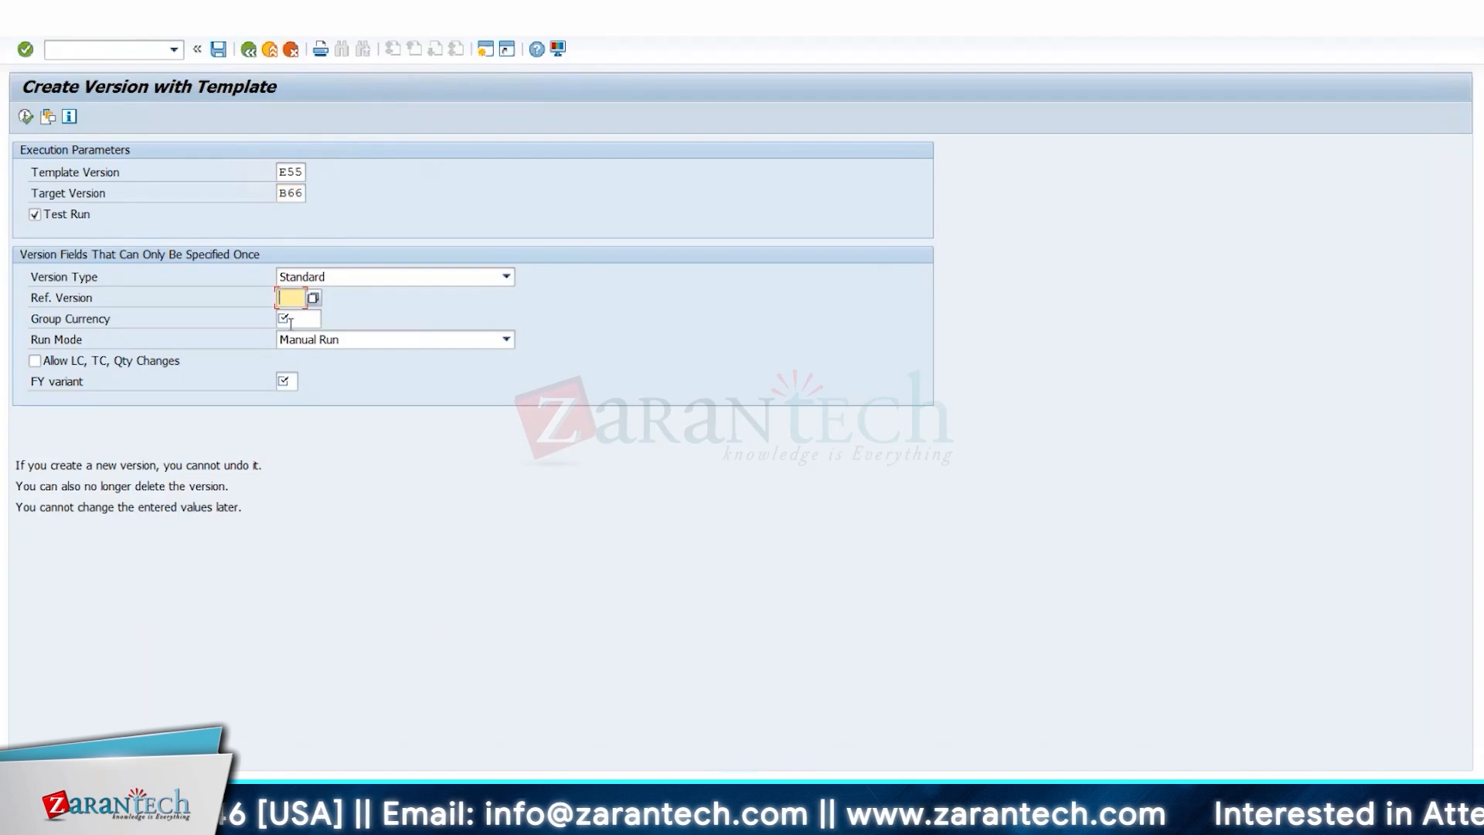
left_click(289, 320)
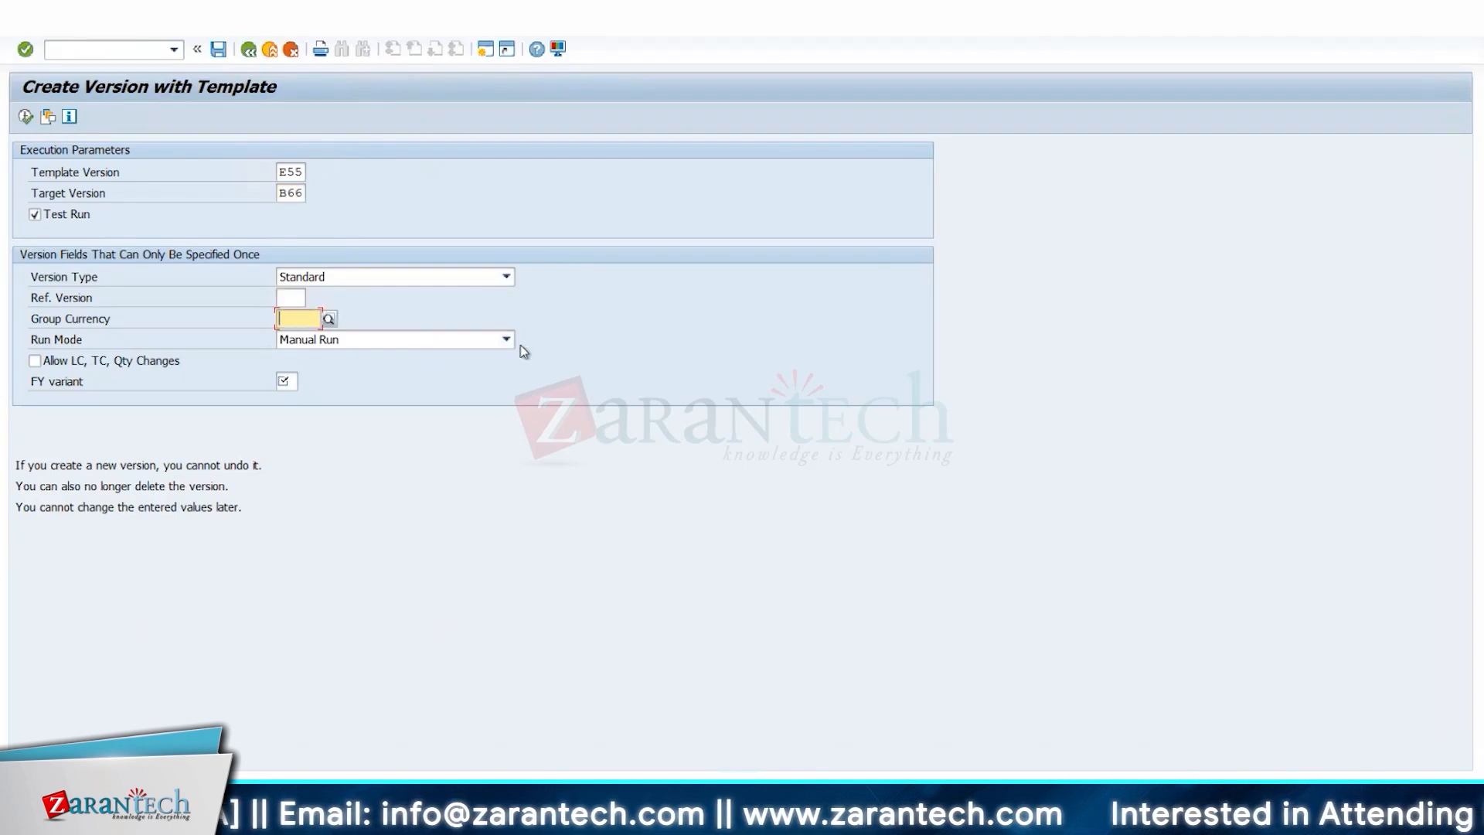
type("EUR")
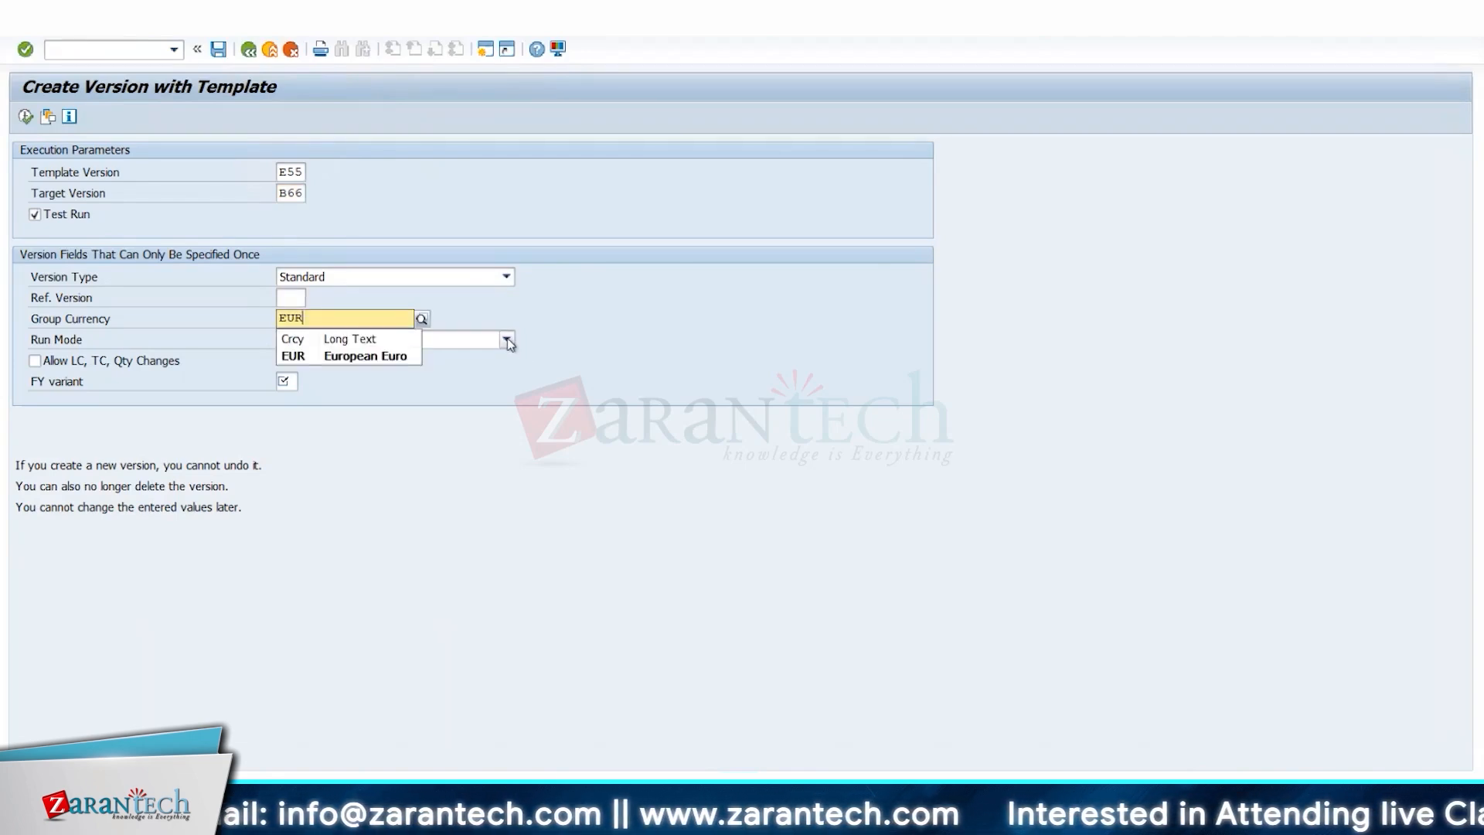
left_click(386, 357)
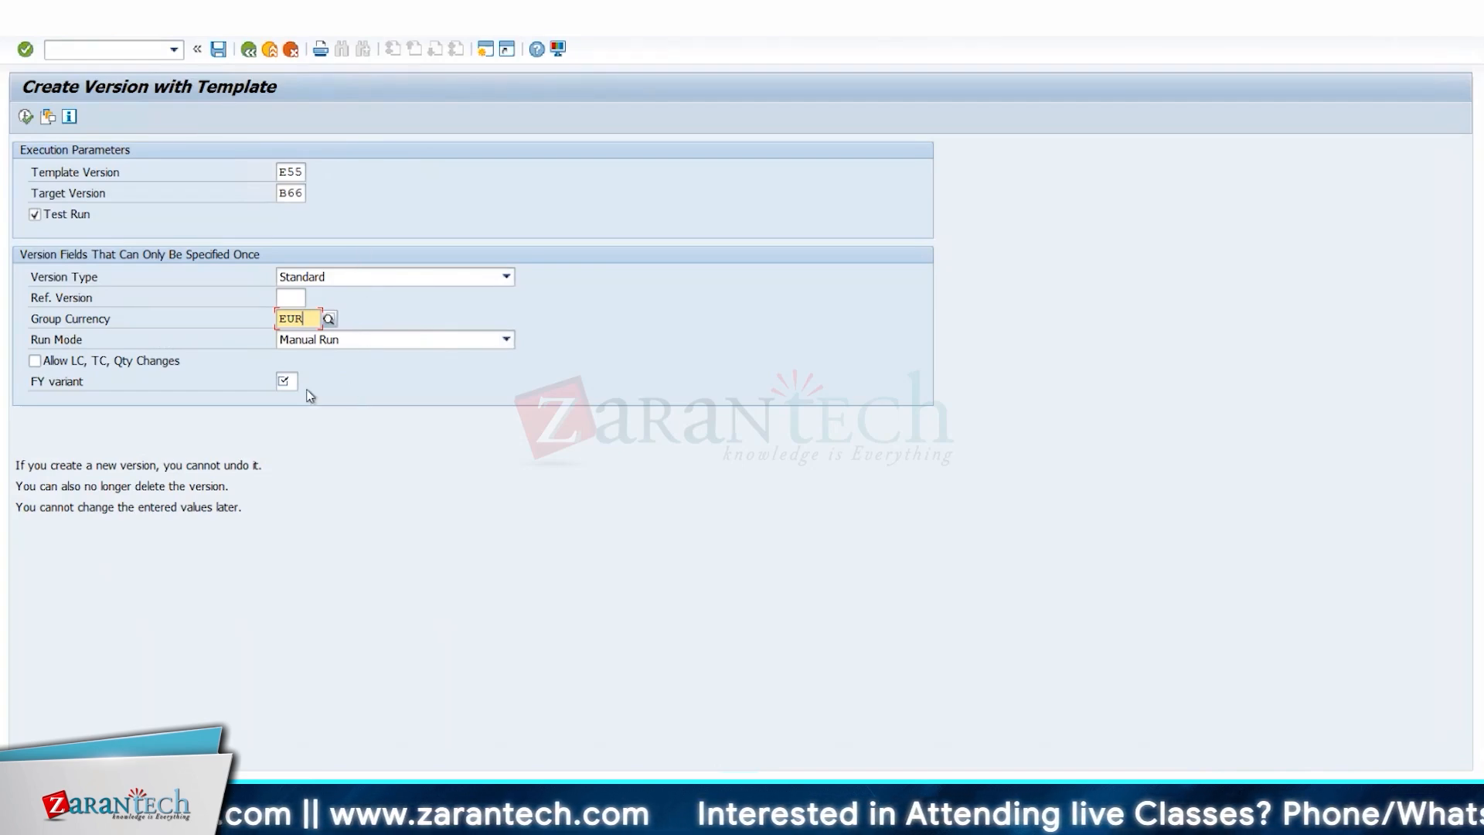
left_click(287, 381)
type("K4")
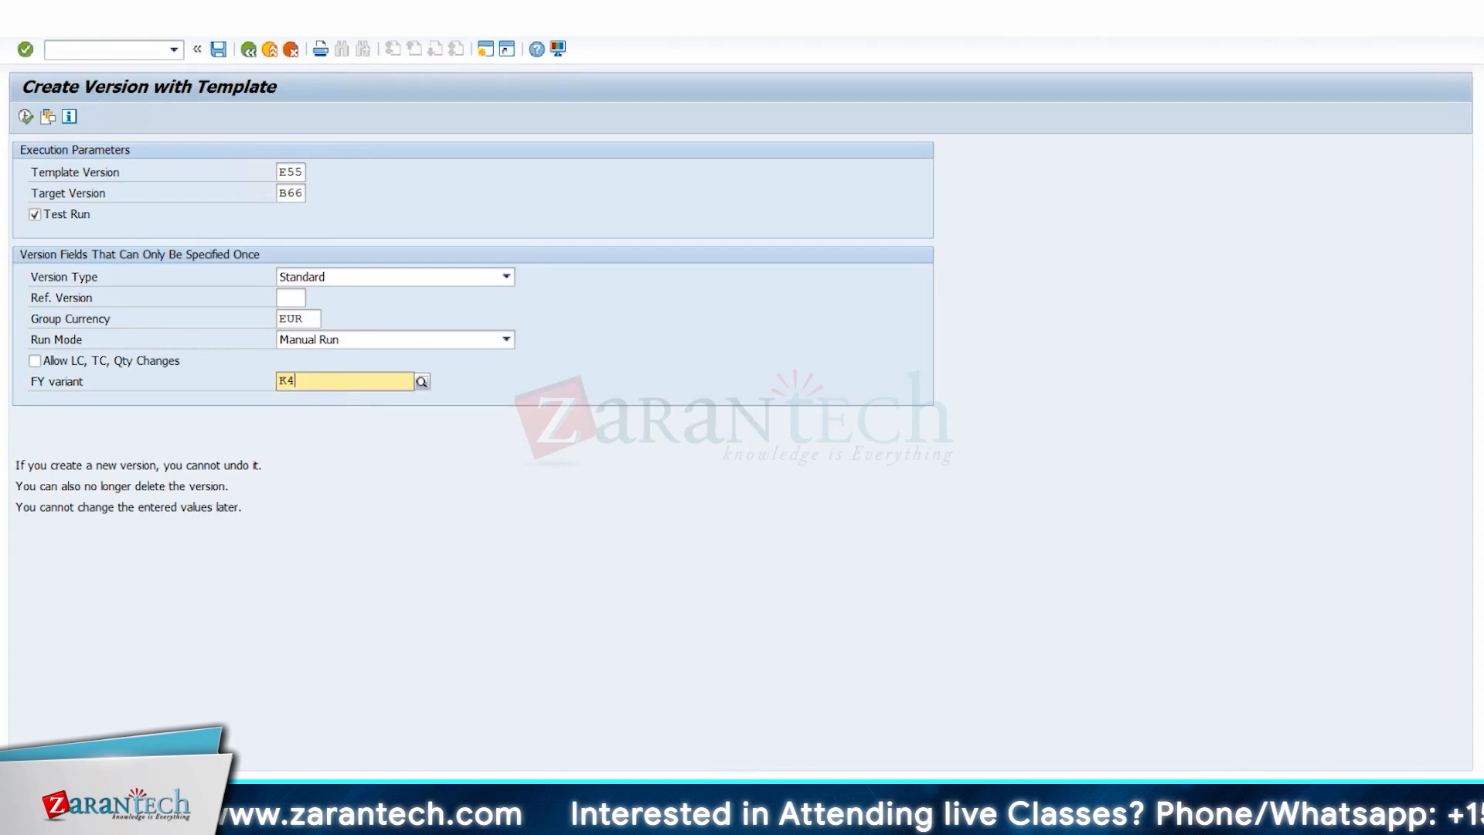
key("Return")
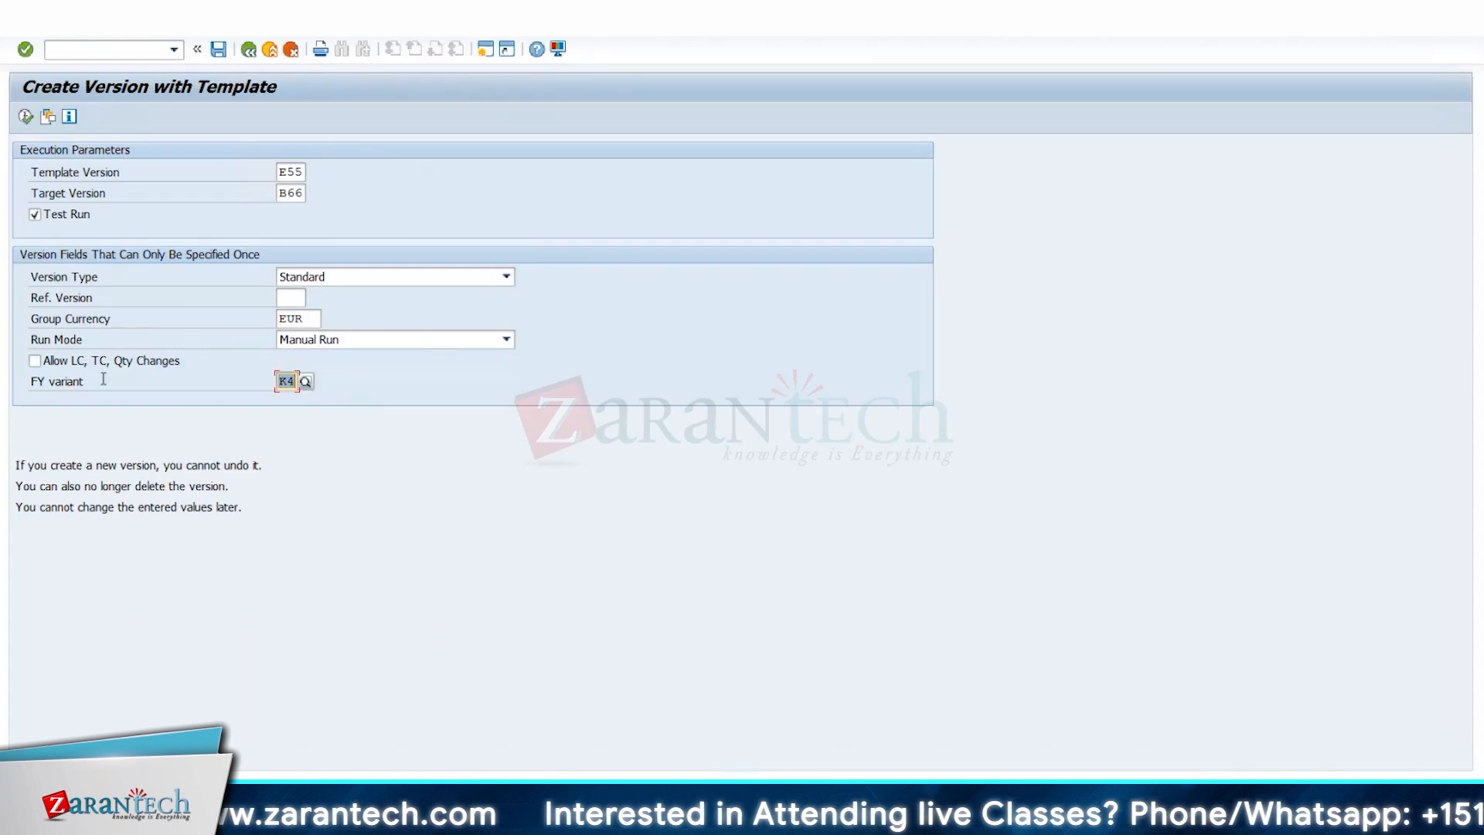
Turn off the test run, execute the creation of version B66 with the proposed customizing request, and leave the form
left_click(36, 216)
left_click(26, 116)
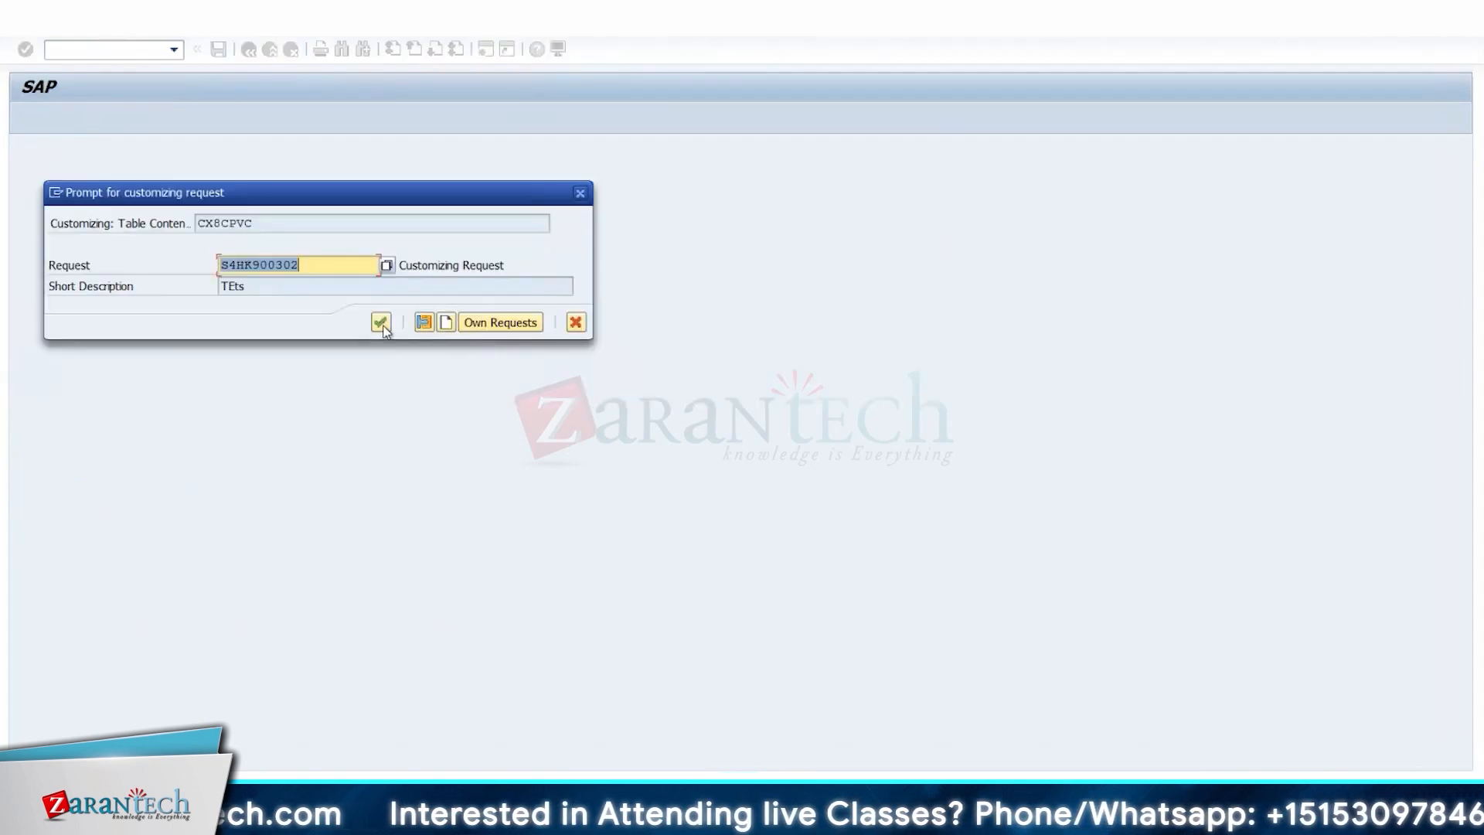
left_click(382, 325)
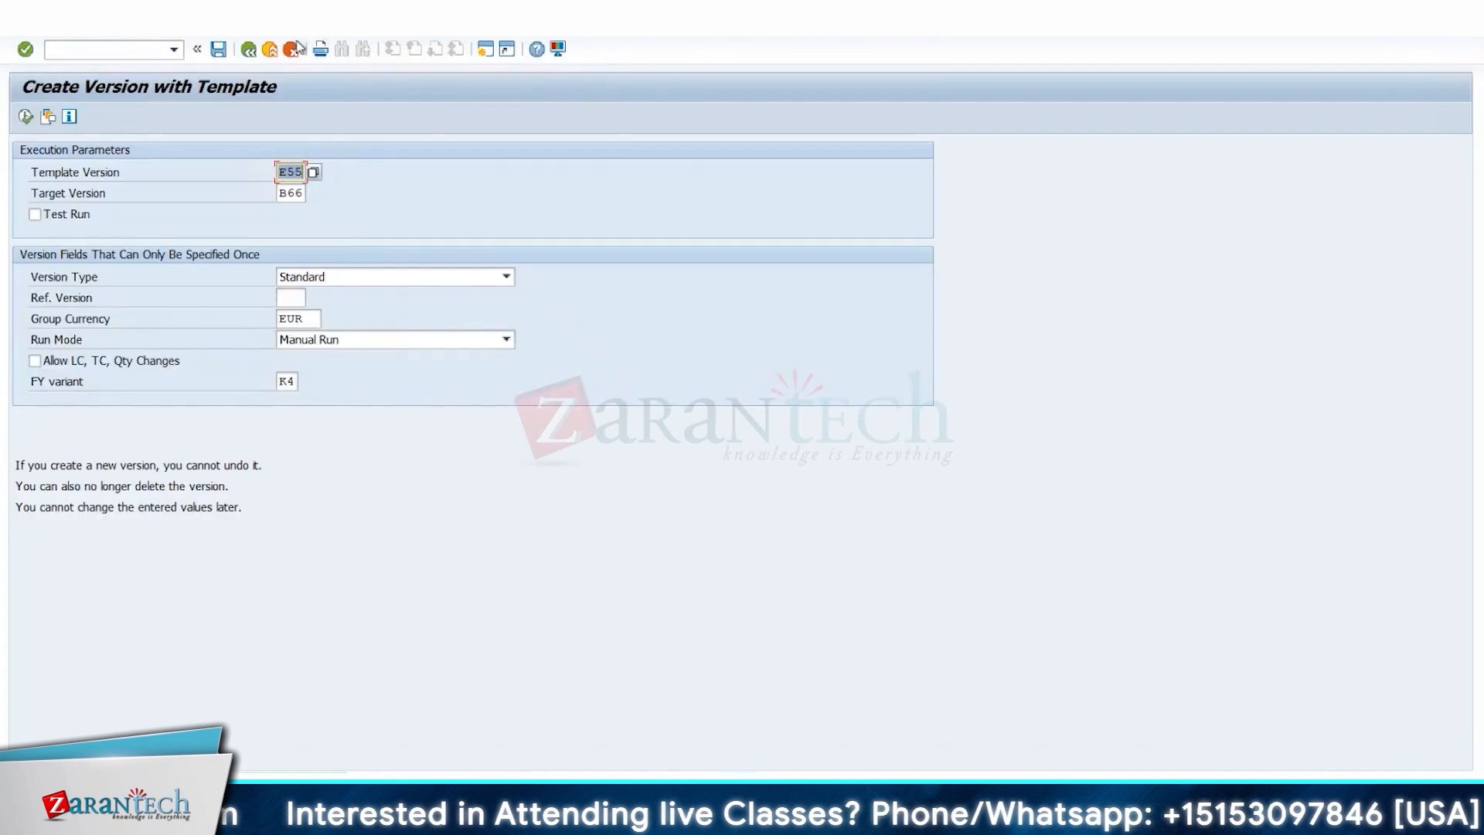
left_click(257, 55)
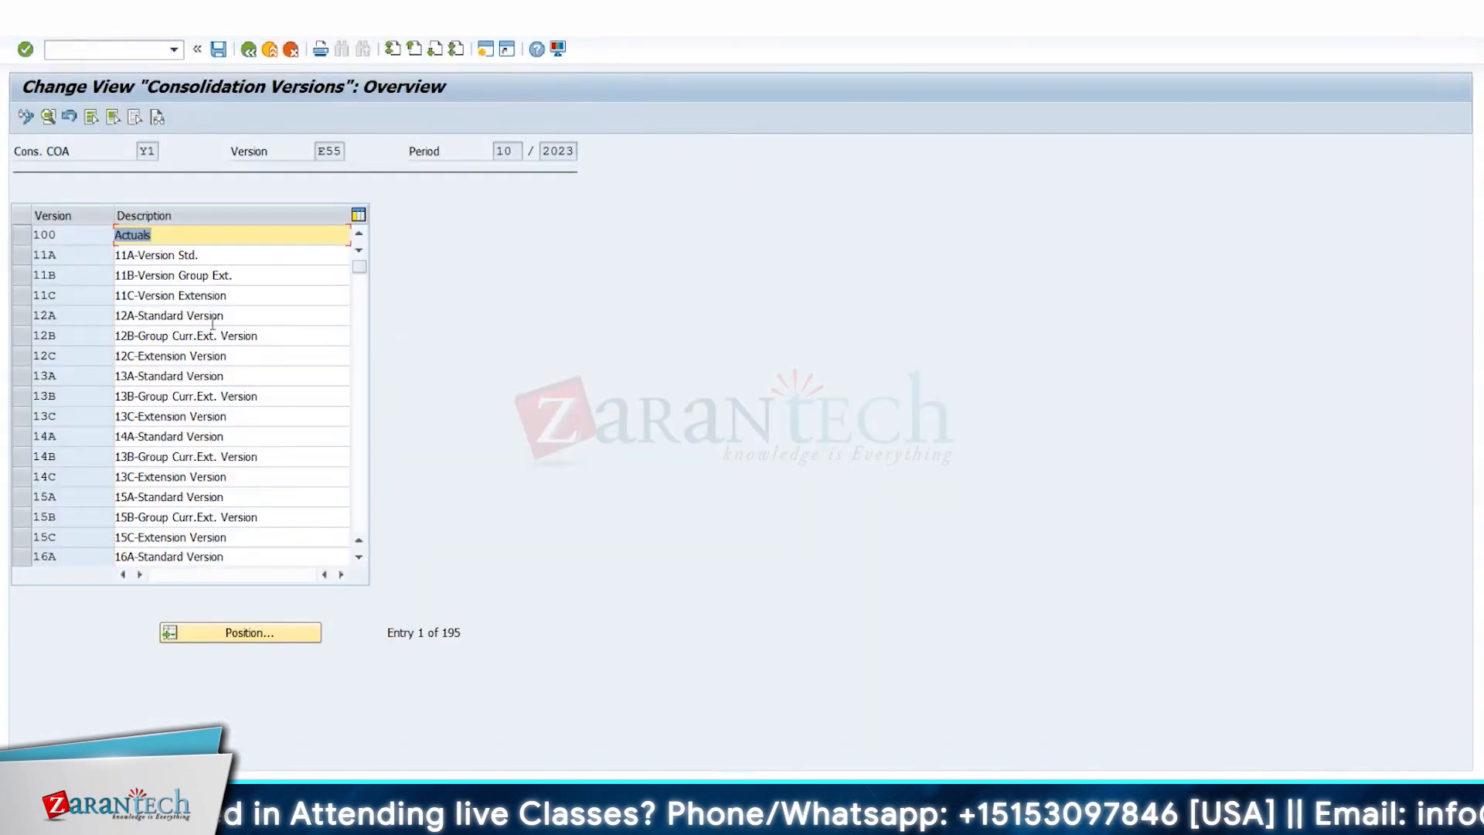
Locate version B66 in the consolidation versions list, open its details and change the description to B66 Version
left_click(293, 641)
type("B")
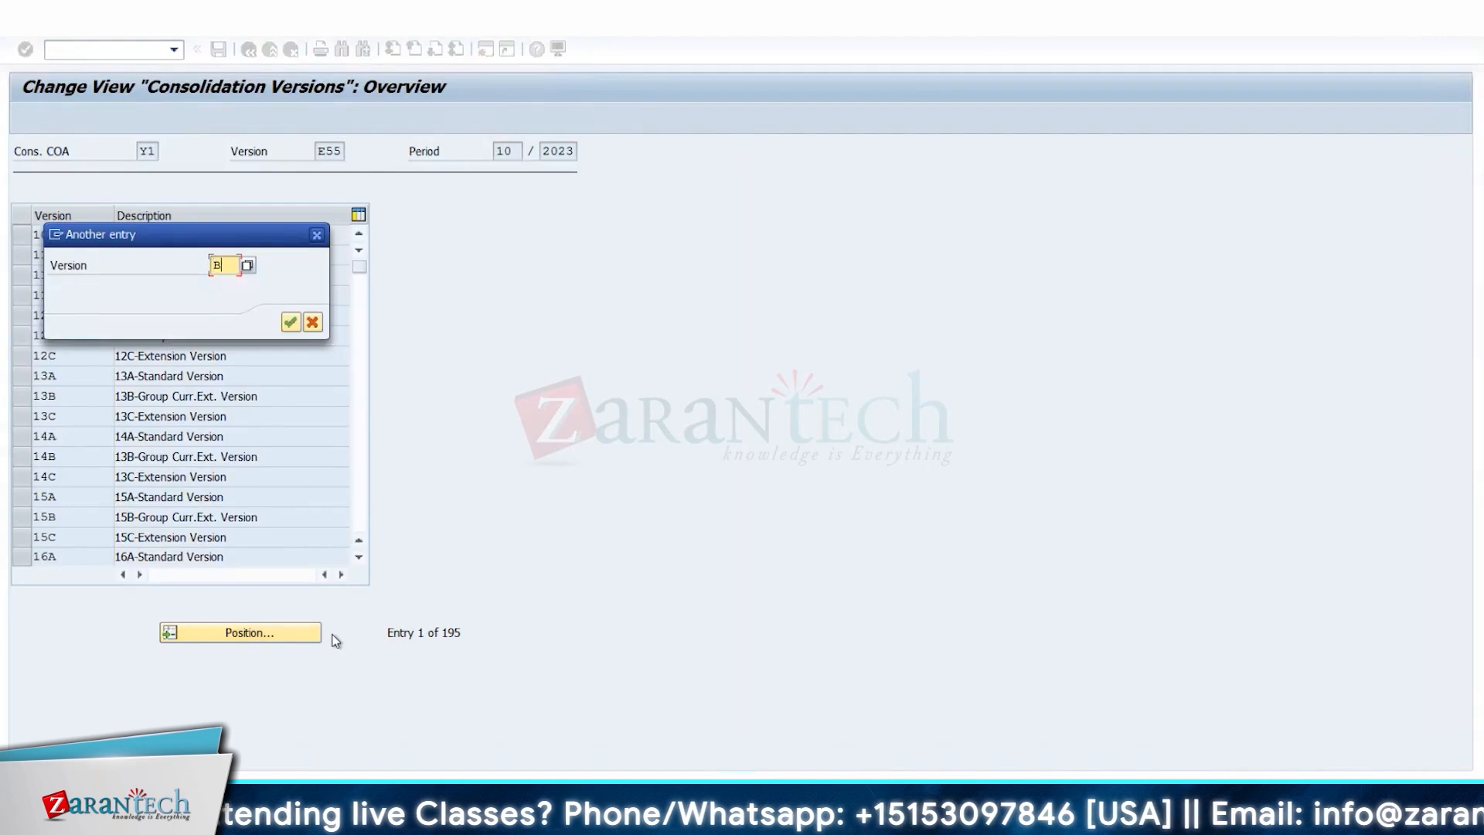
type("66")
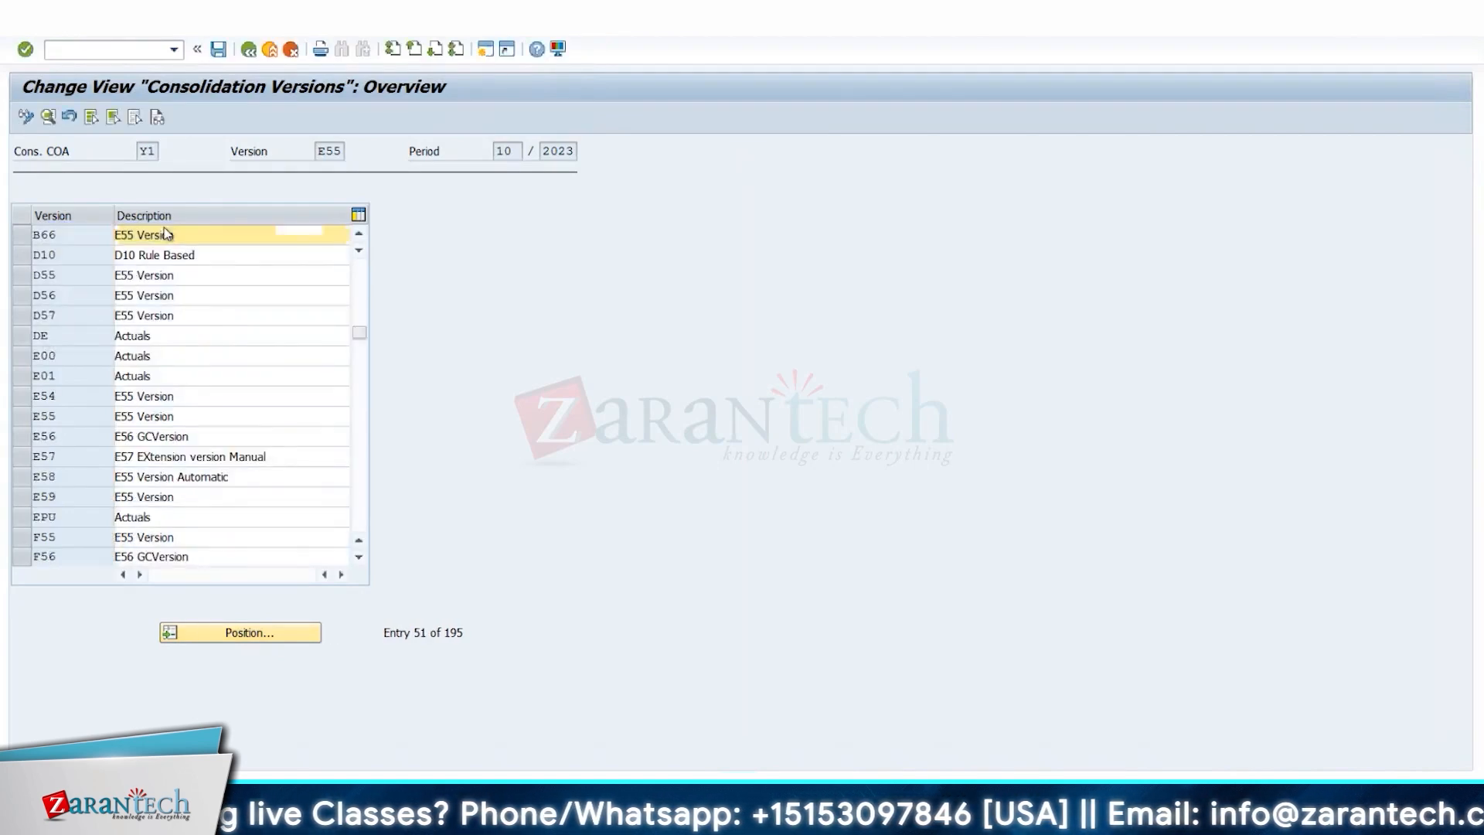
double_click(186, 235)
double_click(260, 193)
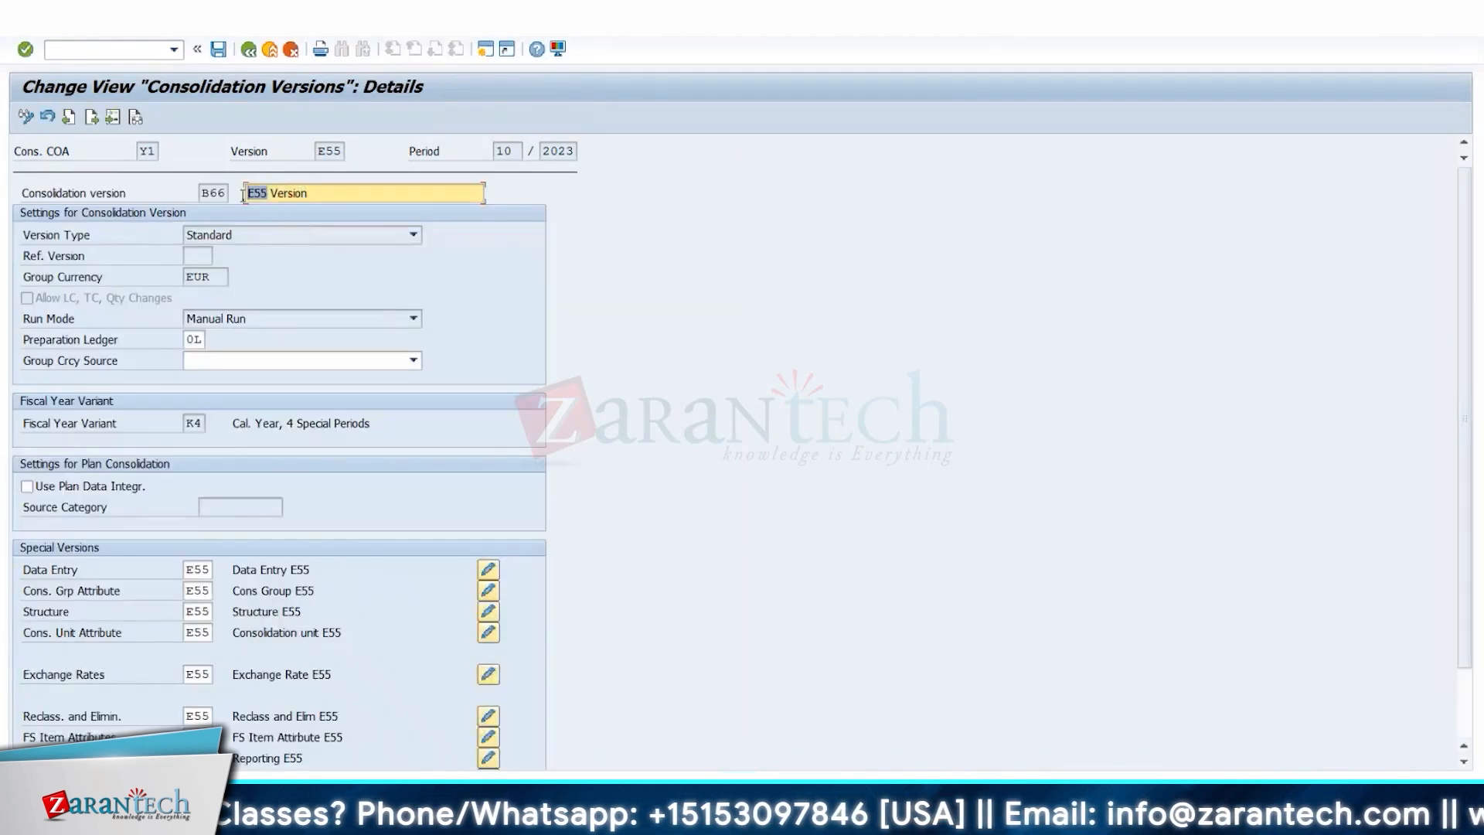
type("B66")
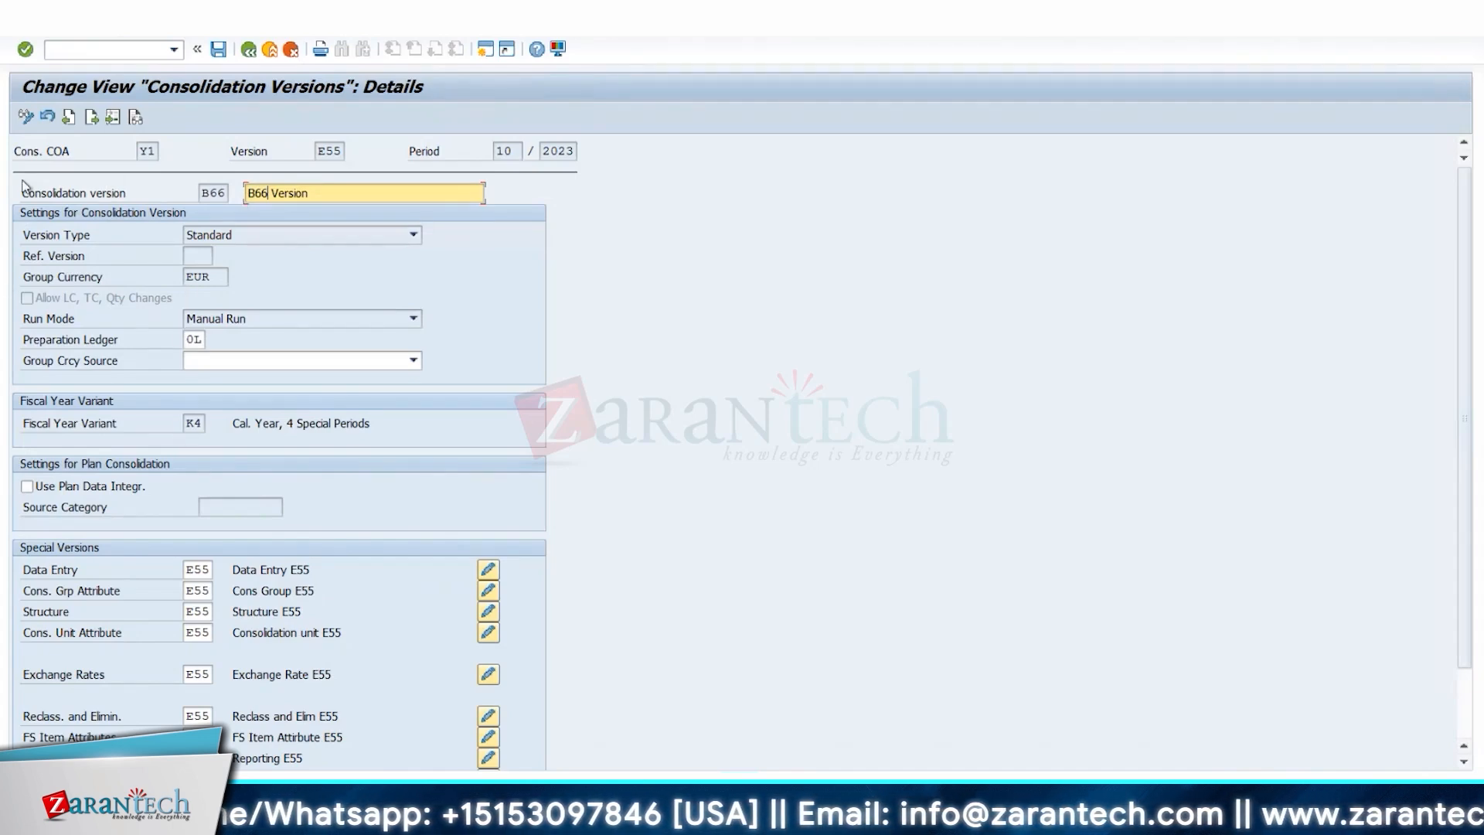
Review version B66's preparation ledger, the available group currency sources and the group currency
double_click(190, 339)
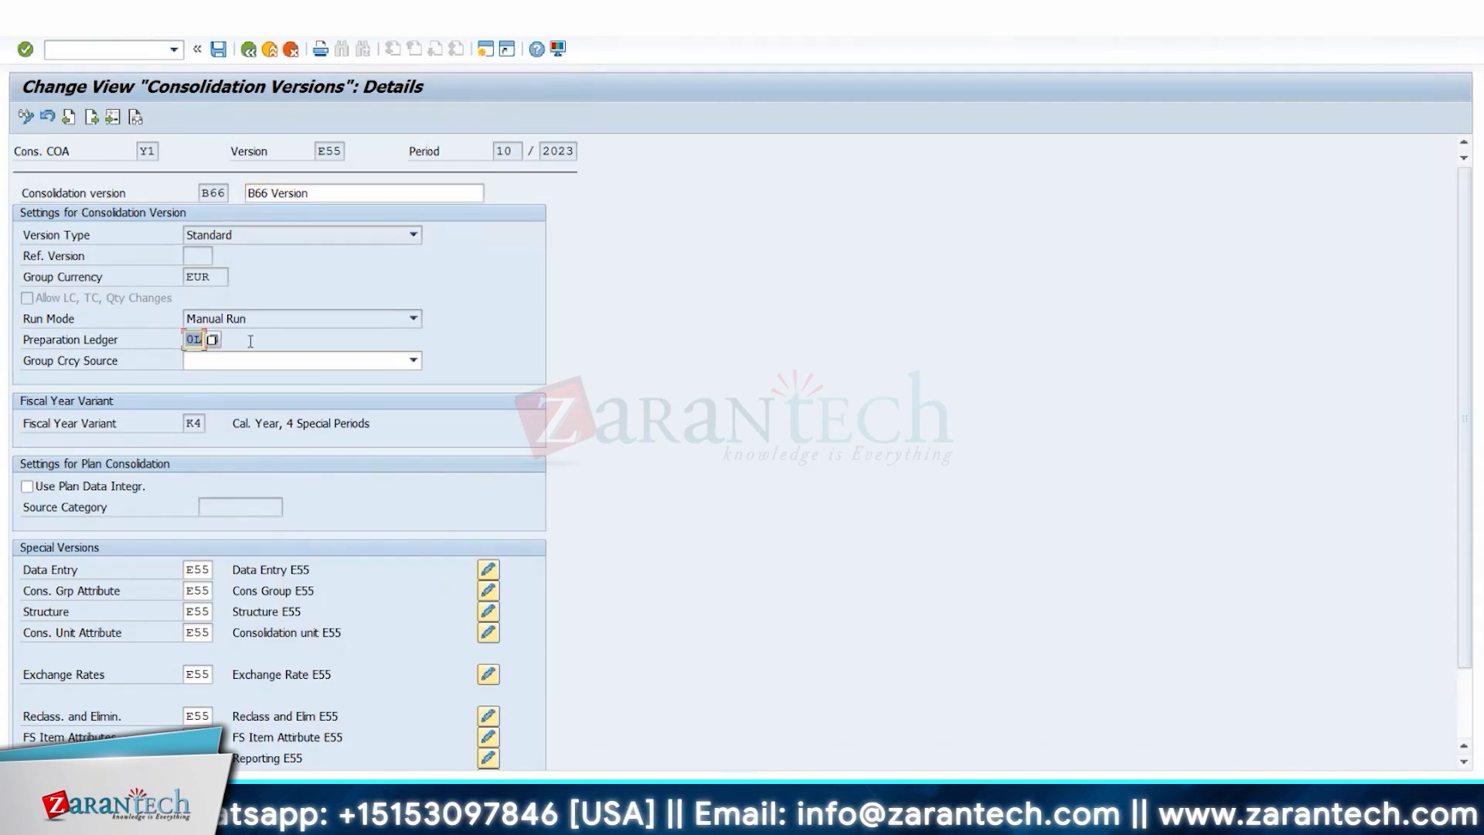
left_click(210, 360)
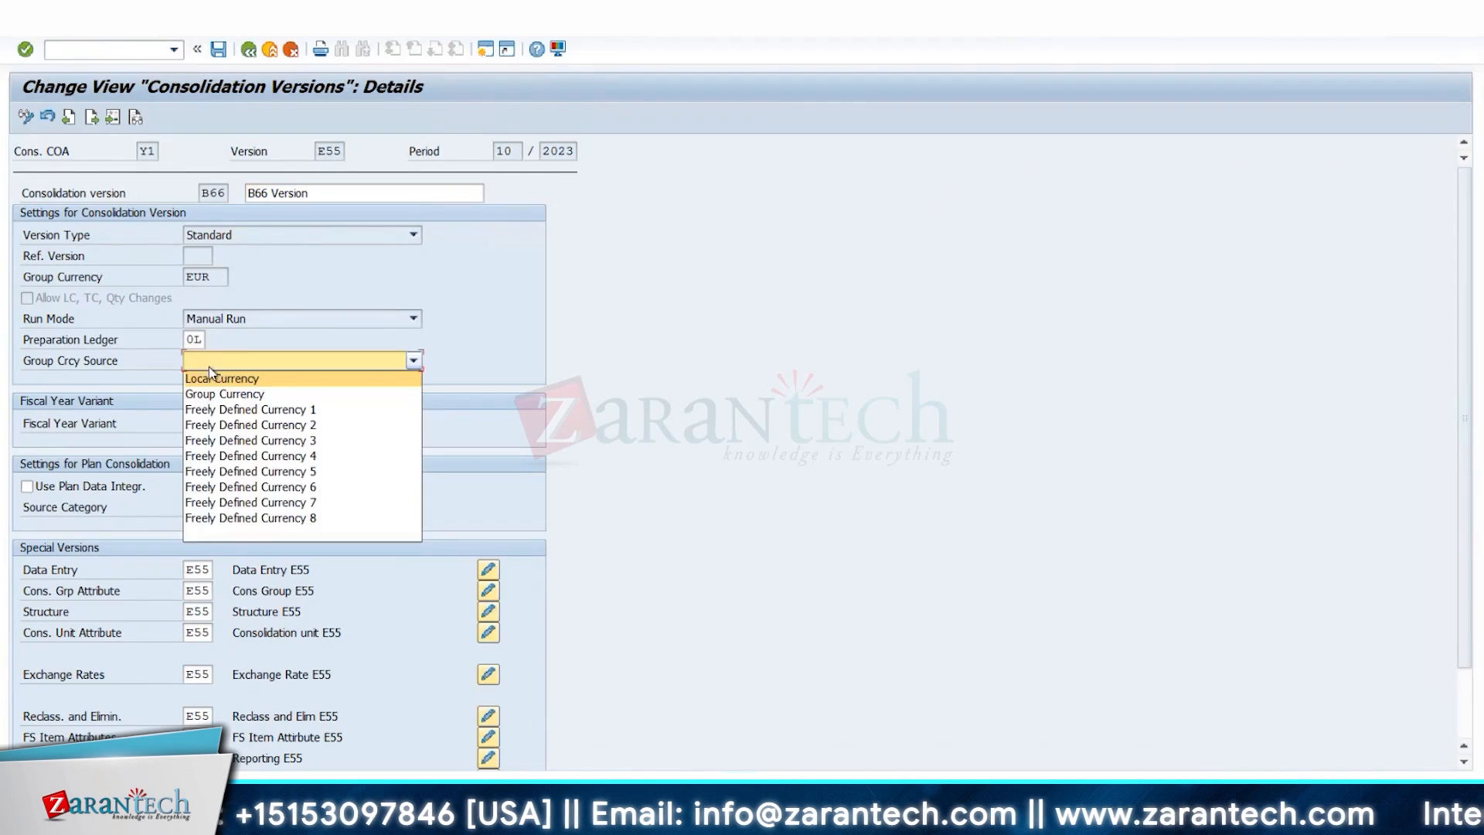
key("Escape")
left_click(198, 338)
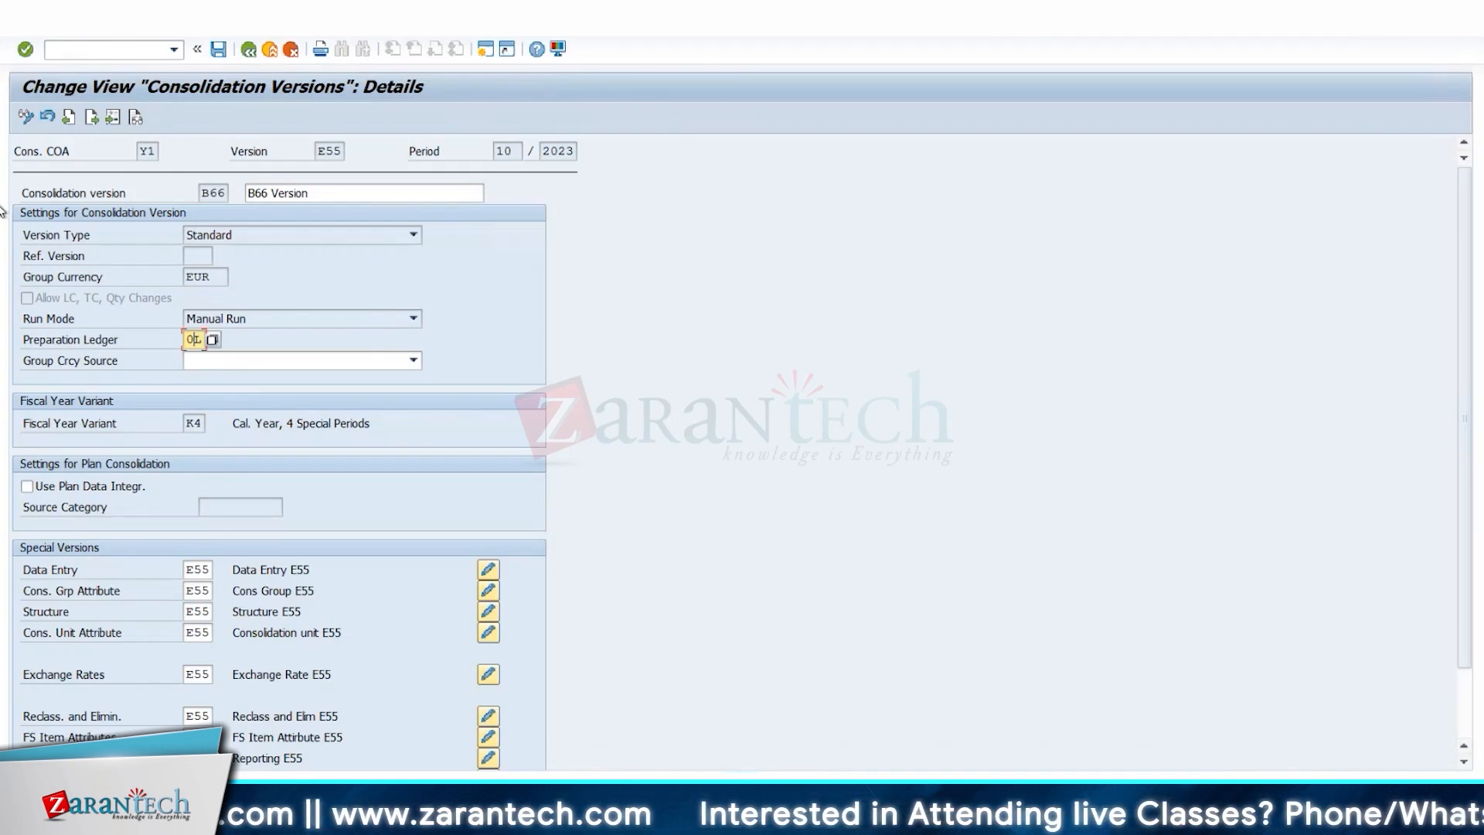
left_click_drag(221, 271, 159, 272)
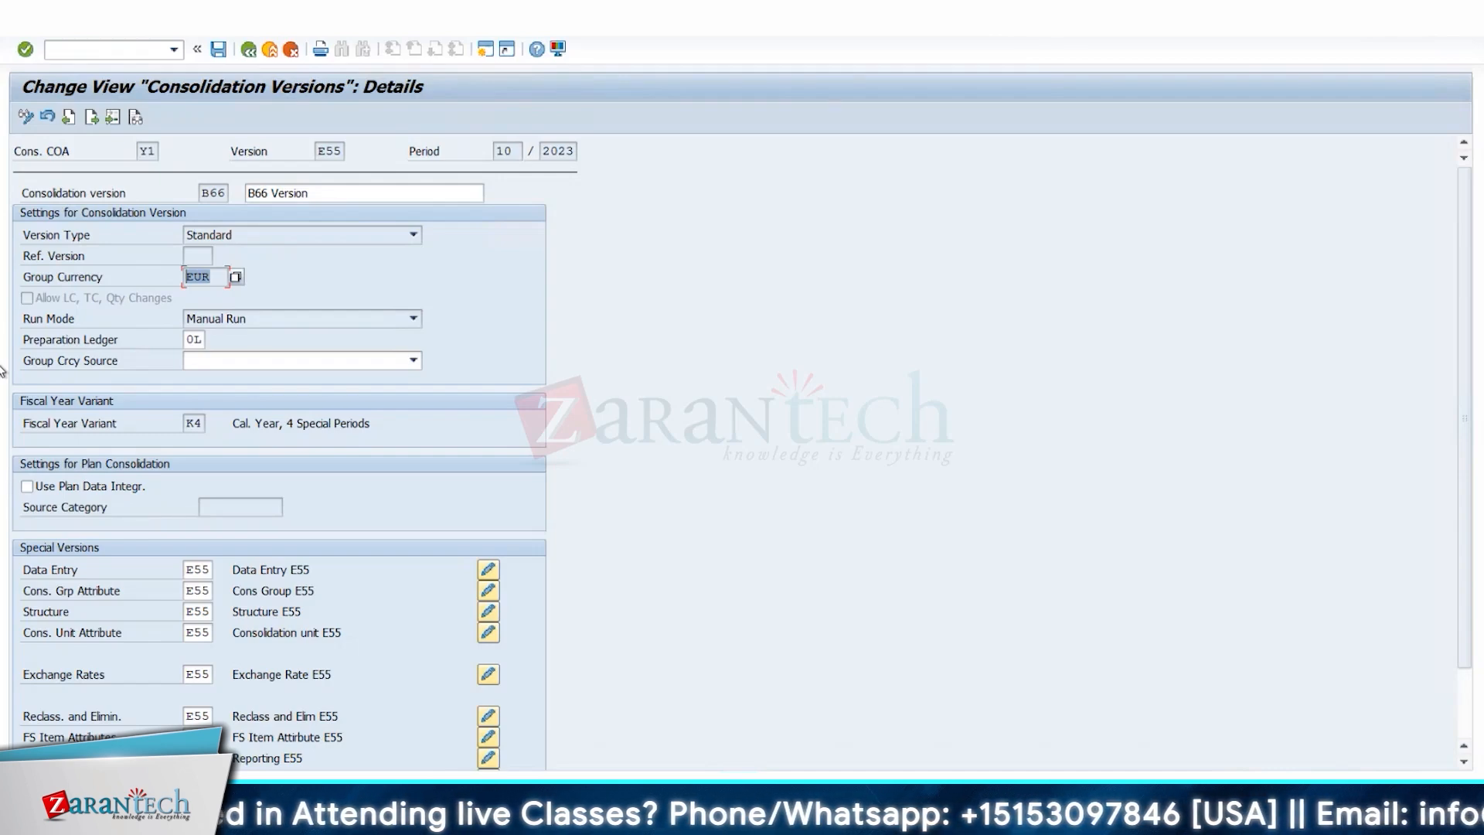
Open the data entry versions from version B66's special versions and start a new entry
left_click(192, 573)
scroll(118, 511, "down", 3)
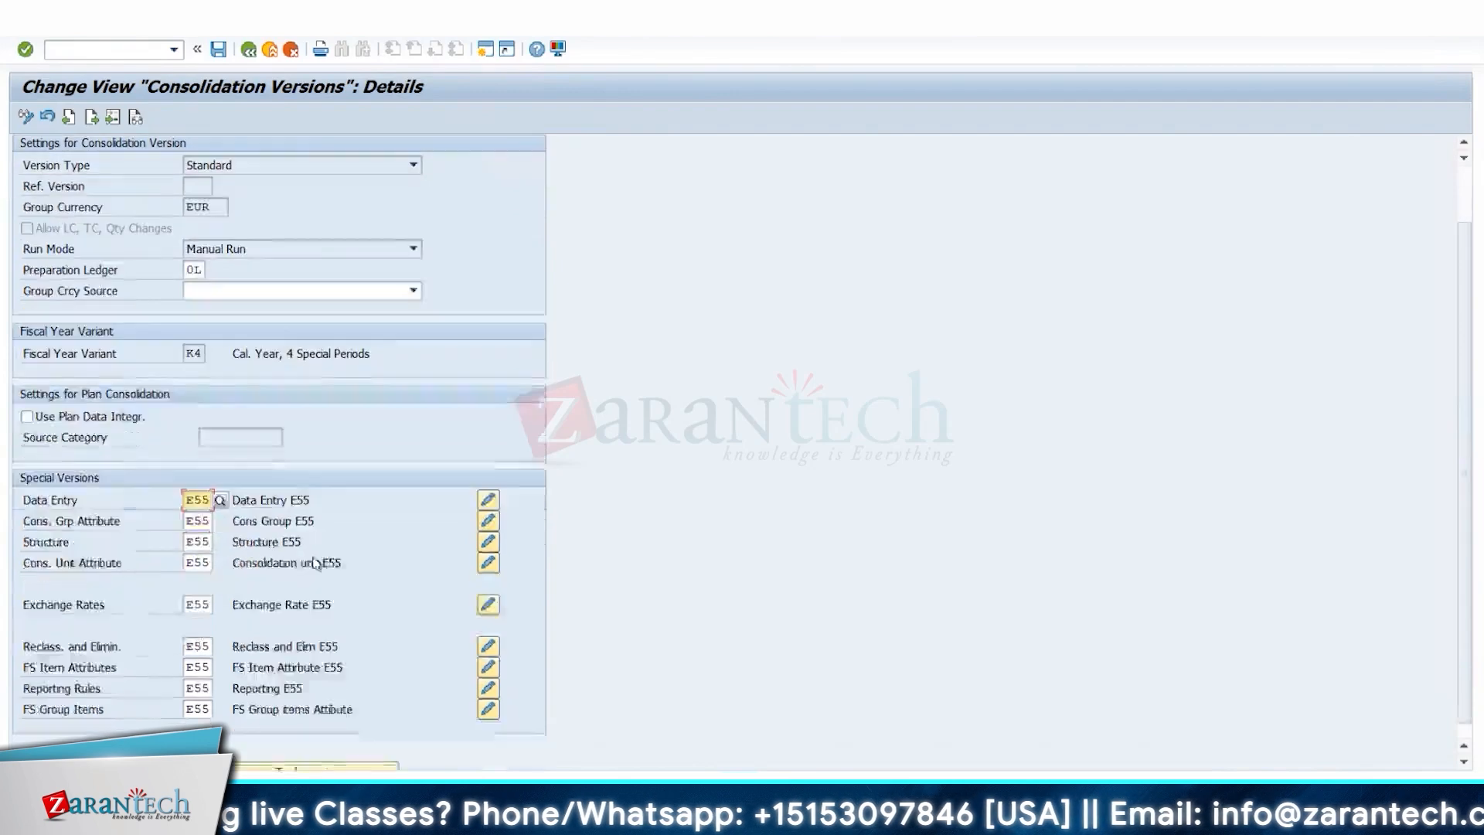
left_click(489, 504)
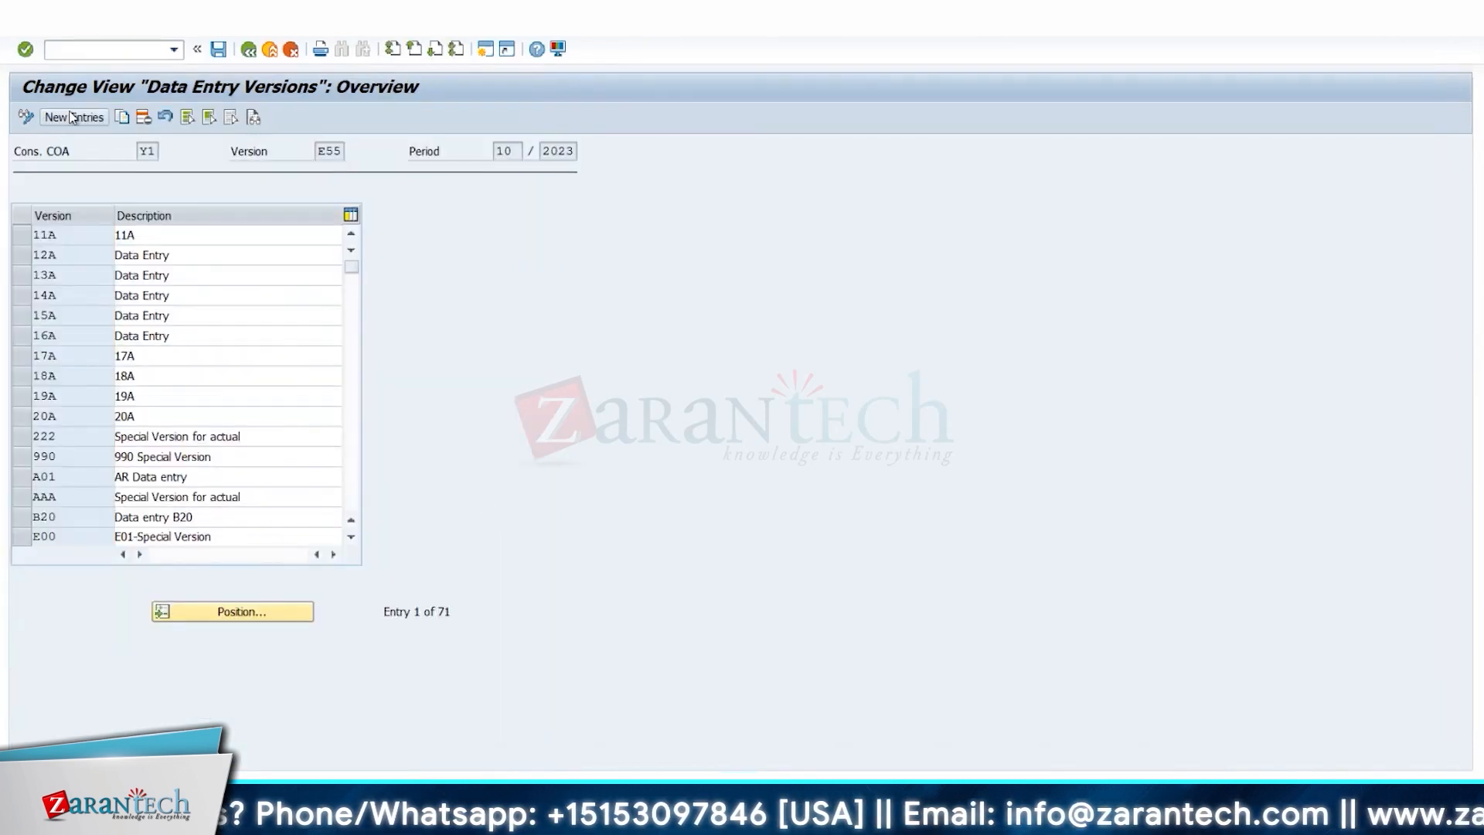
left_click(72, 117)
type("B55")
key("Tab")
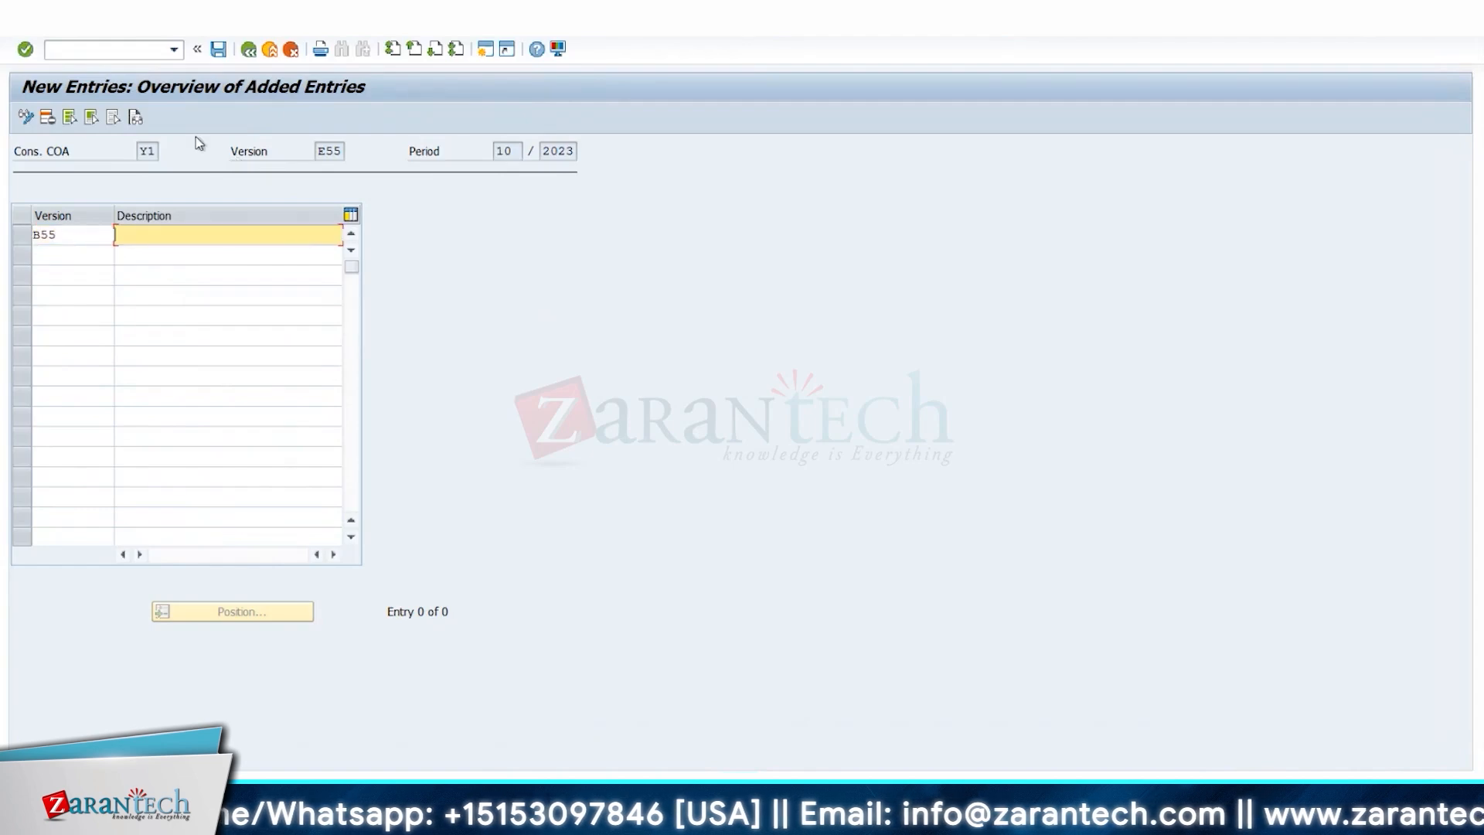
type("B55 Dat")
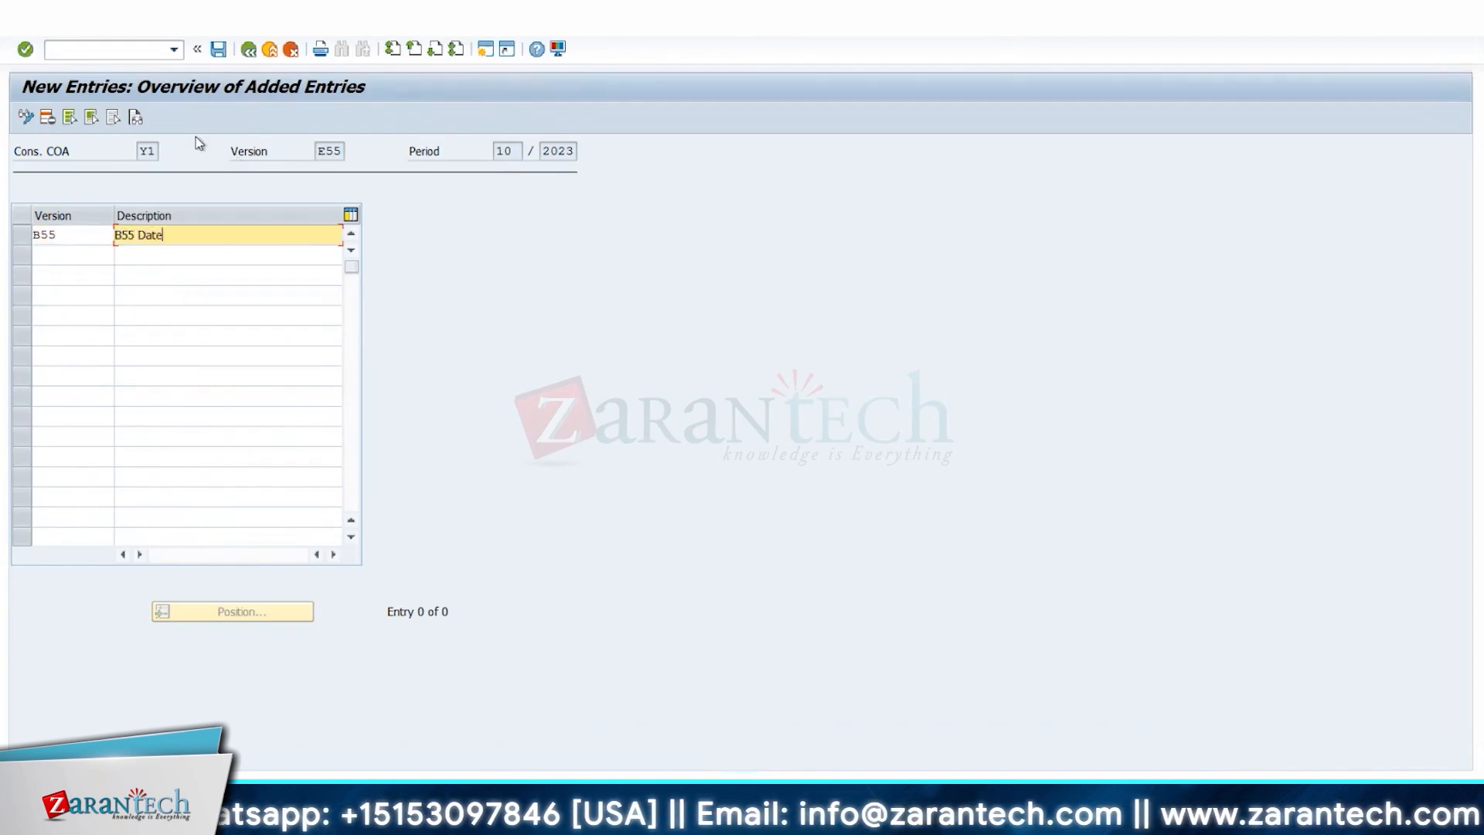
type("a entry")
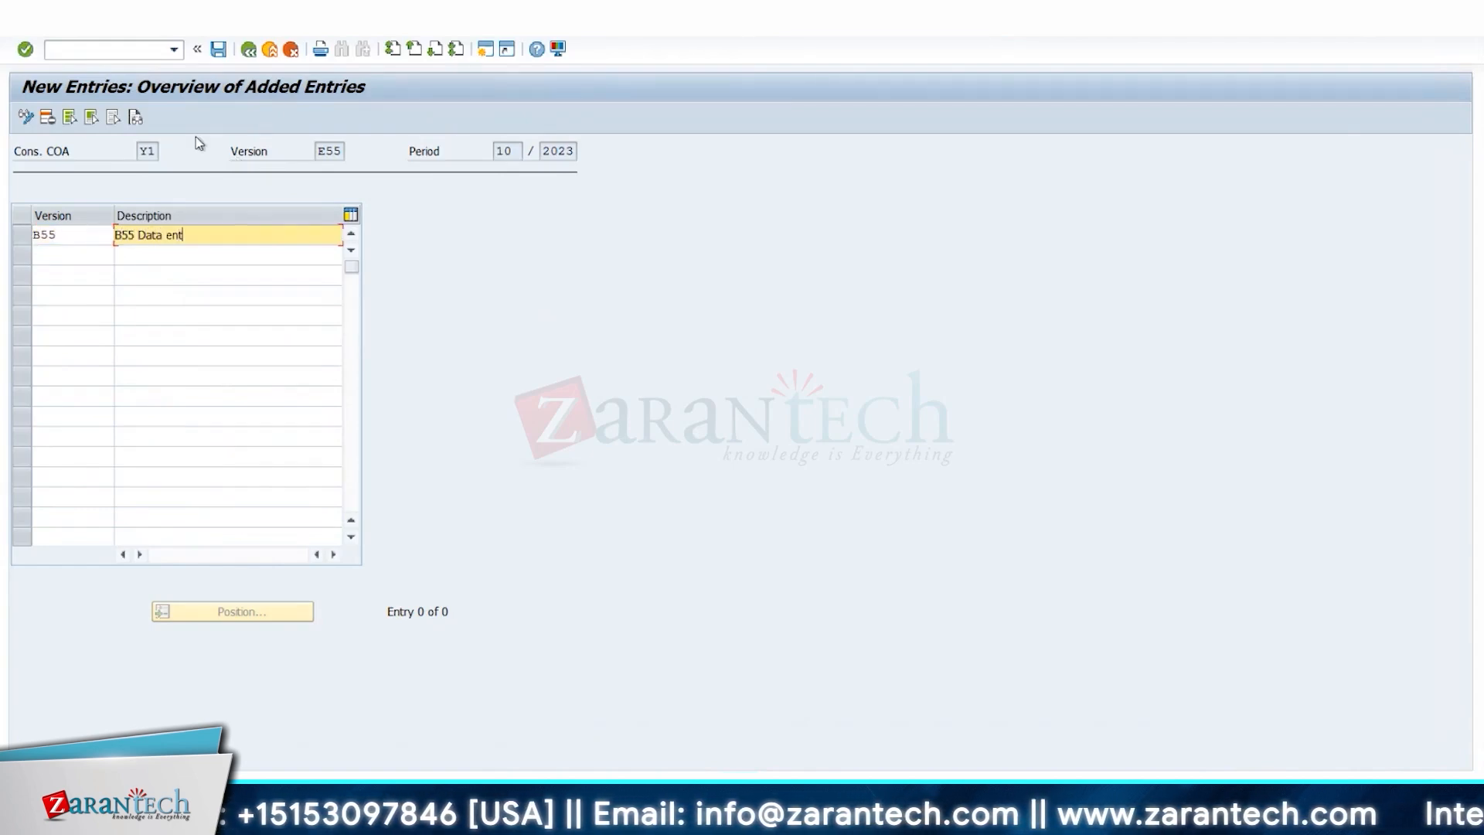
key("Return")
Add data entry version B66 with the description B66 Data entry
type("B66")
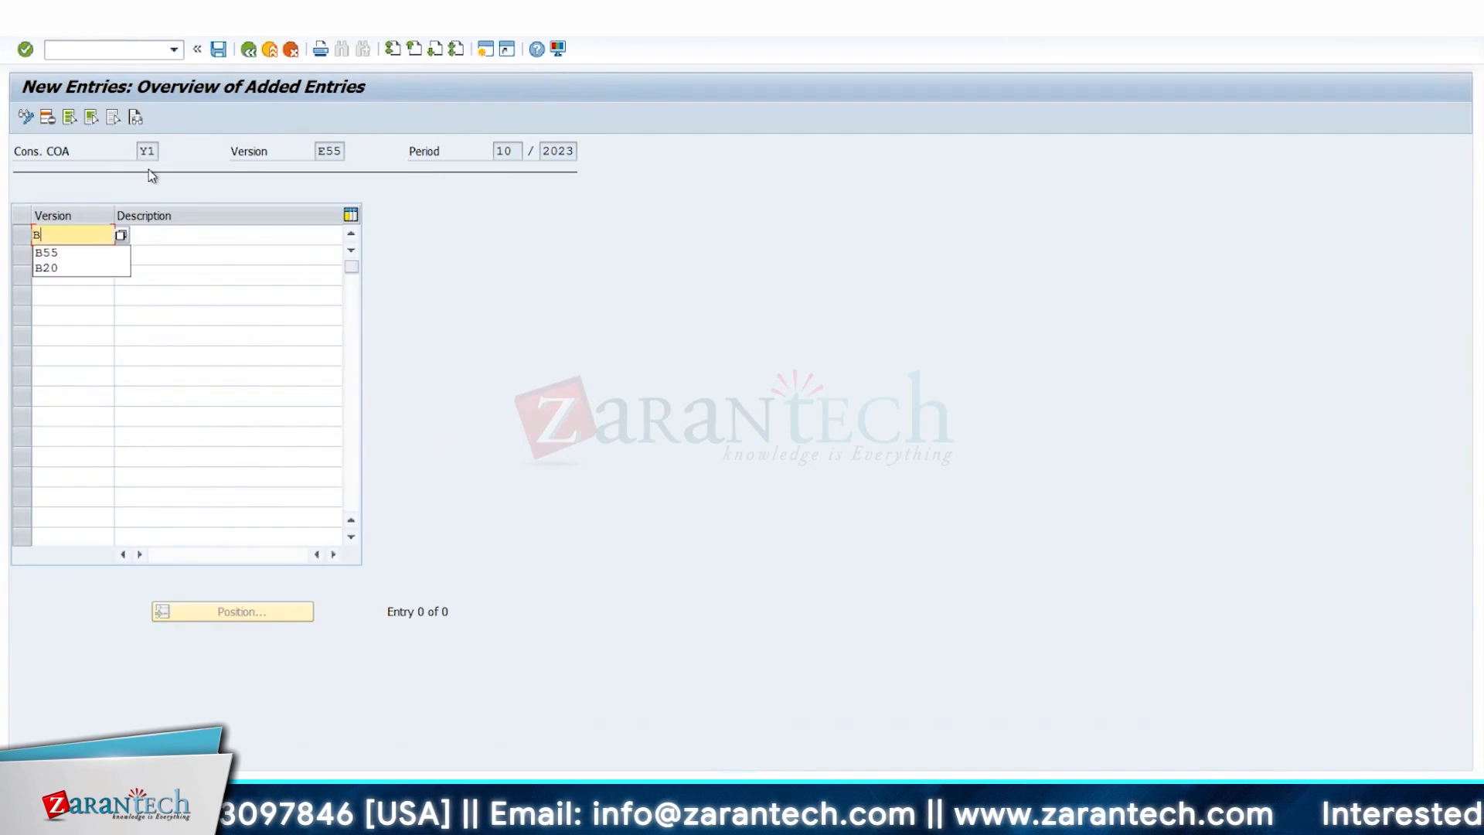
key("Tab")
type("Data")
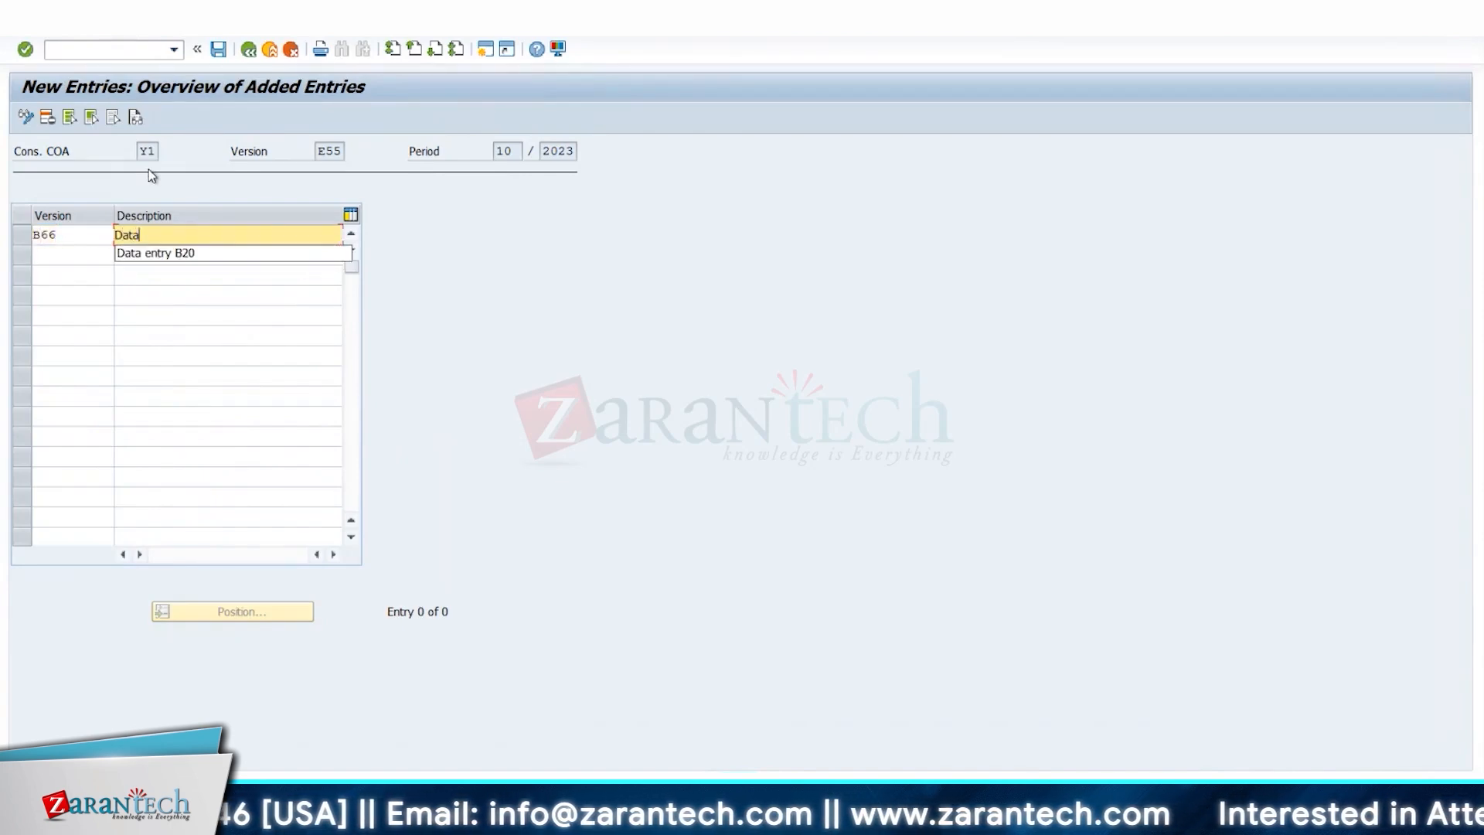
type(" Entry")
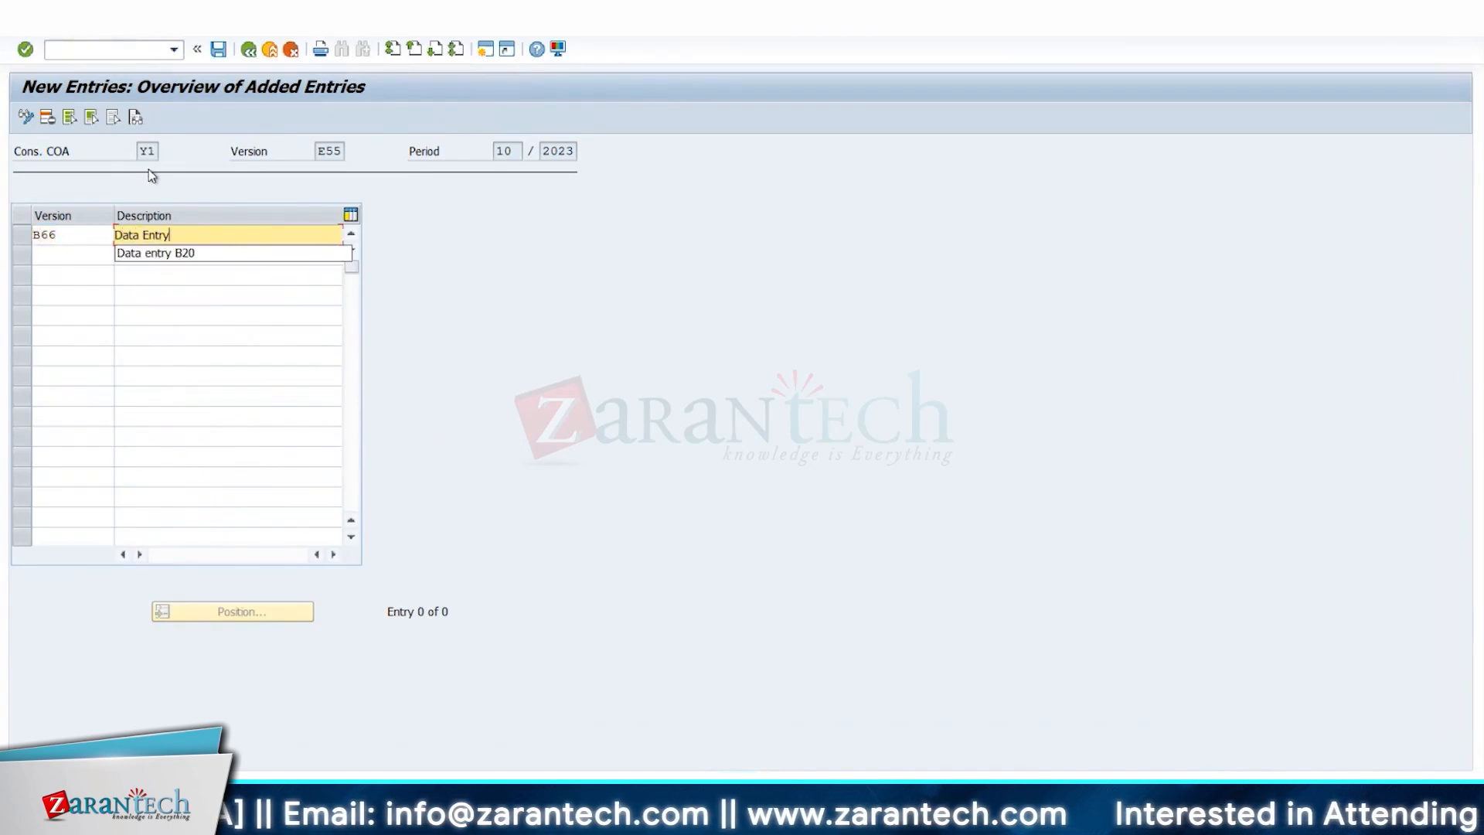
key("BackSpace")
key("BackSpace")
key("BackSpace")
key("BackSpace")
key("BackSpace")
key("BackSpace")
key("BackSpace")
key("BackSpace")
key("BackSpace")
key("BackSpace")
type("b")
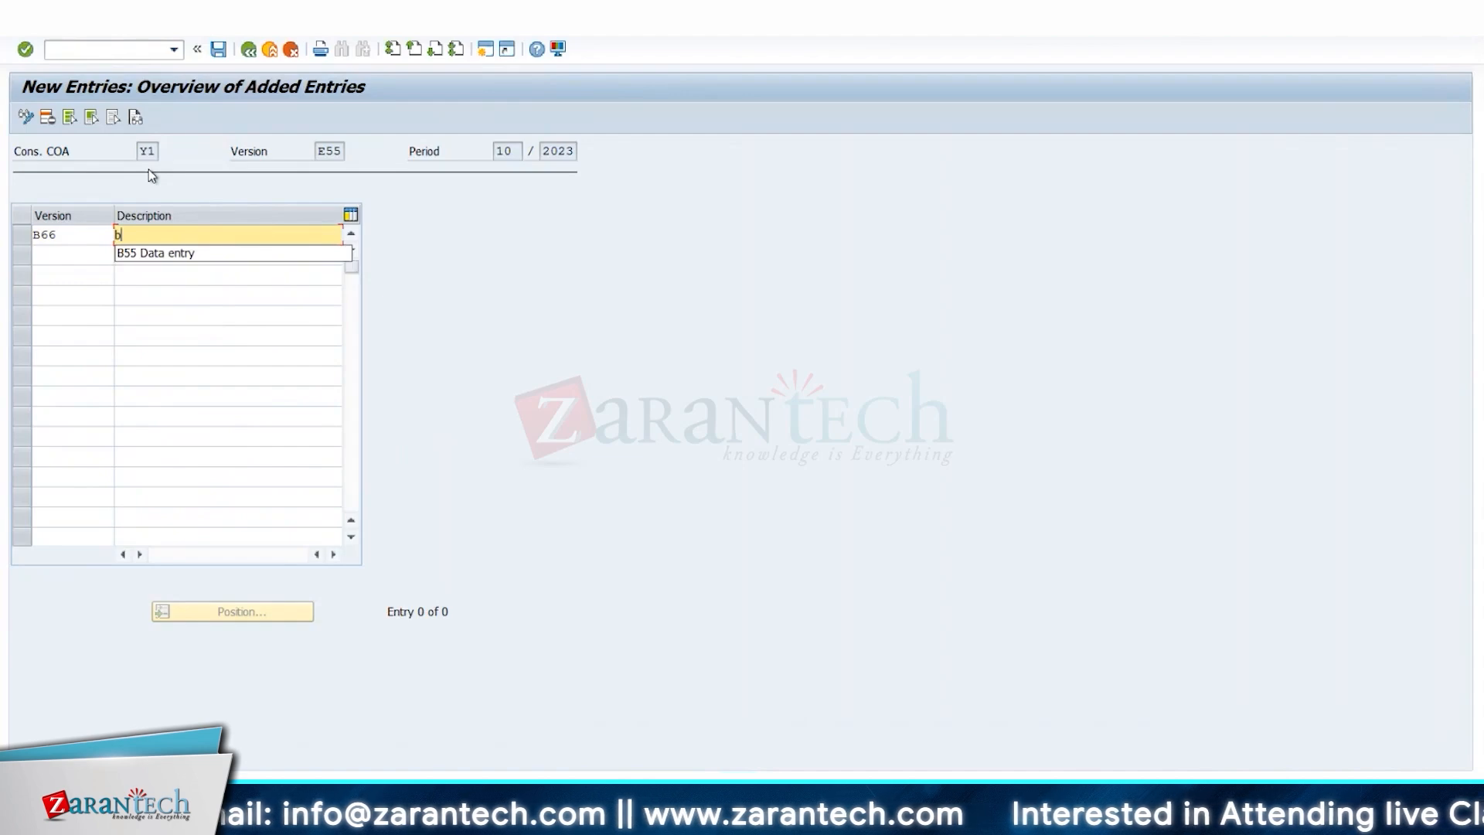
key("BackSpace")
type("B66")
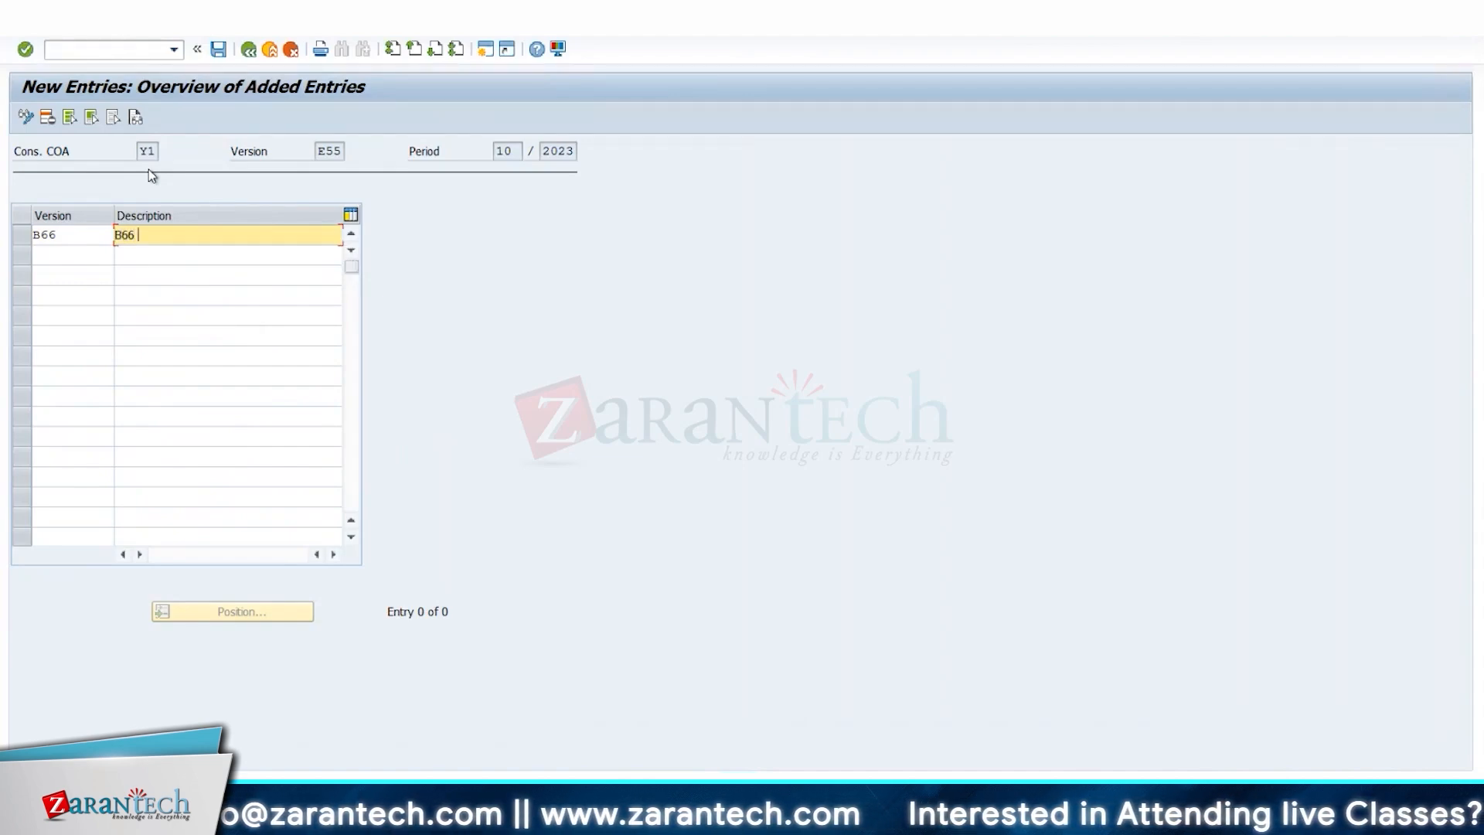
type(" Dtat entry")
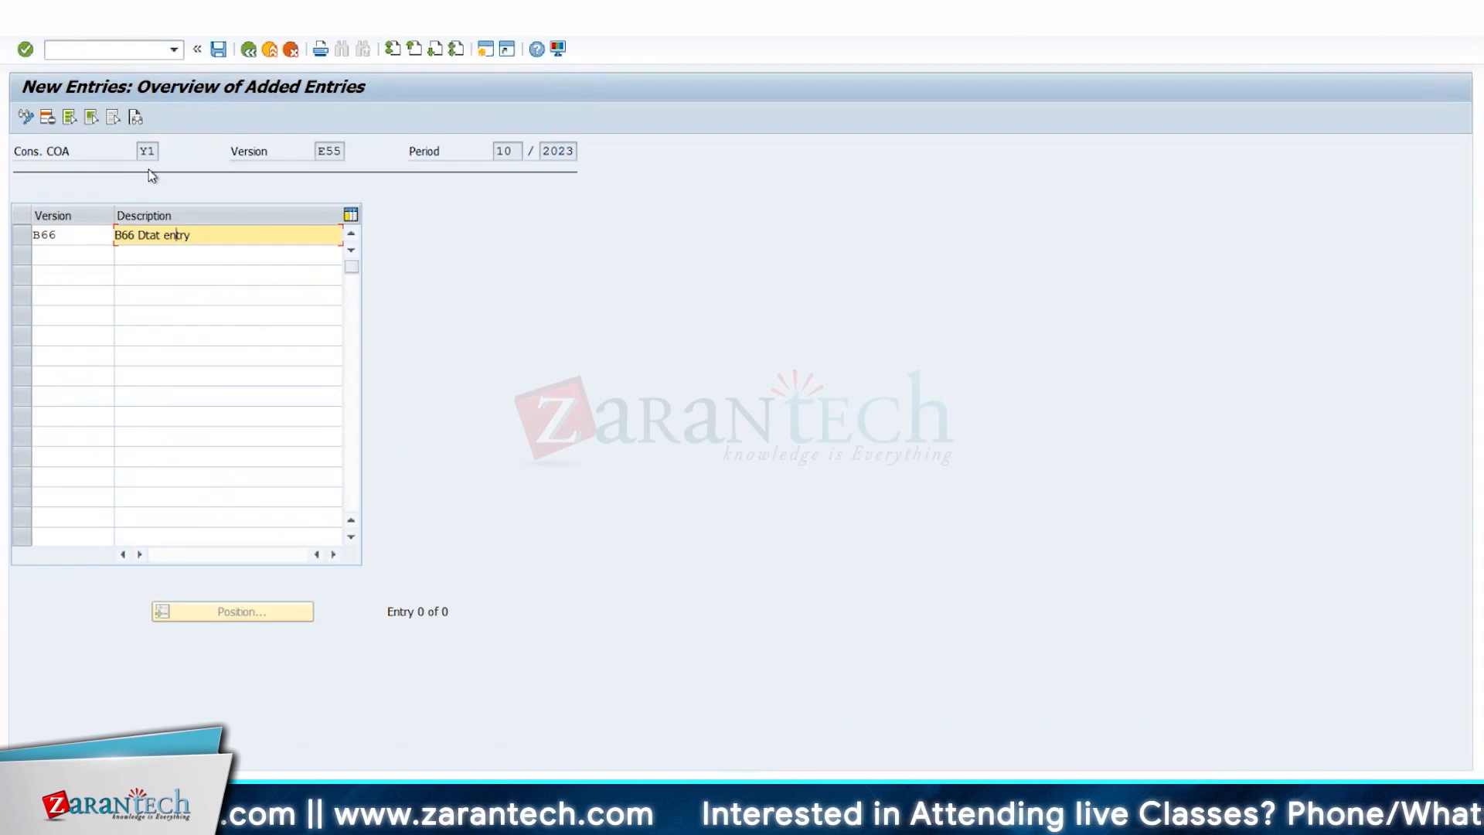
key("BackSpace")
key("BackSpace")
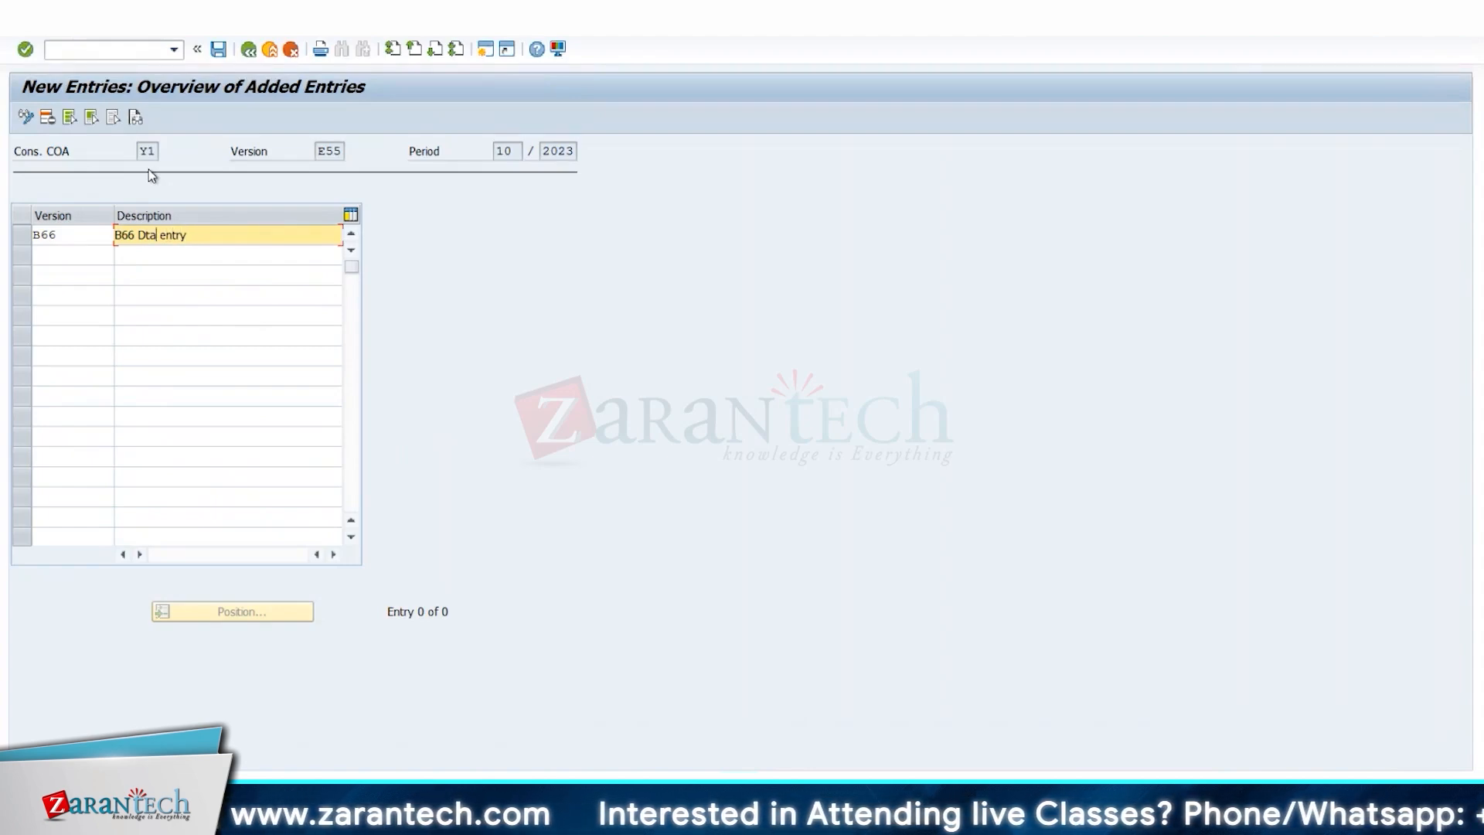
type("at")
type("a")
key("Return")
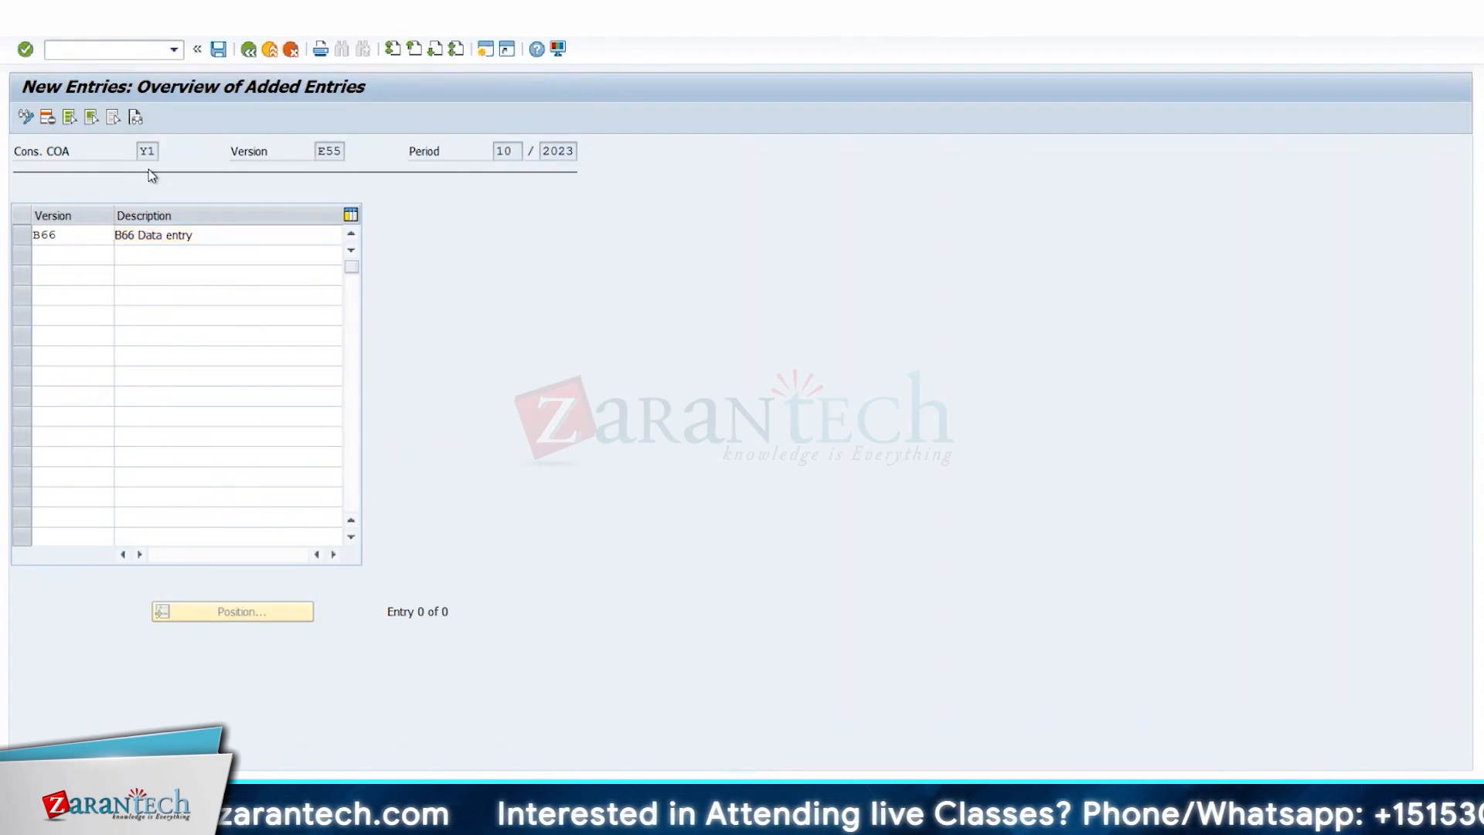
Save the new data entry version with the proposed customizing request and return to the details of version B66
left_click(218, 49)
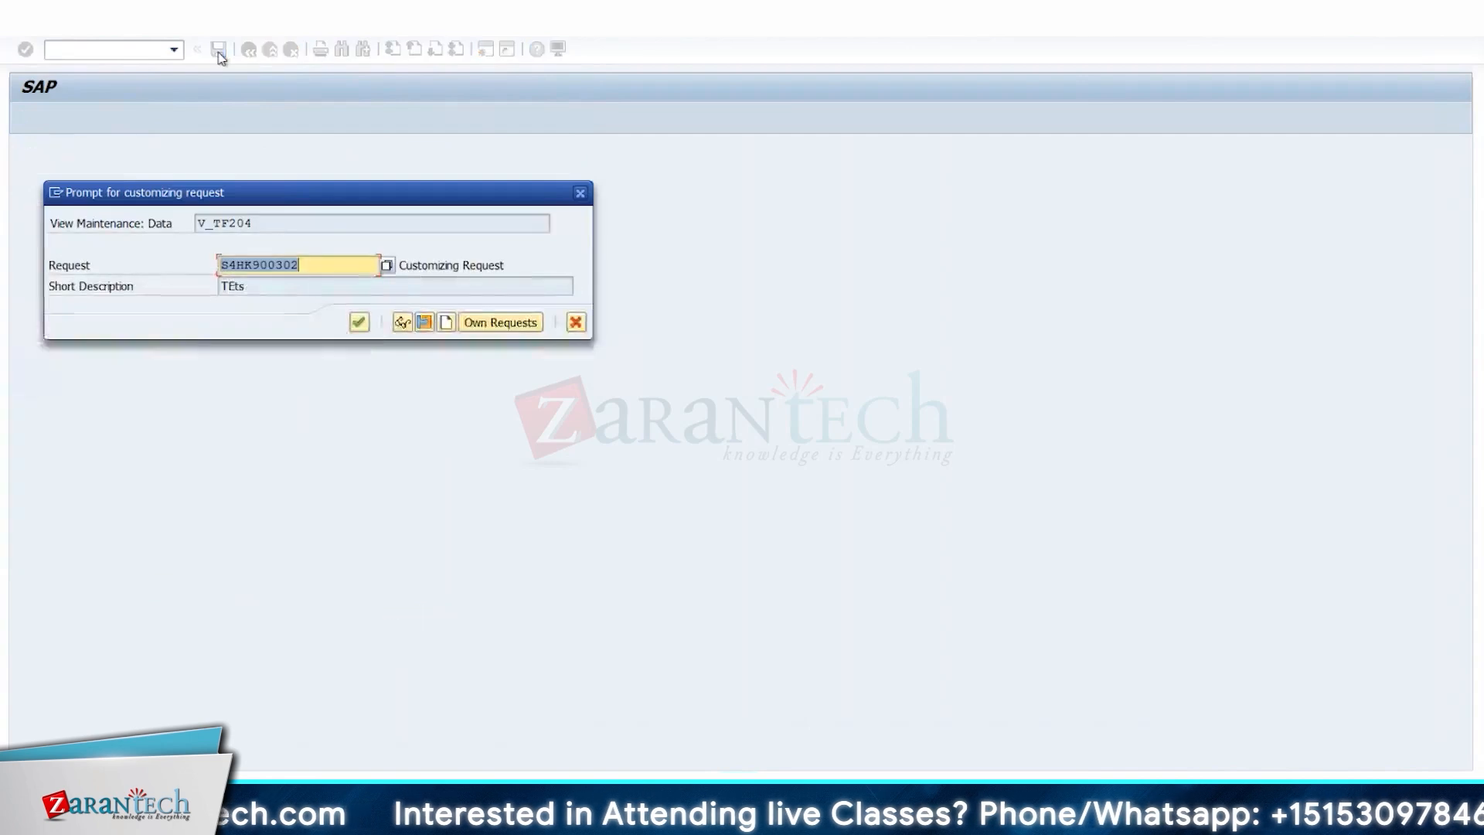
key("Return")
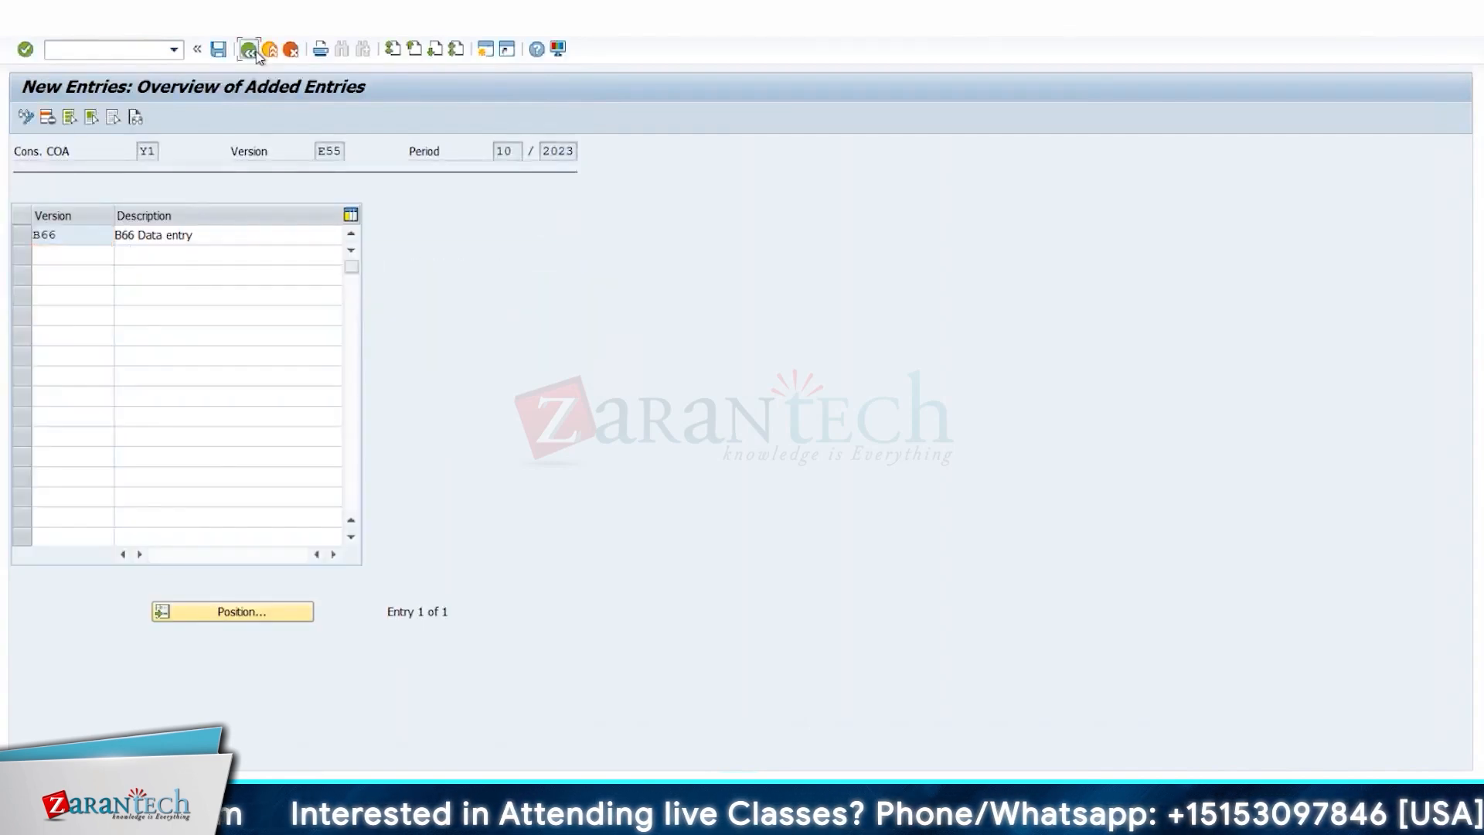
left_click(254, 50)
left_click(256, 53)
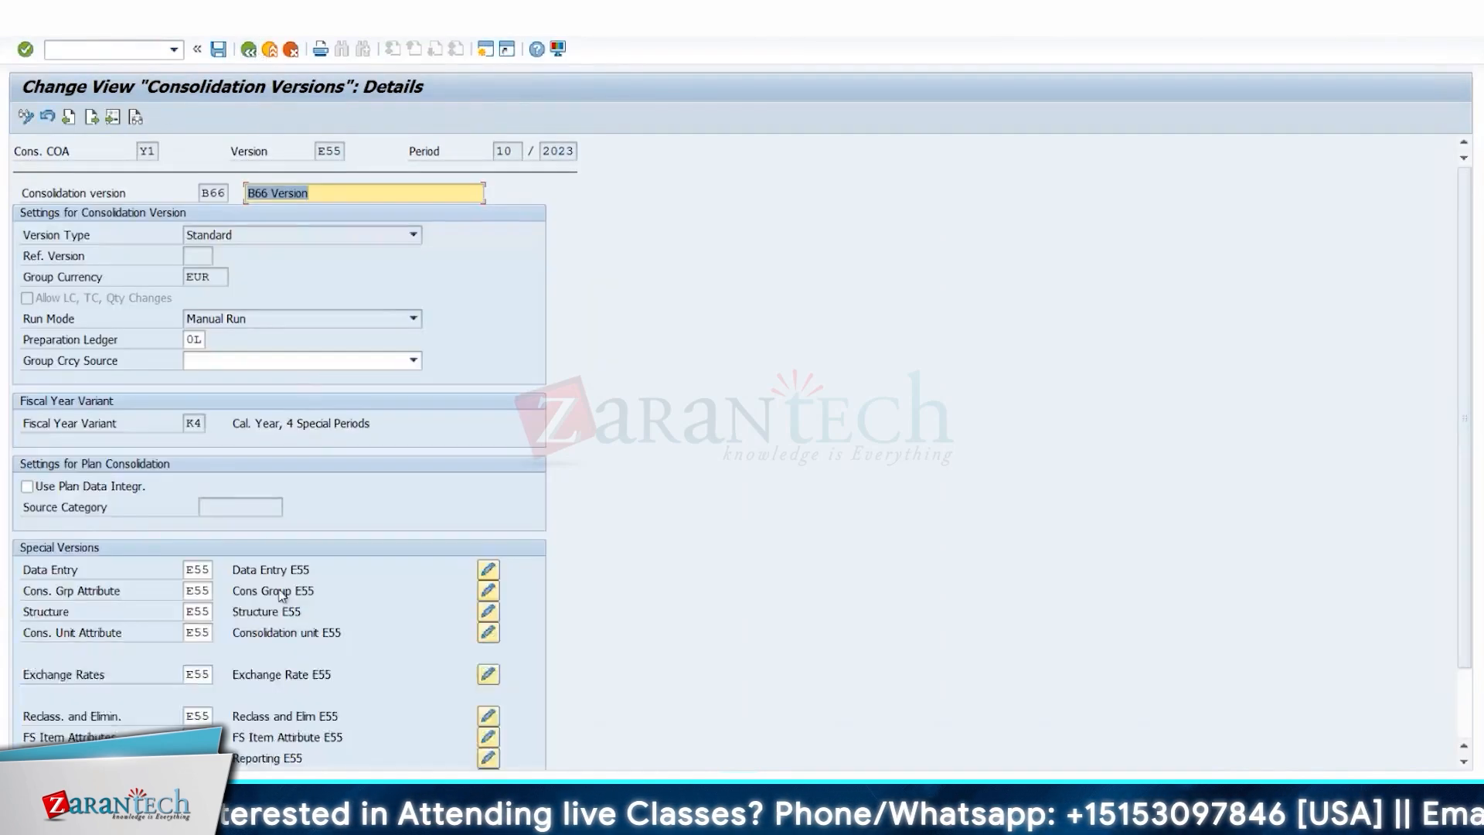
Assign B66 as the Data Entry special version of consolidation version B66
scroll(209, 526, "down", 1)
double_click(198, 546)
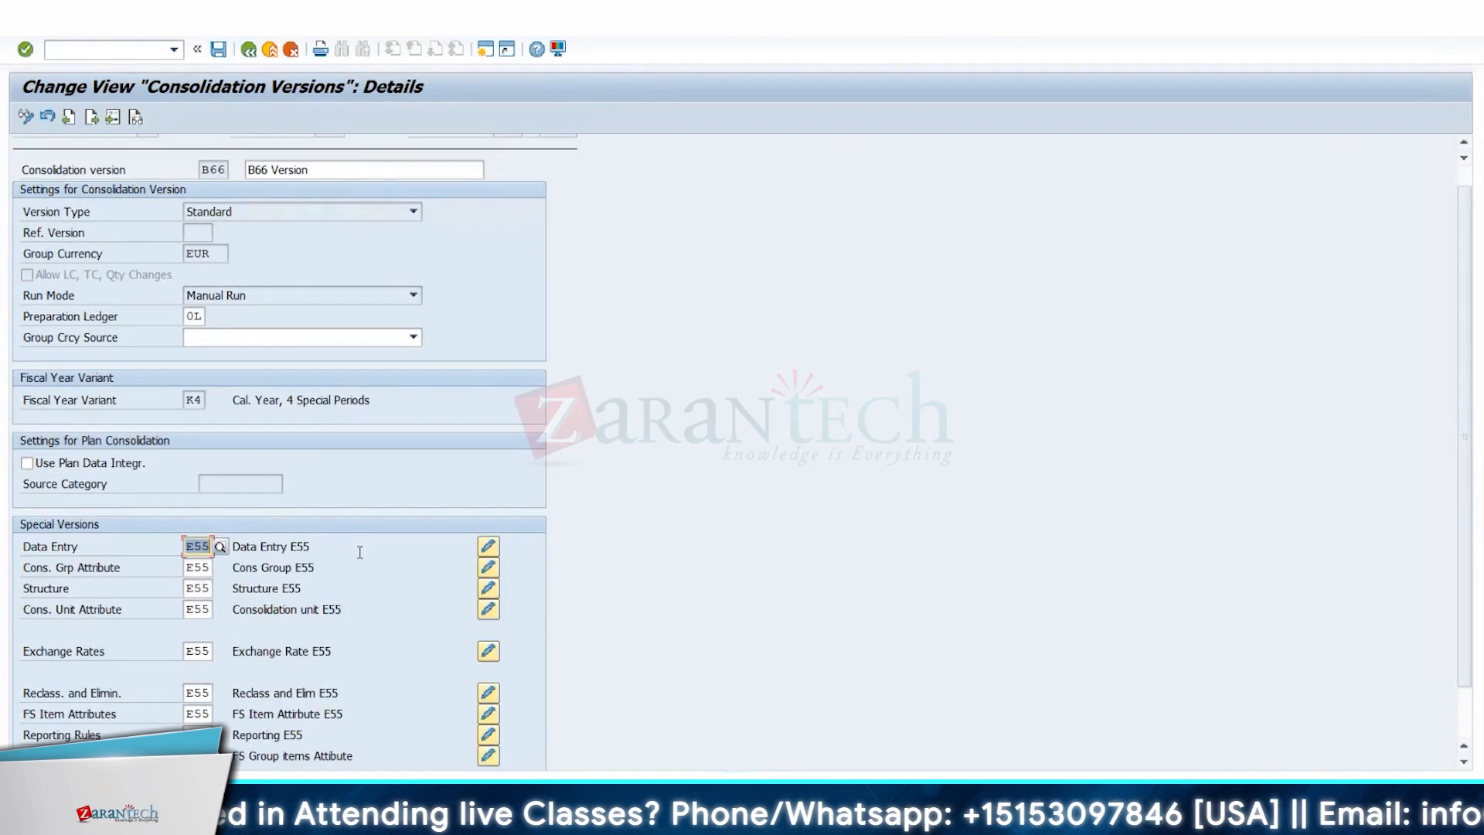
type("B66")
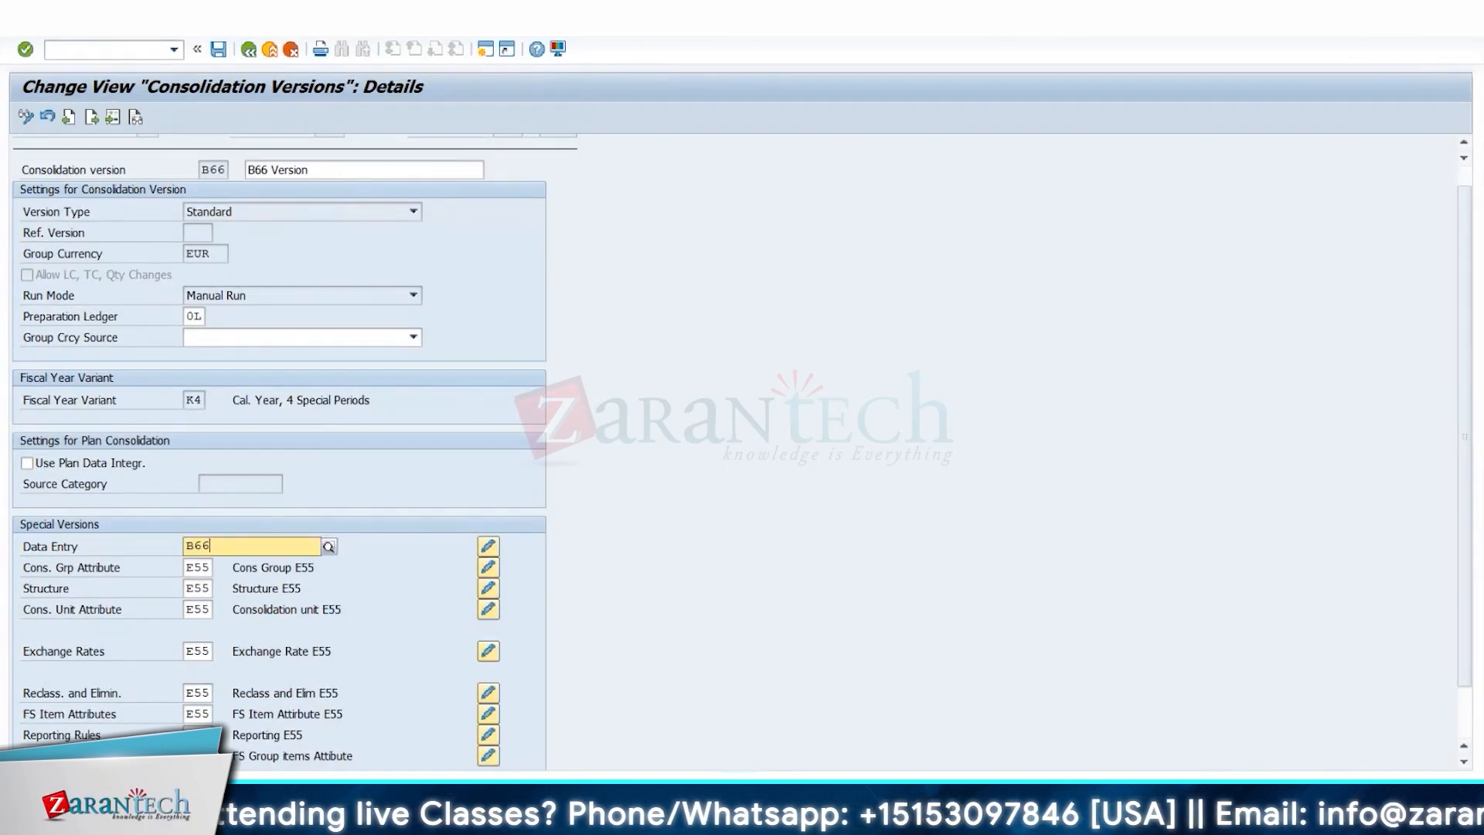
key("Return")
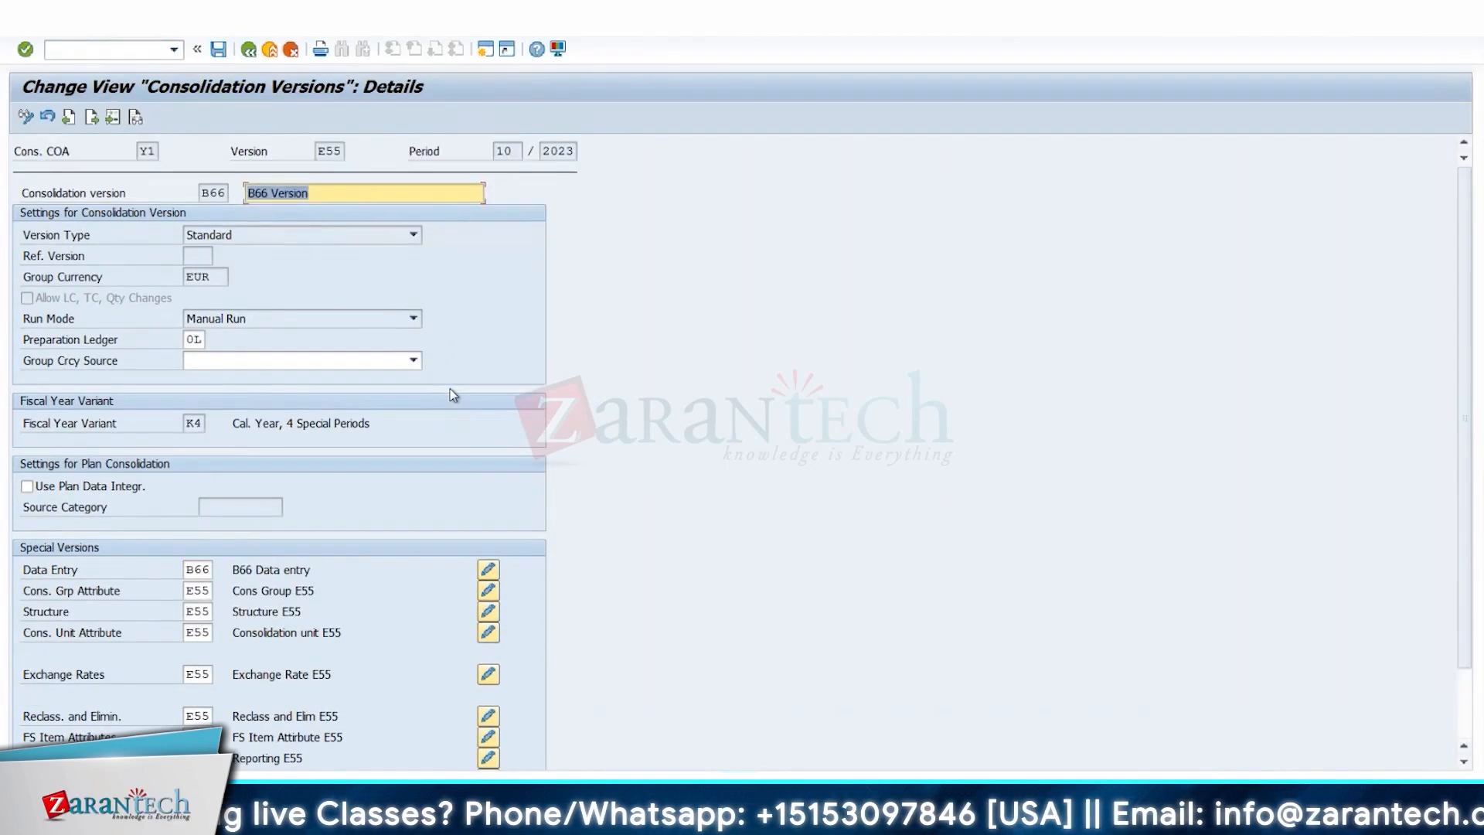
scroll(384, 542, "down", 3)
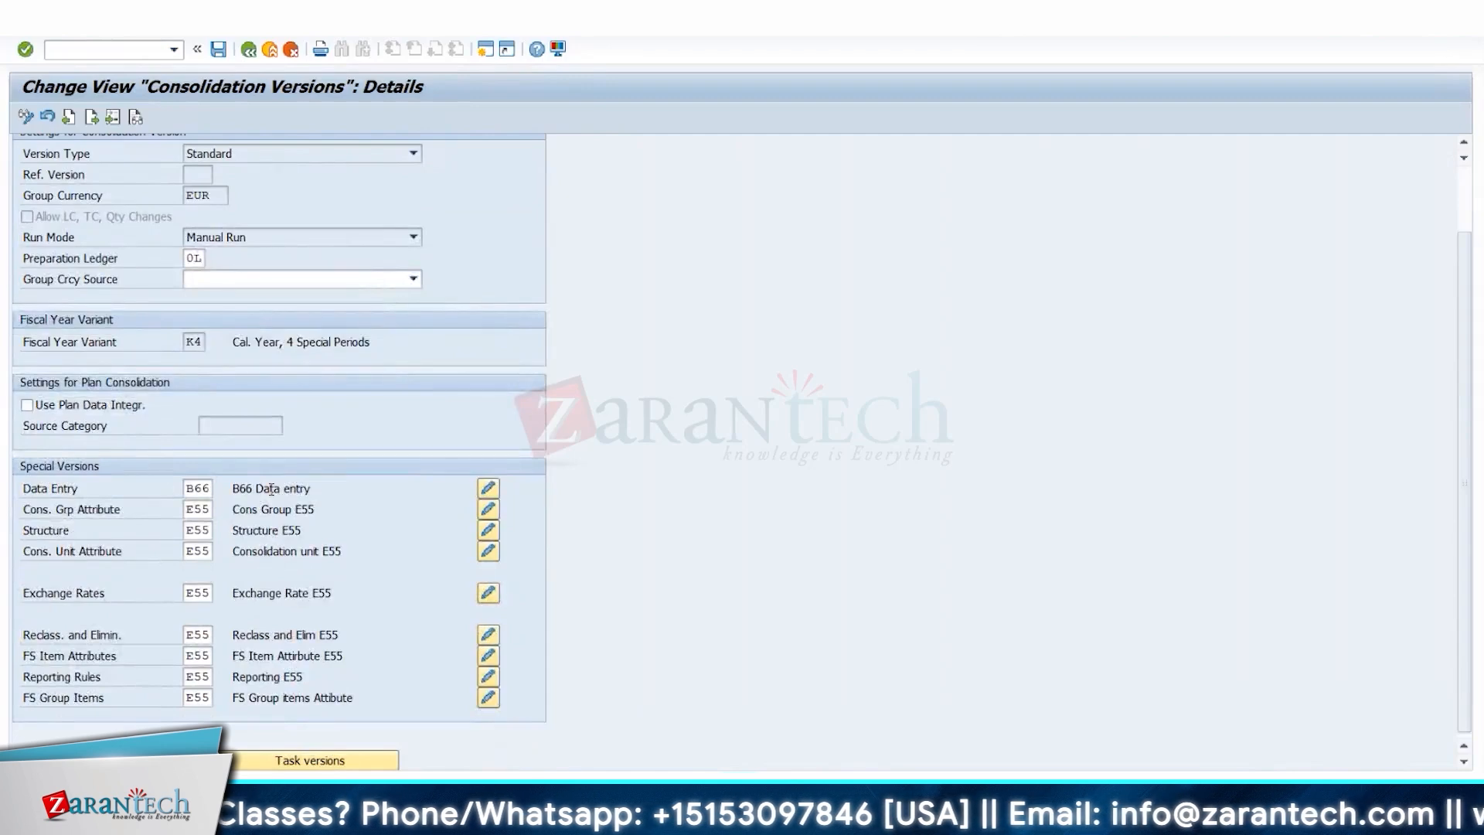
left_click_drag(259, 488, 333, 484)
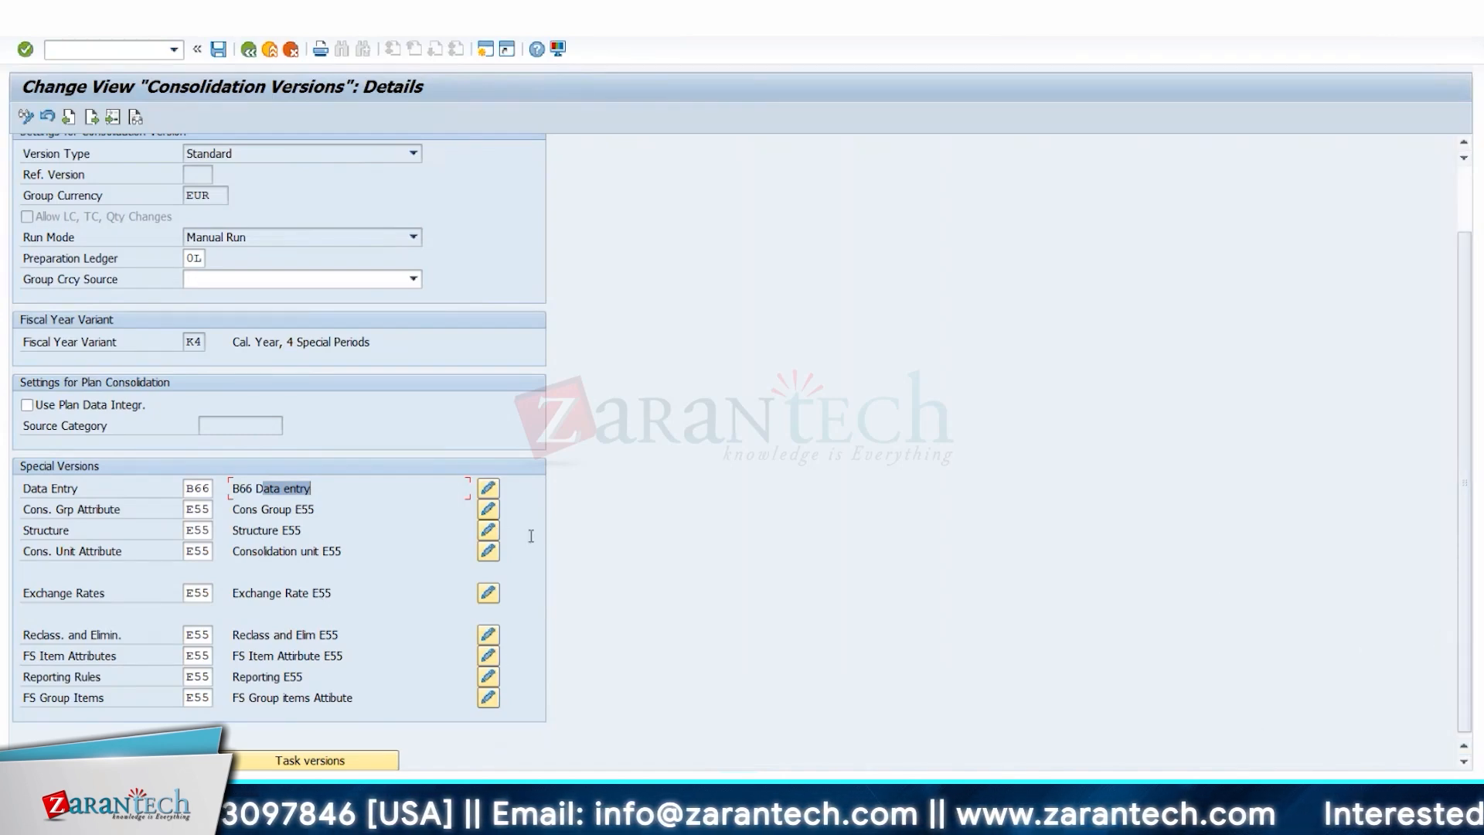
Add a new version B66 to the ledger versions used for the Cons. Grp Attribute special version
left_click(488, 509)
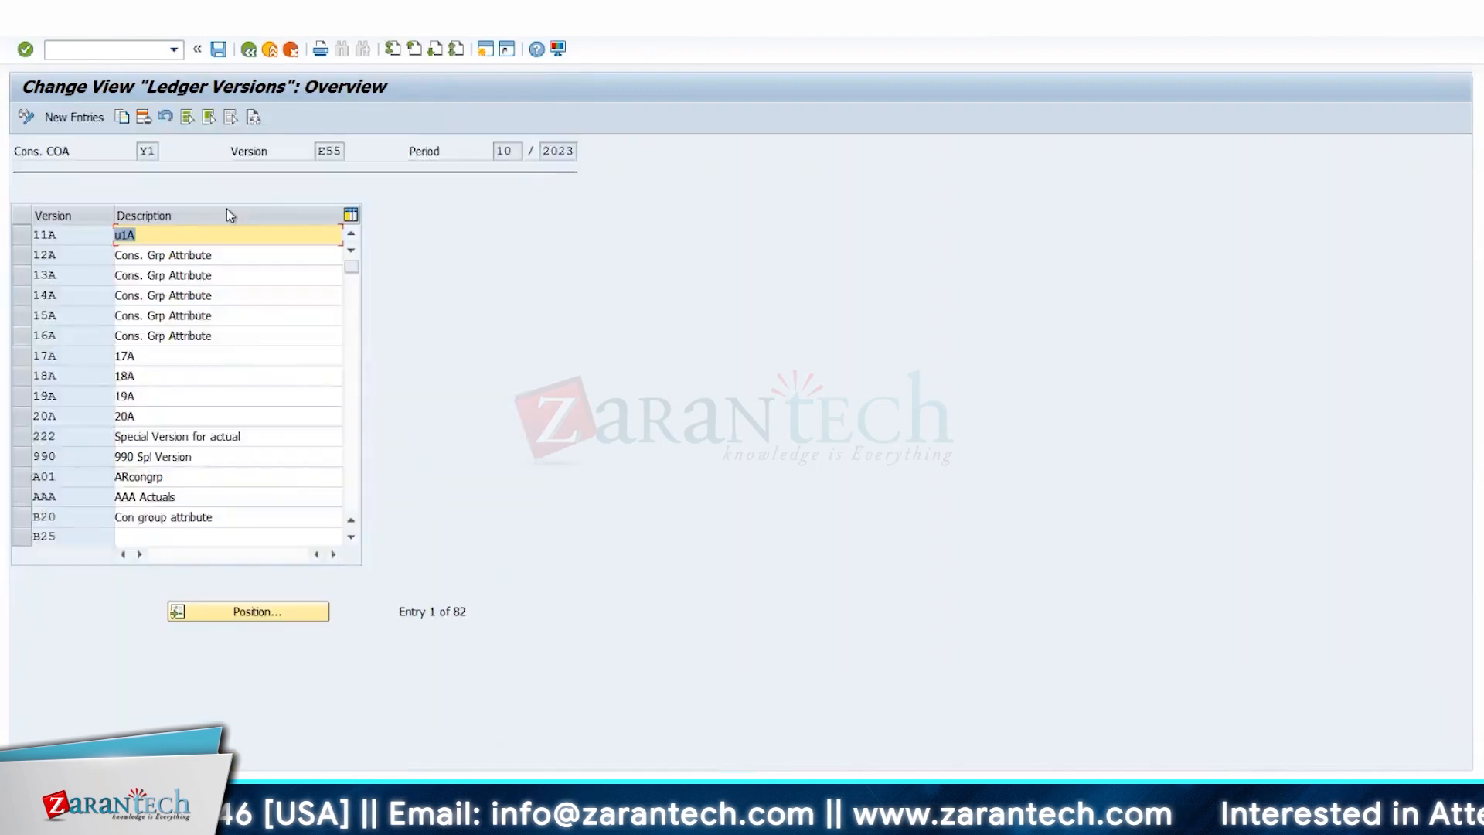
left_click(74, 117)
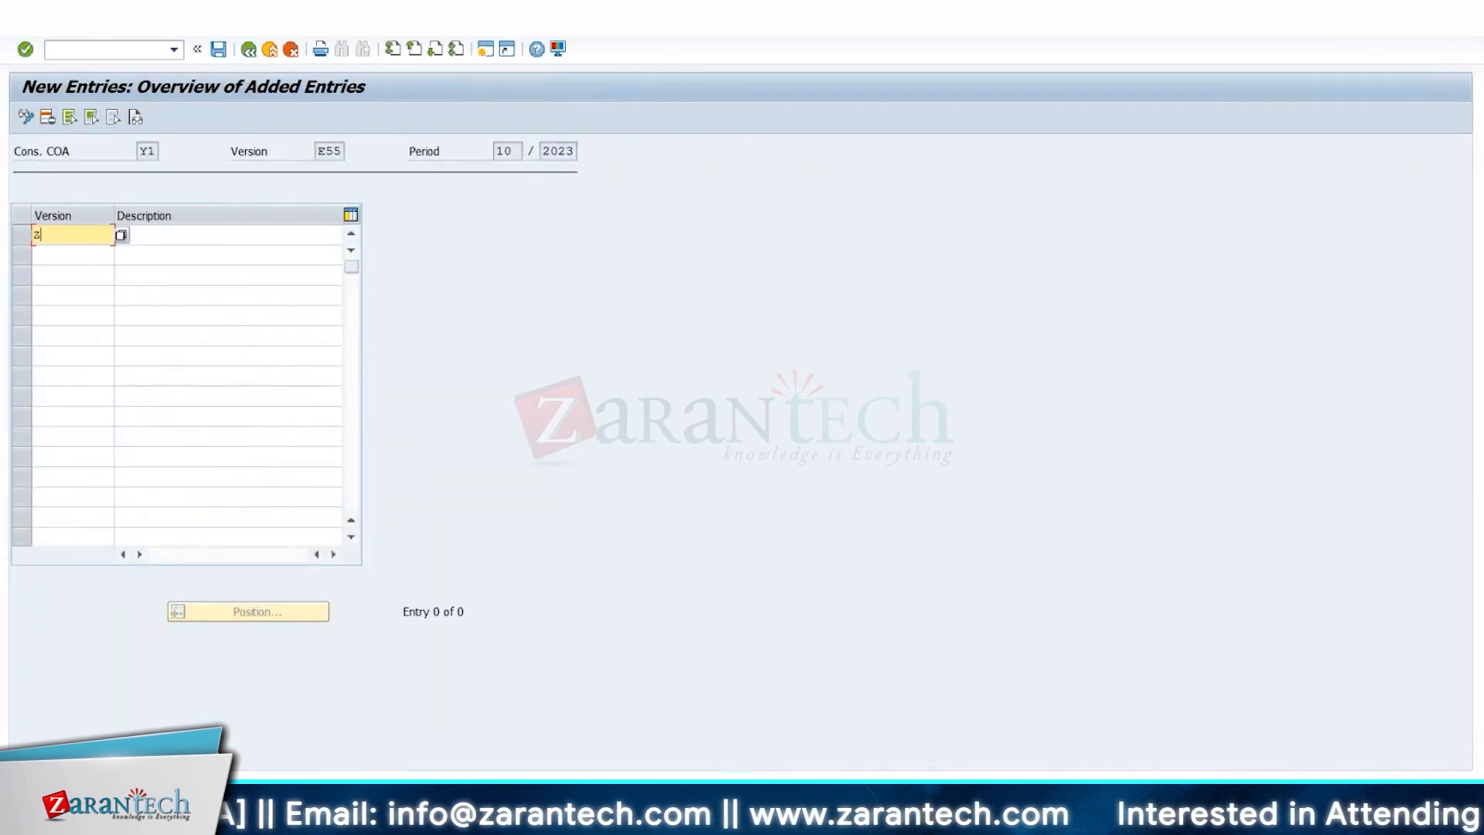
key("BackSpace")
key("BackSpace")
type("B")
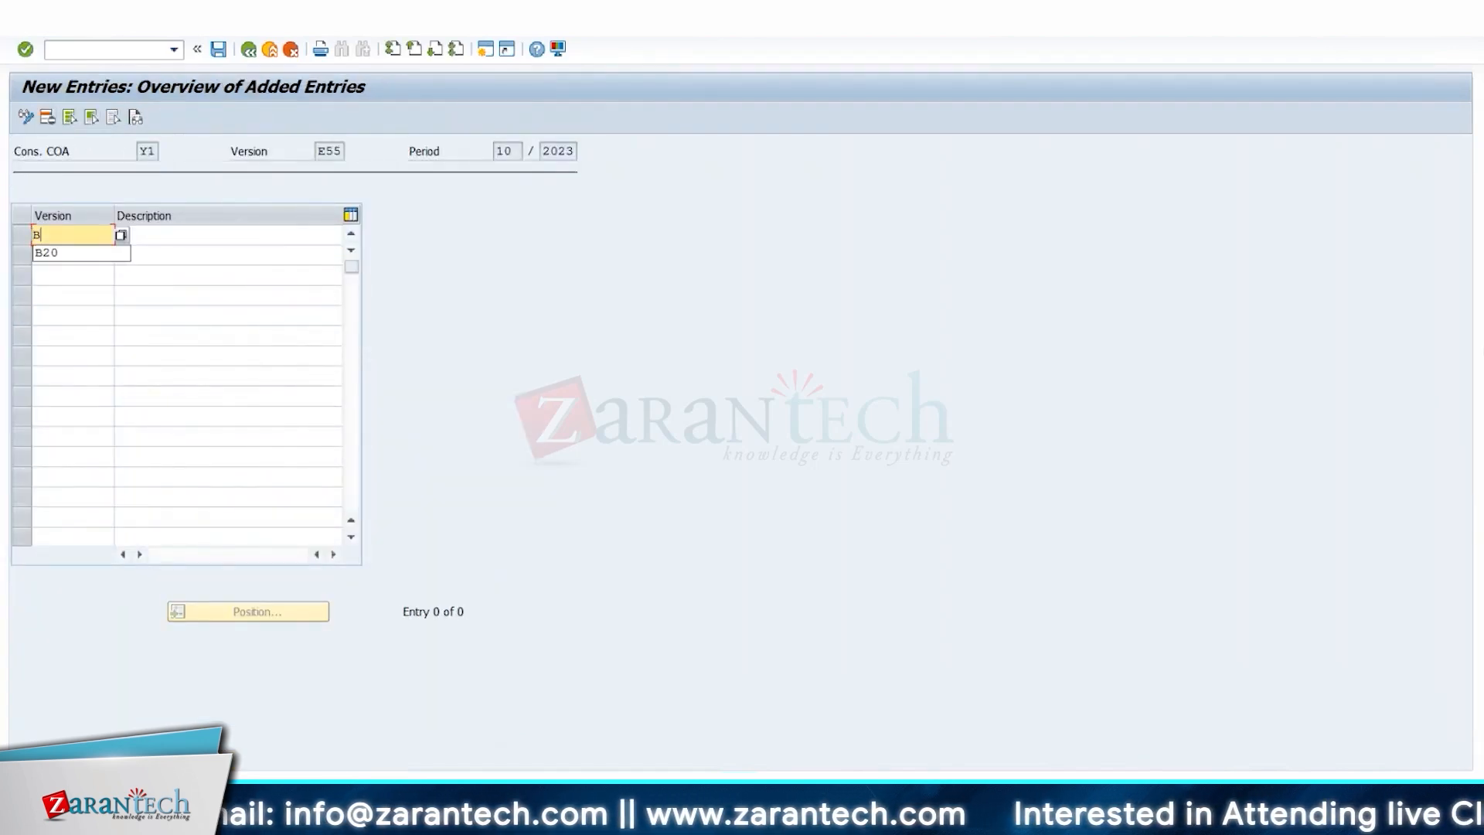
type("66")
key("Tab")
Assign B66 as the Cons. Grp Attribute special version and open its list of versions for editing
left_click_drag(186, 555, 235, 555)
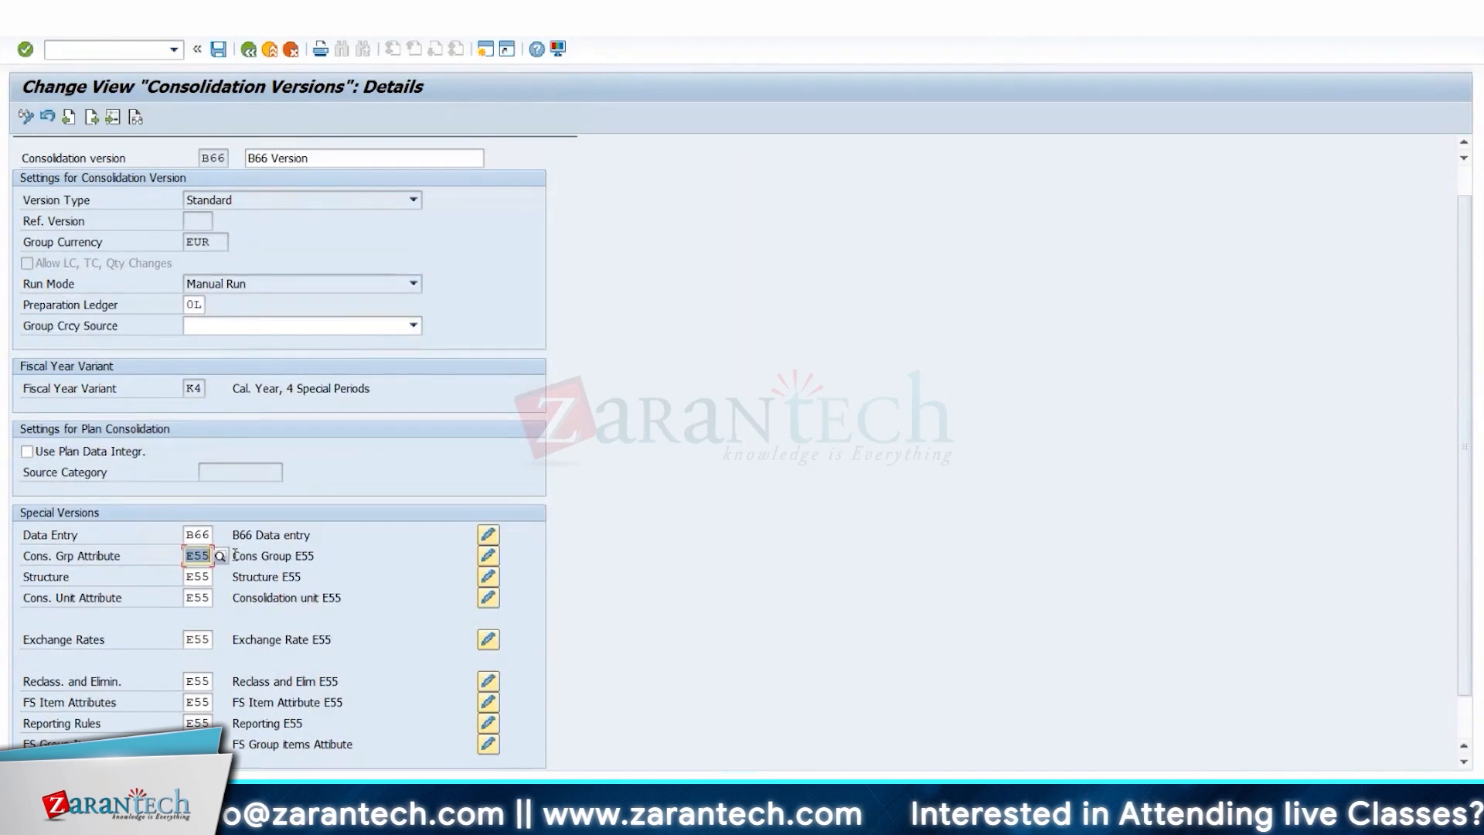
type("B66")
key("Return")
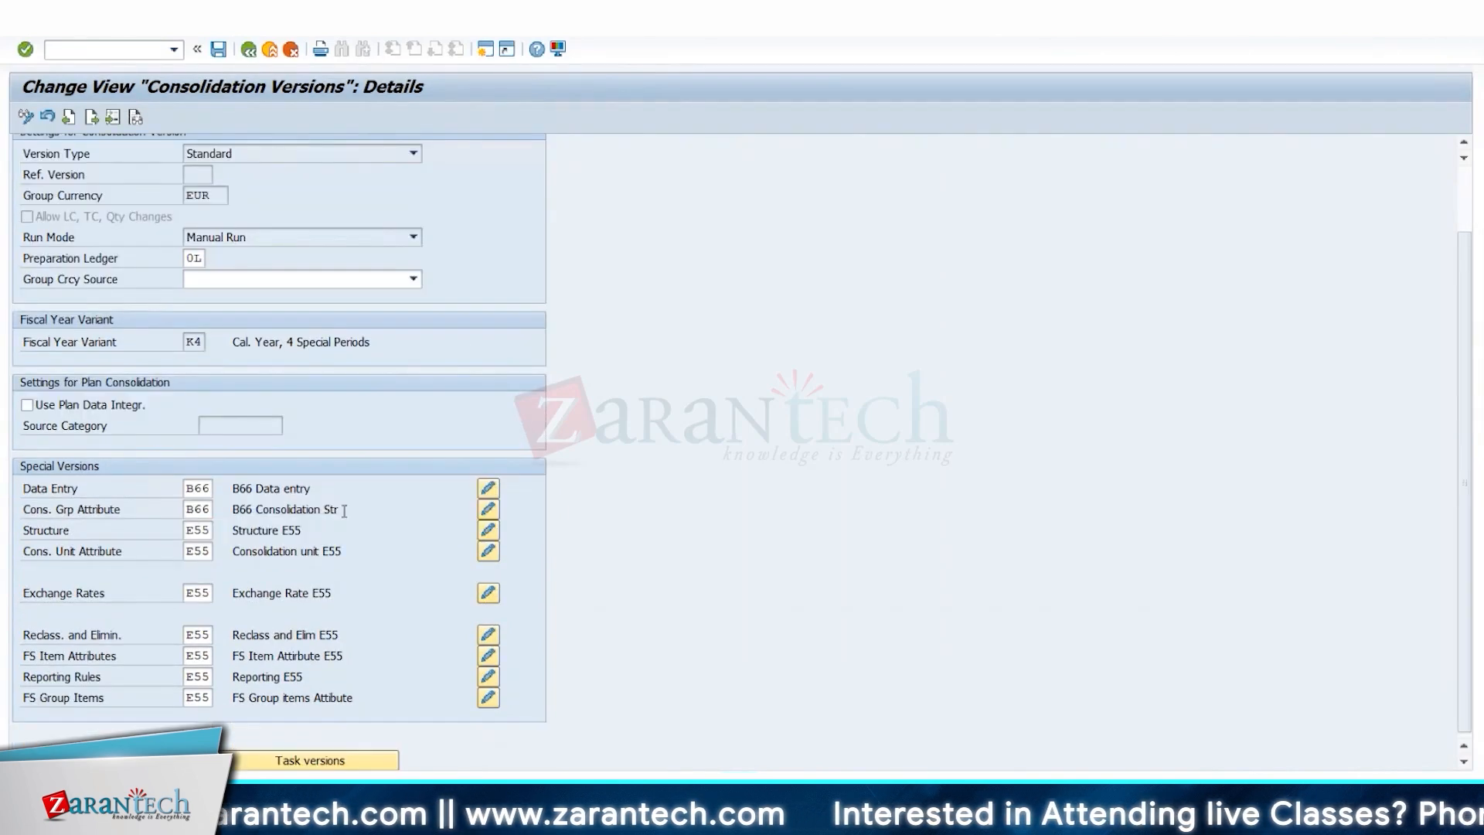
left_click(489, 510)
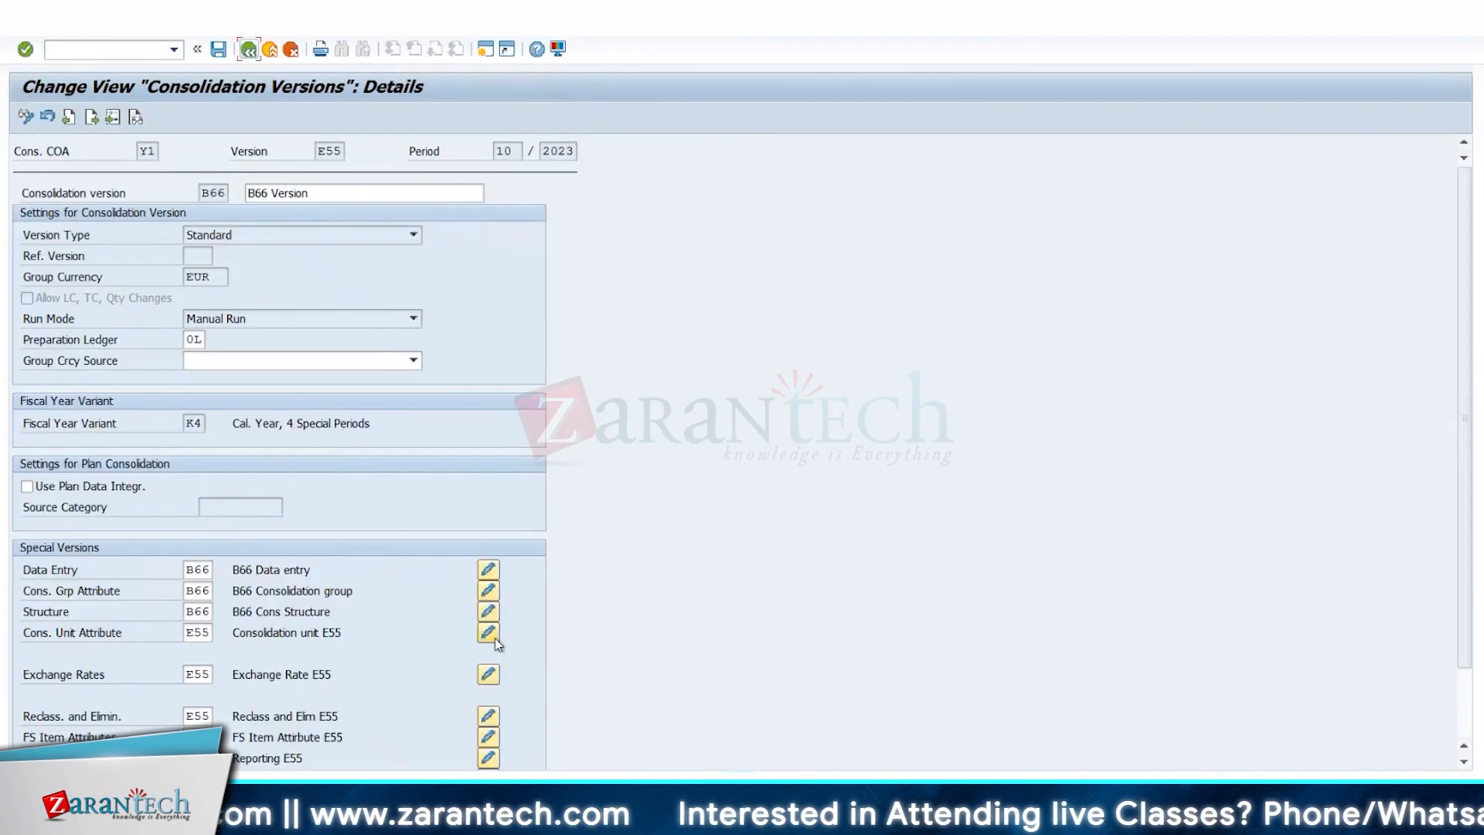
Assign B66 as the Cons. Unit Attribute, Exchange Rates, Reclass. and Elimin., FS Item Attributes and Reporting Rules special versions
left_click(493, 635)
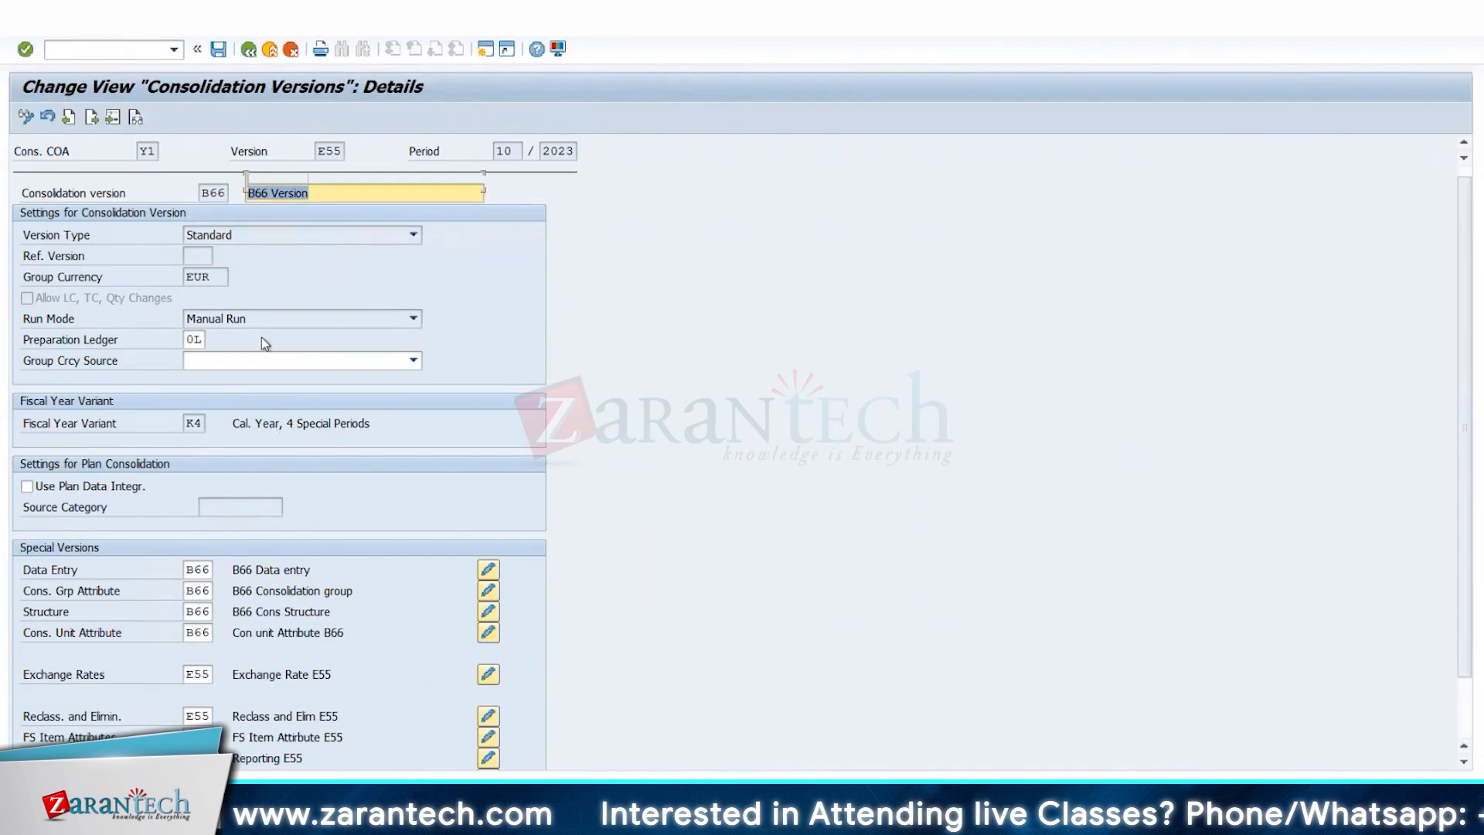
scroll(270, 387, "down", 3)
left_click(197, 590)
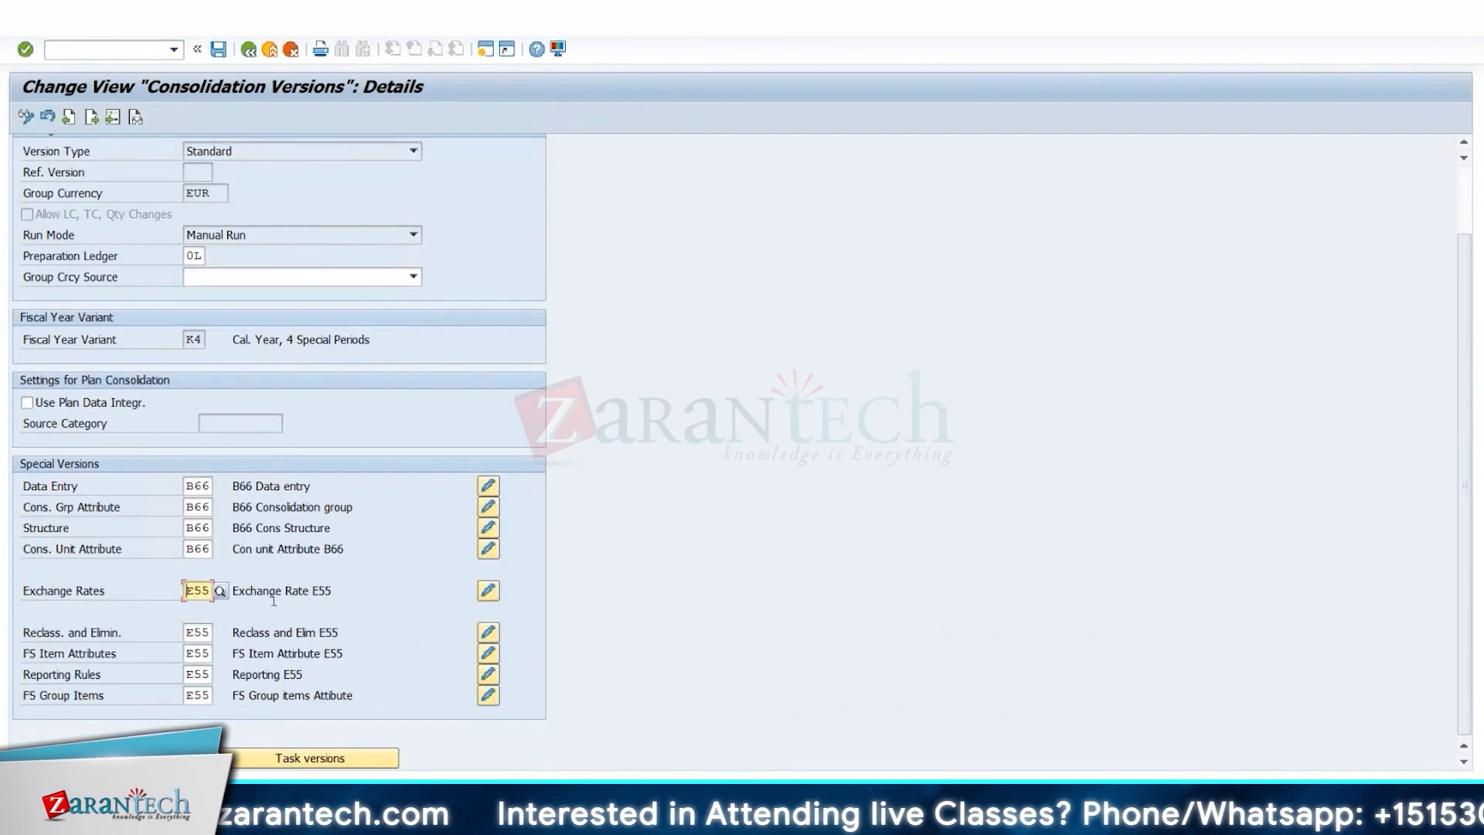
type("B66")
key("Return")
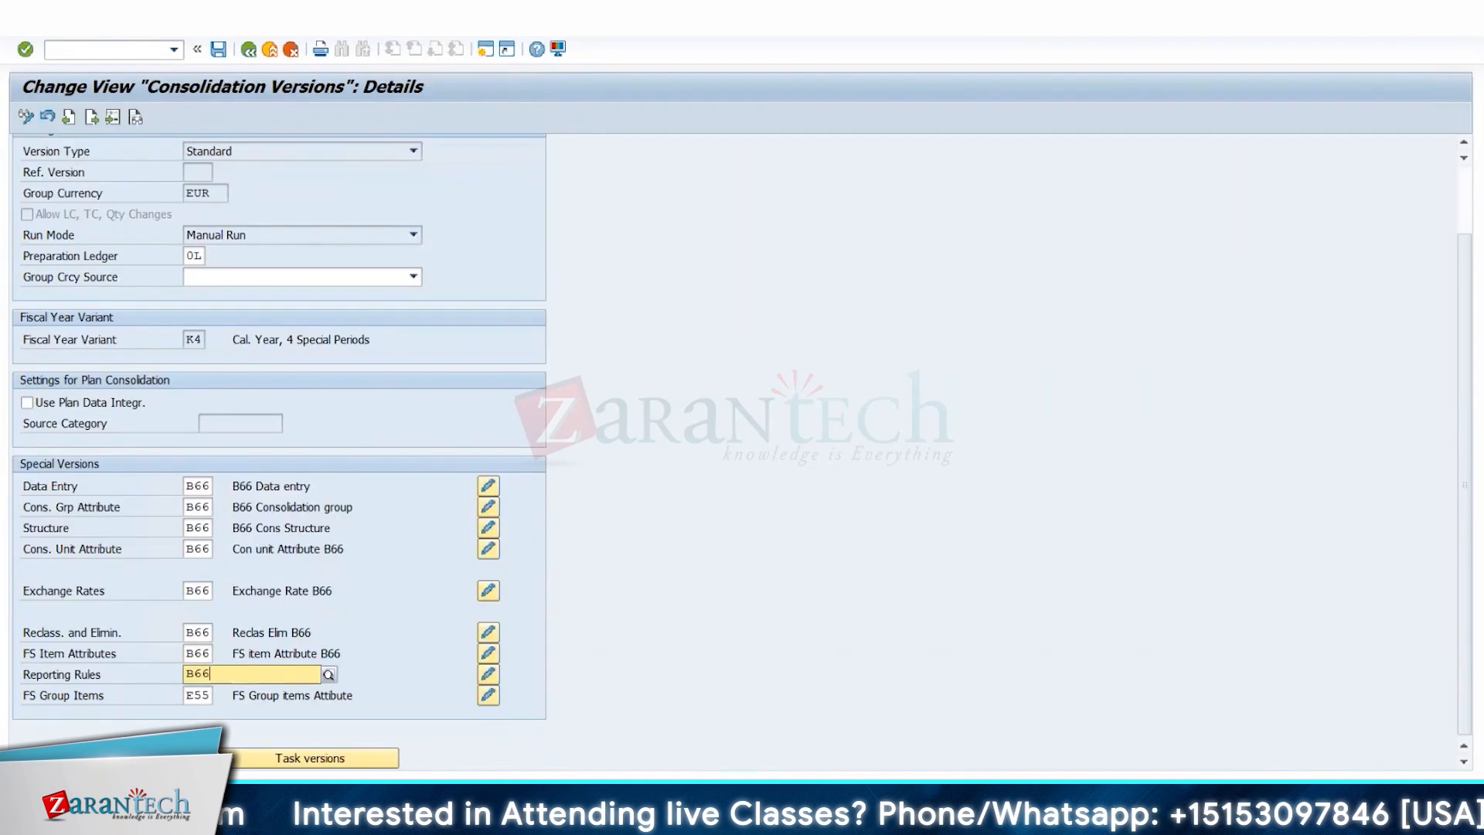
key("Return")
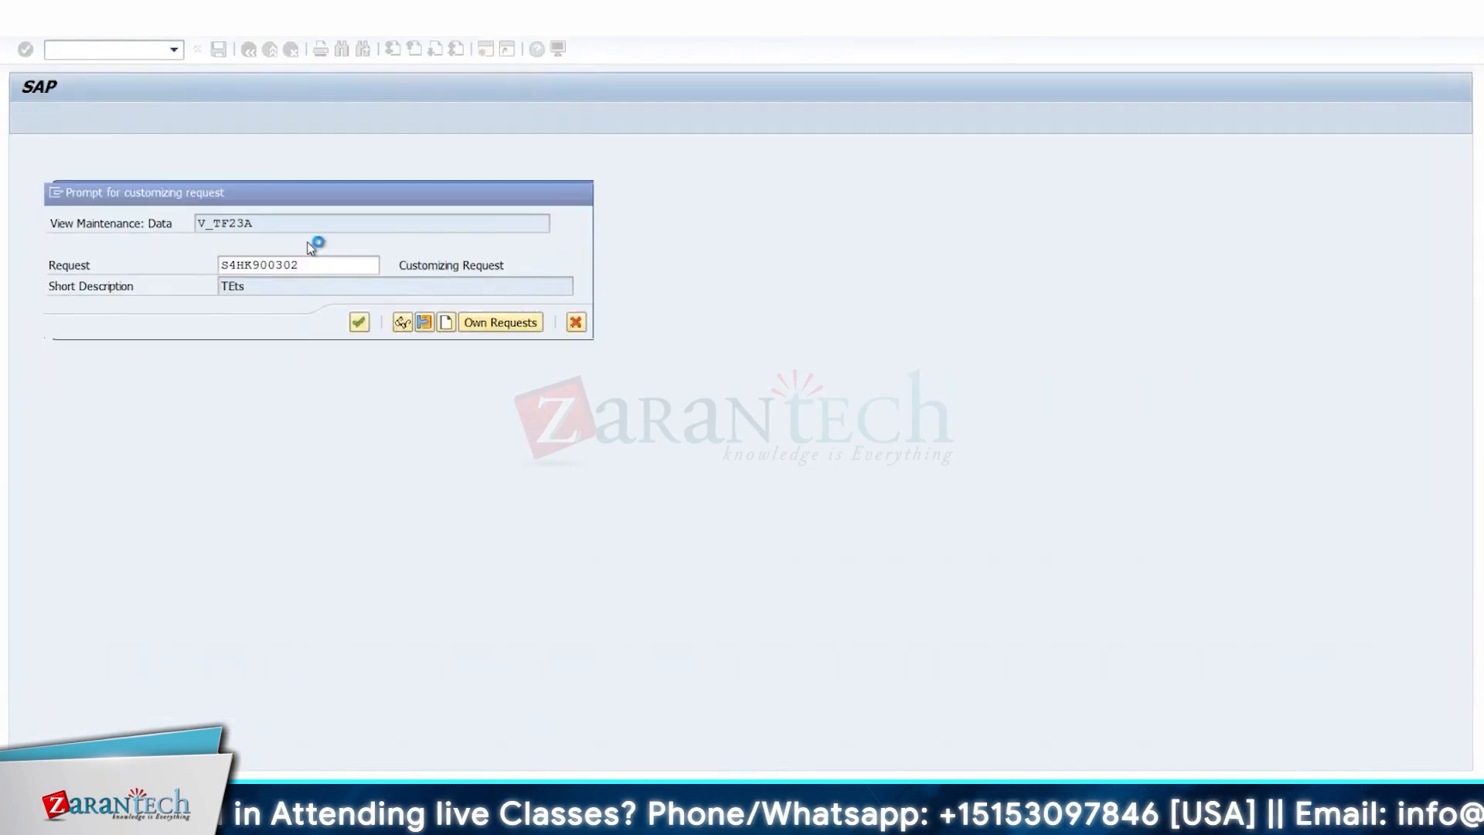
Save the new FS group items version B66 with the proposed customizing request and return to the version details
key("Return")
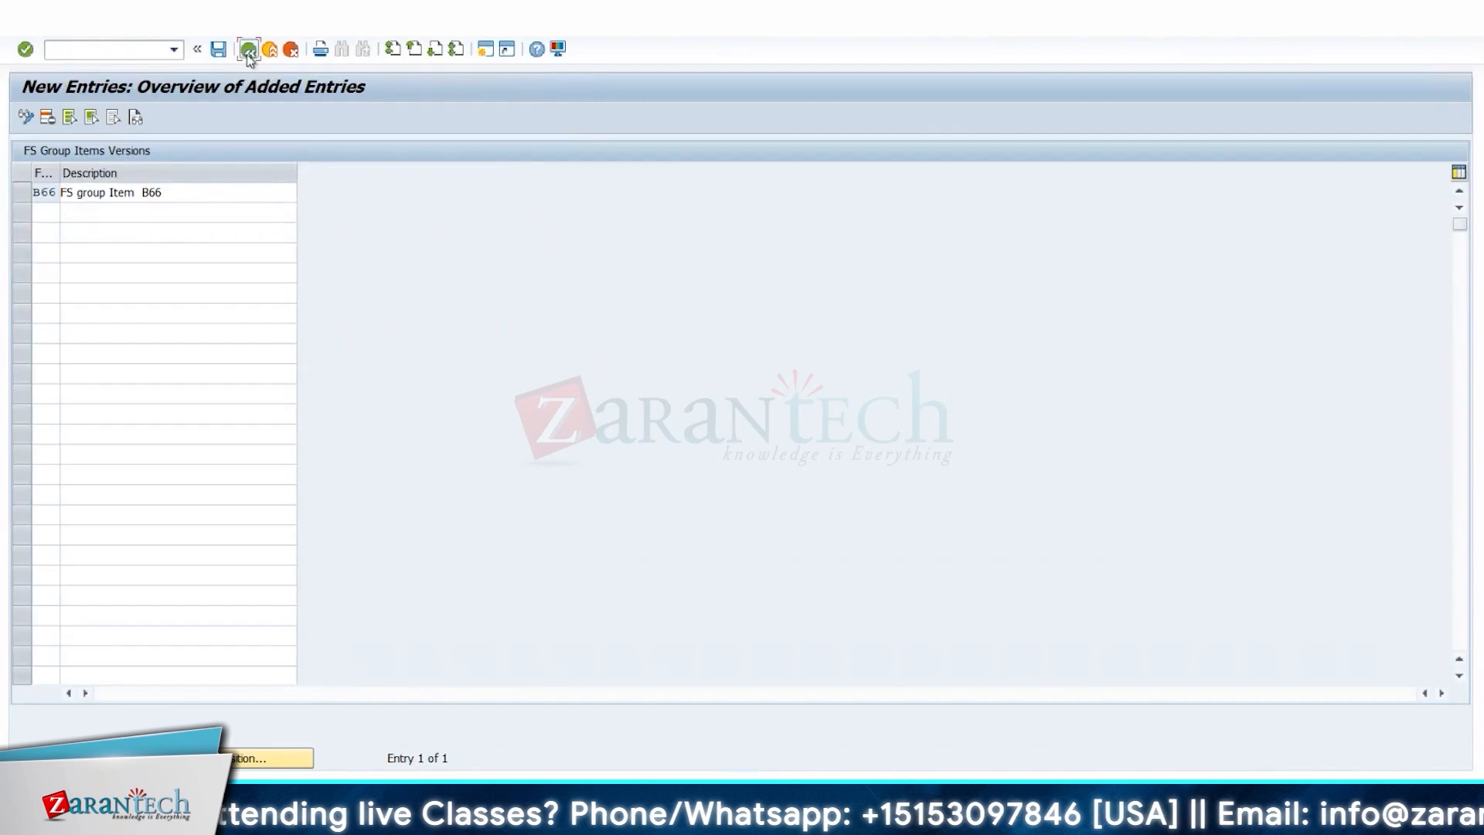
left_click(248, 51)
left_click(248, 51)
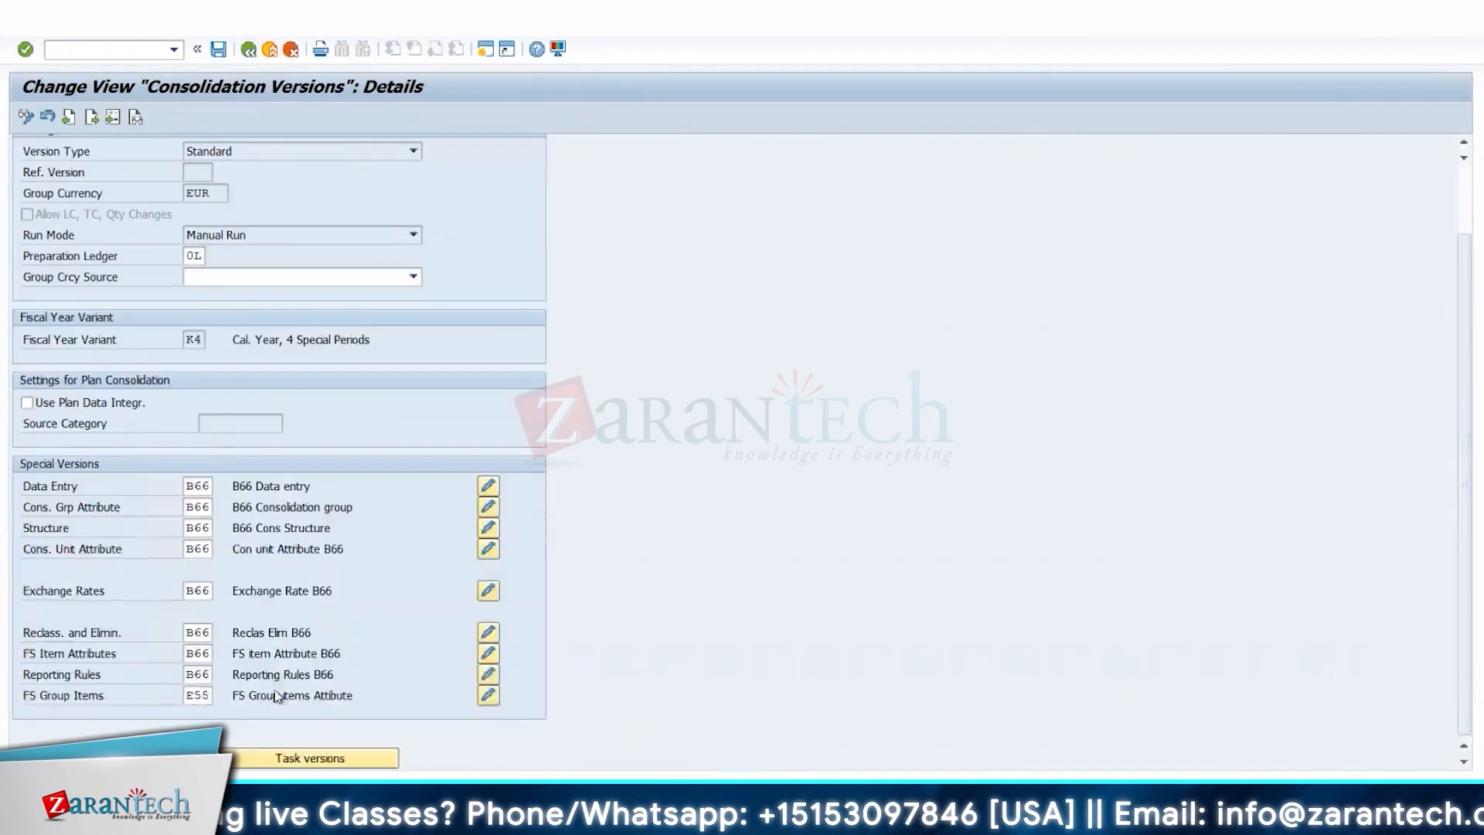
Assign B66 as the FS Group Items special version and save consolidation version B66
double_click(196, 695)
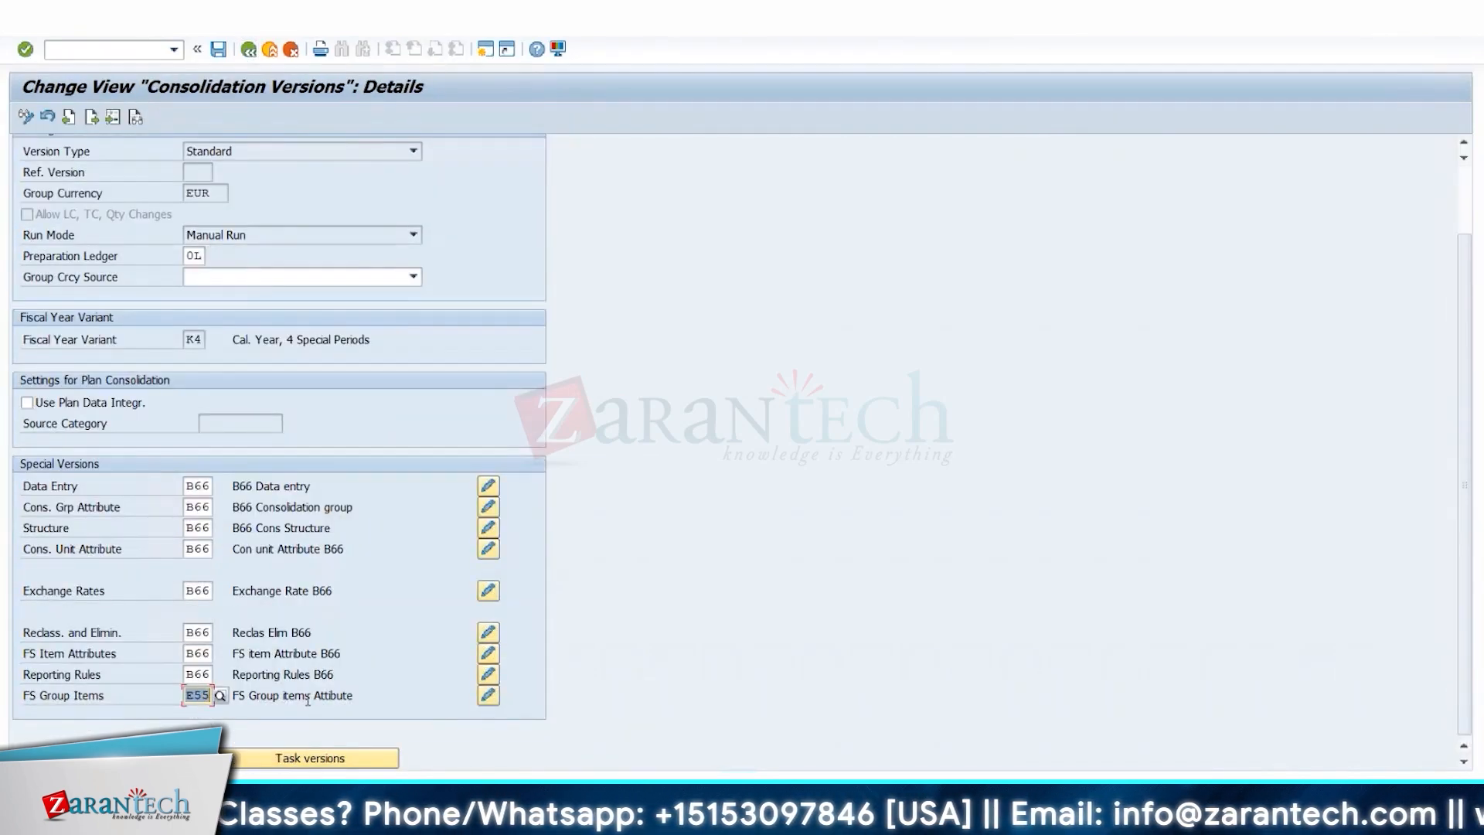
type("B666")
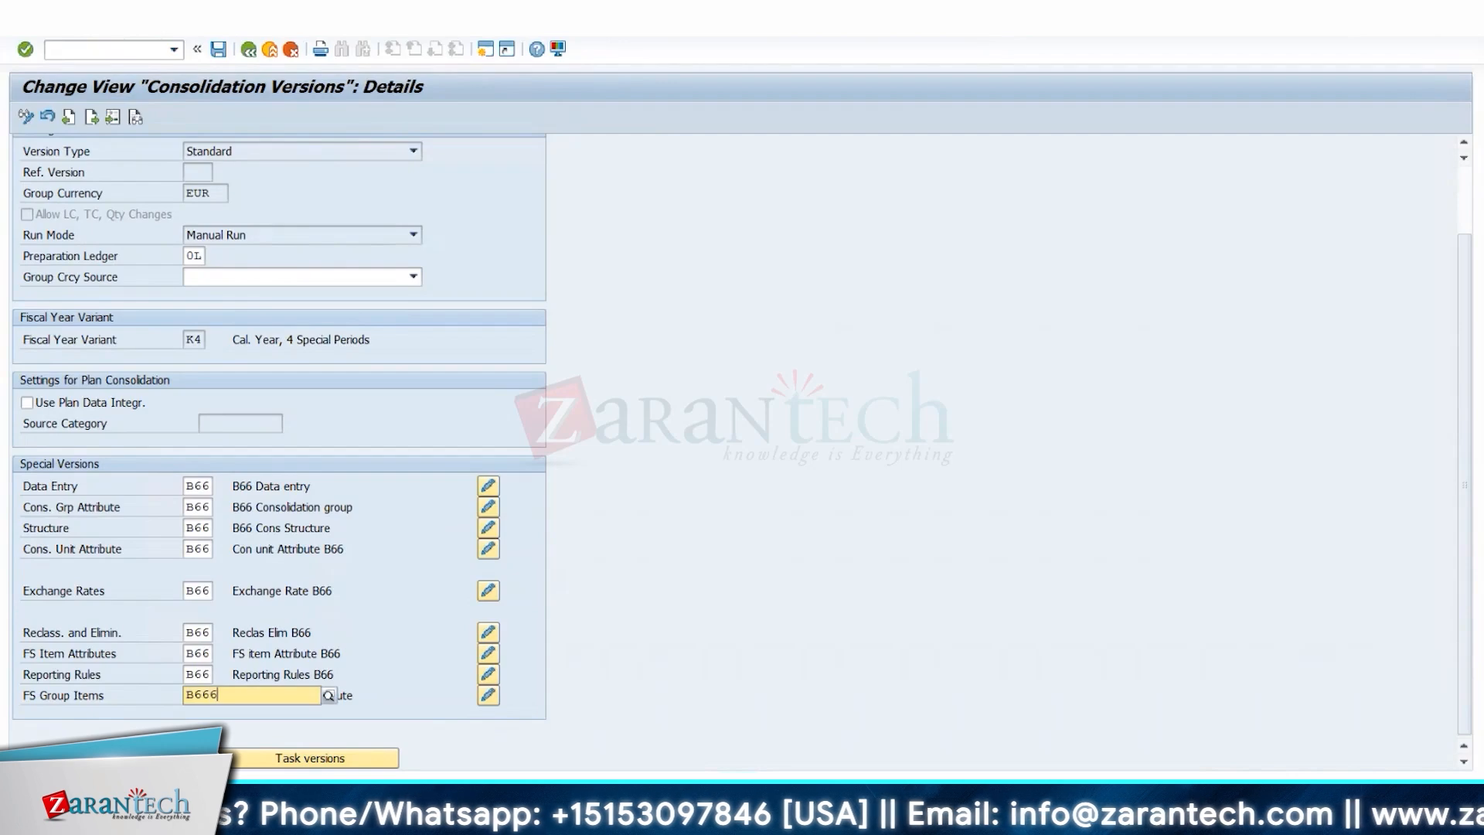
key("BackSpace")
key("Return")
scroll(298, 694, "up", 2)
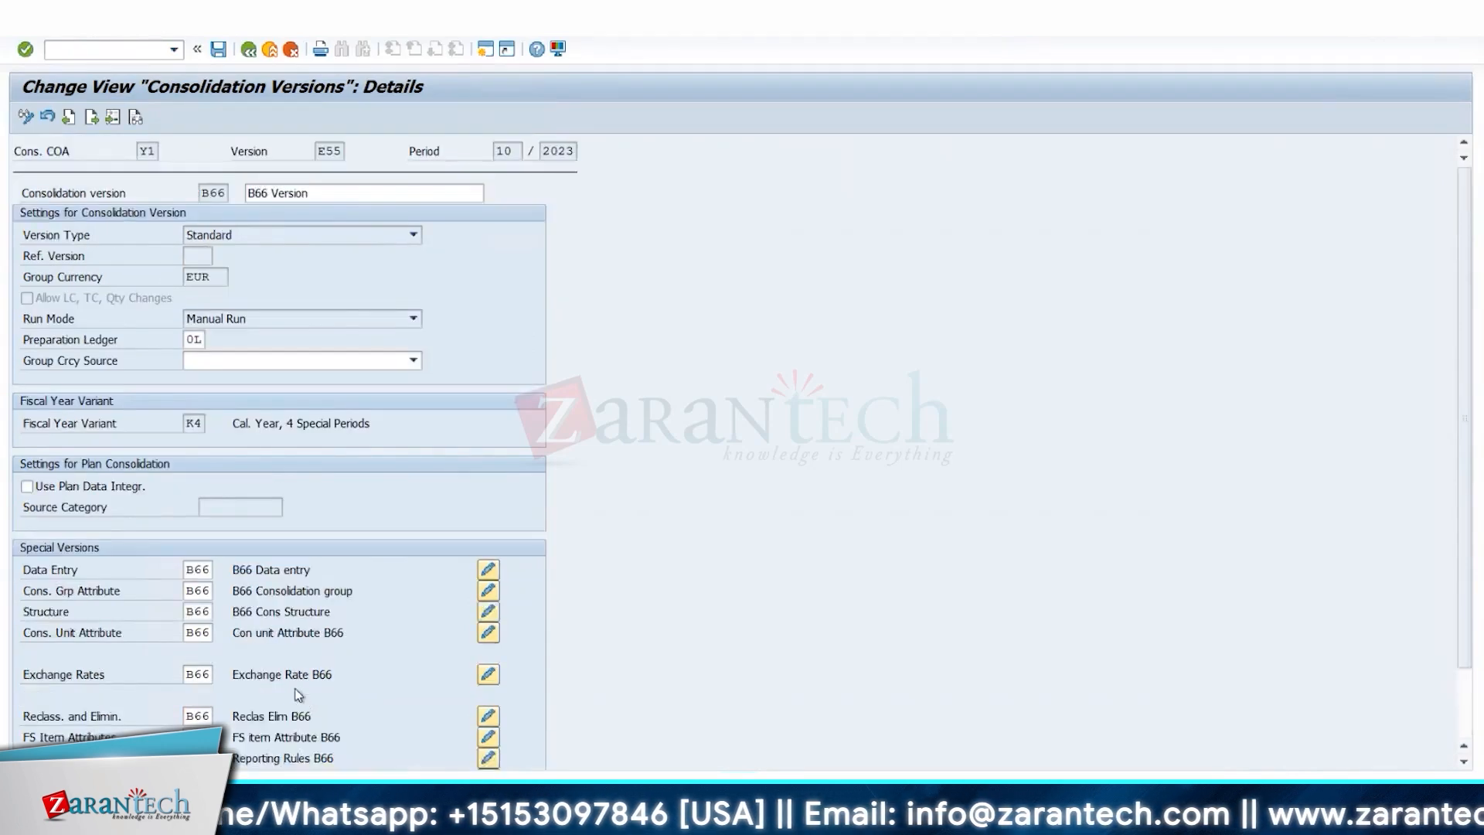
key("ctrl+s")
key("Return")
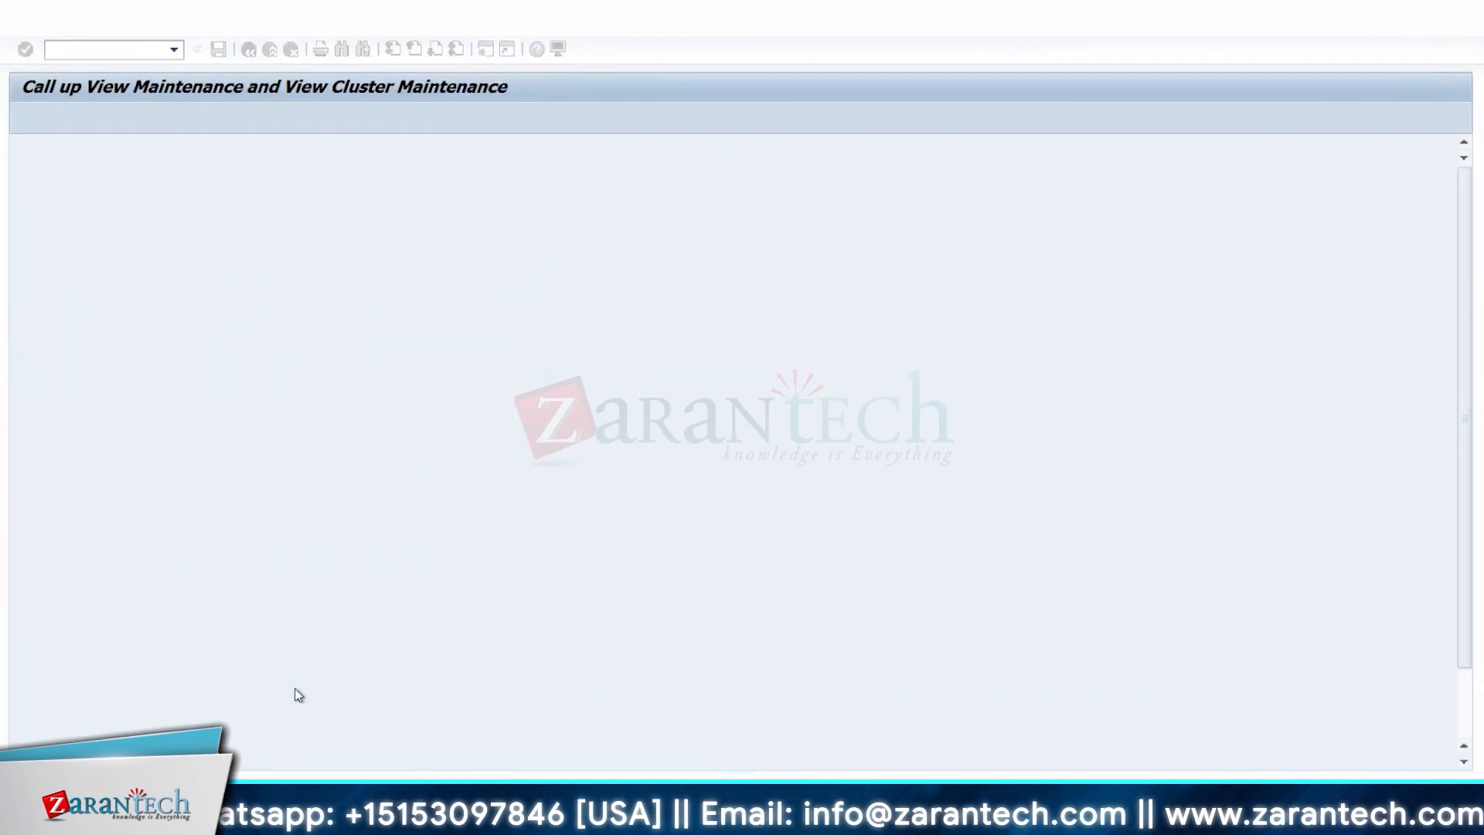
Open the Create Version from Reference Version activity in the master data configuration of SAP S/4HANA for Group Reporting
scroll(198, 474, "down", 2)
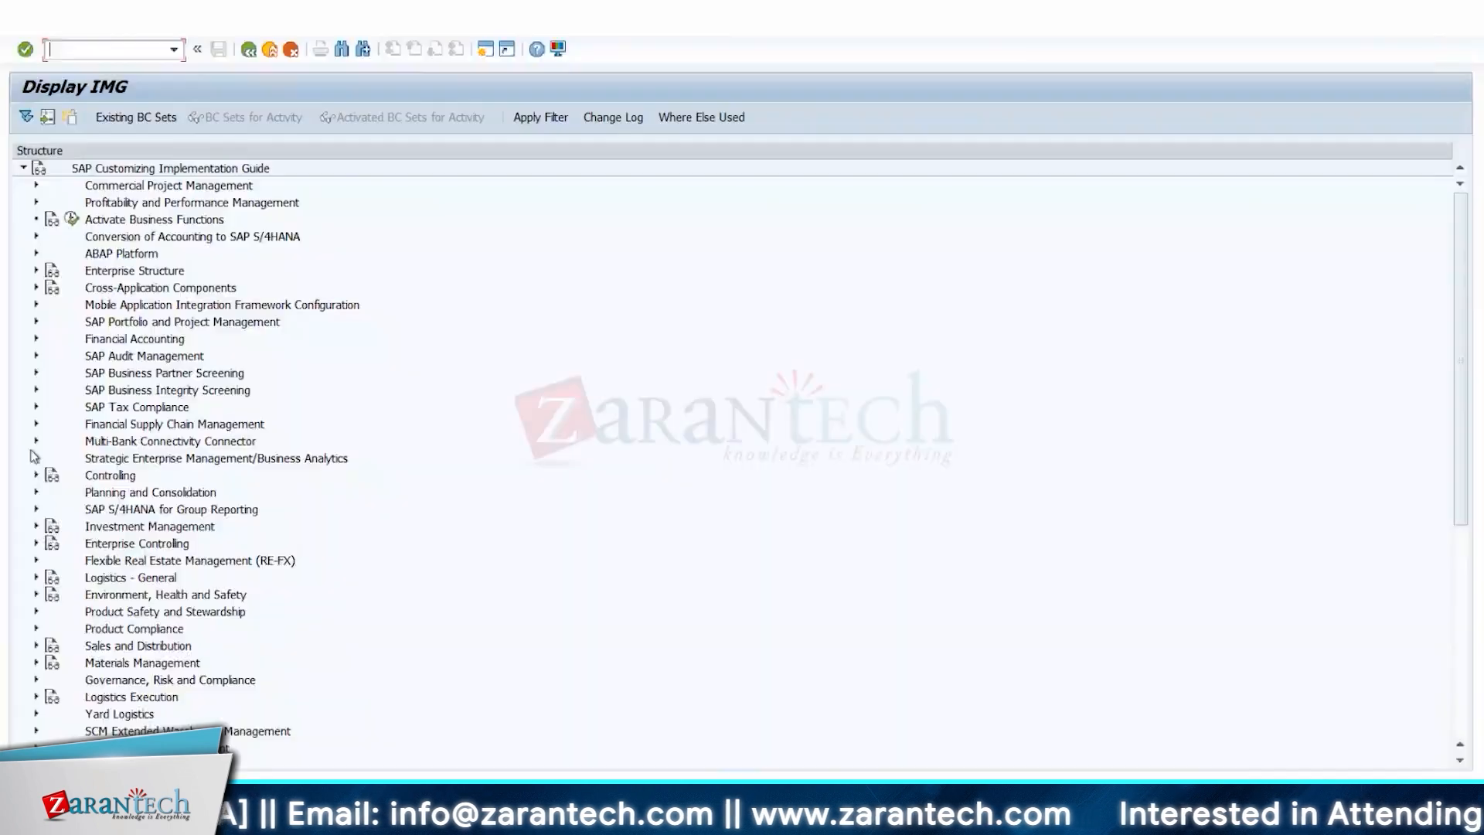
scroll(109, 463, "down", 1)
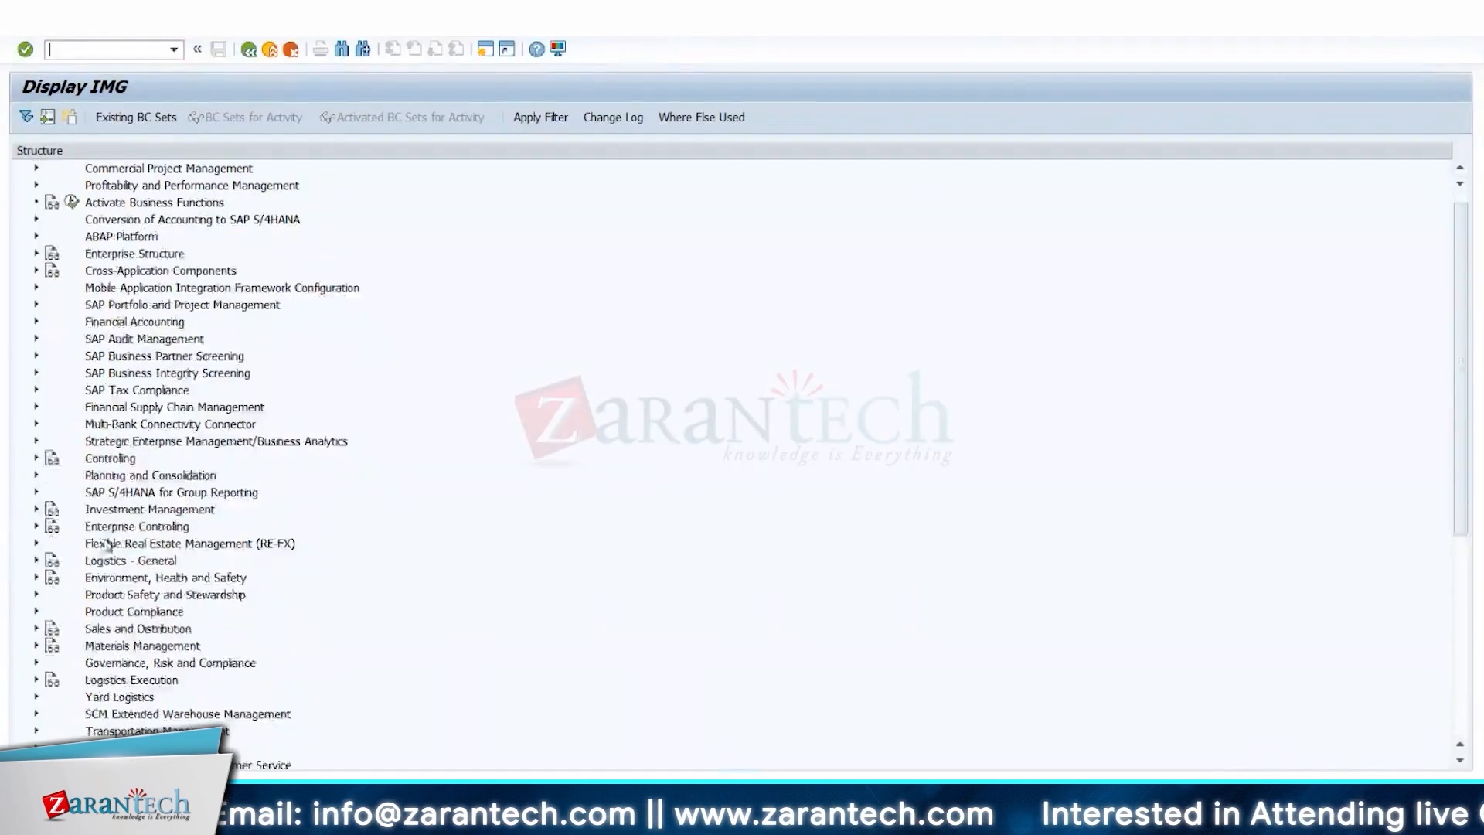
left_click(37, 494)
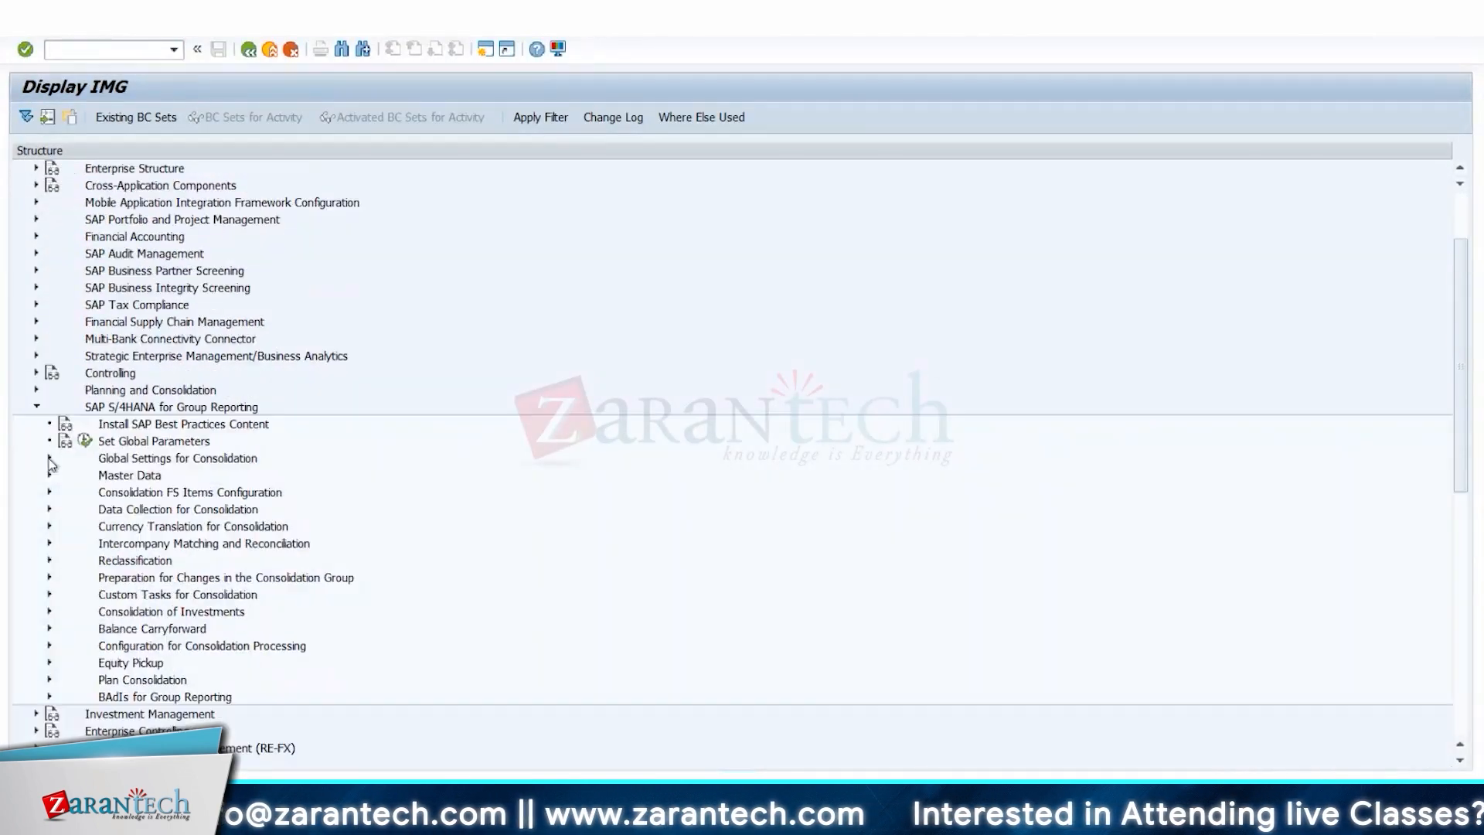
left_click(49, 476)
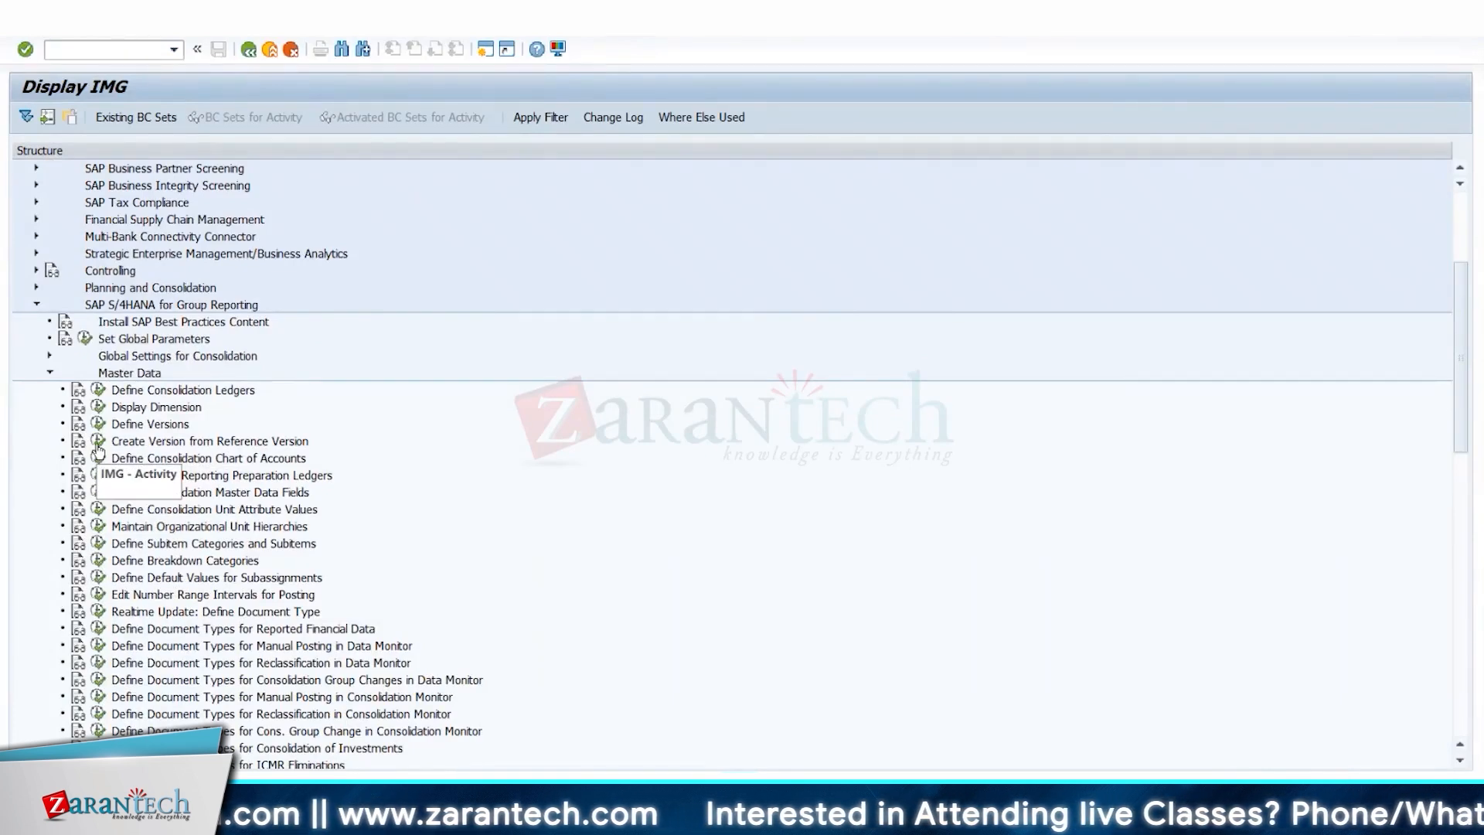
left_click(99, 442)
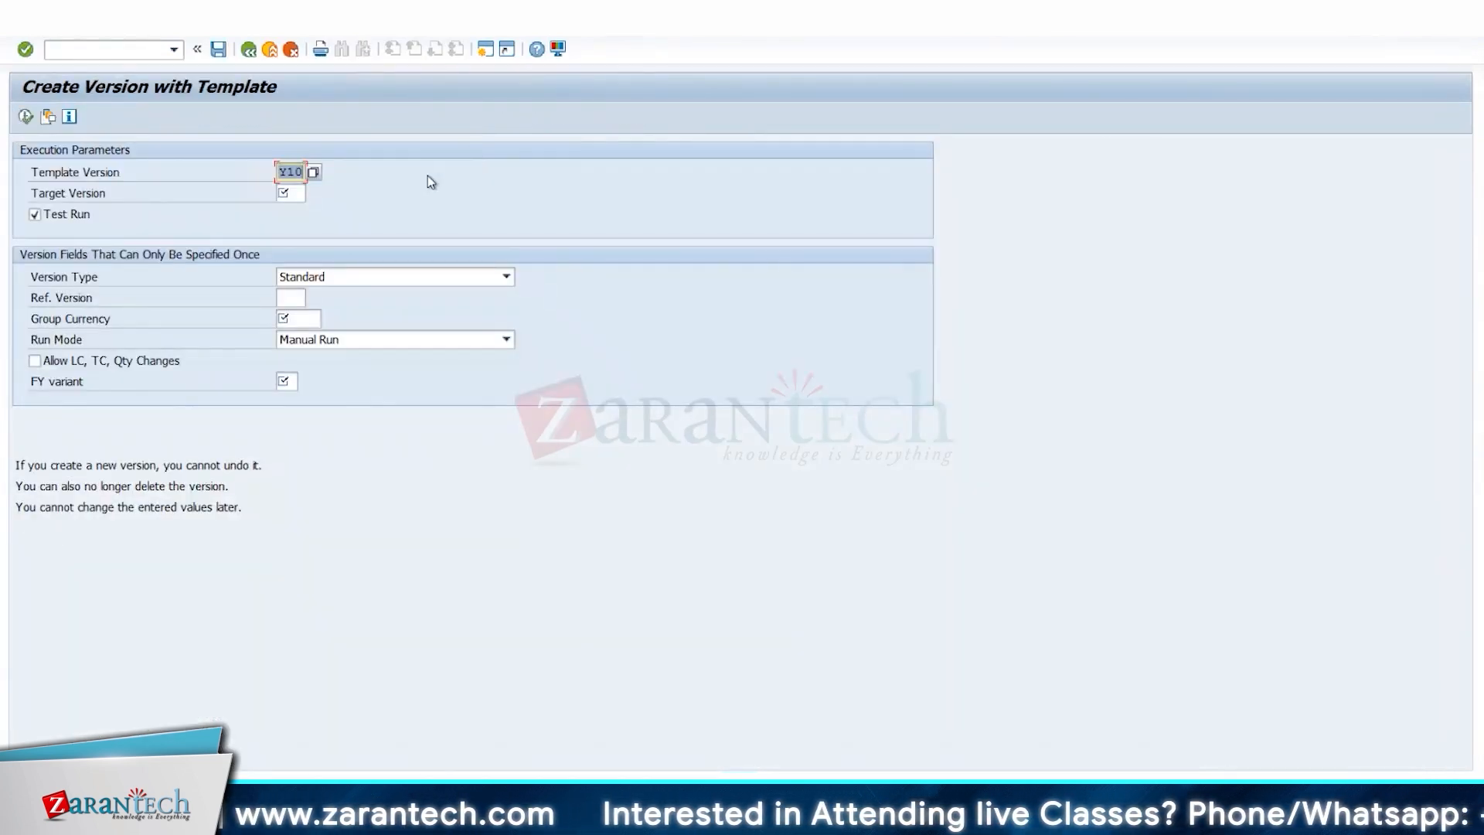
Set the template version to B66 and the target version to B67
type("B55")
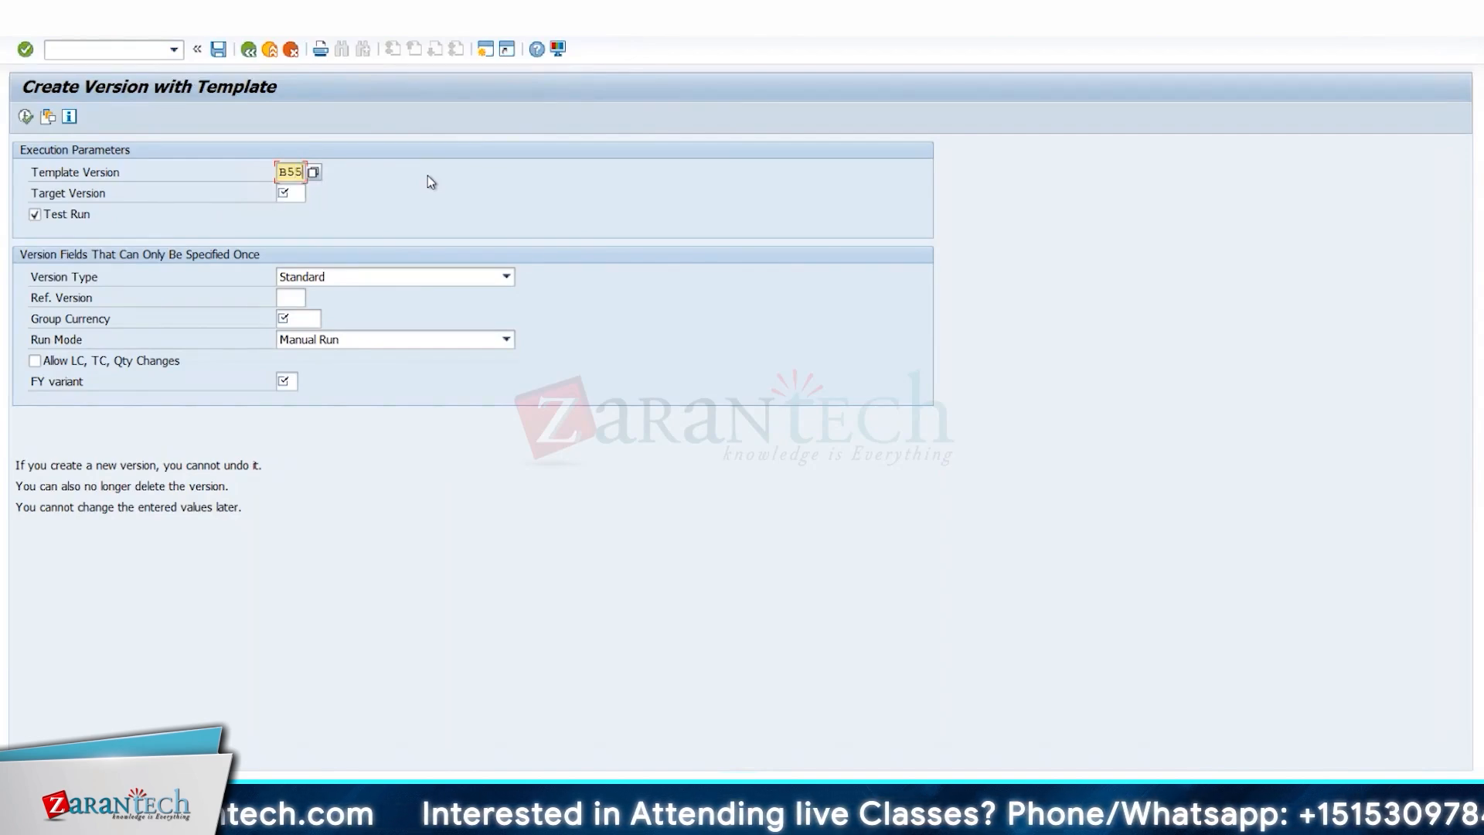
key("Tab")
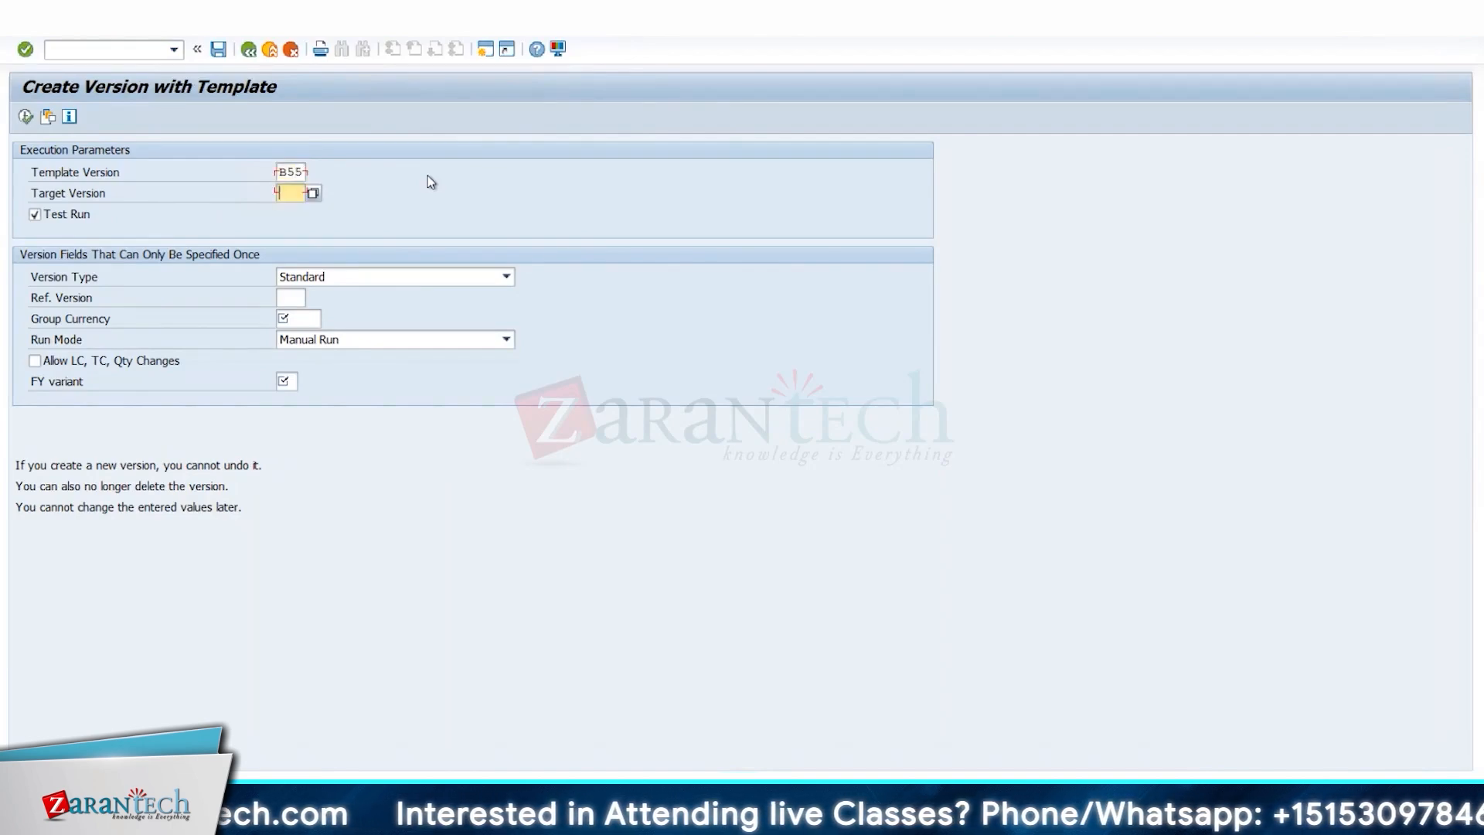
type("B56")
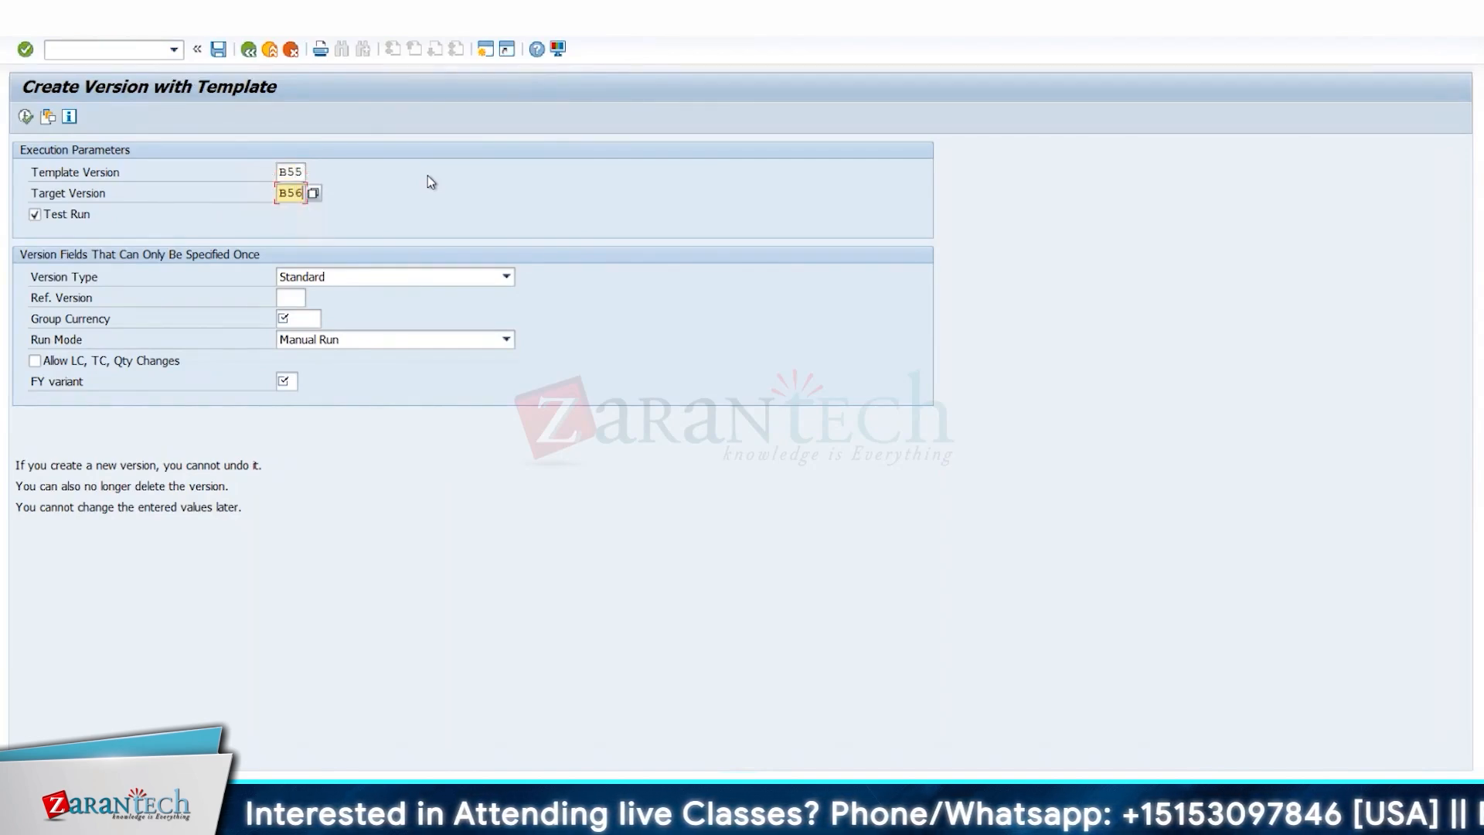
left_click(364, 276)
left_click(291, 174)
left_click_drag(289, 173, 335, 180)
type("66")
key("Tab")
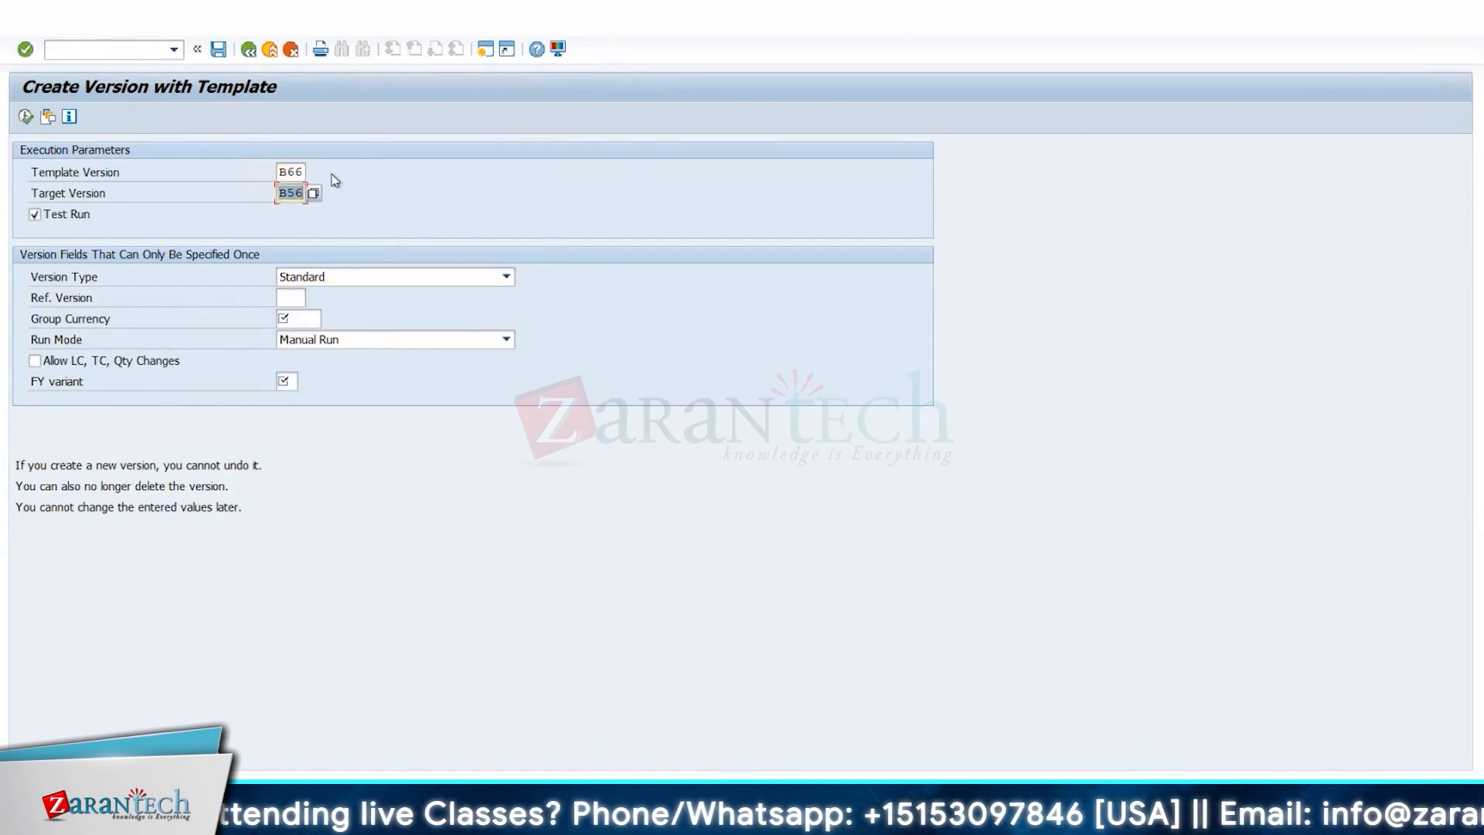
type("B67")
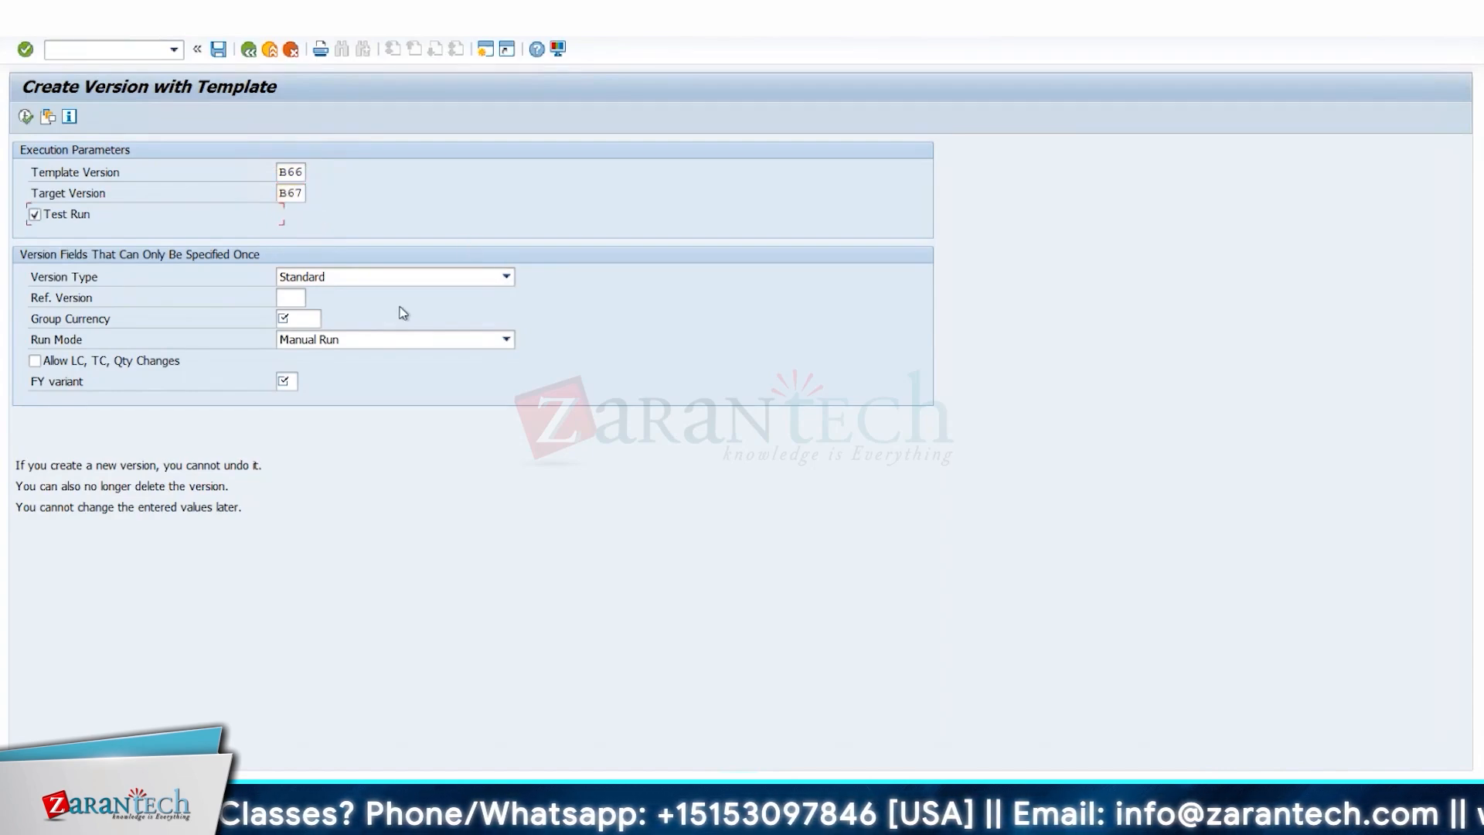
Set the version type to Group Currency Extension and the group currency to SAR
left_click(407, 281)
left_click(409, 285)
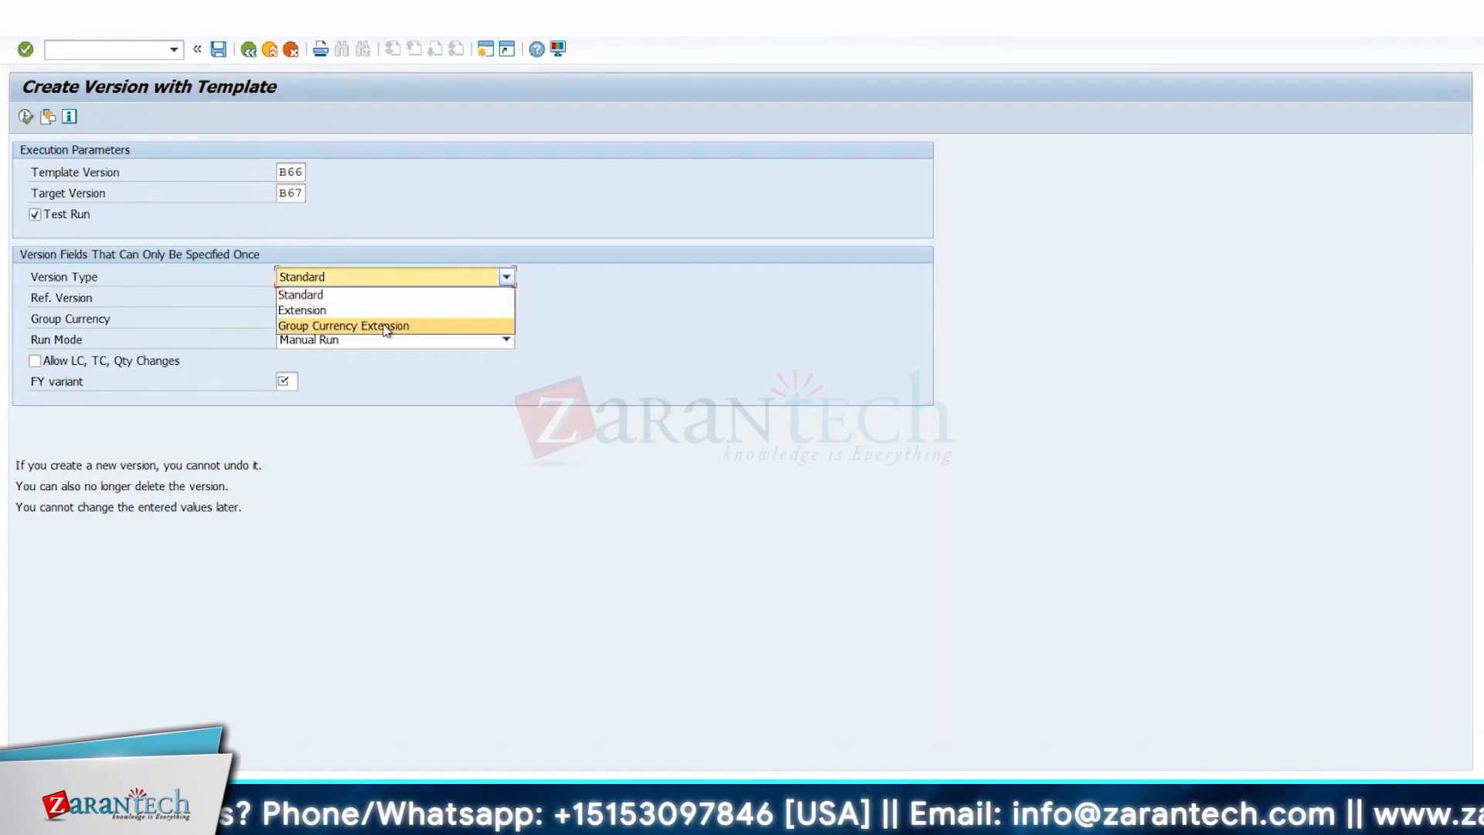
left_click(373, 325)
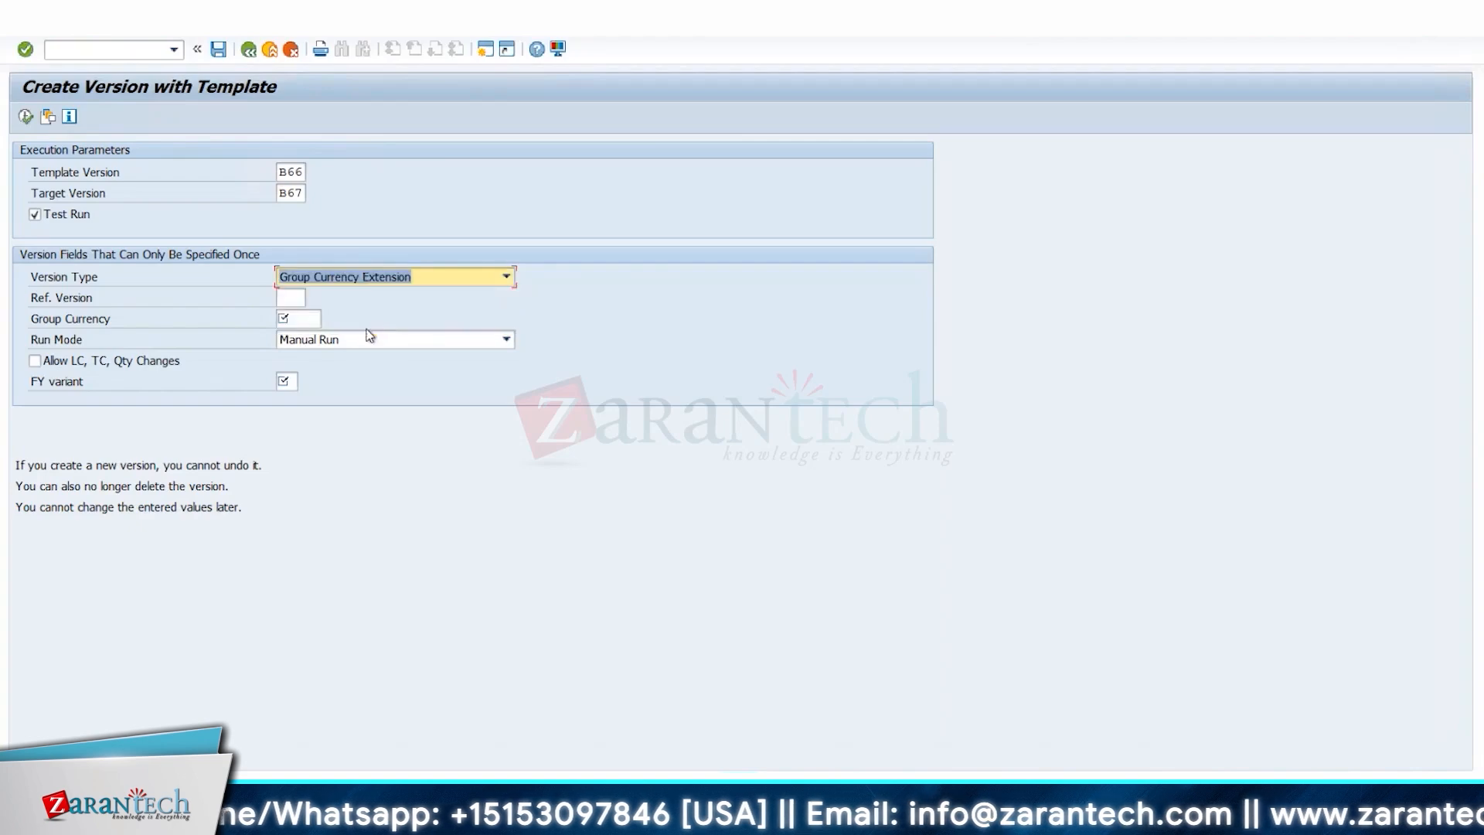
left_click(295, 319)
type("SAR")
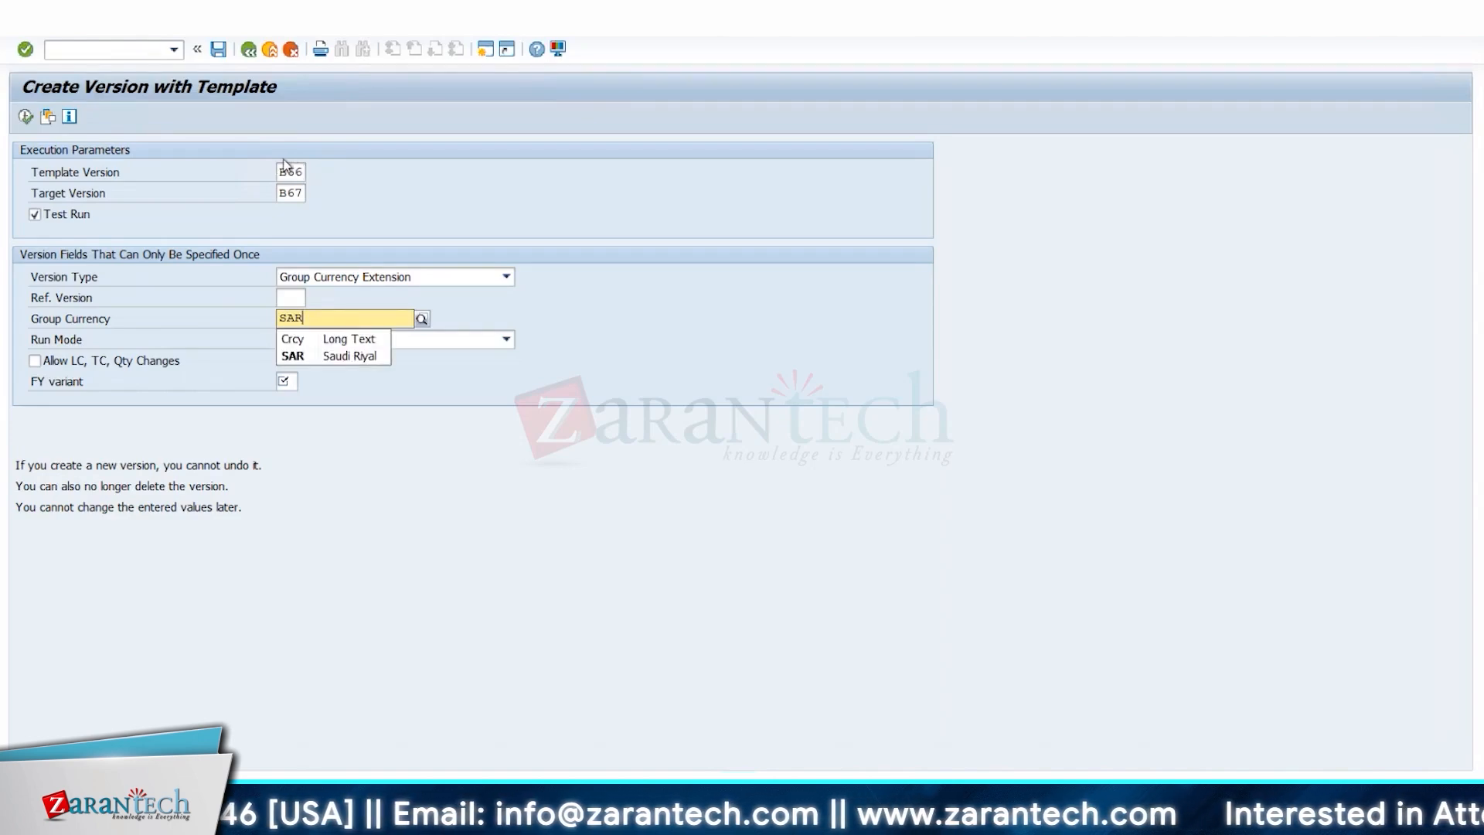
left_click(295, 357)
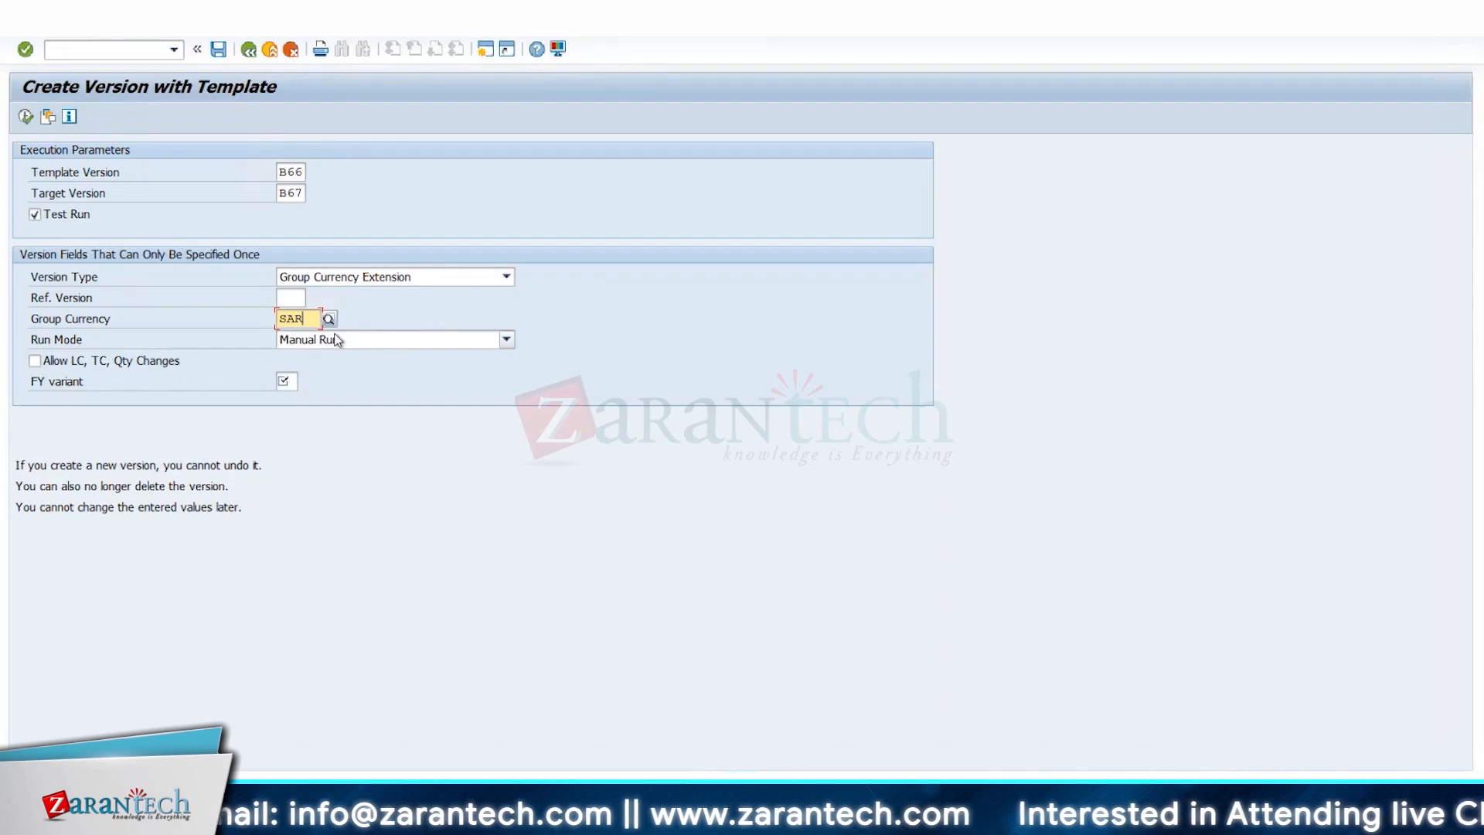
Set the run mode to Automatic Run and the fiscal year variant to K4
left_click(336, 340)
left_click(311, 372)
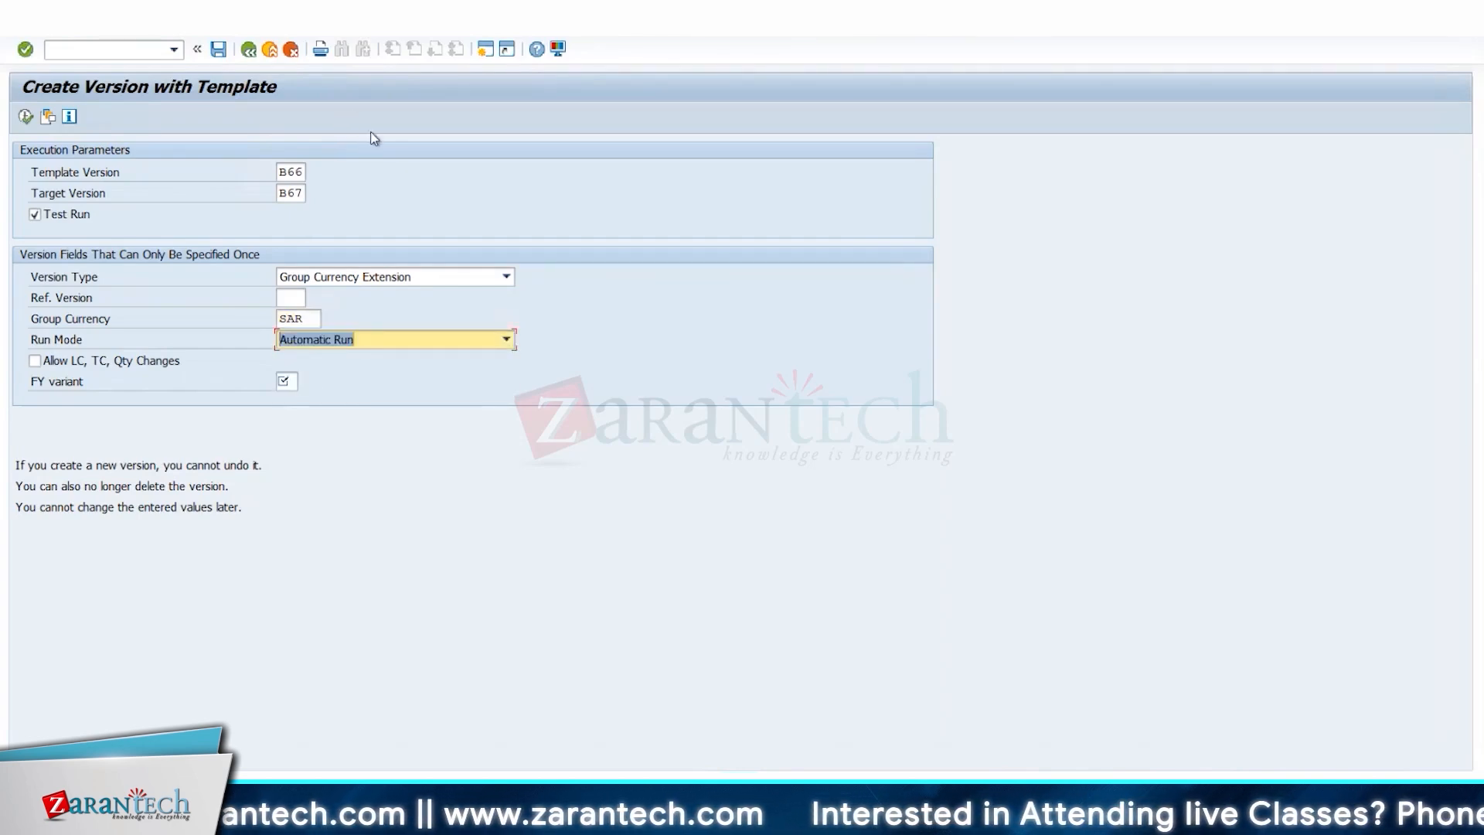
left_click(298, 172)
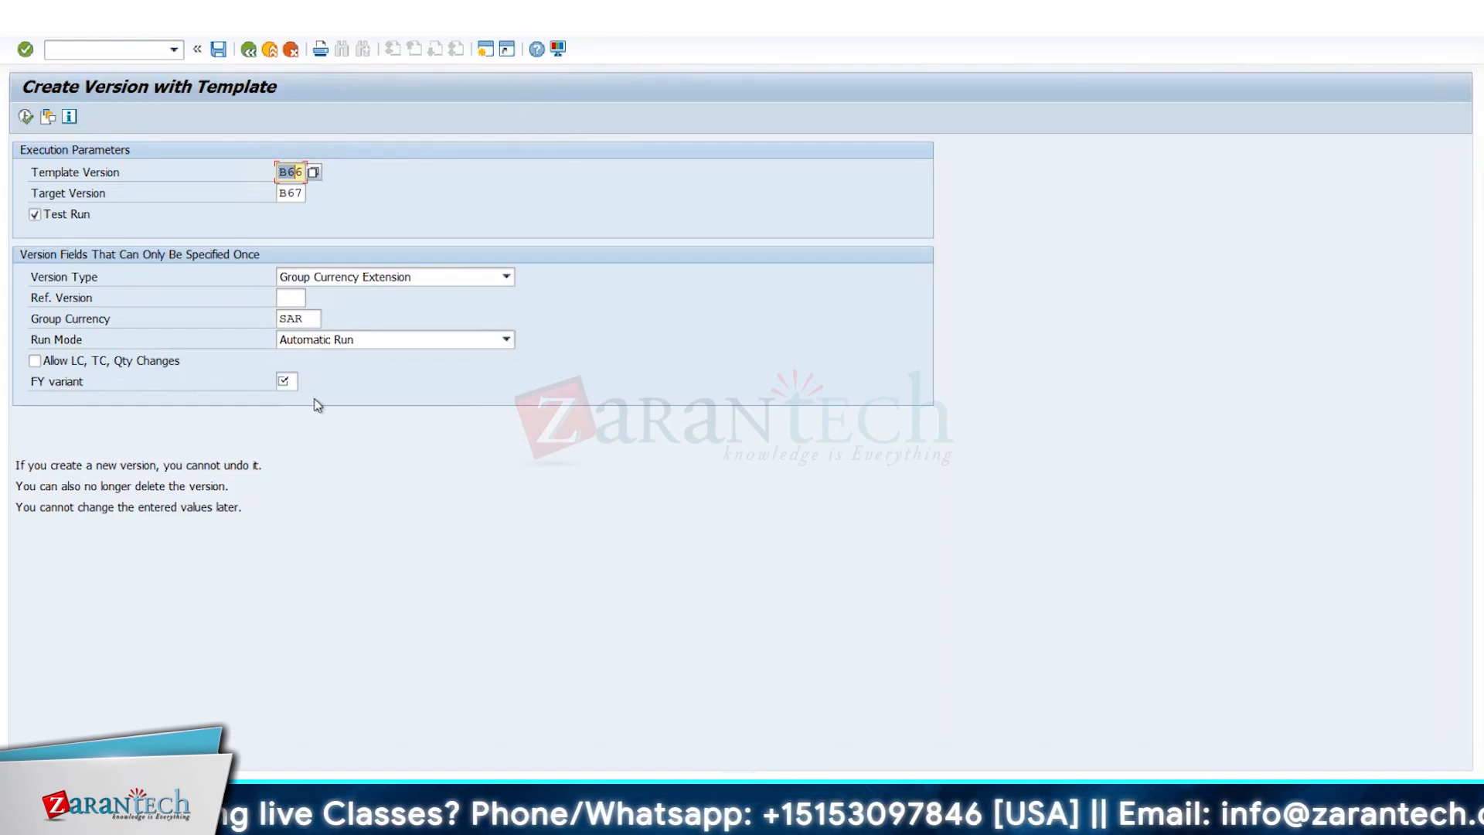
left_click(289, 382)
type("K4")
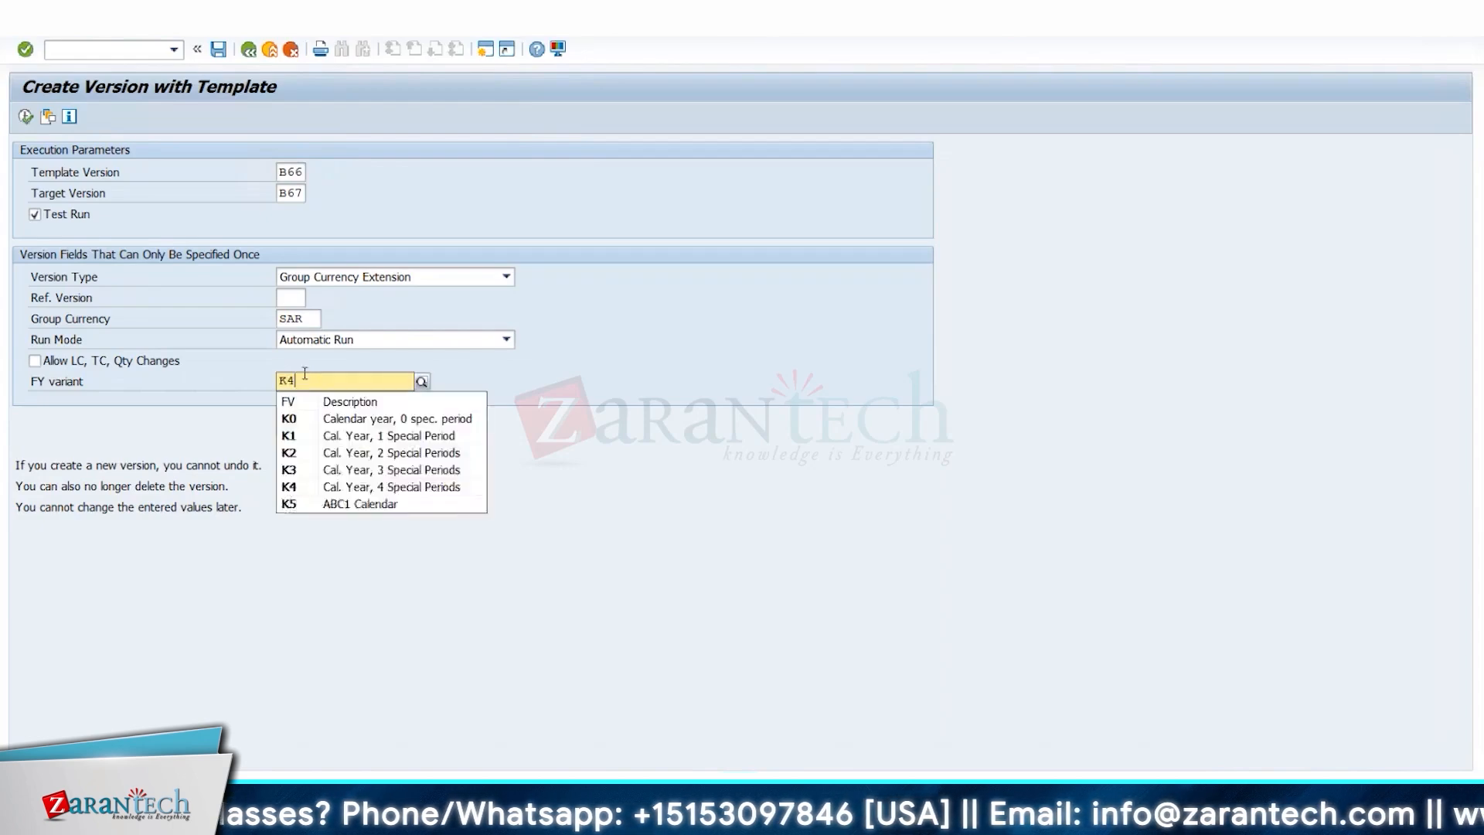
key("Return")
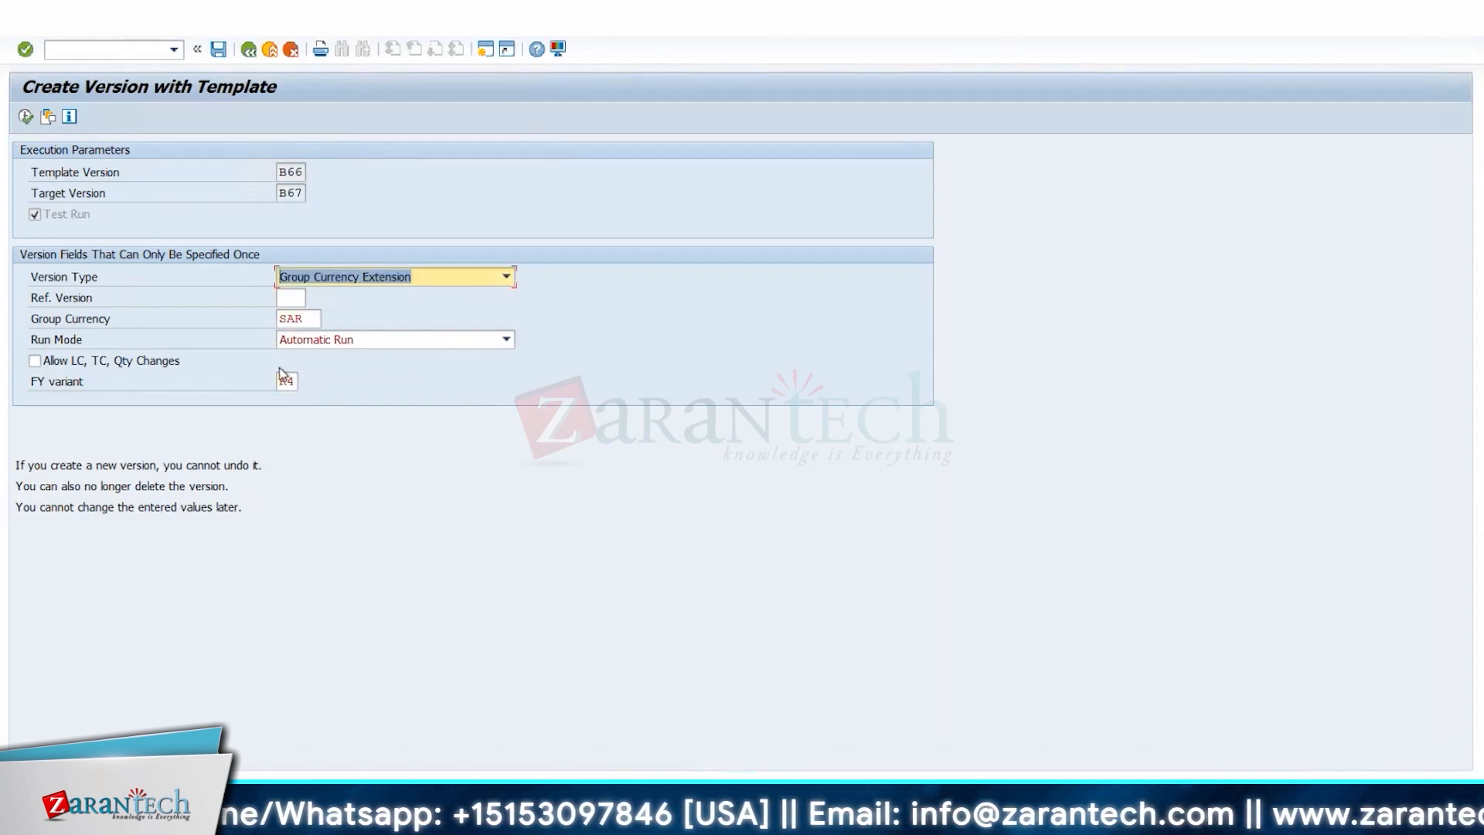
Set the reference version to B66 and create version B67 with the test run turned off
left_click(286, 298)
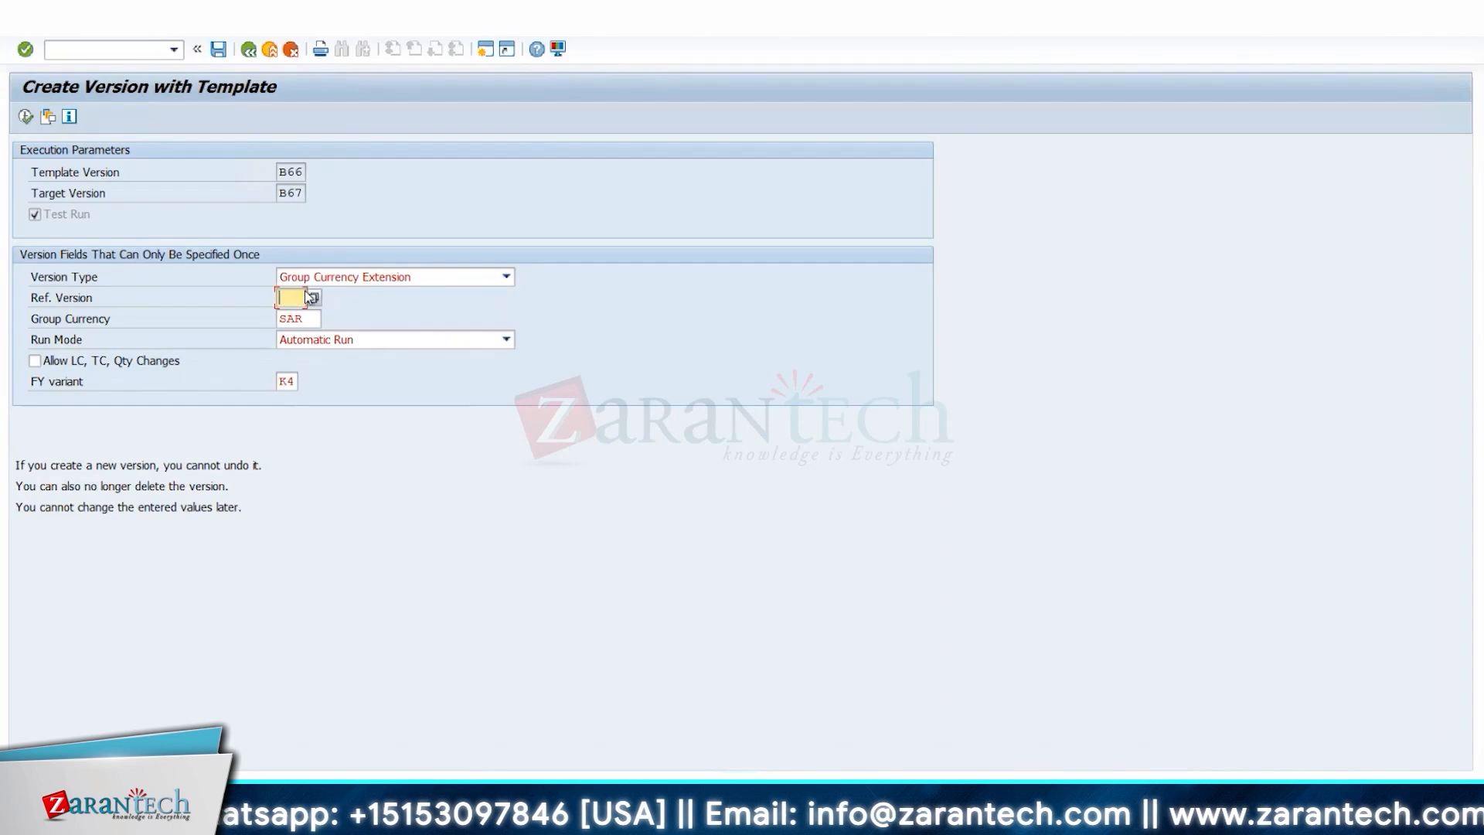
type("B66")
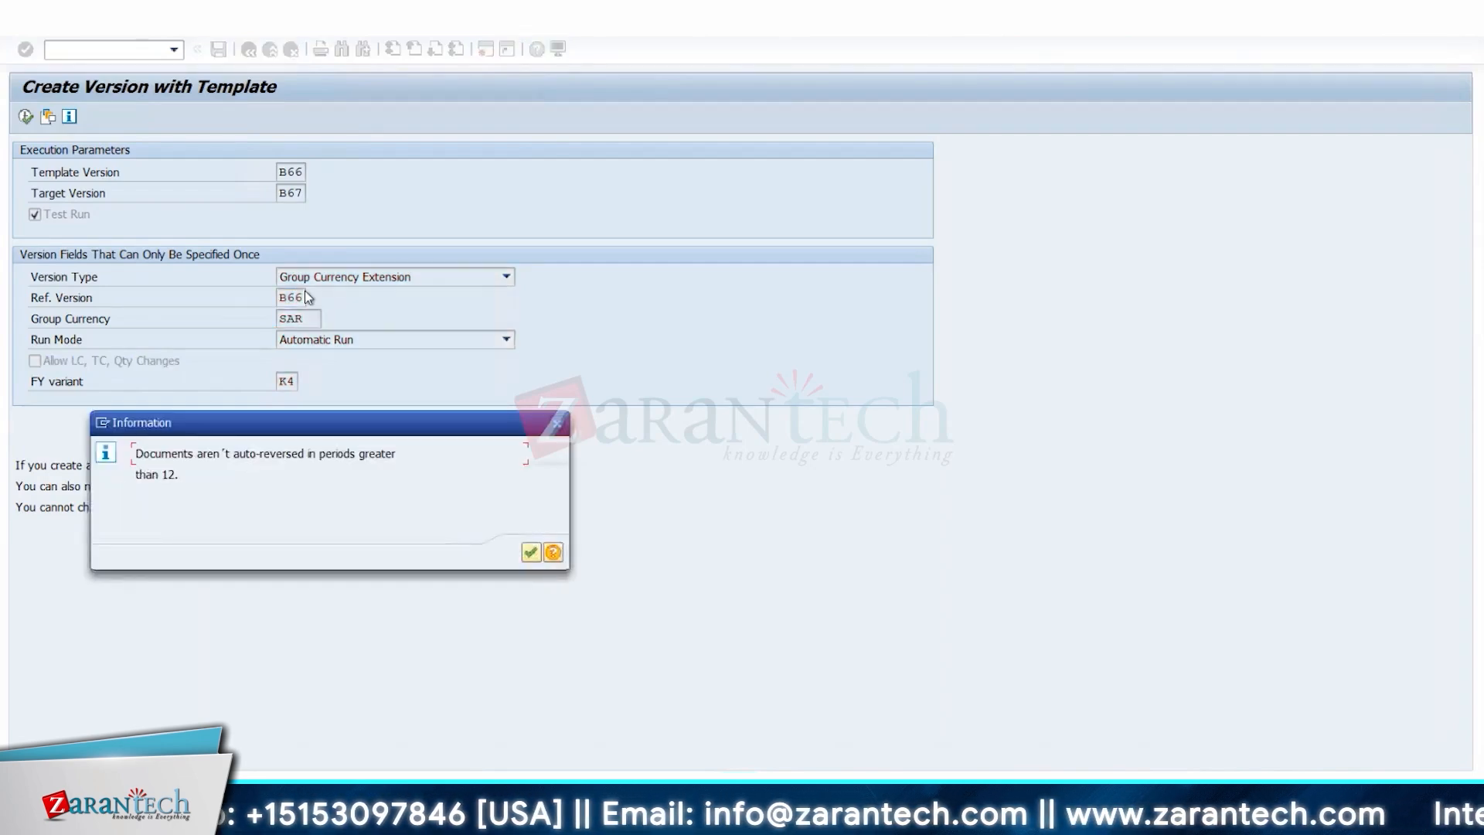
key("Return")
left_click(56, 215)
left_click(25, 118)
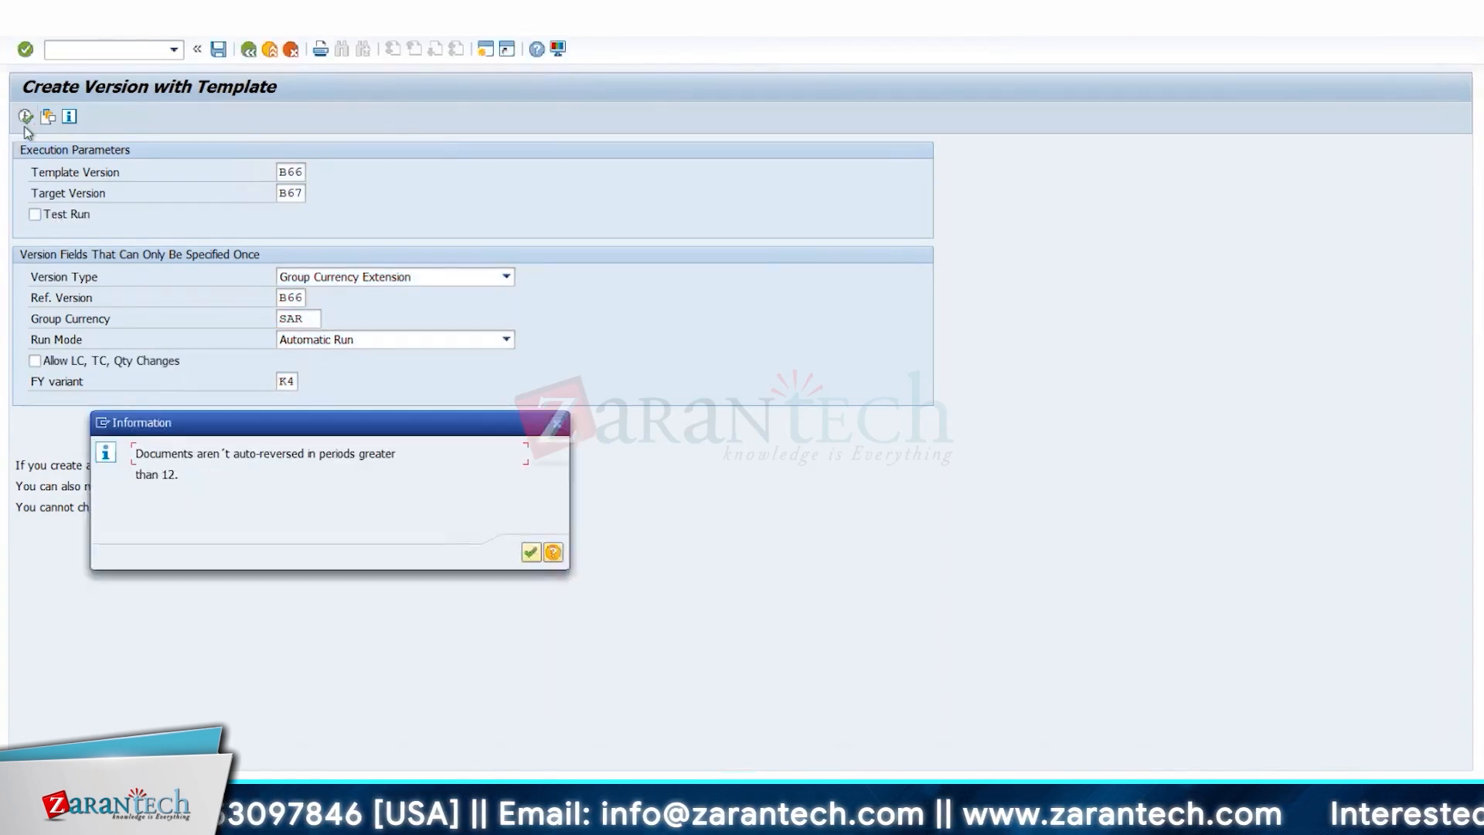
key("Return")
left_click(249, 50)
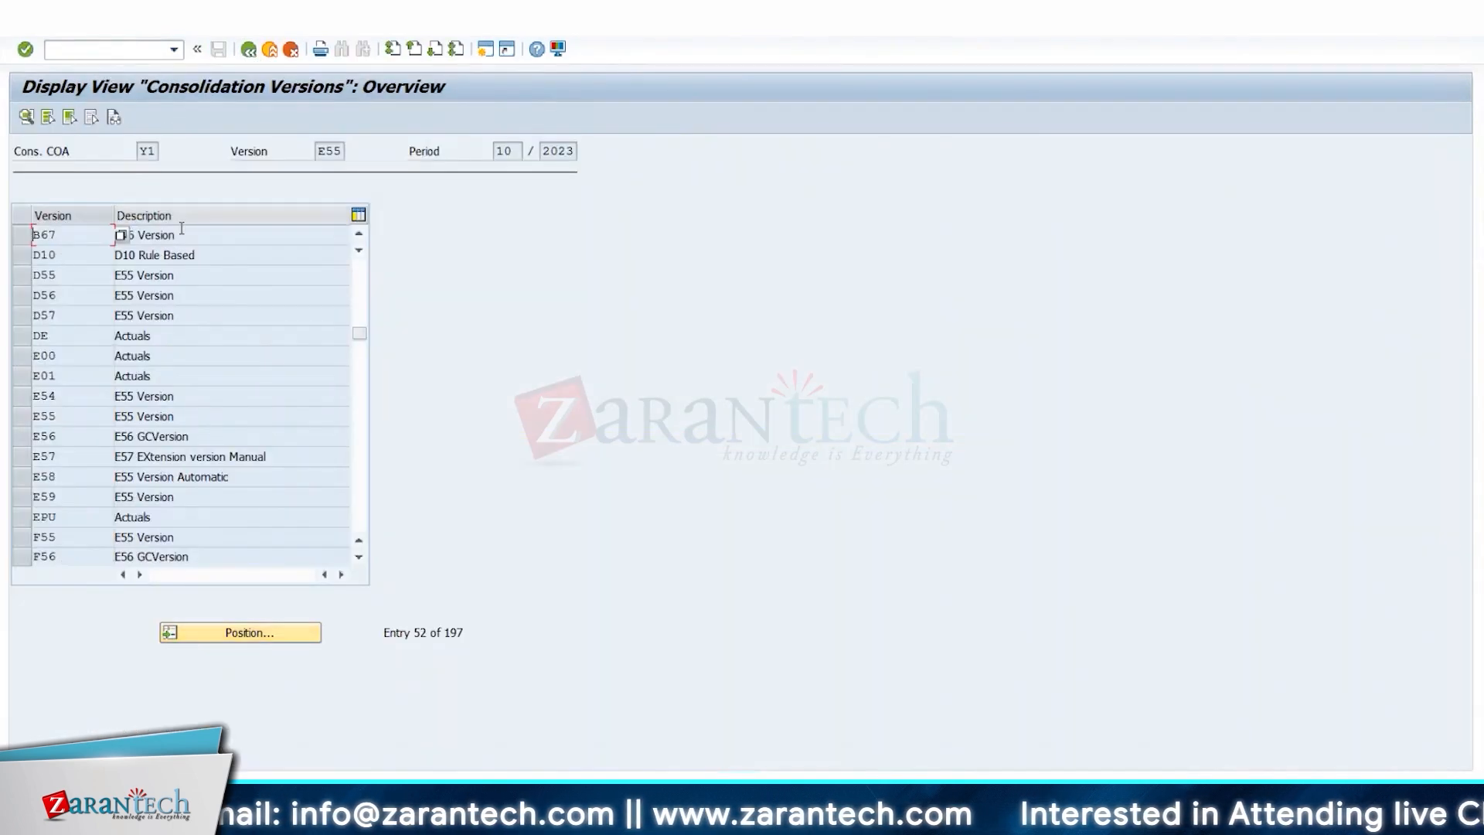
Check the entries for B66 and B67 in the consolidation versions overview and leave it
left_click(182, 239)
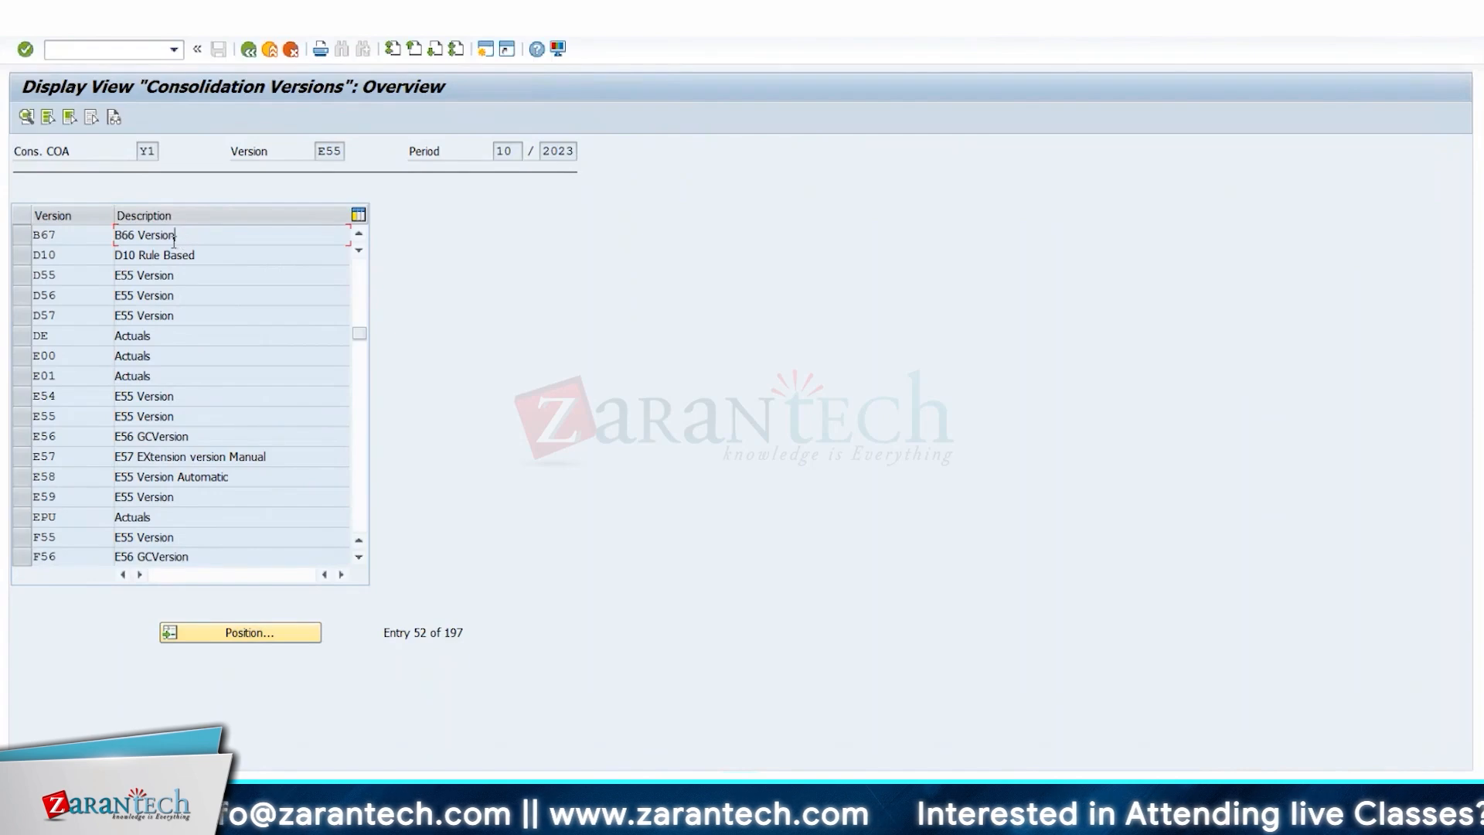
scroll(177, 253, "up", 1)
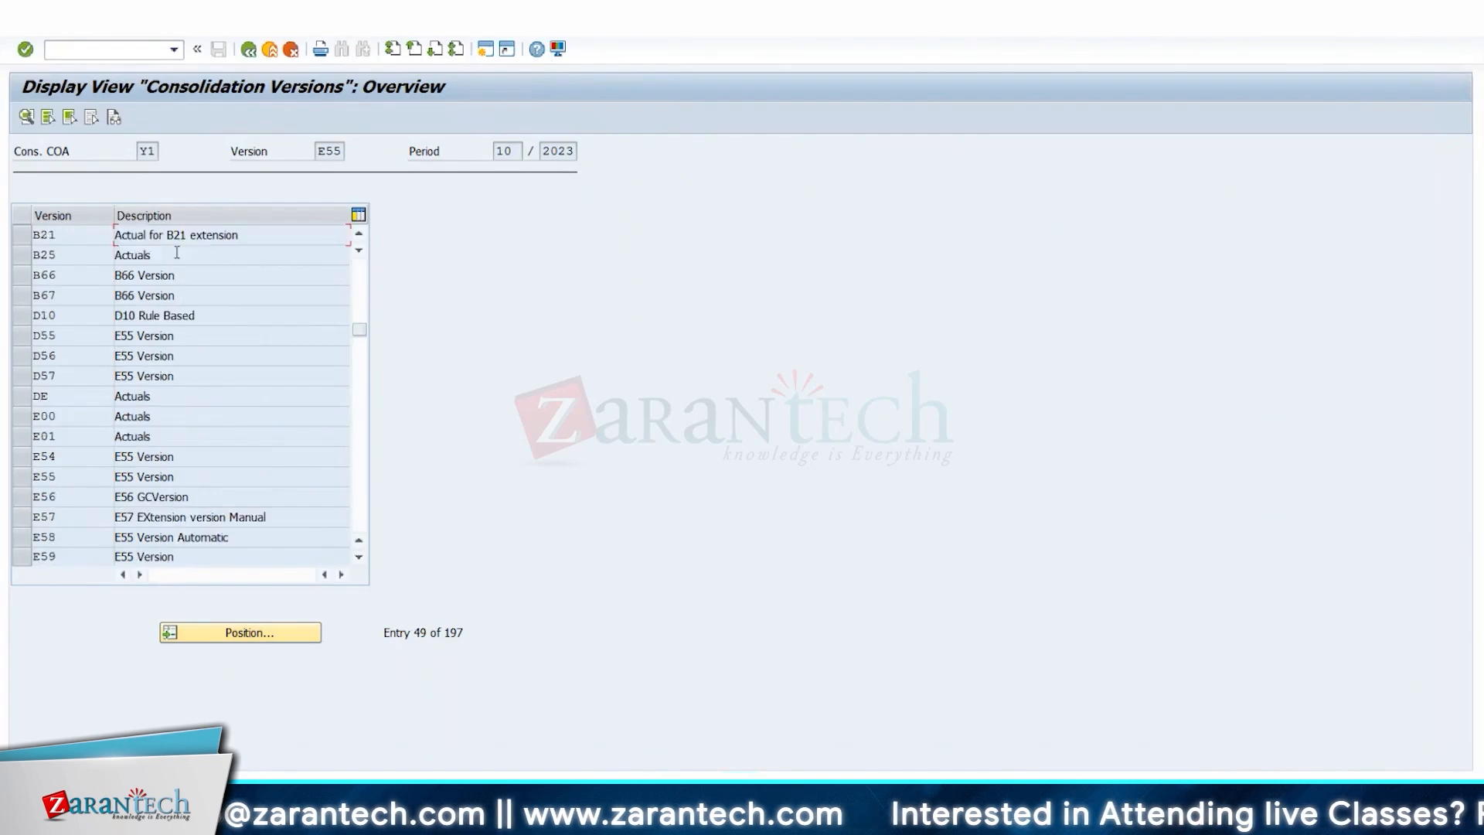
left_click(248, 51)
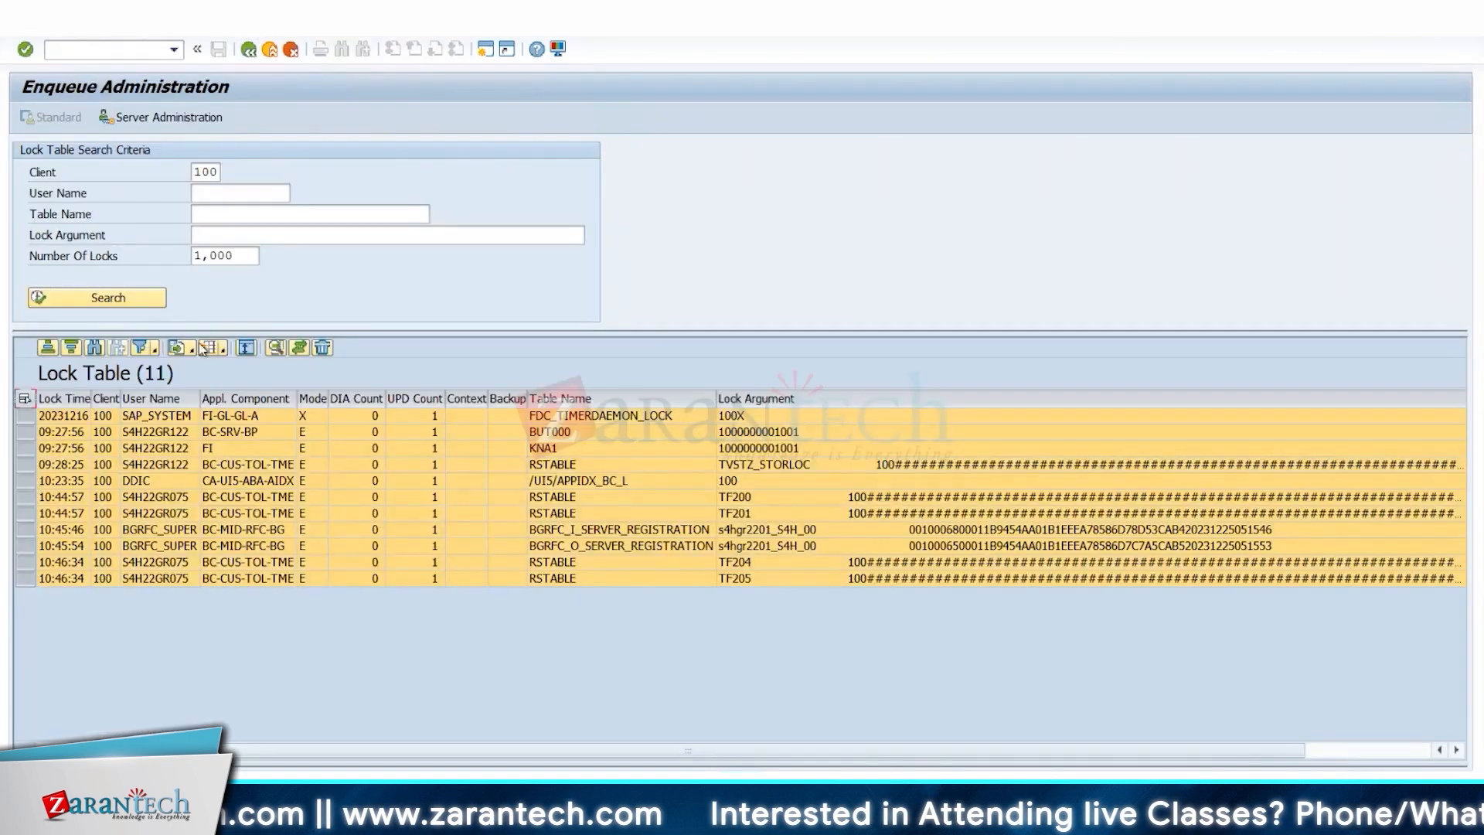
Delete all selected lock entries from the lock table and leave the read-only consolidation versions overview
left_click(322, 347)
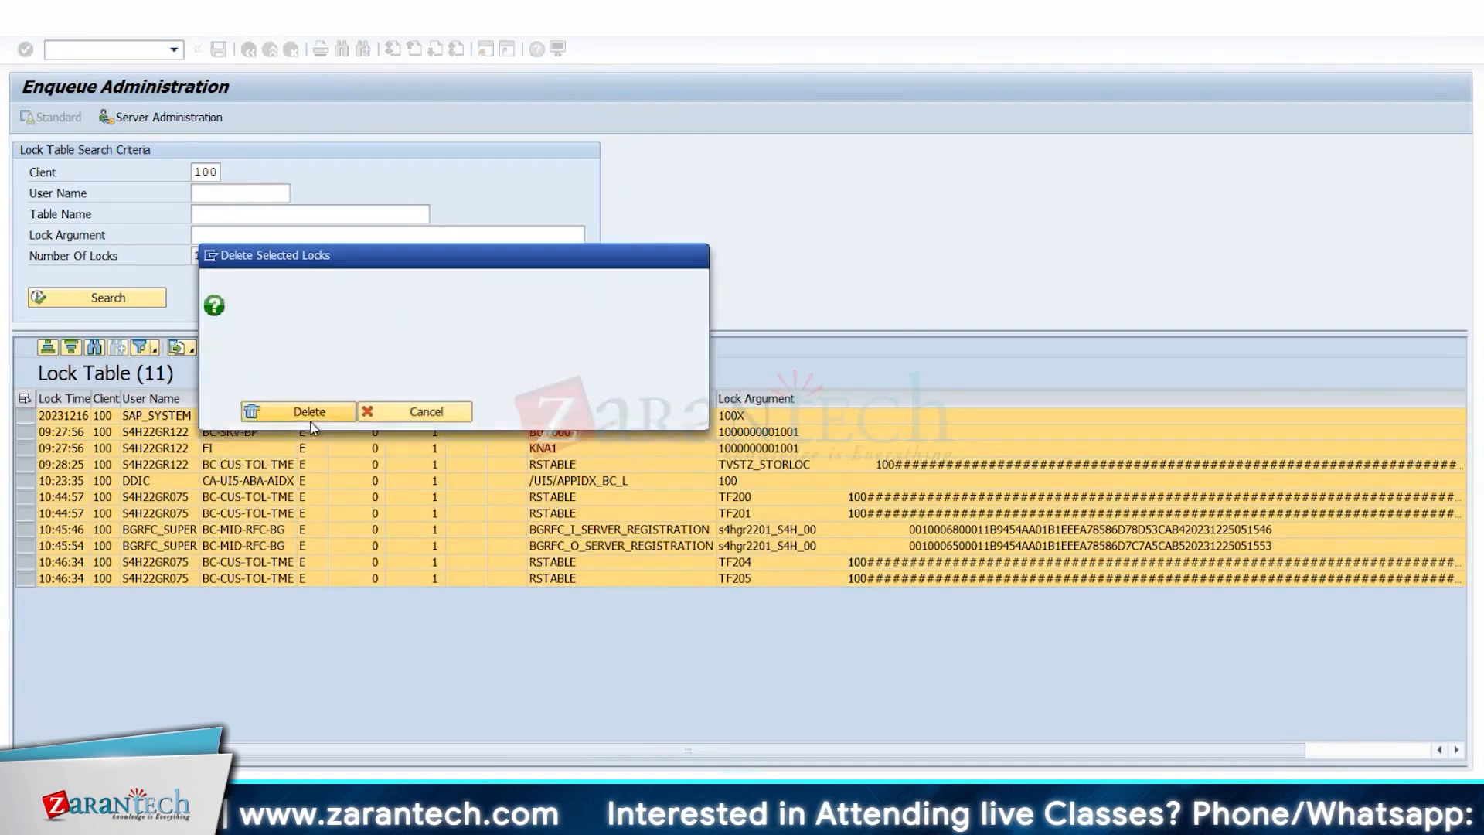
left_click(305, 411)
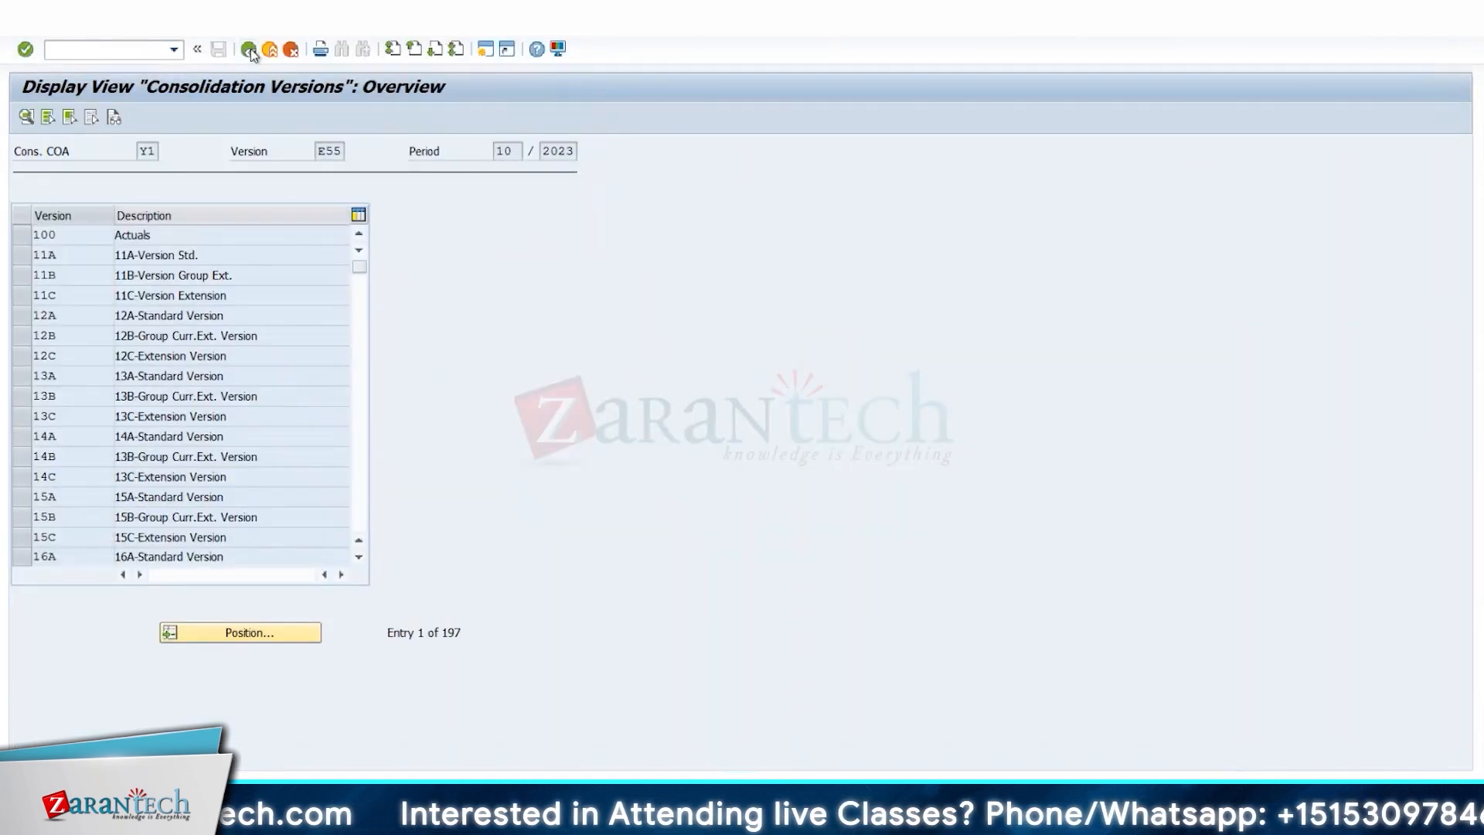
left_click(249, 51)
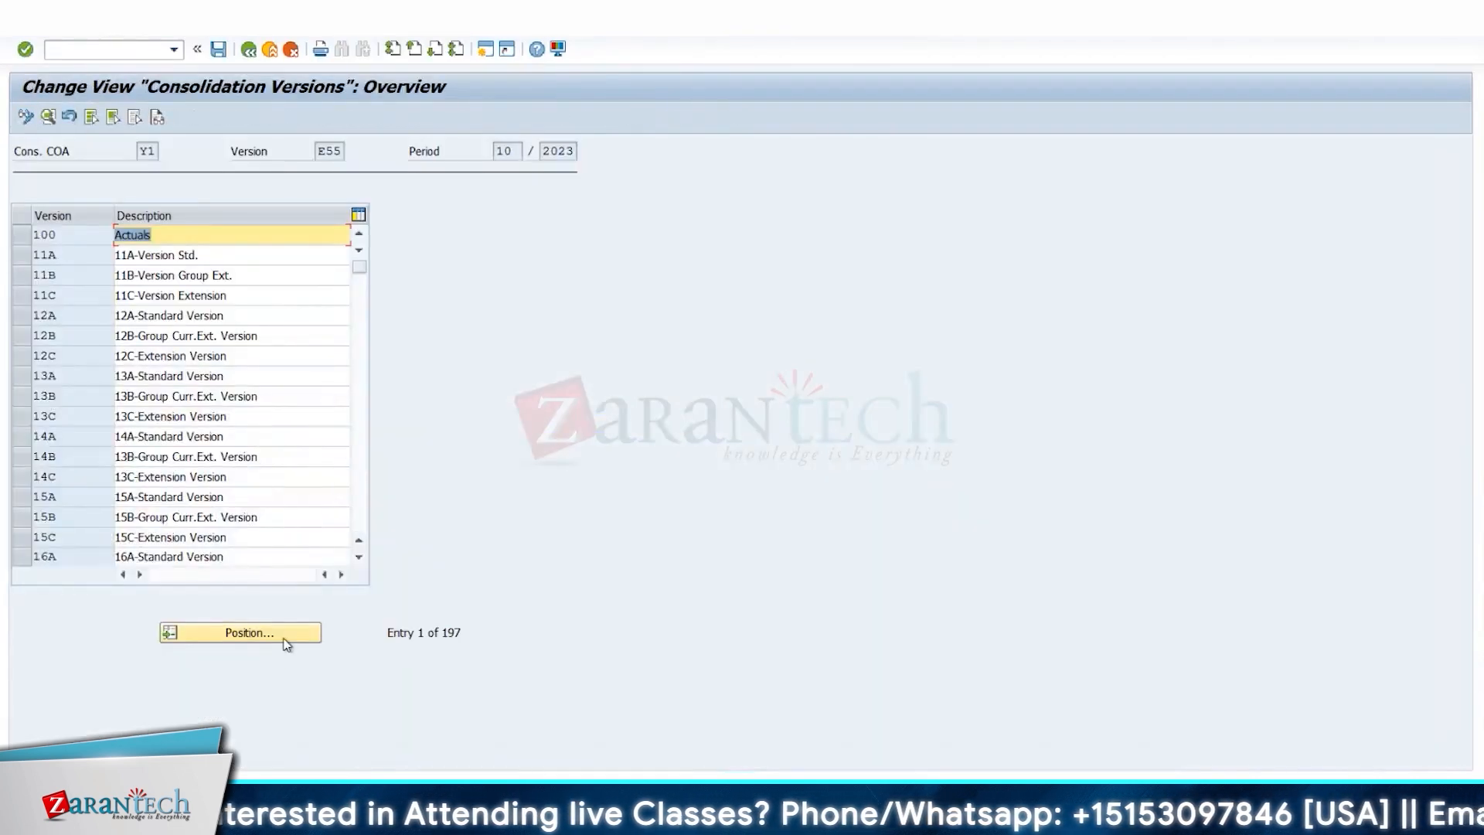
Find version B66 in the consolidation versions overview and change its description to "B66 Version Standard"
left_click(286, 642)
type("B66")
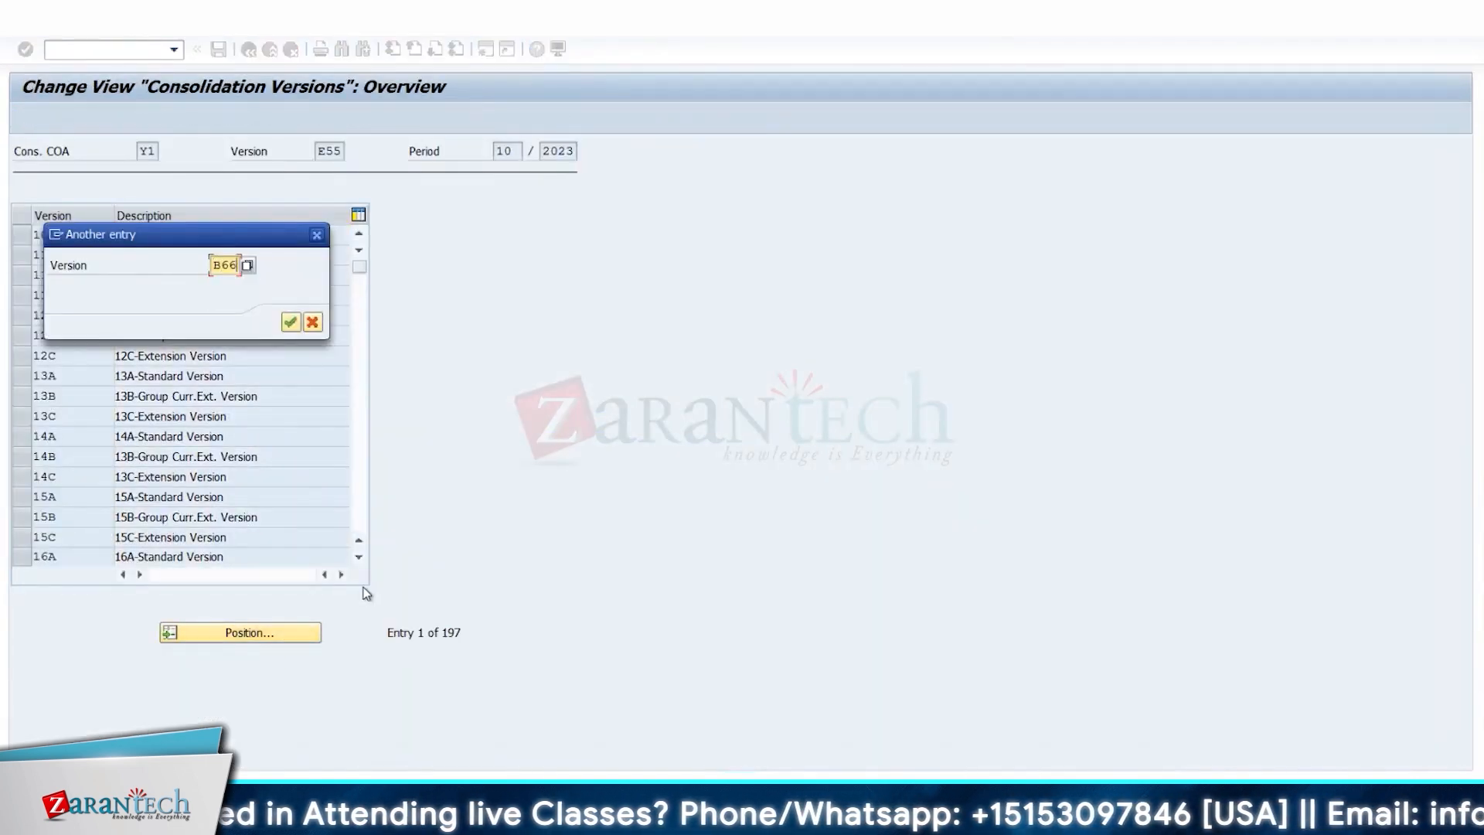
key("Return")
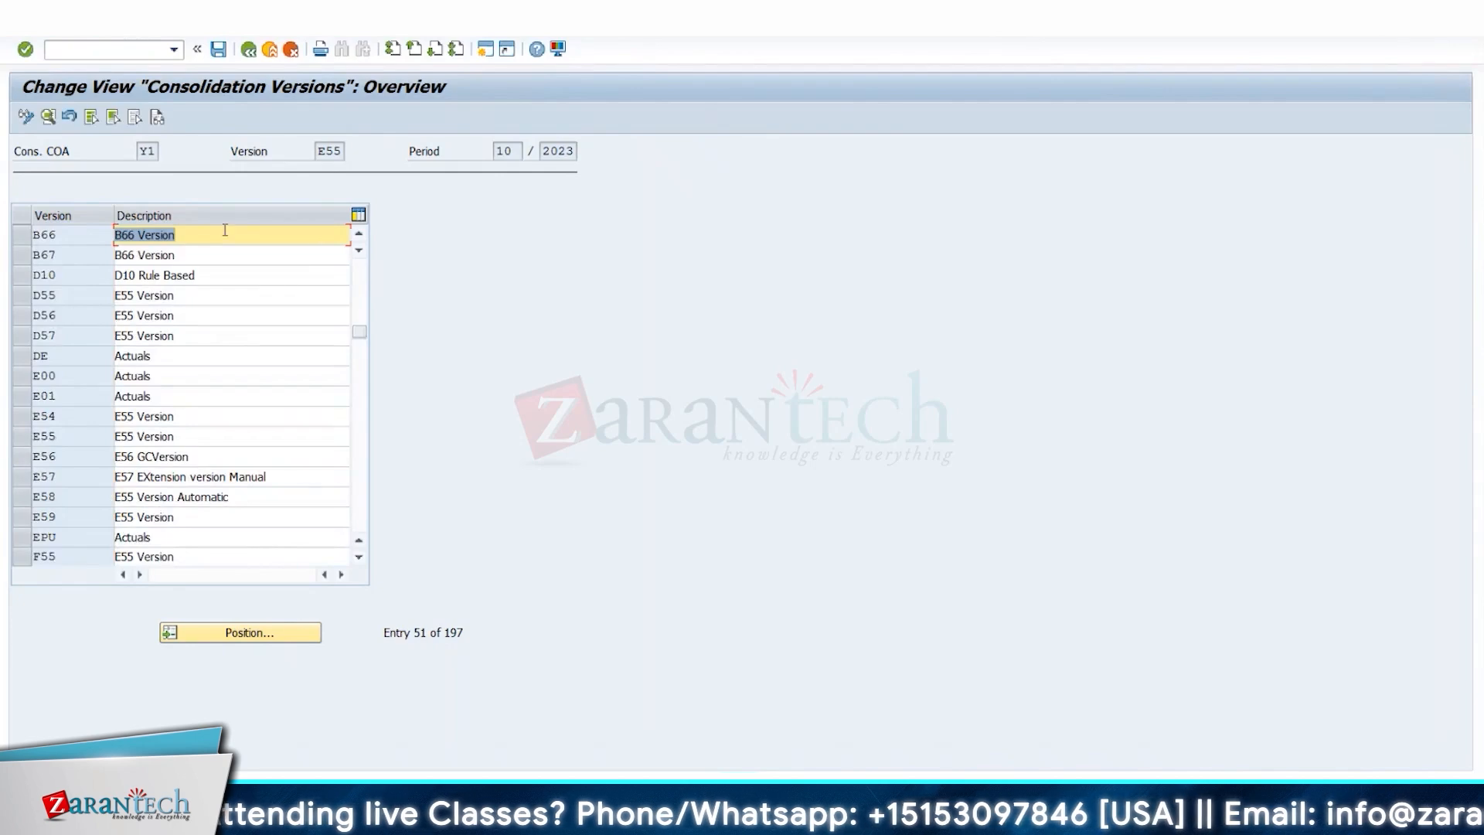
left_click(219, 232)
type("Standard")
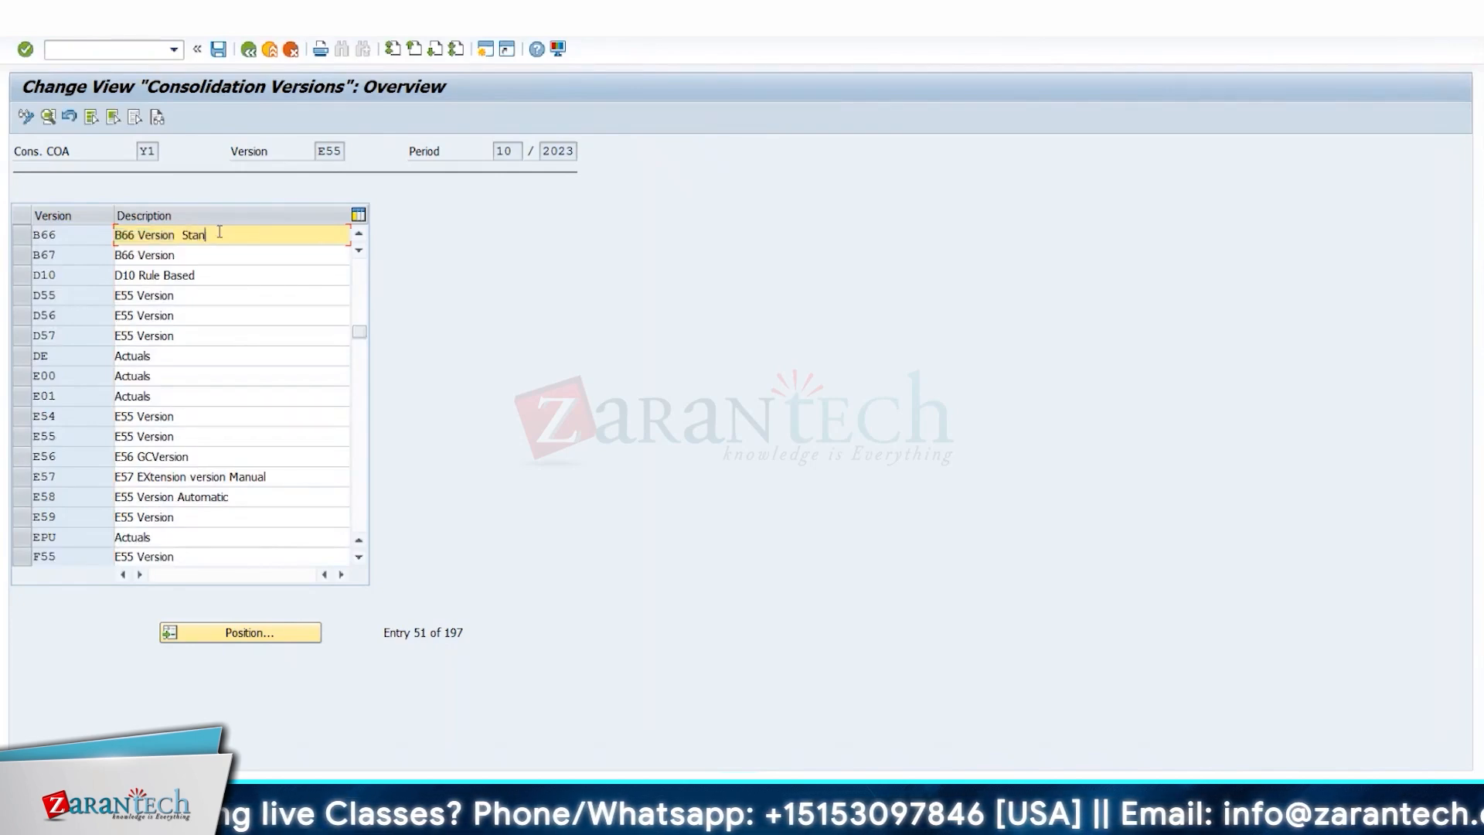
Change the description of version B67 to "B66 Version Group Currency SA" and save the version descriptions
left_click(183, 262)
type("Gro")
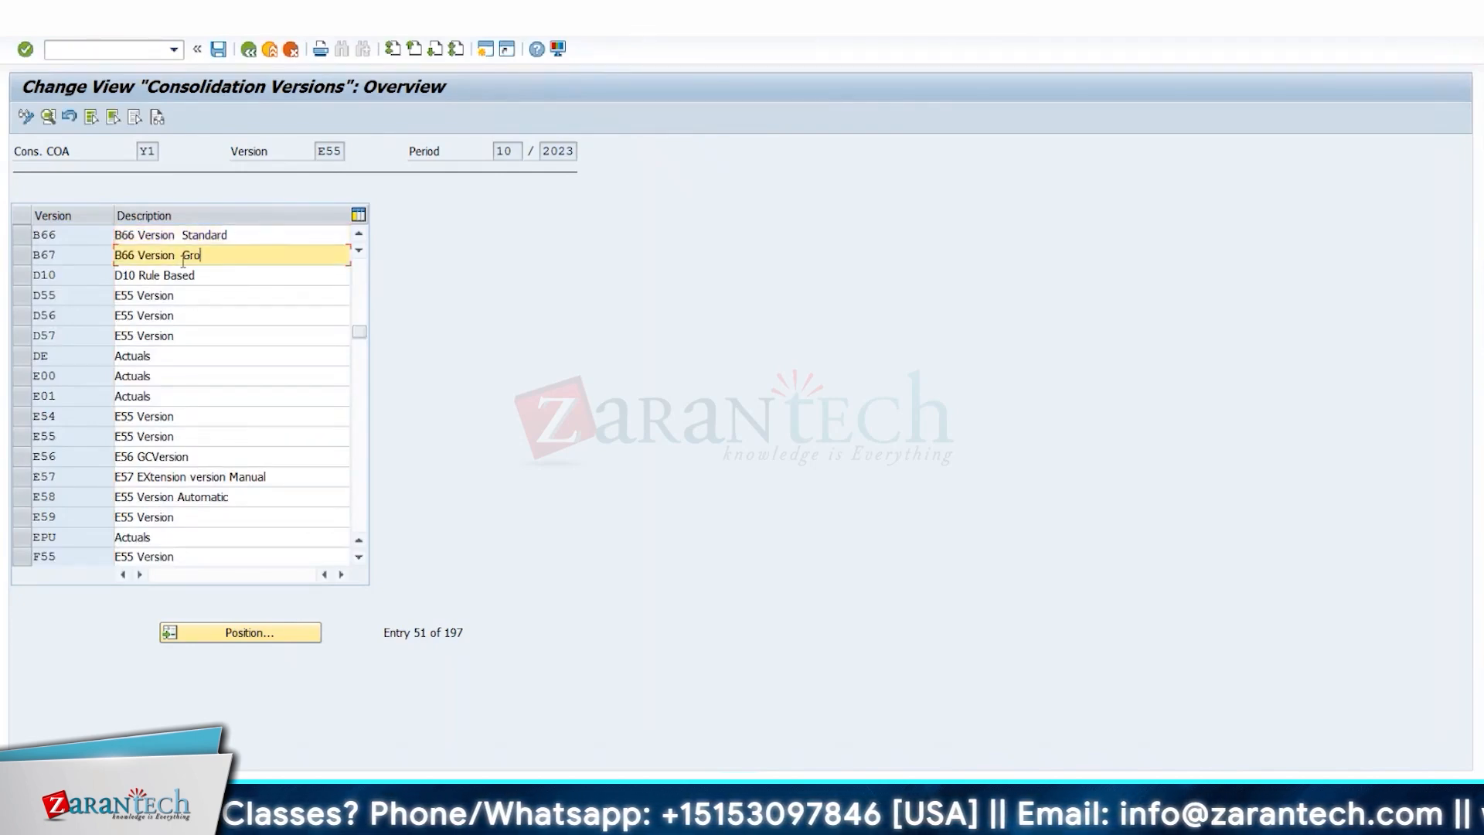
type("up Currency St")
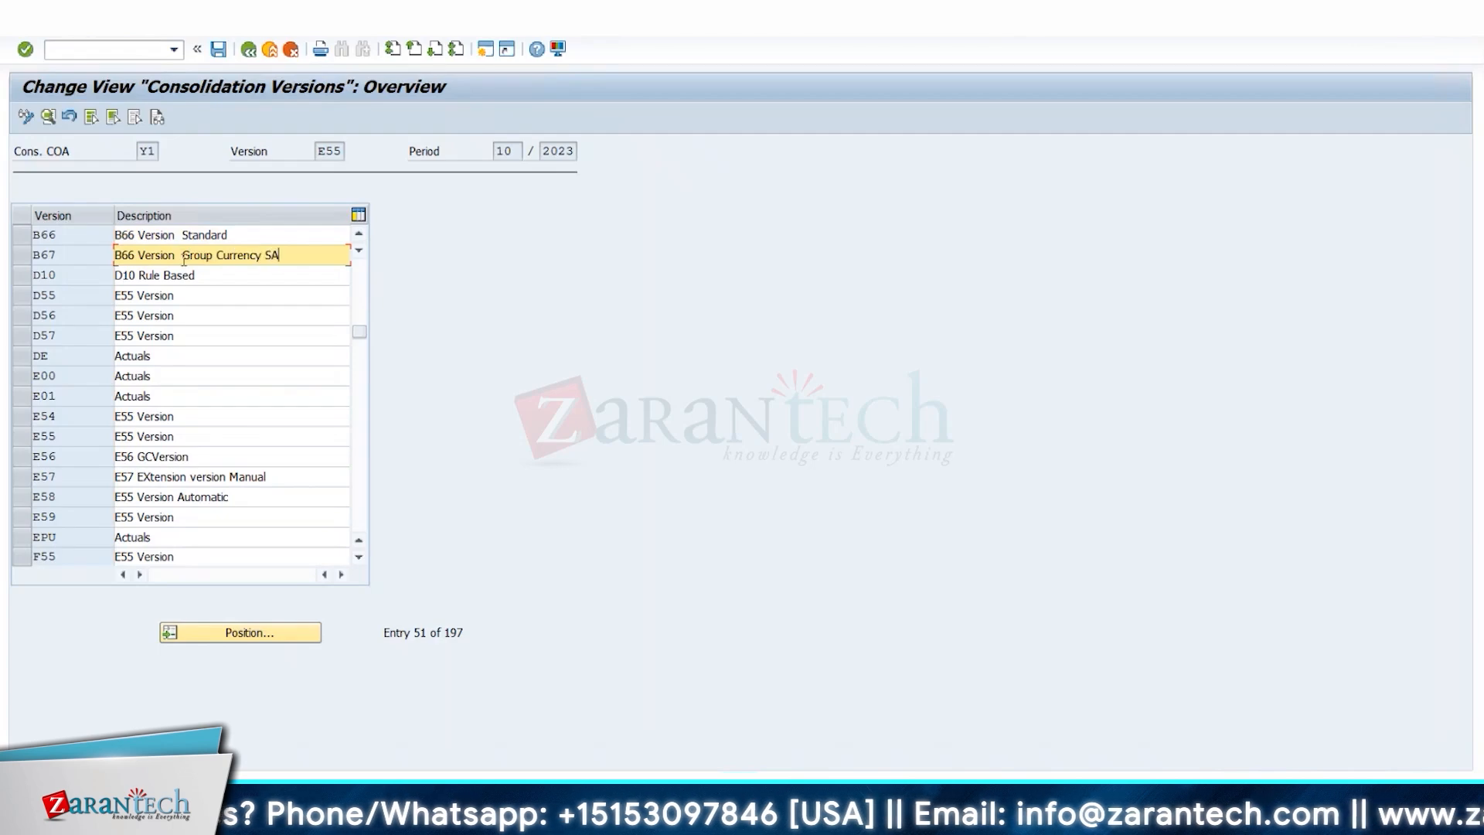
key("ctrl+s")
key("Return")
Open the details of version B67 and check its description, reference version and run mode options
double_click(145, 256)
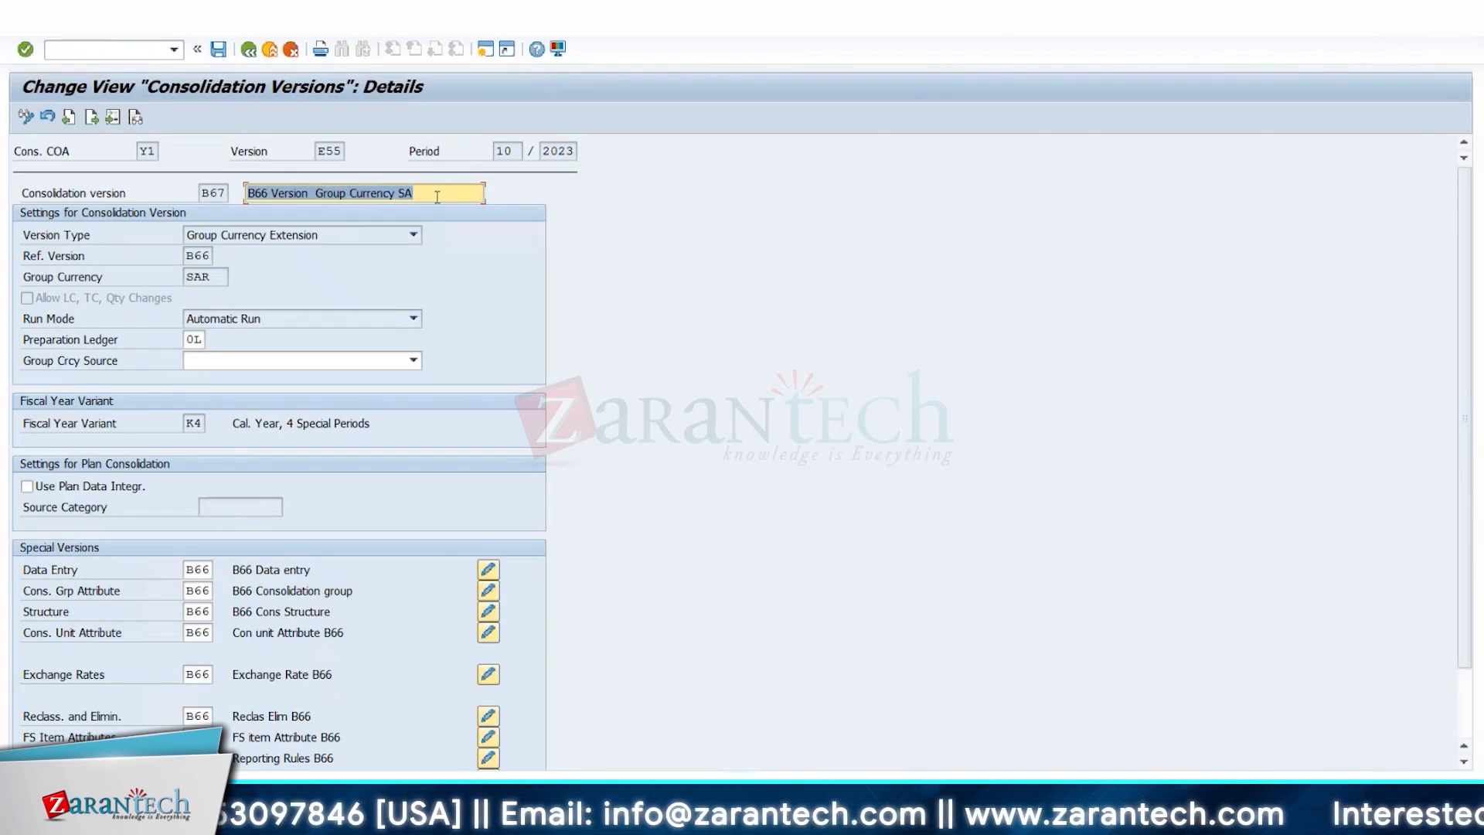
left_click_drag(421, 193, 197, 192)
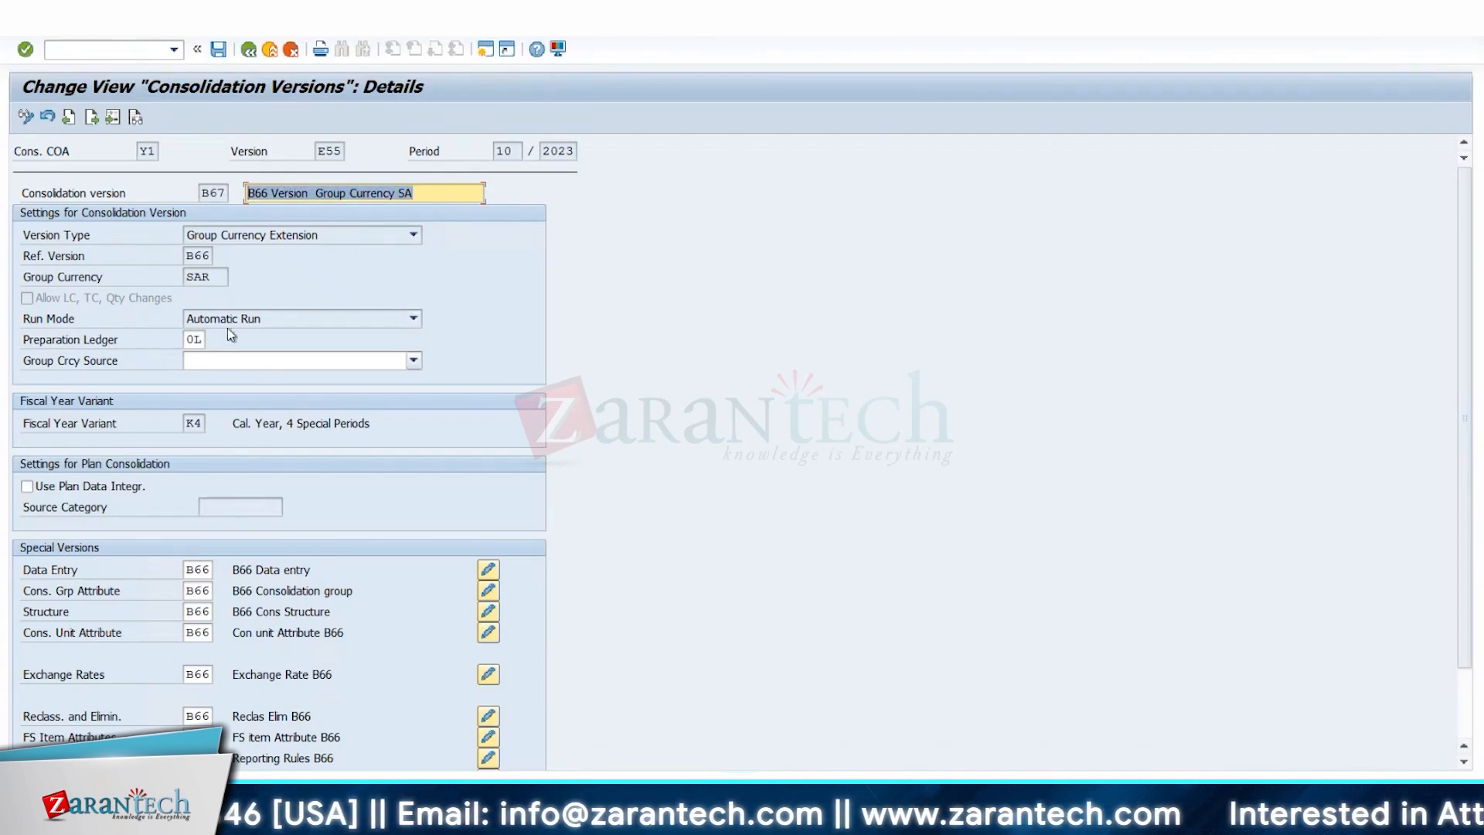
left_click(200, 256)
double_click(200, 256)
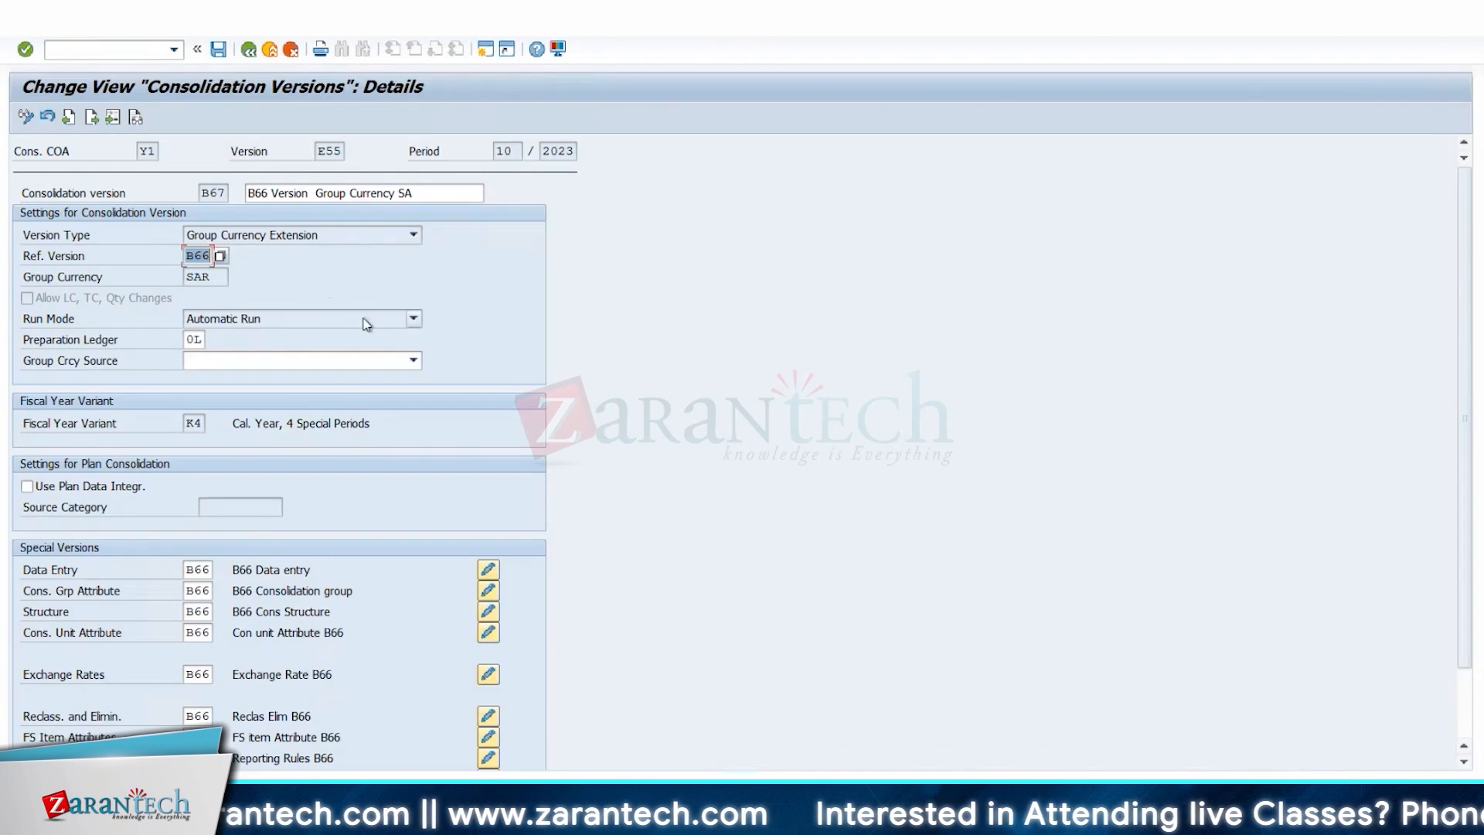
left_click(240, 320)
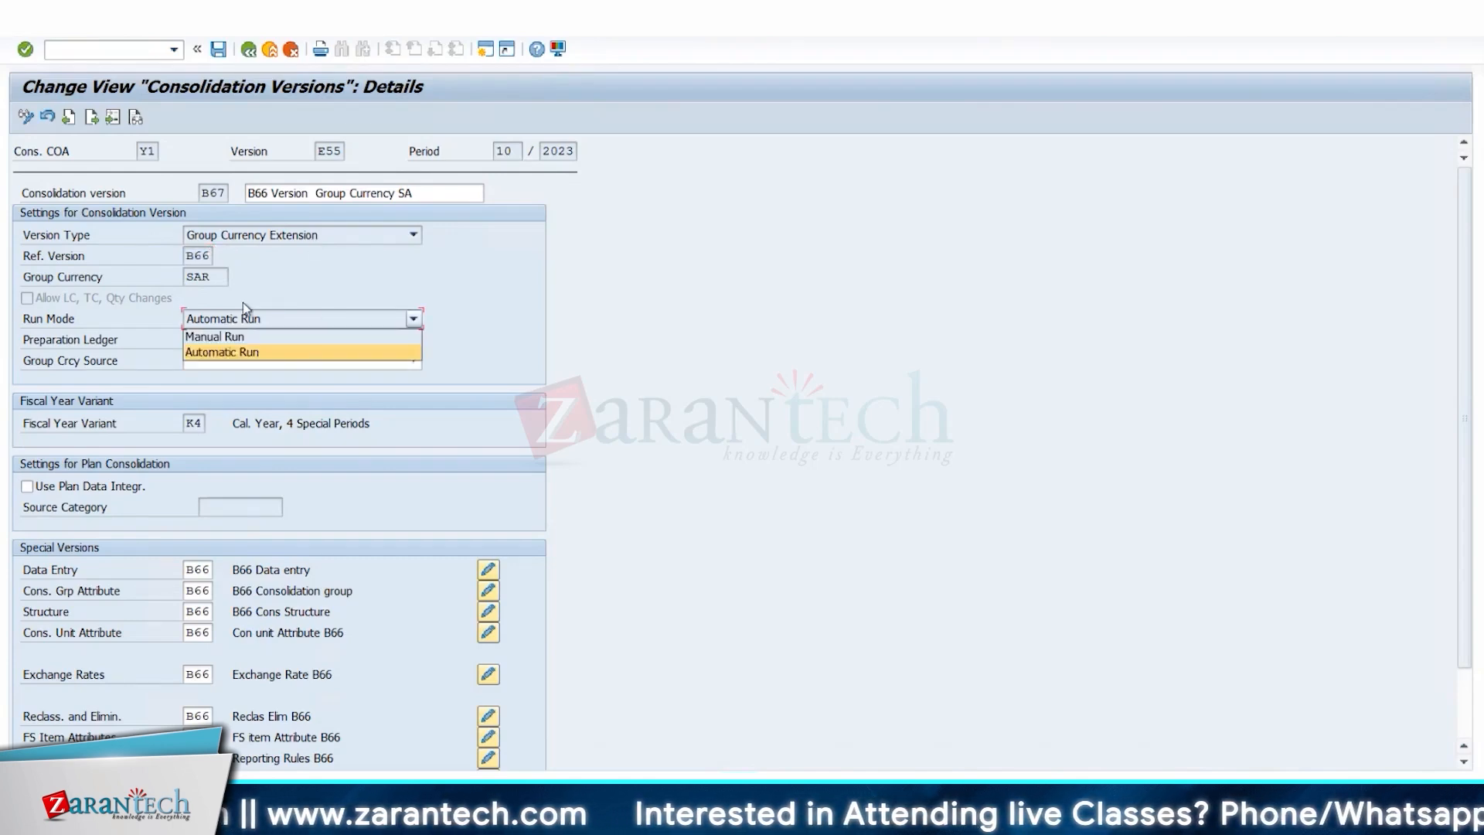
left_click(281, 258)
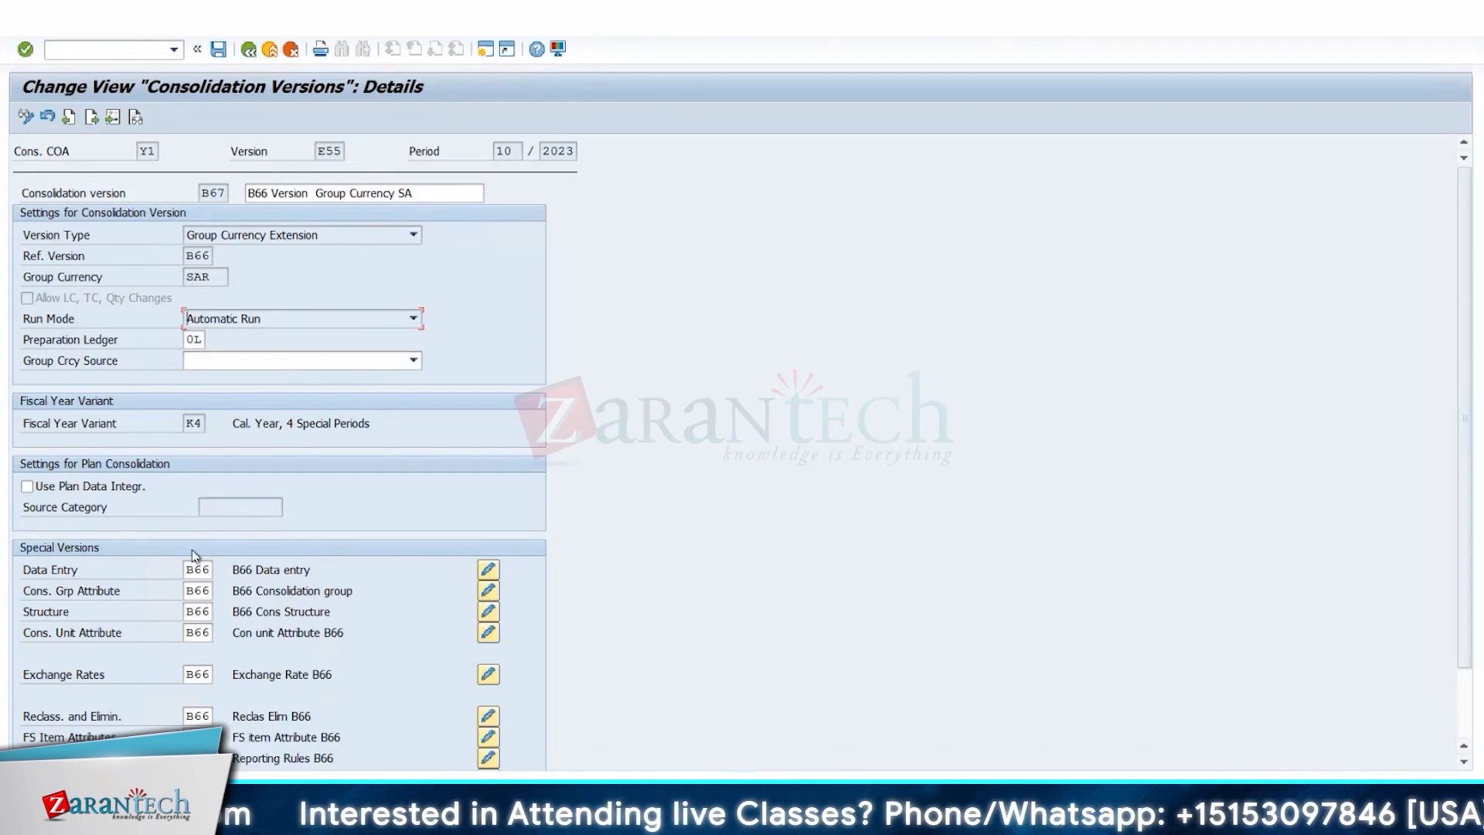
Review the special versions assigned to version B67, from data entry to reporting rules, and return to the IMG structure
left_click(193, 674)
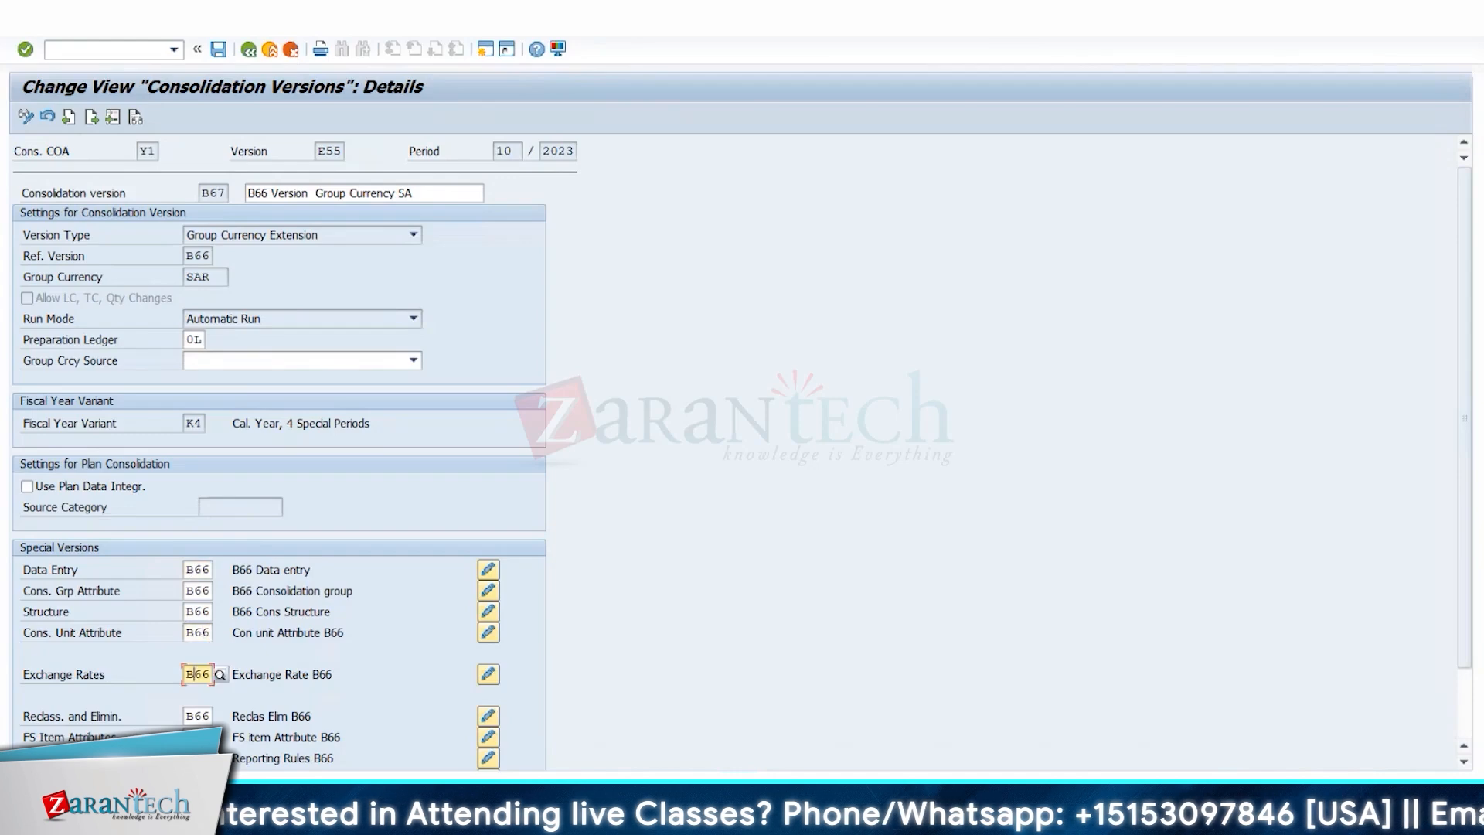
key("Tab")
key("Tab")
key("Tab")
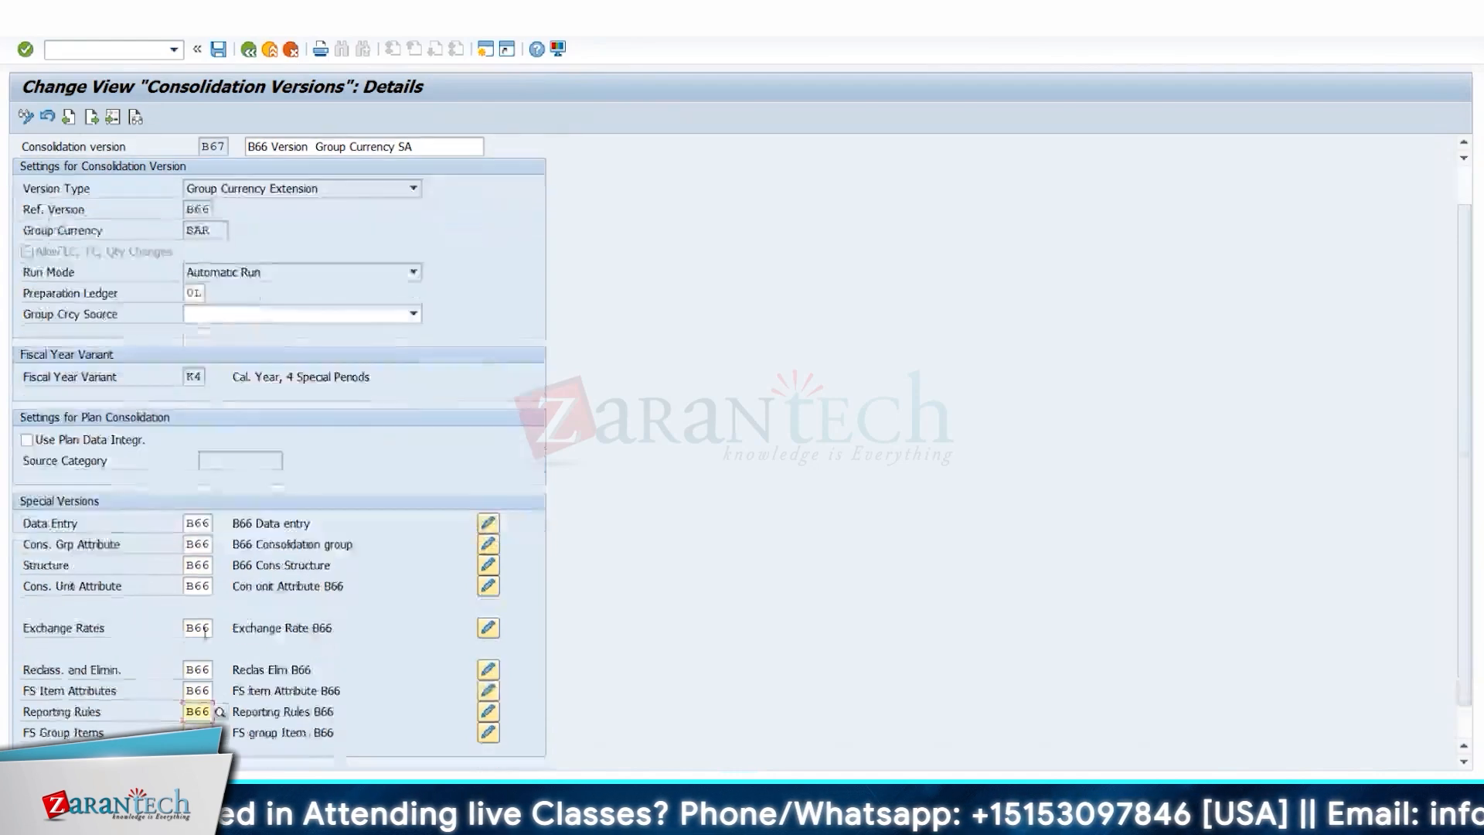
scroll(202, 506, "up", 2)
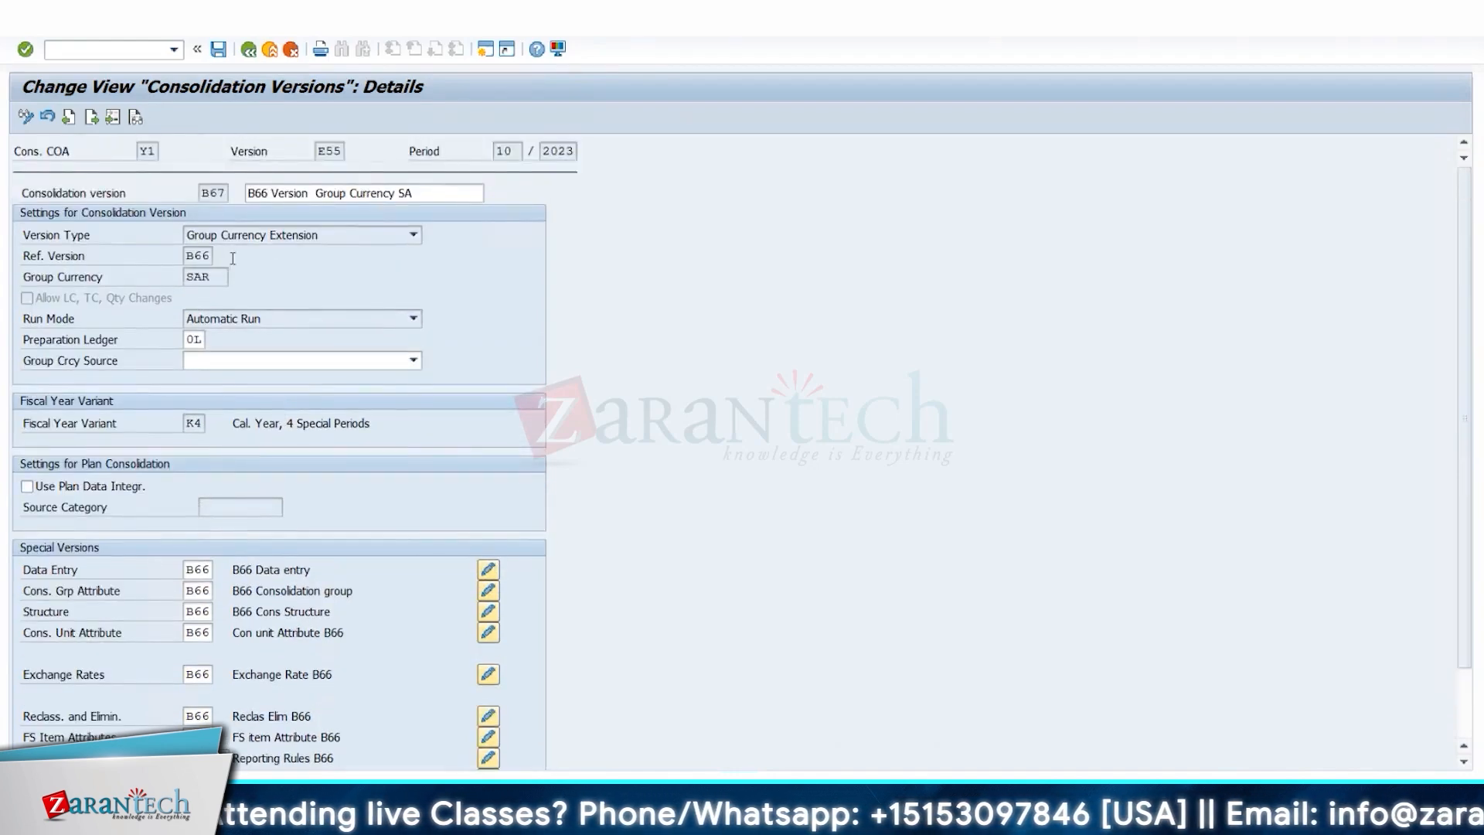
left_click(209, 193)
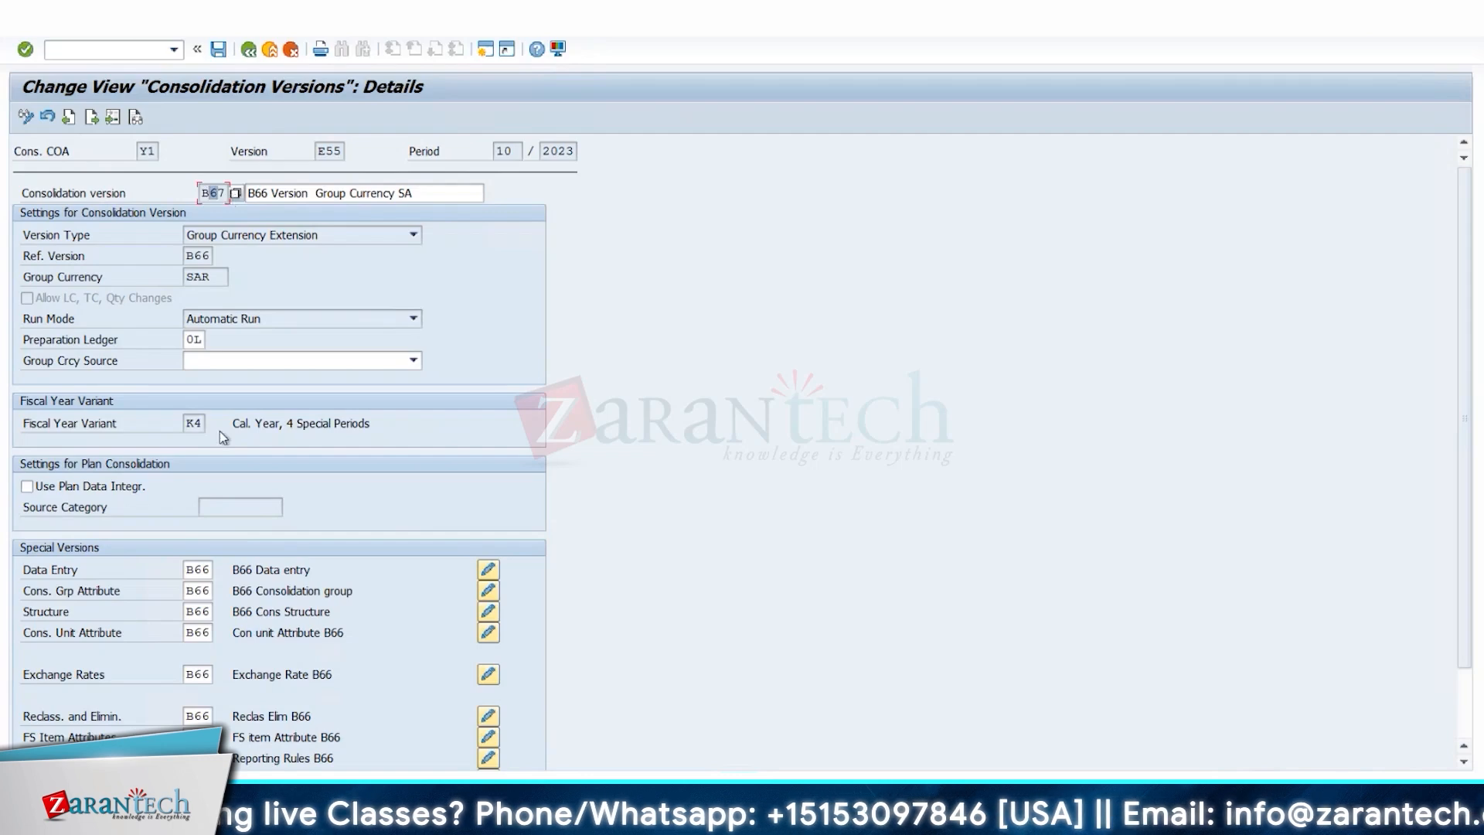
left_click(202, 570)
left_click(204, 612)
left_click(202, 633)
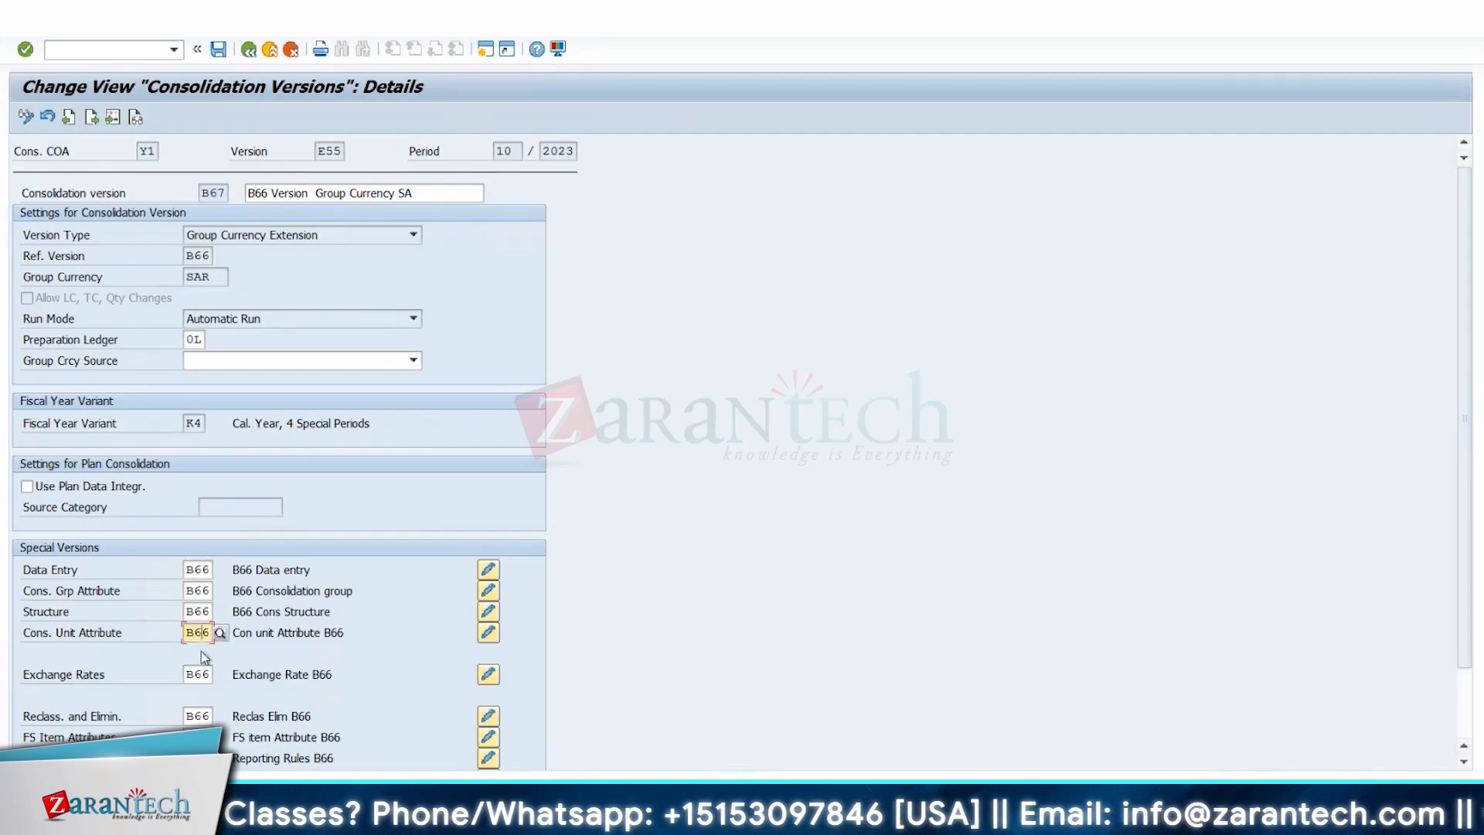
left_click(199, 719)
left_click(199, 738)
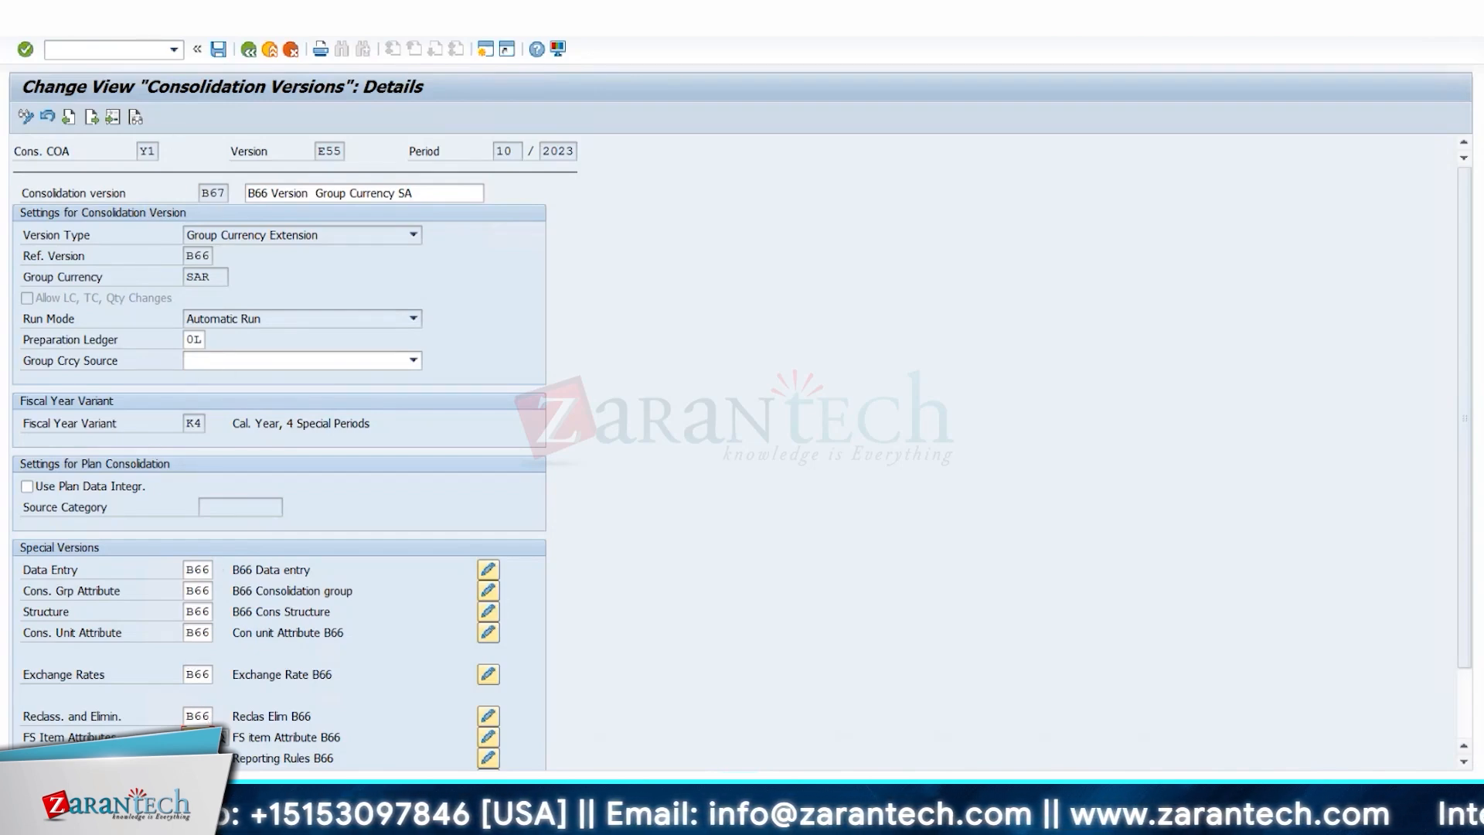
left_click(248, 51)
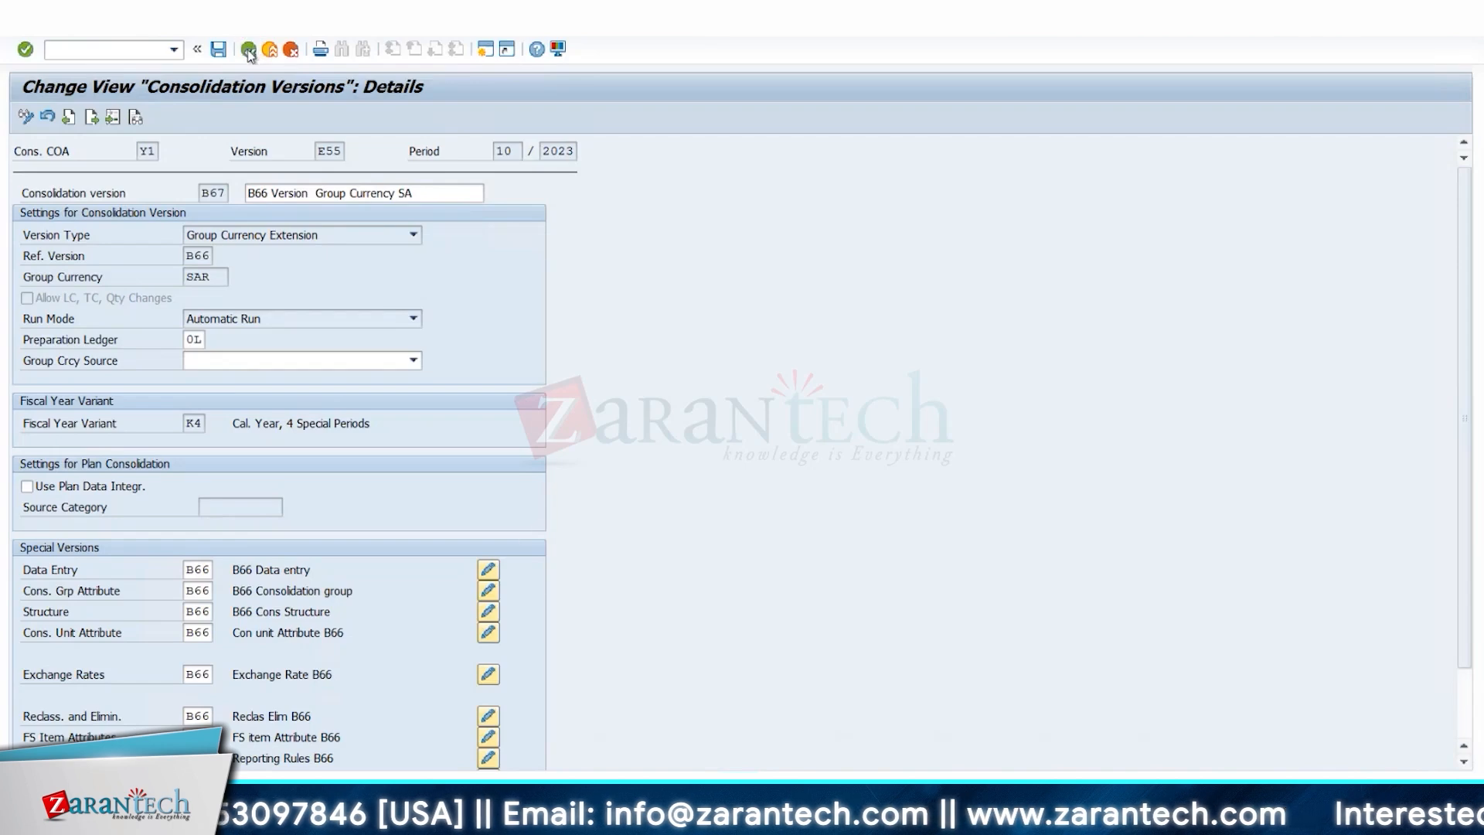
left_click(248, 51)
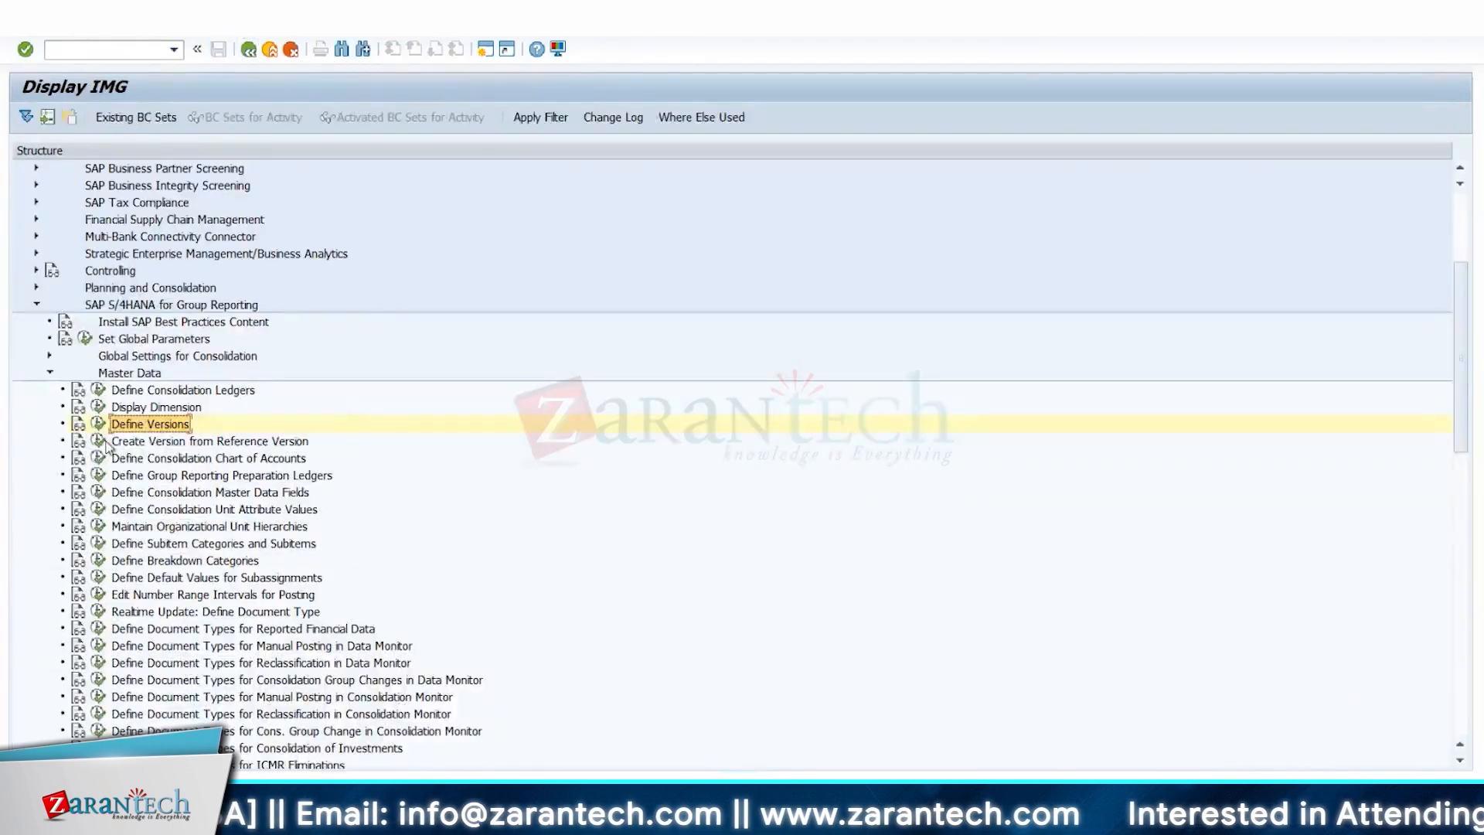
Start creating a version from a reference version, with template version B66 and target version B68
double_click(109, 443)
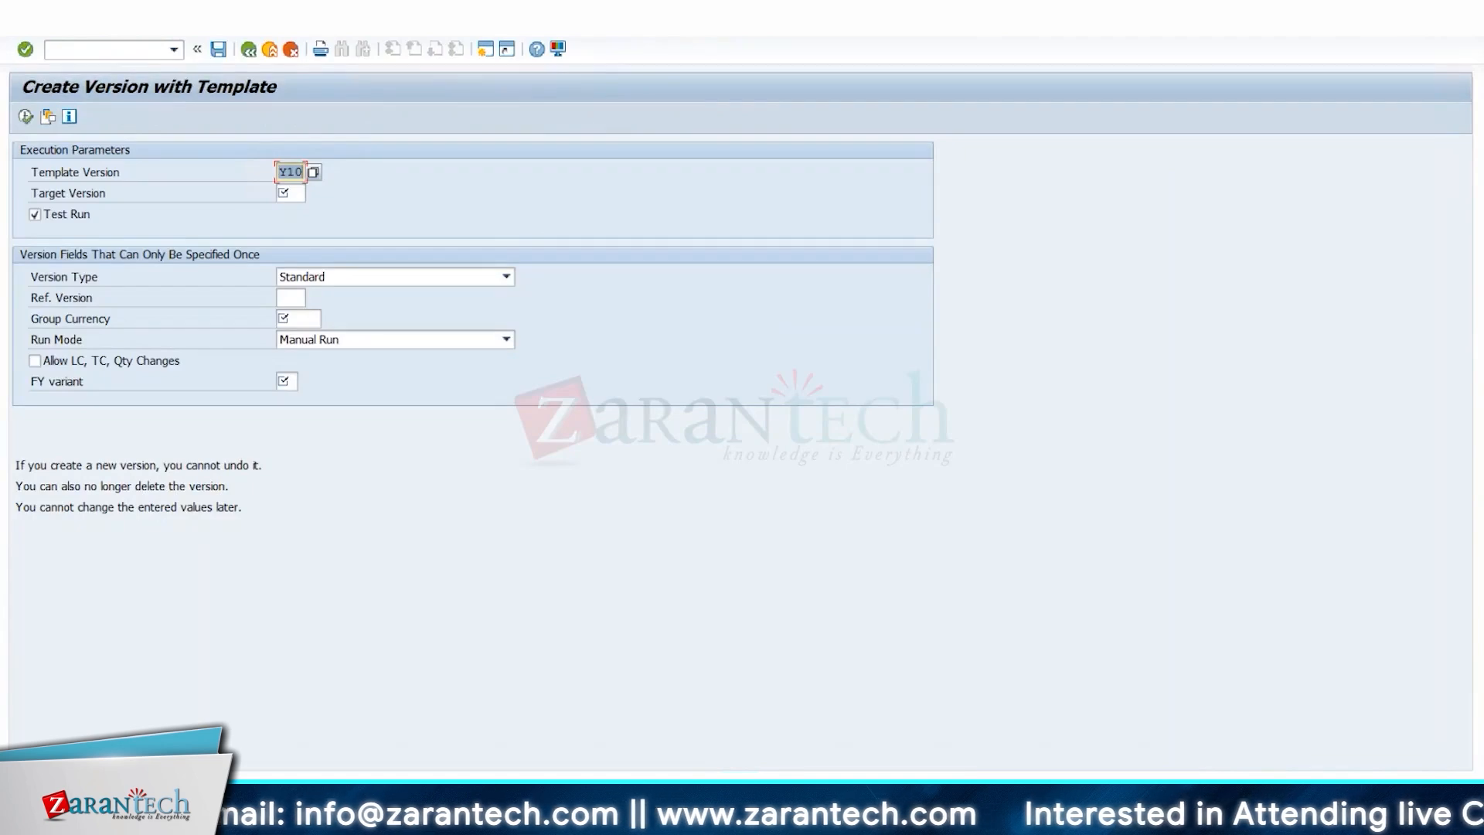
type("B66")
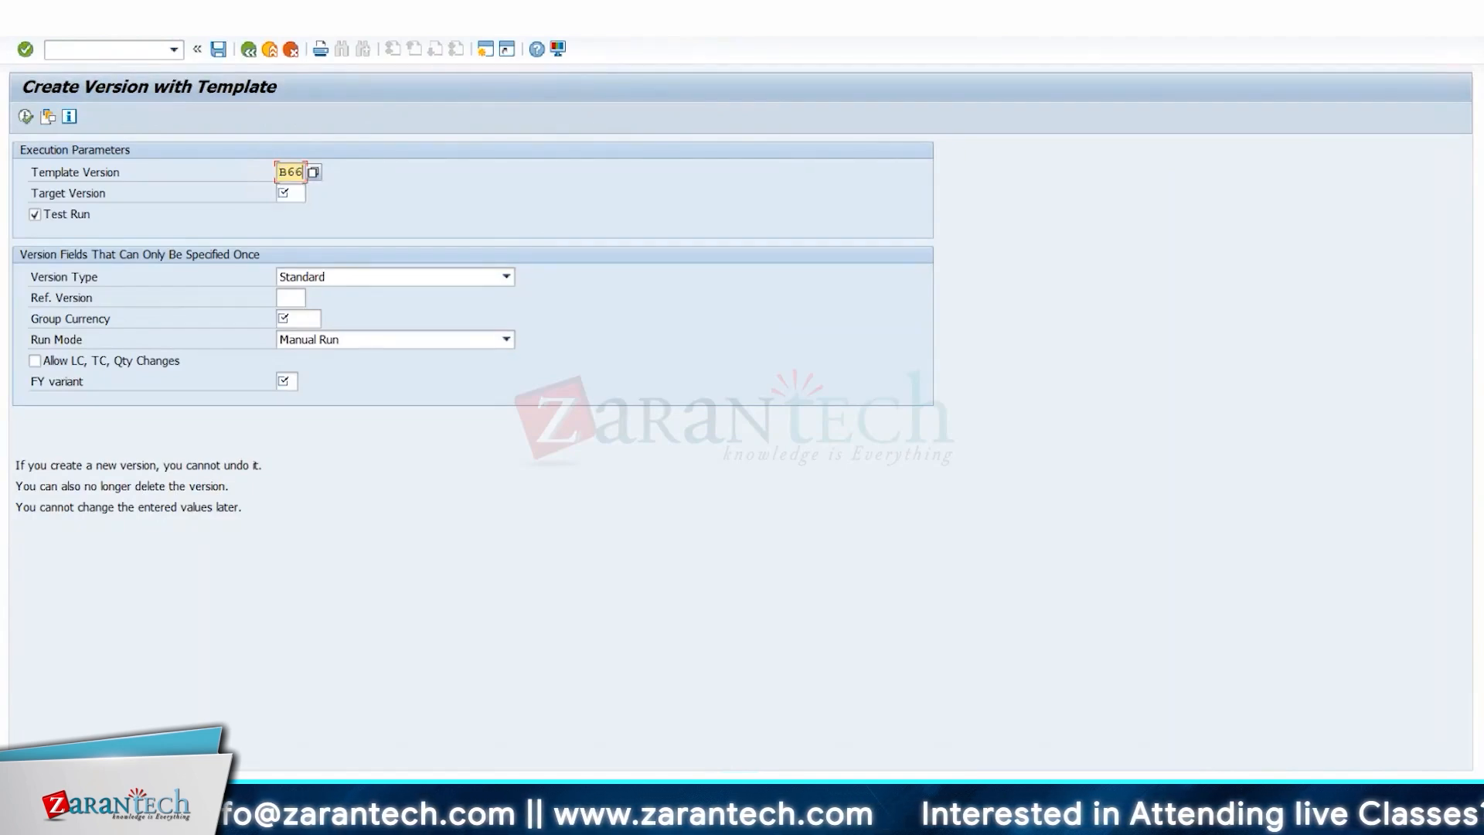
key("Tab")
type("B")
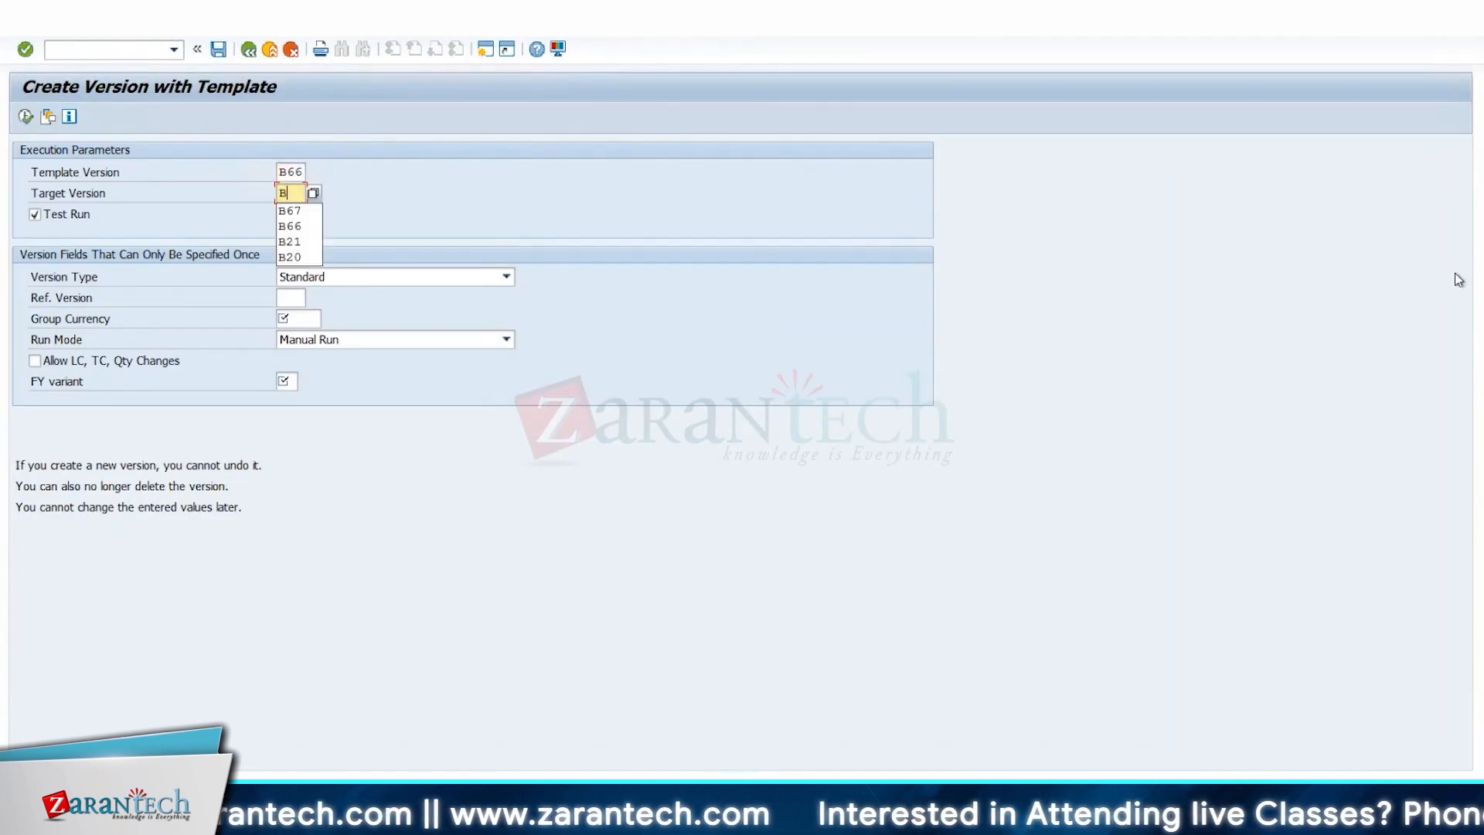
type("68")
key("Tab")
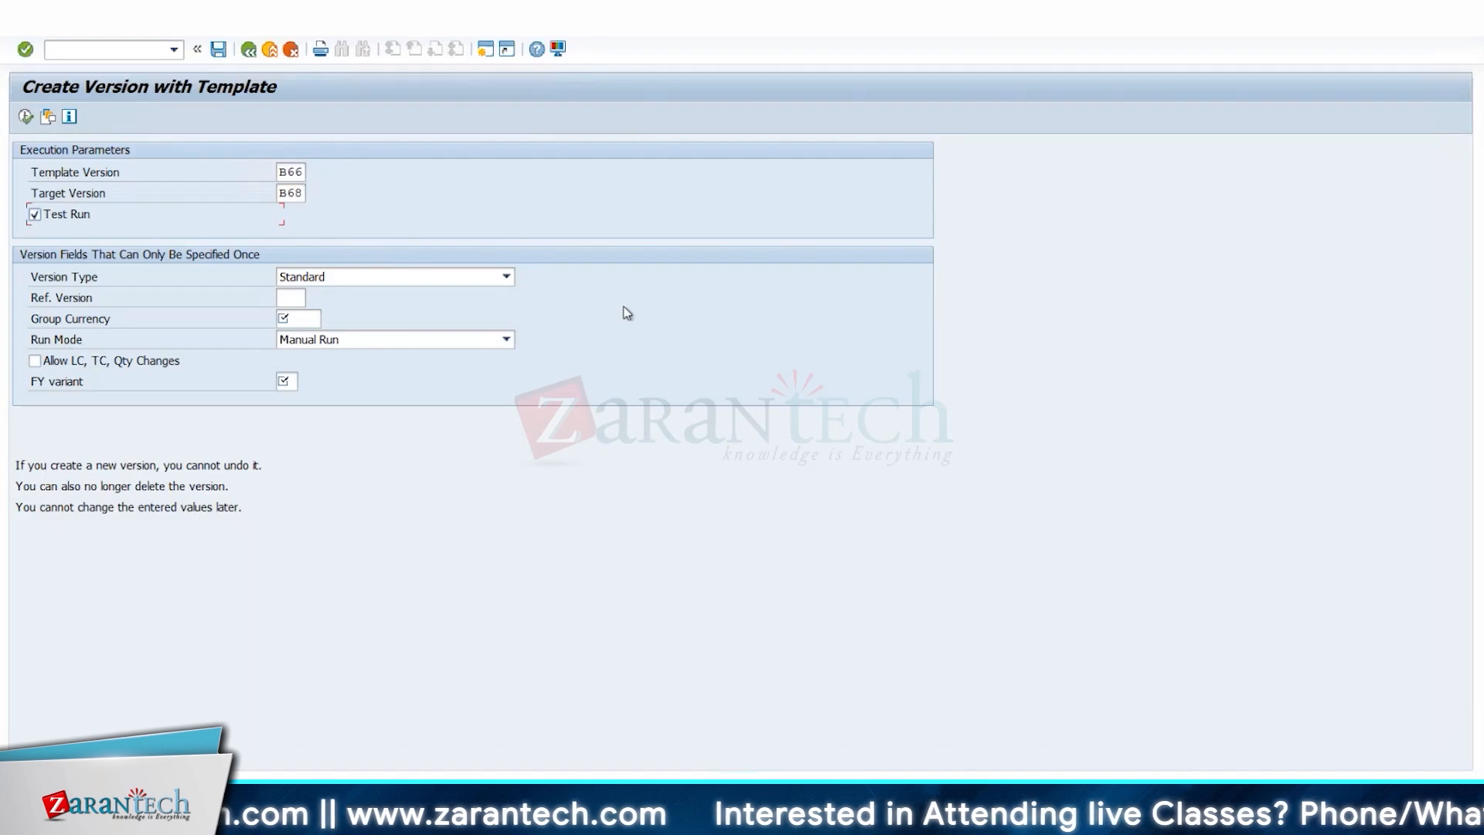
Set the version type to Extension, the reference version to B66 and the group currency to EUR
left_click(502, 278)
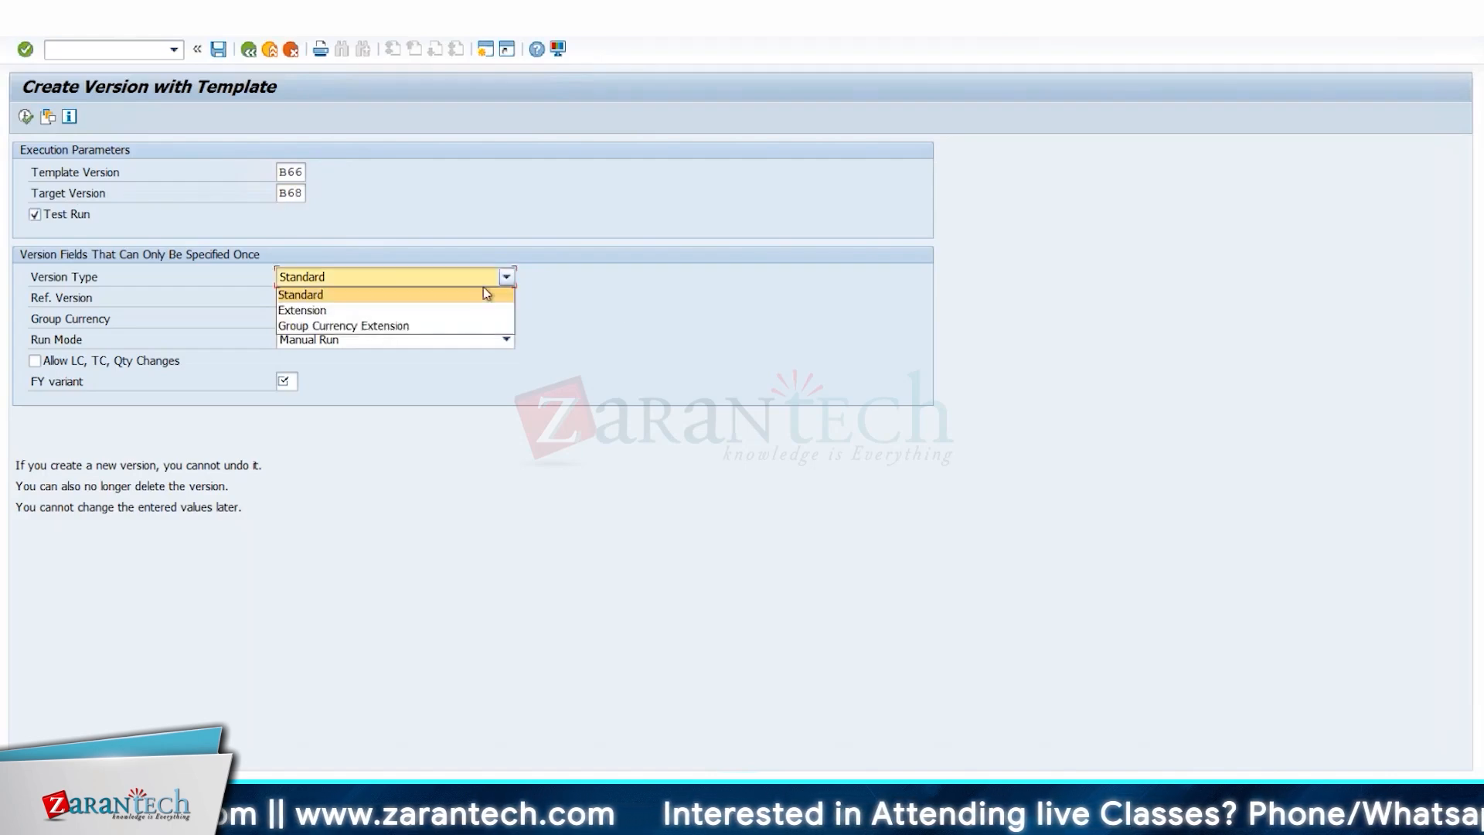
left_click(367, 311)
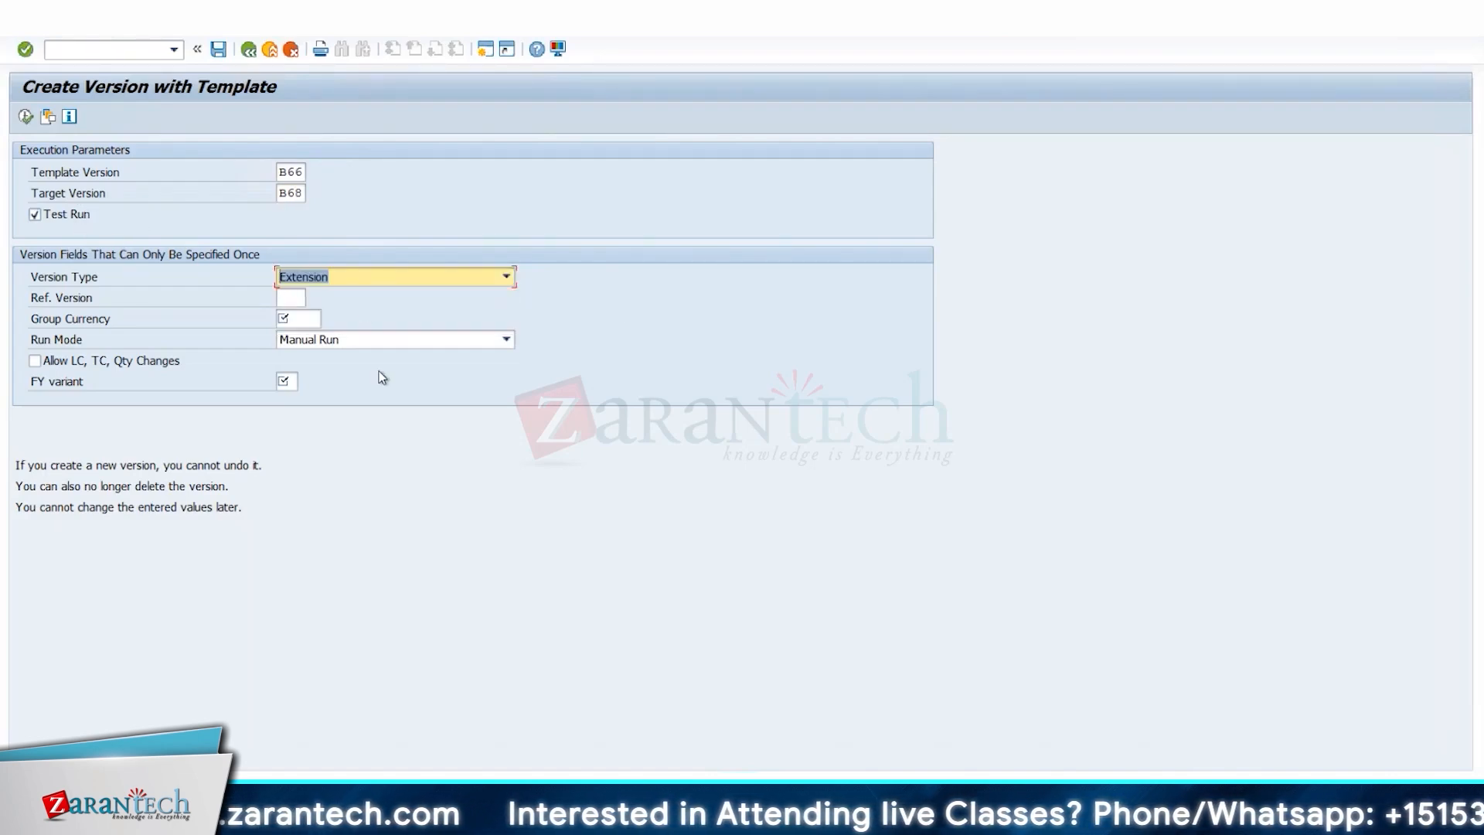
key("Tab")
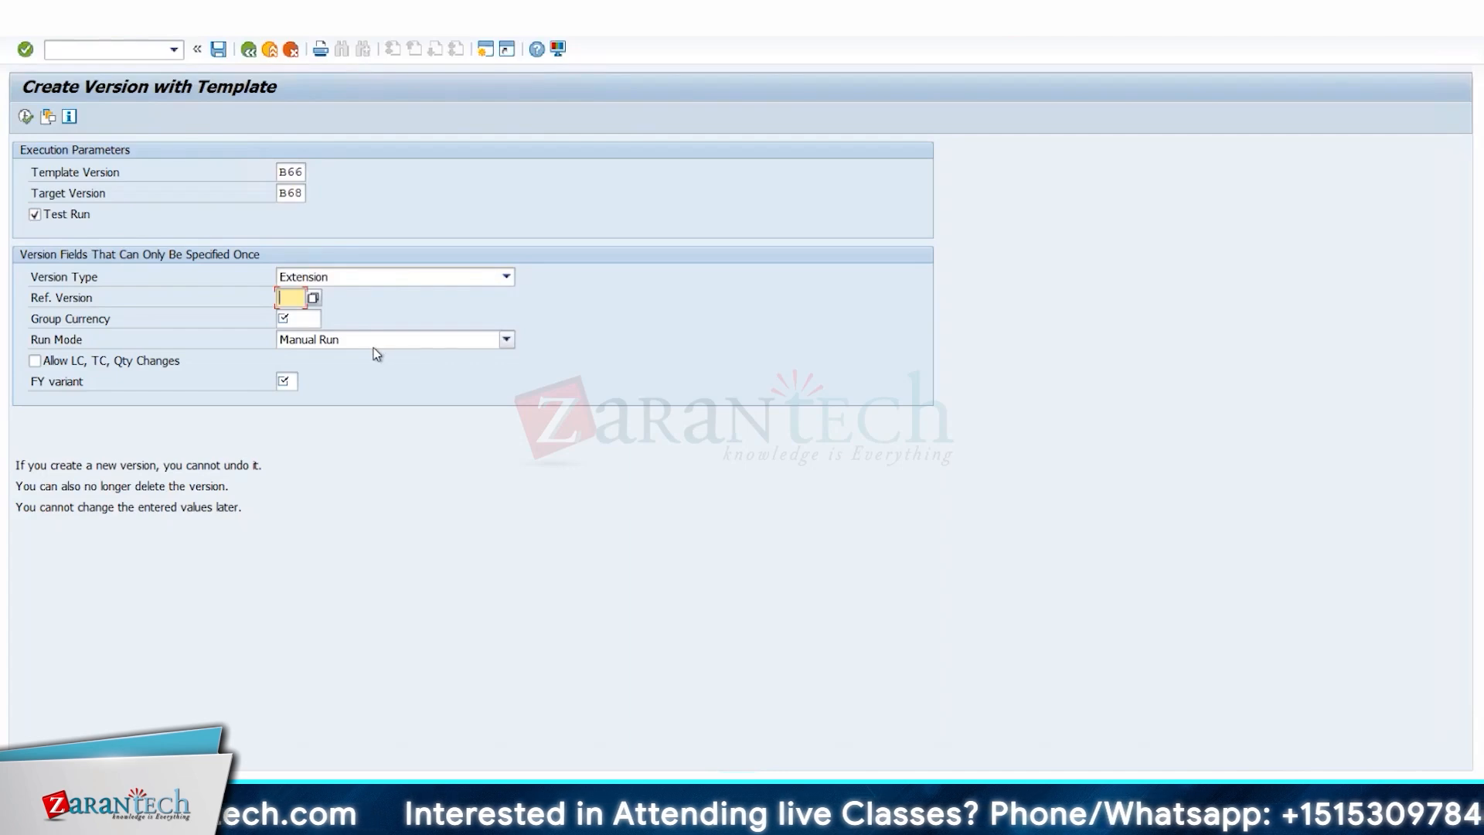
type("B66")
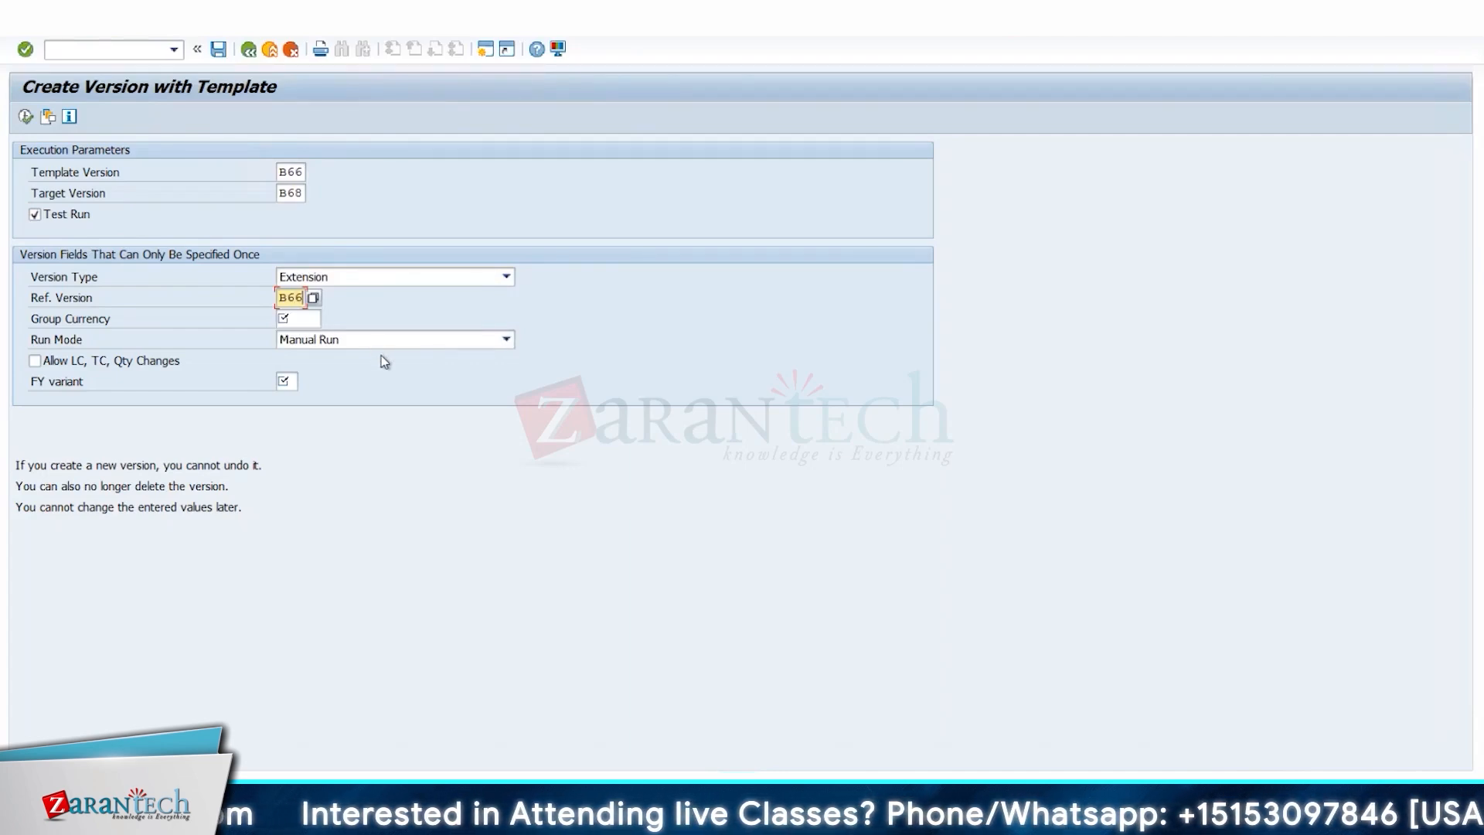
key("Tab")
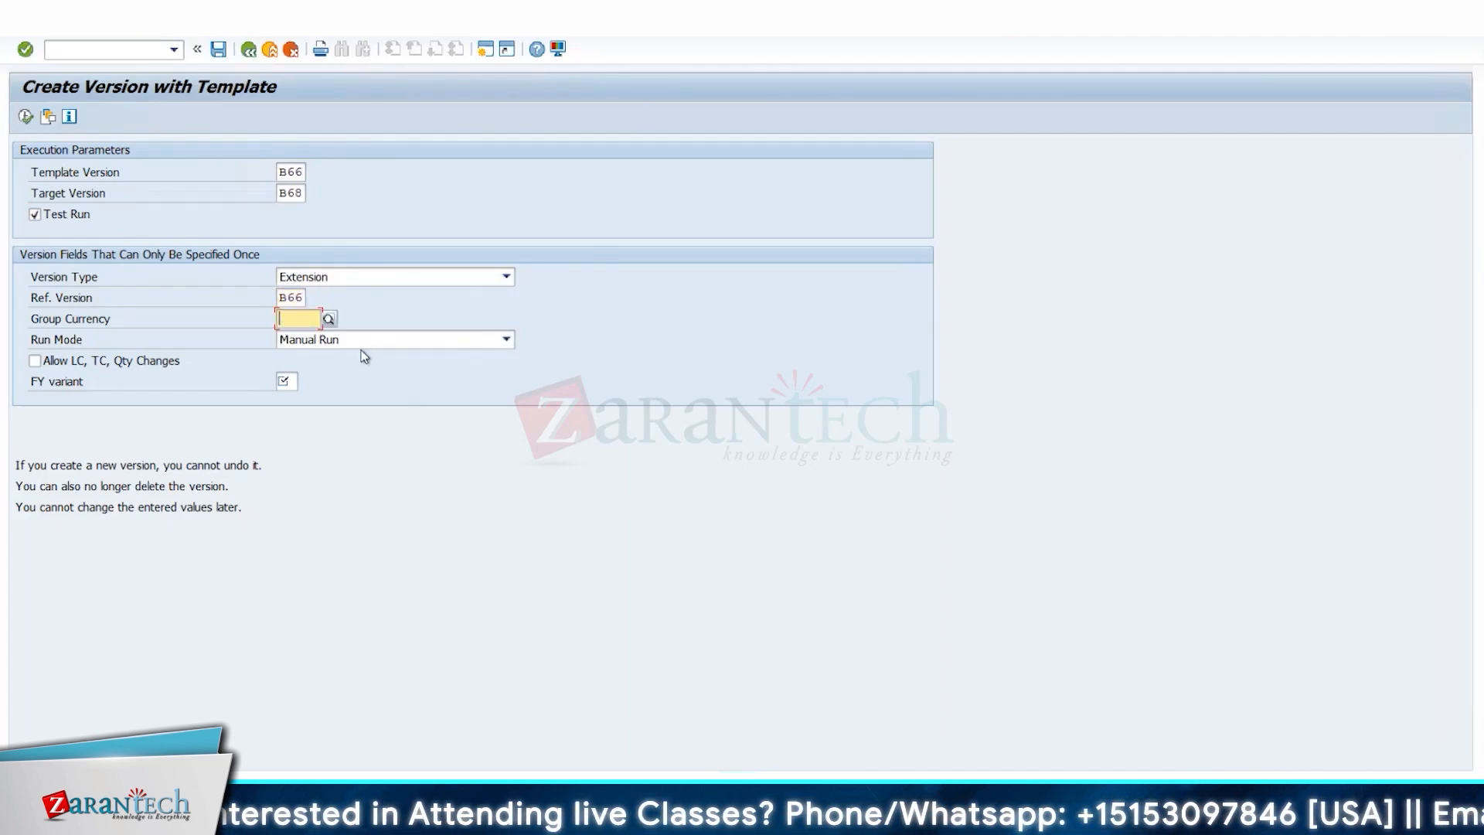
type("EUR")
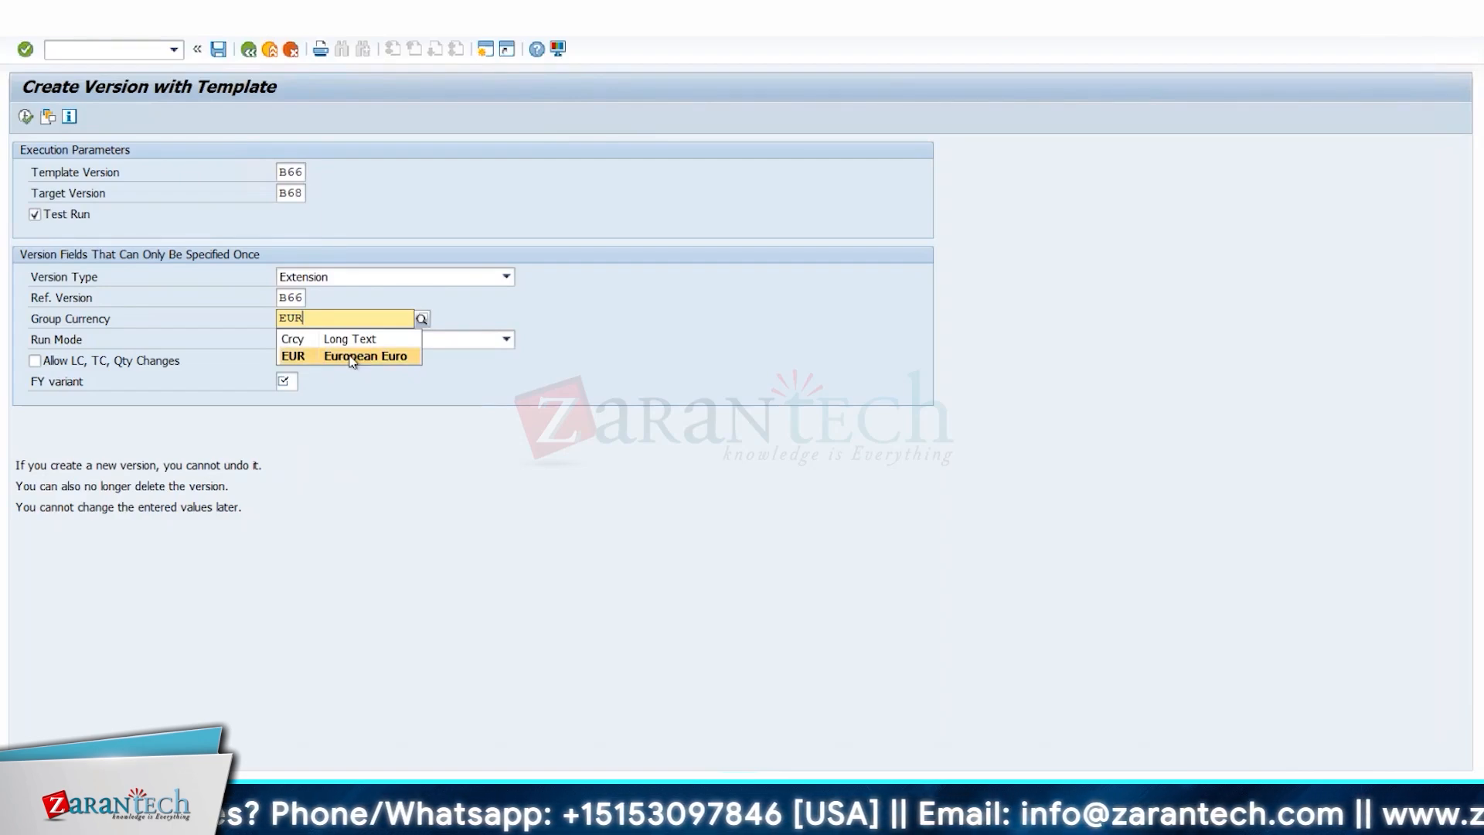
left_click(369, 220)
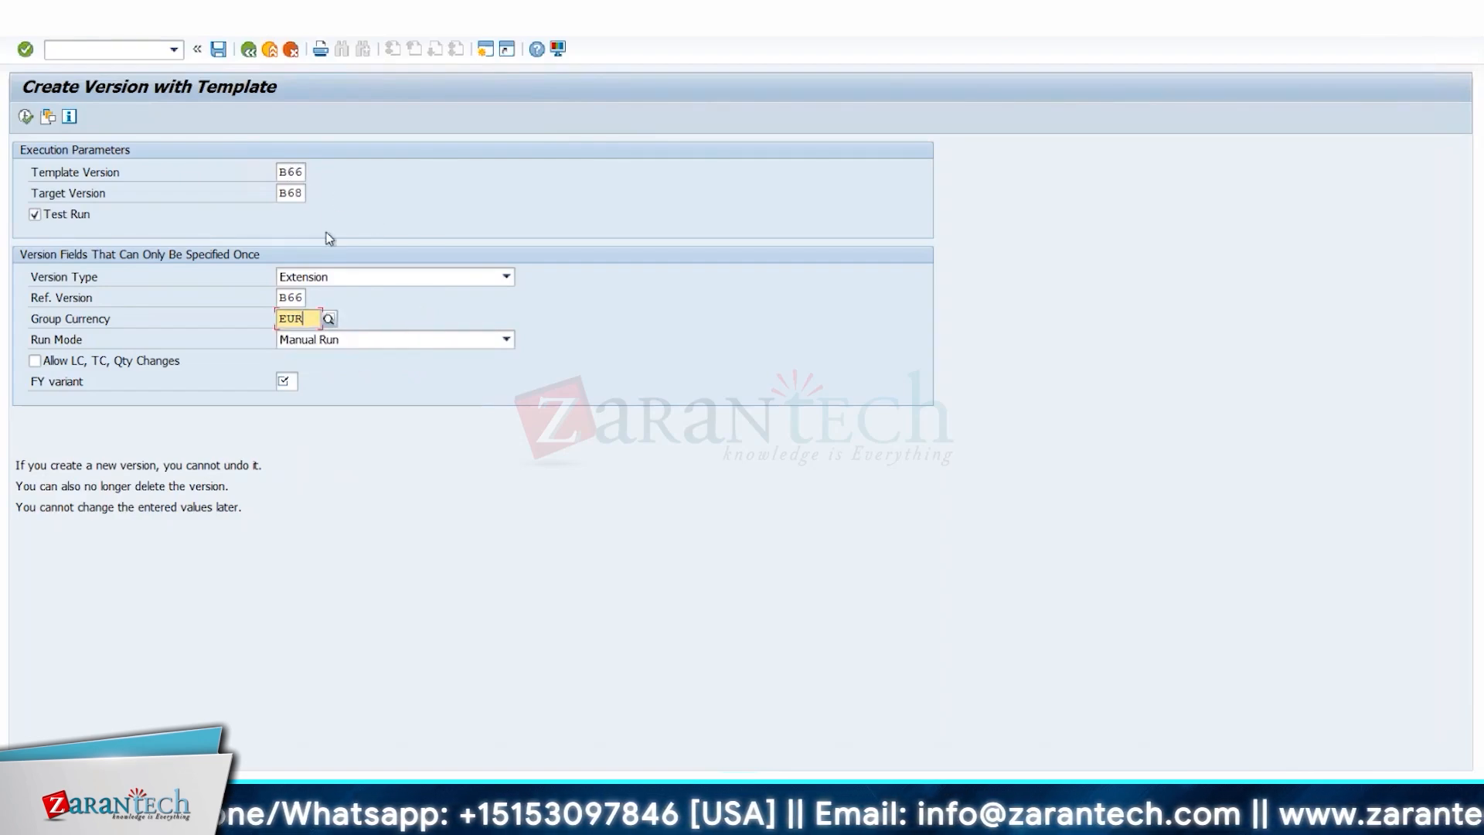
Set the run mode to Automatic Run and the fiscal year variant to K4 for target version B68
left_click(344, 341)
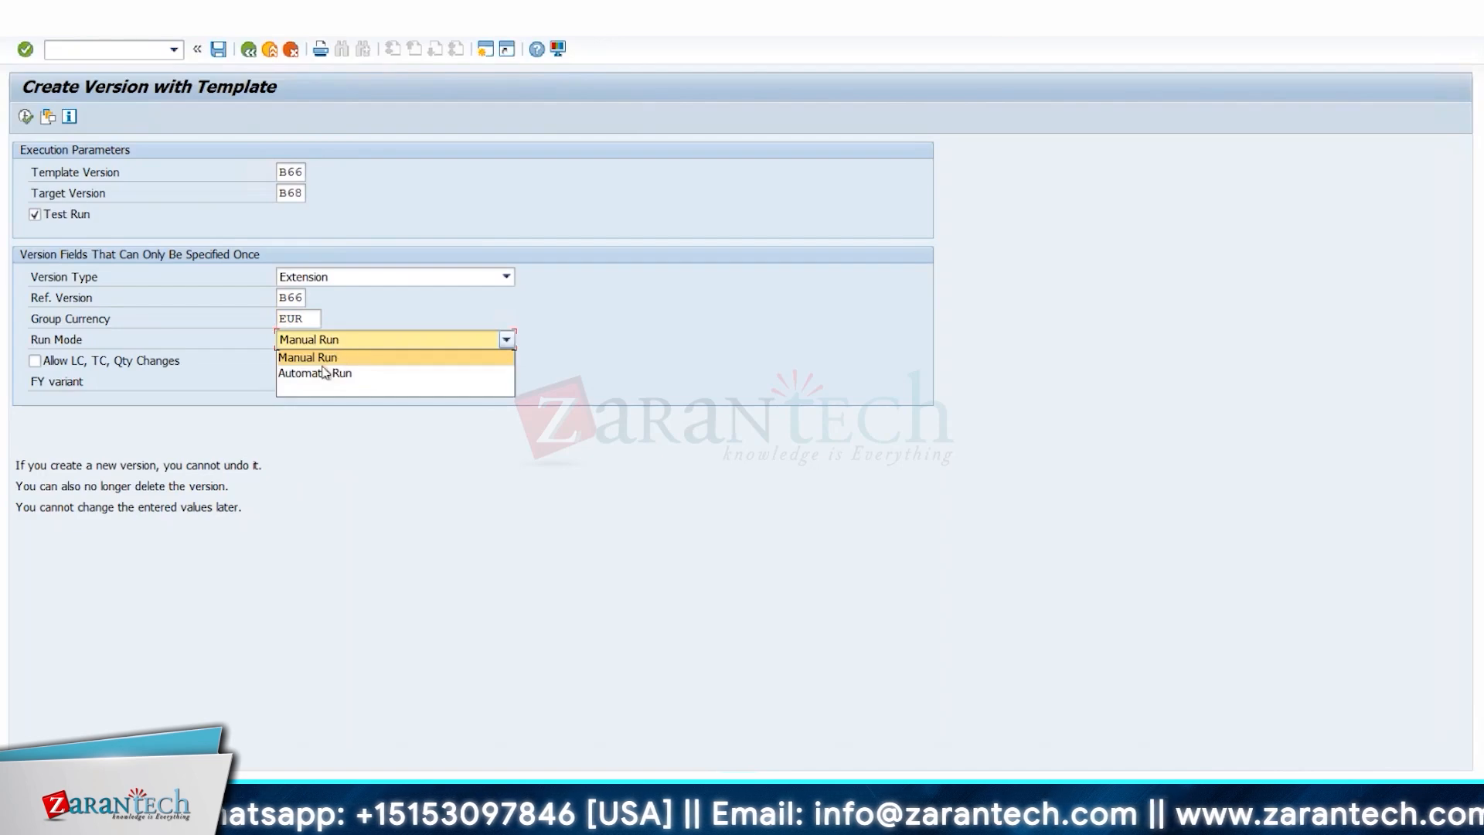
left_click(324, 371)
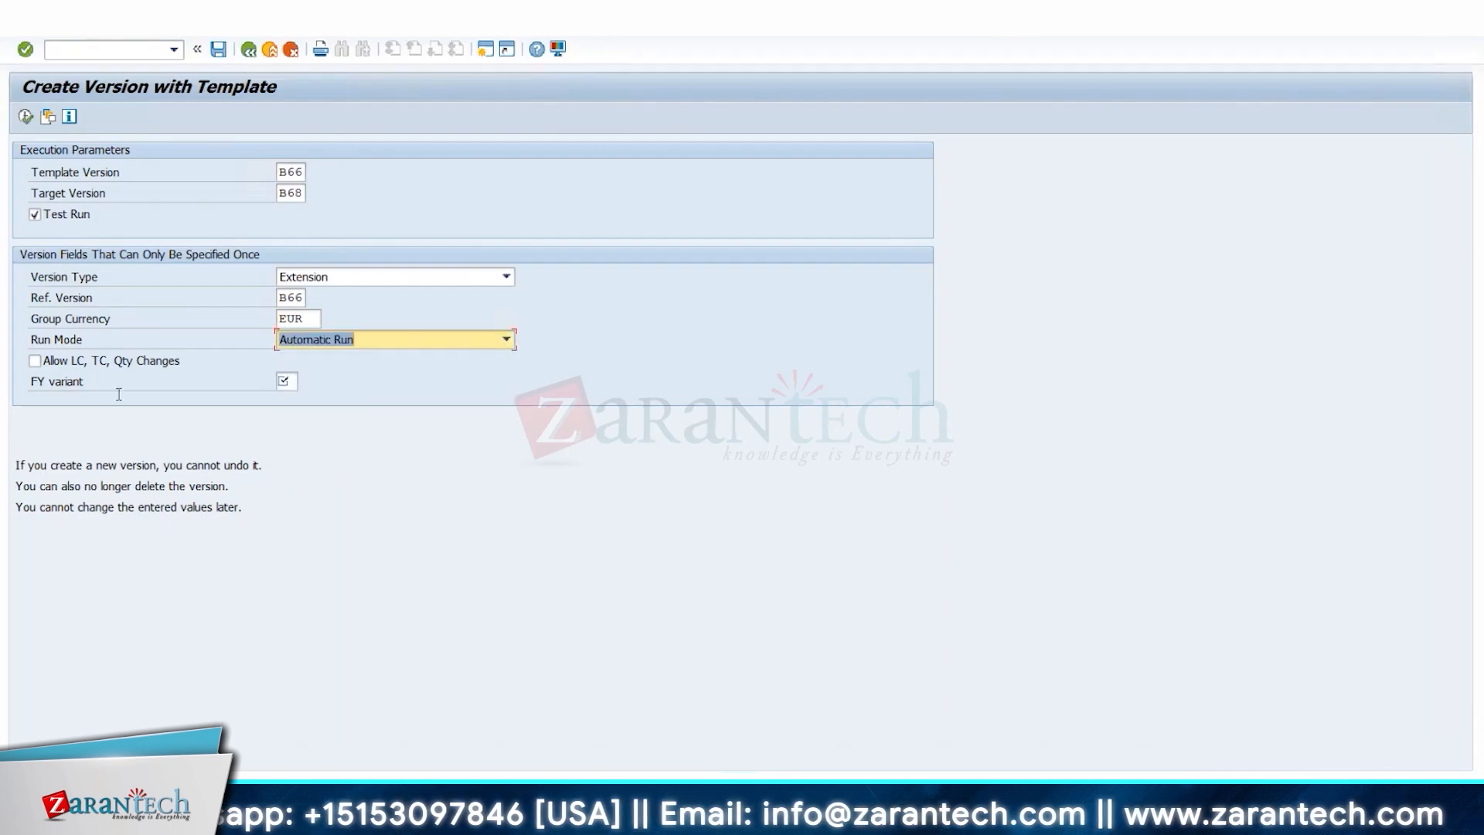
left_click(287, 385)
type("K4")
key("Return")
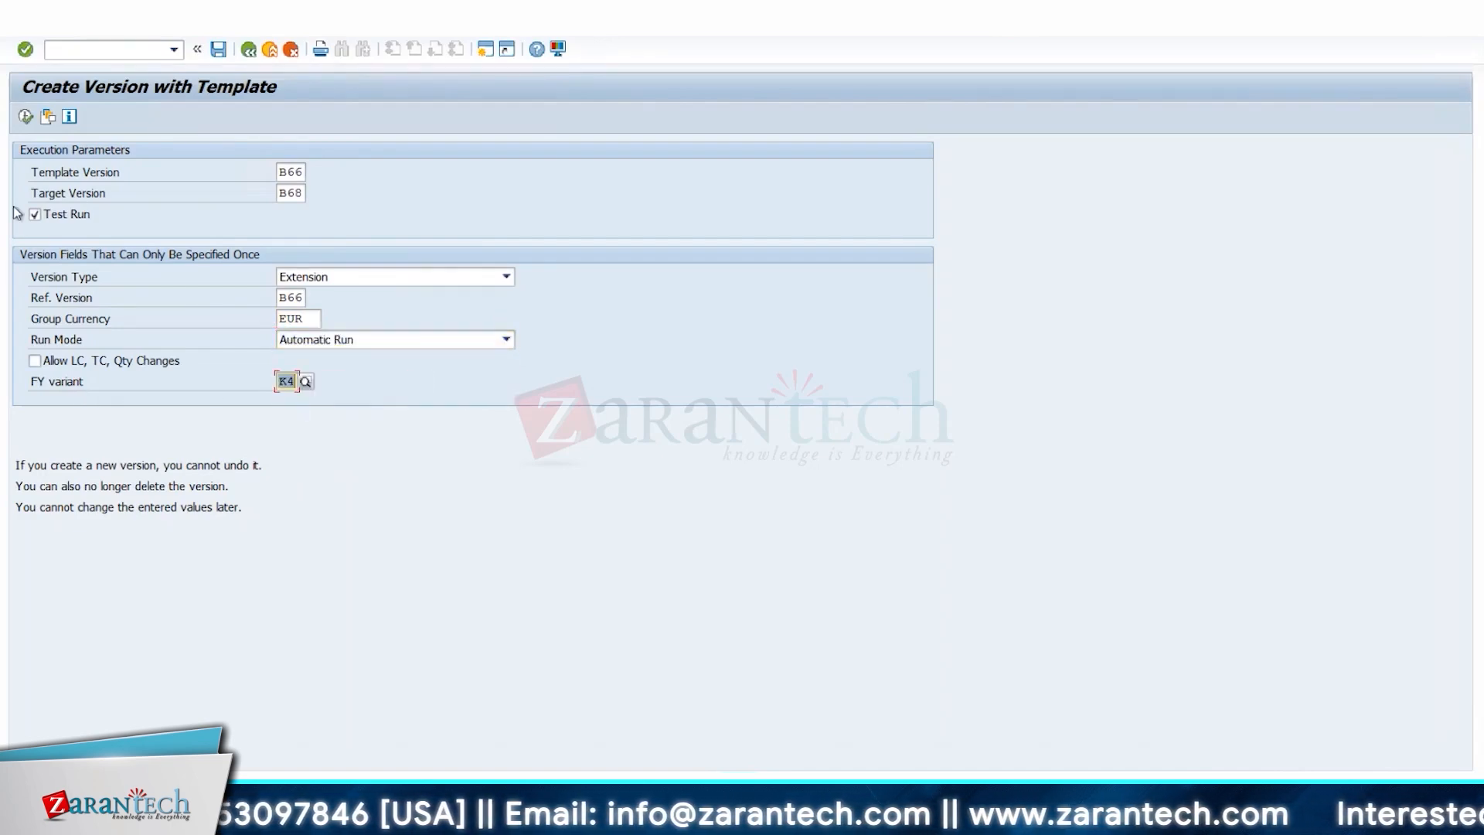
Turn off the test run, execute the creation of version B68 and return to the IMG structure
left_click(60, 218)
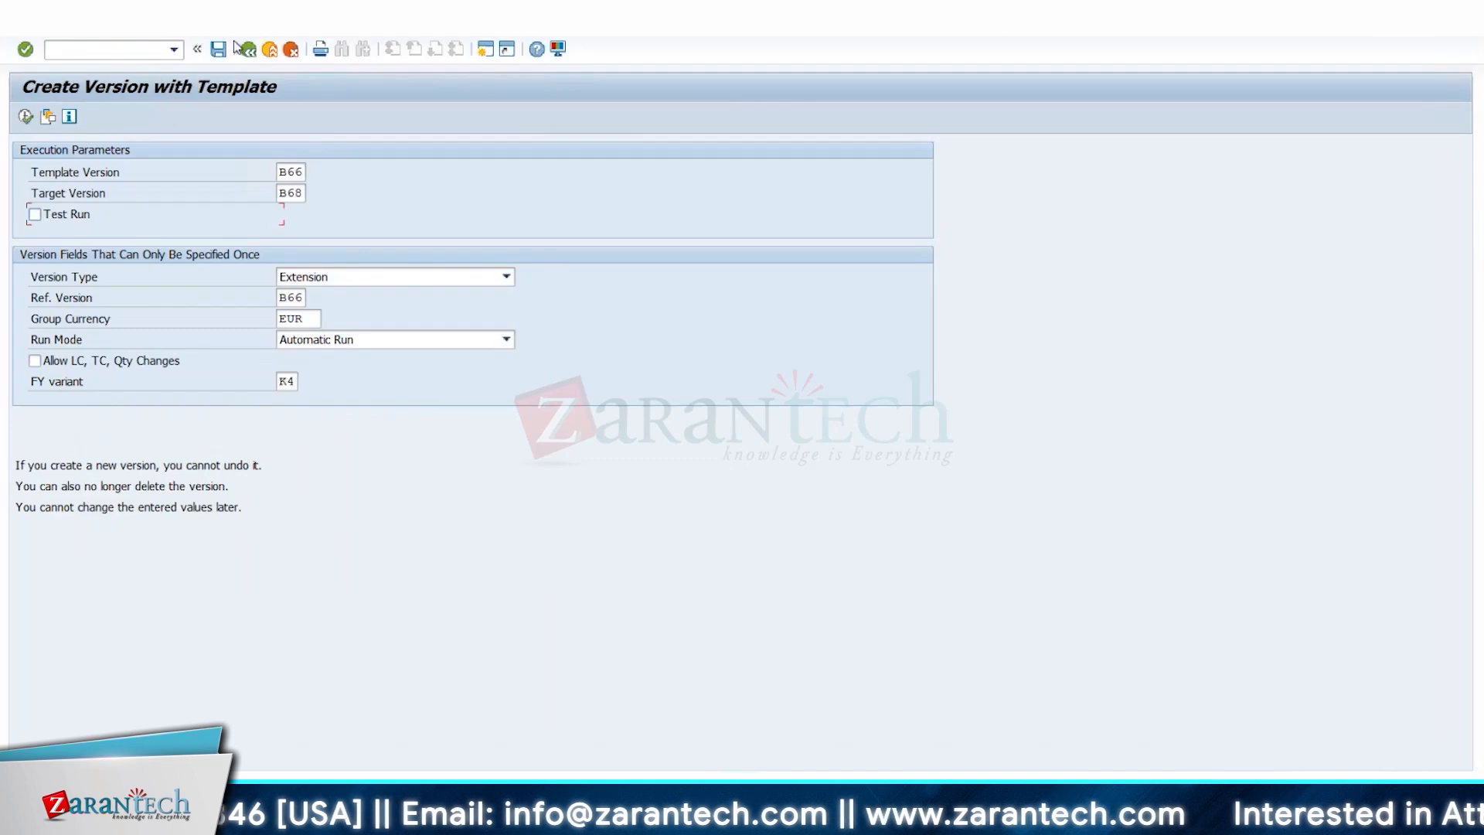
left_click(27, 119)
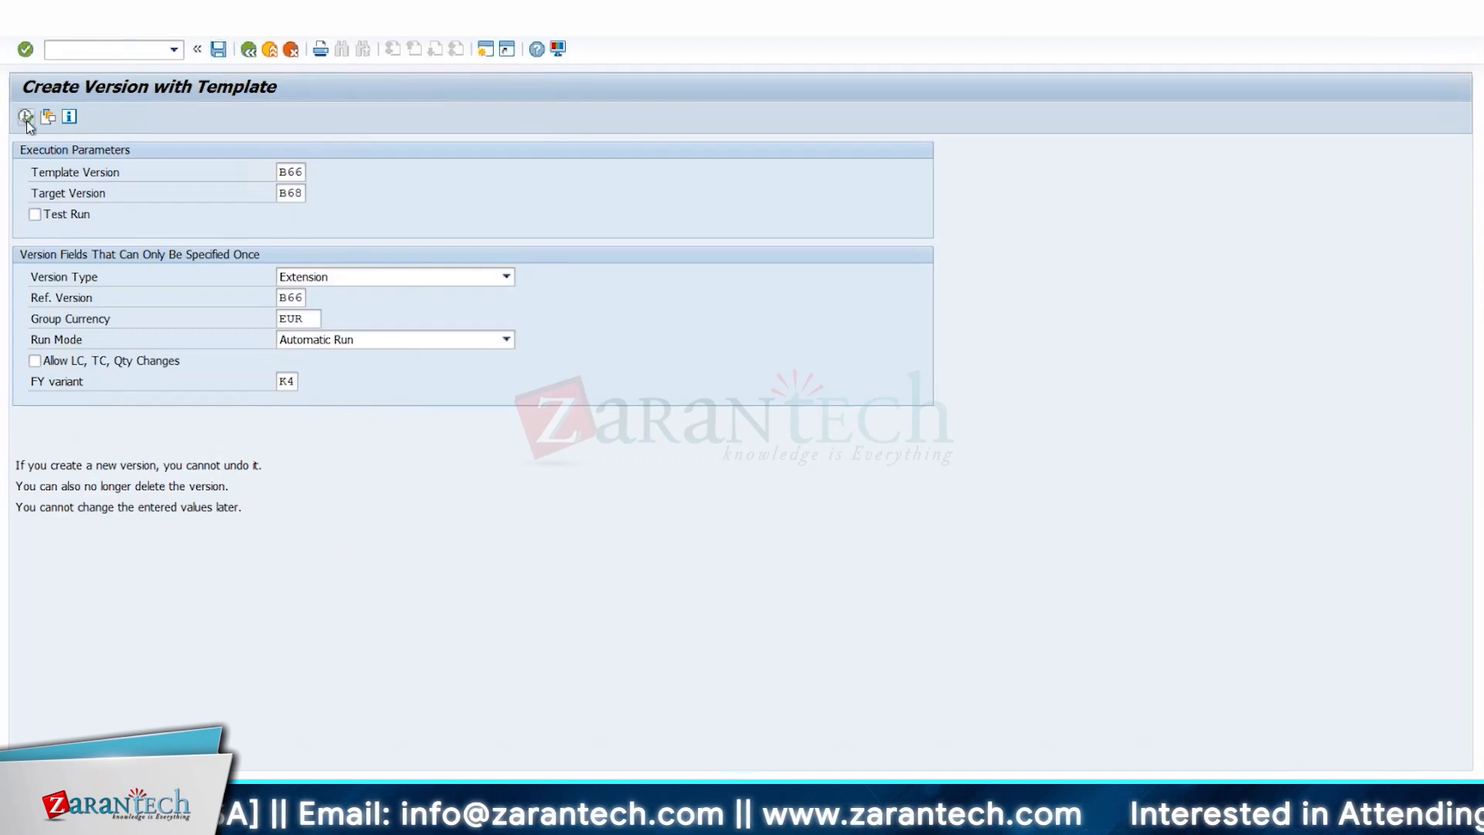
left_click(248, 50)
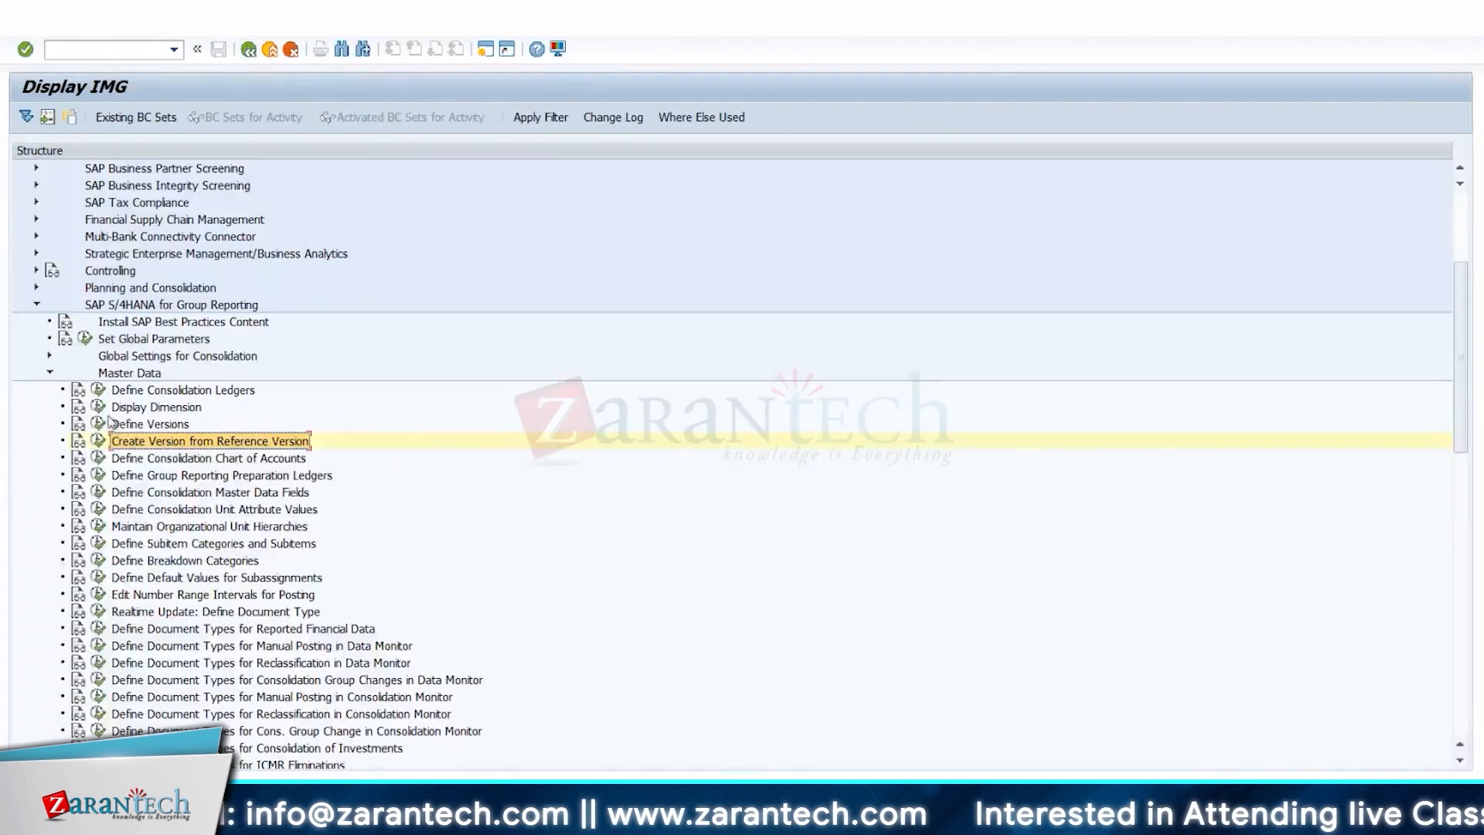
Open the consolidation version definitions and position the list at version B68
left_click(100, 423)
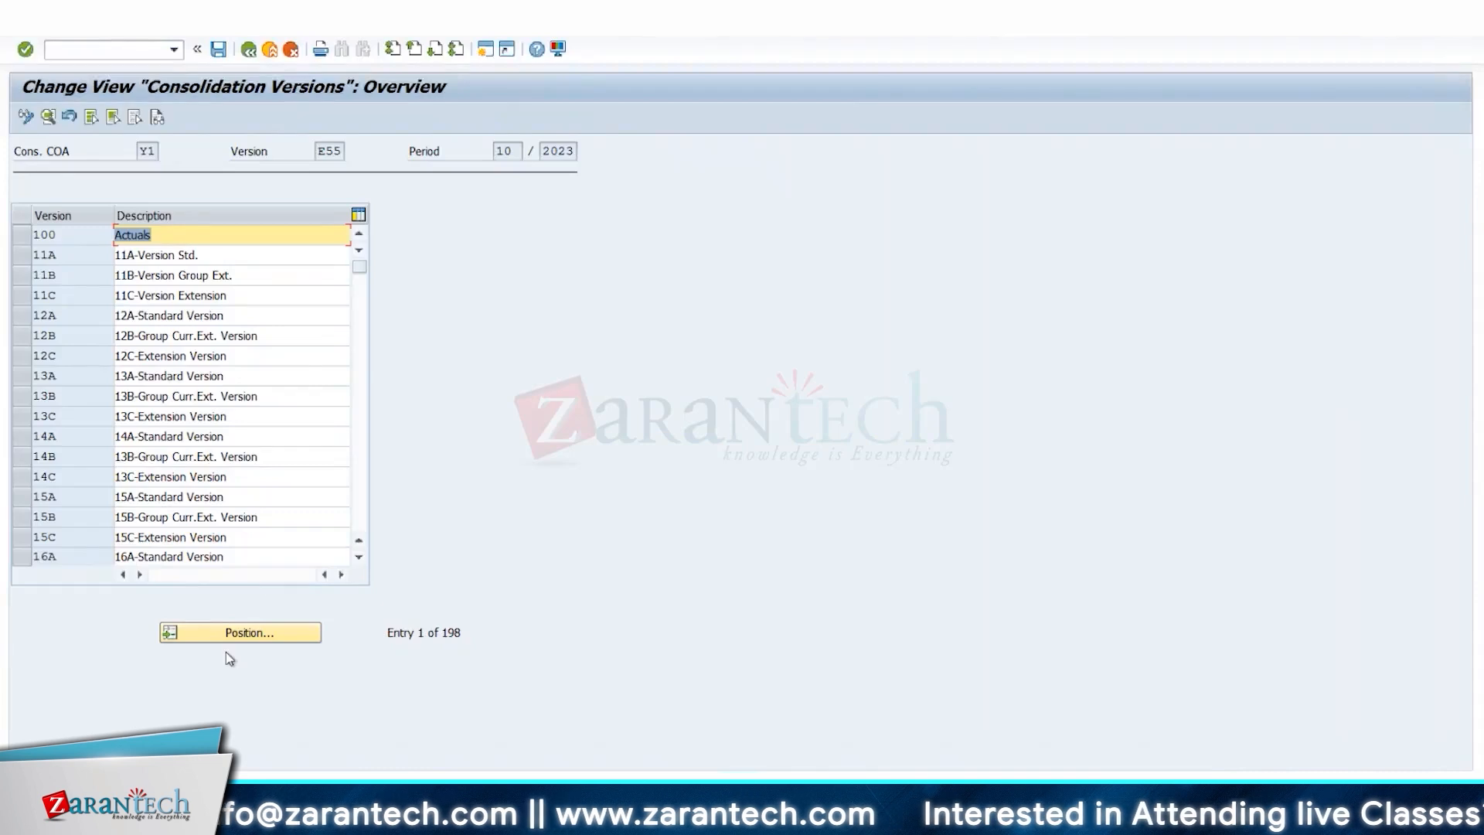
left_click(238, 635)
type("B67")
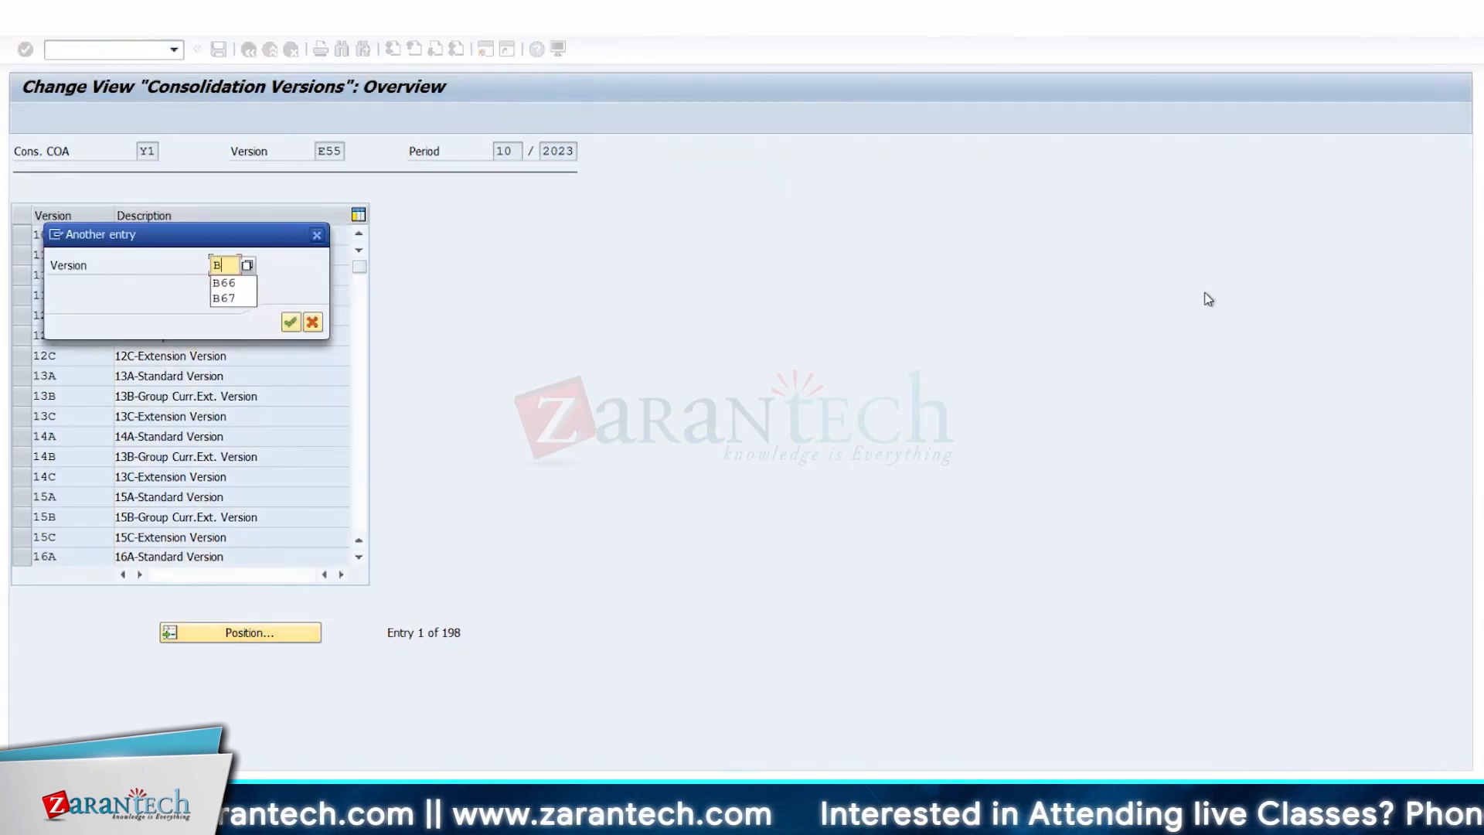
key("Return")
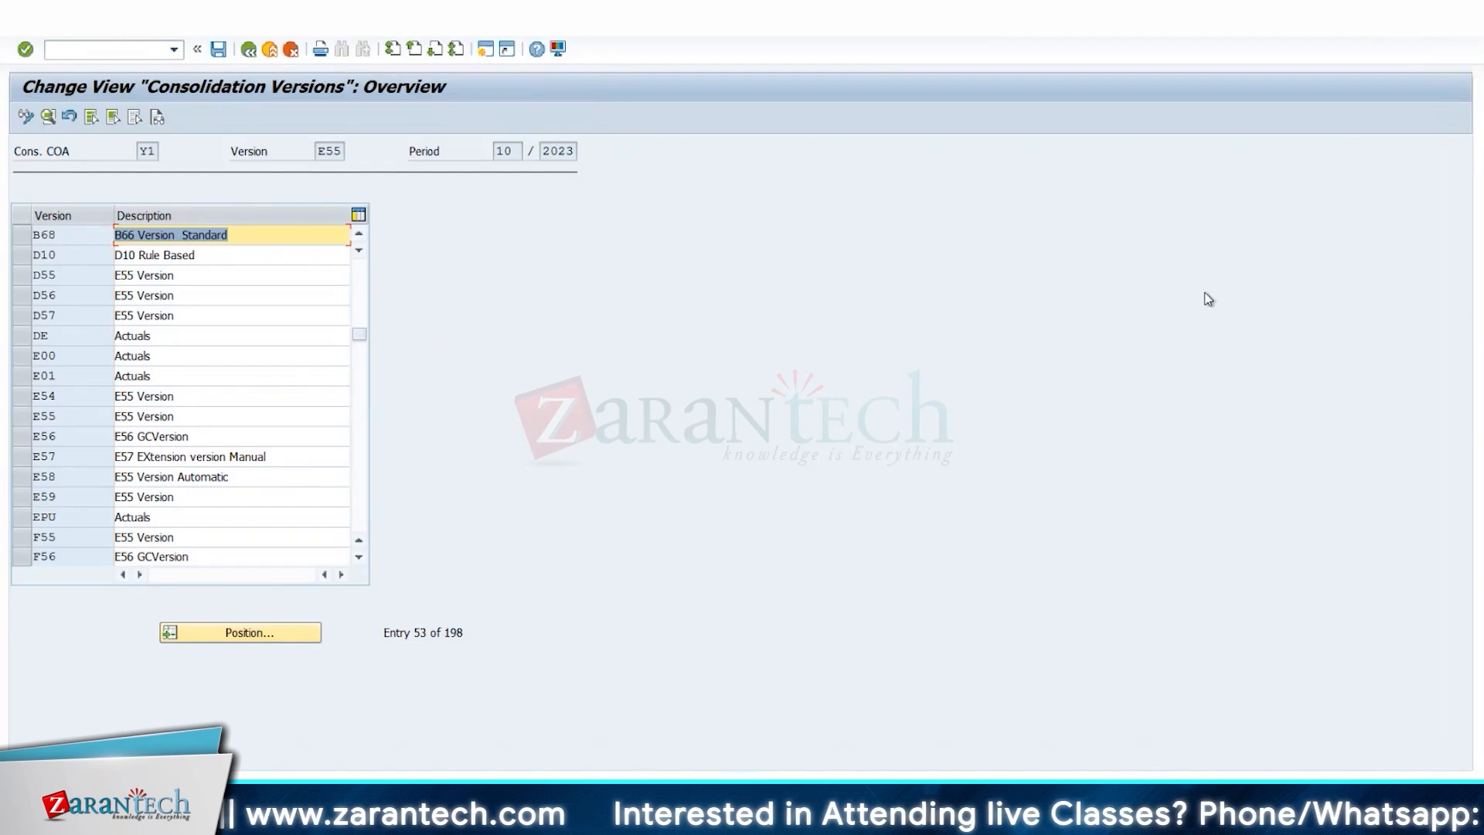
Change the description of version B68 to "B66 Version Extension" and save it
key("End")
key("BackSpace")
key("BackSpace")
key("BackSpace")
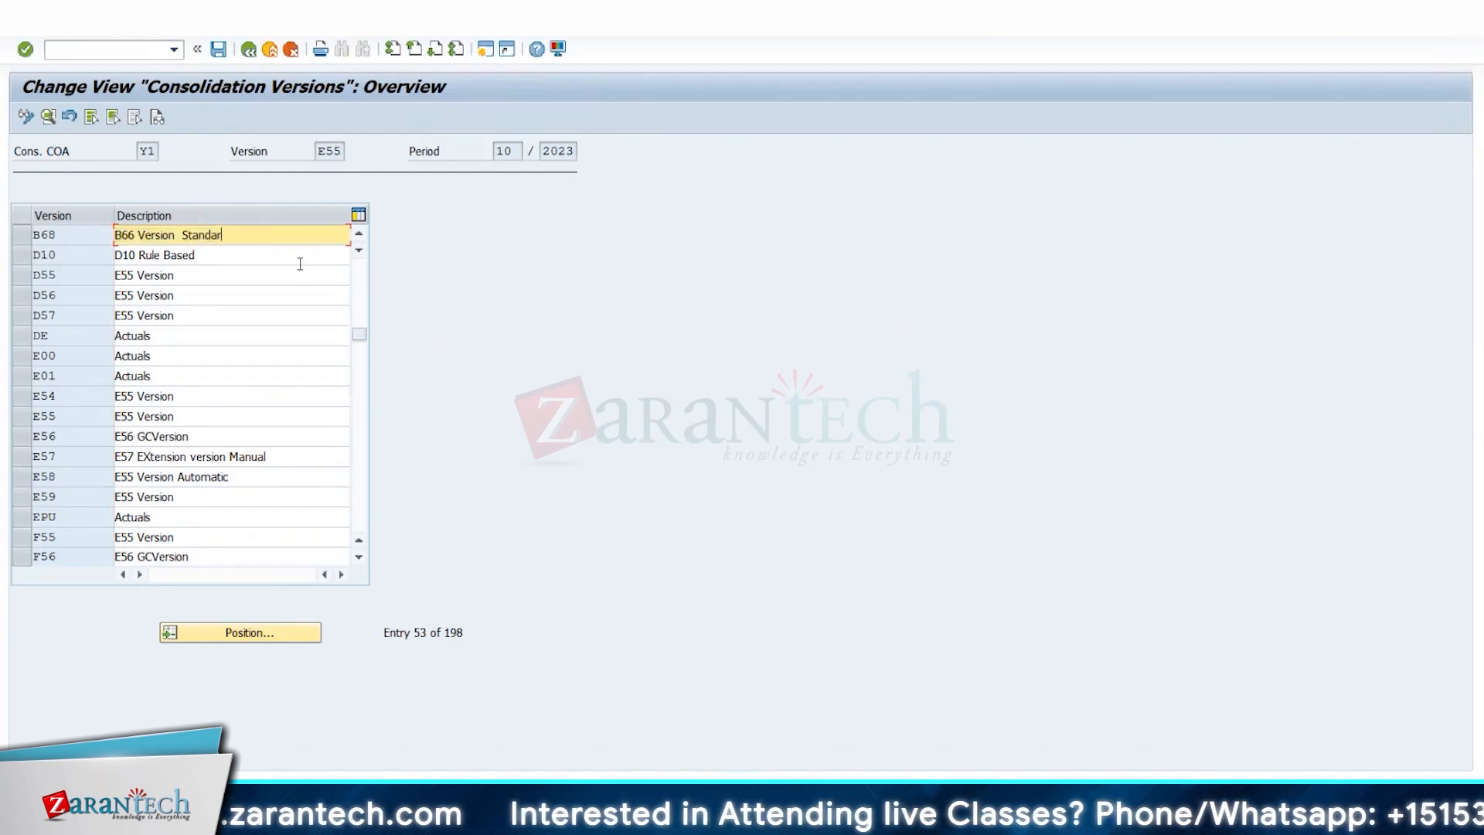
key("BackSpace")
key("BackSpace")
key("BackSpace")
key("BackSpace")
key("BackSpace")
key("BackSpace")
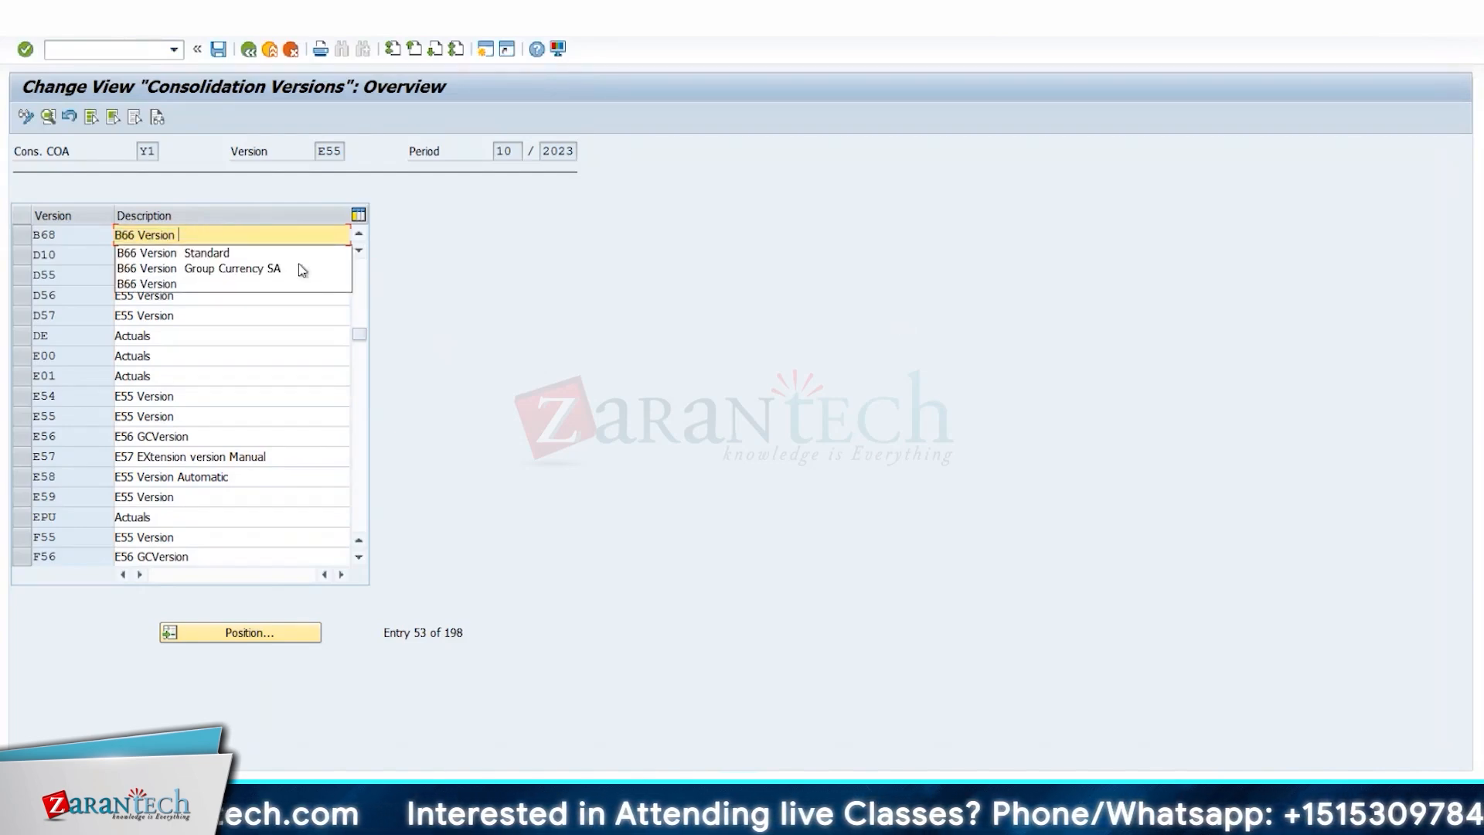
type("Extend")
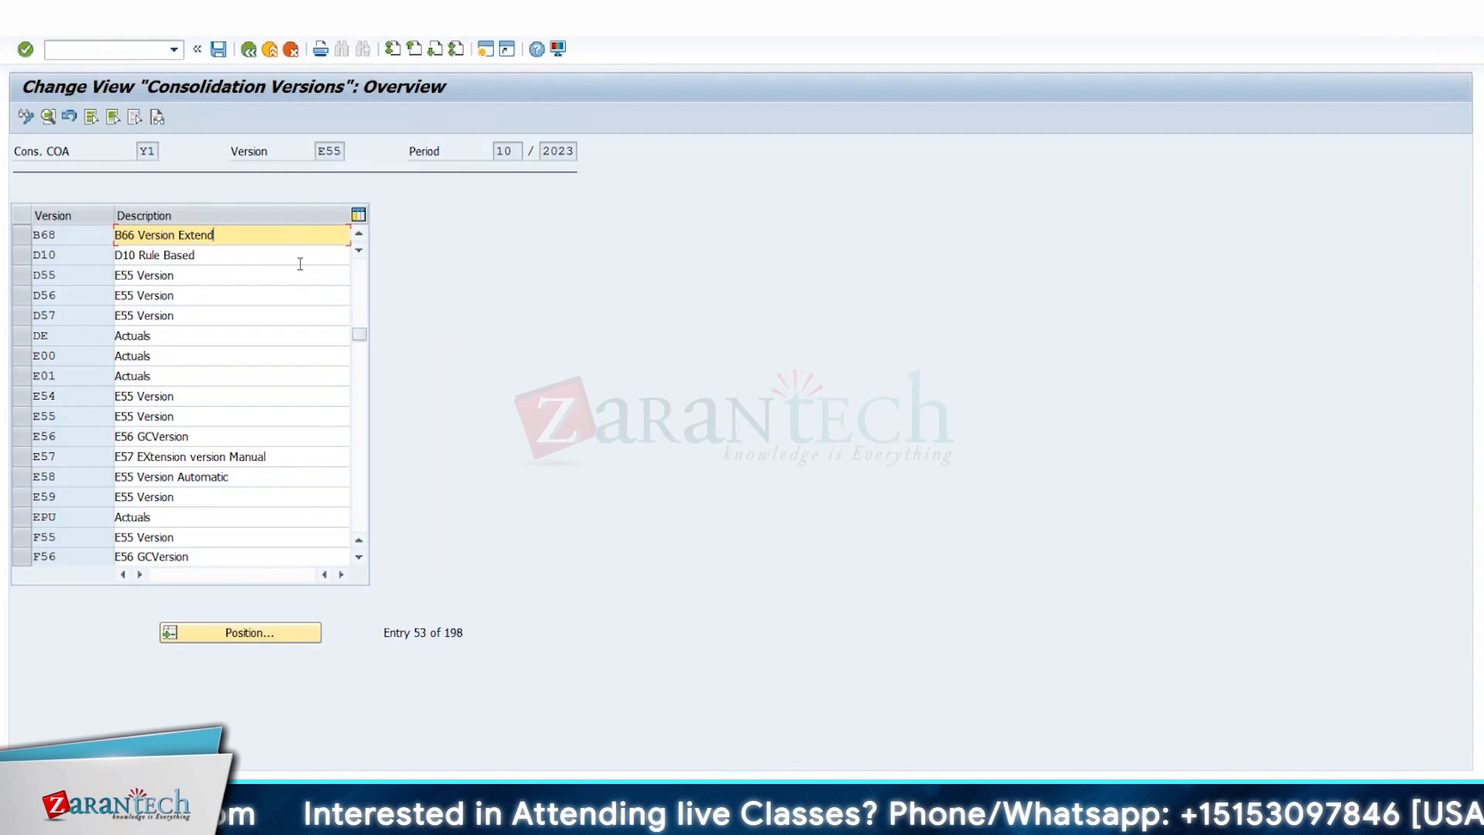
key("BackSpace")
type("sion")
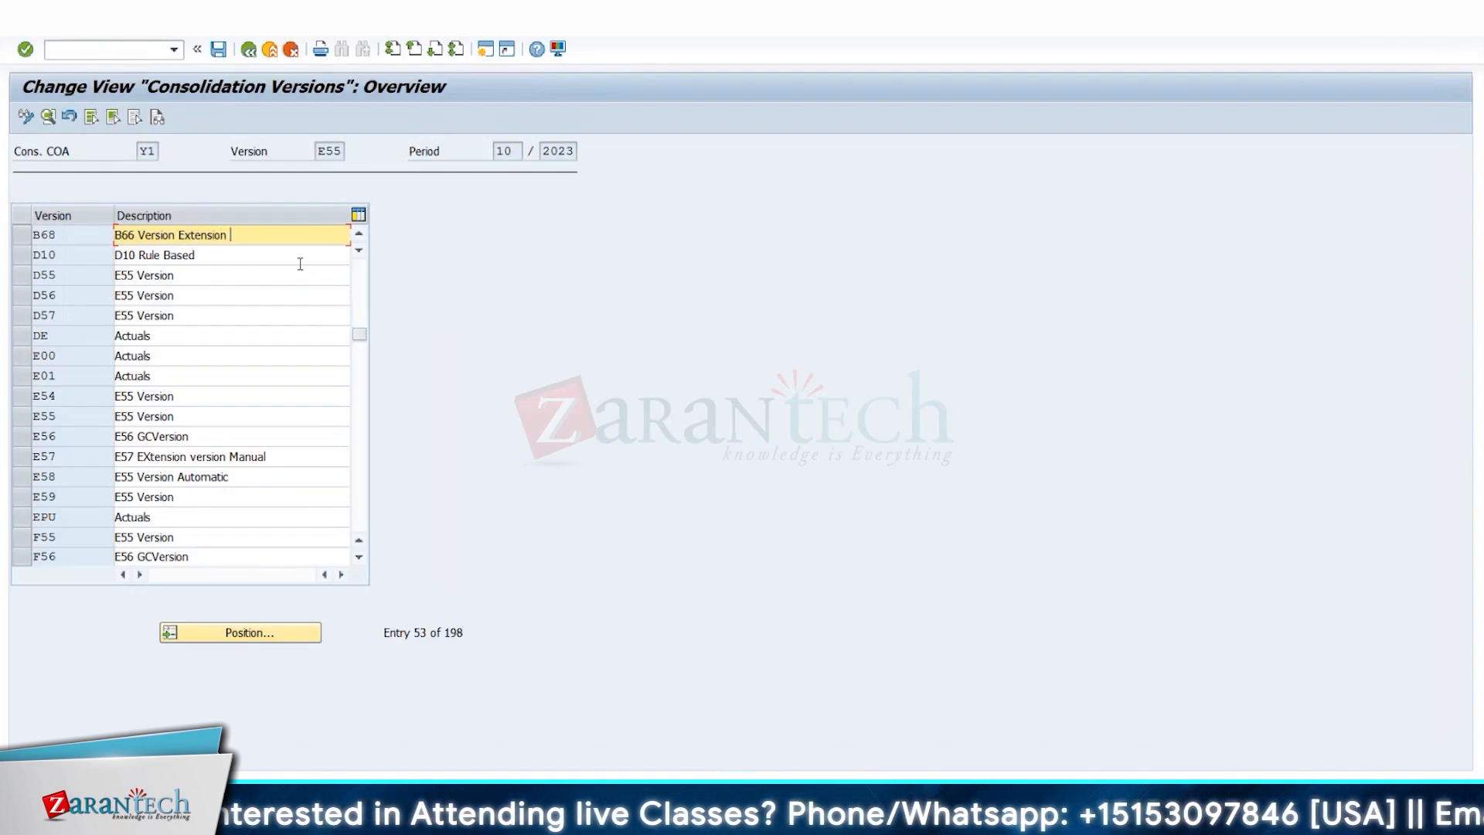
key("Return")
key("ctrl+s")
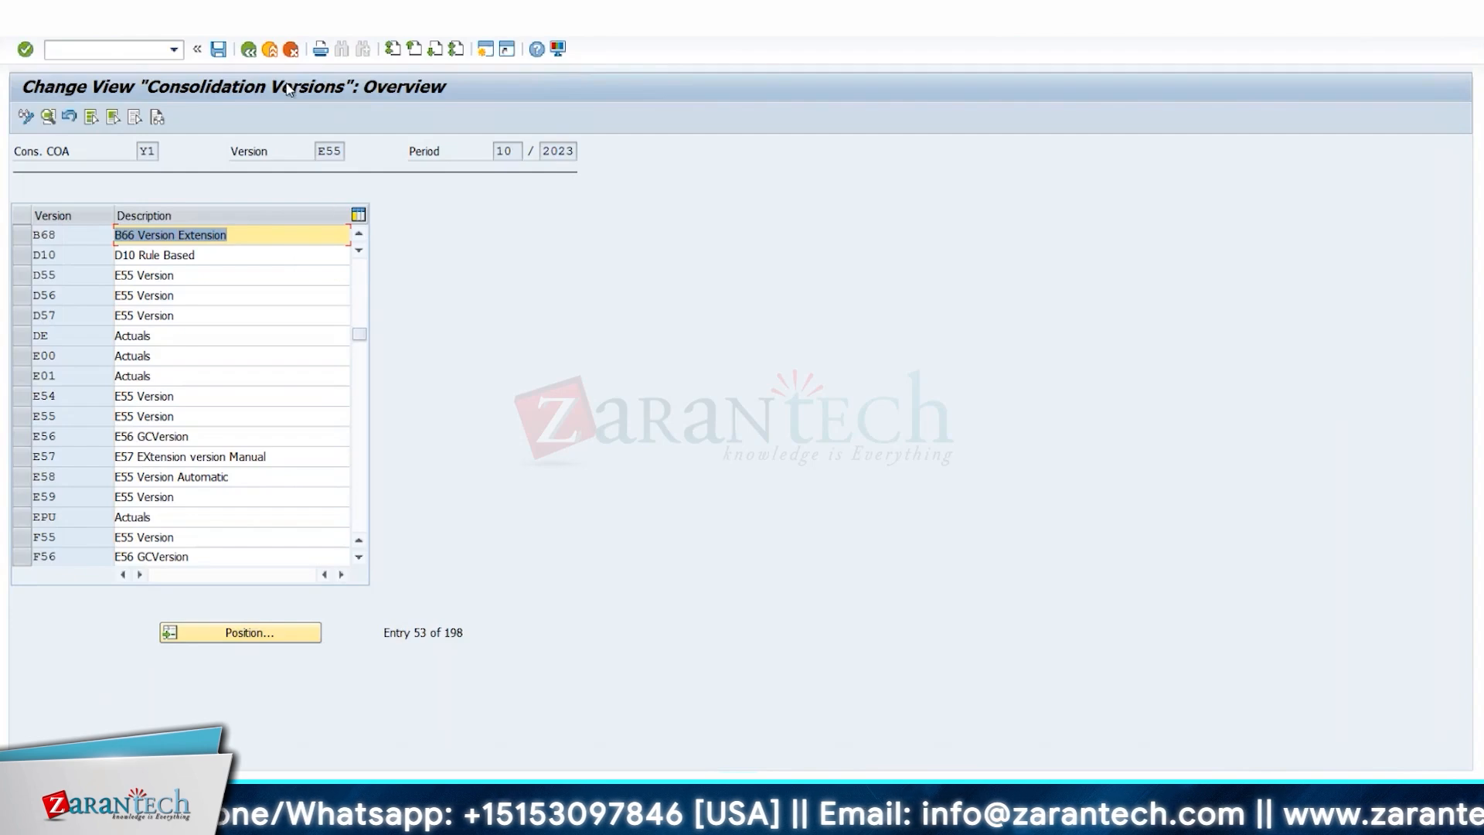
Start creating another version from a reference version, with template version B66 and target version B69
left_click(265, 52)
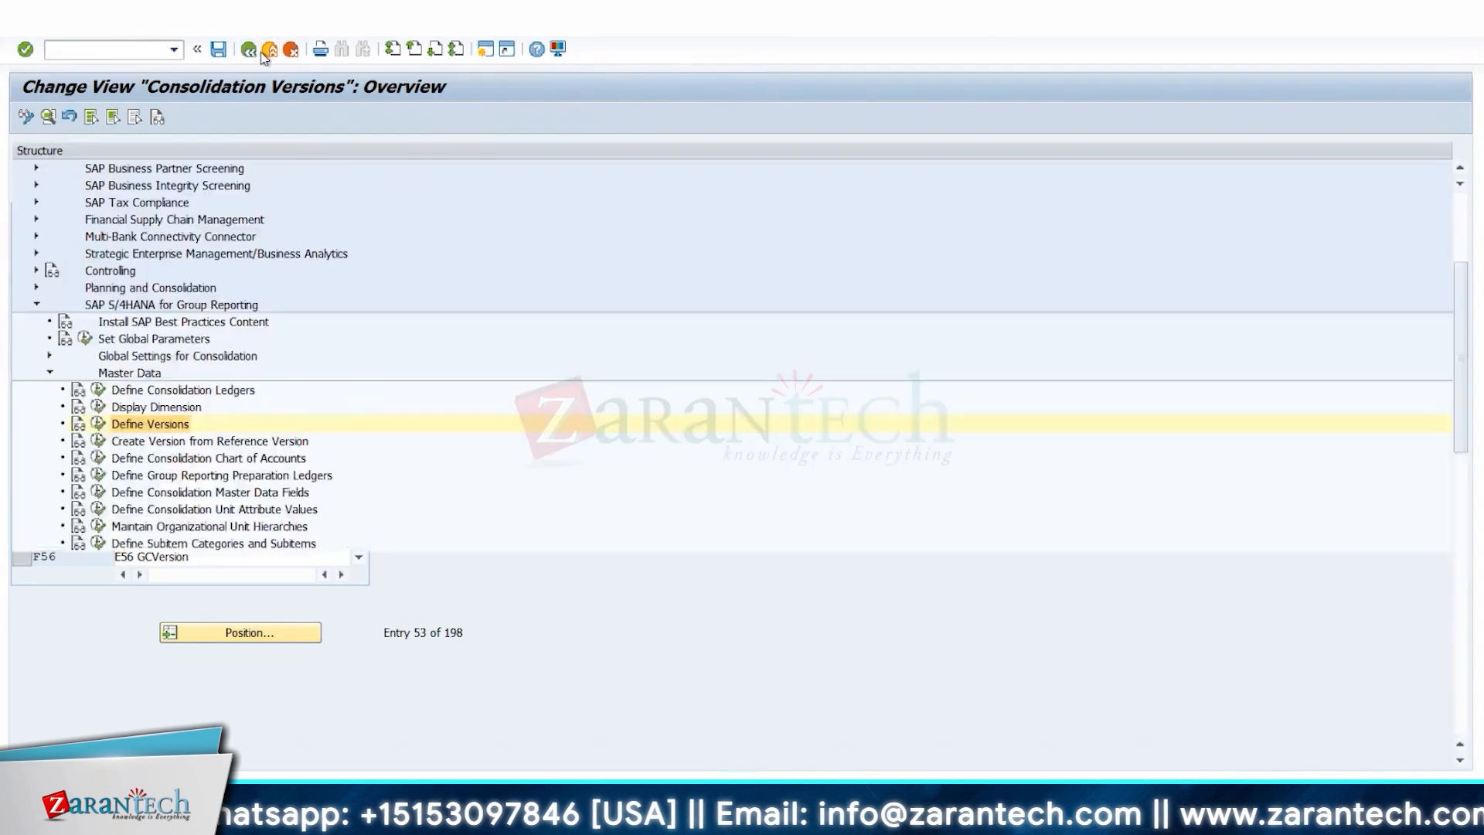
left_click(96, 442)
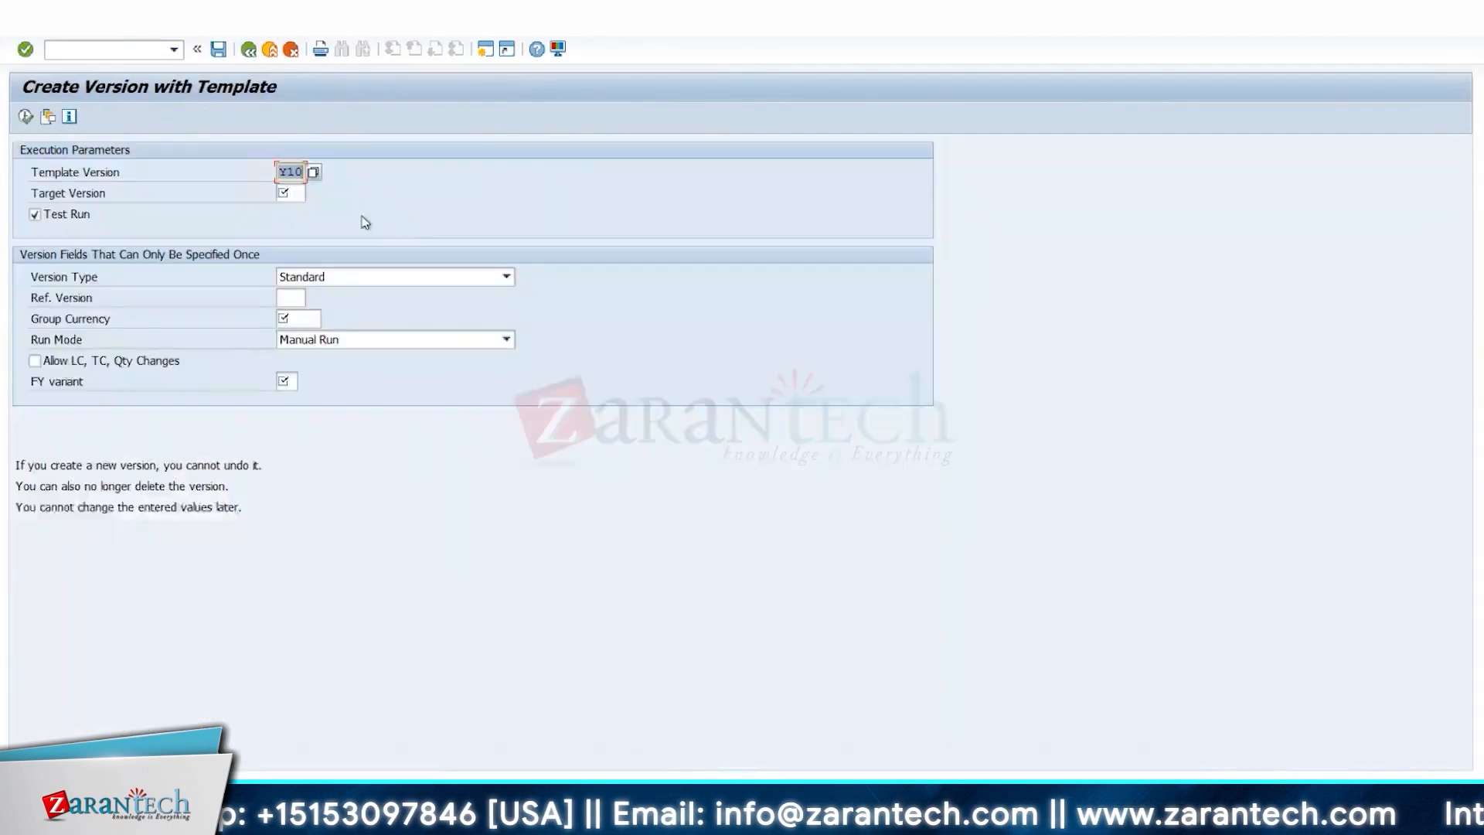
type("B66")
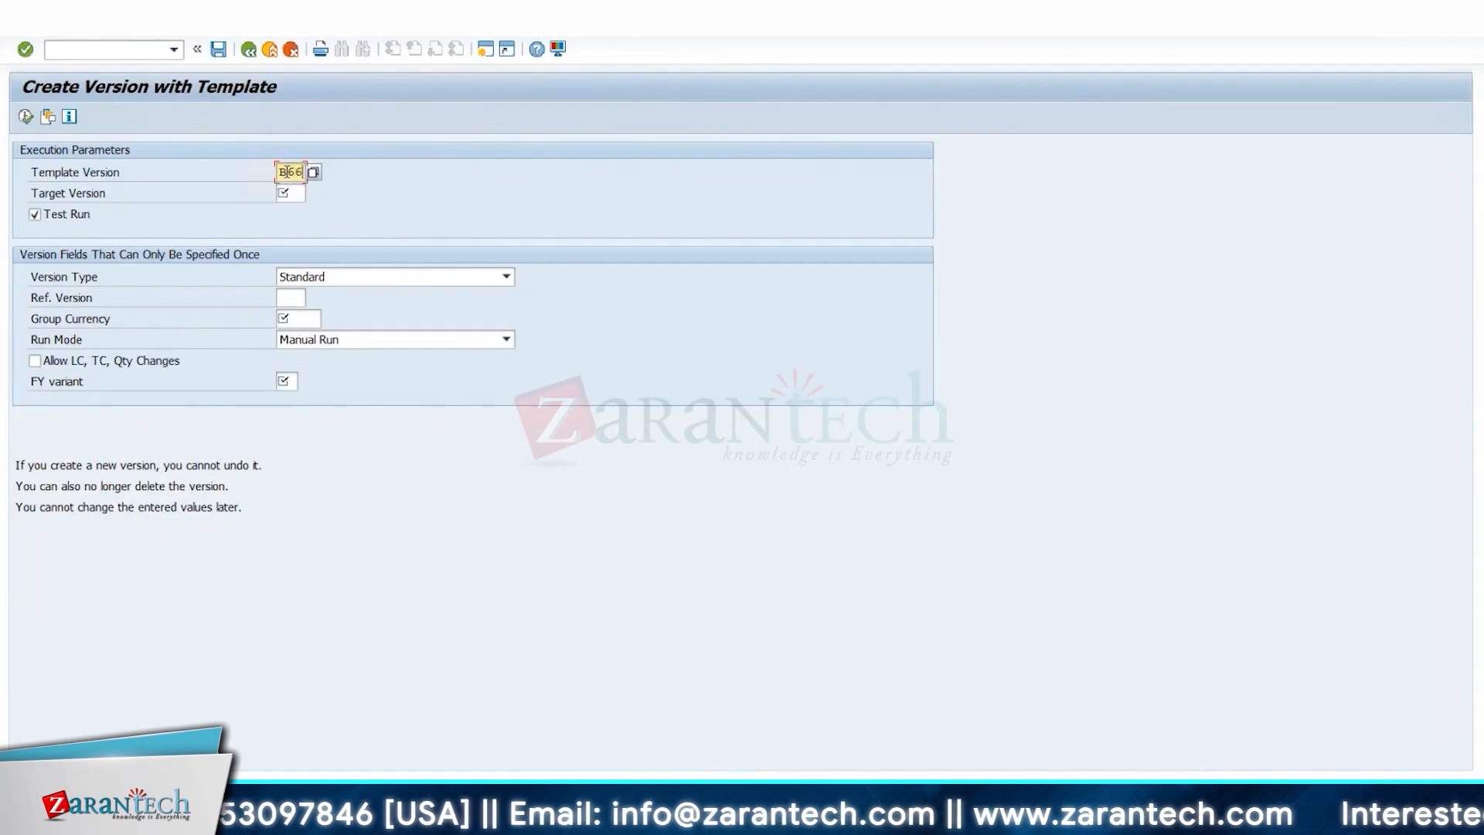
key("Tab")
type("B69")
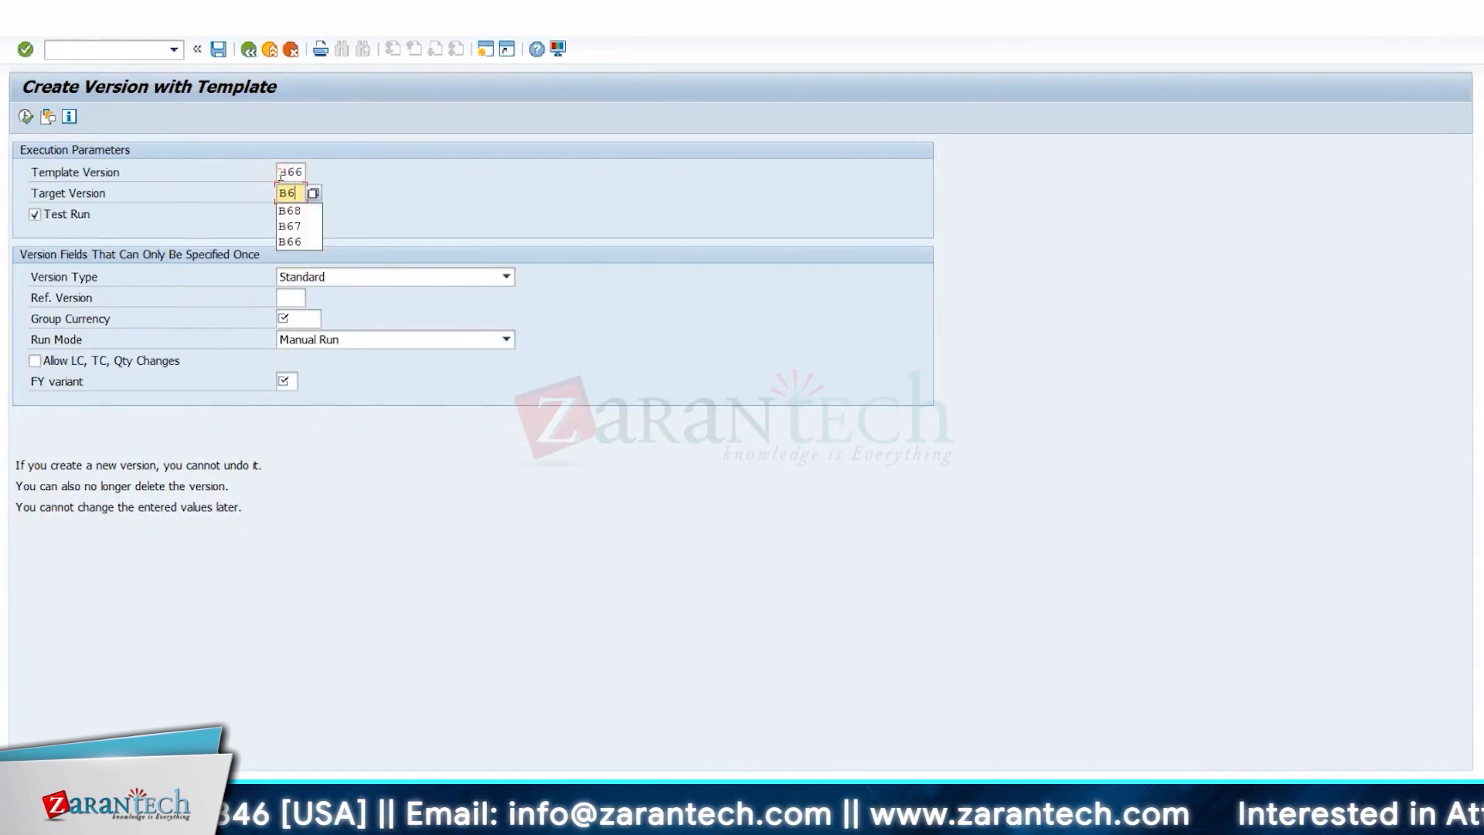
key("Tab")
key("Tab")
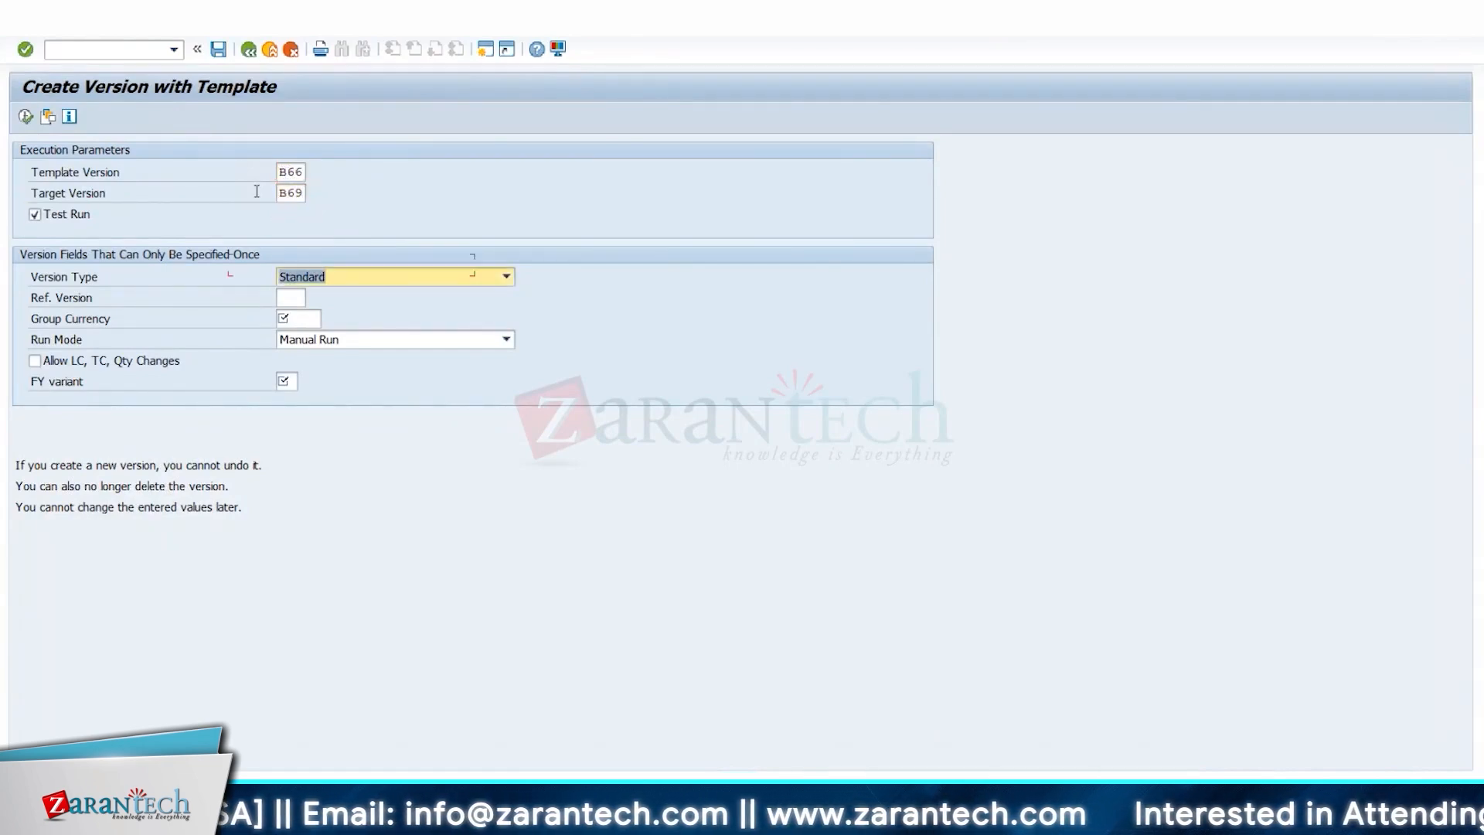
Set the version type to Extension, the reference version to B67 and the group currency to SAR
left_click(332, 278)
left_click(313, 310)
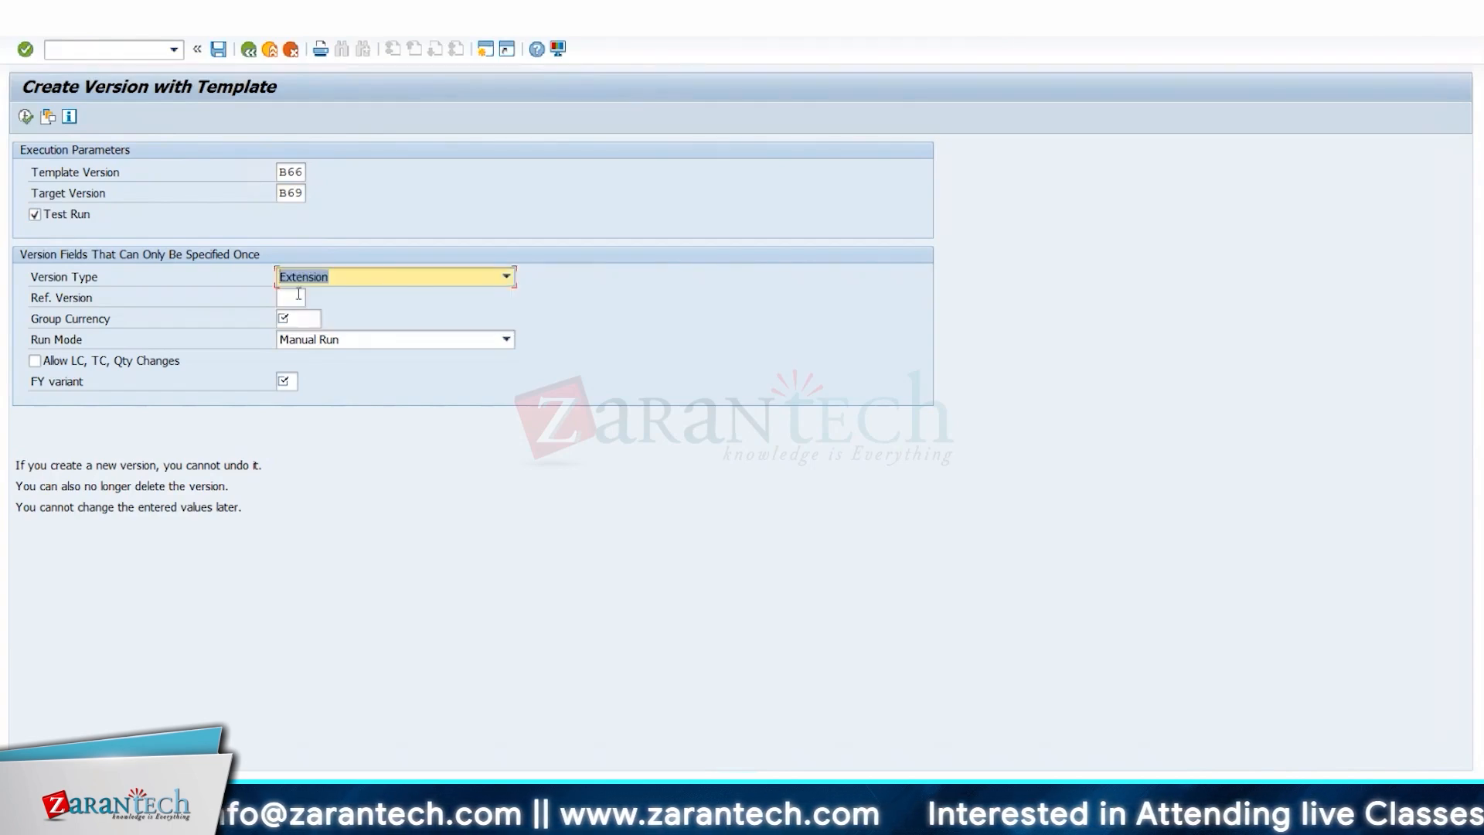
left_click(298, 294)
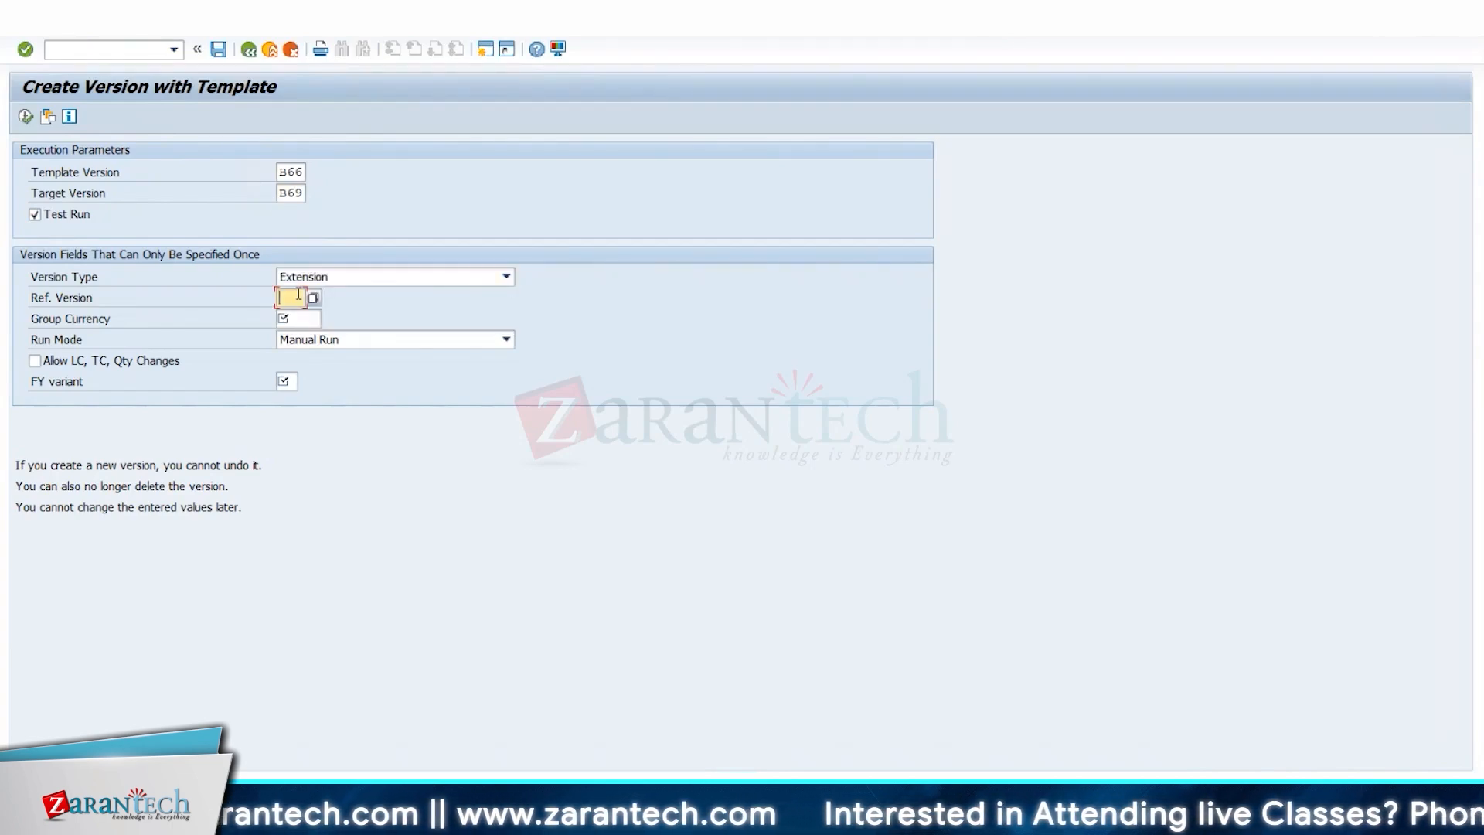
type("B66")
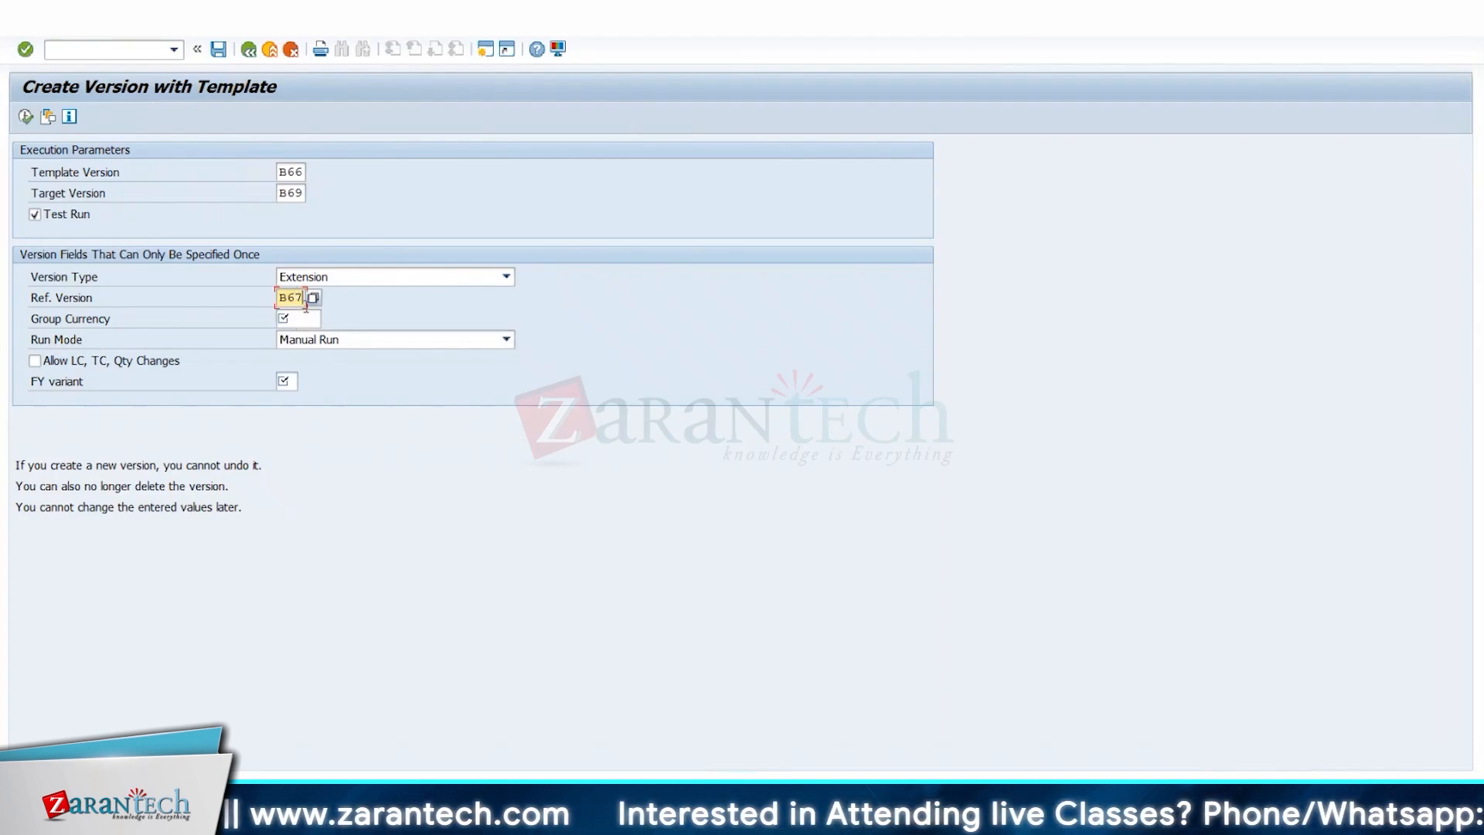
left_click(298, 320)
type("SAR")
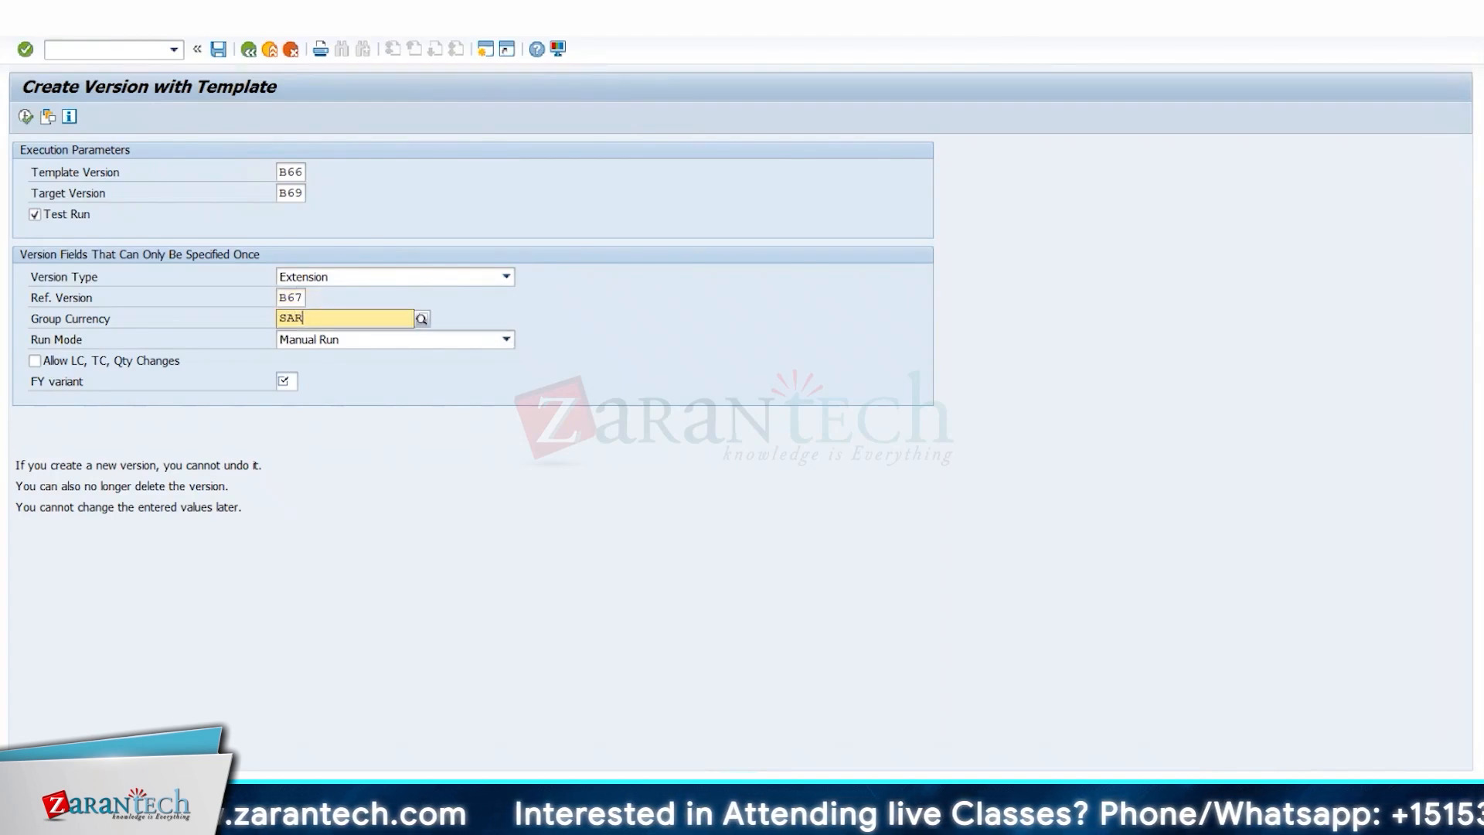
Set the fiscal year variant to K4 for target version B69 and turn off the test run
key("Tab")
key("Tab")
key("Tab")
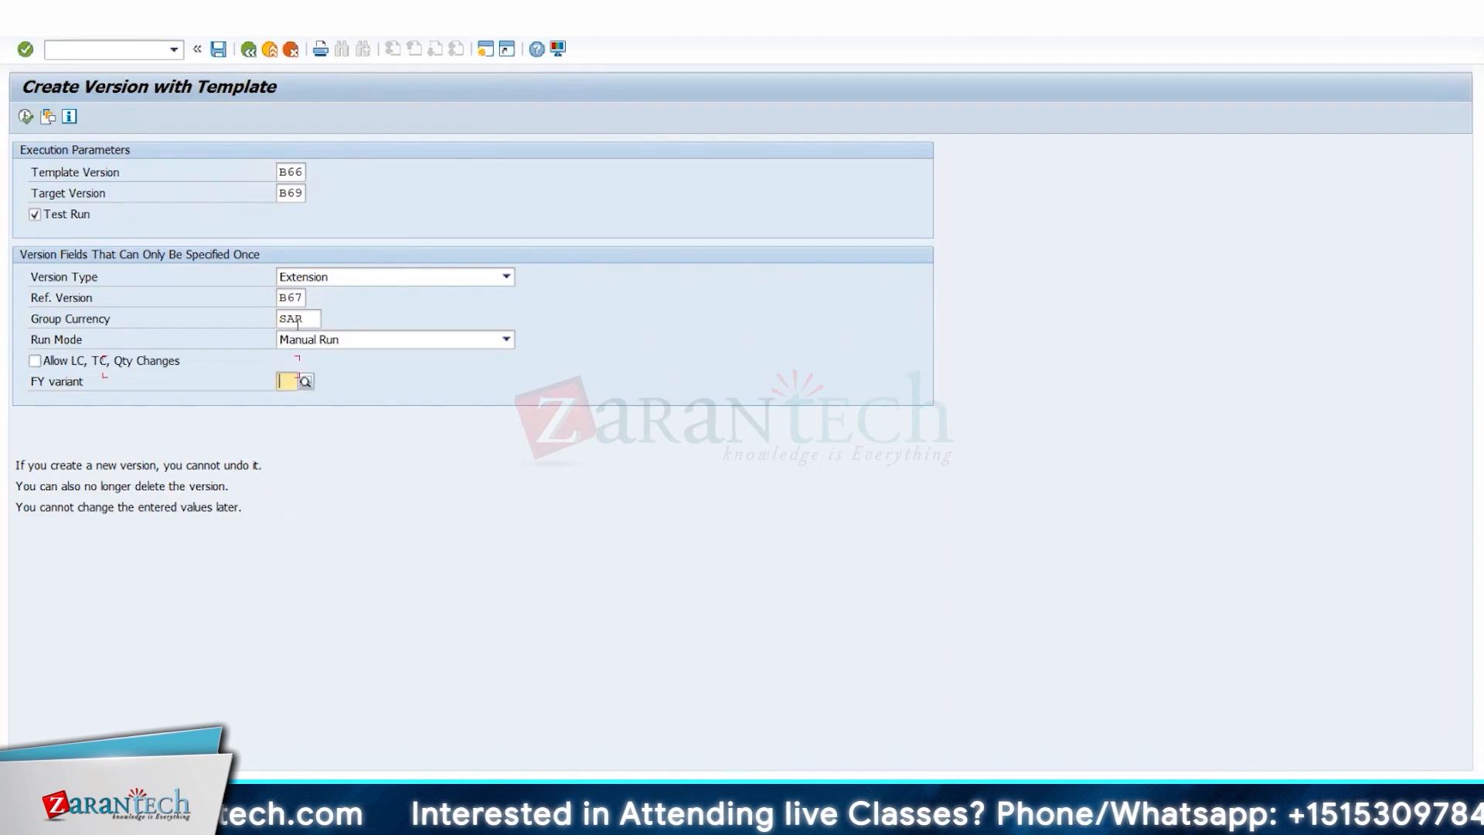
type("K4")
left_click(35, 214)
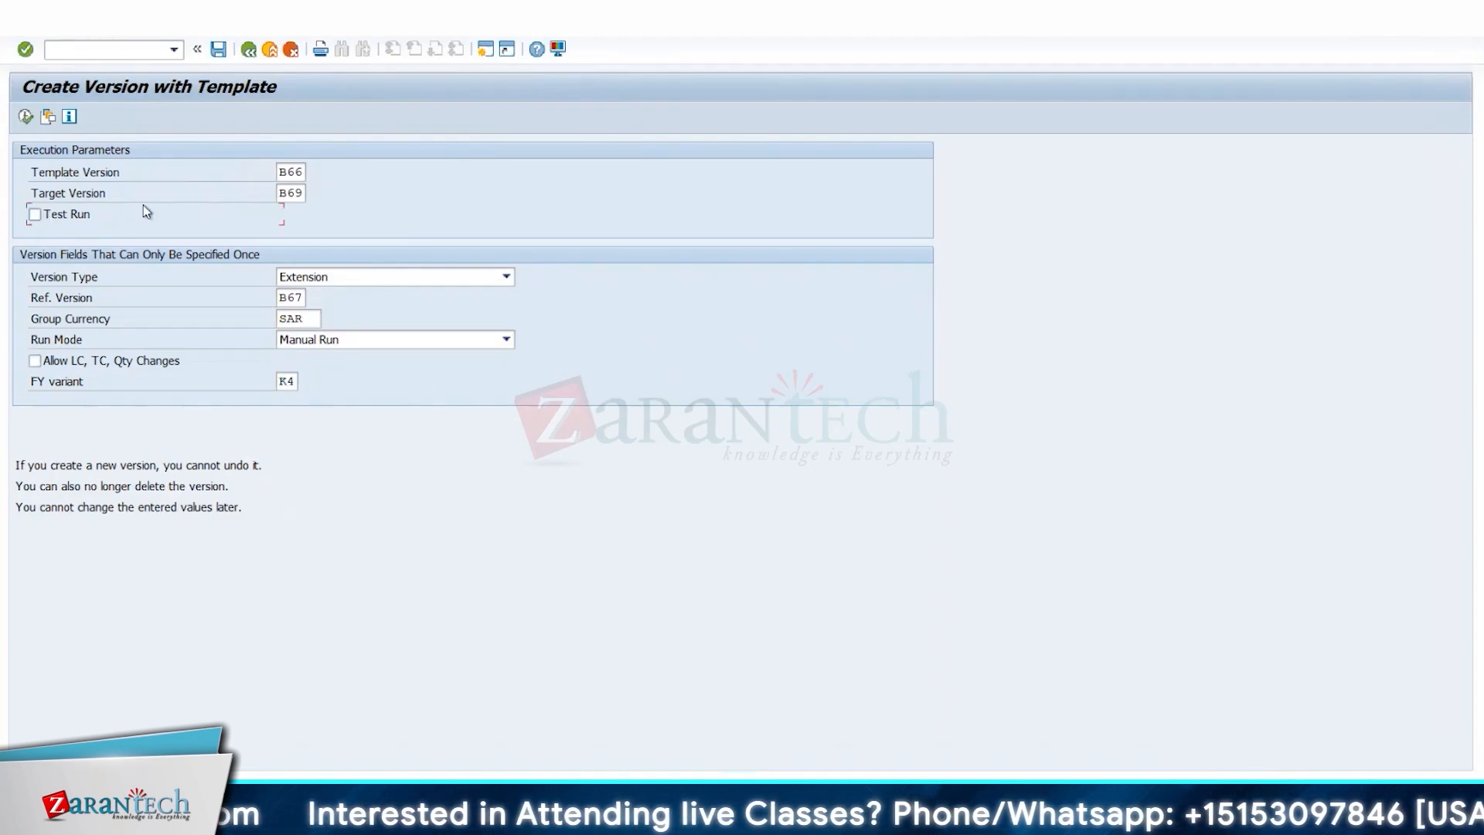
Execute the creation of version B69, accept the proposed customizing request and return to the IMG structure
left_click(27, 118)
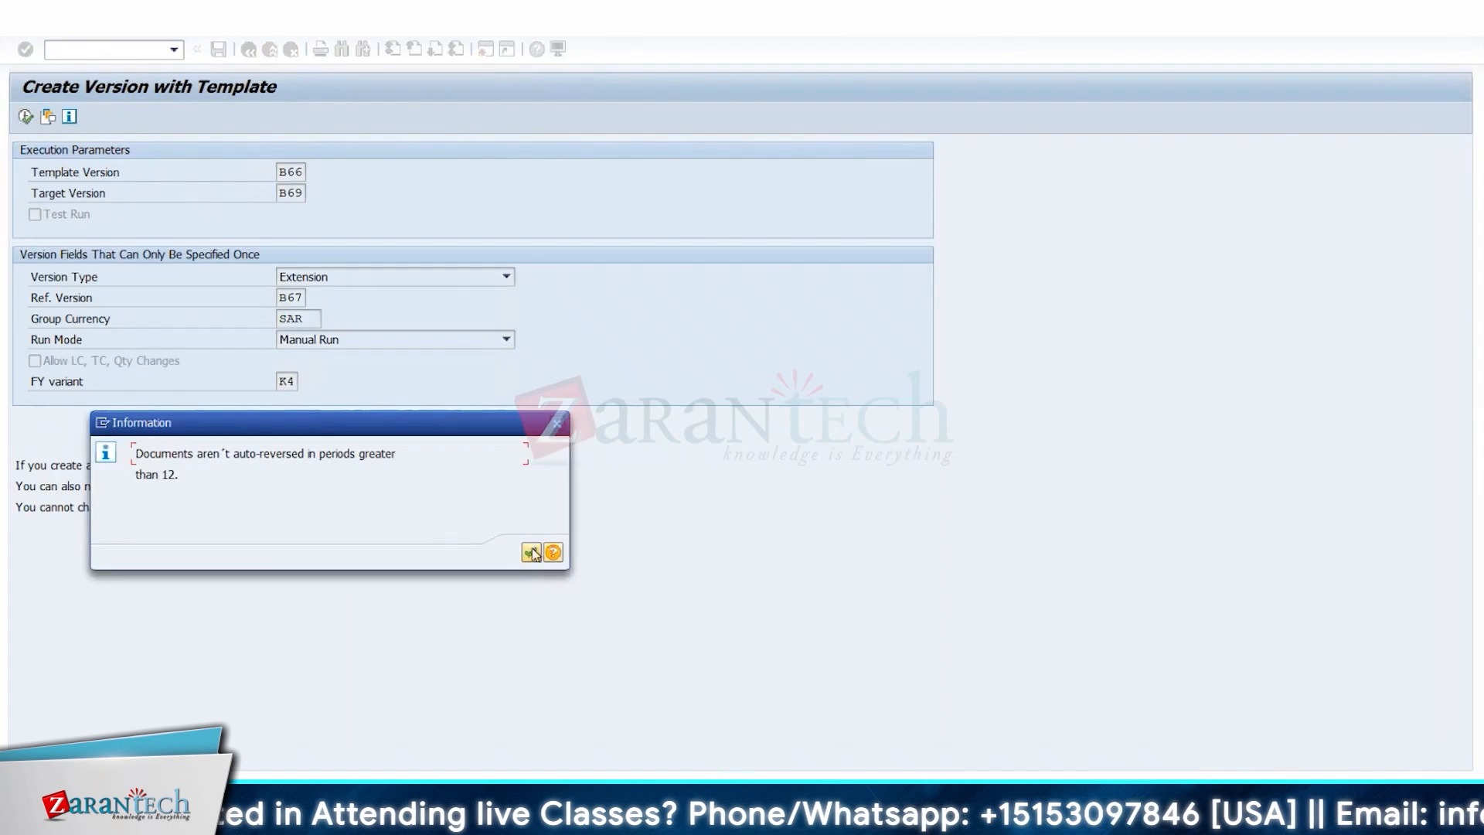
left_click(531, 553)
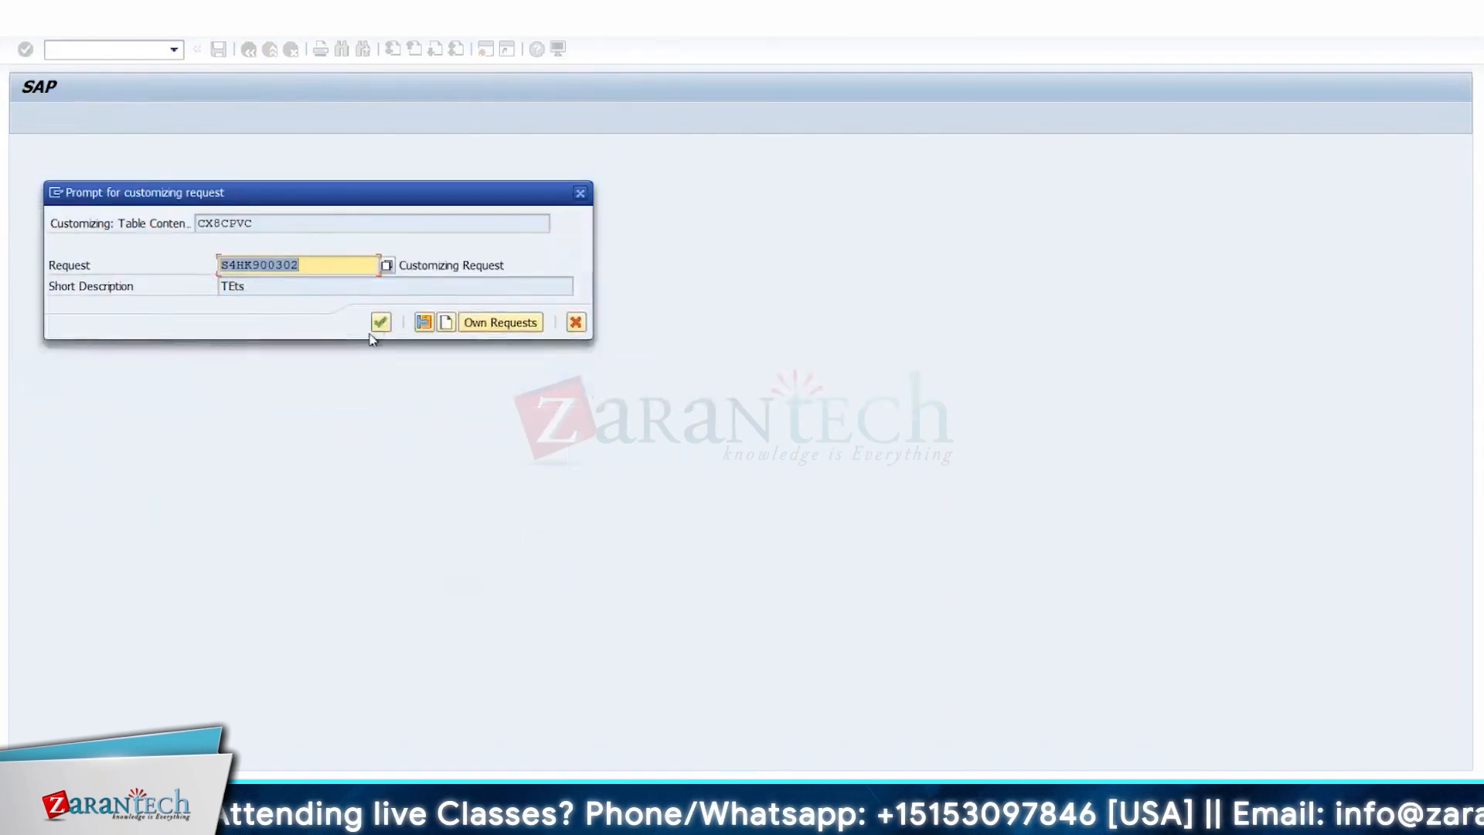
left_click(379, 323)
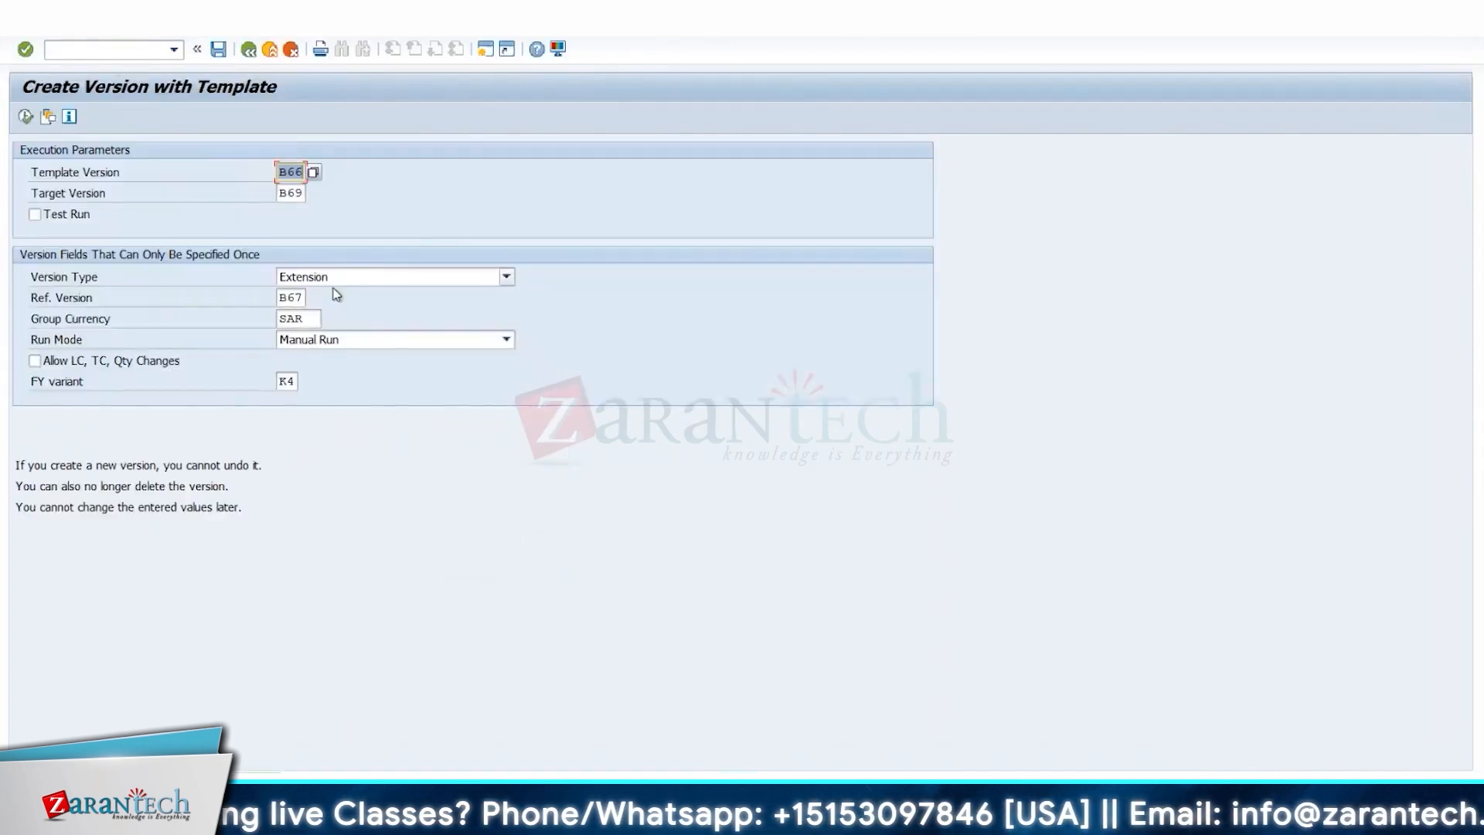
left_click(288, 303)
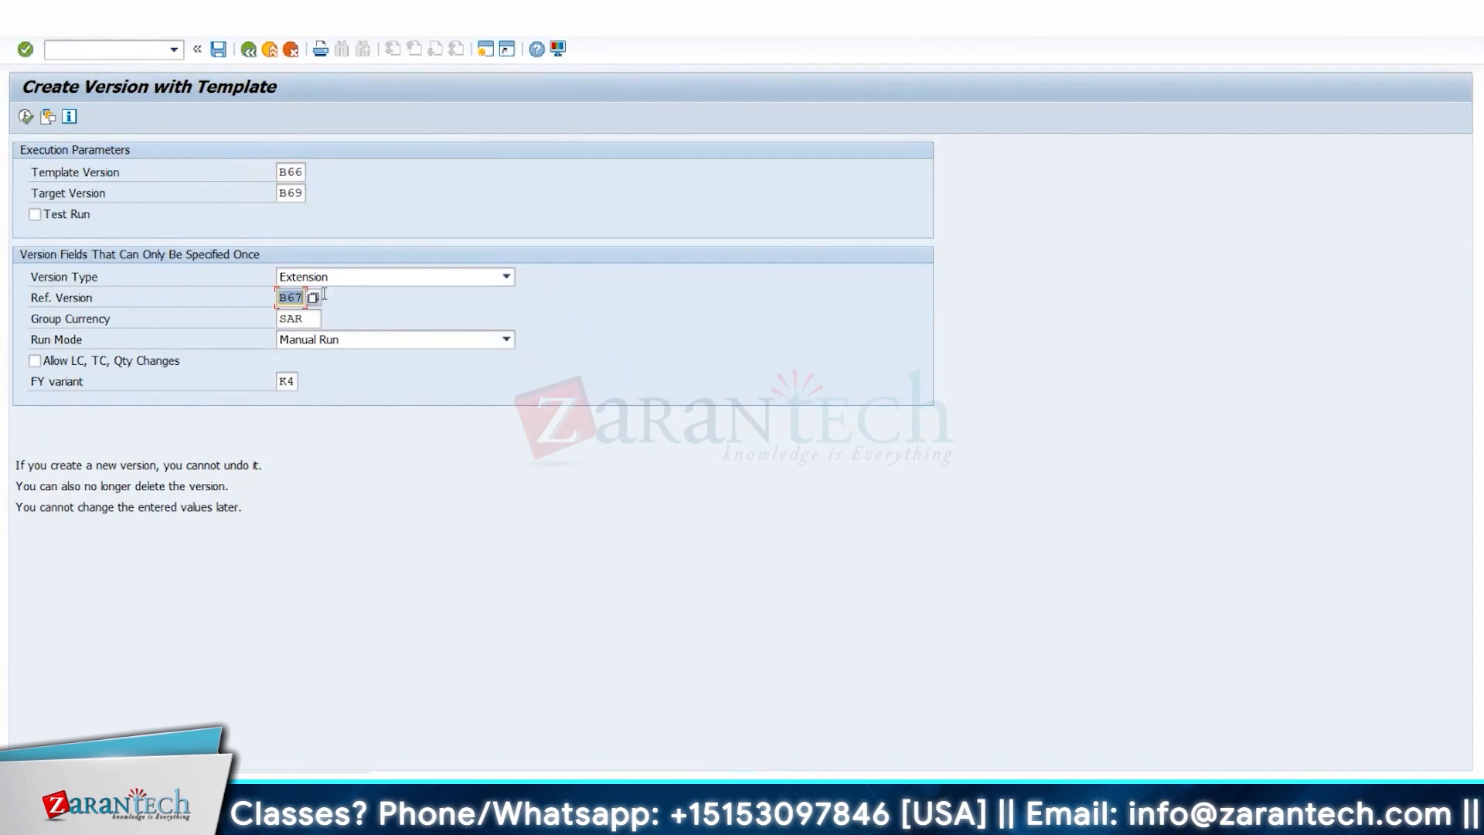
left_click(252, 49)
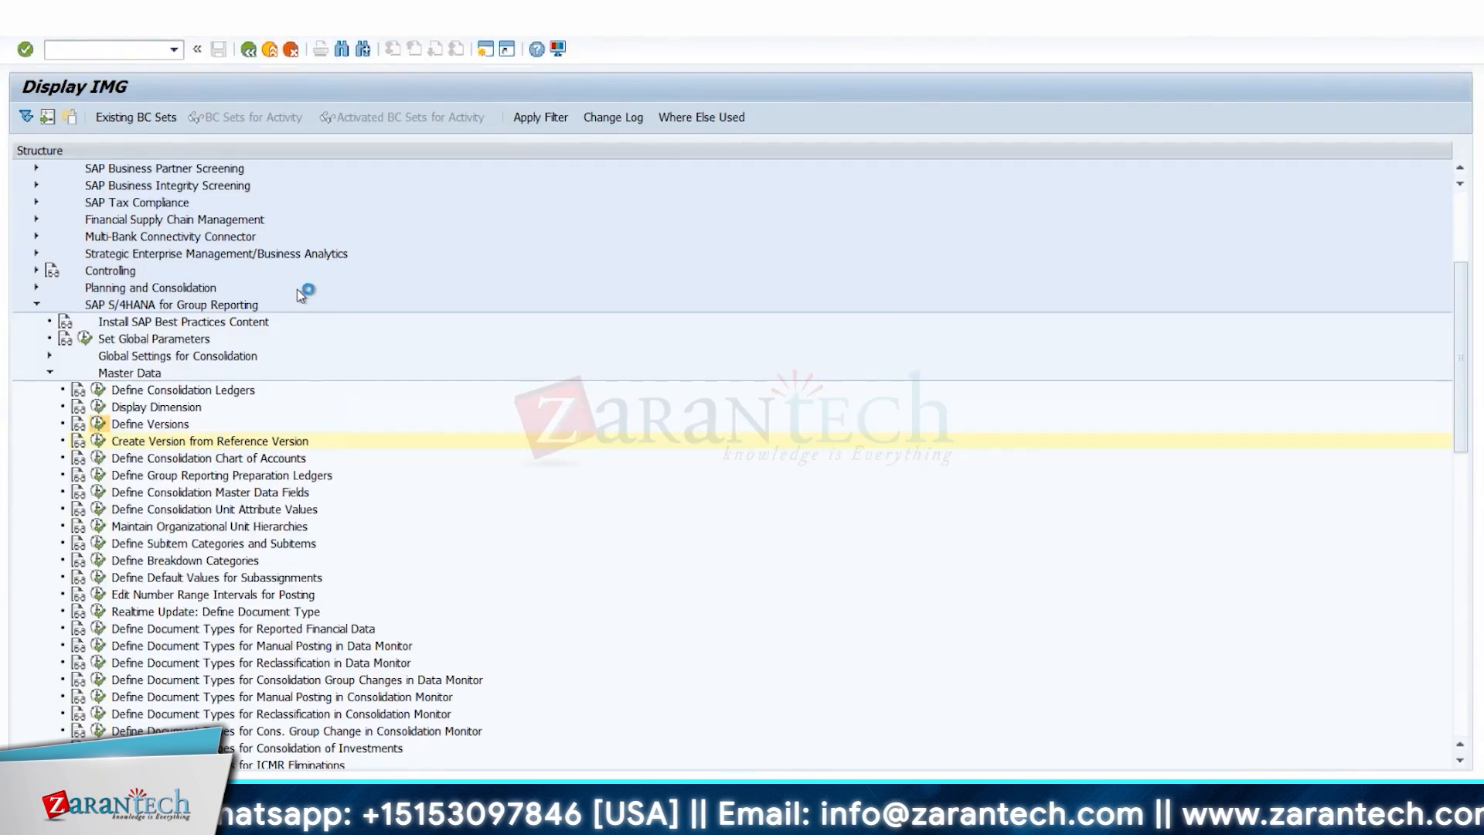
Review the details of version B69 in the version definitions, including its reference version, and return to the overview
scroll(46, 431, "down", 6)
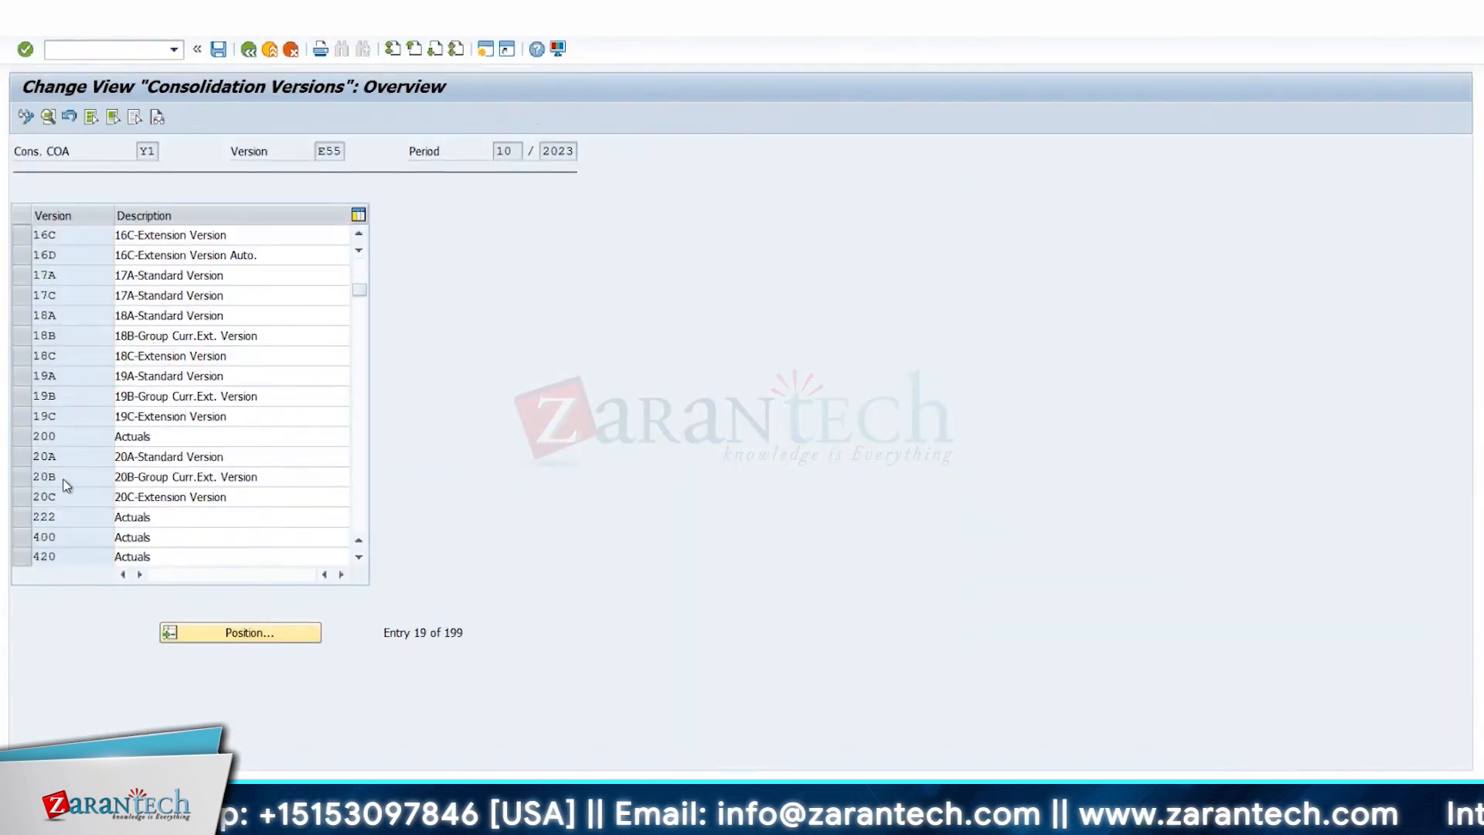
scroll(67, 485, "down", 9)
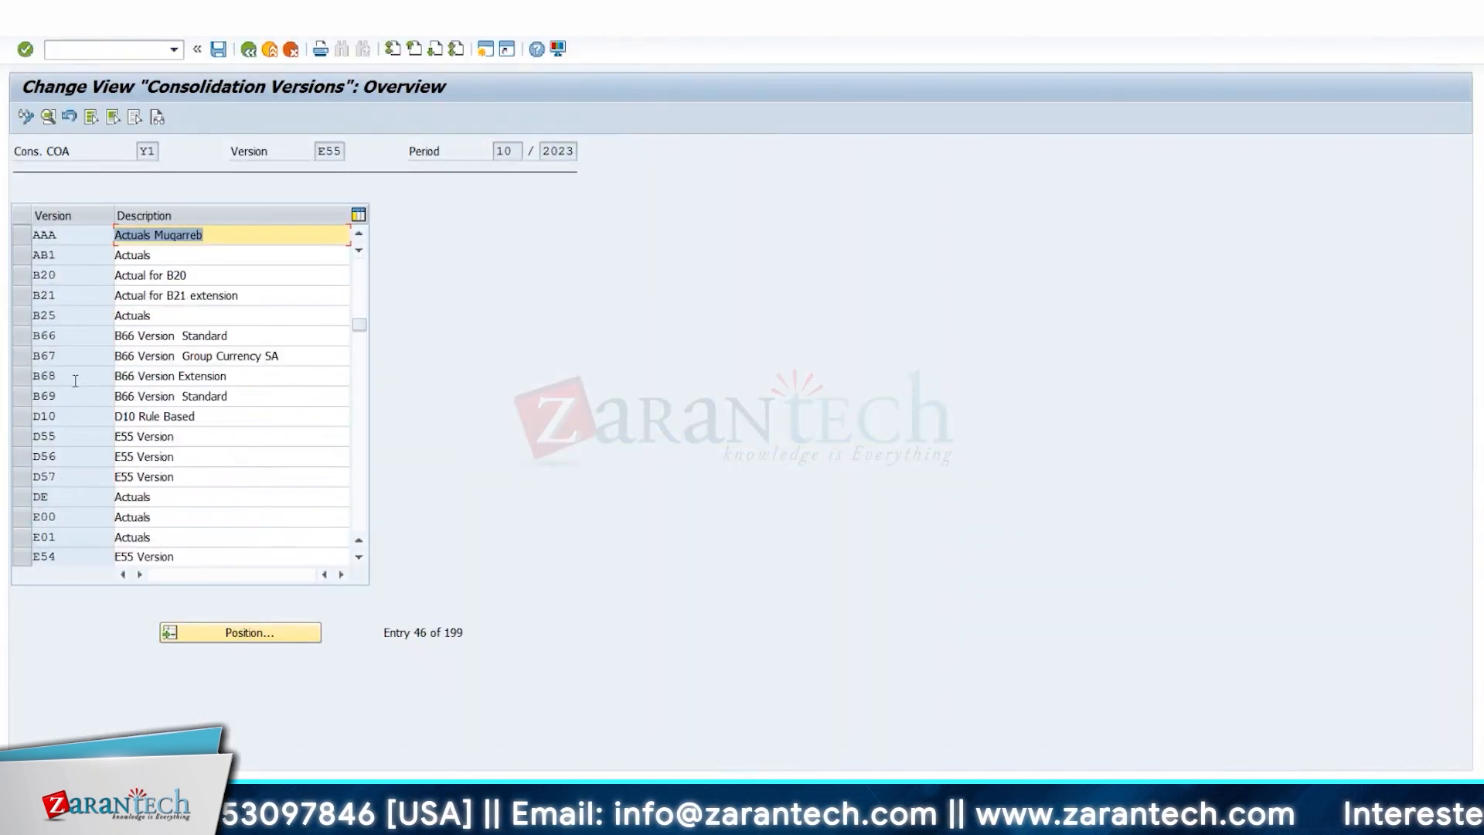
mouse_move(59, 338)
left_mouse_down()
mouse_move(40, 338)
mouse_move(58, 356)
mouse_move(40, 358)
mouse_move(53, 377)
mouse_move(39, 379)
mouse_move(33, 337)
left_mouse_up()
double_click(75, 396)
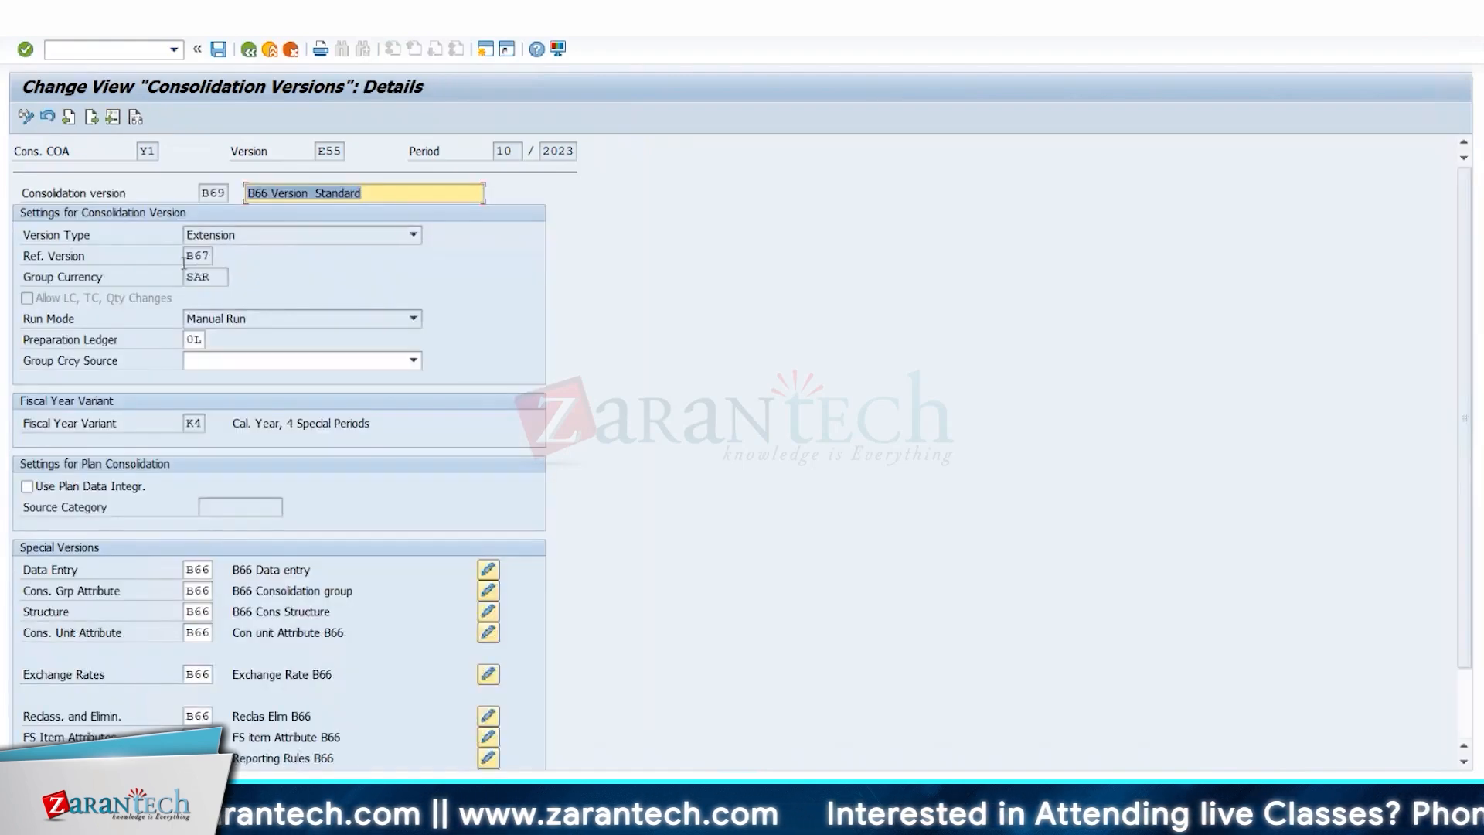
left_click_drag(187, 258, 214, 256)
left_click(249, 57)
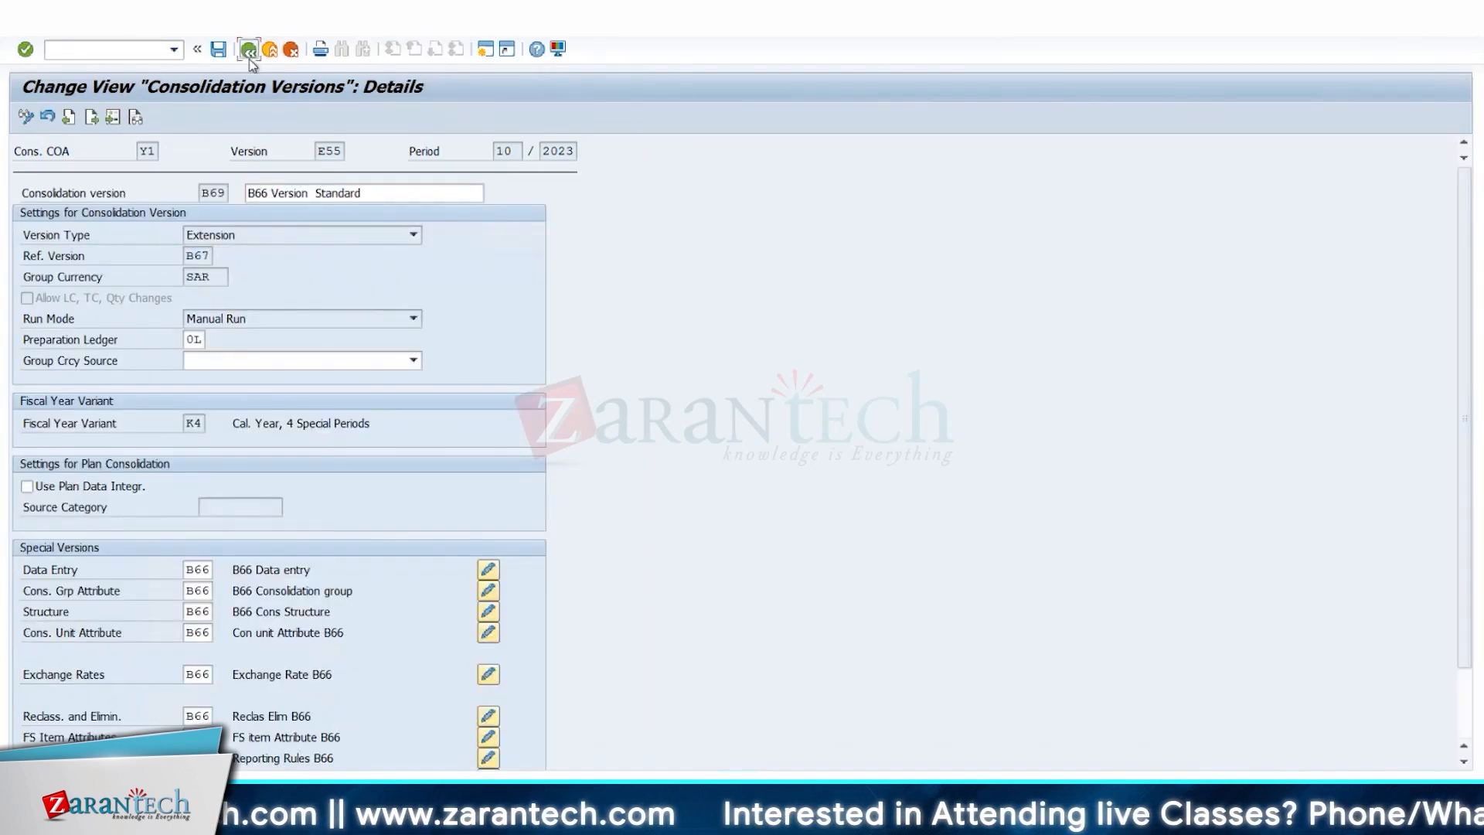
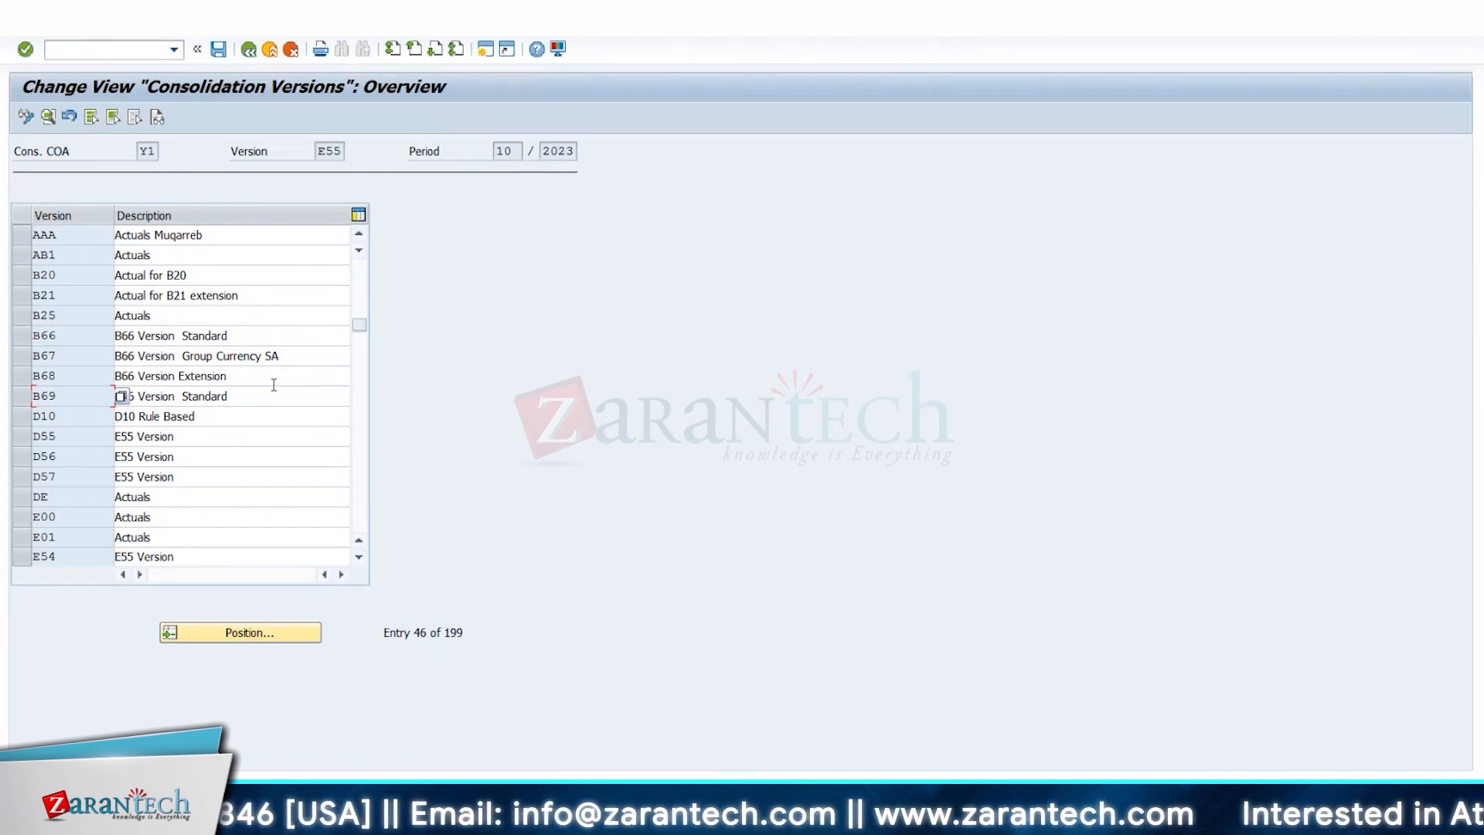
Change the description of consolidation version B69 to "B66 Version Extension B67"
left_click(267, 395)
key("BackSpace")
key("BackSpace")
key("BackSpace")
key("BackSpace")
key("BackSpace")
key("BackSpace")
key("BackSpace")
key("BackSpace")
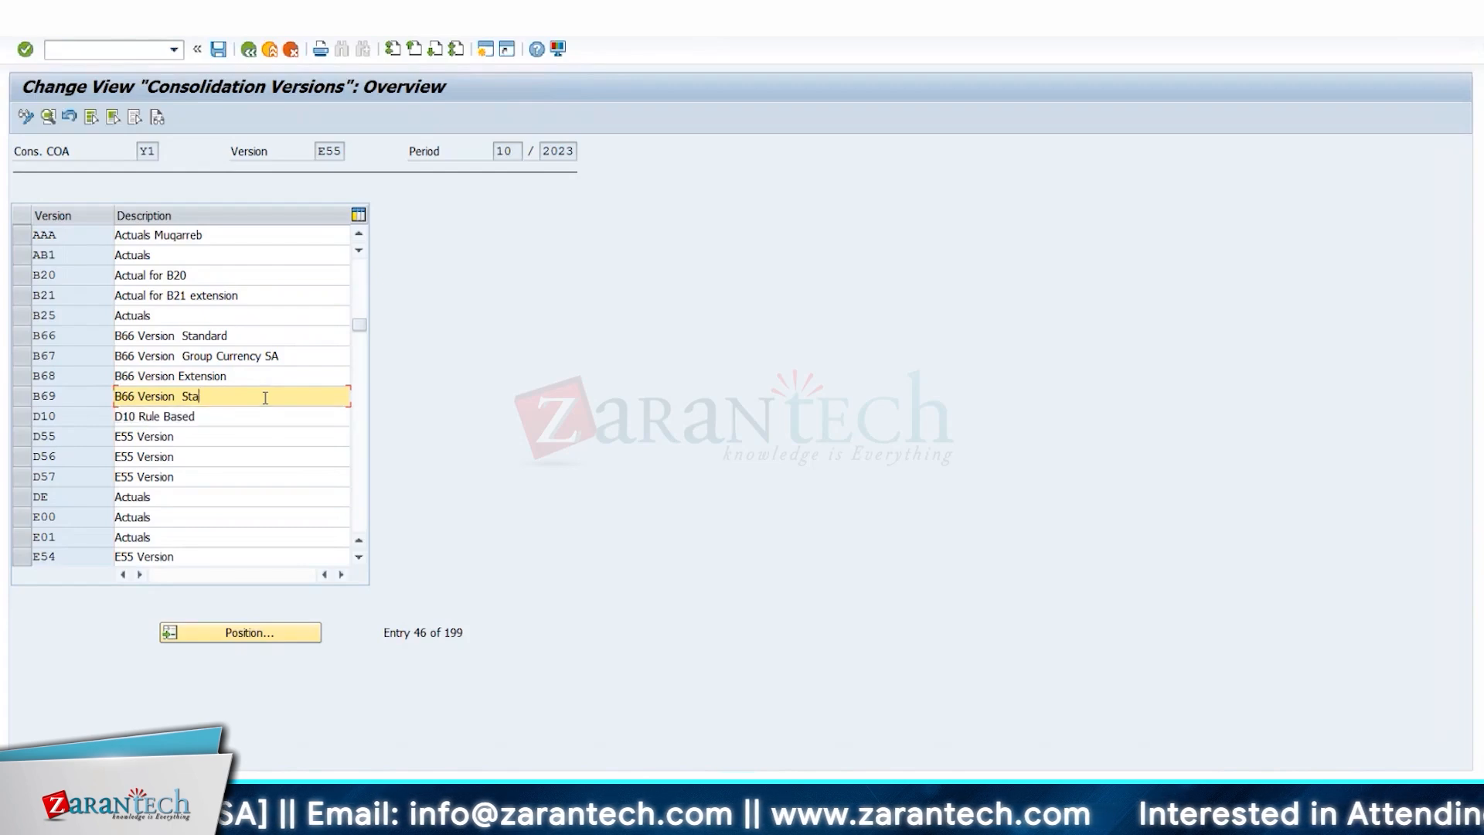
key("Down")
key("Return")
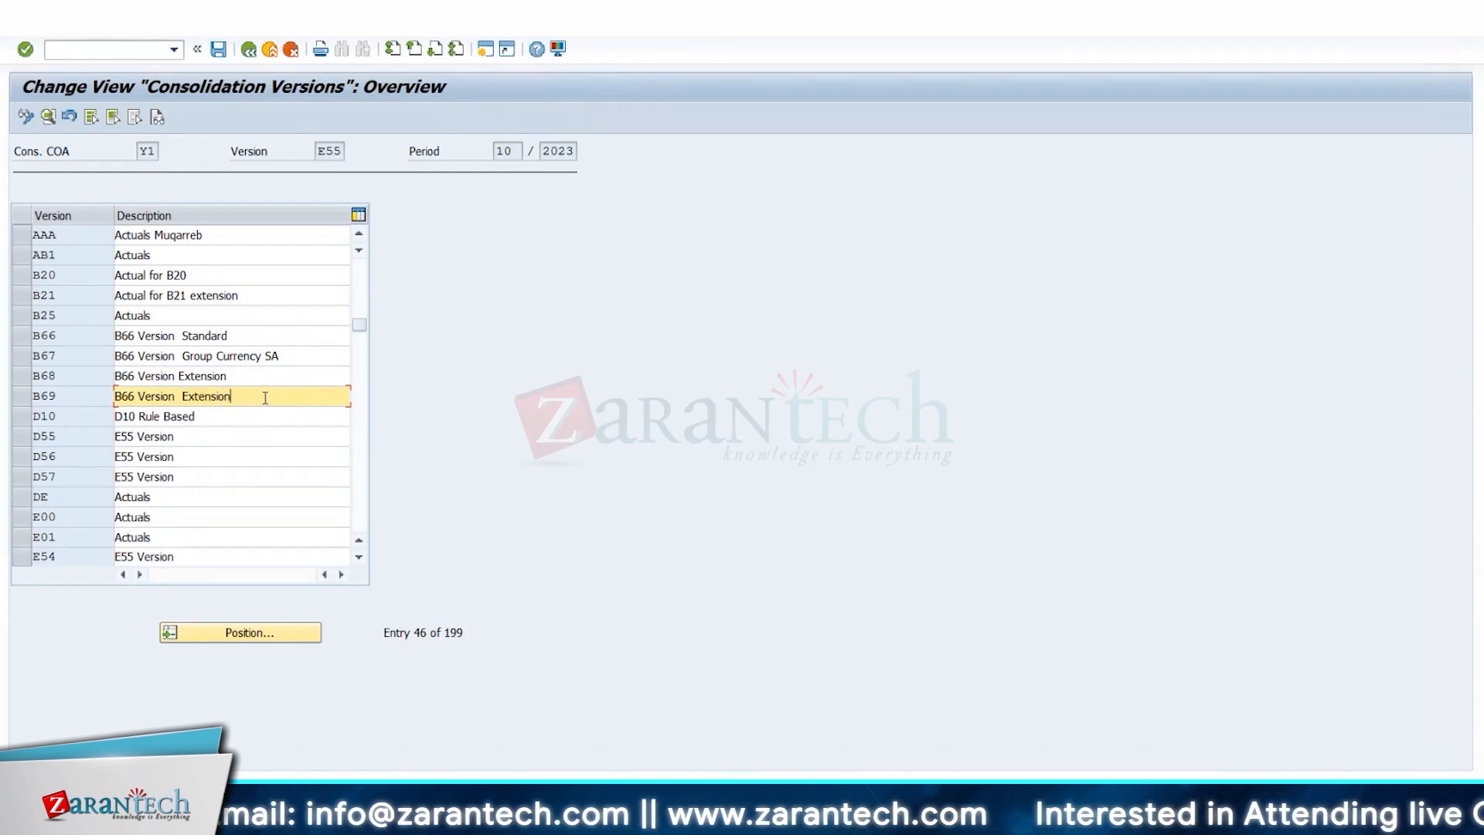
type("B67")
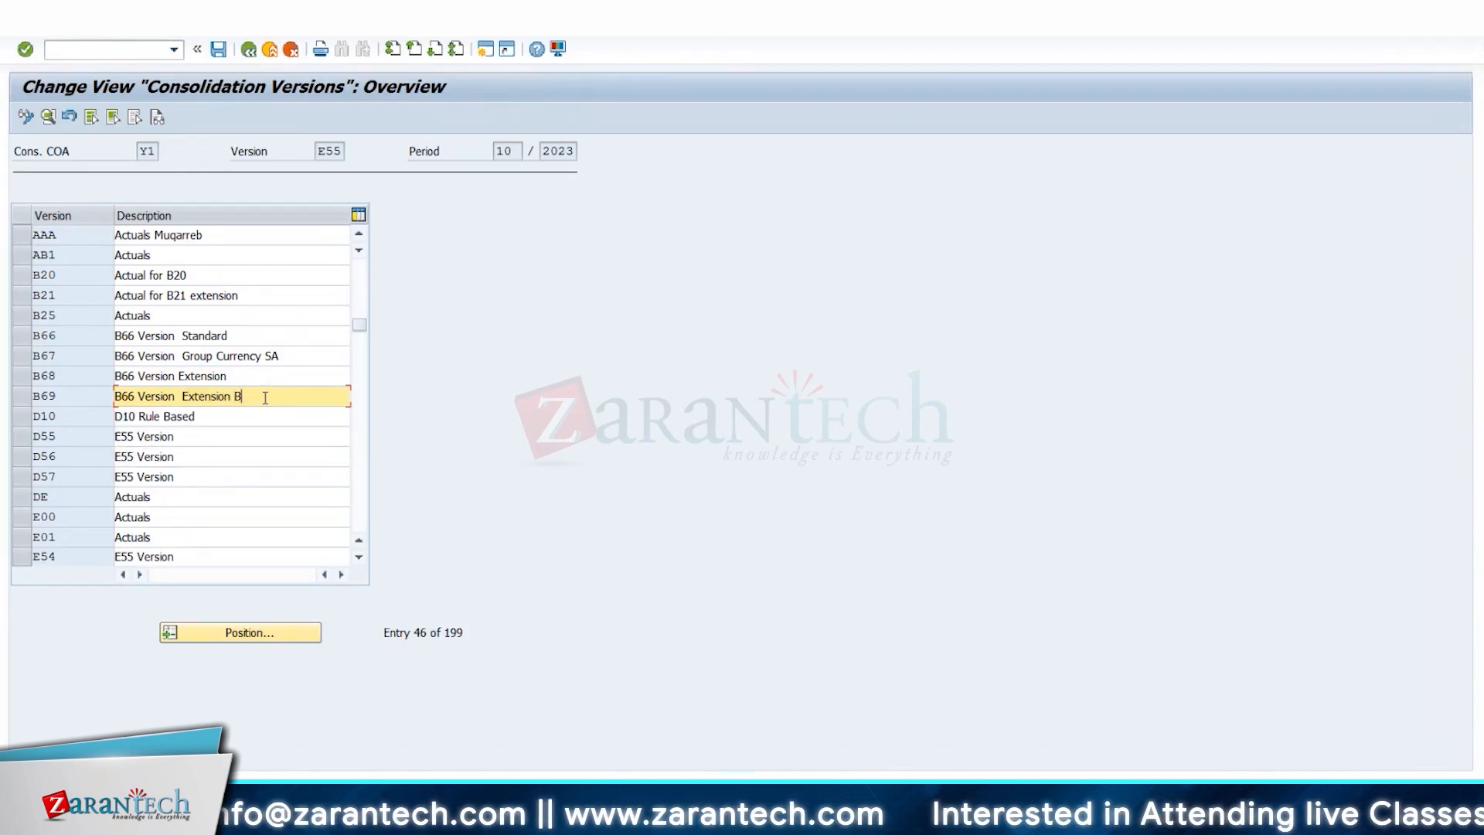
Append B66 to the end of the description of consolidation version B68
scroll(274, 418, "up", 1)
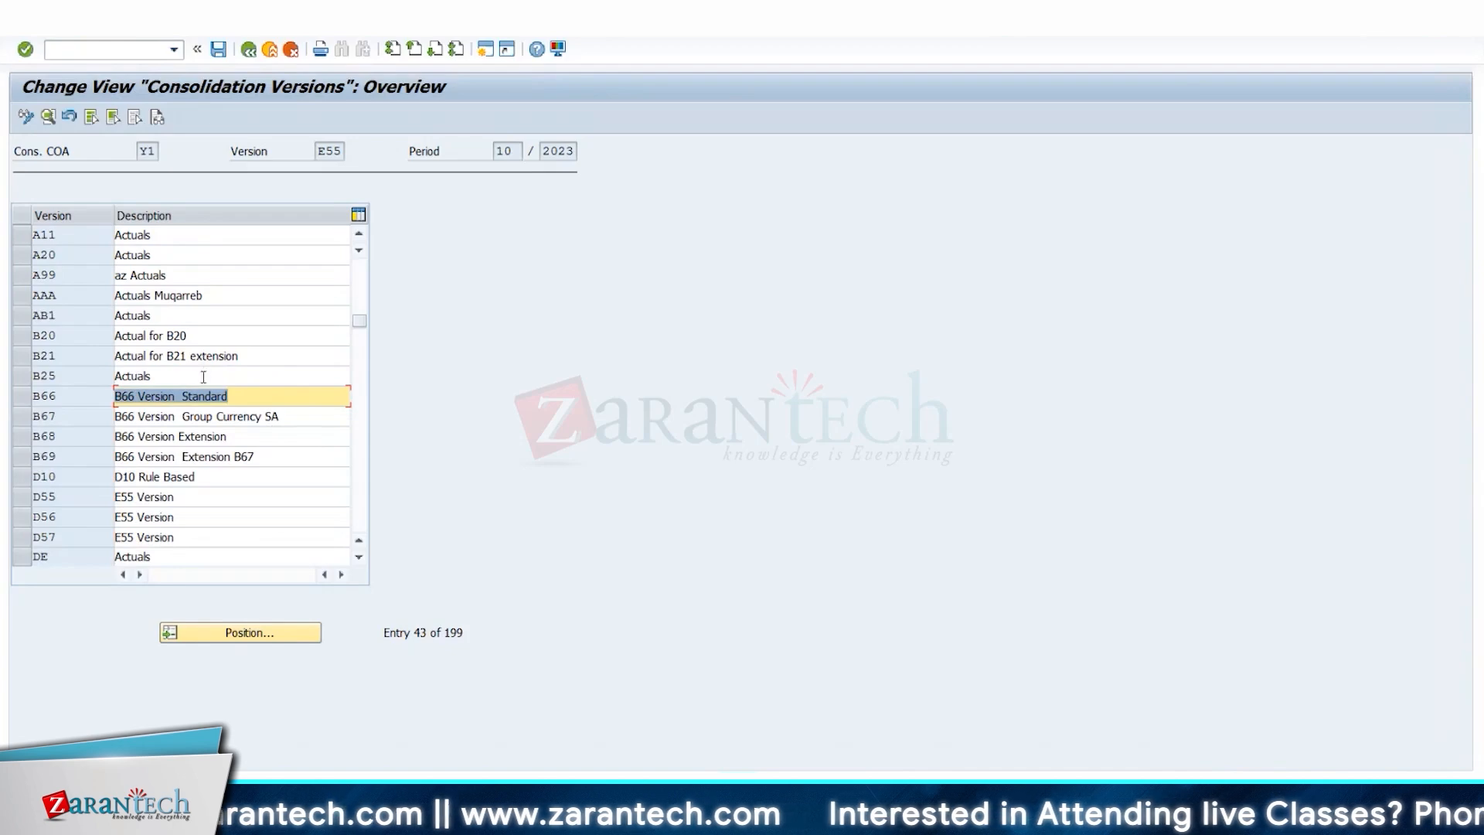
left_click(233, 442)
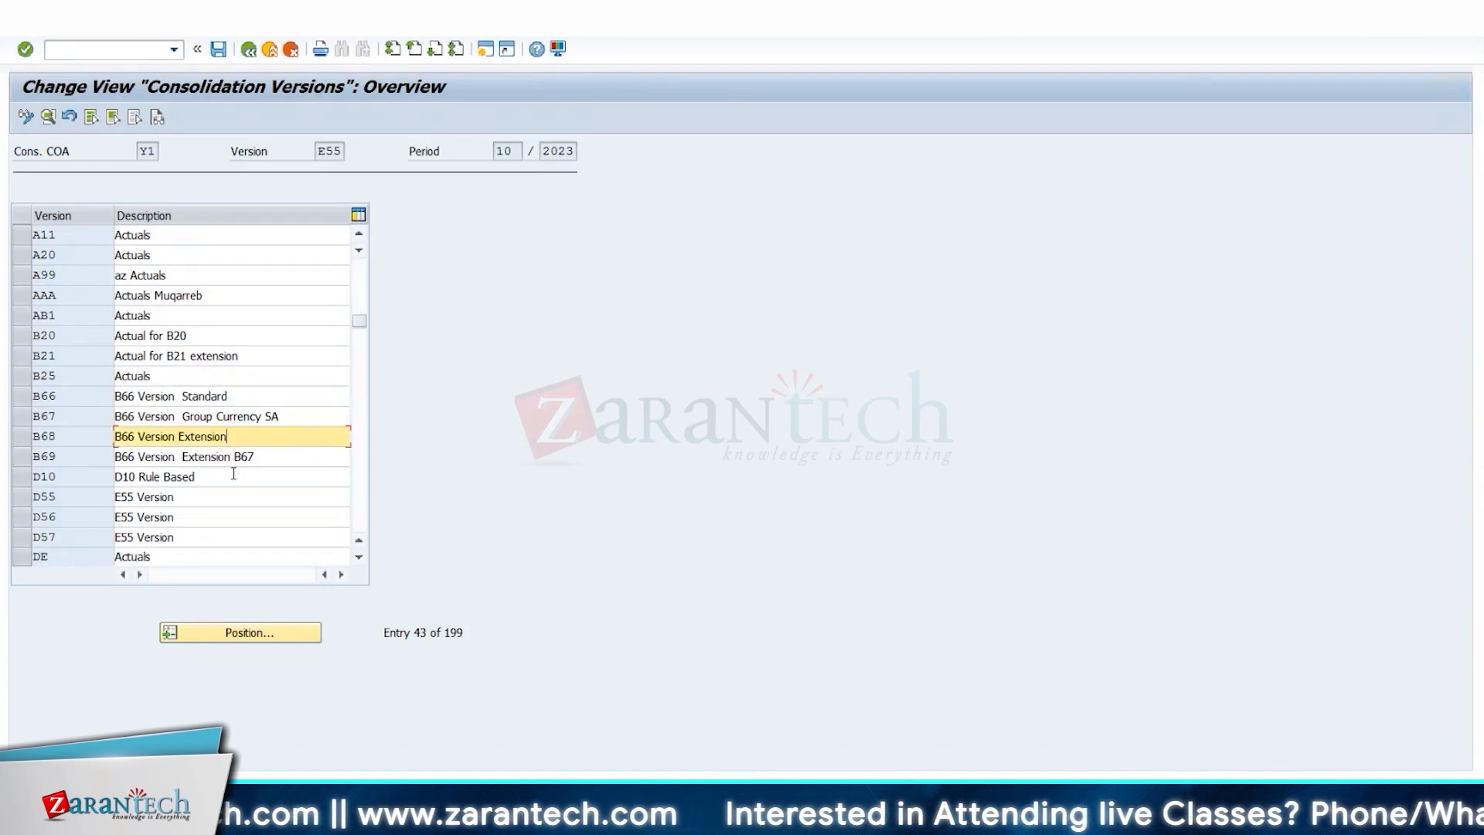
type("B66")
key("Return")
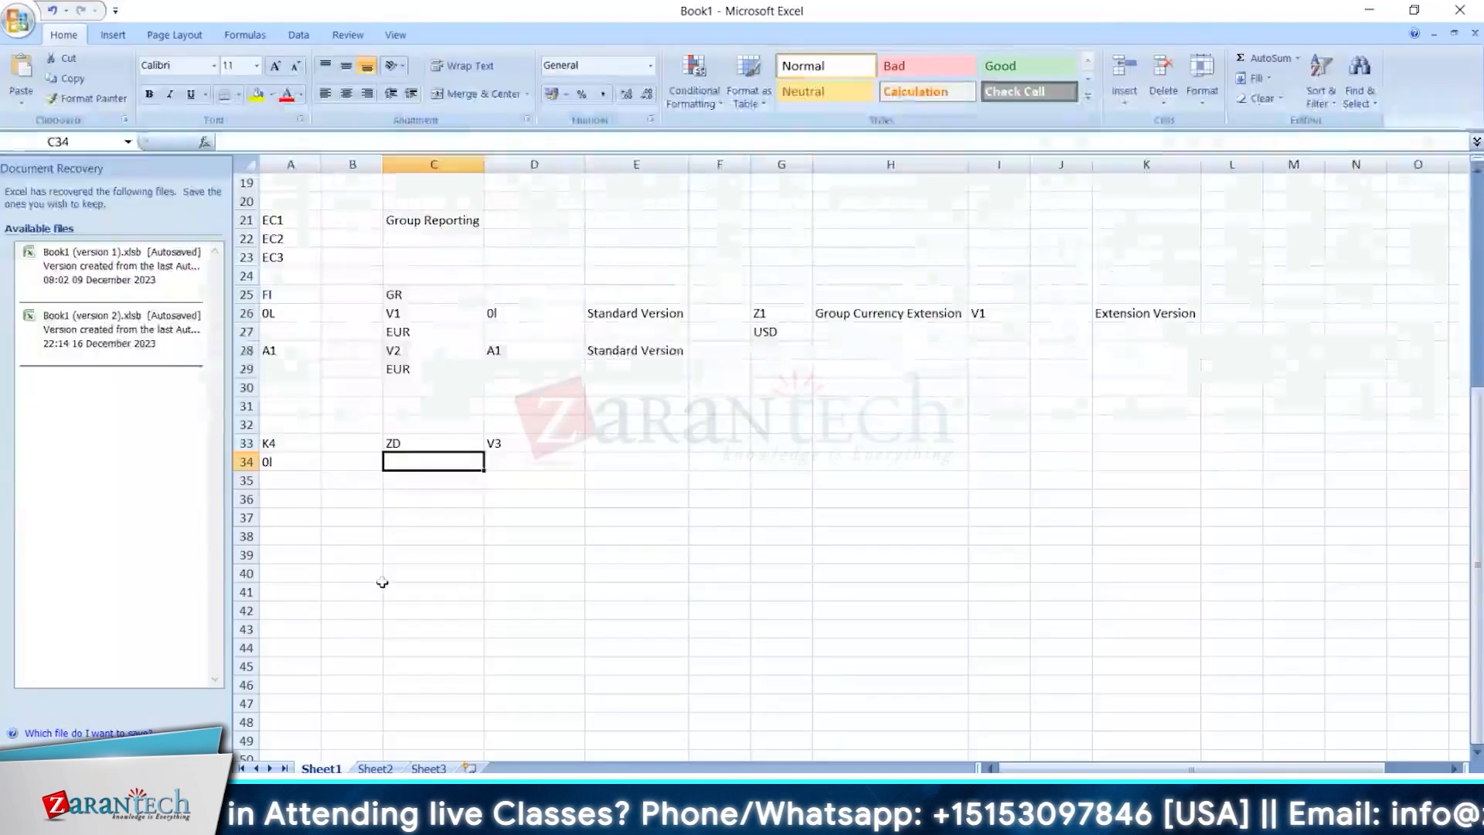
Switch to the Excel workbook Book1 and enter Finance in cell A39 and BB66 in cell A40
left_click(371, 591)
left_click_drag(290, 554, 298, 522)
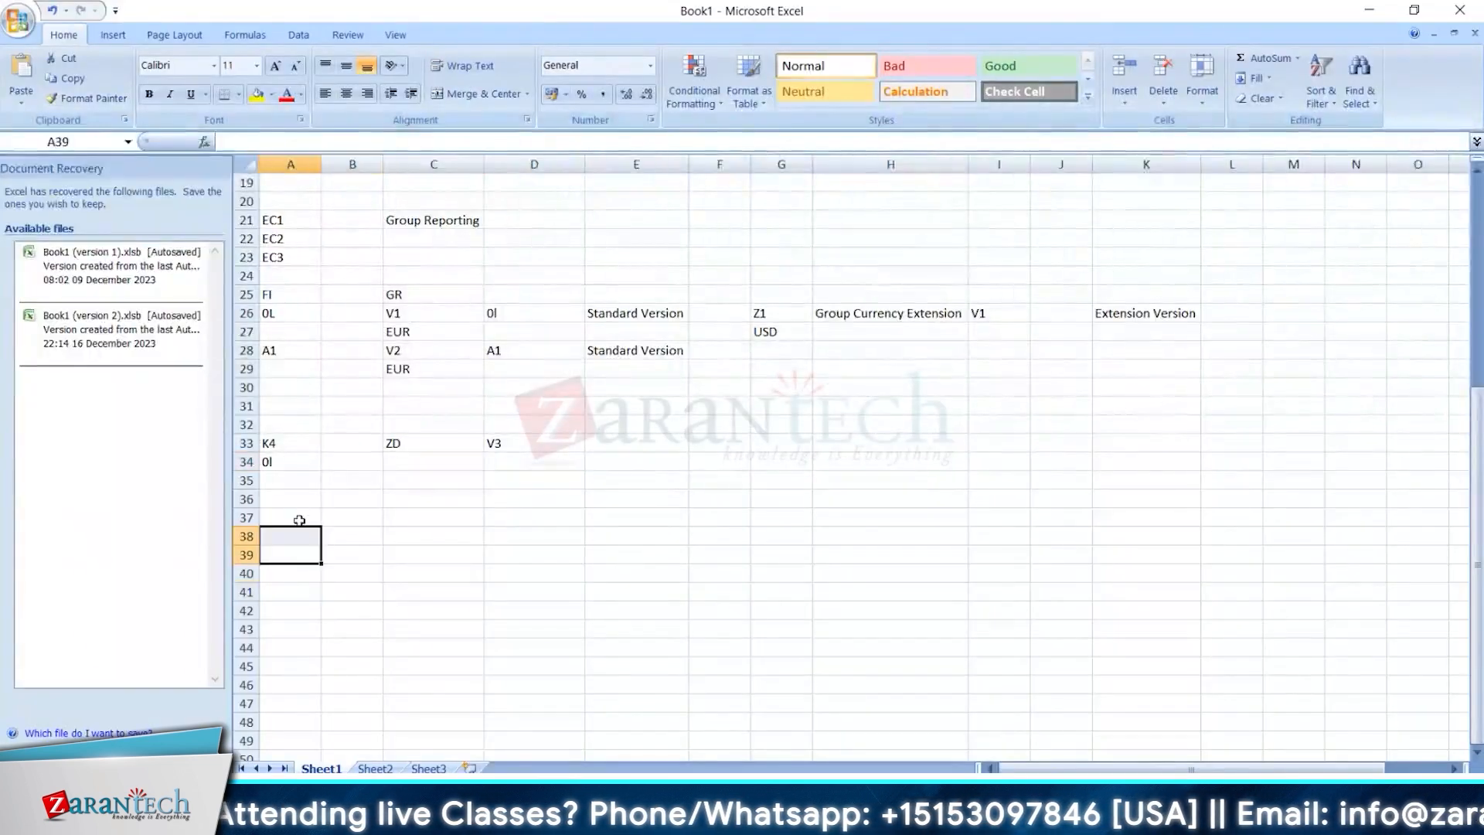
left_click(317, 553)
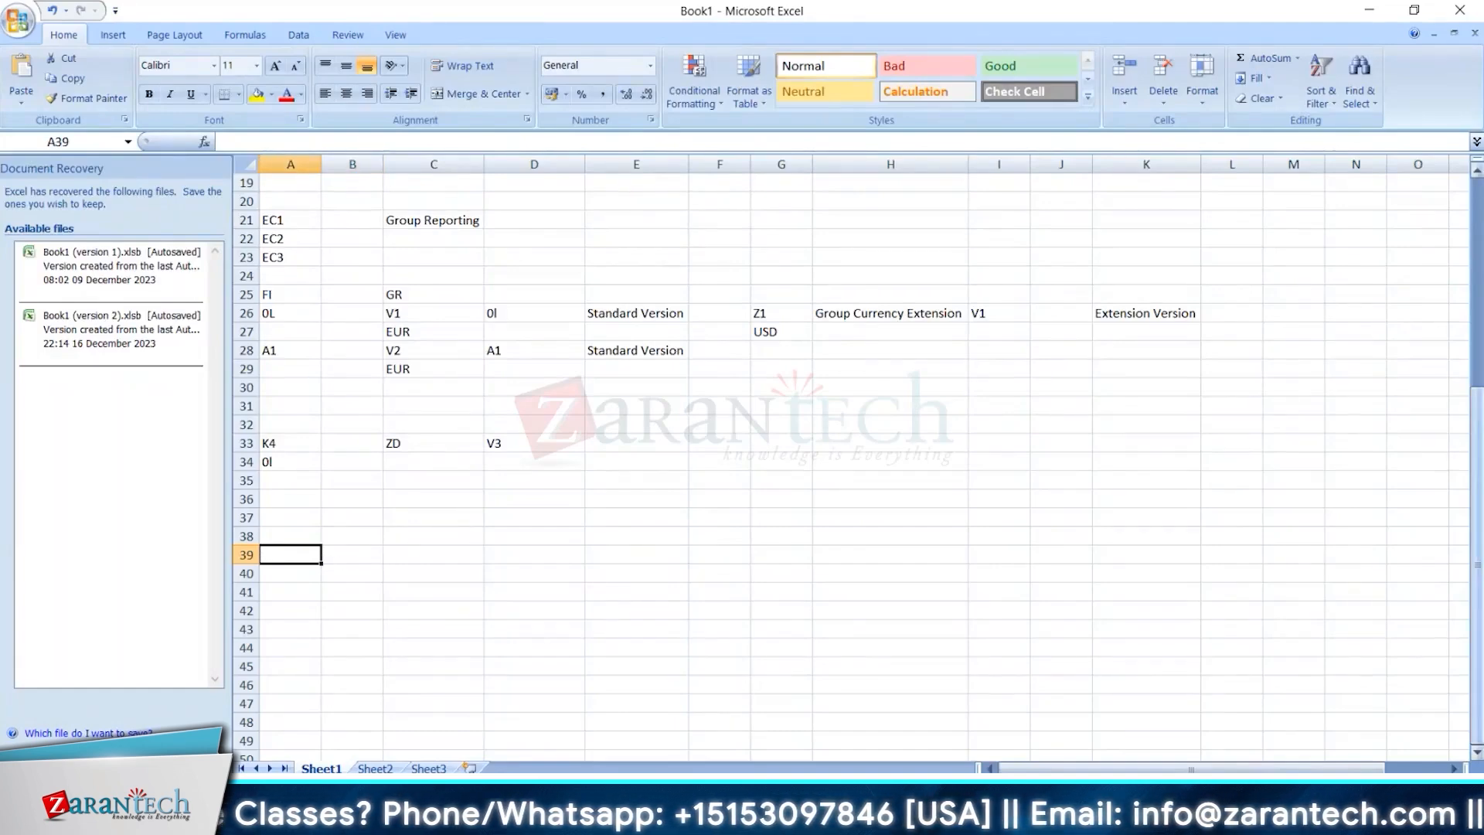
type("Finance")
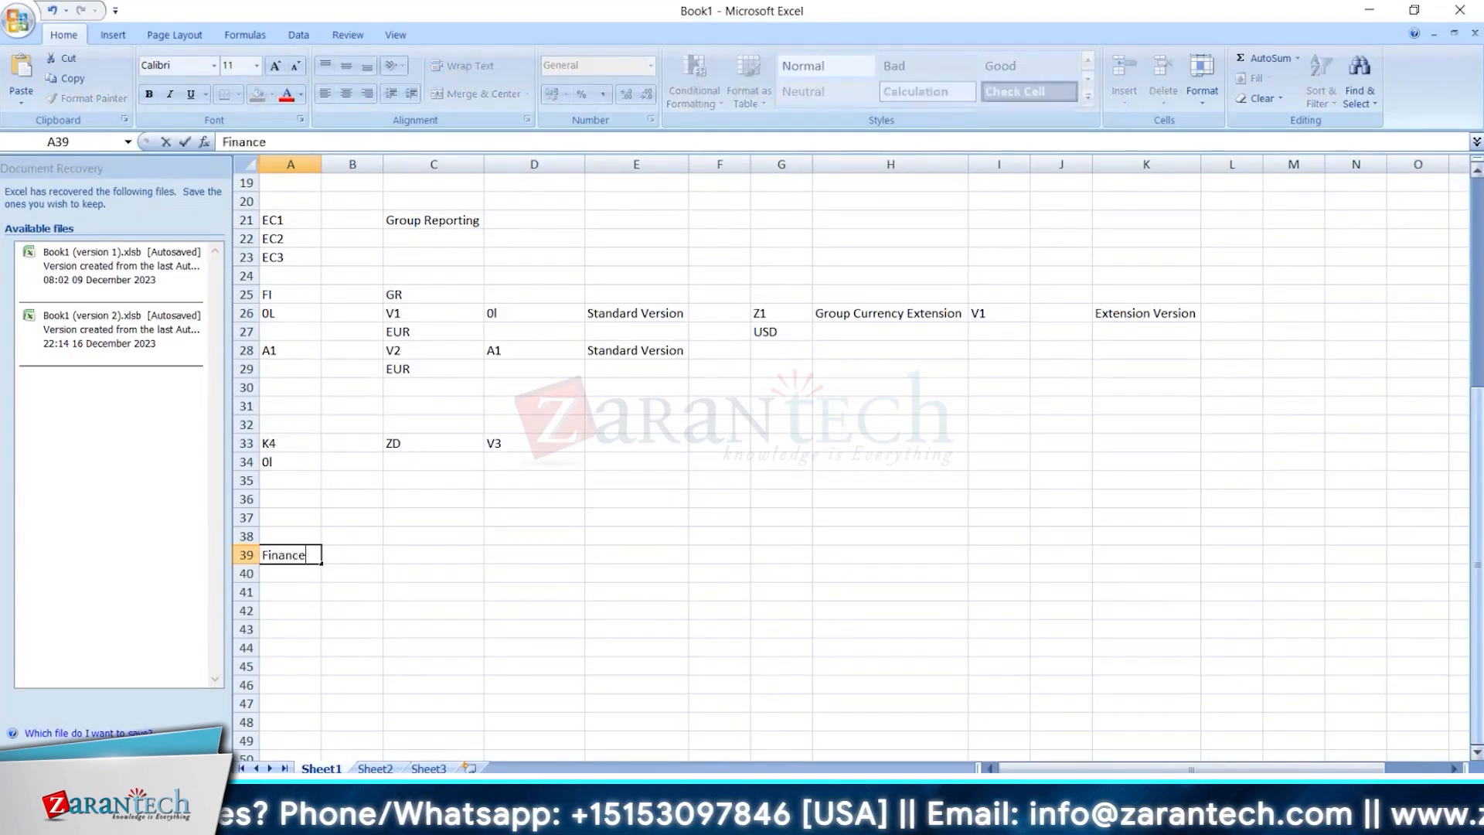
key("Return")
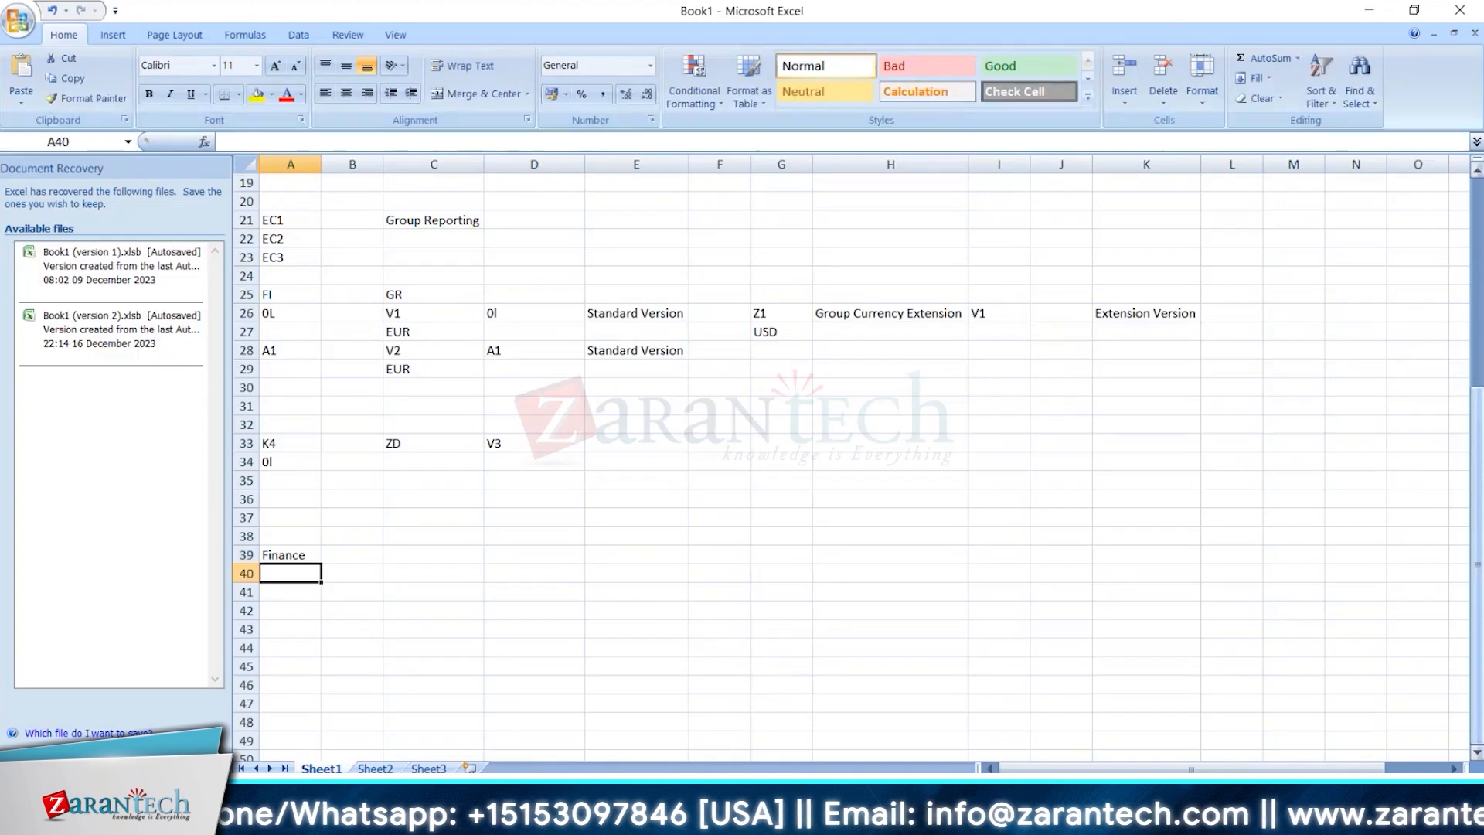
type("B")
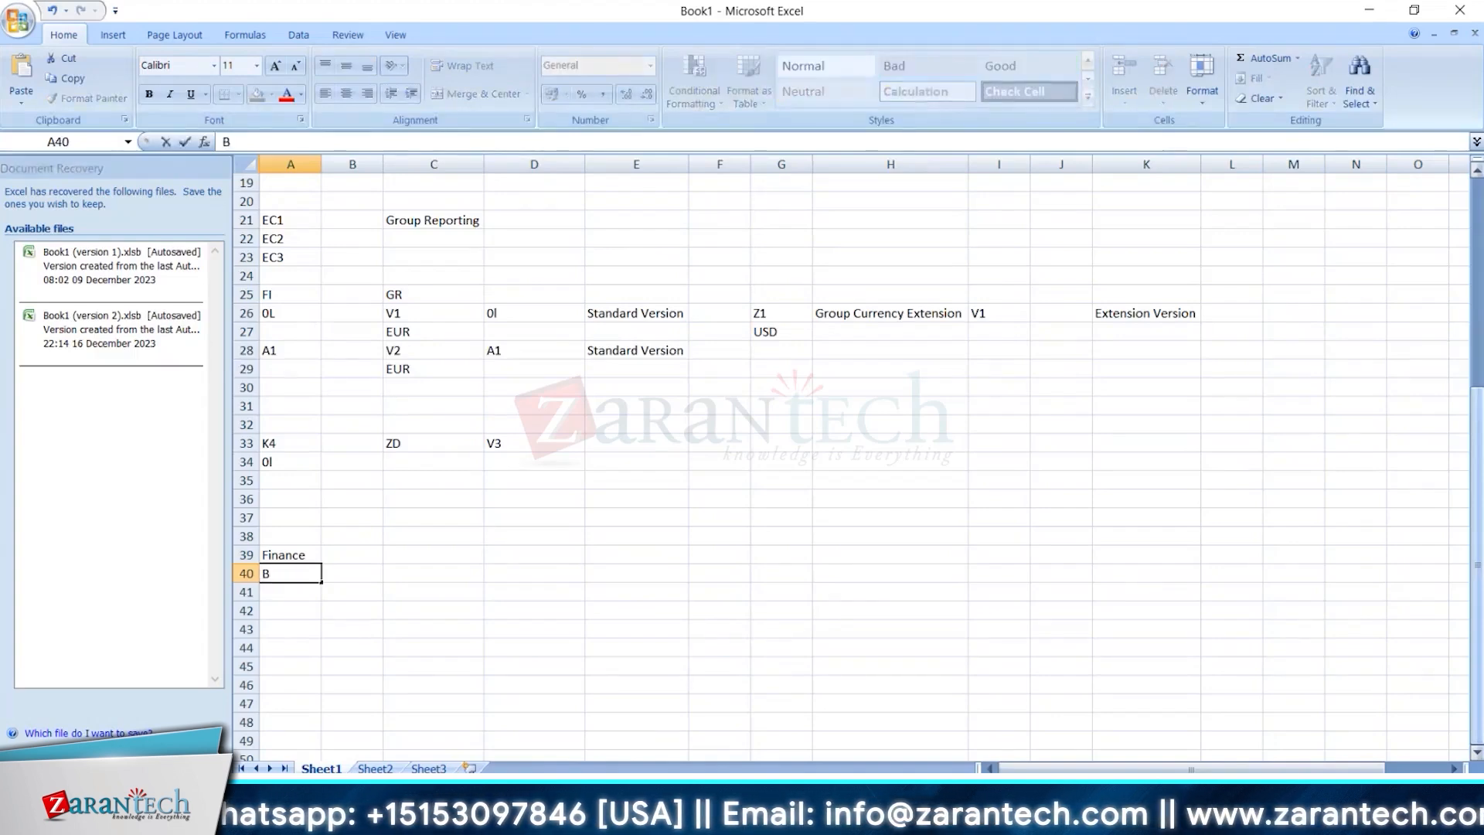
type("B66")
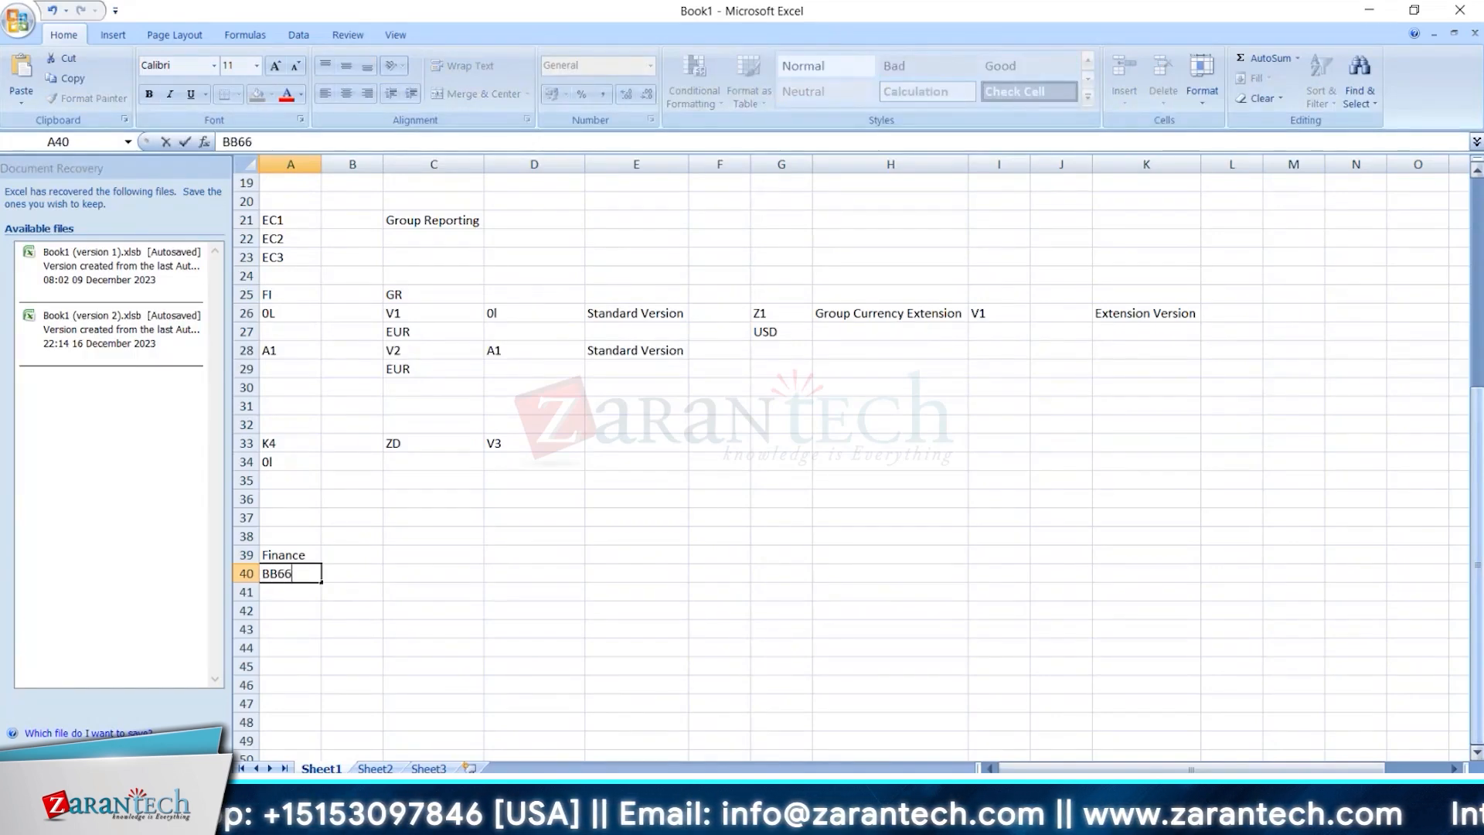
key("Return")
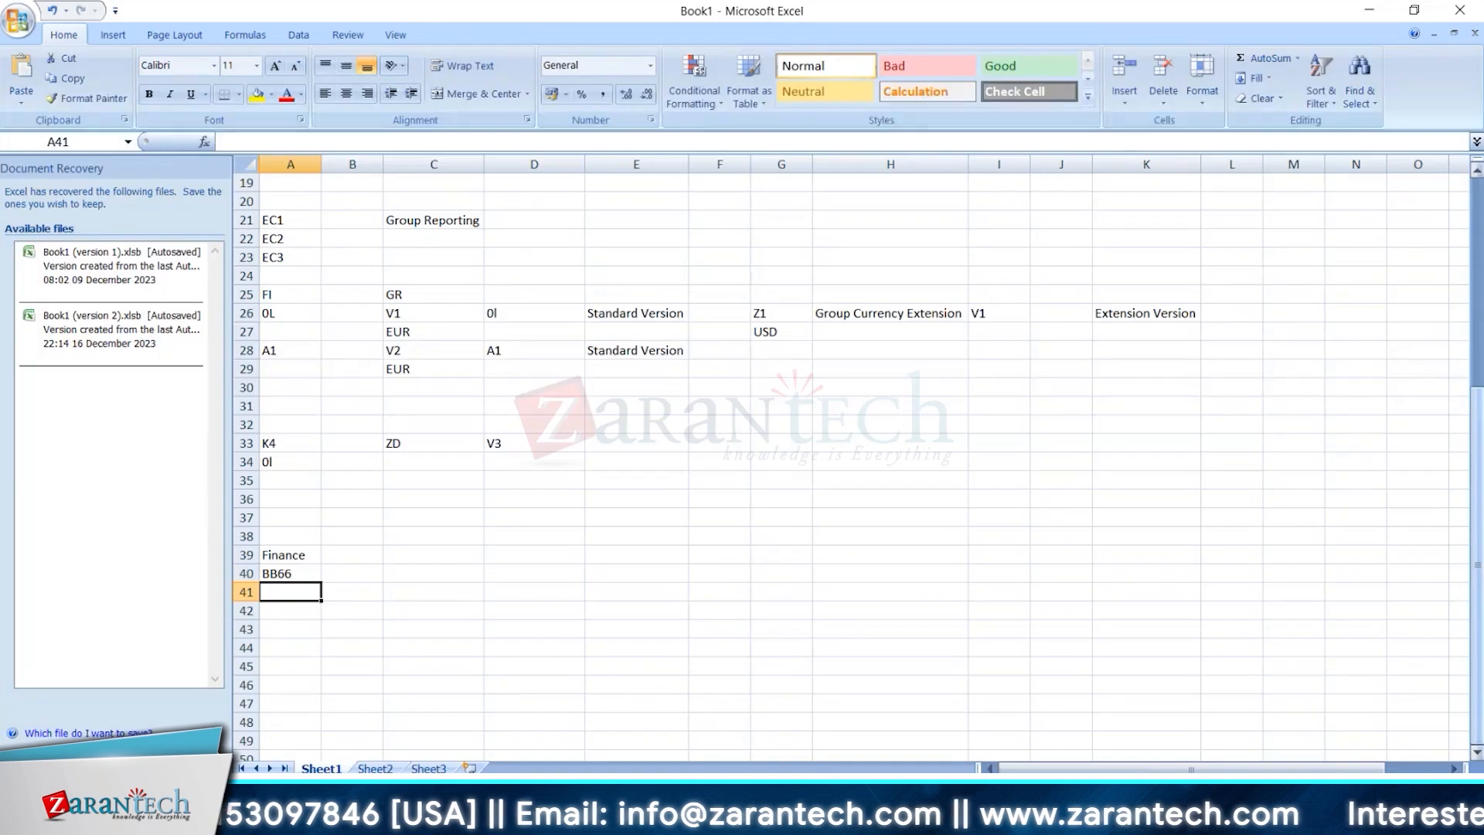
Enter the currency EUR in cell B40 beside company code BB66
key("Right")
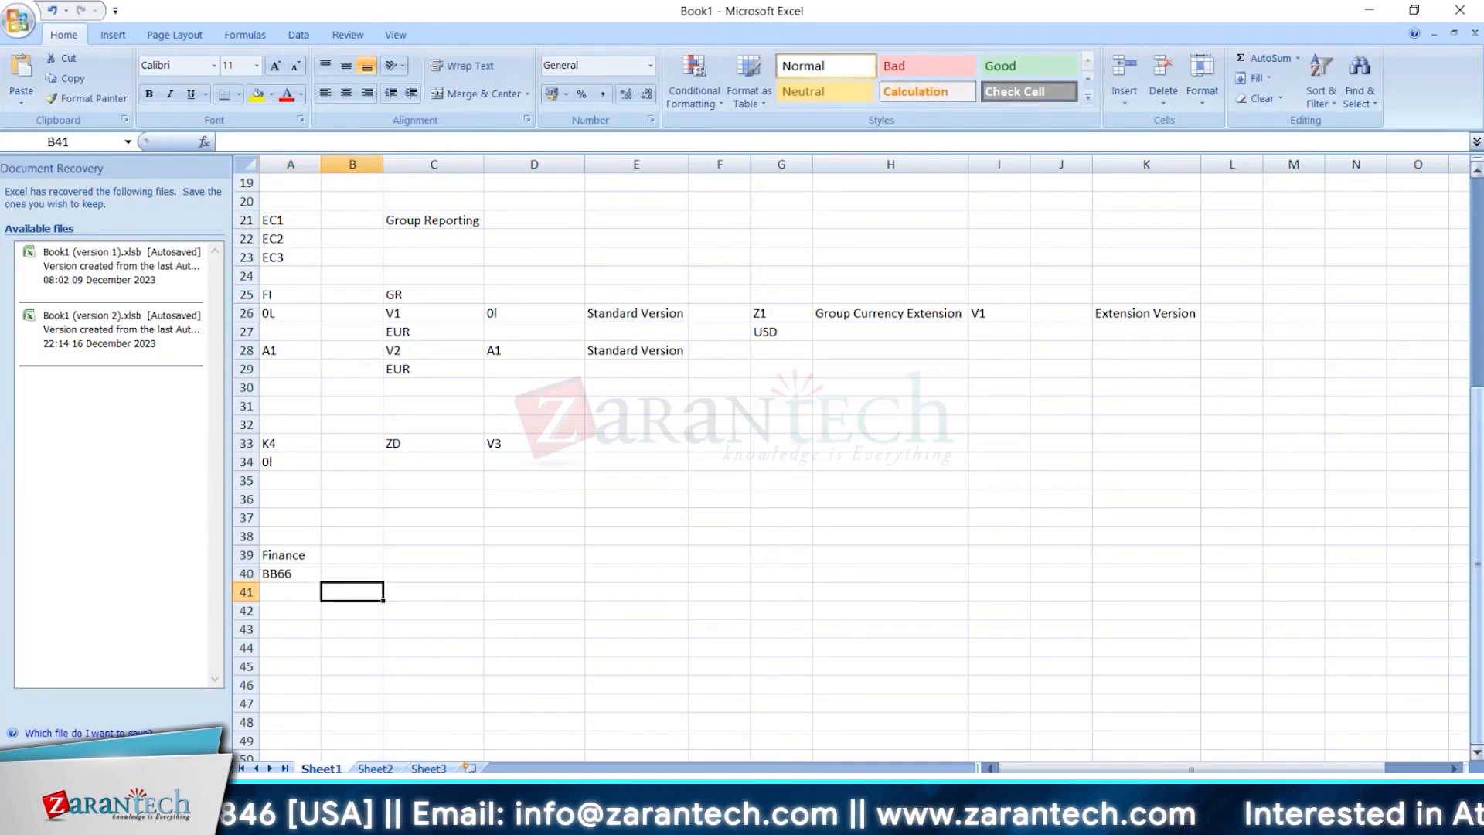
key("Up")
key("Up")
key("Down")
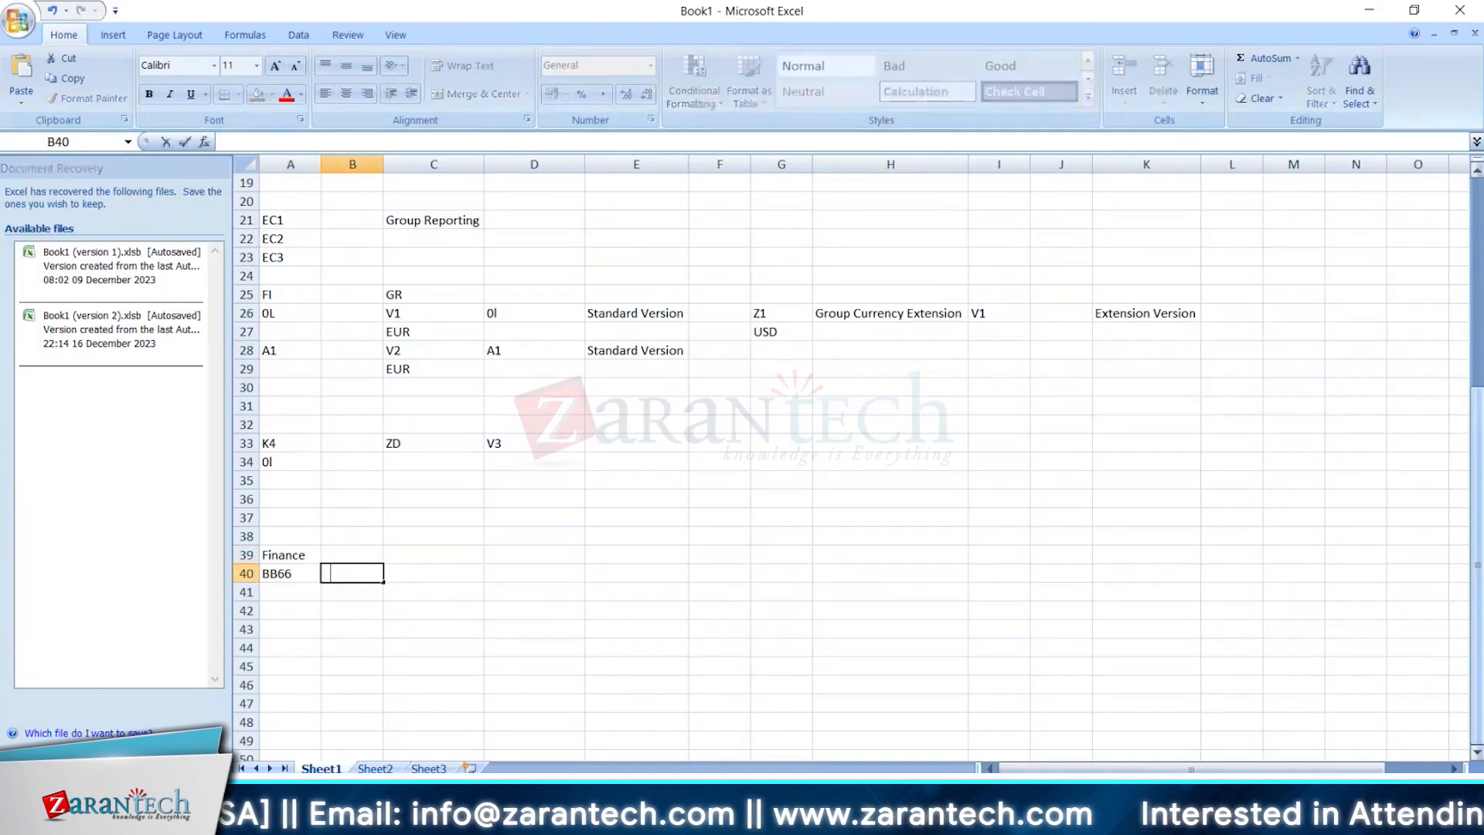
type("EUR")
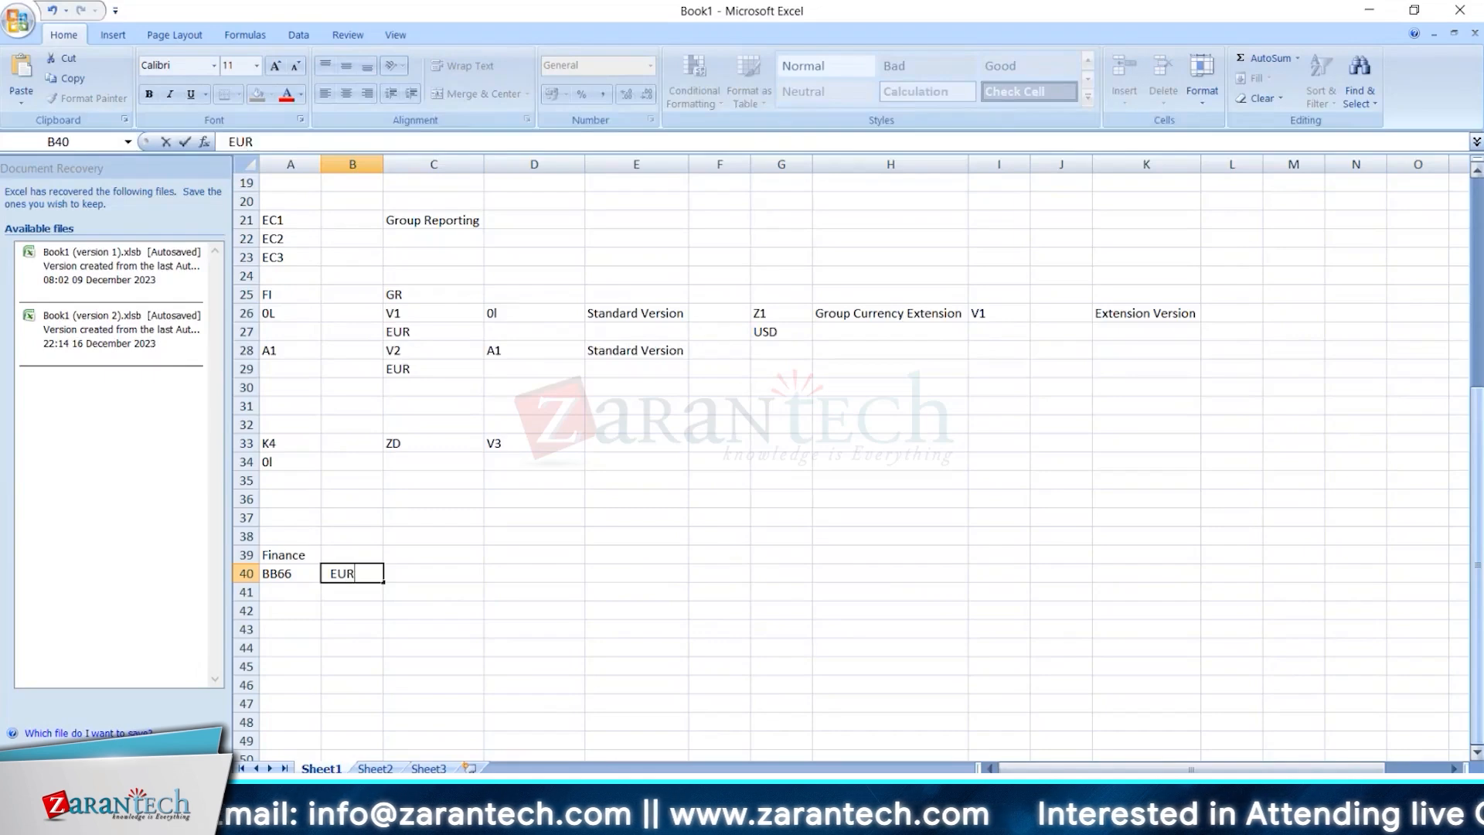
key("Return")
List the codes SW66, FR66, US66 and CA66 in cells B42 to B45
key("Down")
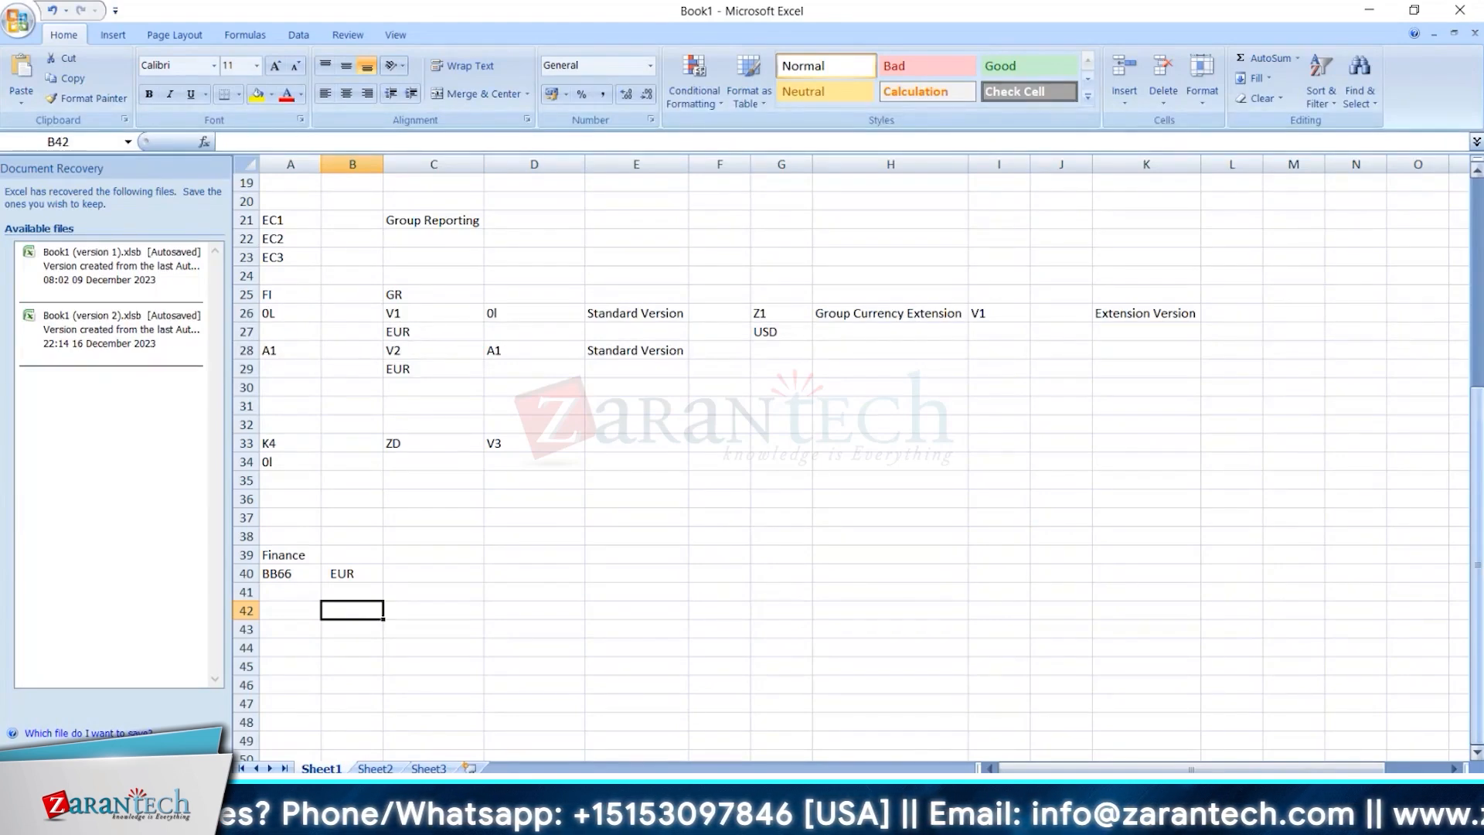
type("SW66")
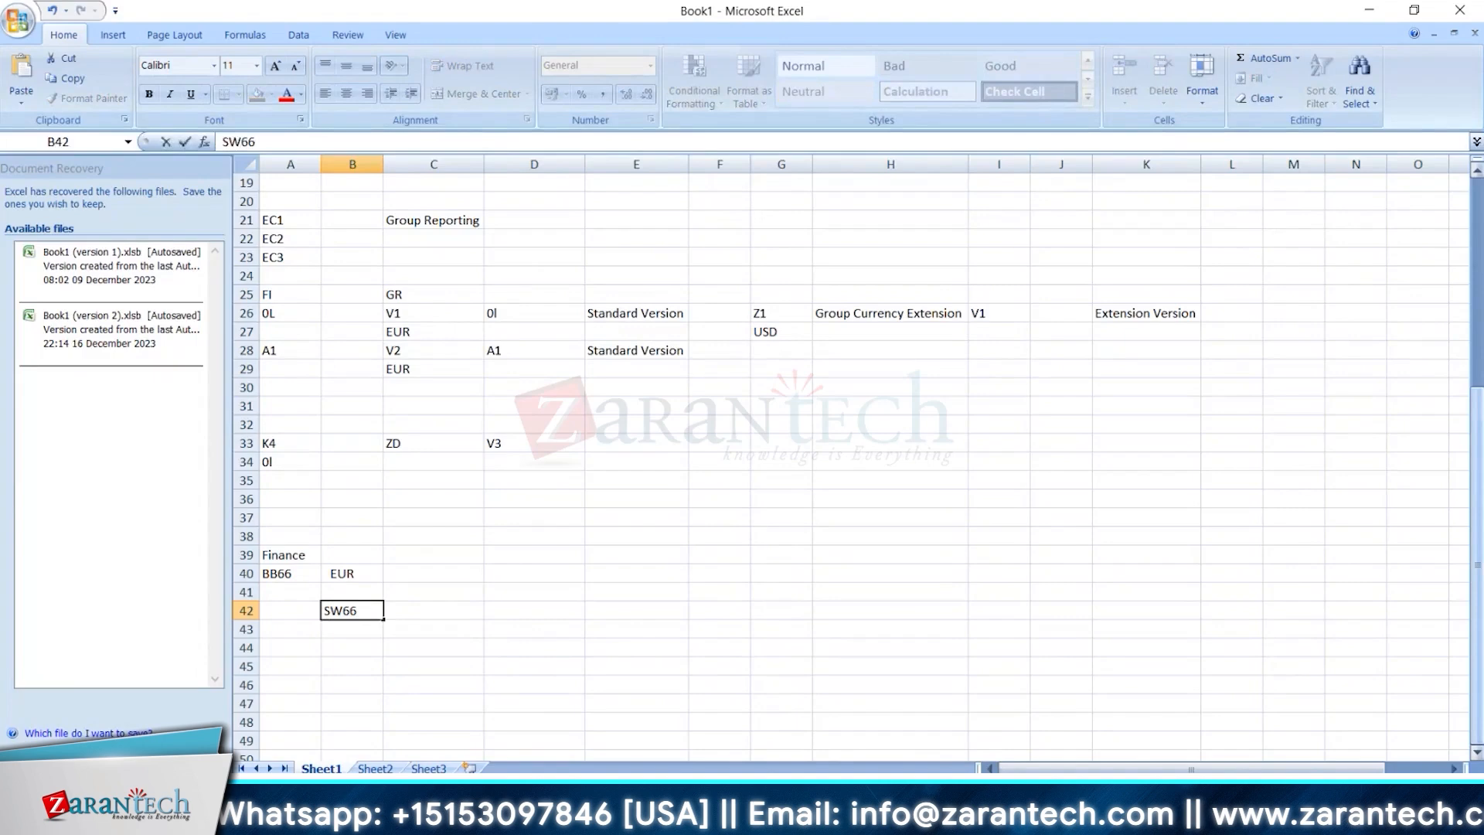
key("Return")
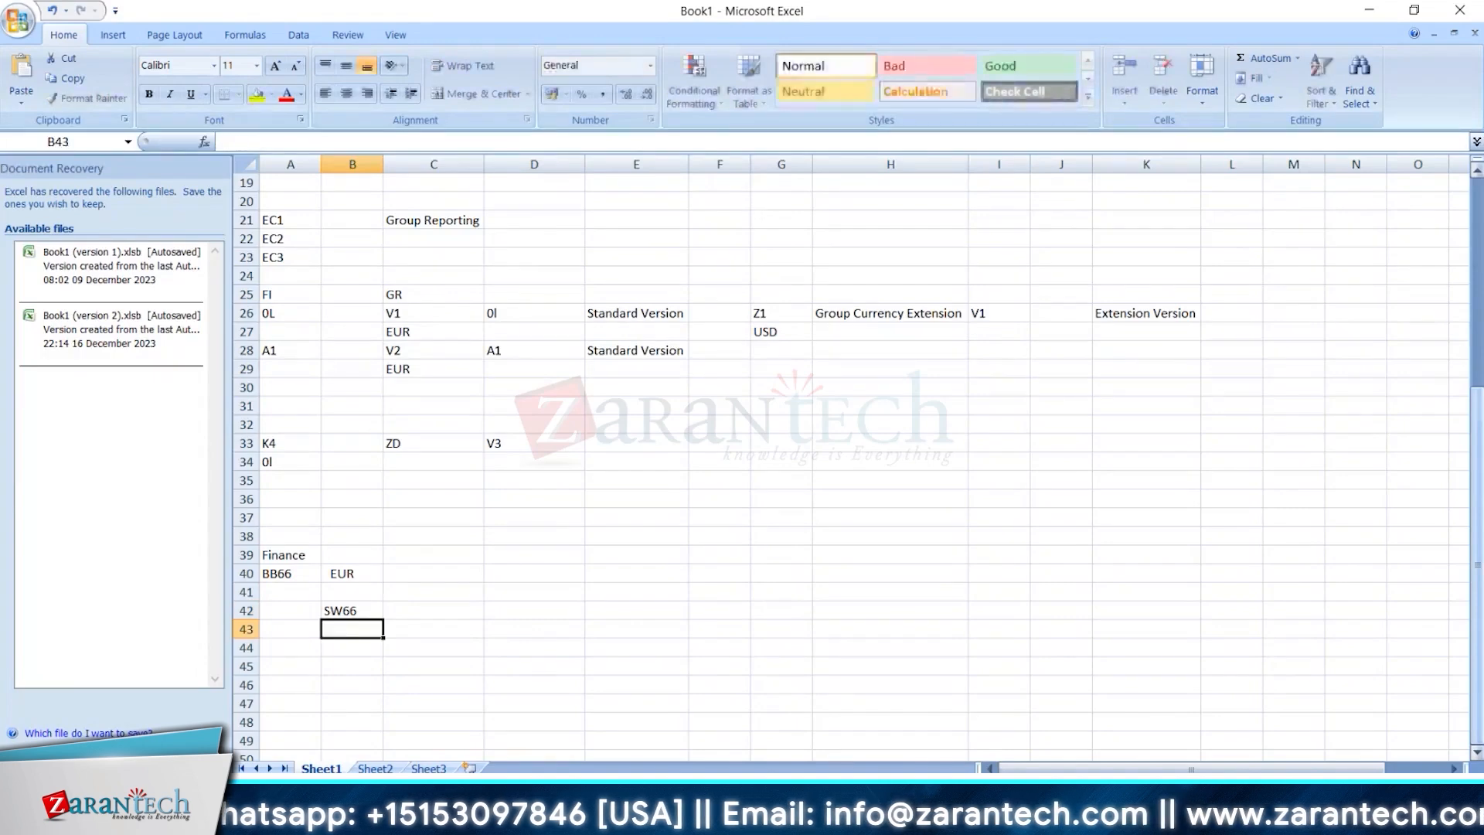
type("FR66")
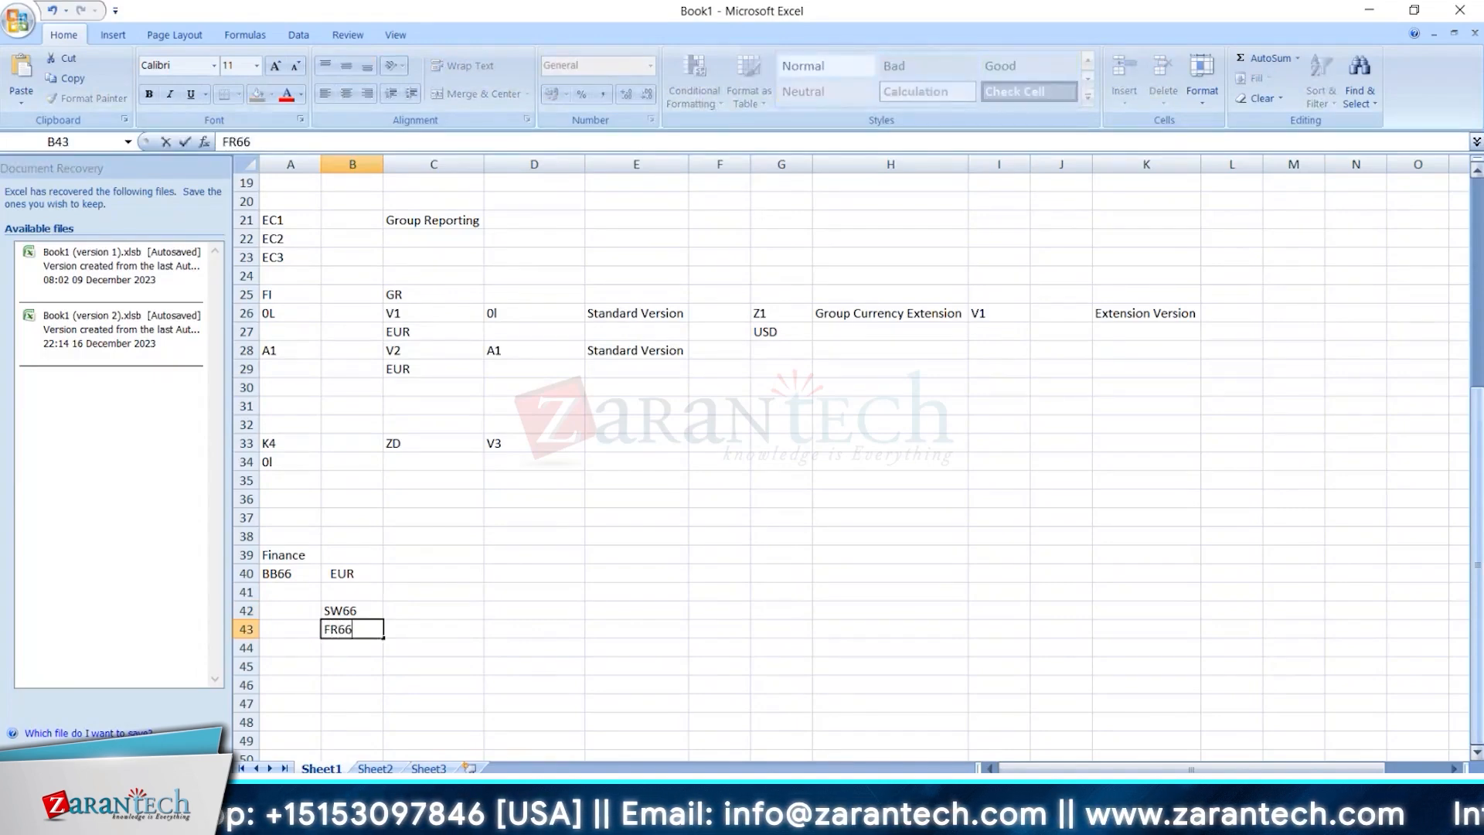
key("Return")
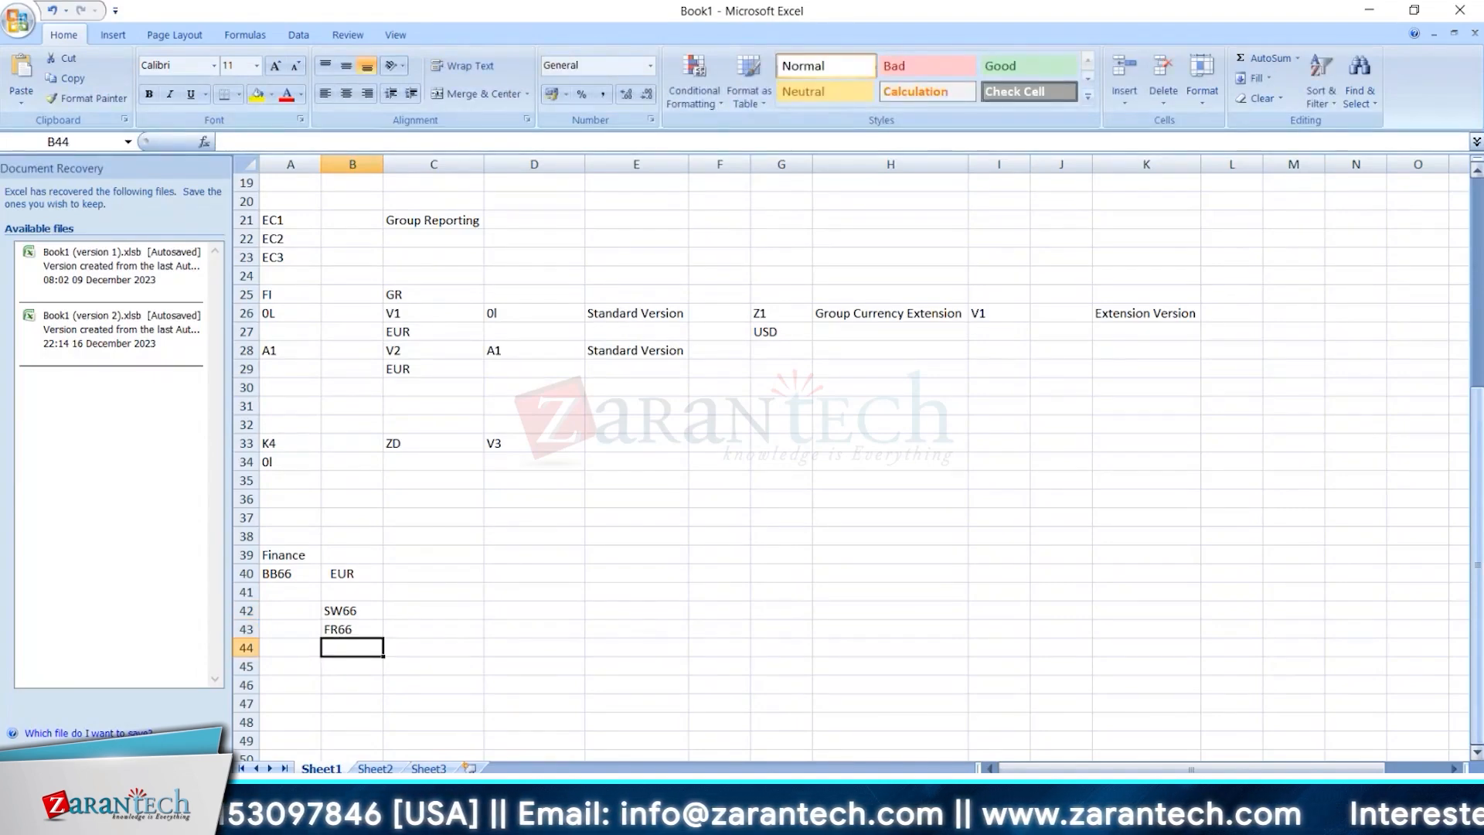
type("US66")
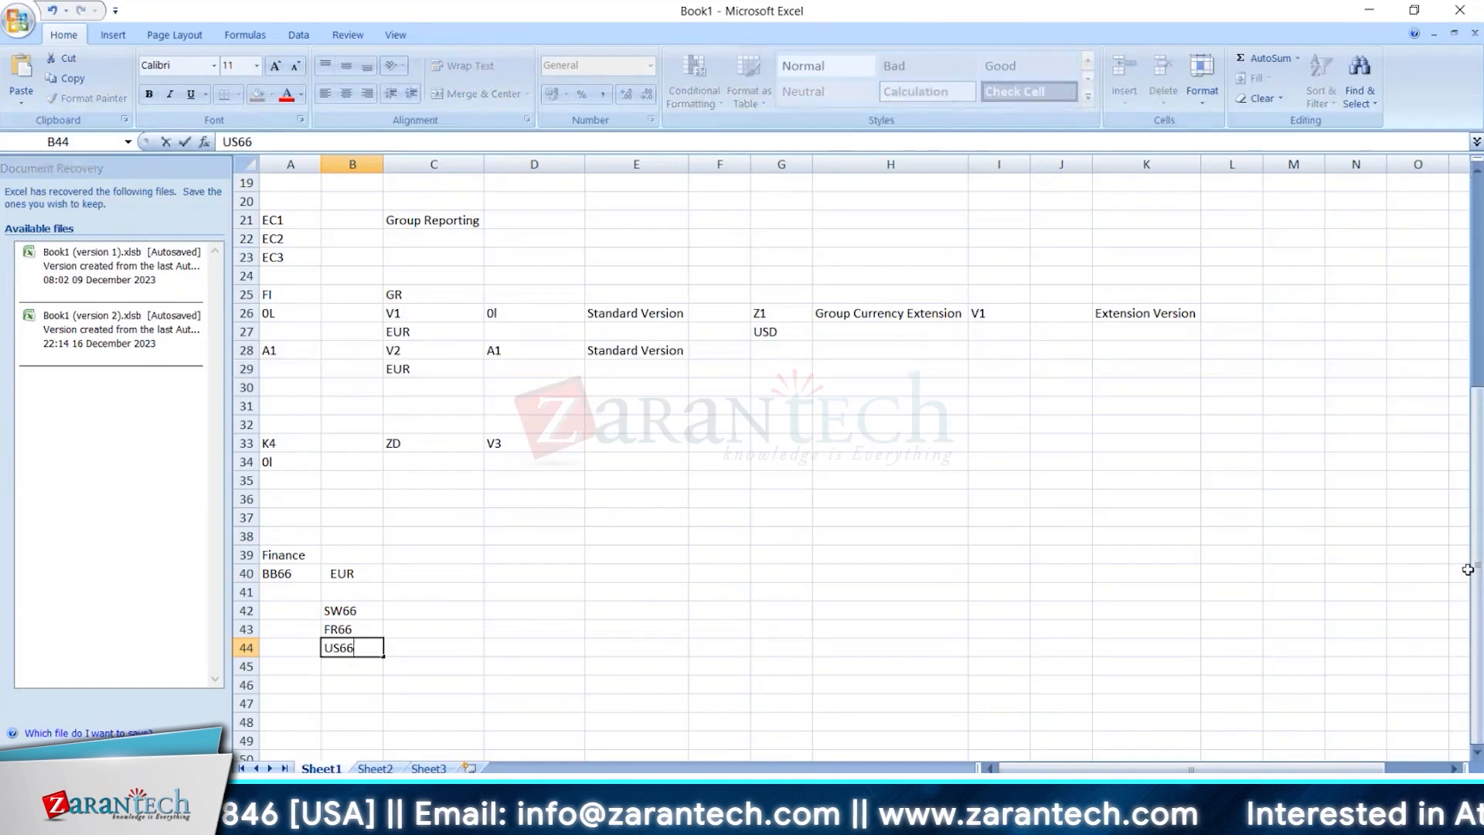
key("Return")
type("CA66")
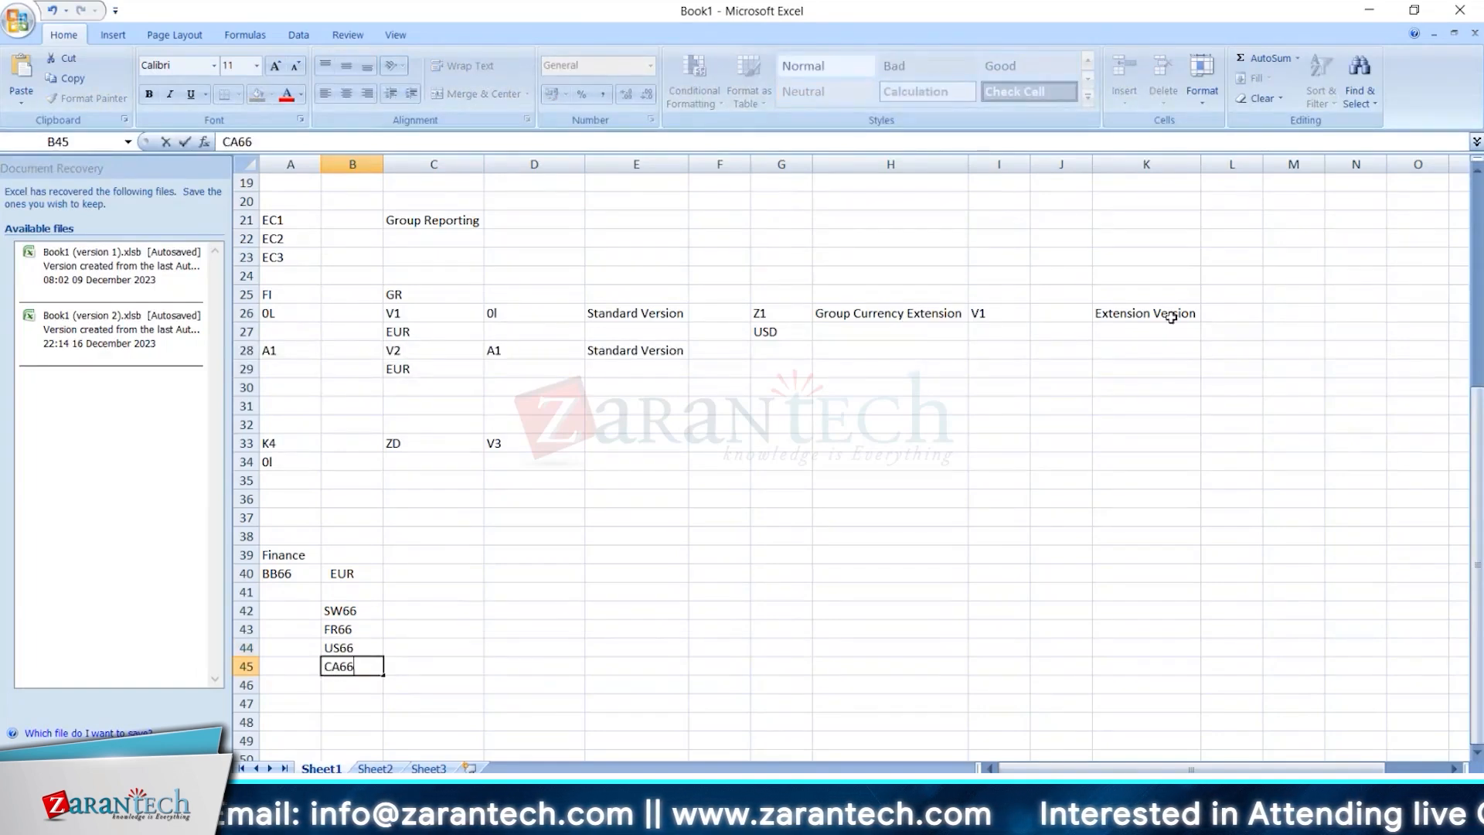
Enter the currencies EUR, EUR, USD and CAD in cells C42 to C45, beside the four codes
left_click(414, 607)
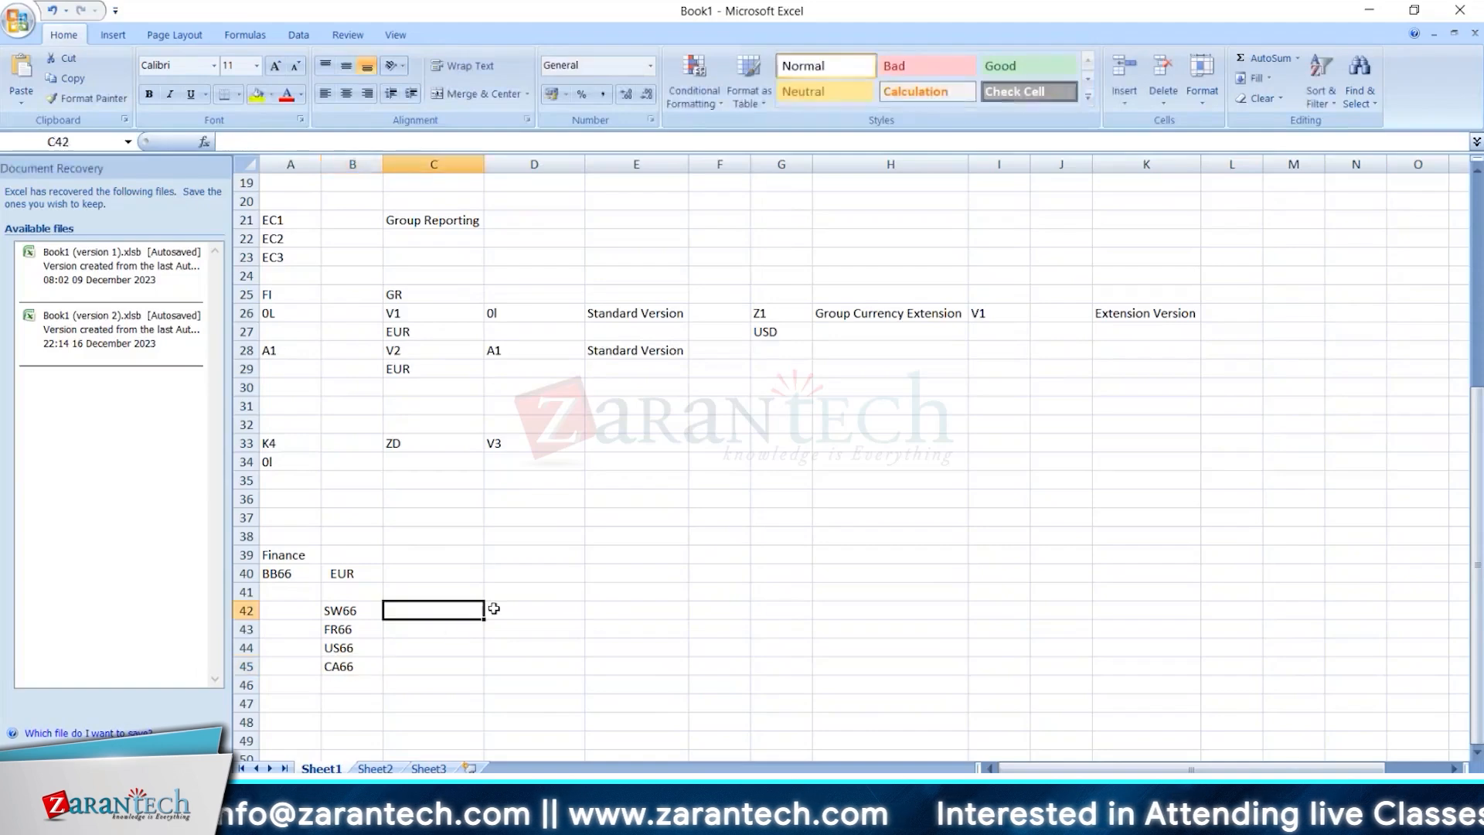
type("EUR")
key("Return")
type("EUR")
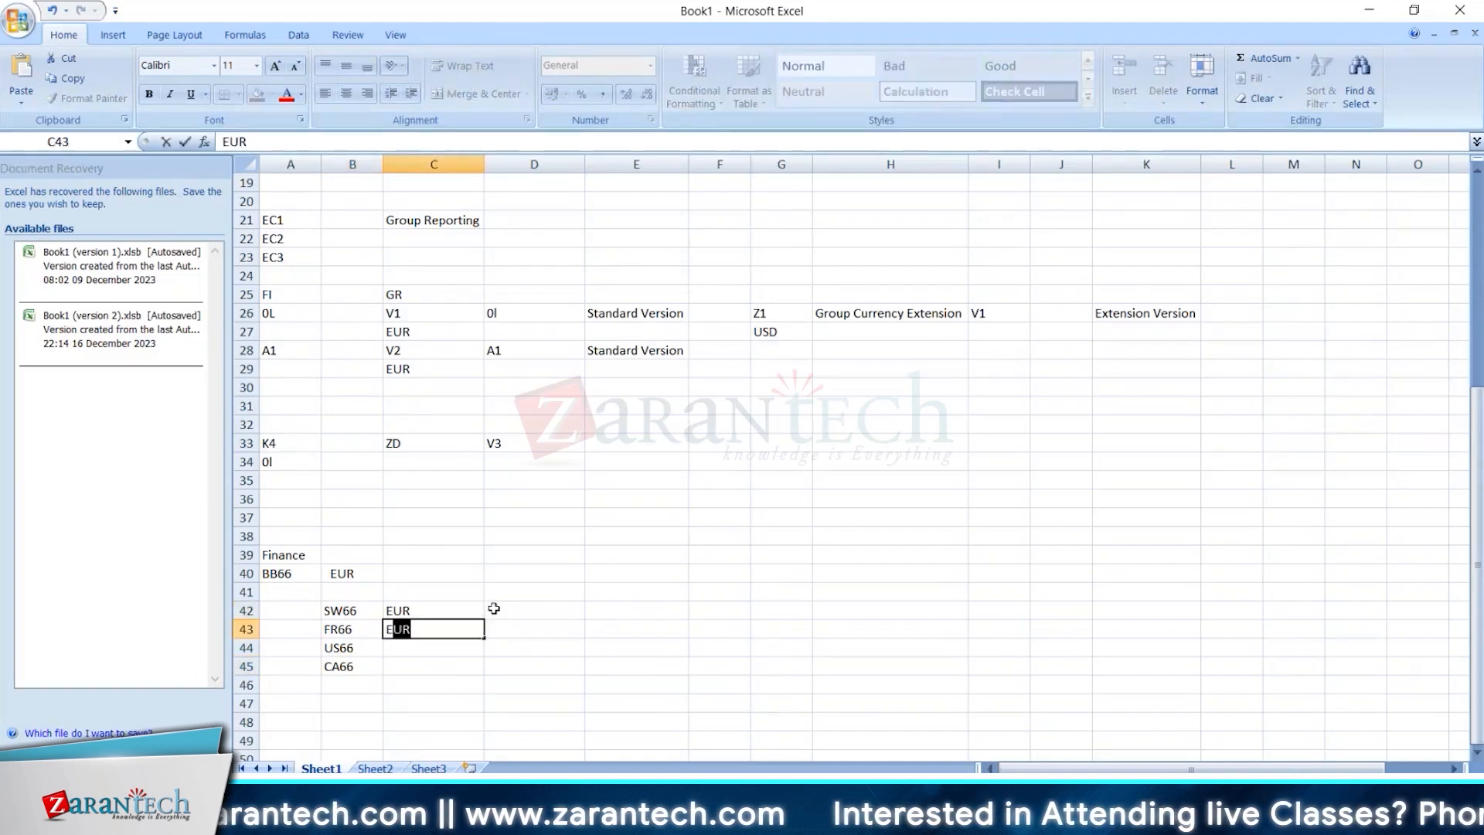
key("Return")
type("USD")
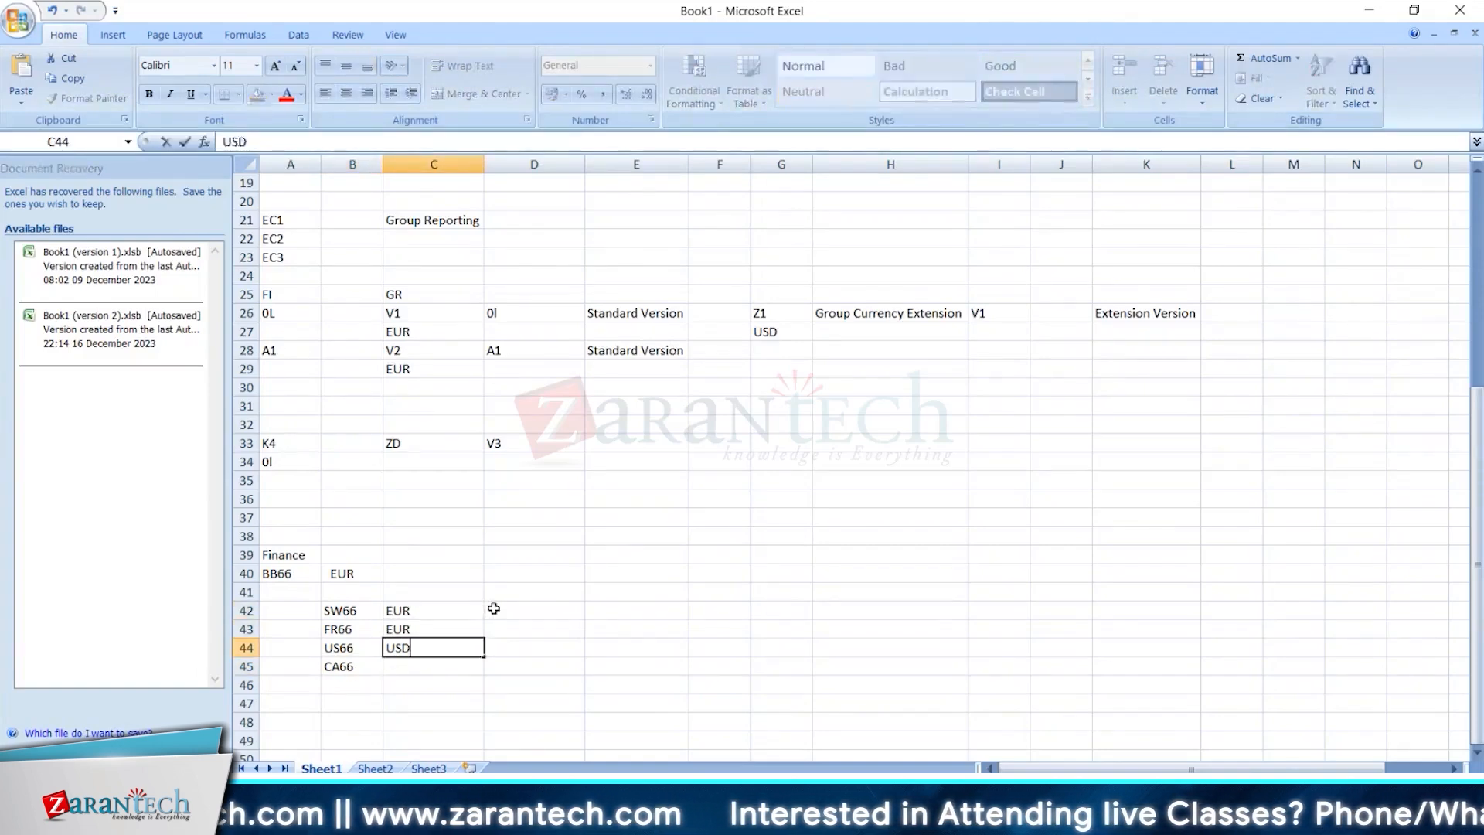
key("Return")
type("CAD")
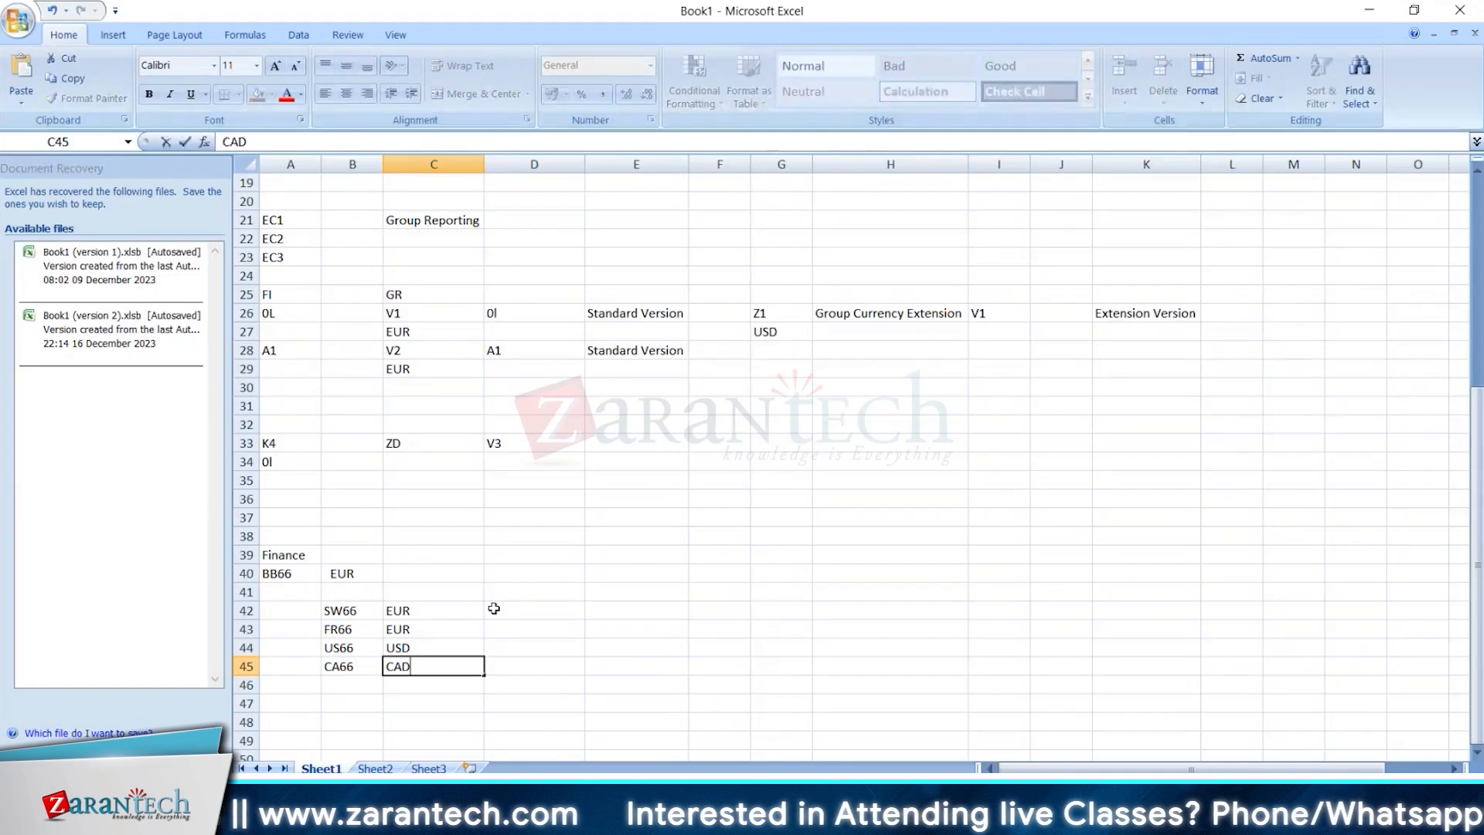
key("Return")
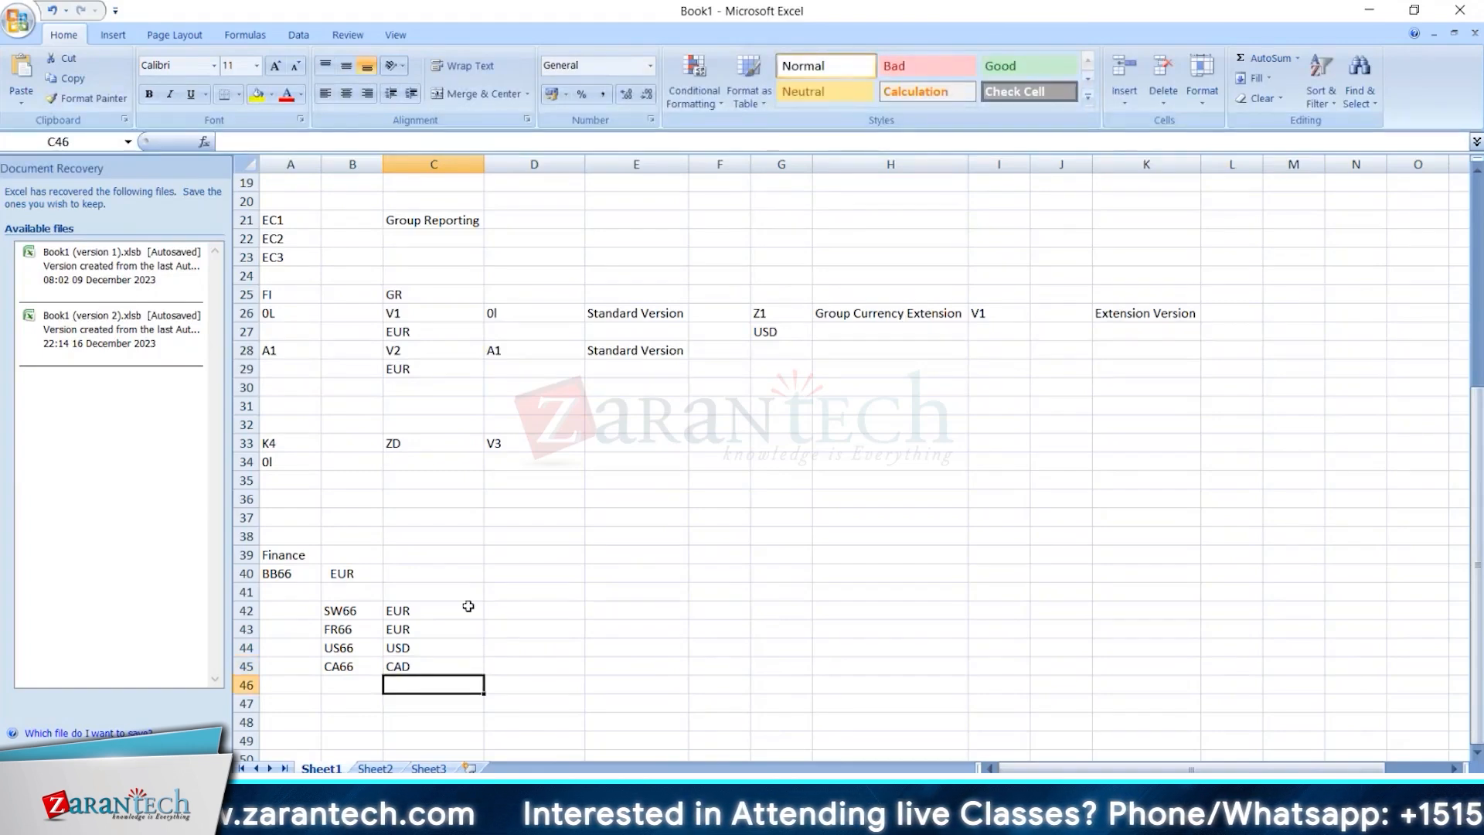
Enter the heading Non SAP in cell B41 above the list of codes
left_click(355, 591)
type("Non SAP")
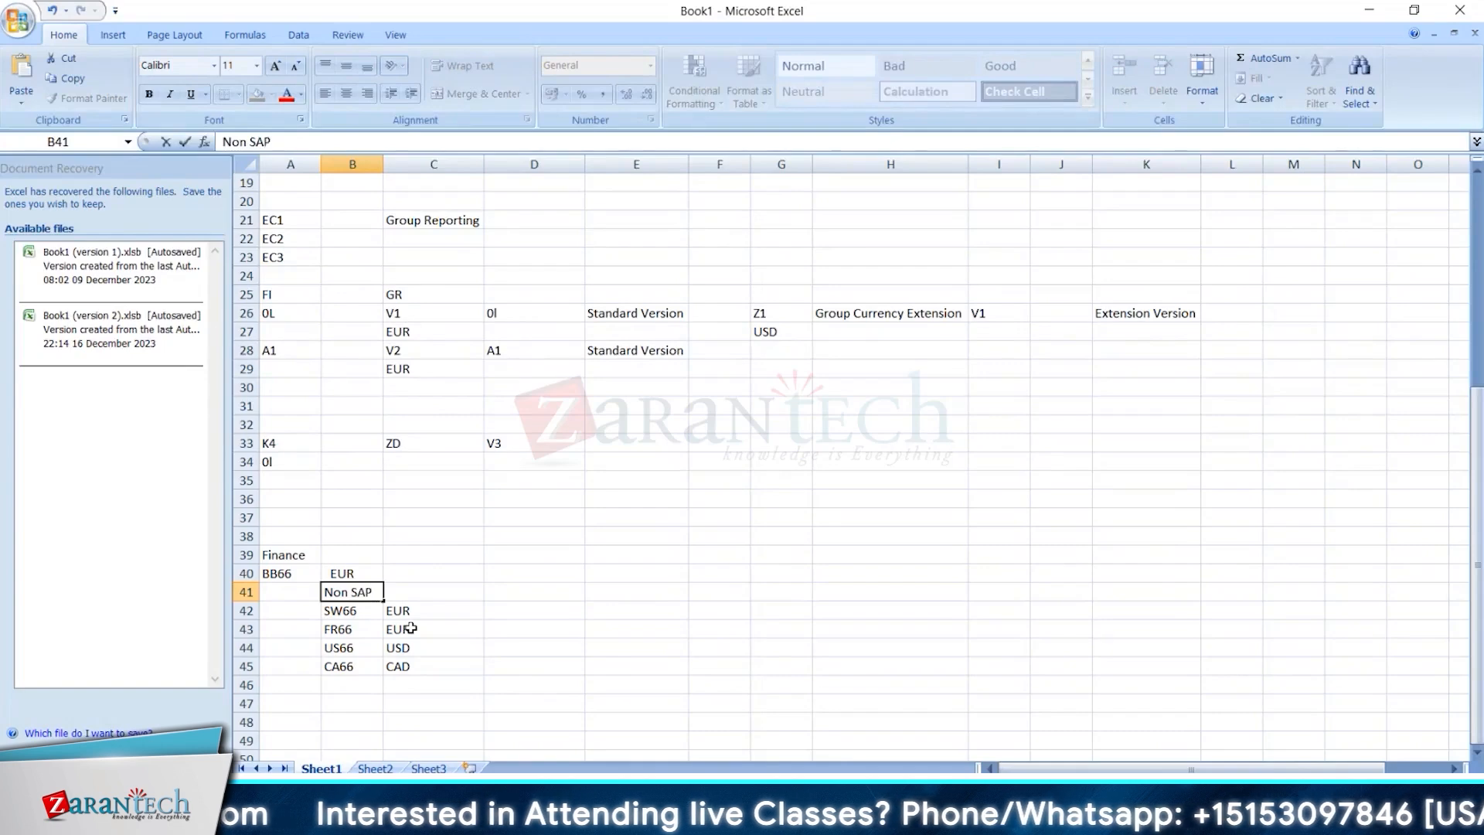
key("Return")
left_click(291, 573)
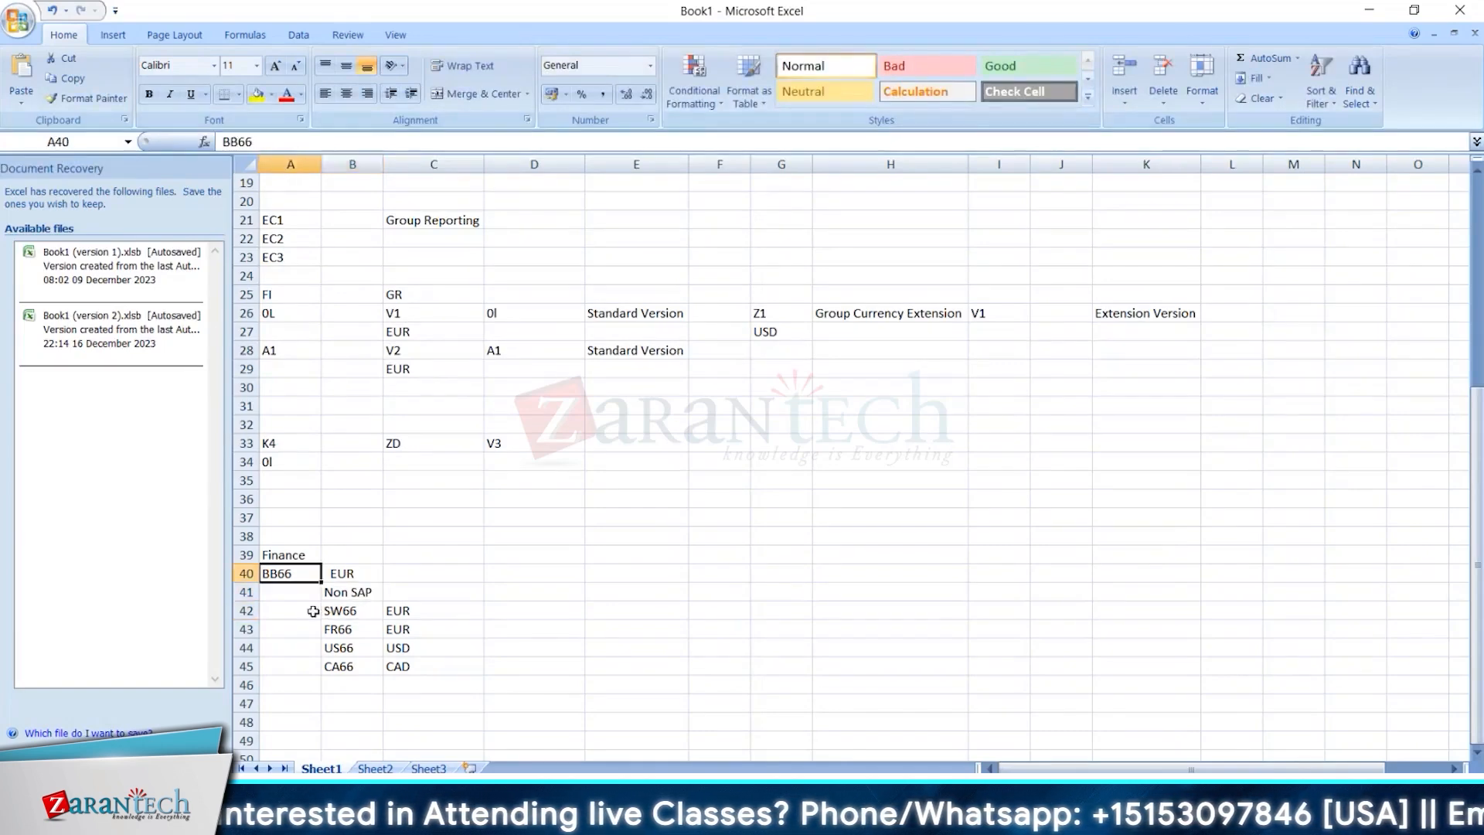
left_click(356, 573)
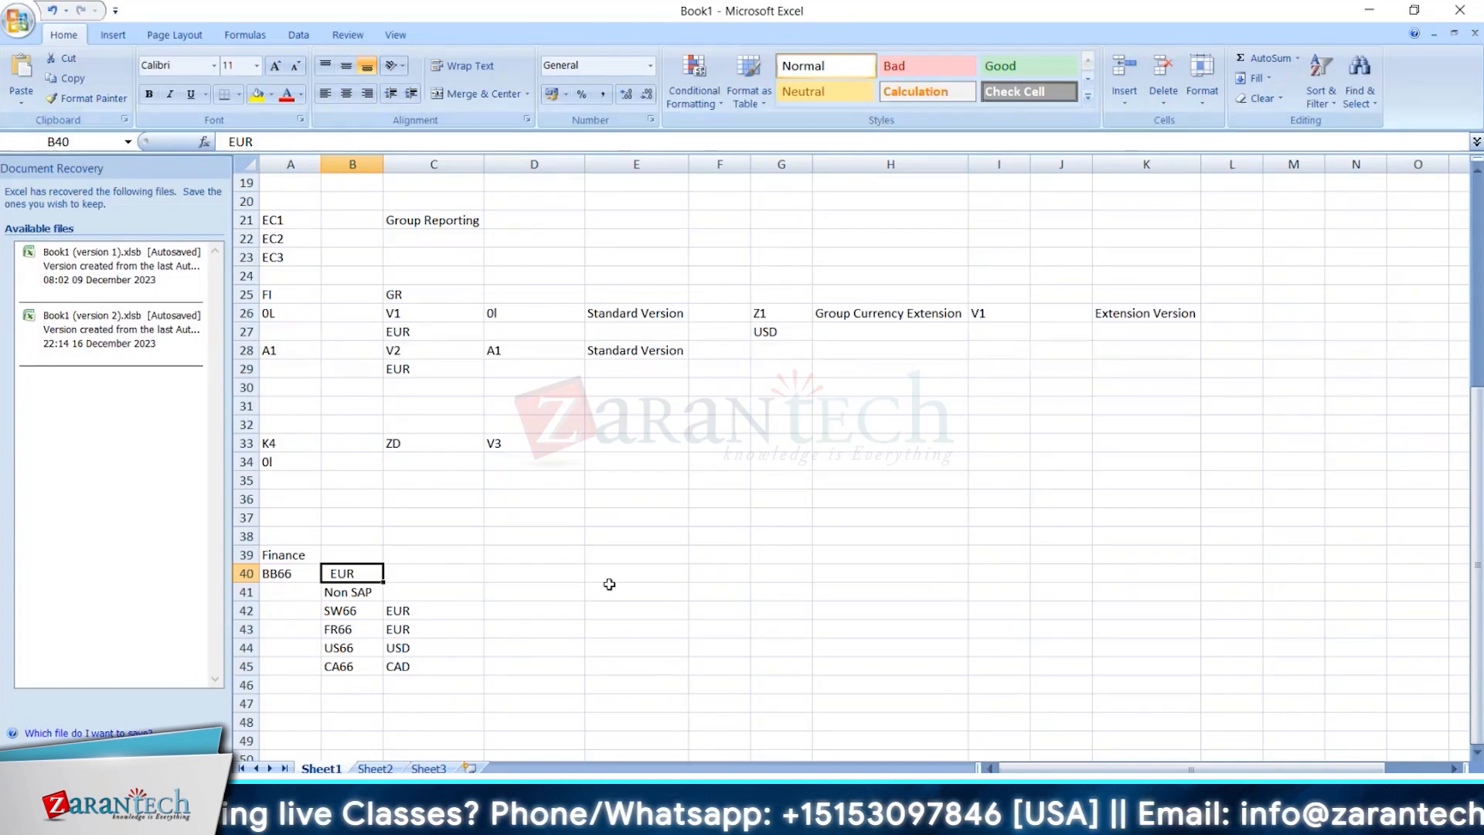
left_click_drag(303, 579, 377, 576)
type("z")
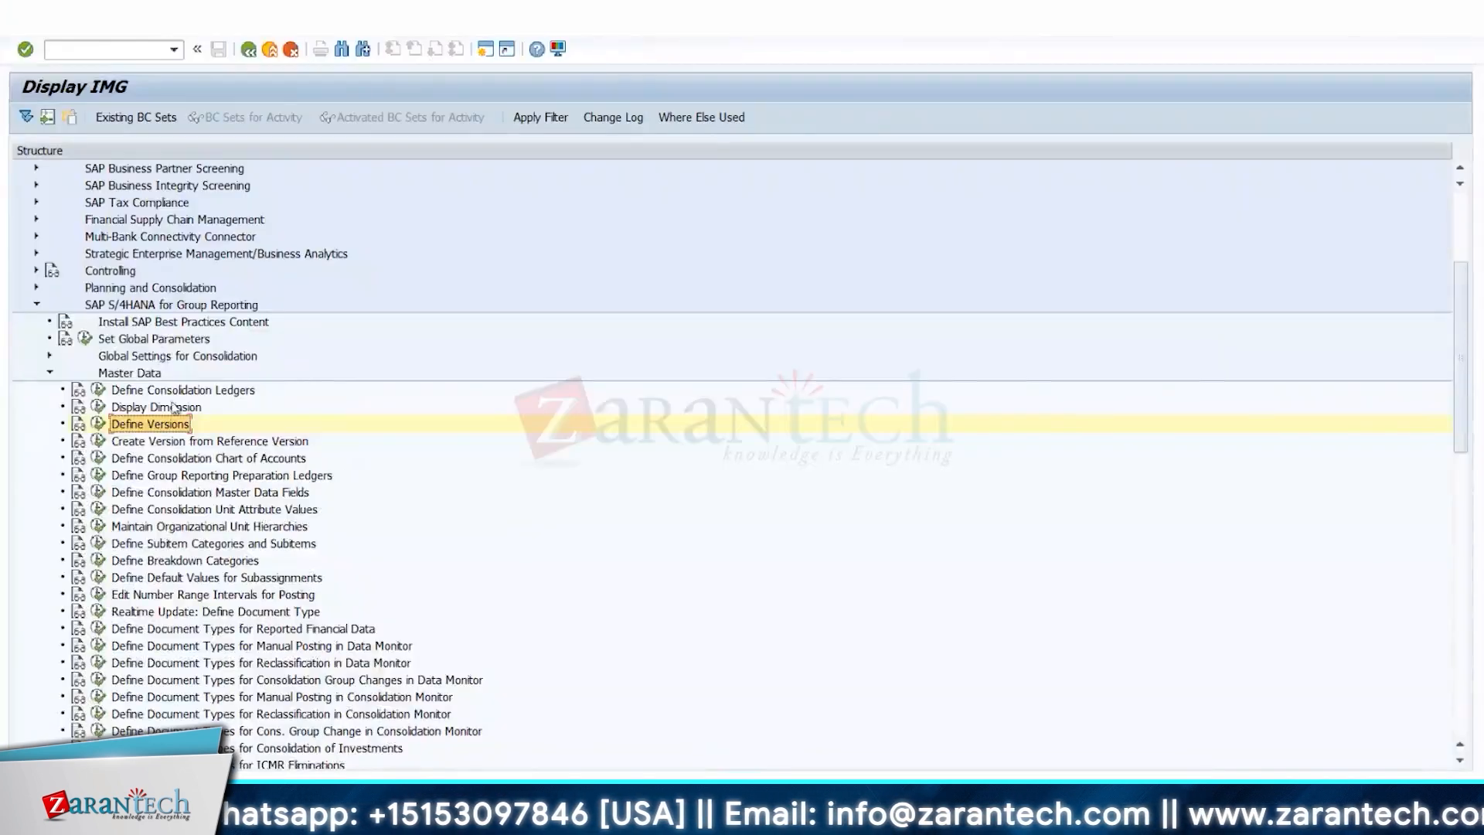
Open Define Settings for Ledgers and Currency Types in the Financial Accounting global settings and dismiss the consistency check messages
scroll(195, 410, "up", 4)
scroll(195, 409, "up", 2)
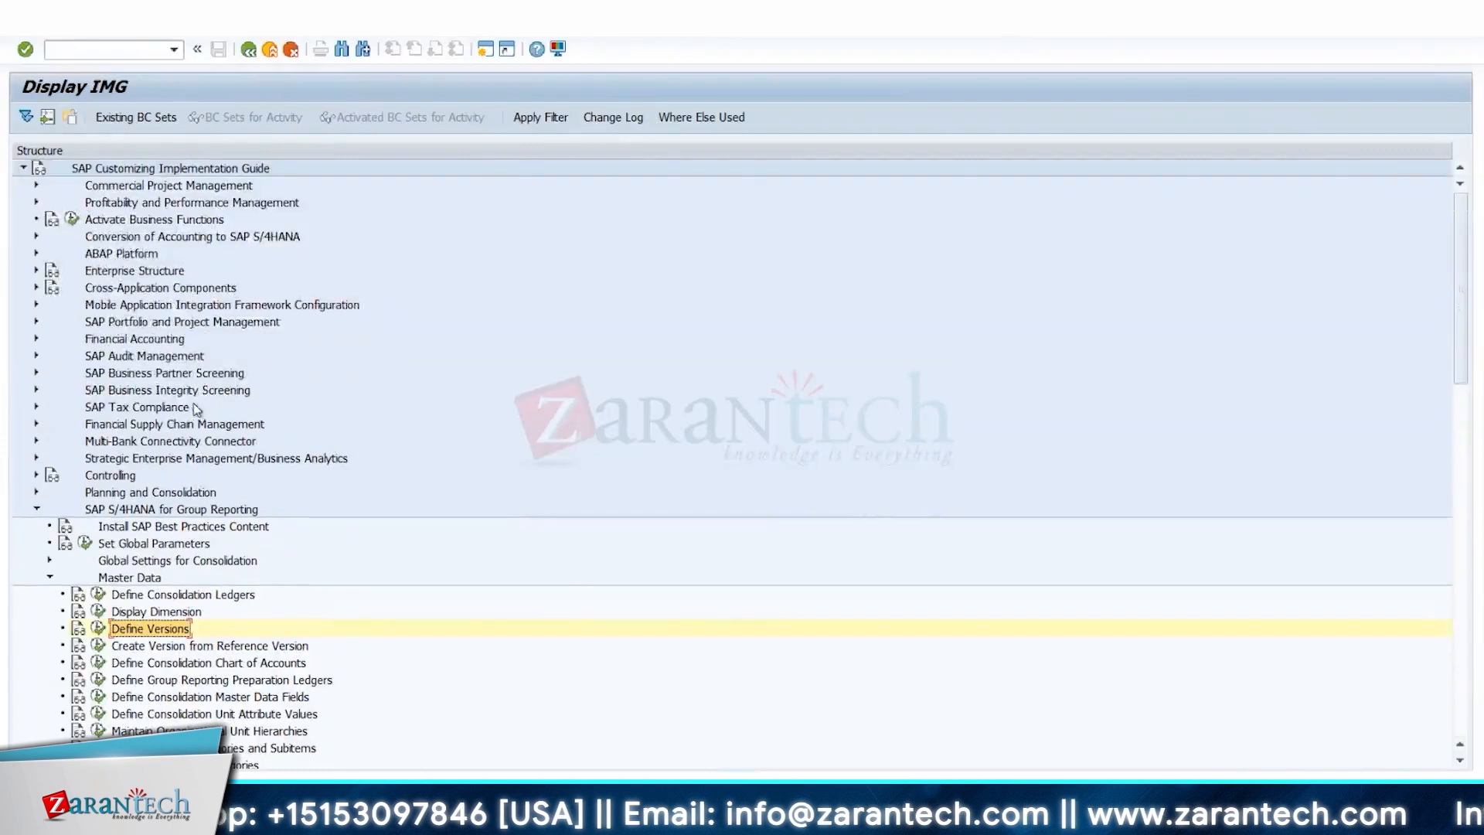
left_click(36, 338)
left_click(48, 355)
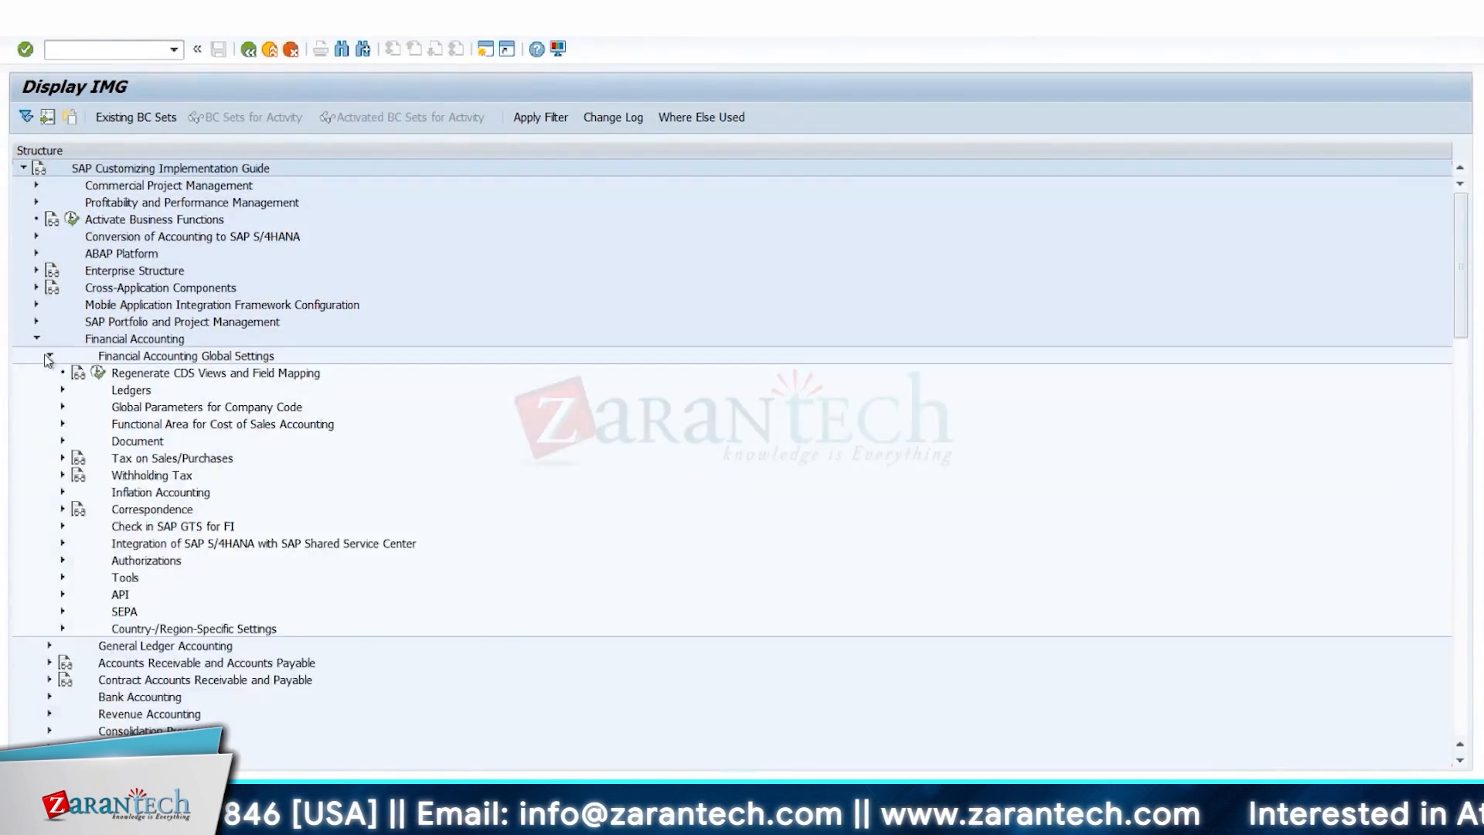
left_click(62, 389)
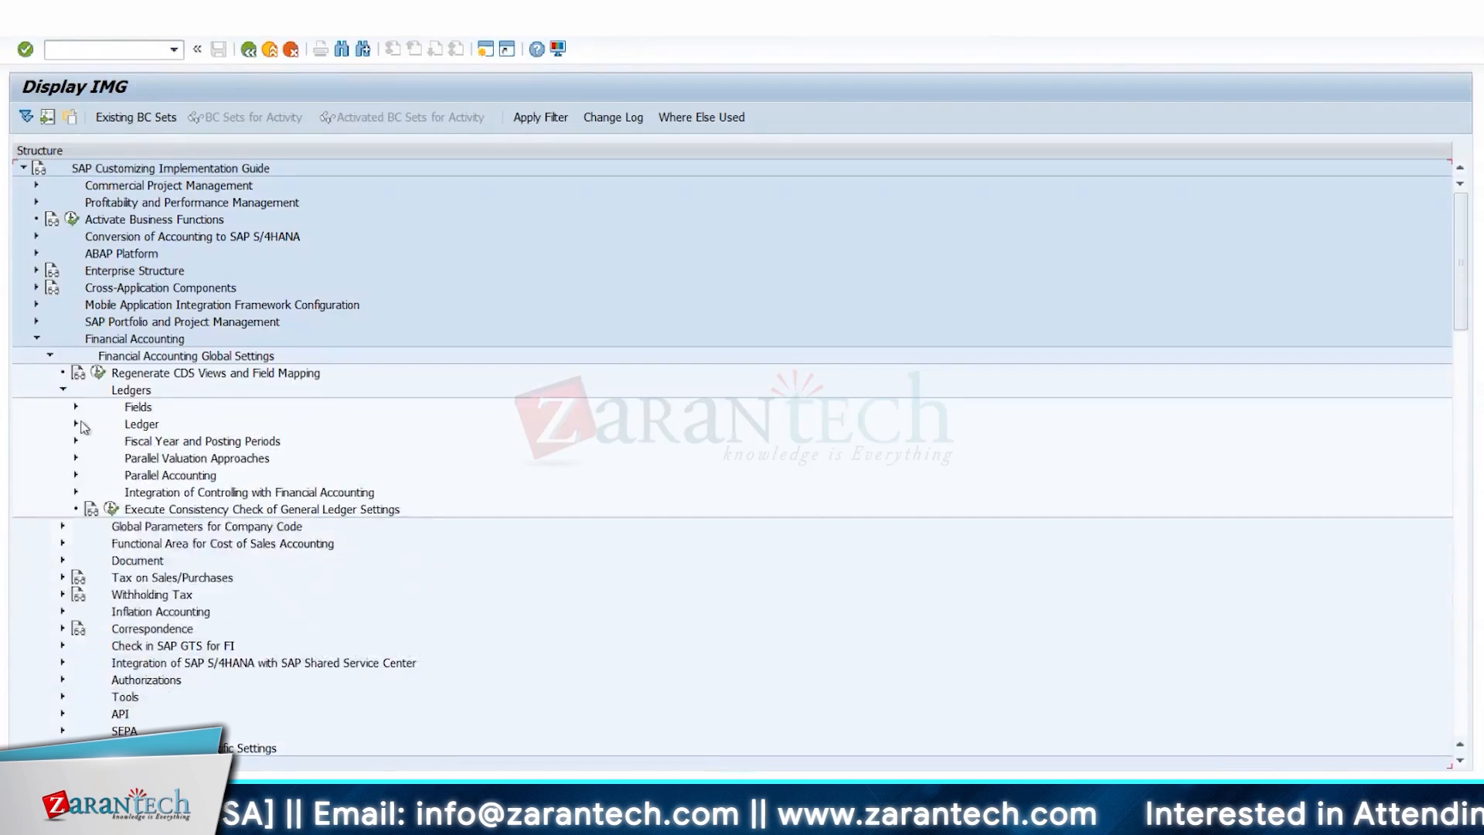
left_click(76, 424)
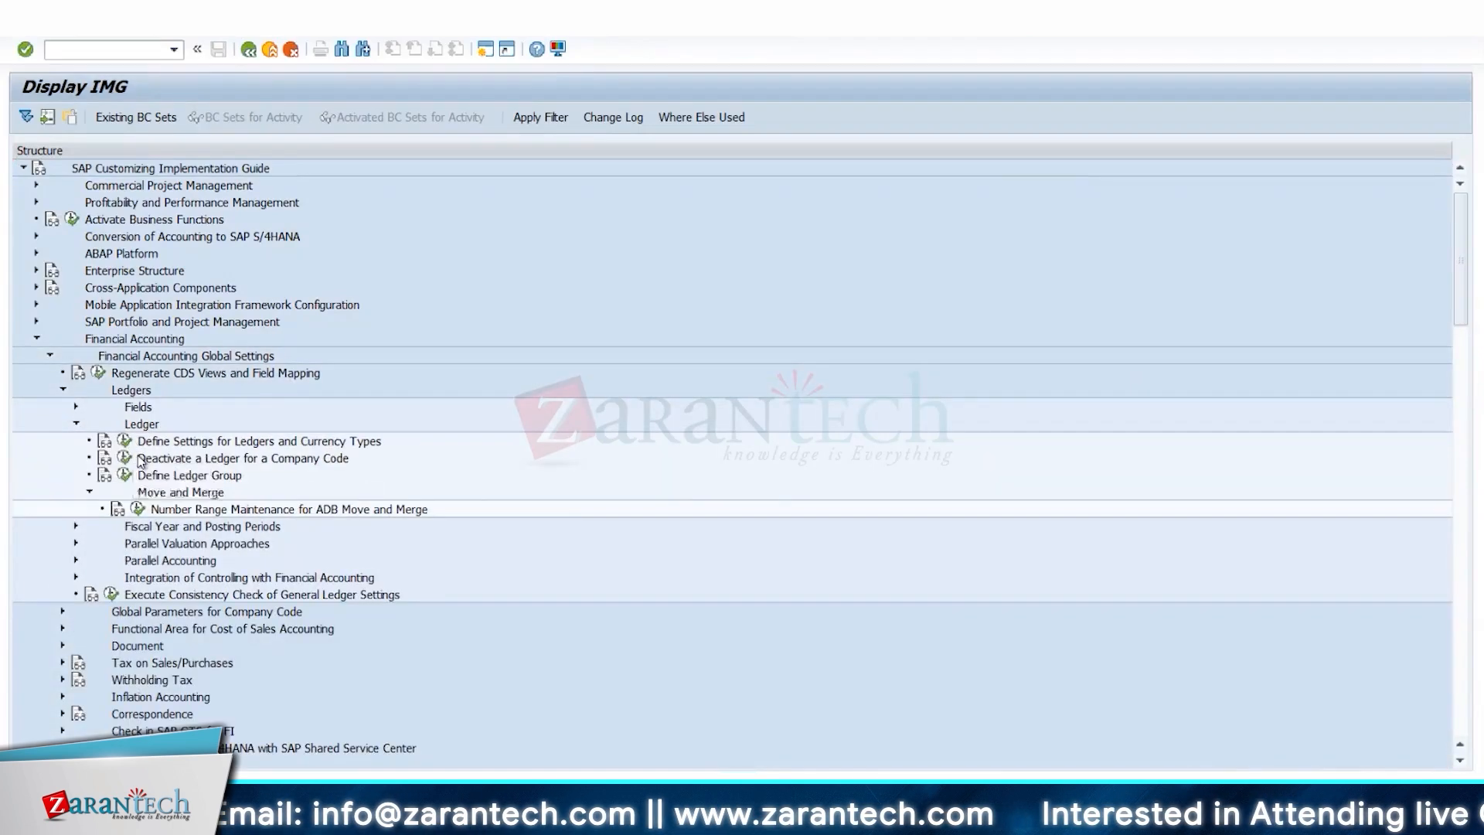
left_click(124, 441)
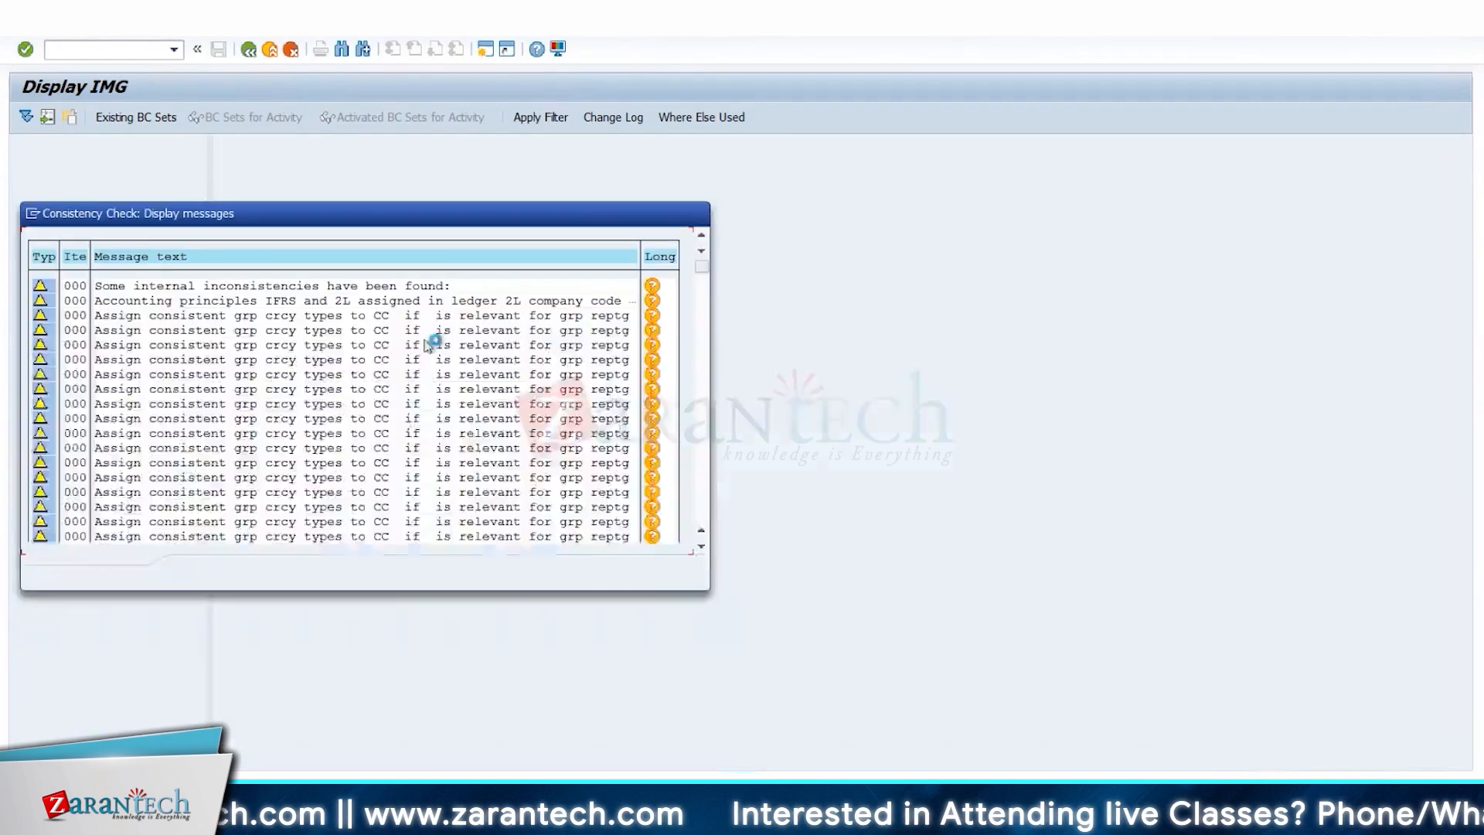
left_click(200, 577)
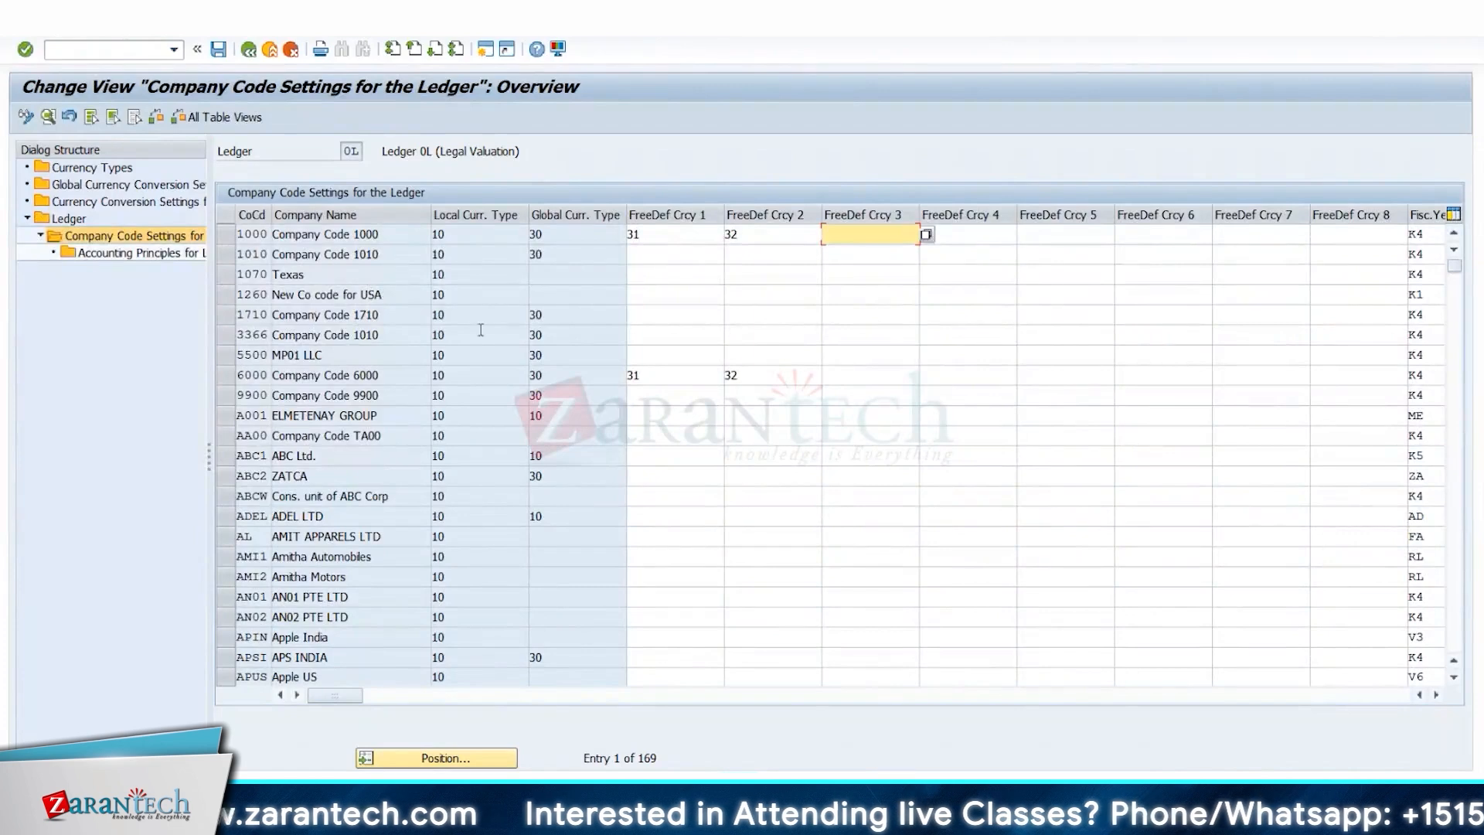
Examine the currency and fiscal year settings of company code 1710 in ledger 0L, and leave the view
left_click(532, 312)
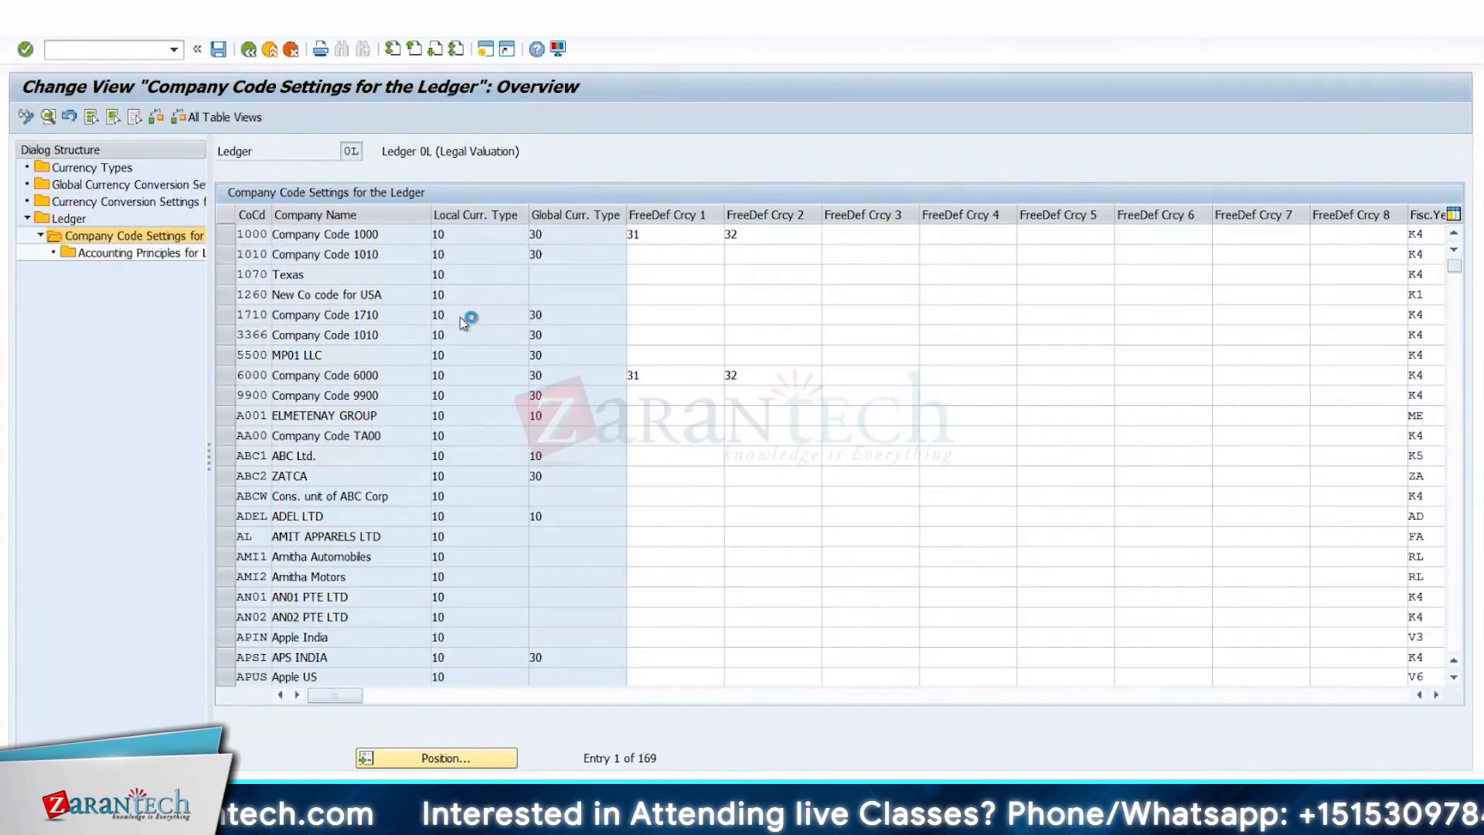
key("Return")
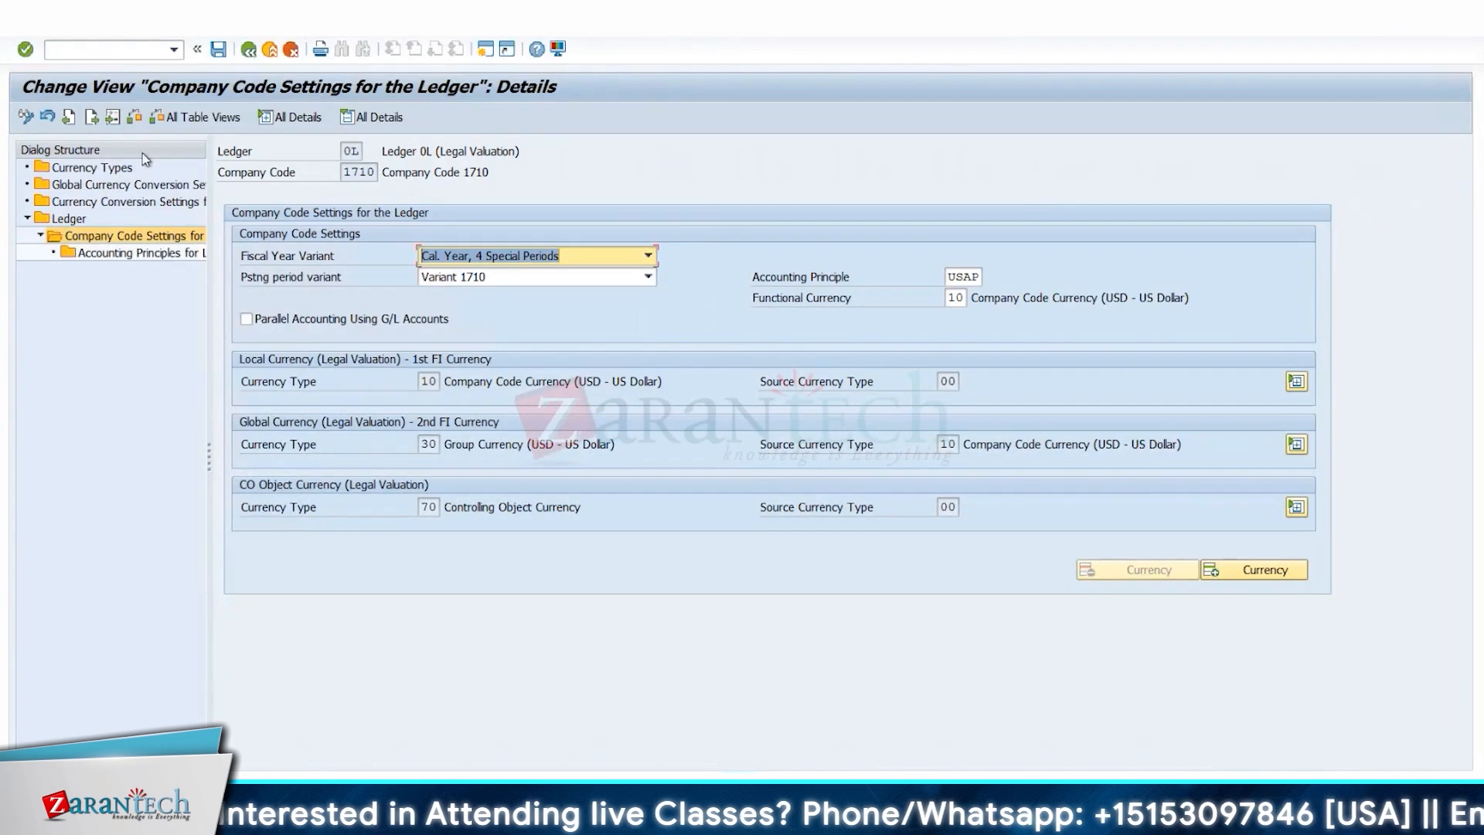
left_click(132, 51)
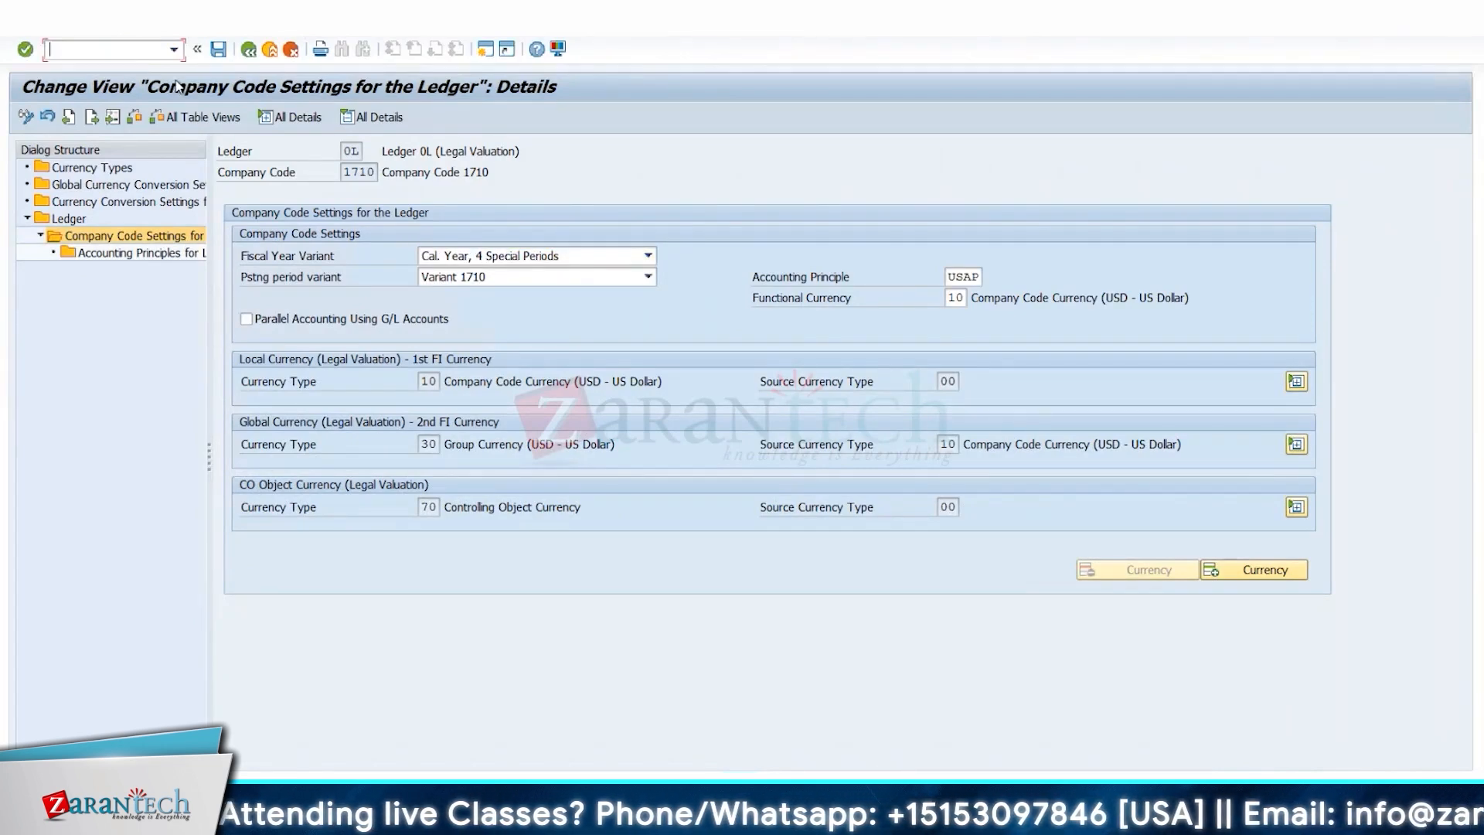
key("F3")
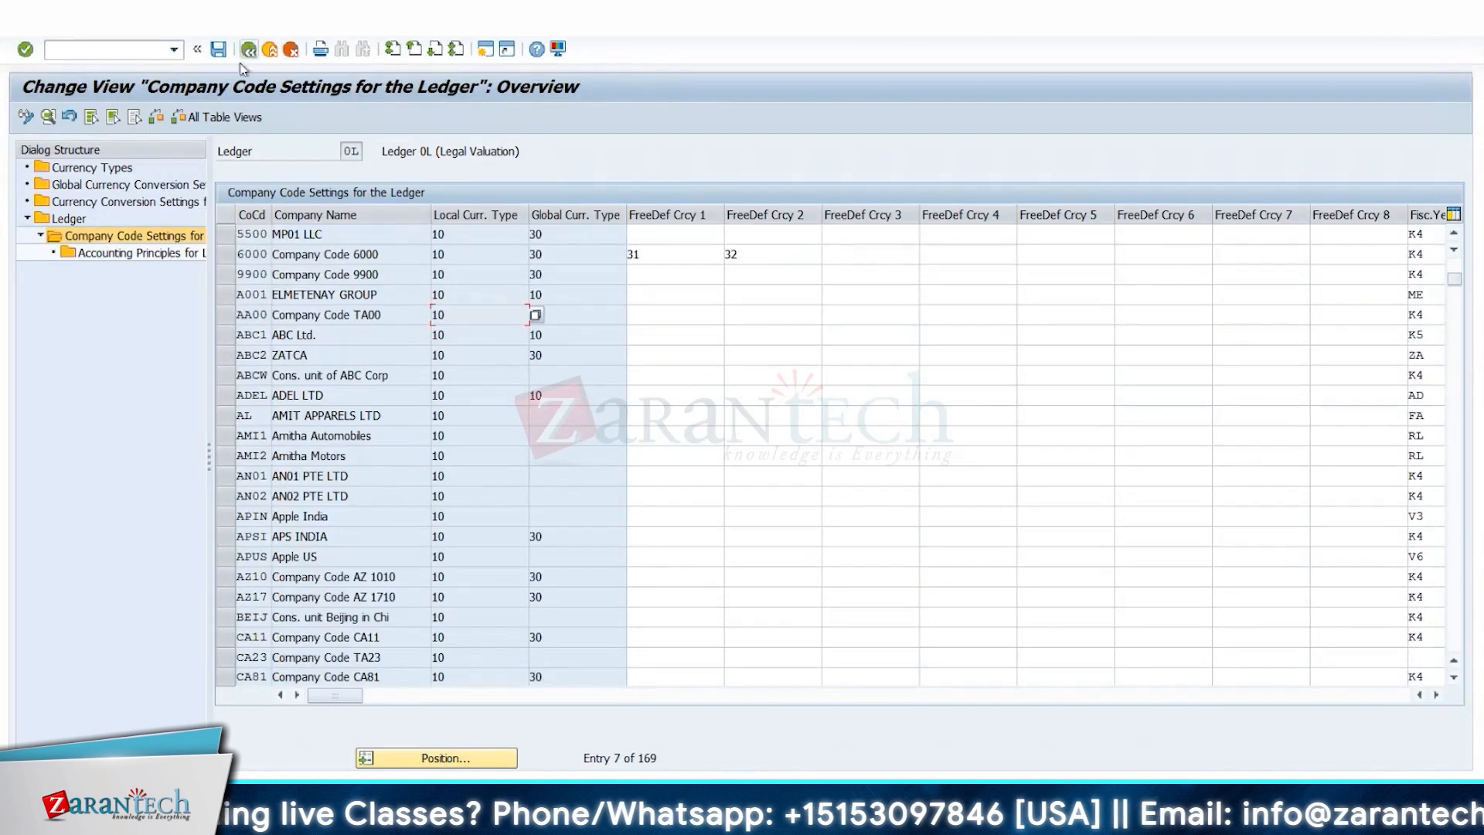
scroll(265, 288, "up", 1)
left_click(248, 51)
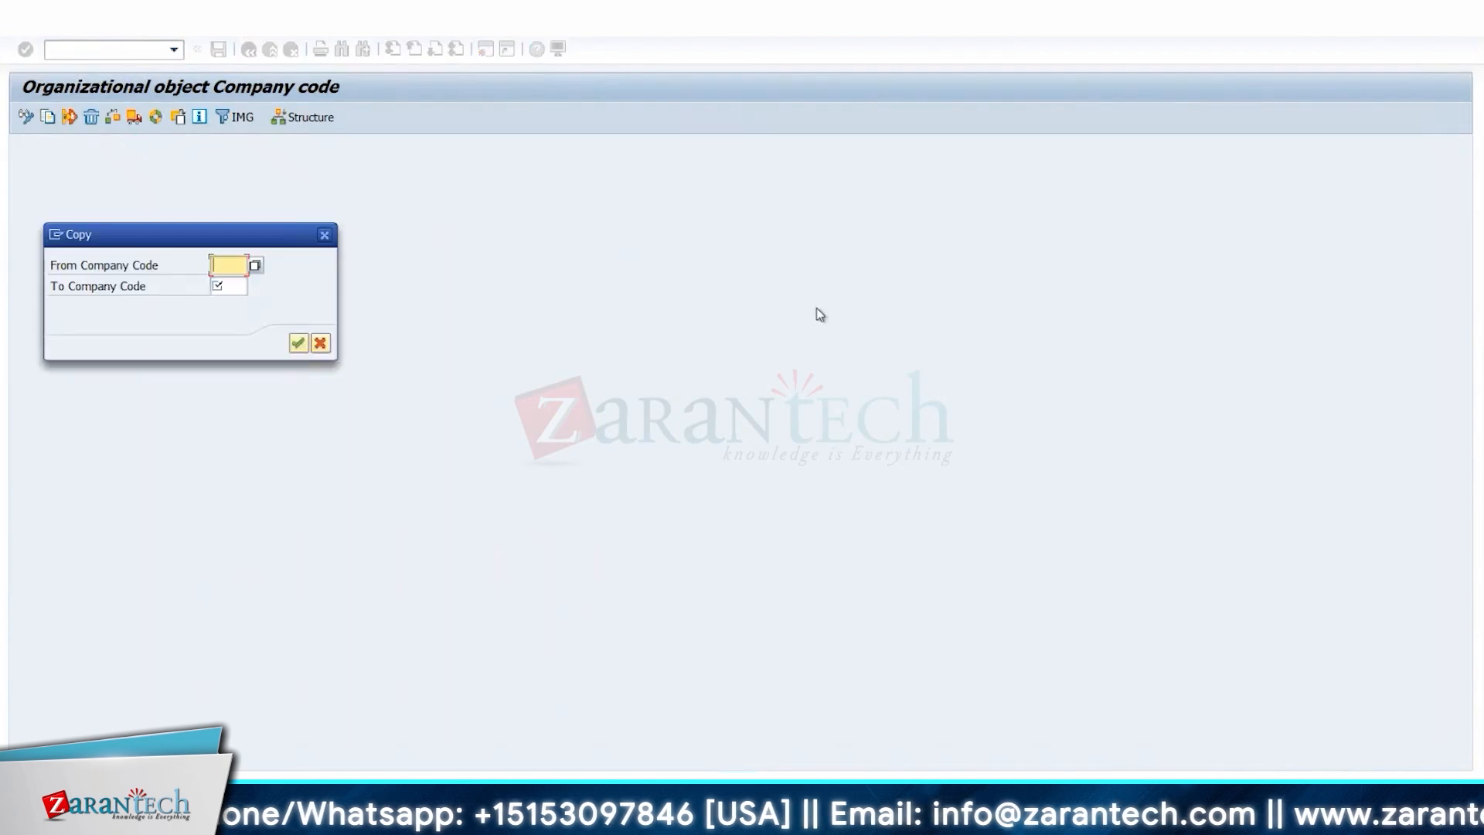
Copy company code 1710 to the new company code BB66
type("17")
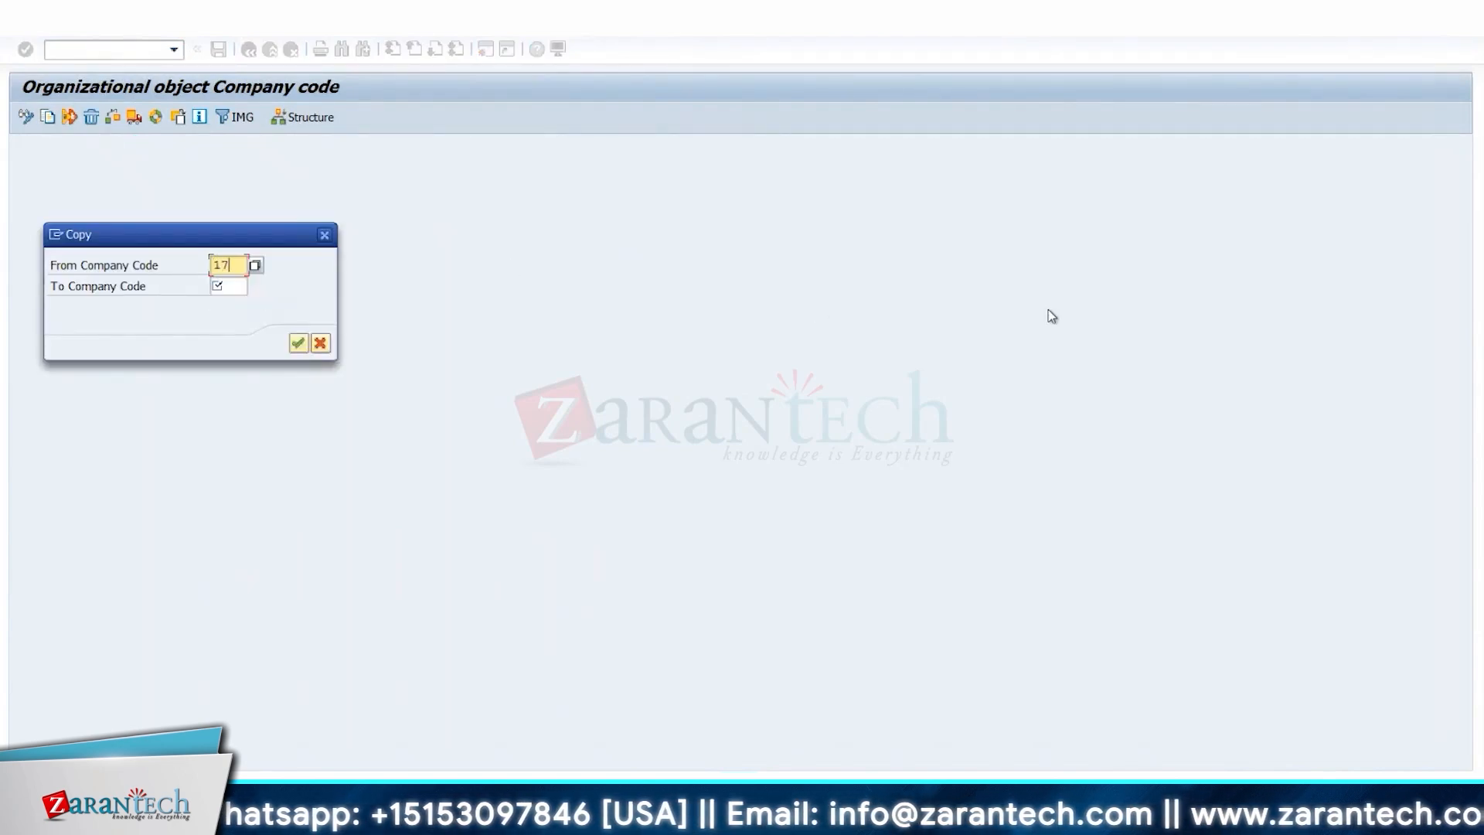
type("10")
key("Tab")
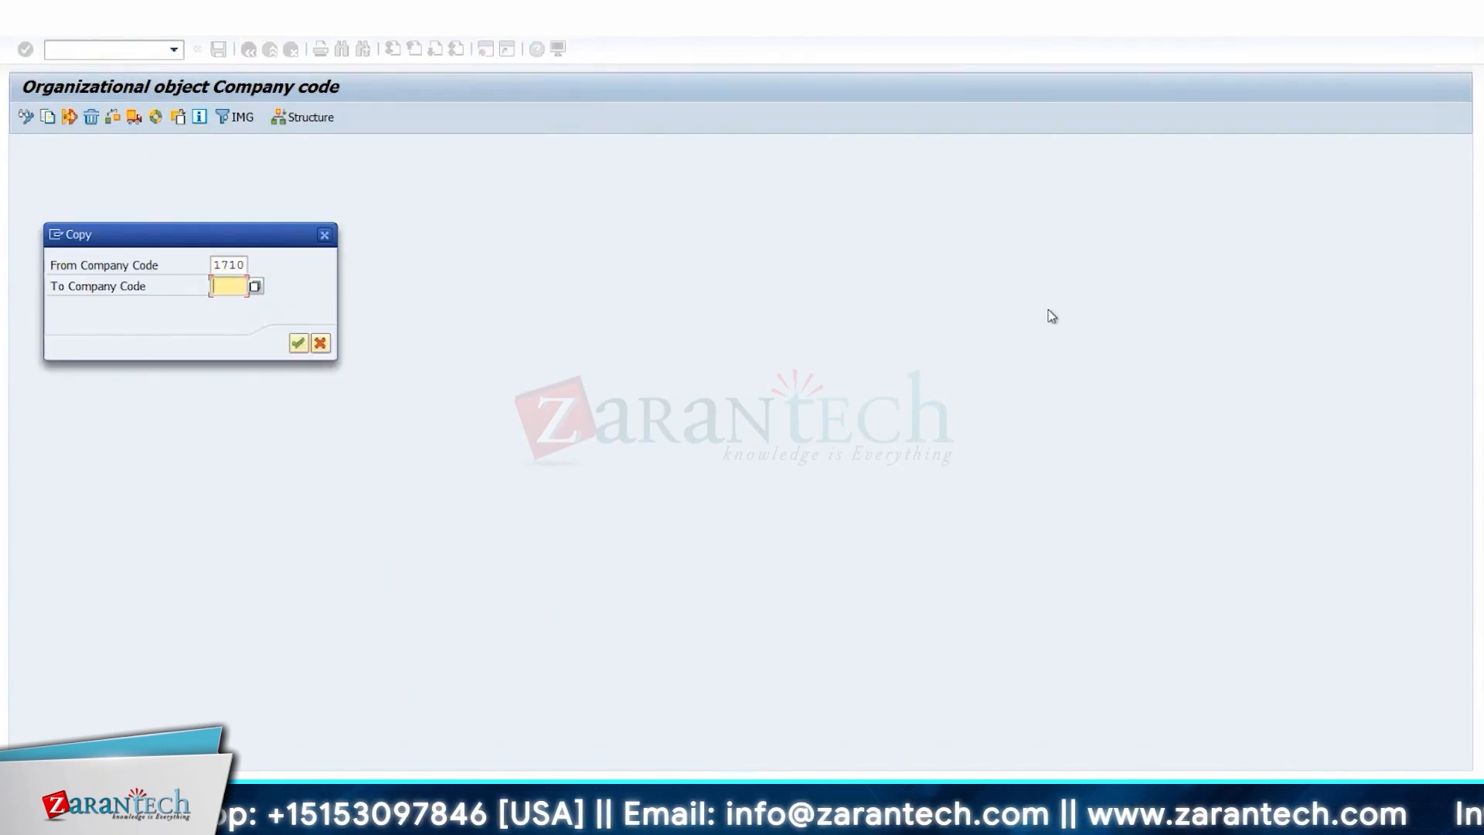
type("BB")
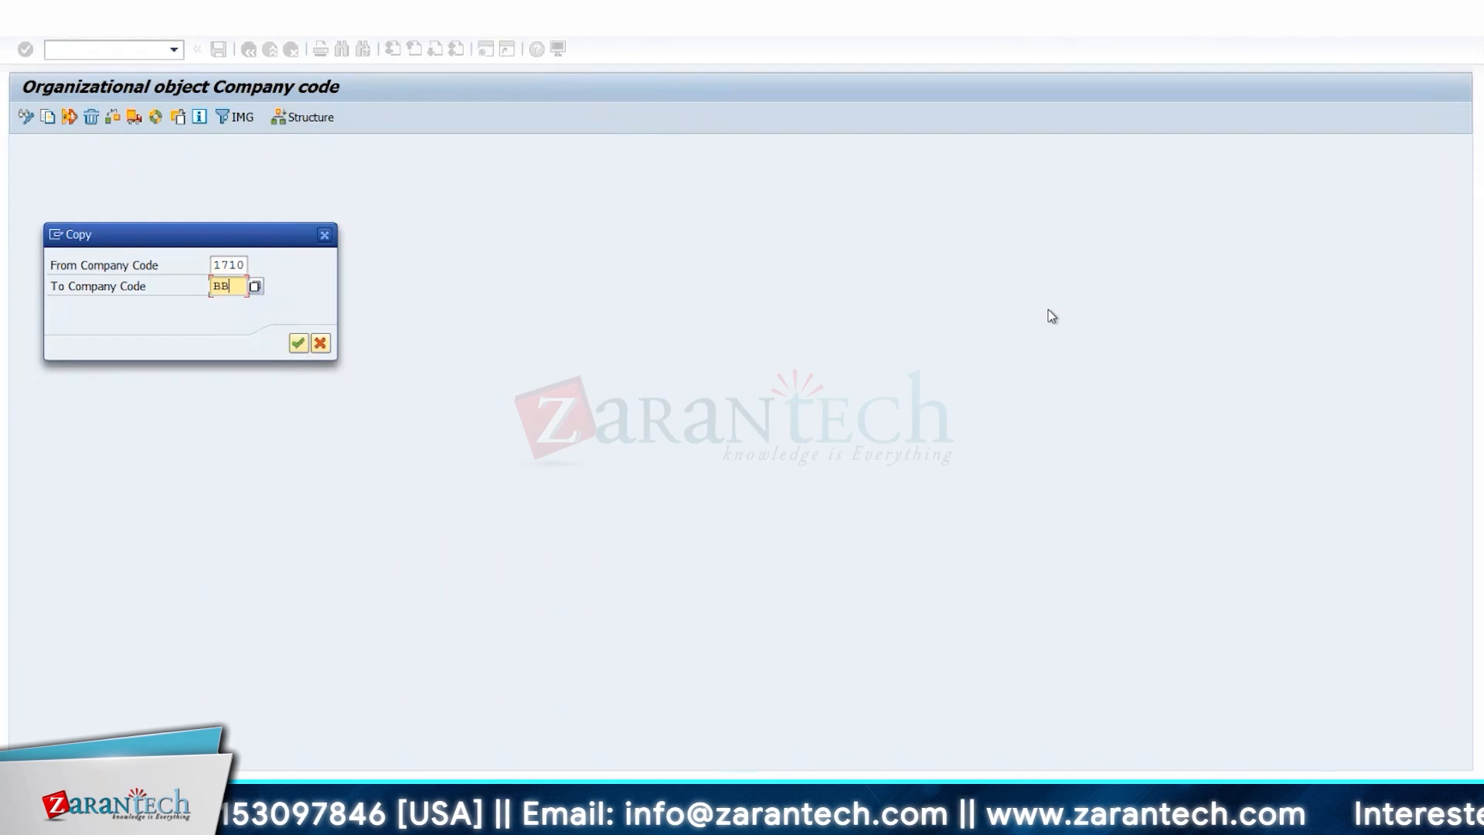
type("66")
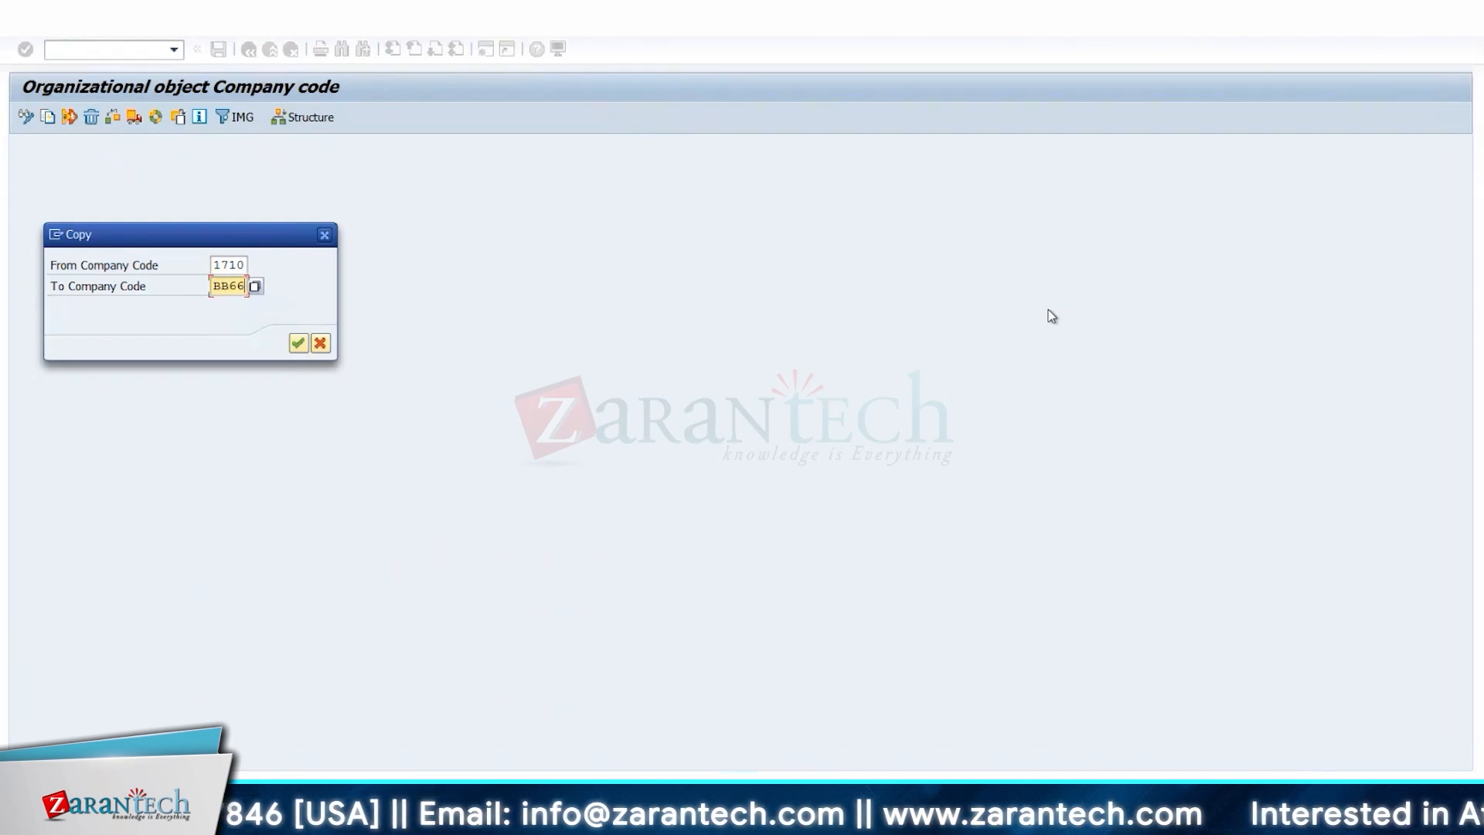
key("Return")
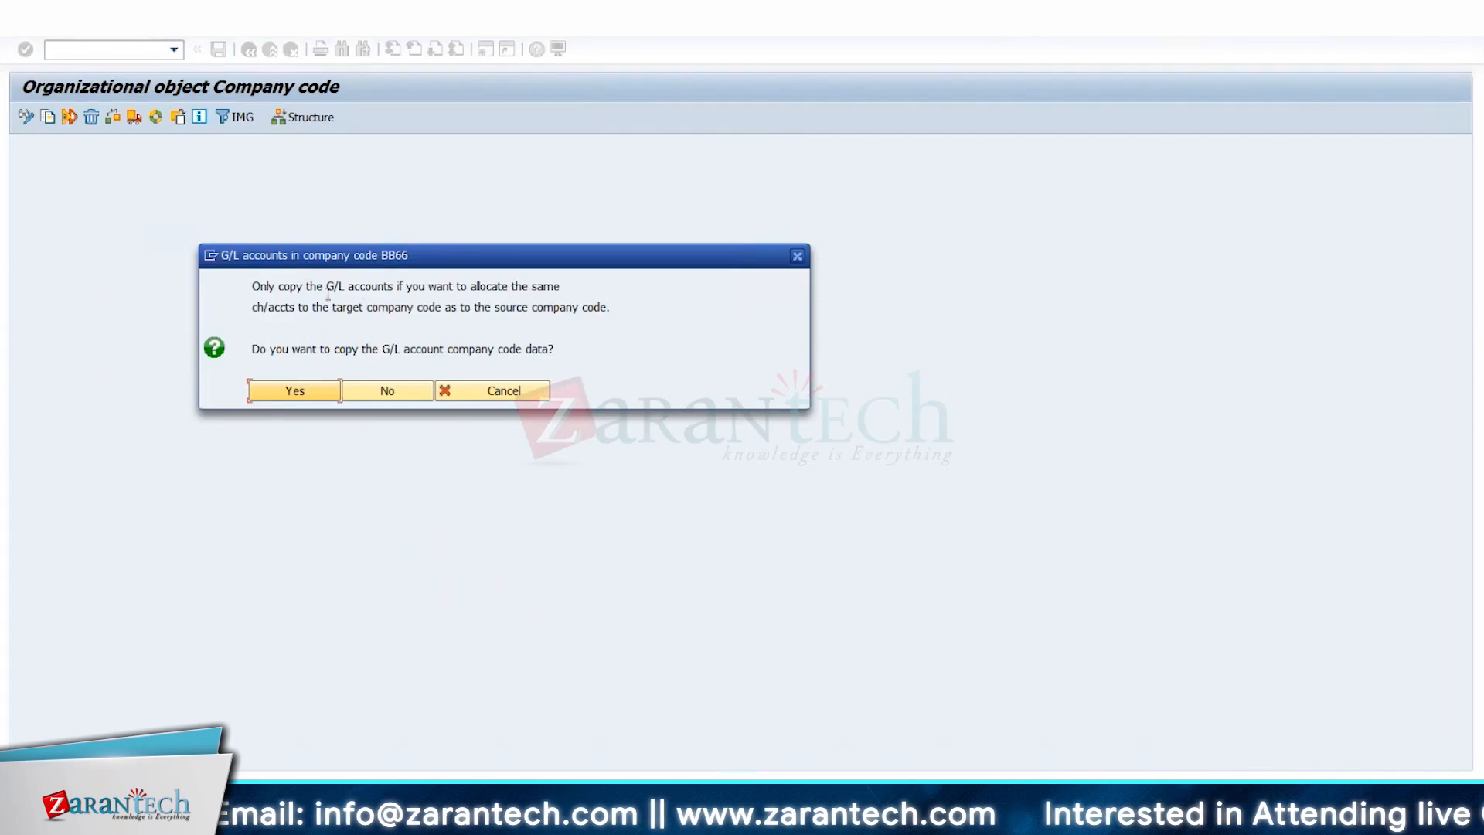
Agree to copy the G/L account company code data and the controlling area assignment to company code BB66
left_click_drag(334, 303, 614, 340)
left_click(309, 402)
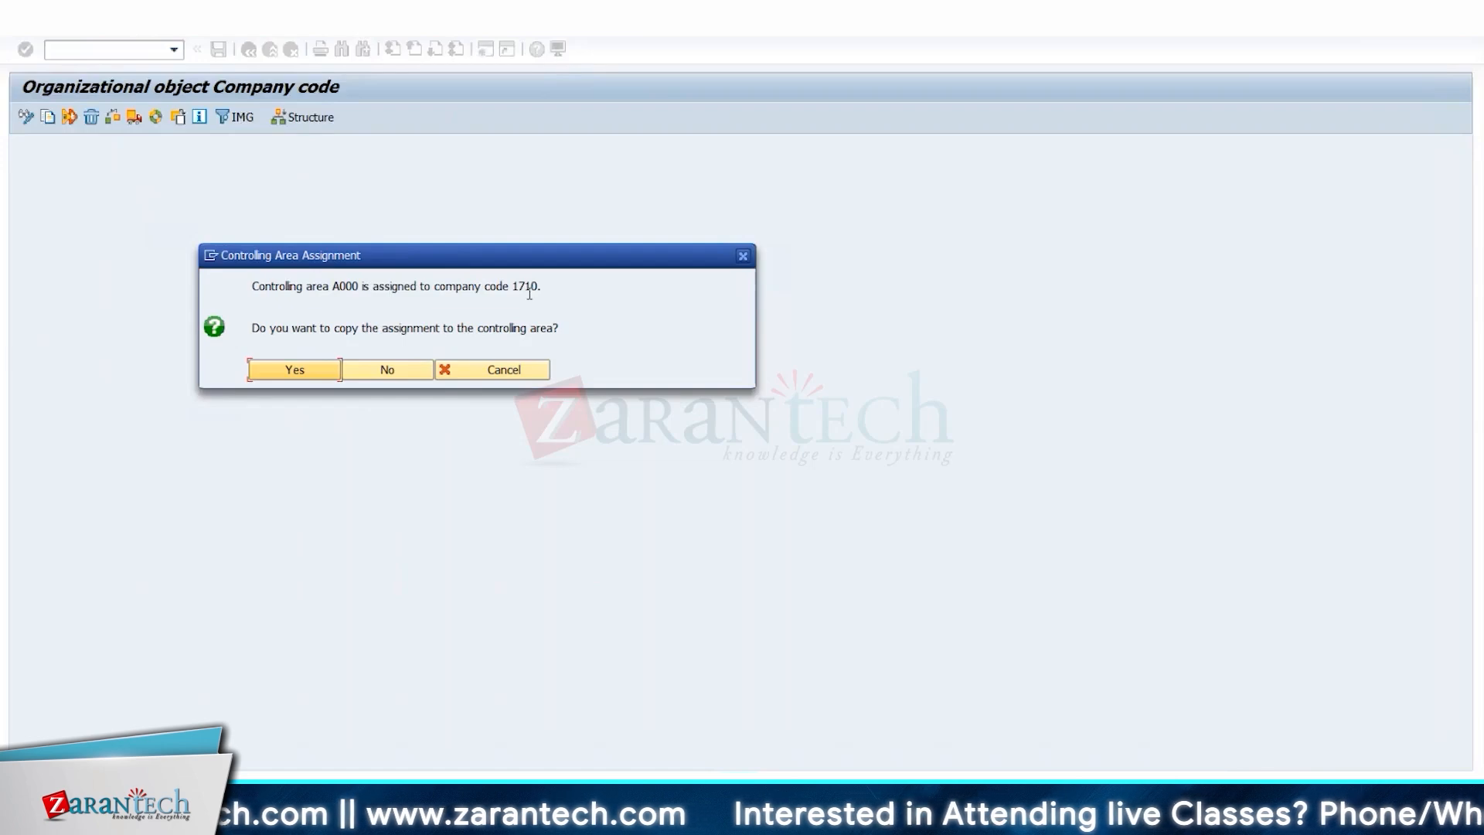
left_click(303, 371)
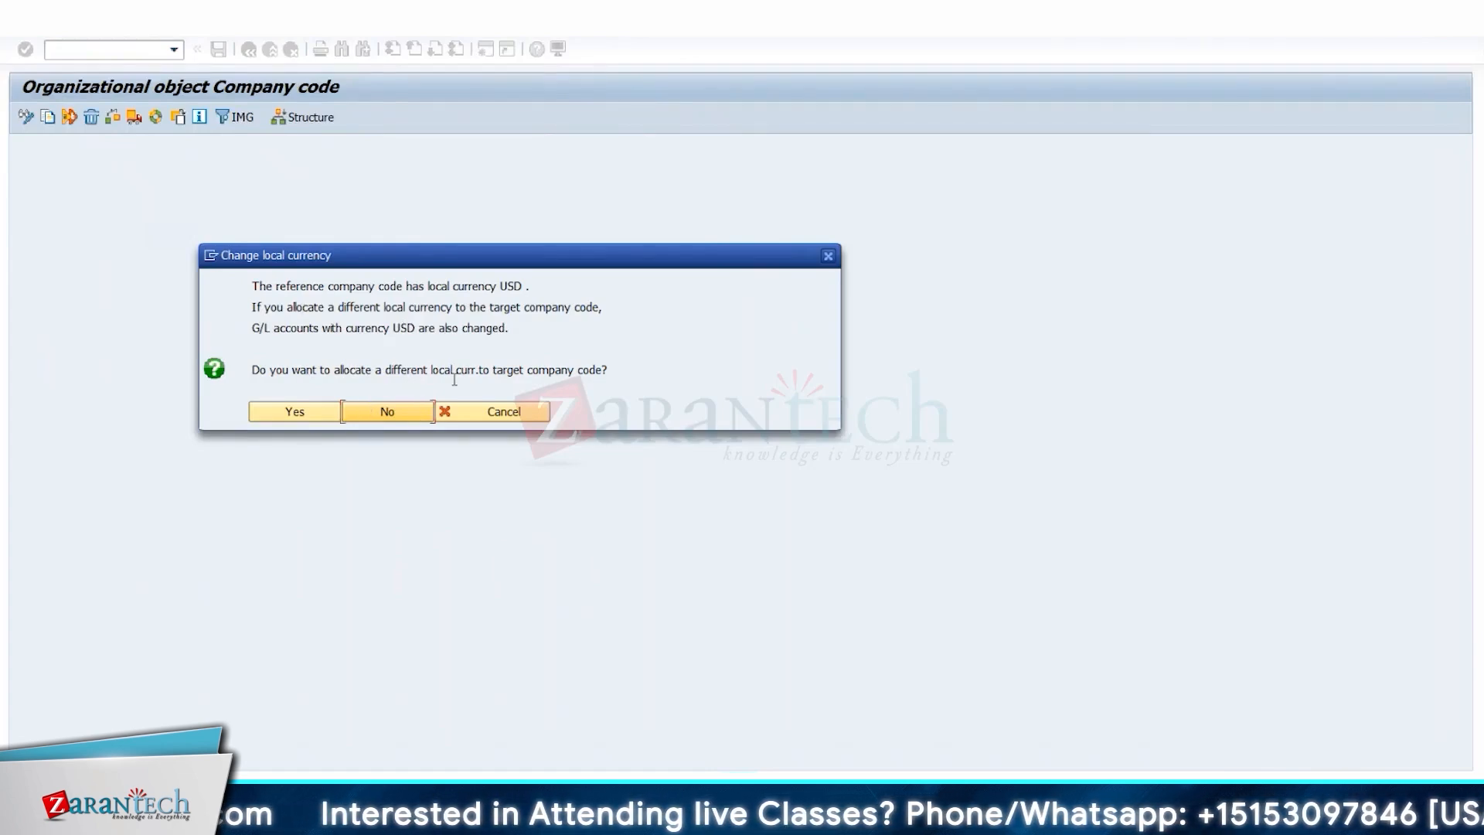
Allocate a different local currency, EUR, to the target company code BB66
left_click(294, 416)
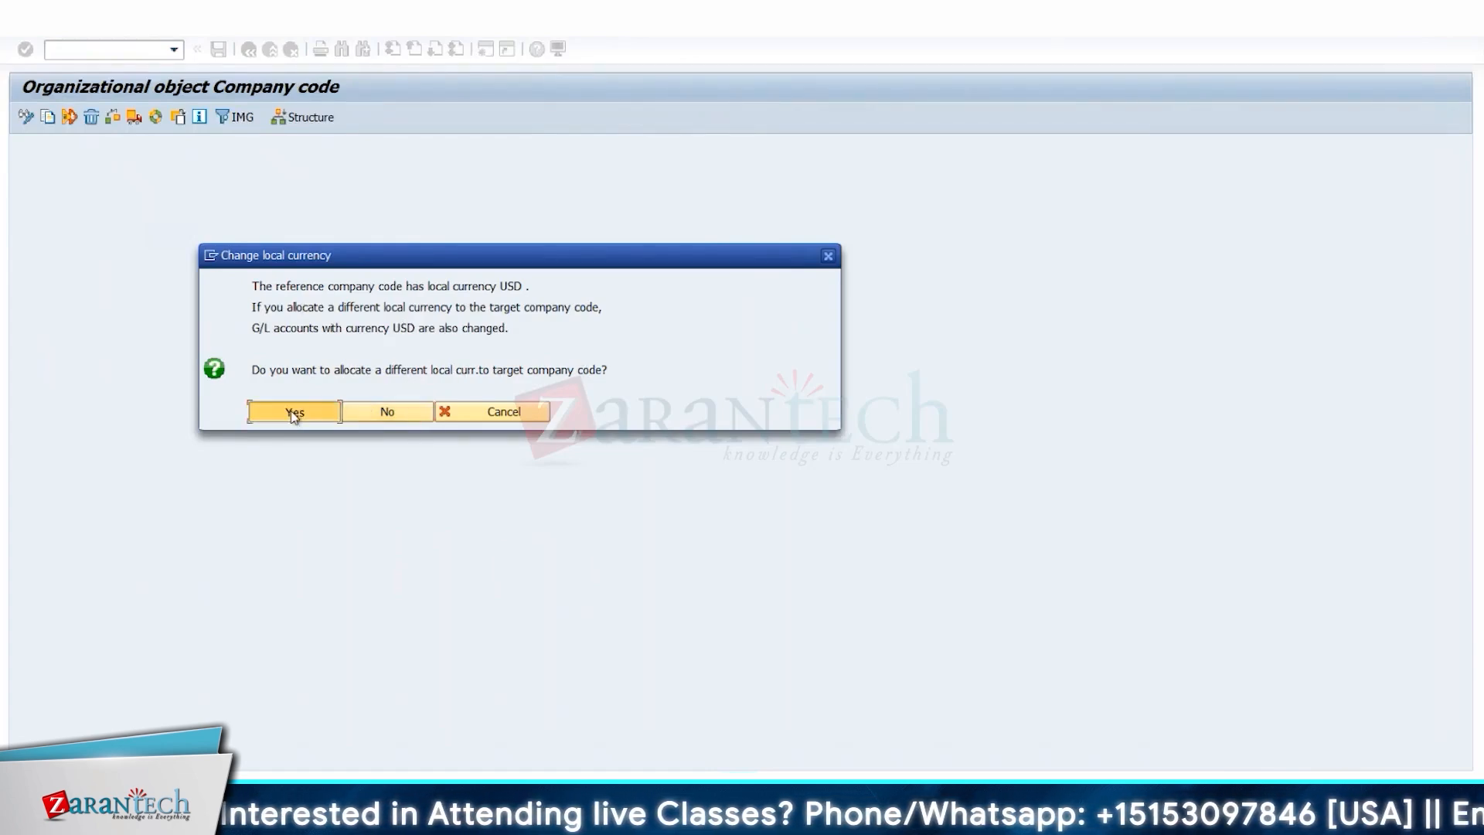
type("Eu3")
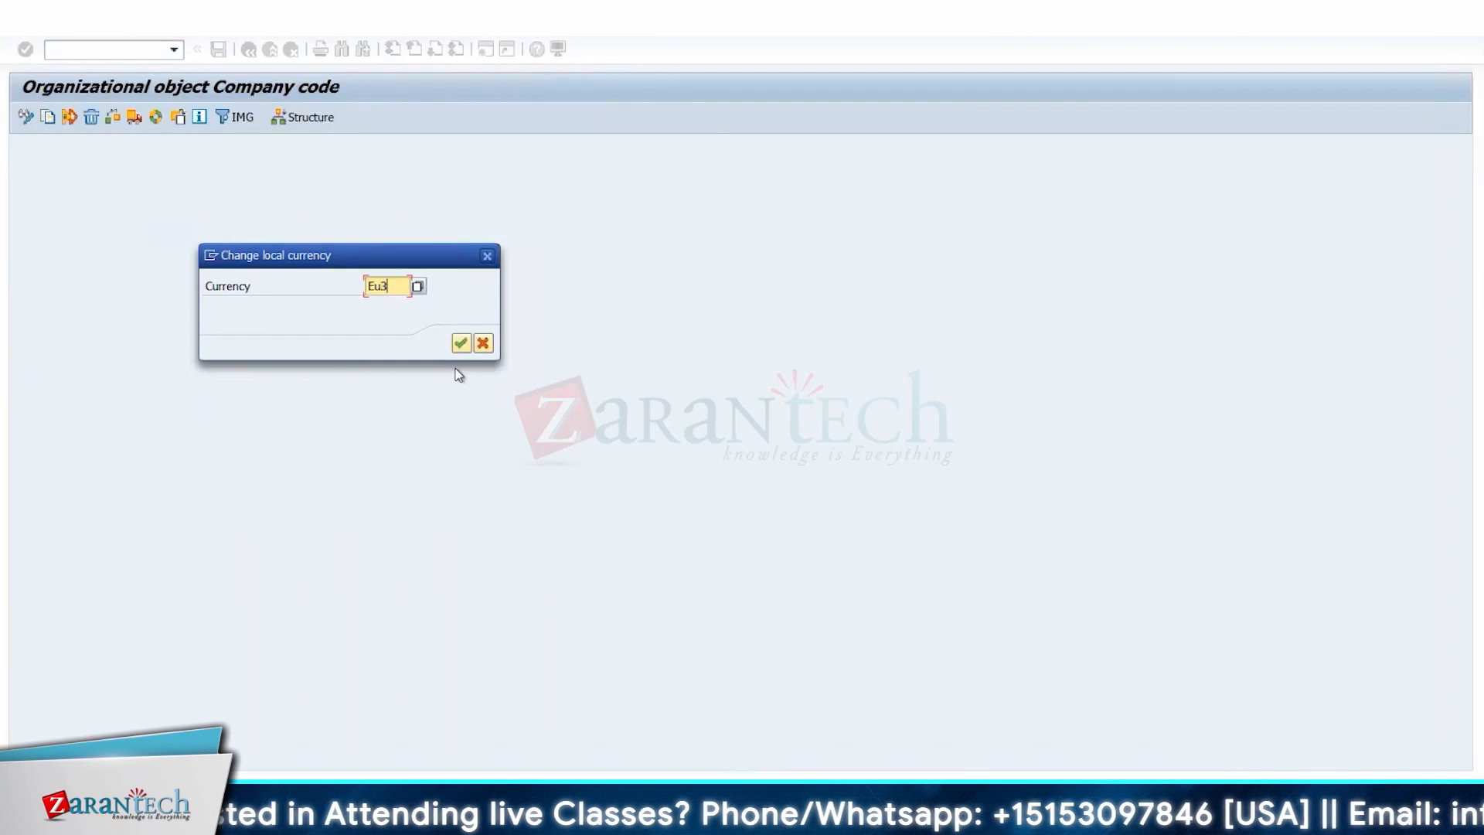
key("BackSpace")
key("BackSpace")
key("Return")
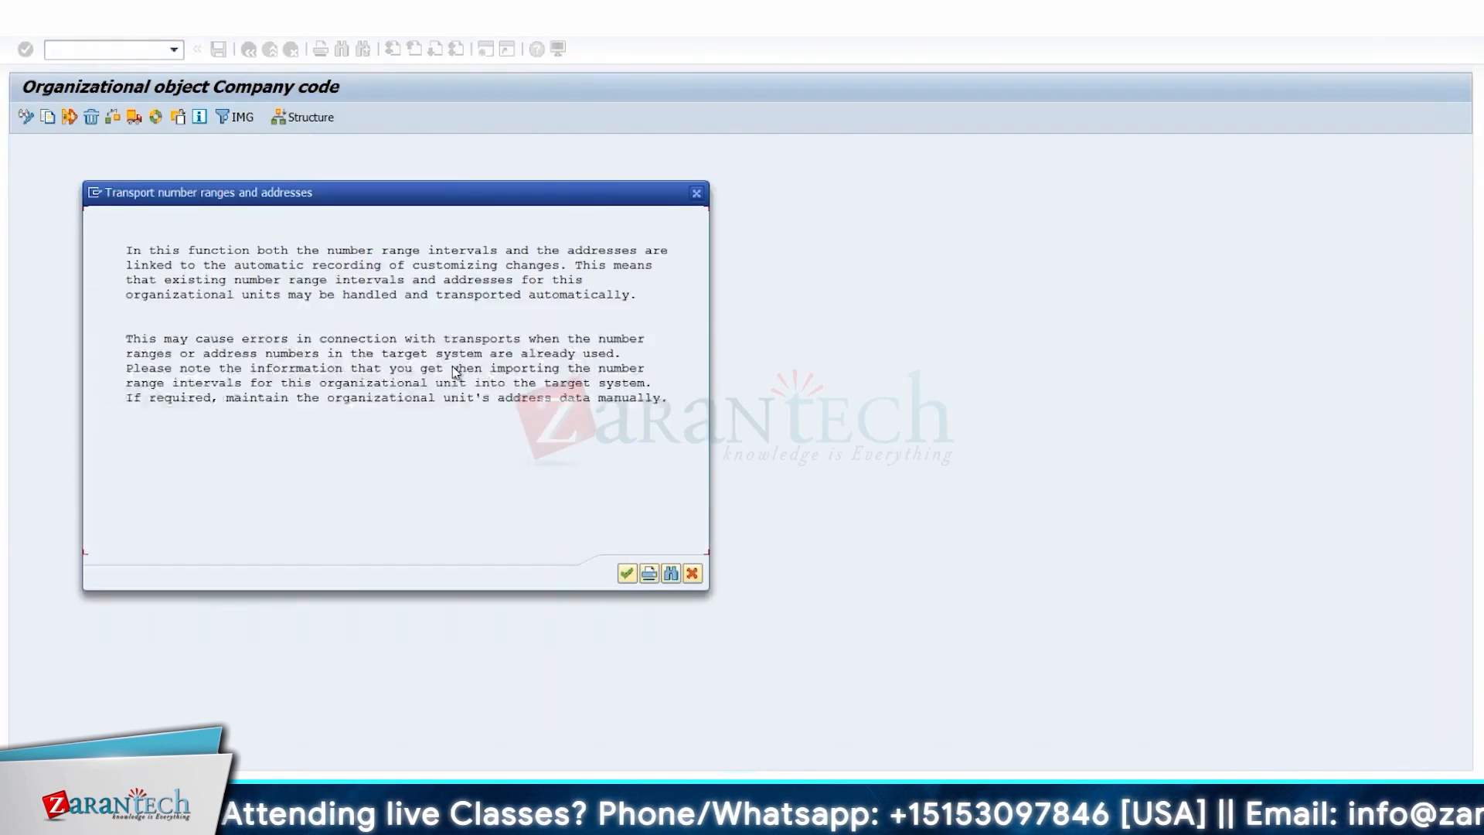
Agree to transport the number ranges and record the company code copy in customizing request S4HK900302
left_click(626, 573)
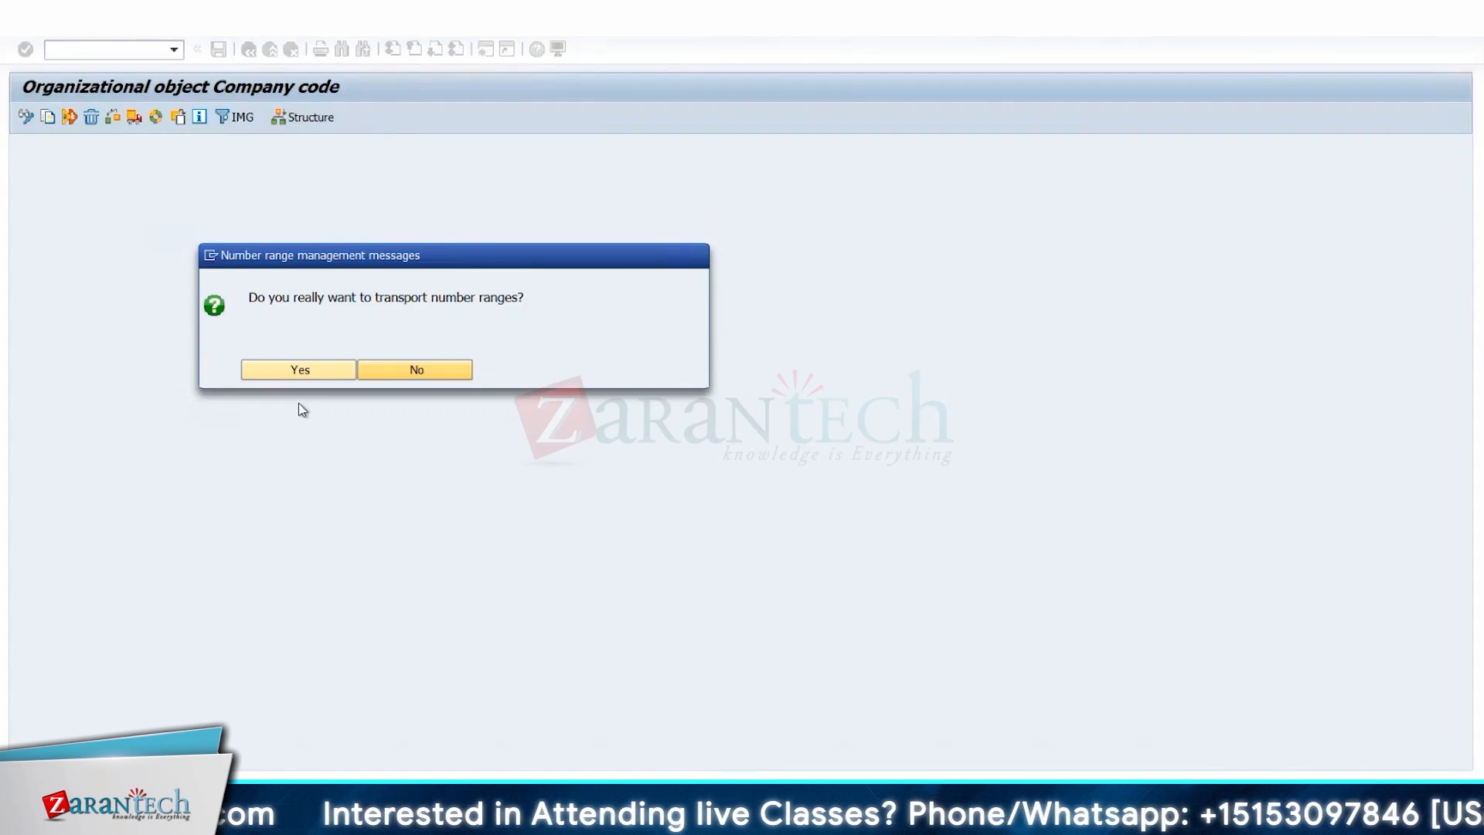
left_click(300, 369)
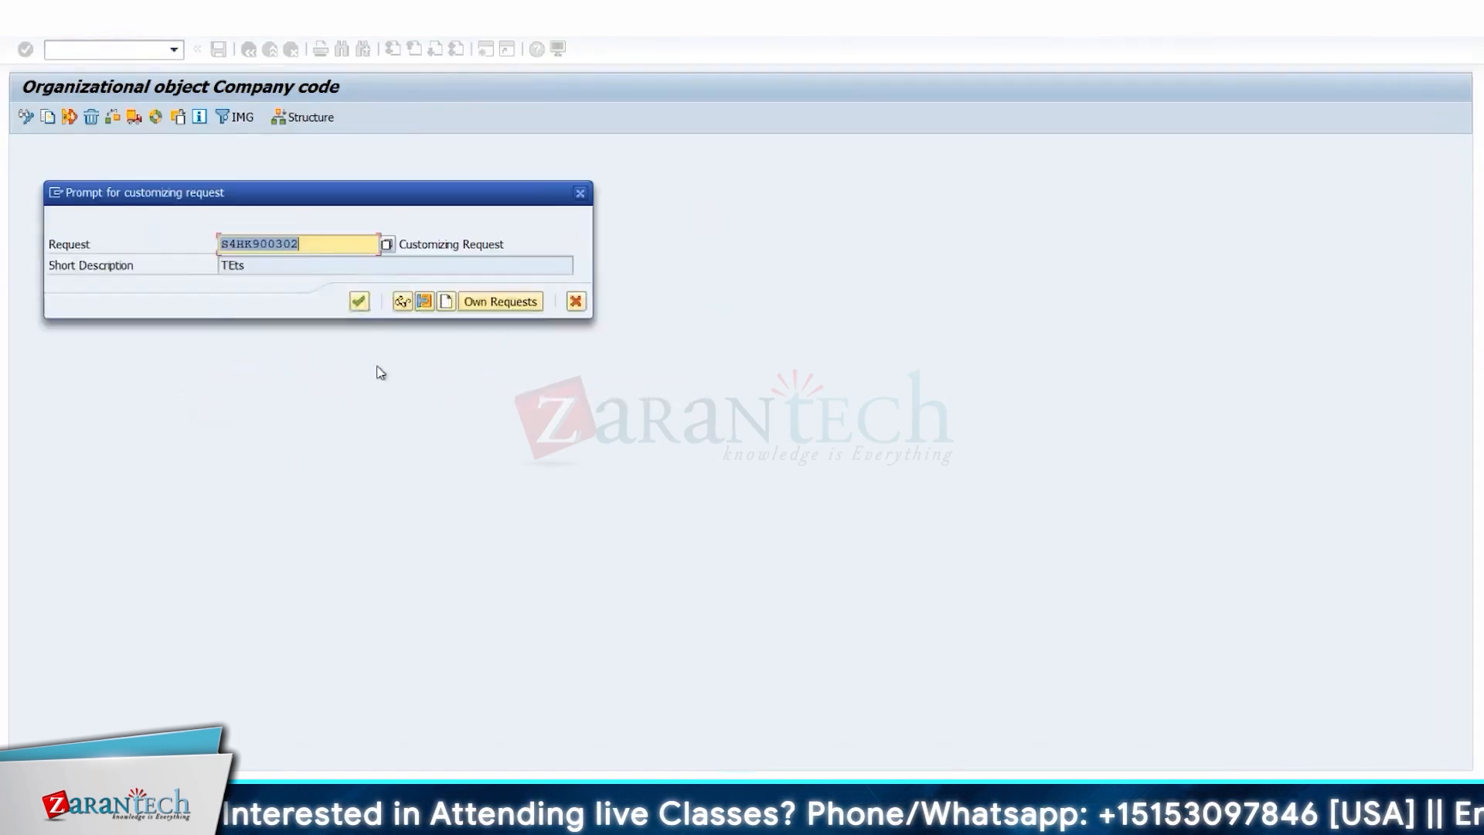
left_click(359, 301)
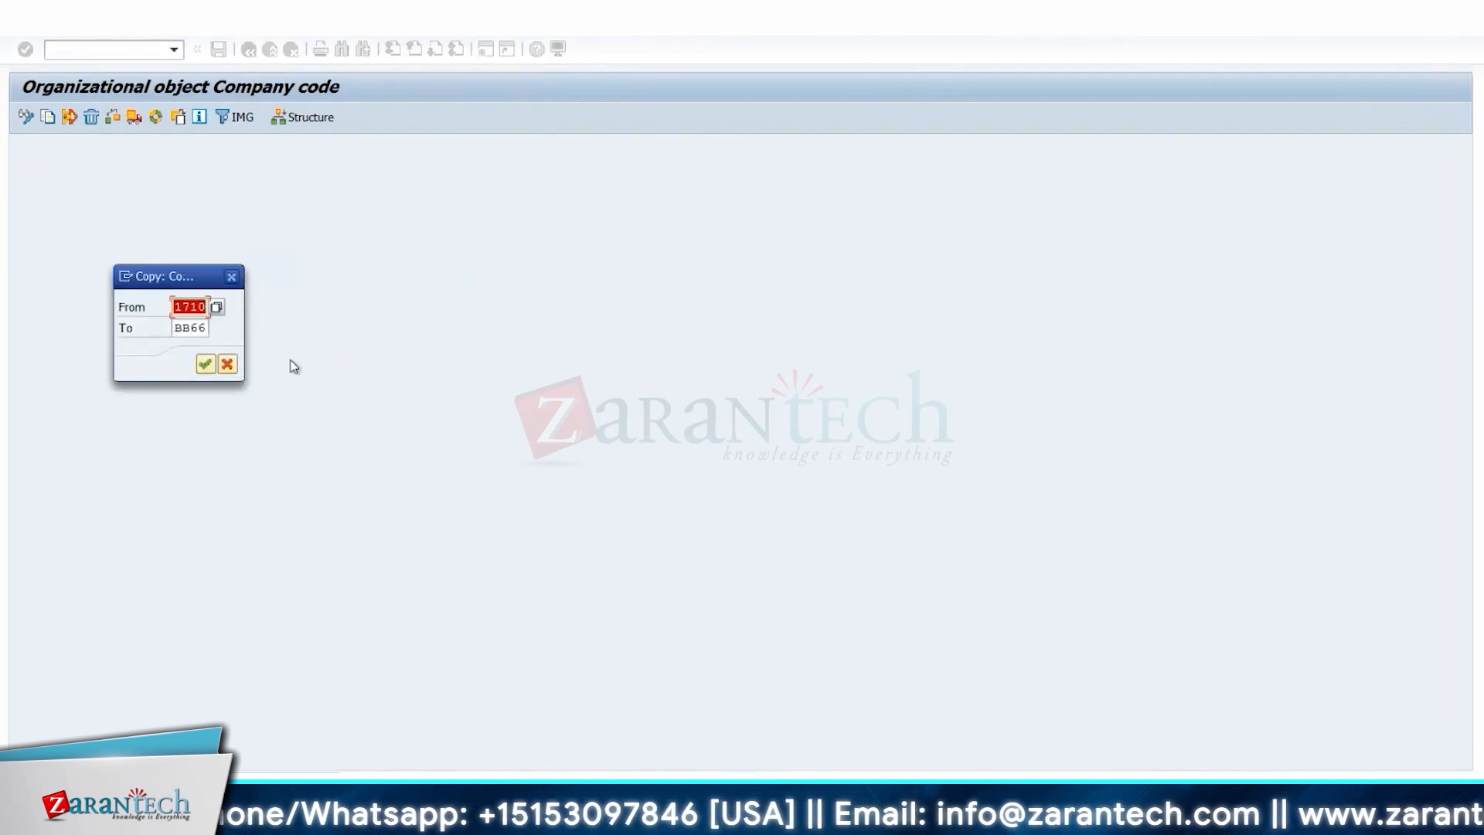
Copy company code 1710 to BB66, dismiss the number range prompt, and return to the implementation guide
key("Return")
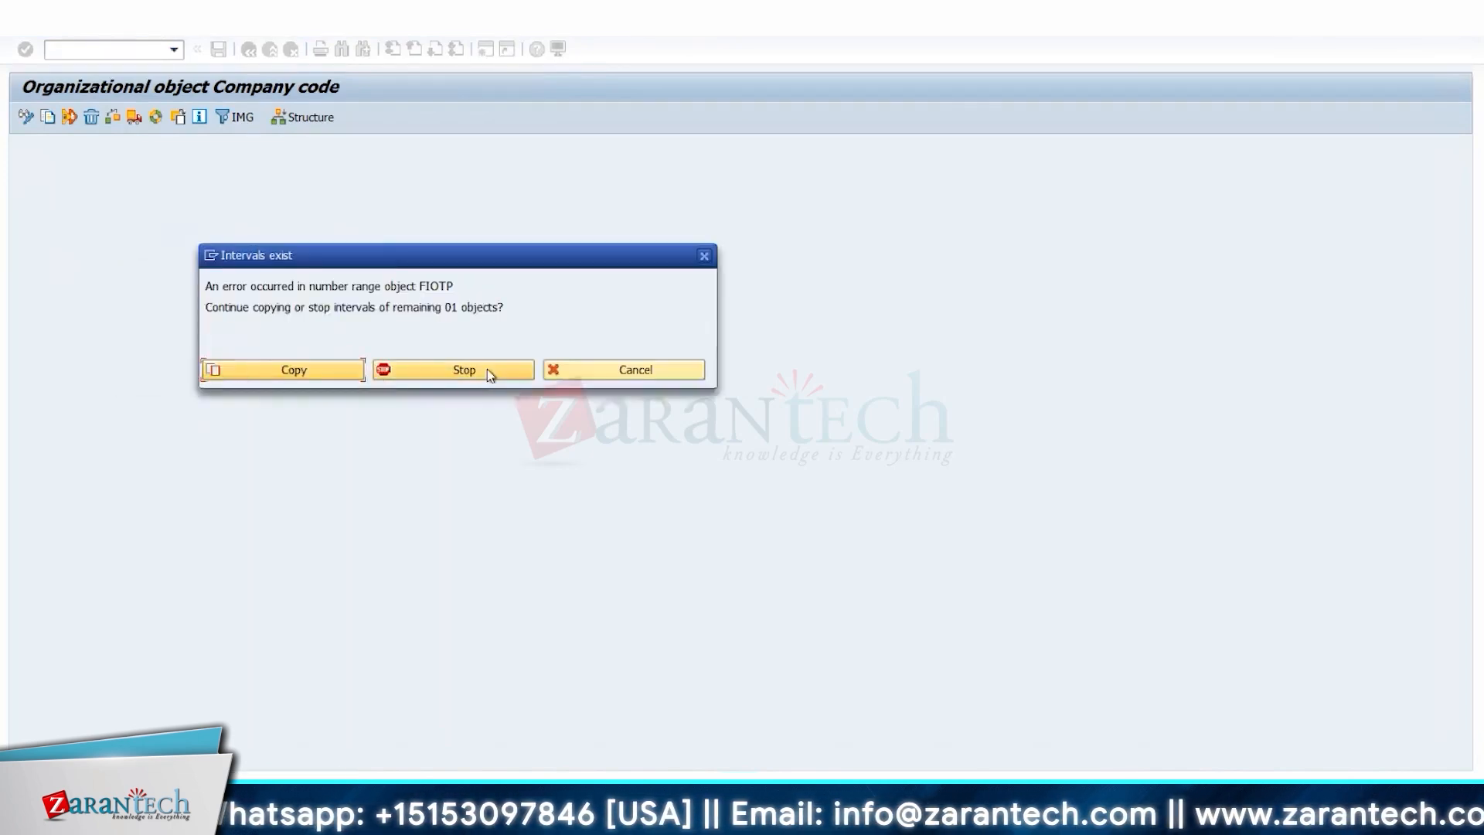
left_click(594, 371)
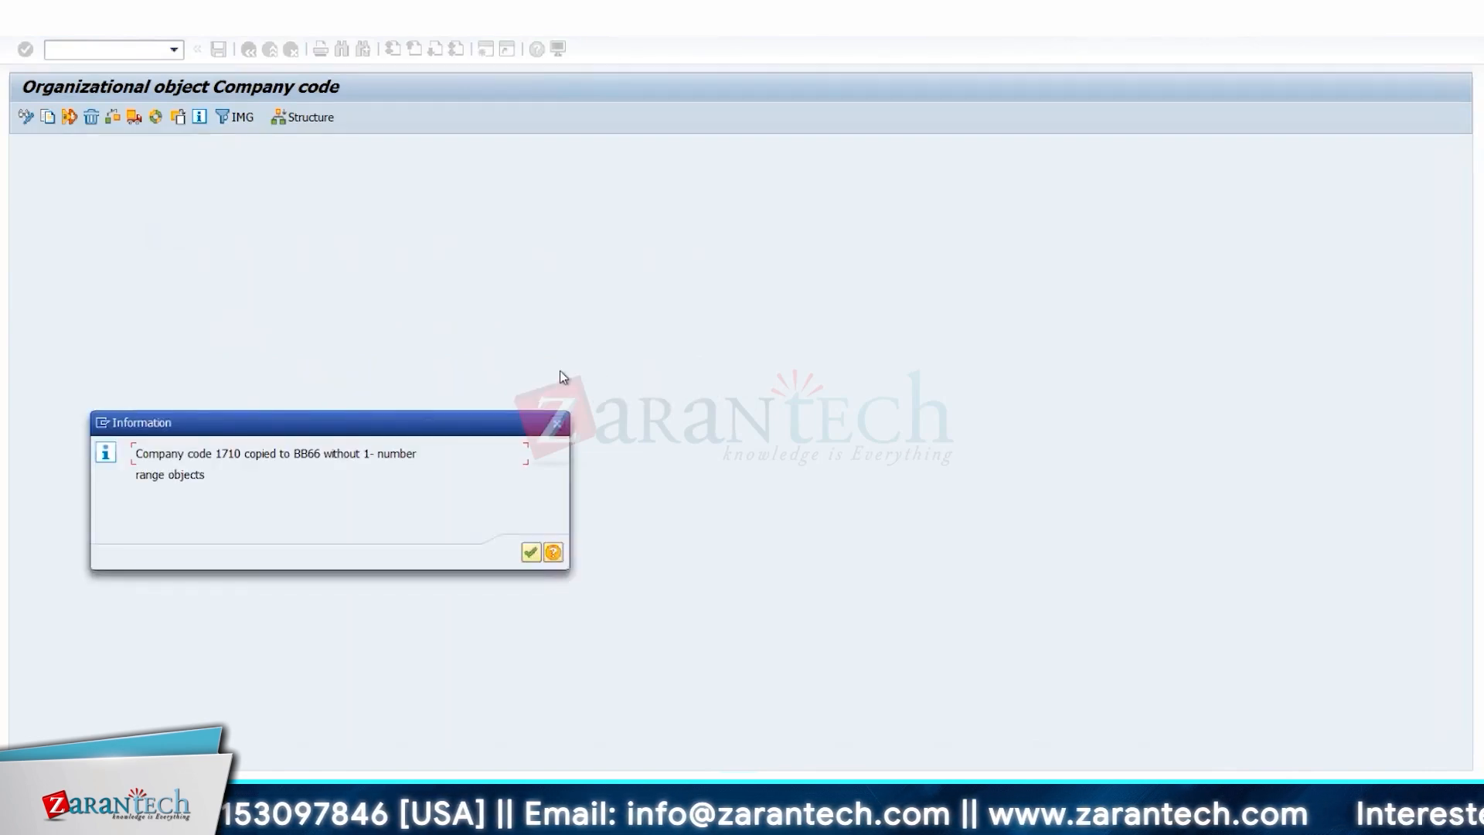
left_click(531, 554)
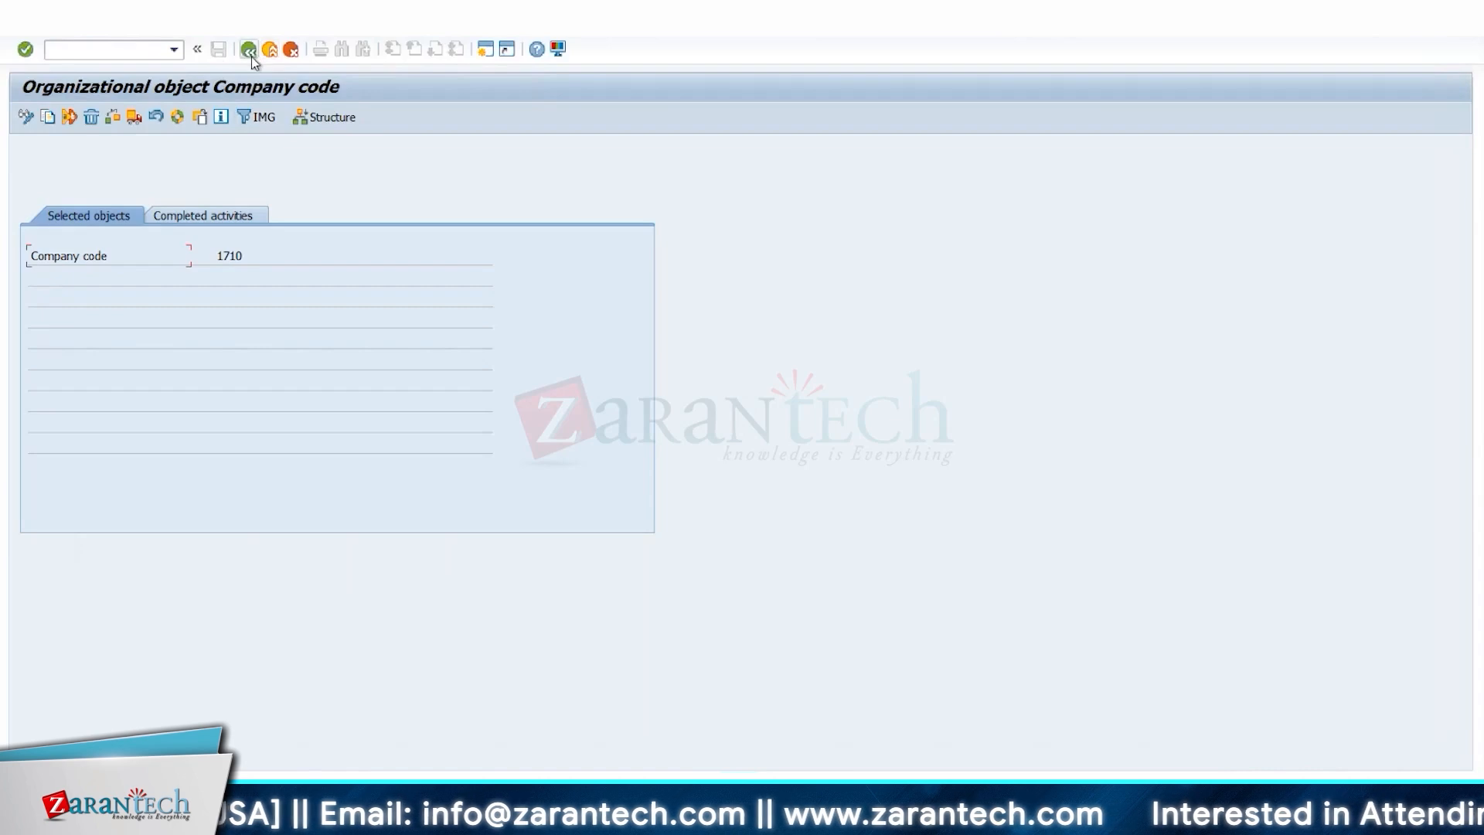
left_click(254, 51)
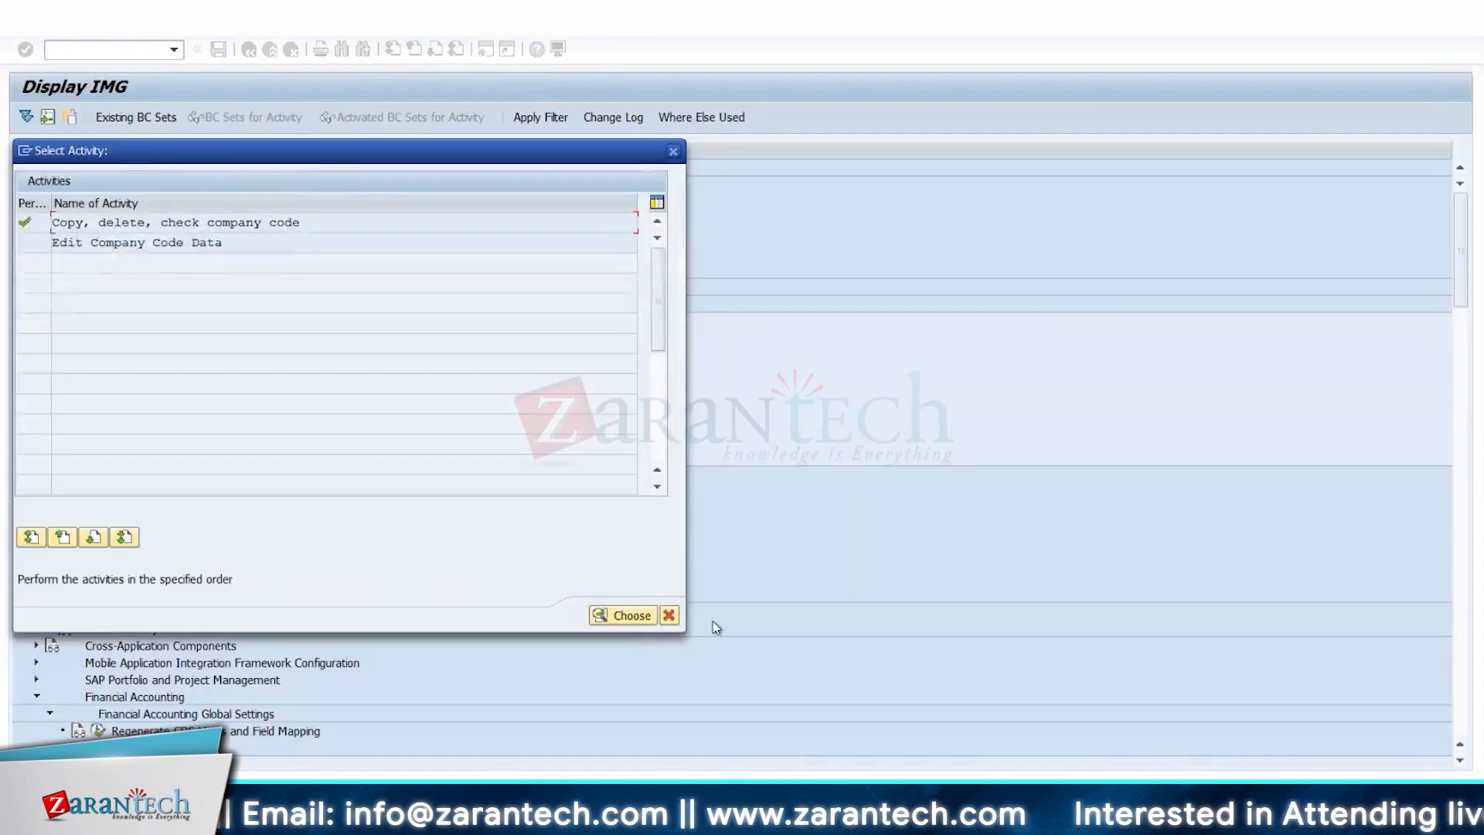
left_click(671, 617)
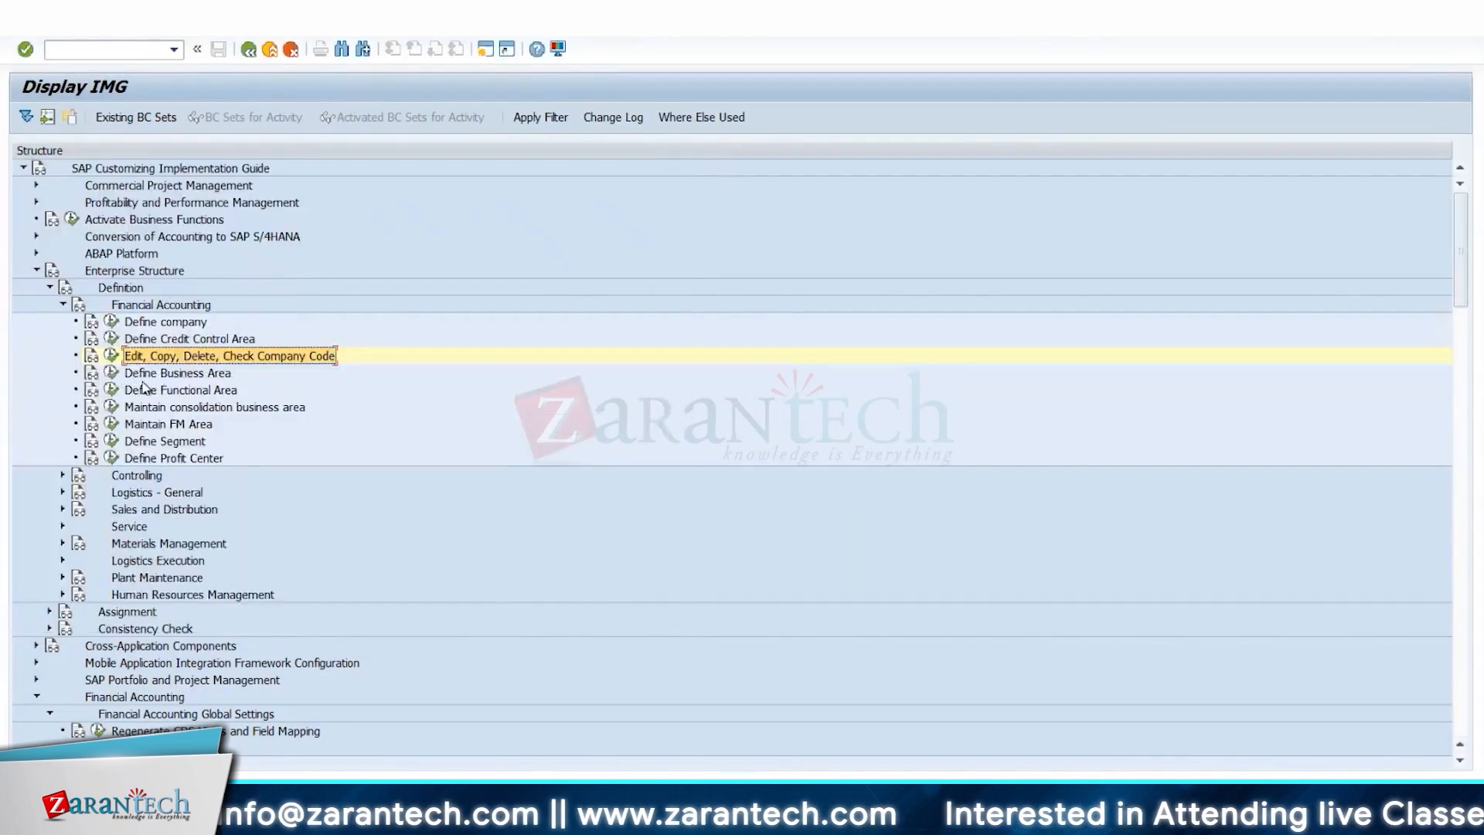
Open the Define company activity and start a new entry with company ID BB66
left_click(112, 321)
scroll(170, 409, "down", 1)
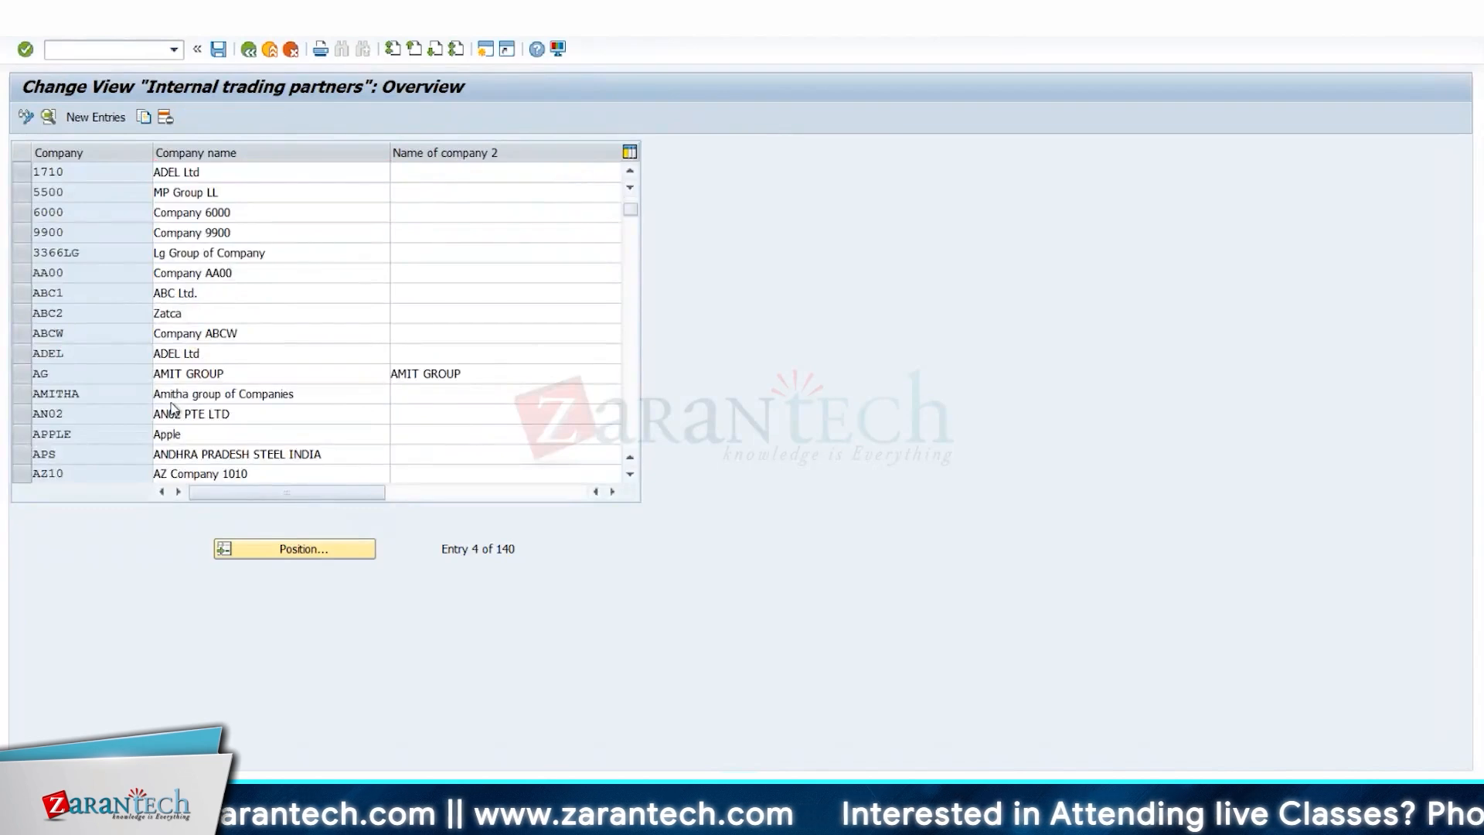
scroll(171, 408, "down", 5)
left_click(96, 117)
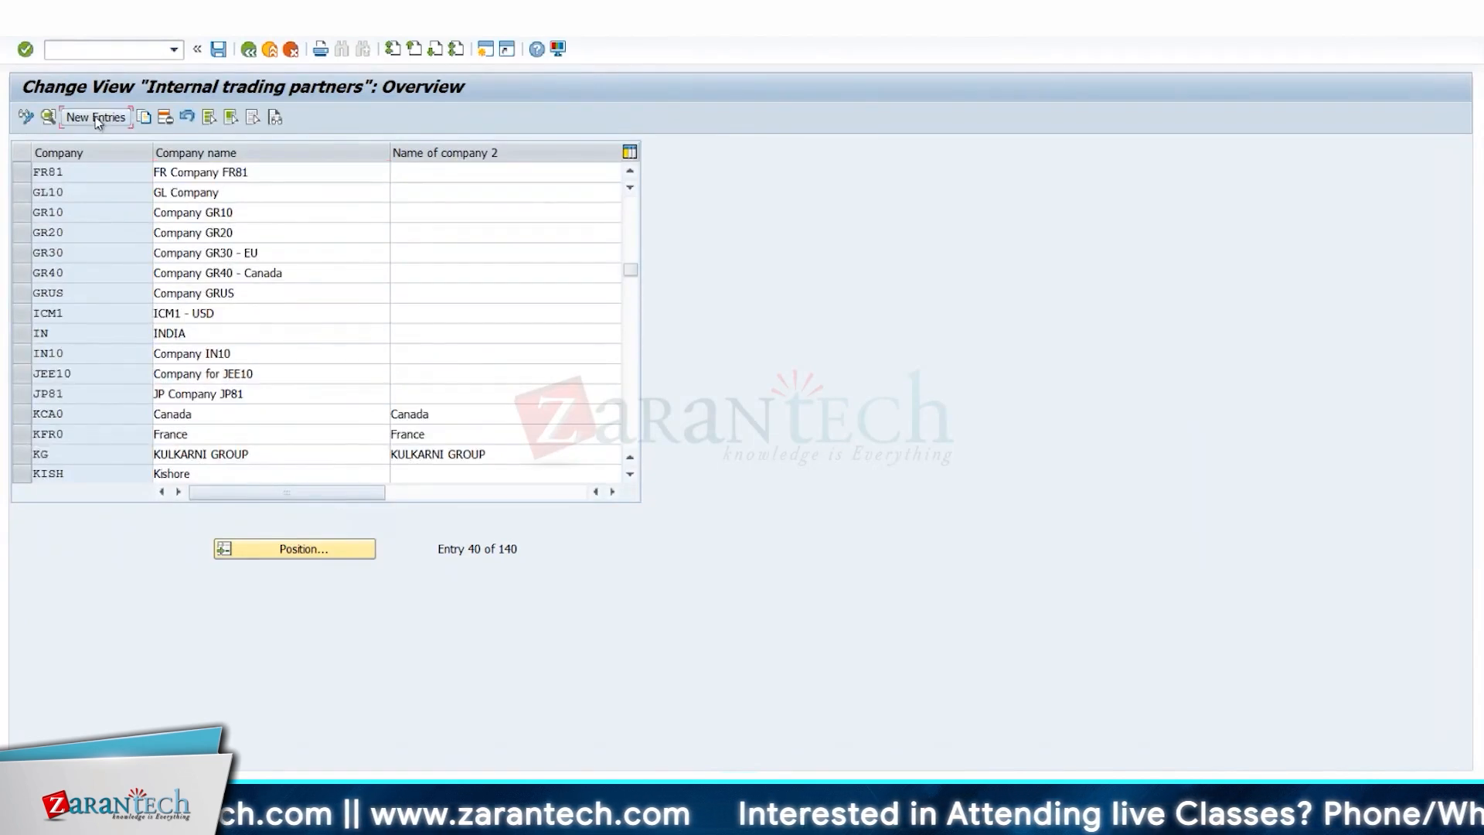
type("B666")
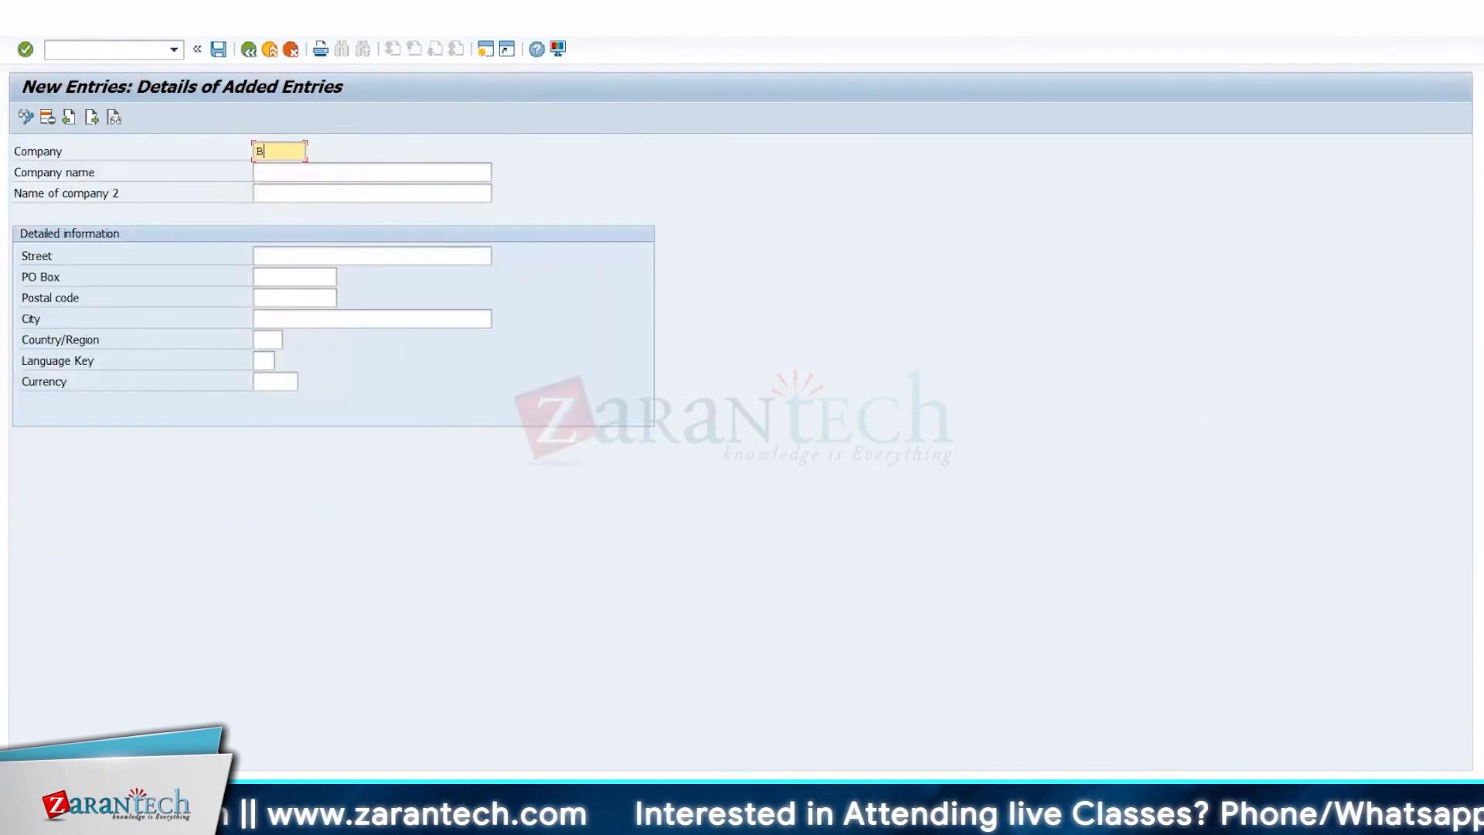
key("BackSpace")
key("BackSpace")
key("BackSpace")
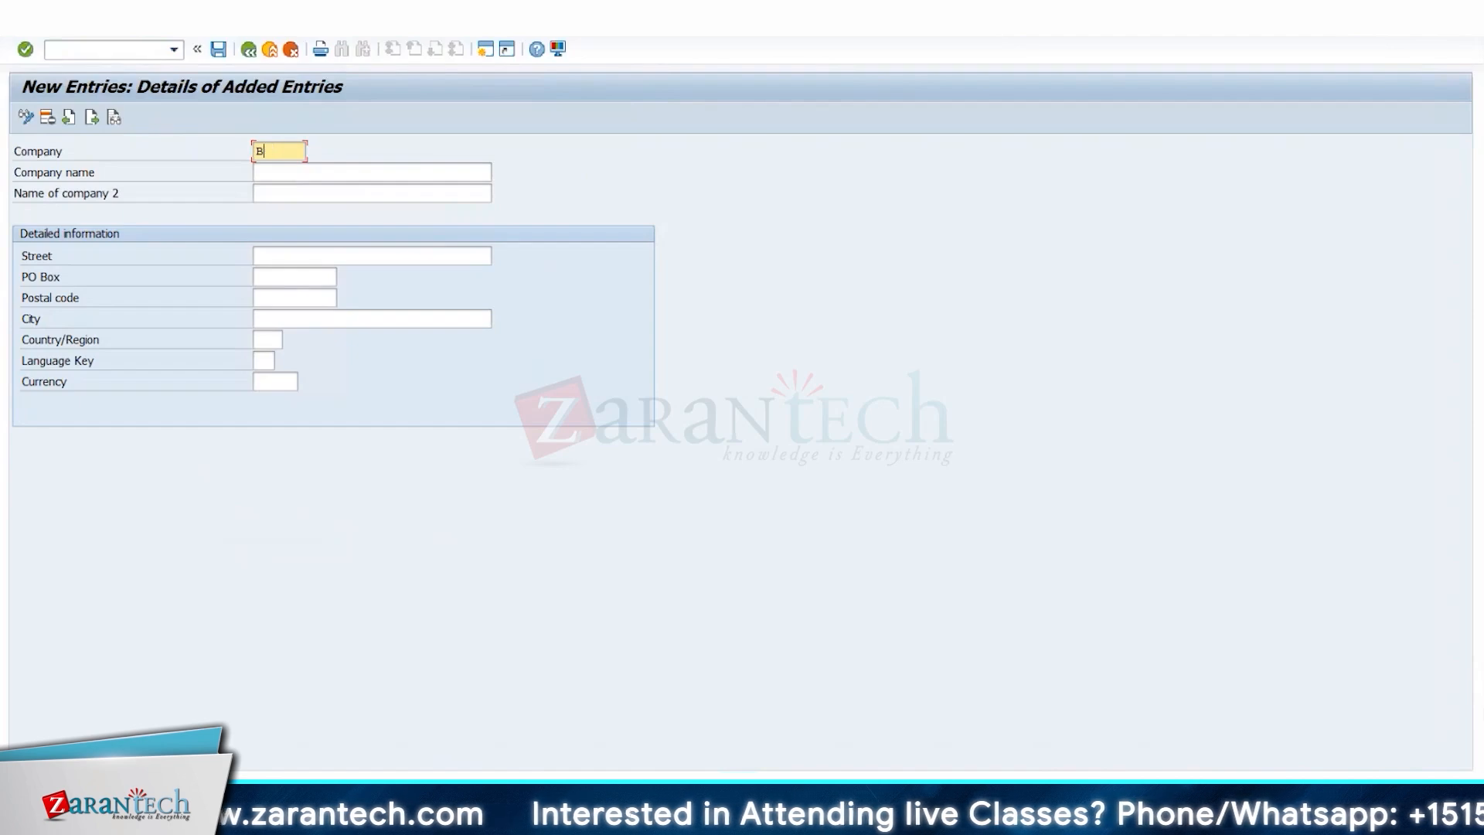
type("B66")
key("Tab")
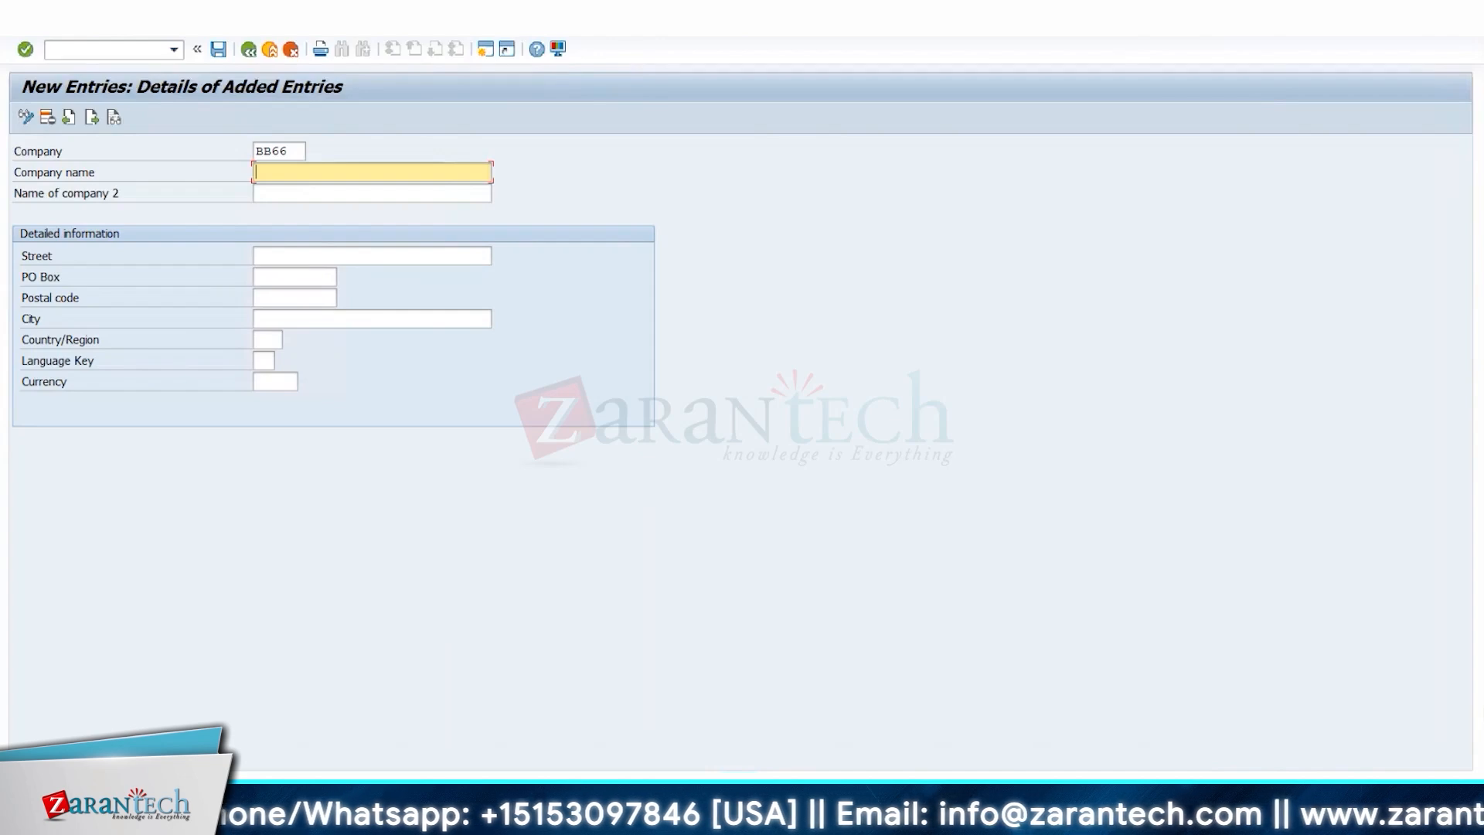
Set the new company's name to BB66 Company and its street to SSS
type("BB66 ")
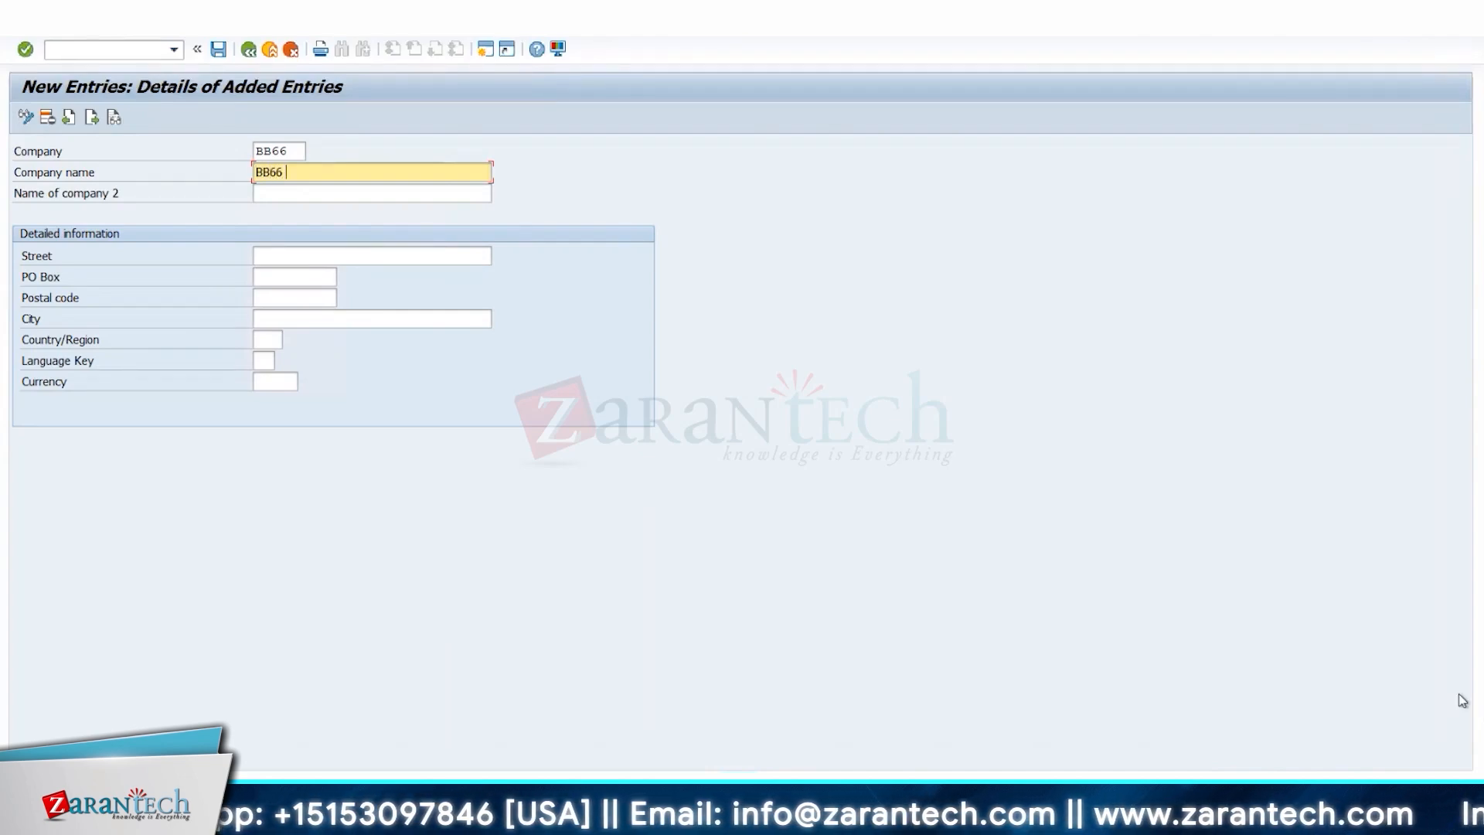
type("Compan")
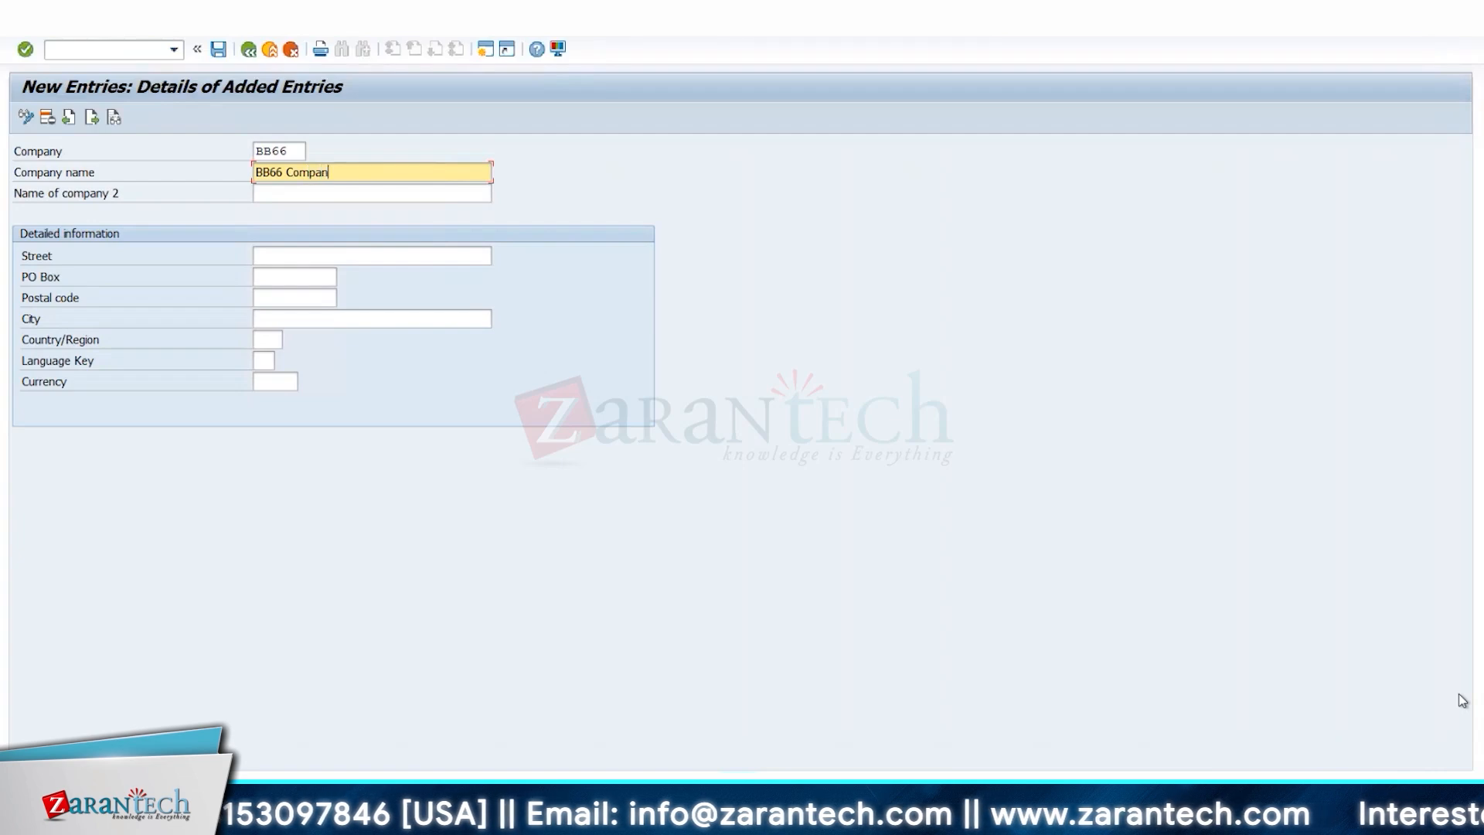
type("y")
key("Tab")
key("Tab")
type("B")
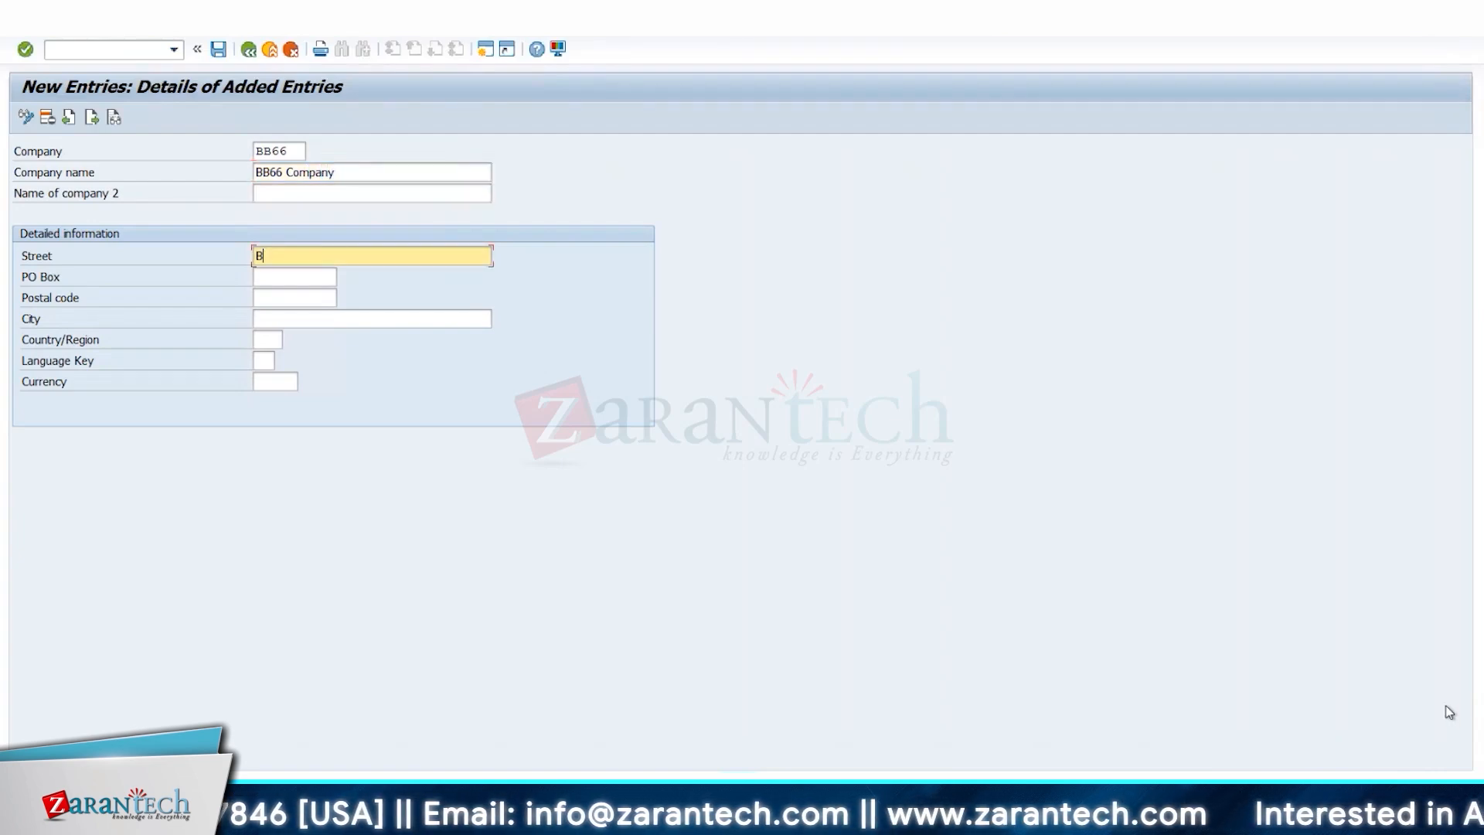
key("BackSpace")
type("SSS")
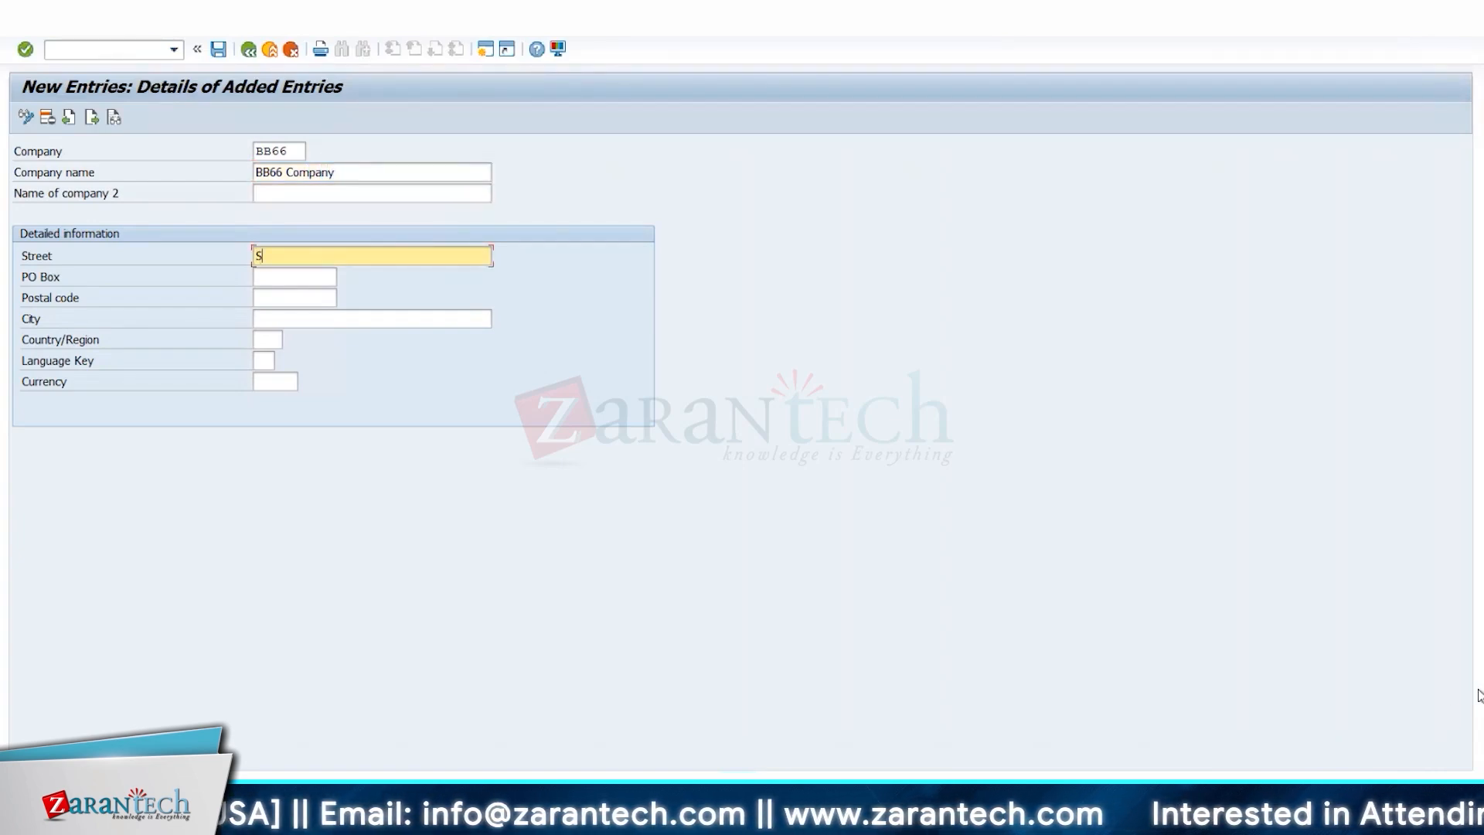
Set the company's country to DE, language key to EN and currency to EUR, save it, and return to the implementation guide
key("Tab")
key("Tab")
key("Tab")
key("Tab")
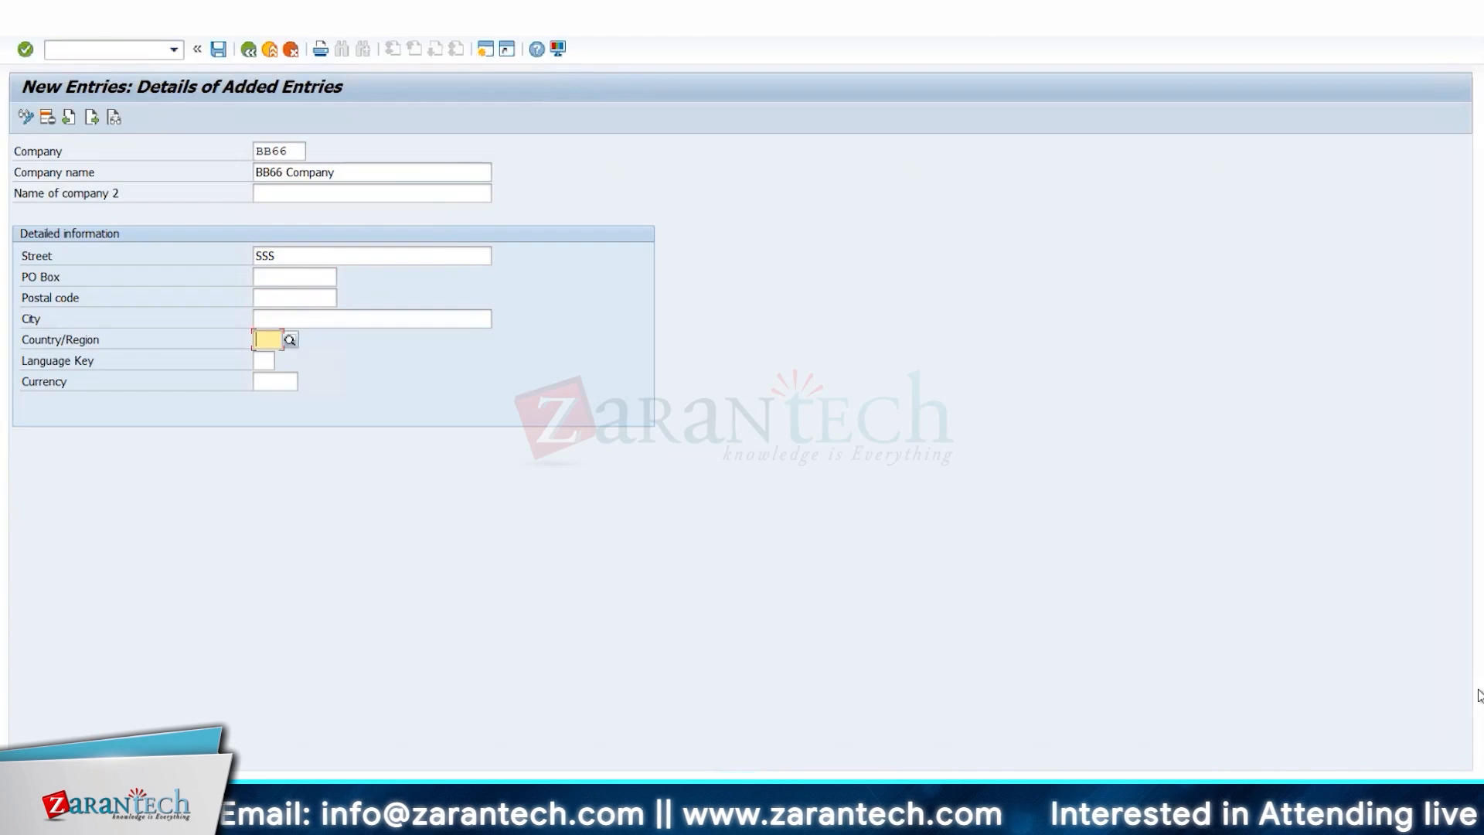
type("I")
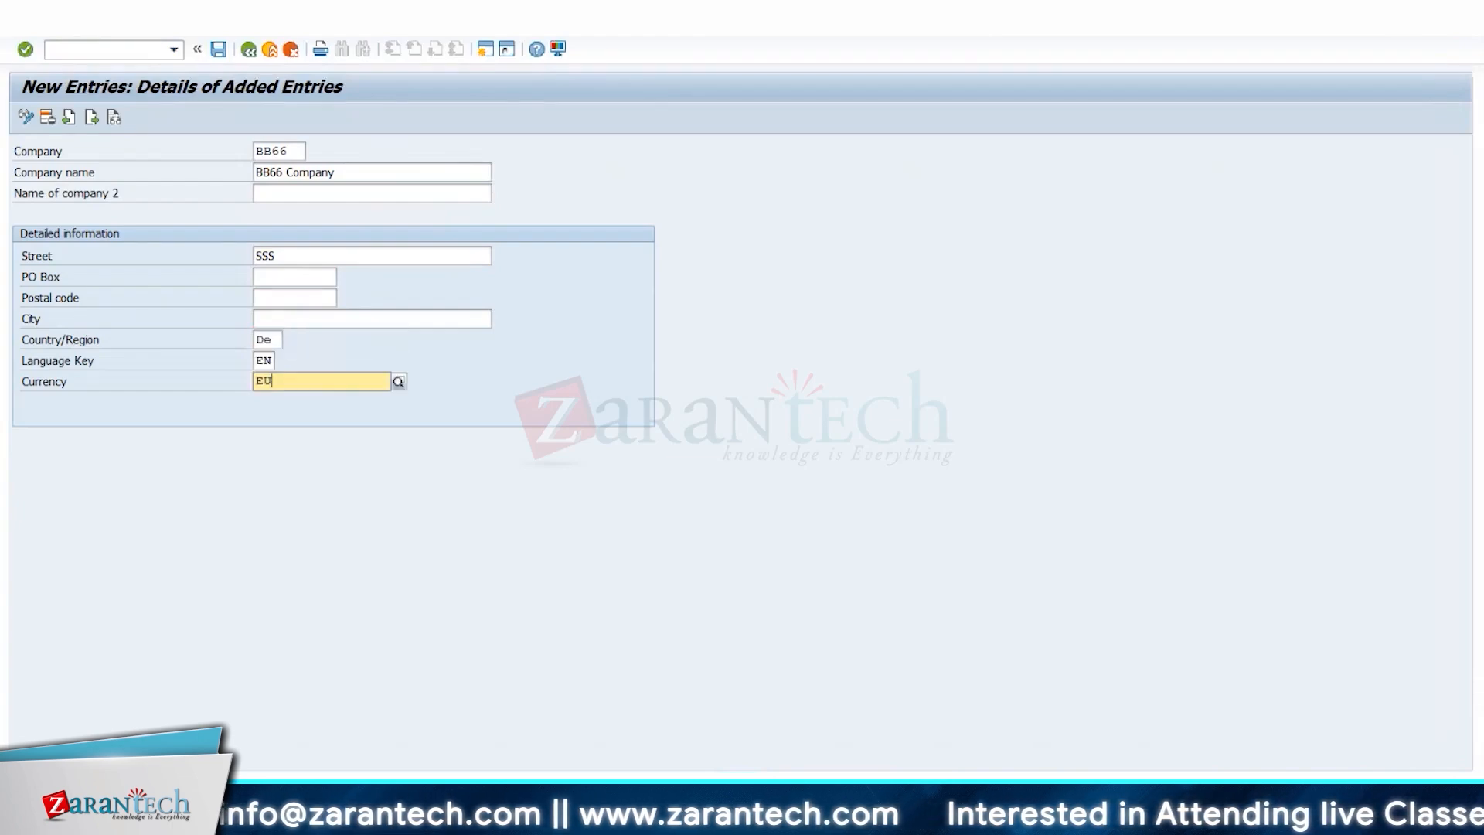
key("Return")
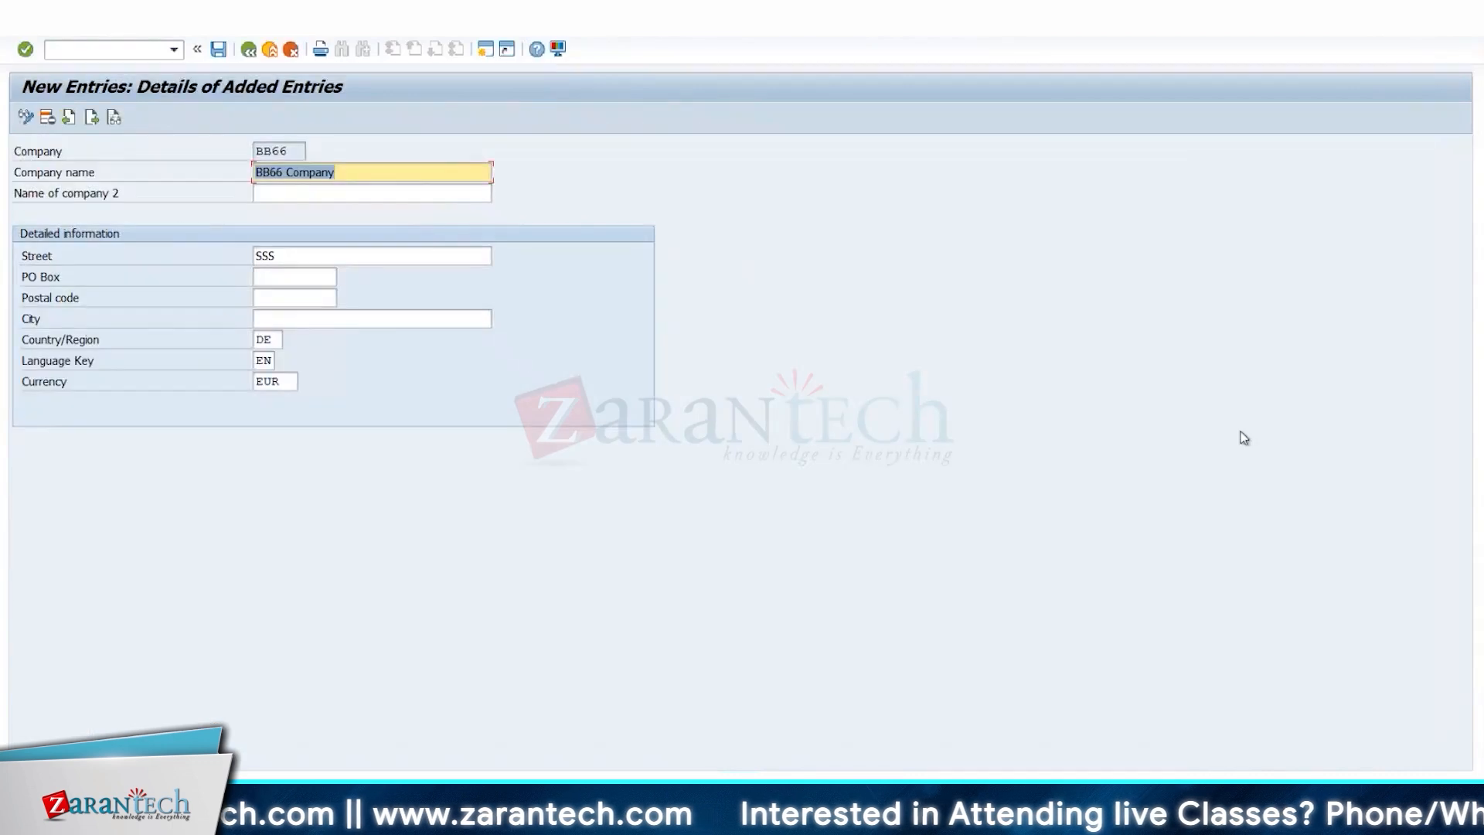
left_click(250, 50)
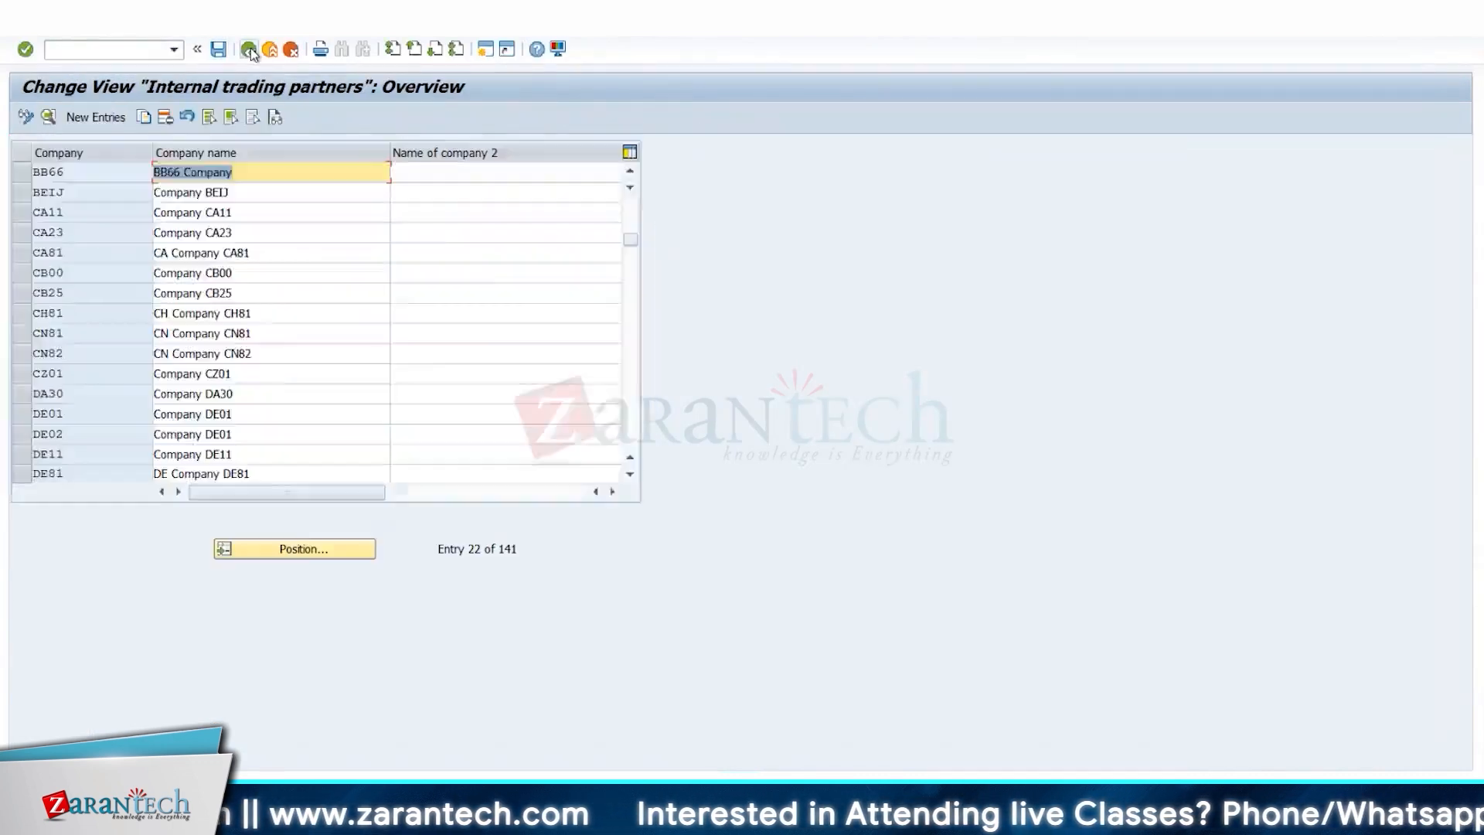
left_click(249, 50)
Assign company code BB66 to company BB66 under the Enterprise Structure assignments, save, and return to the implementation guide
scroll(120, 453, "down", 1)
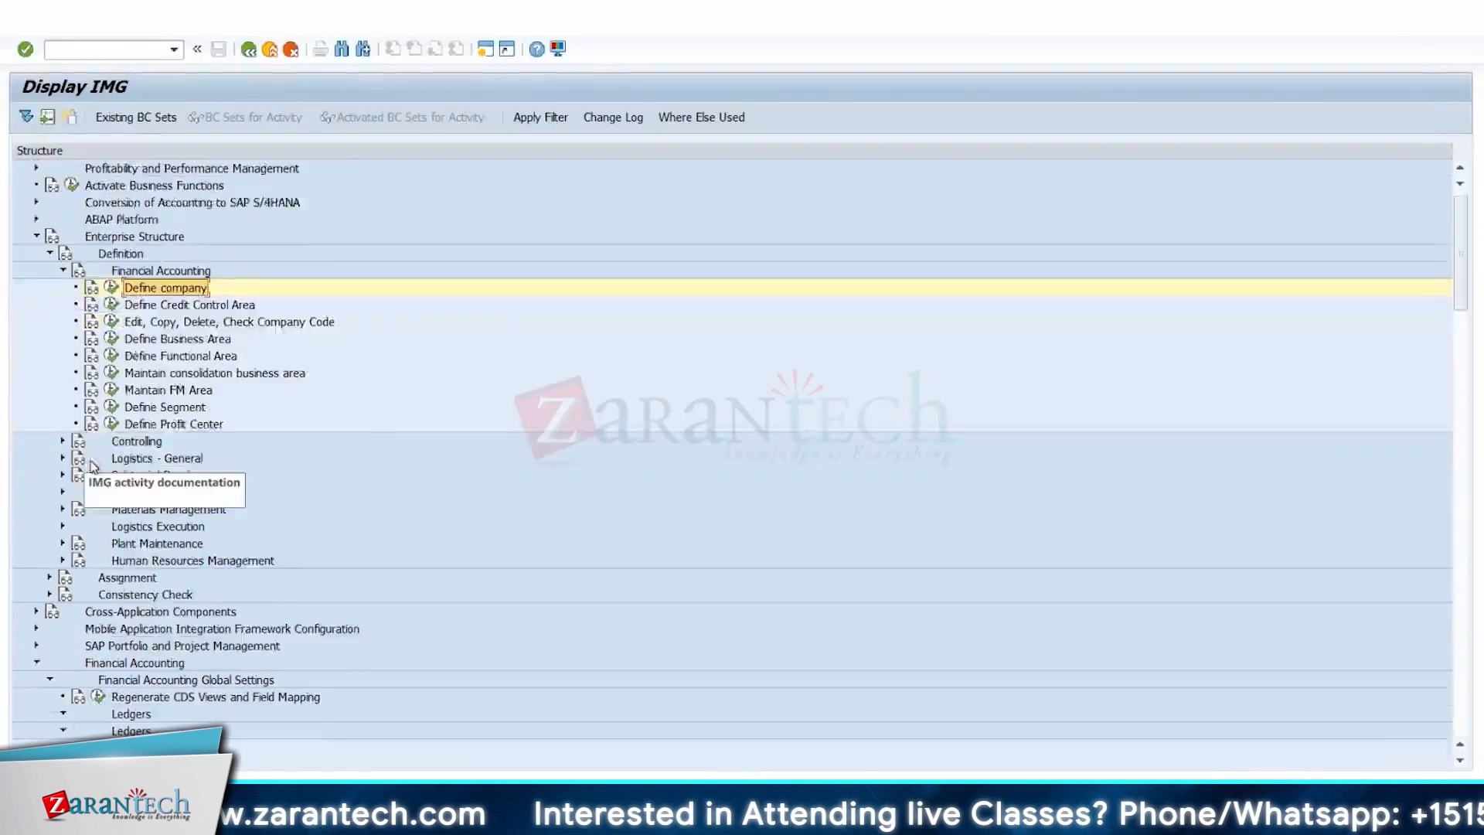
scroll(119, 453, "down", 2)
scroll(119, 453, "up", 2)
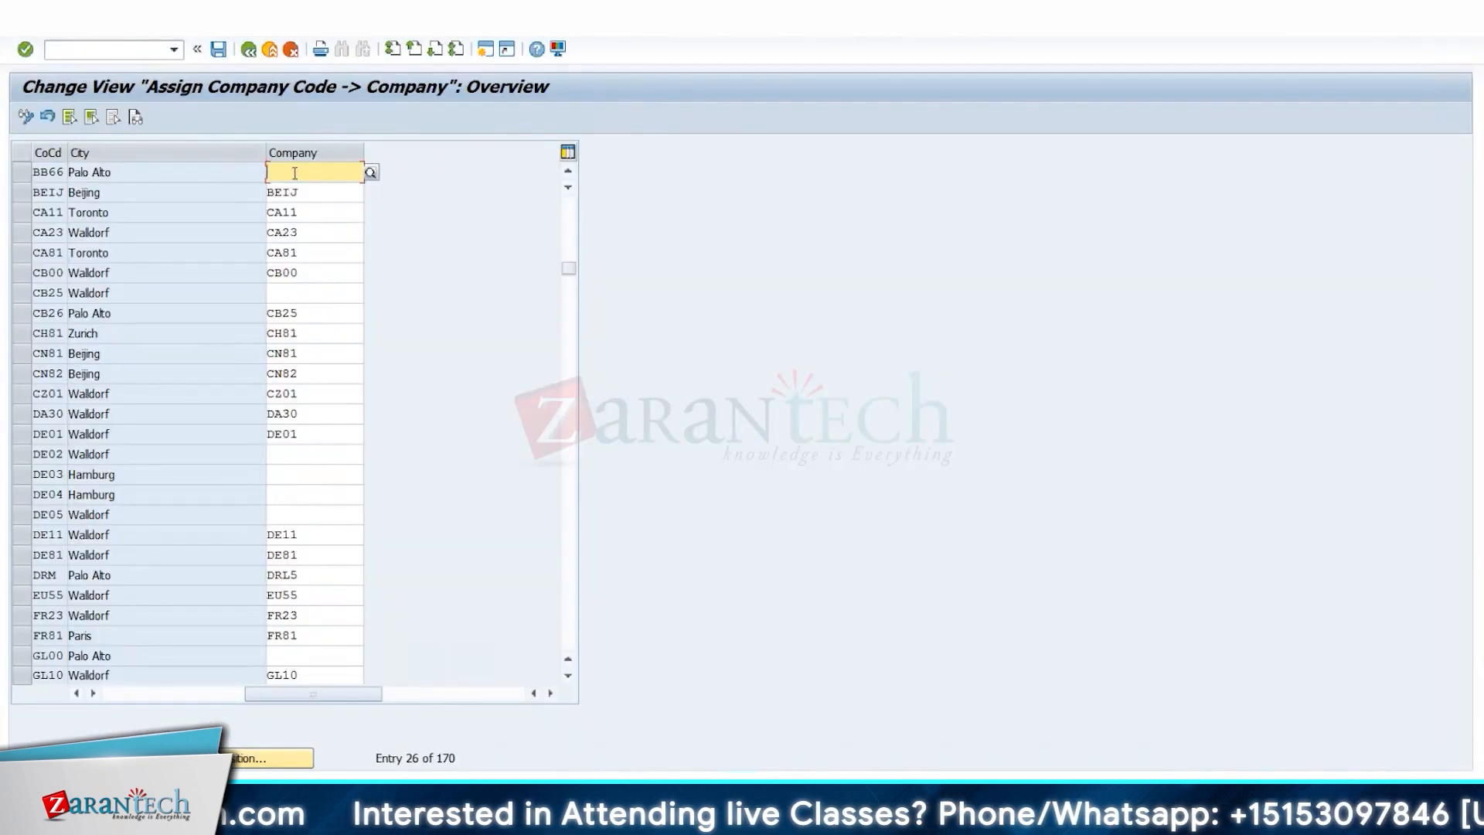
type("BB66")
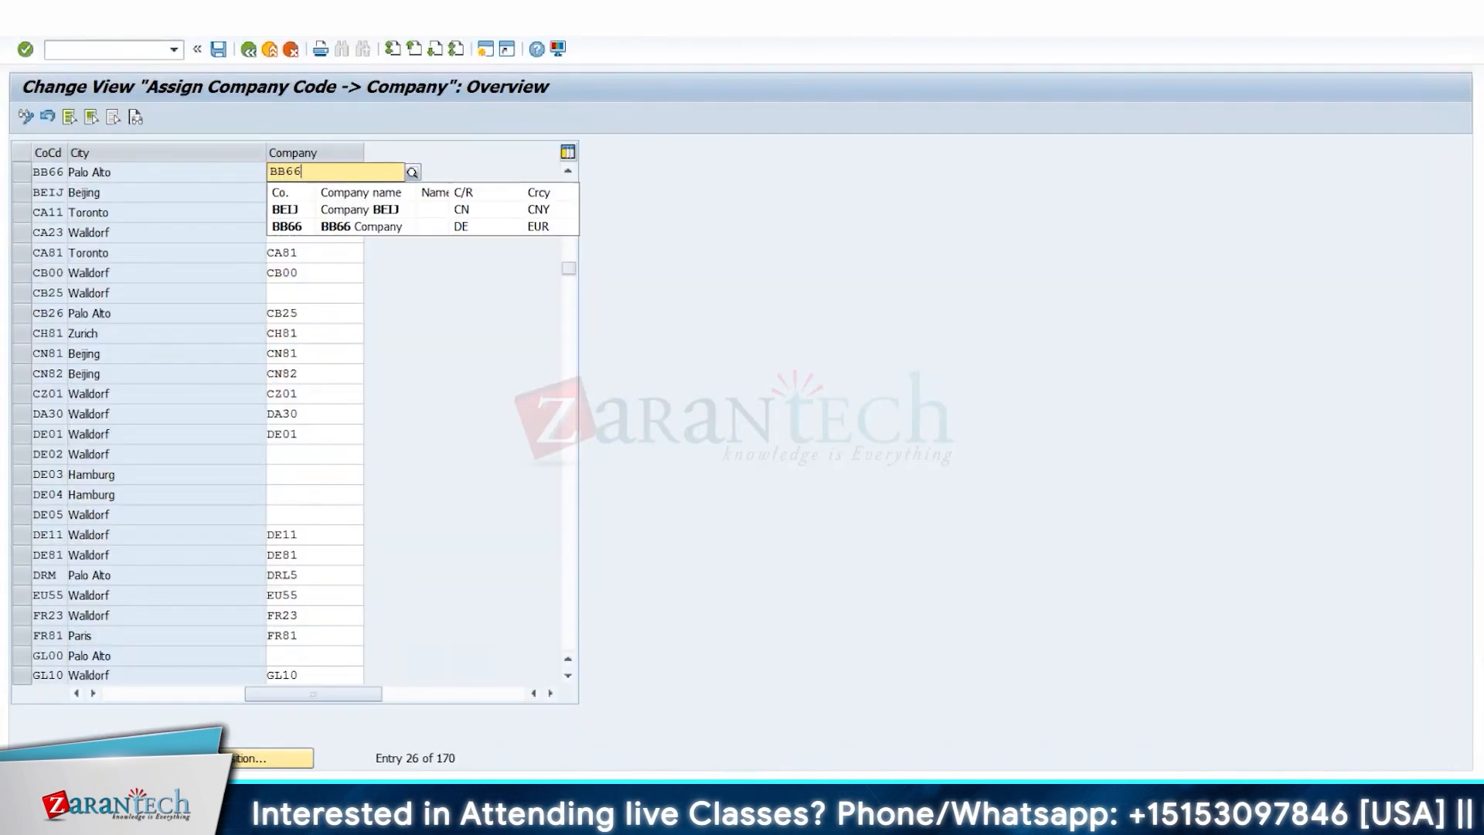
key("Return")
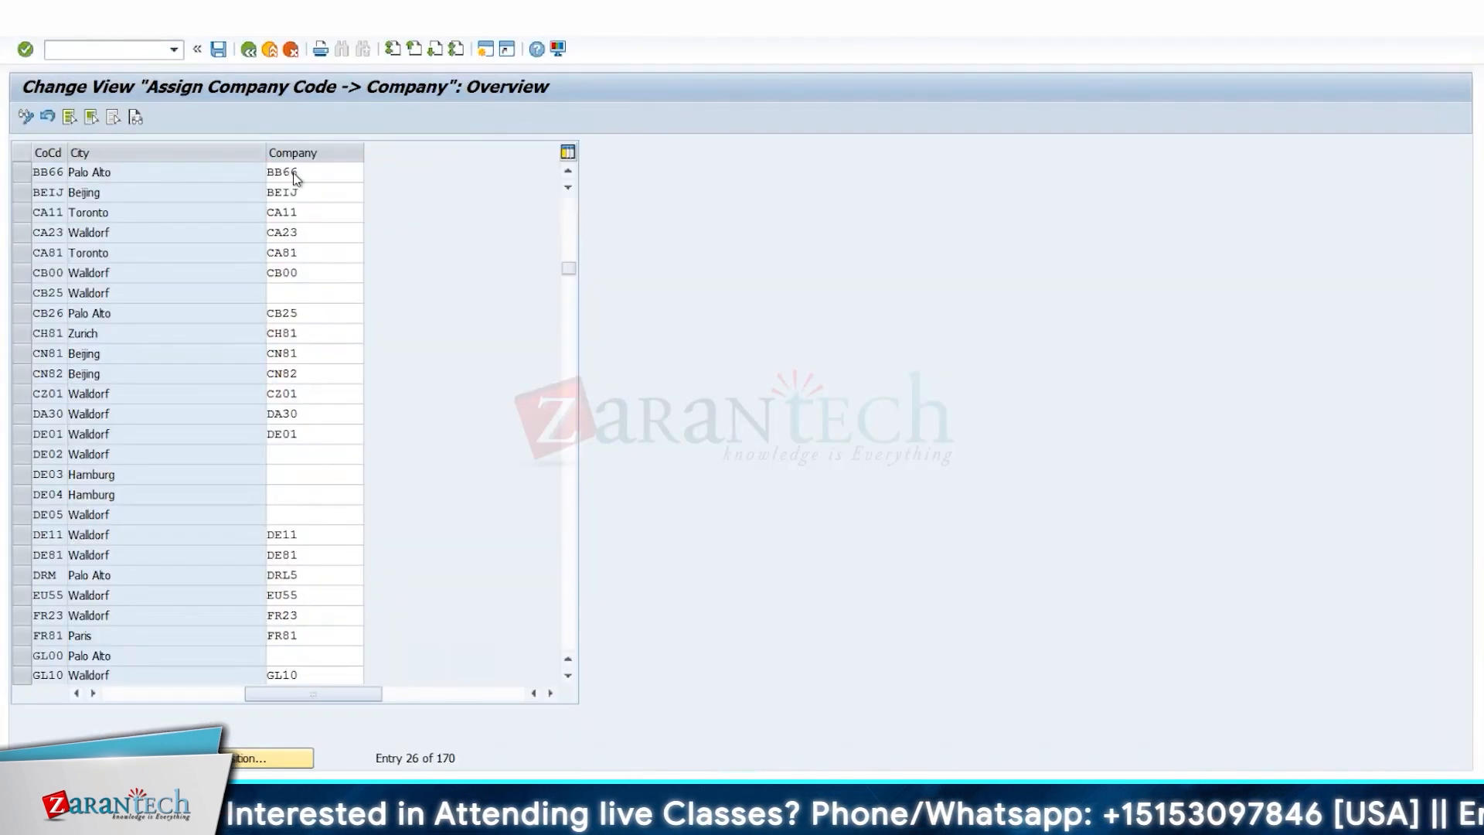
key("ctrl+s")
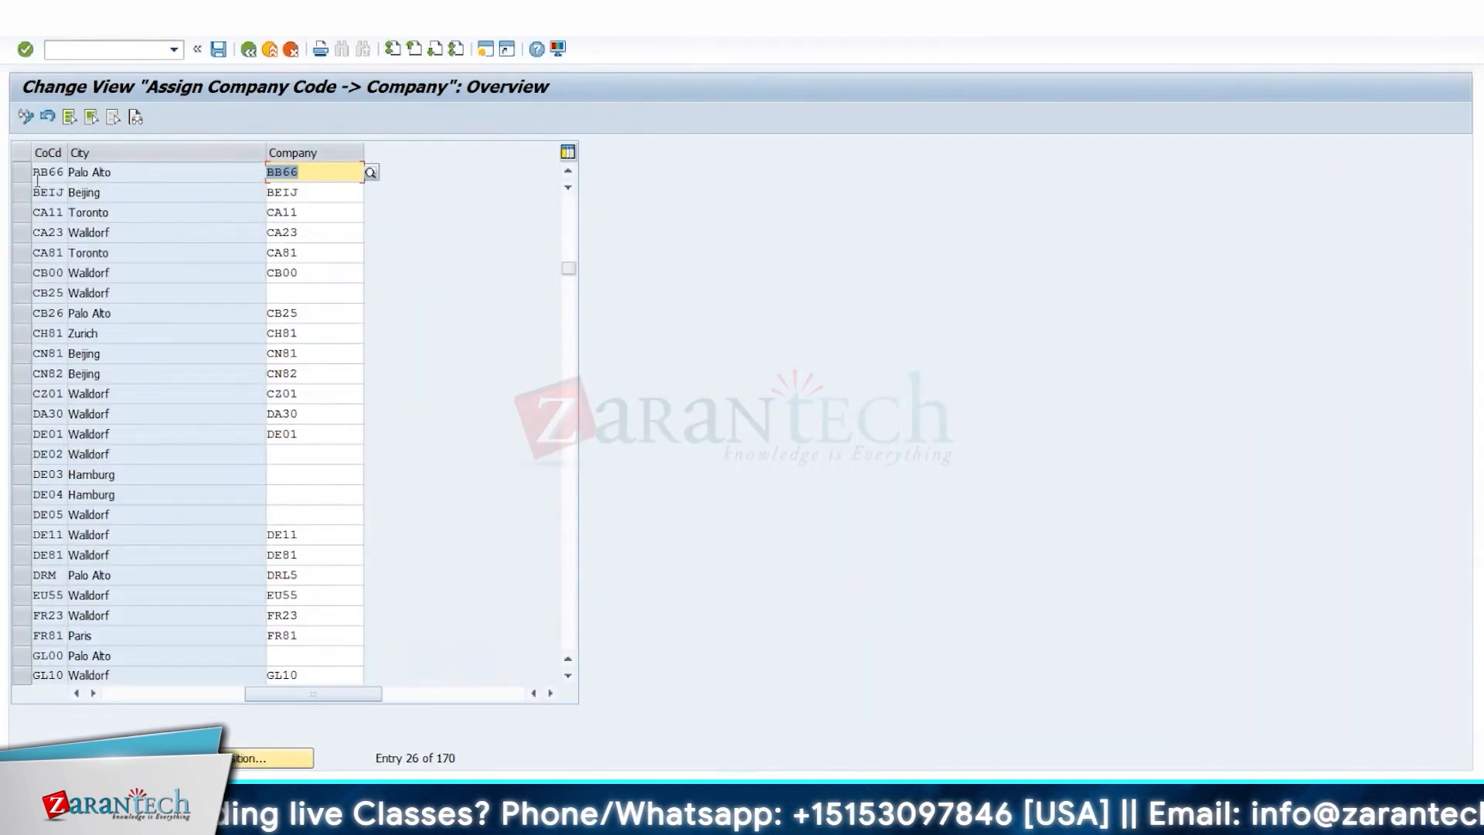
left_click_drag(37, 180, 67, 171)
left_click_drag(318, 172, 240, 166)
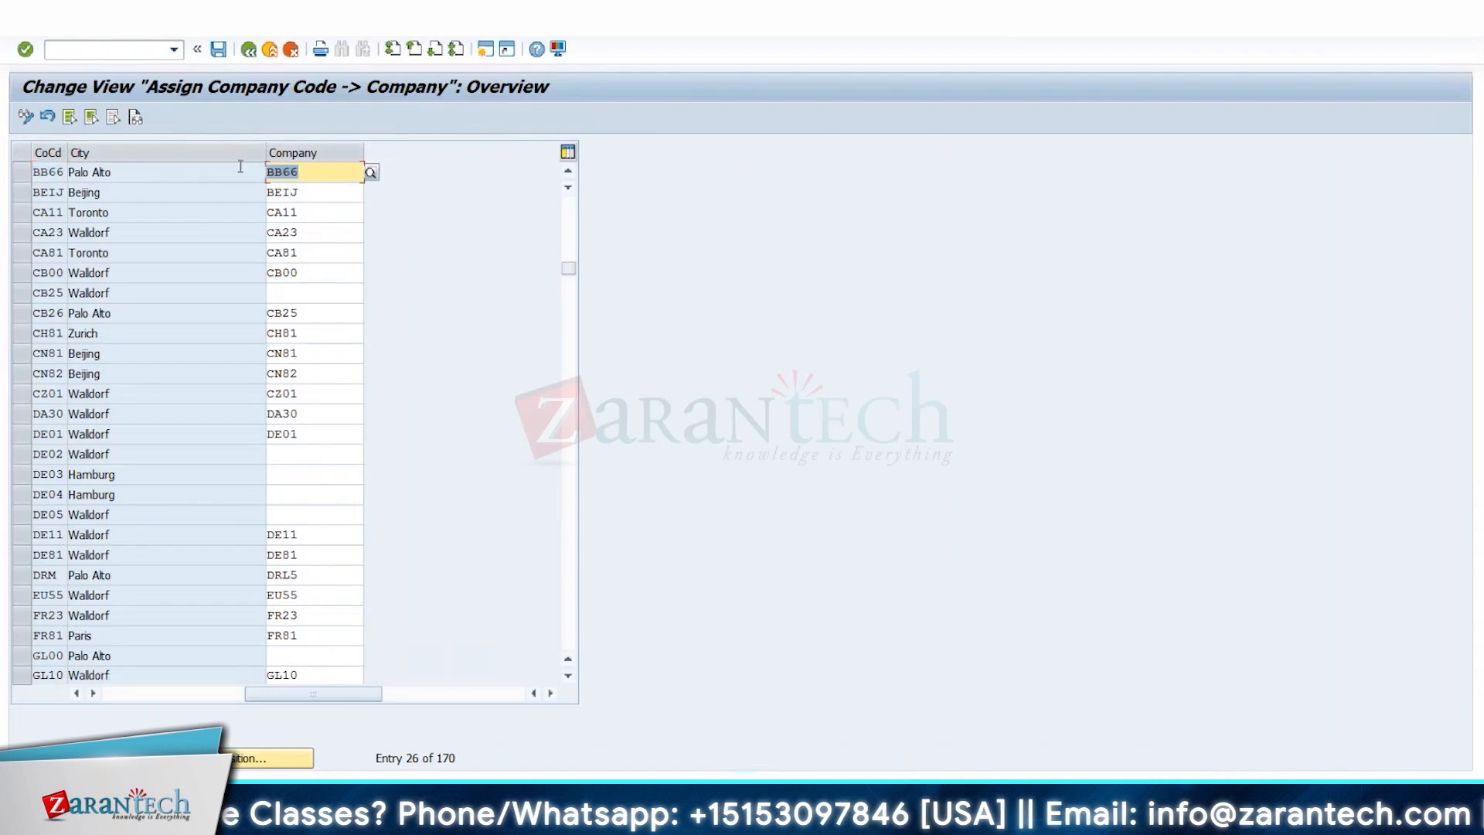
left_click(248, 49)
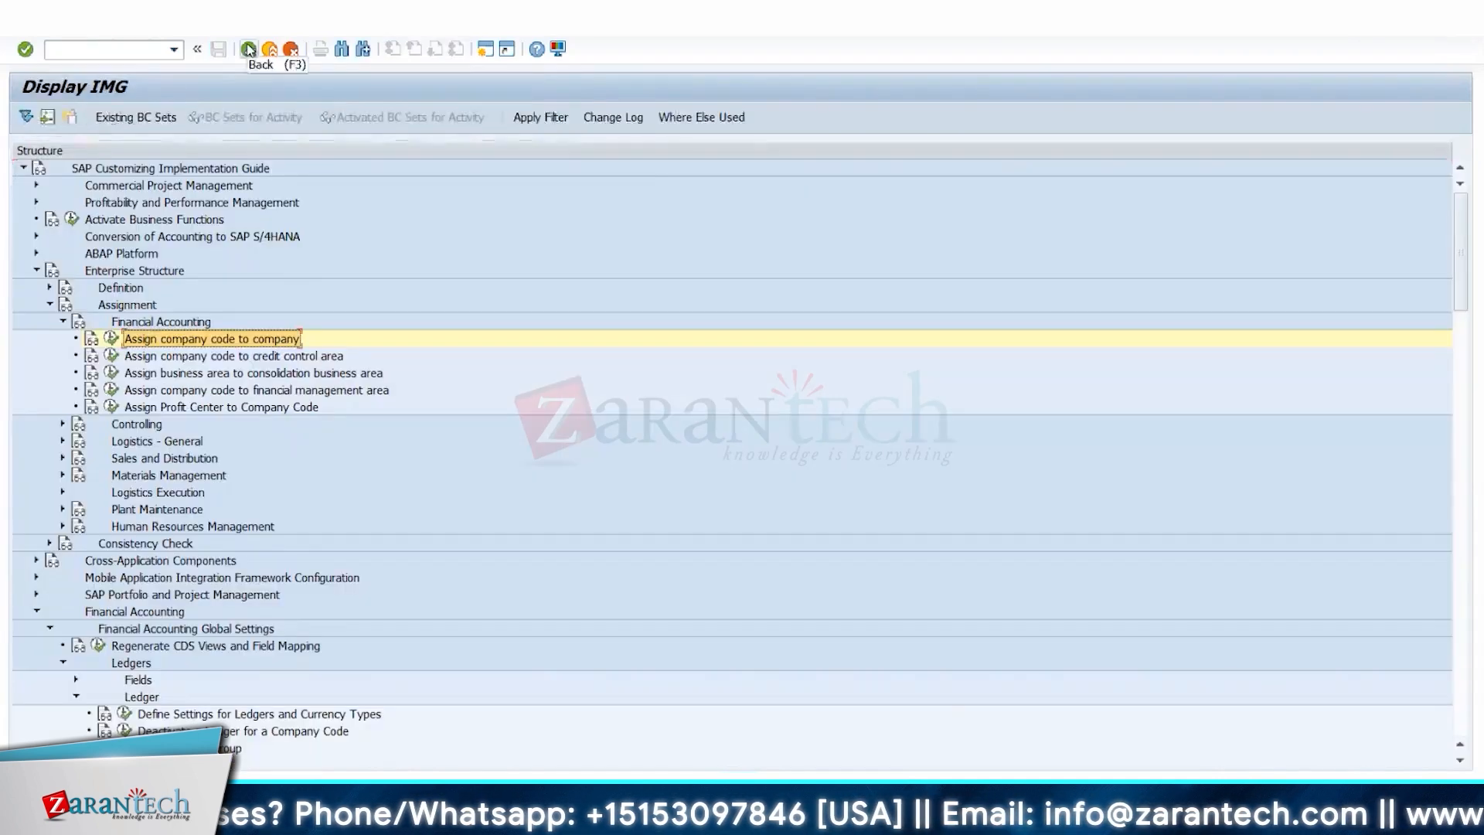
Collapse the Enterprise Structure node and open central G/L account editing with the command /ofs00
left_click(36, 270)
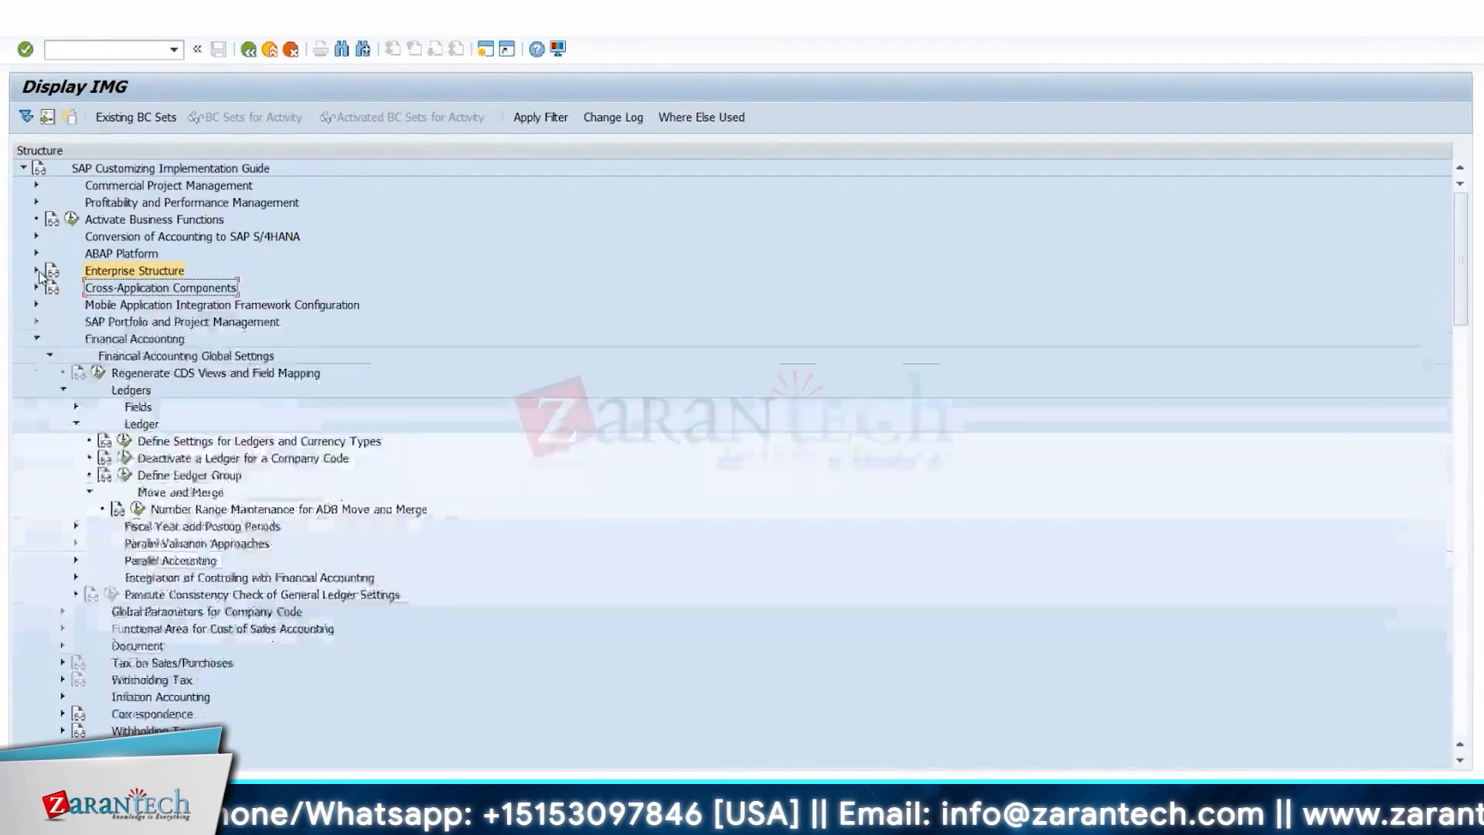
left_click(85, 51)
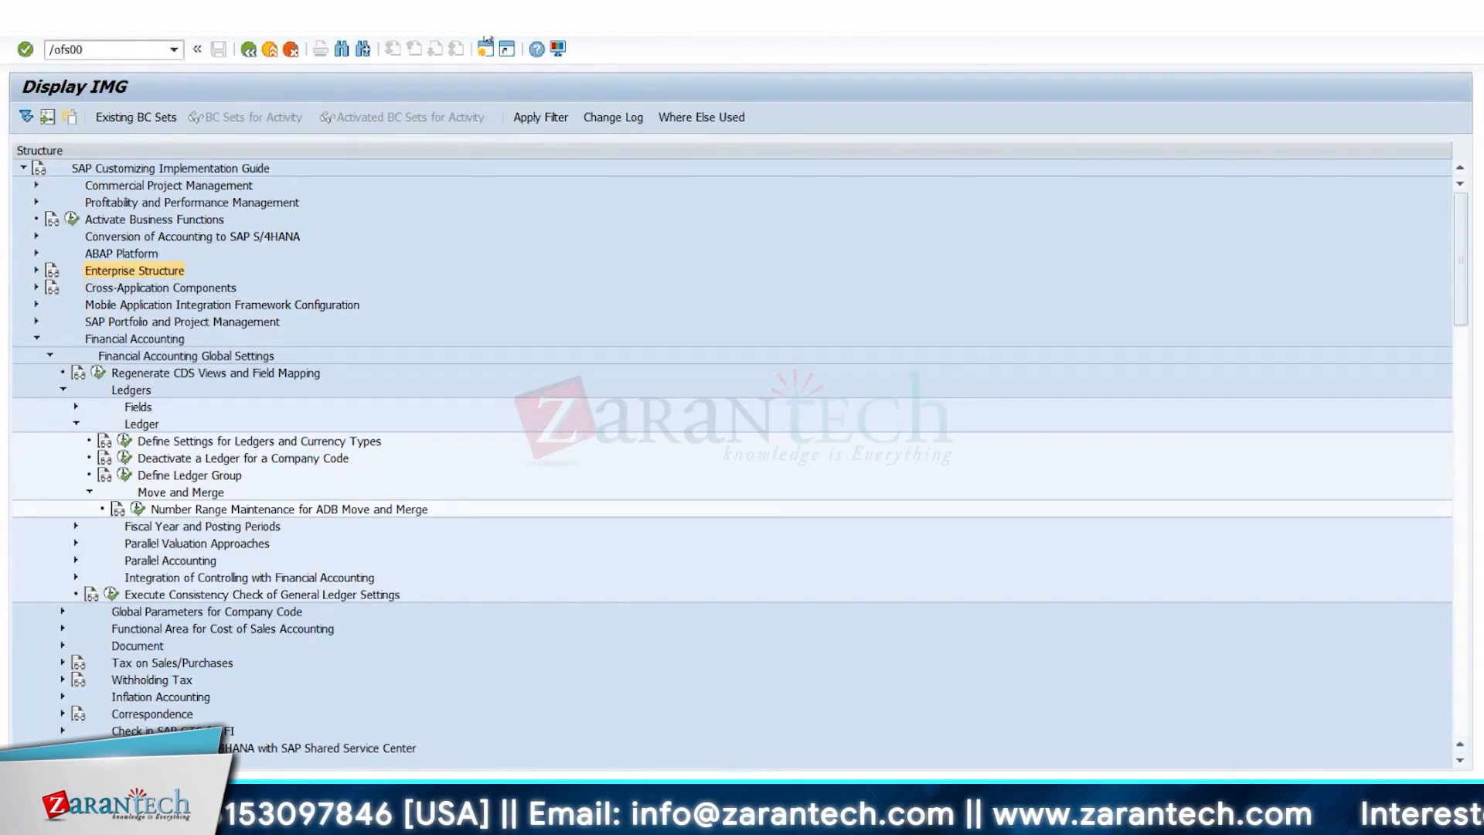
key("Return")
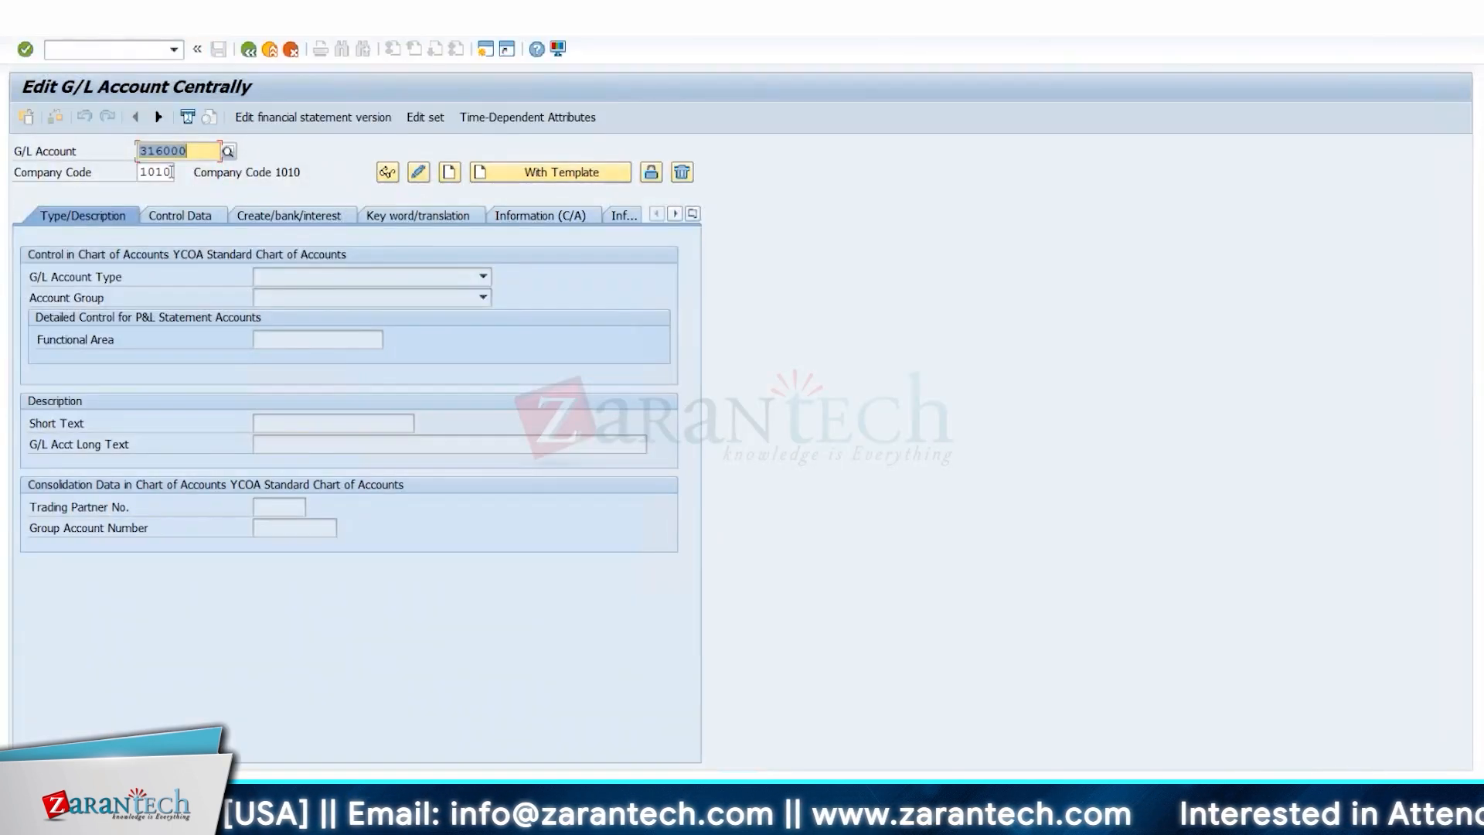
Set the company code for G/L account editing to BB66
double_click(170, 171)
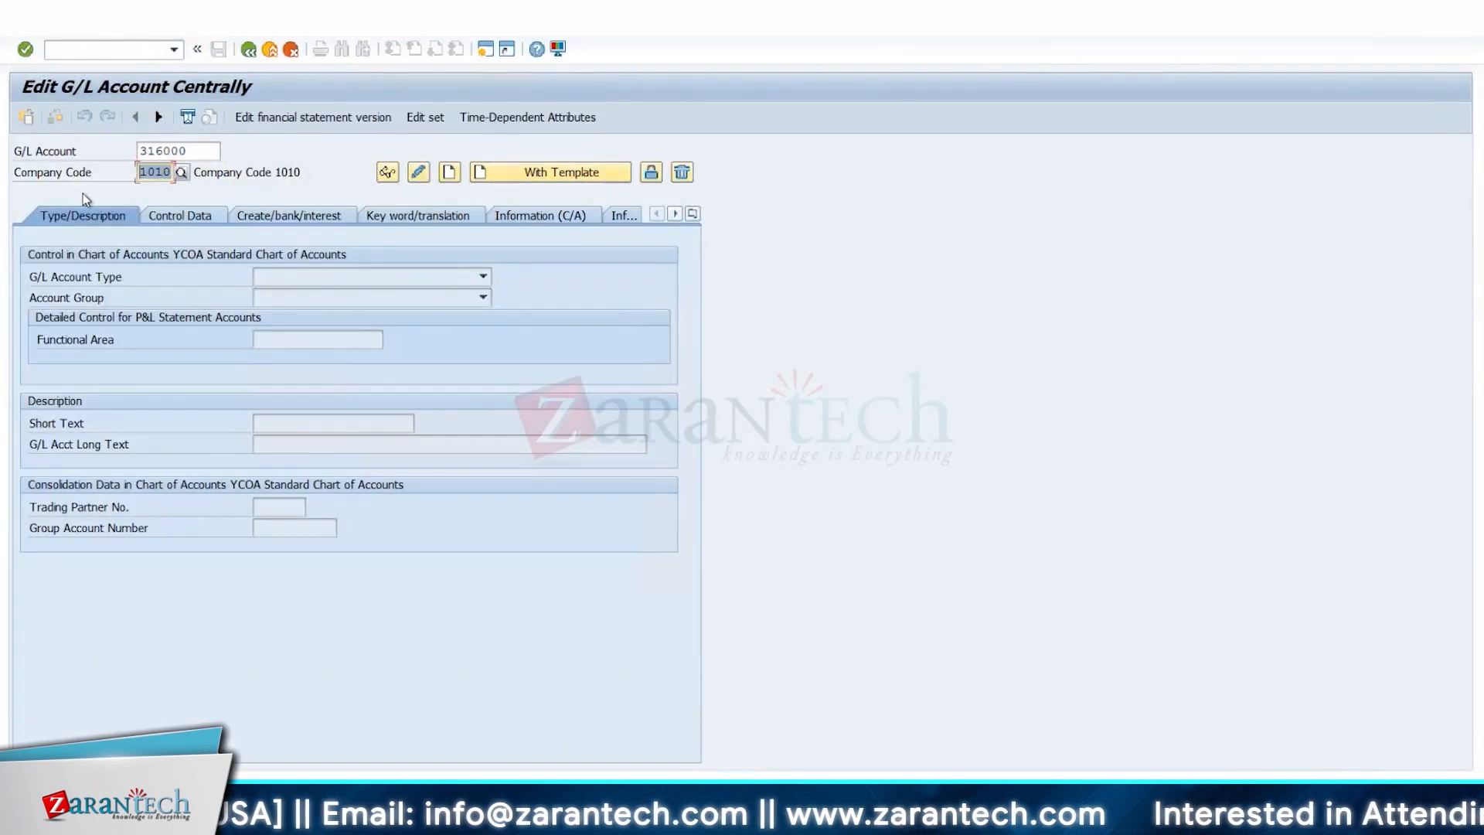
type("BB6")
key("Return")
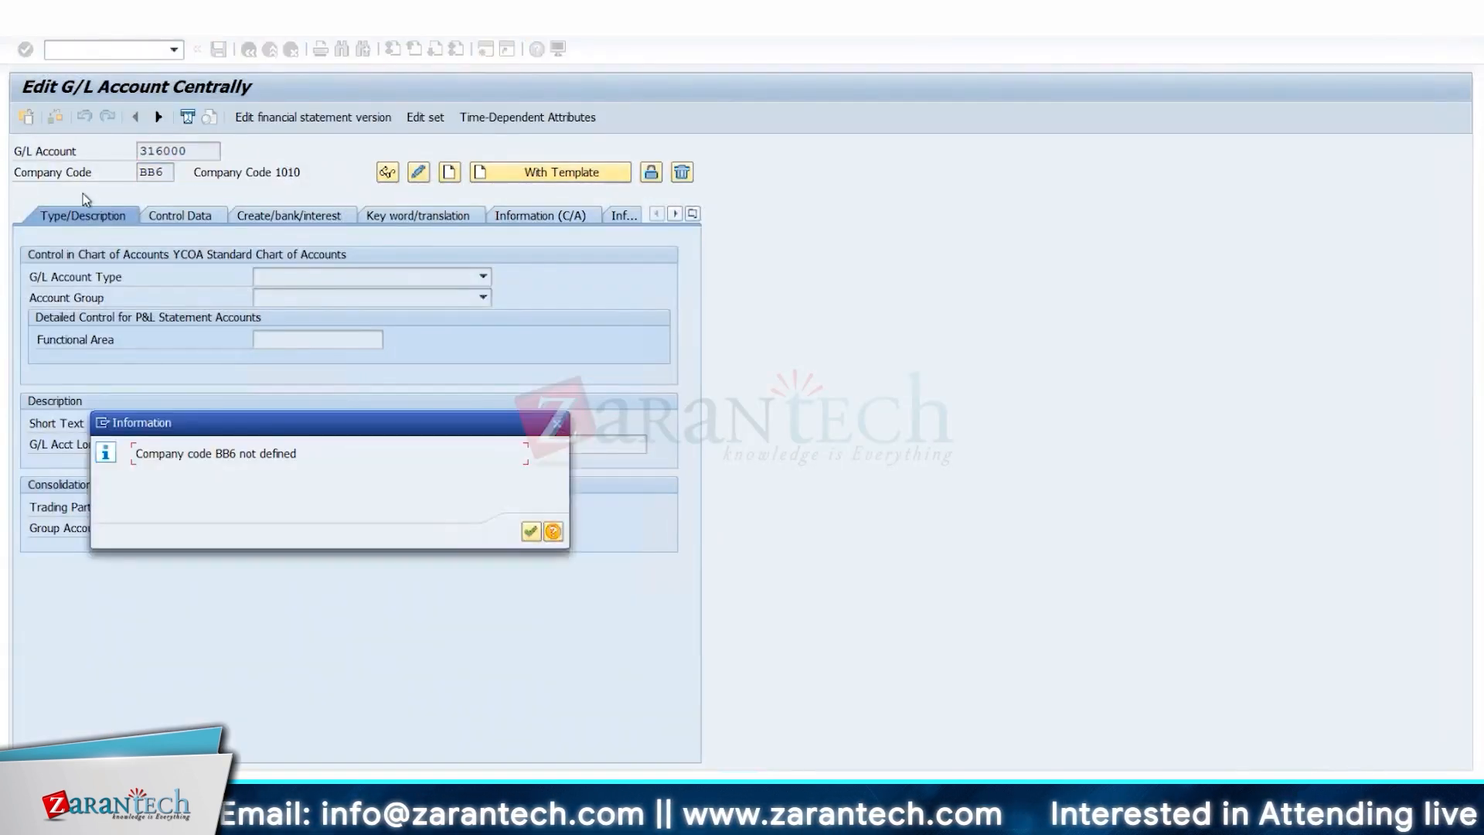
key("Return")
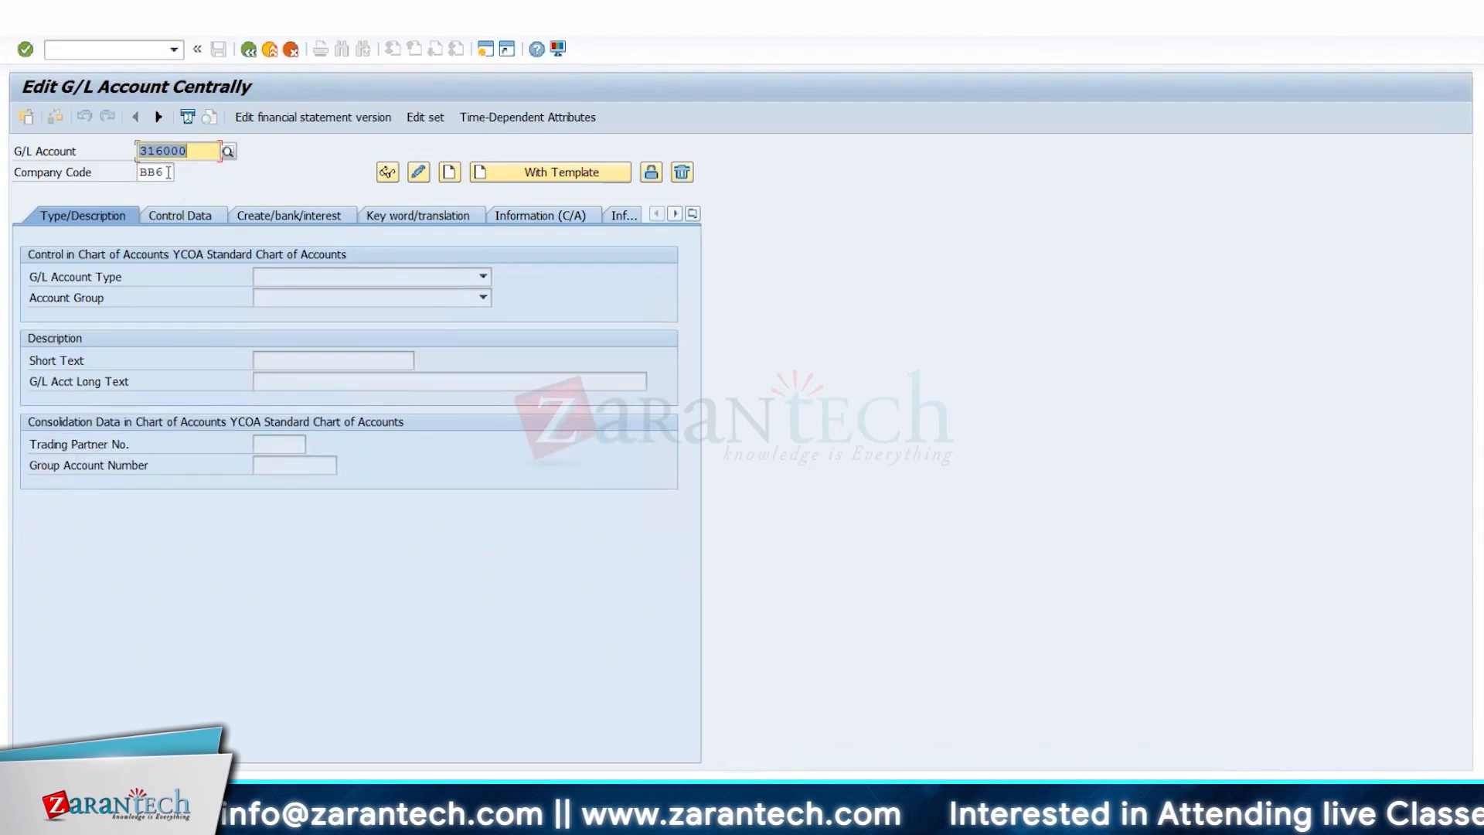
left_click(166, 172)
type("6")
key("Return")
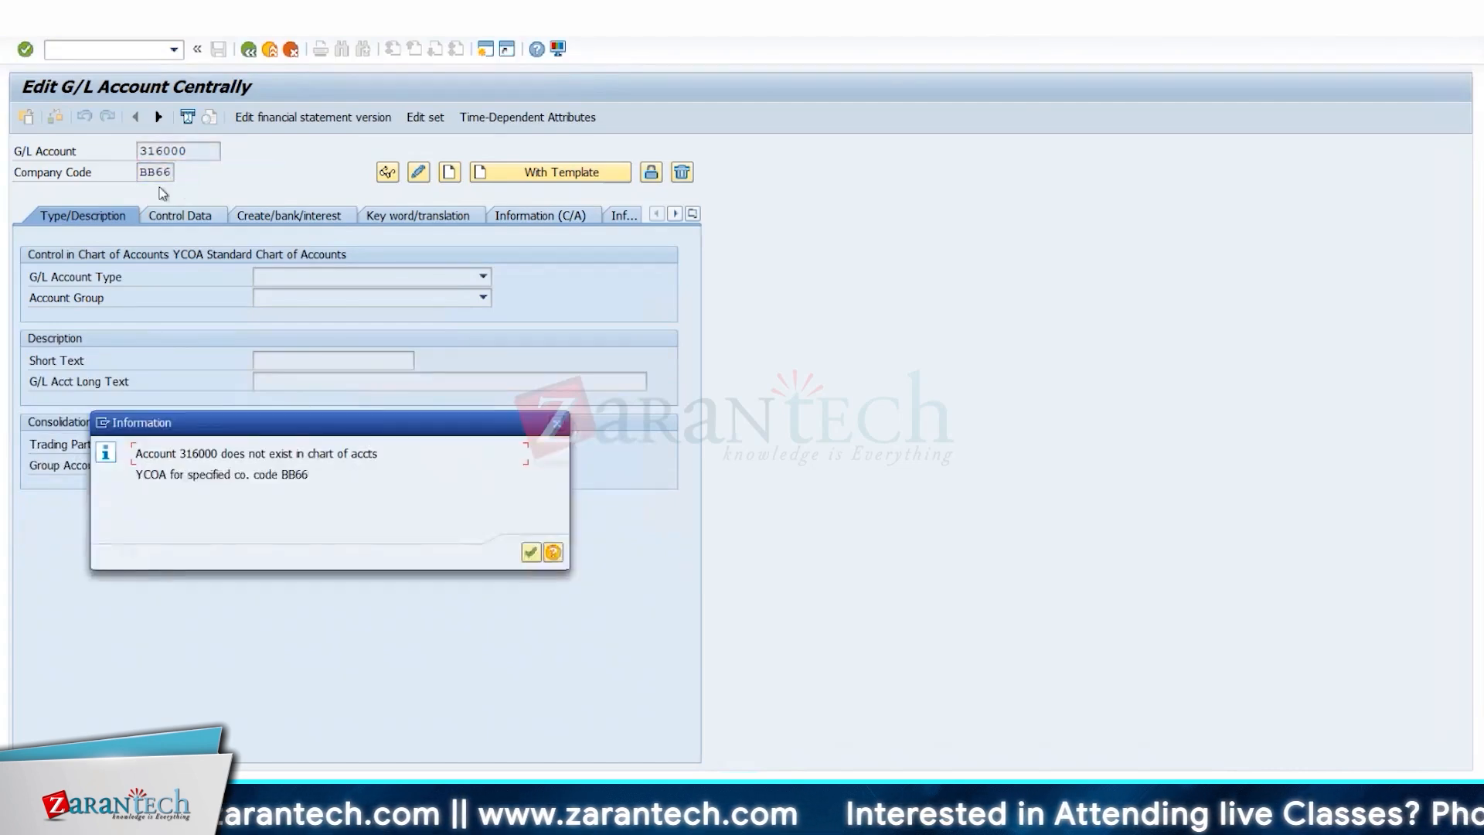
key("Return")
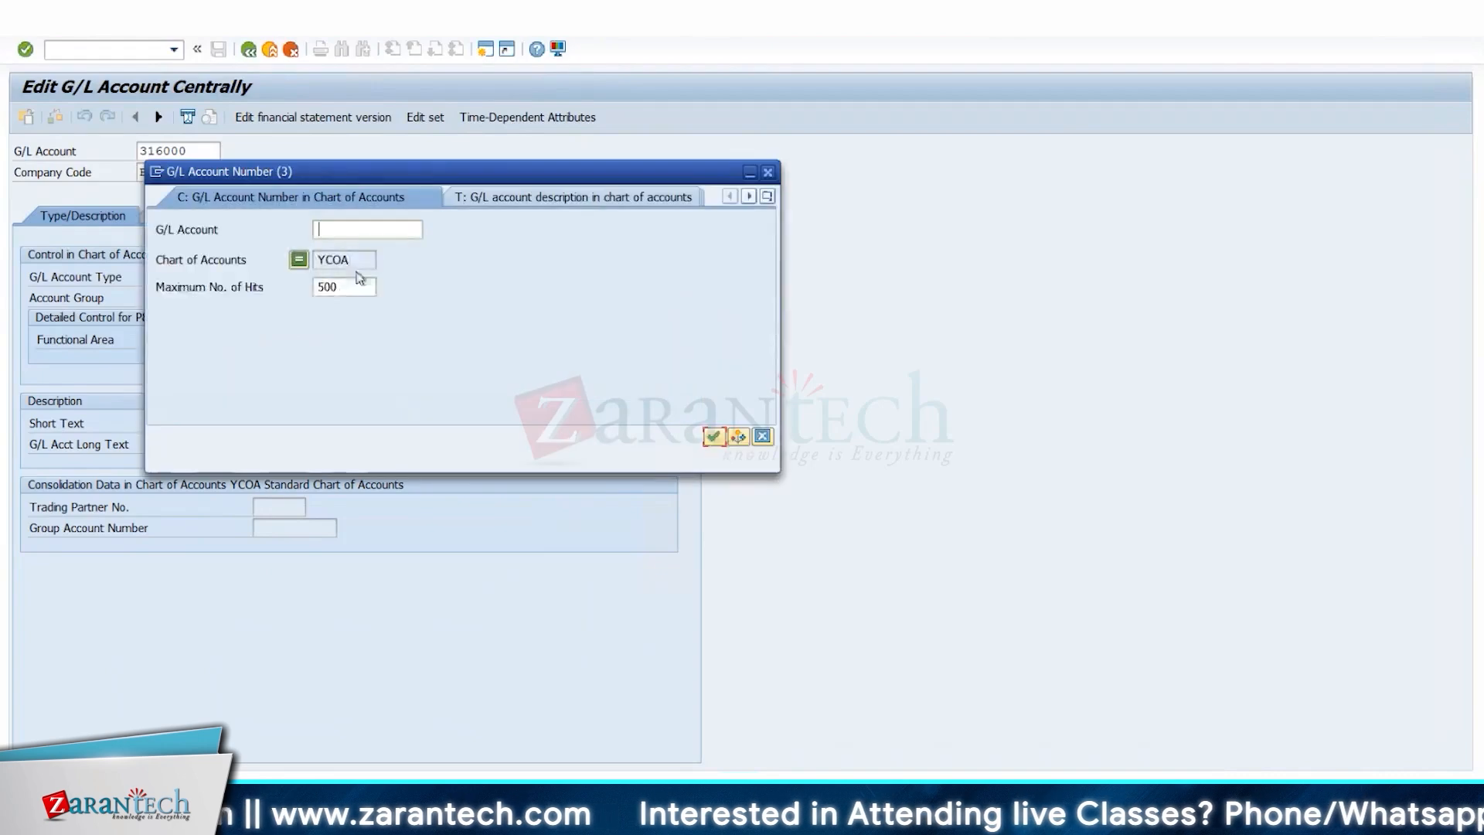
Search the G/L accounts of company code BB66 using the account-number-in-company-code search help
left_click(767, 197)
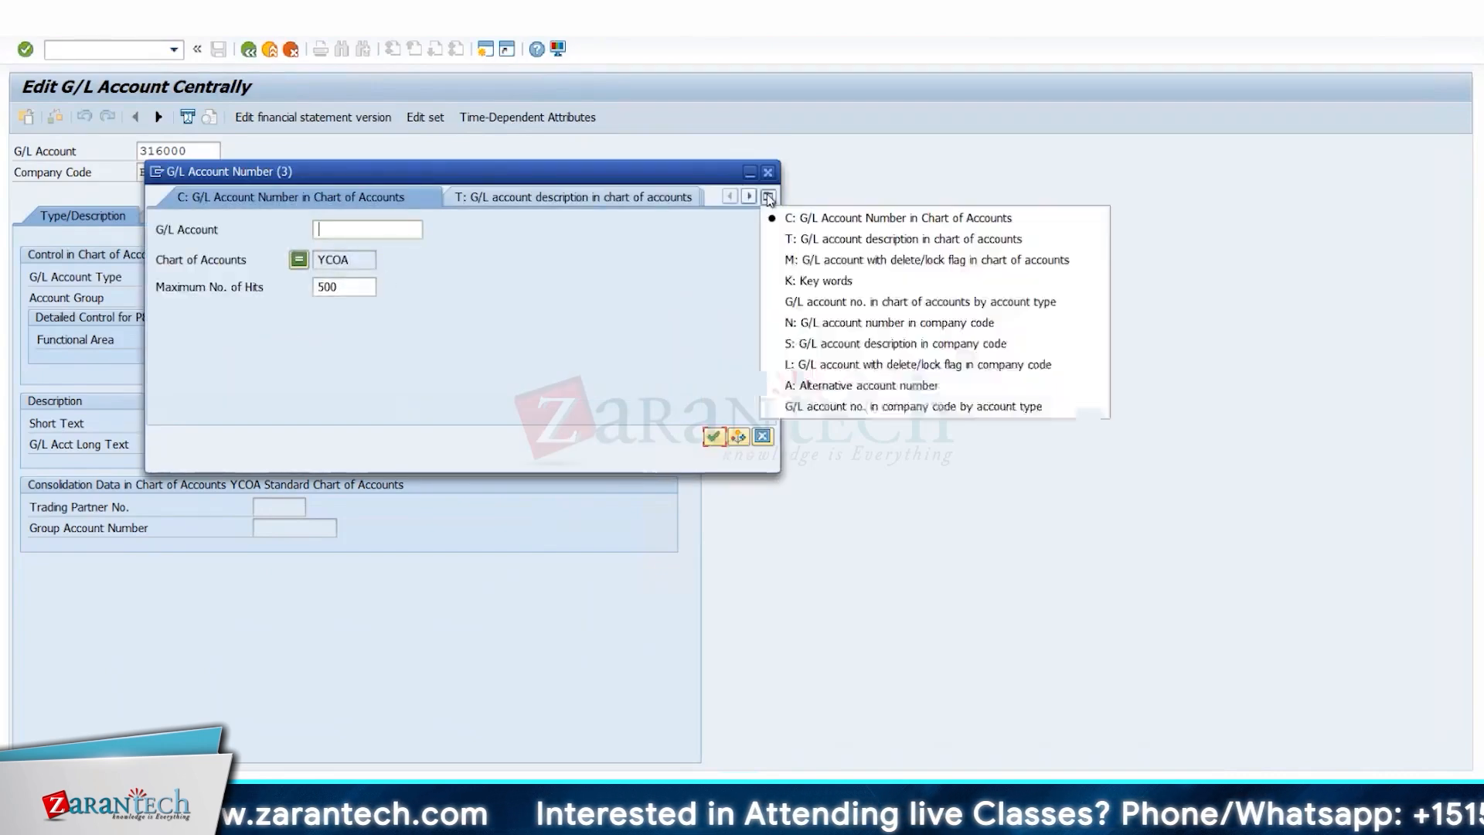
left_click(864, 322)
key("Return")
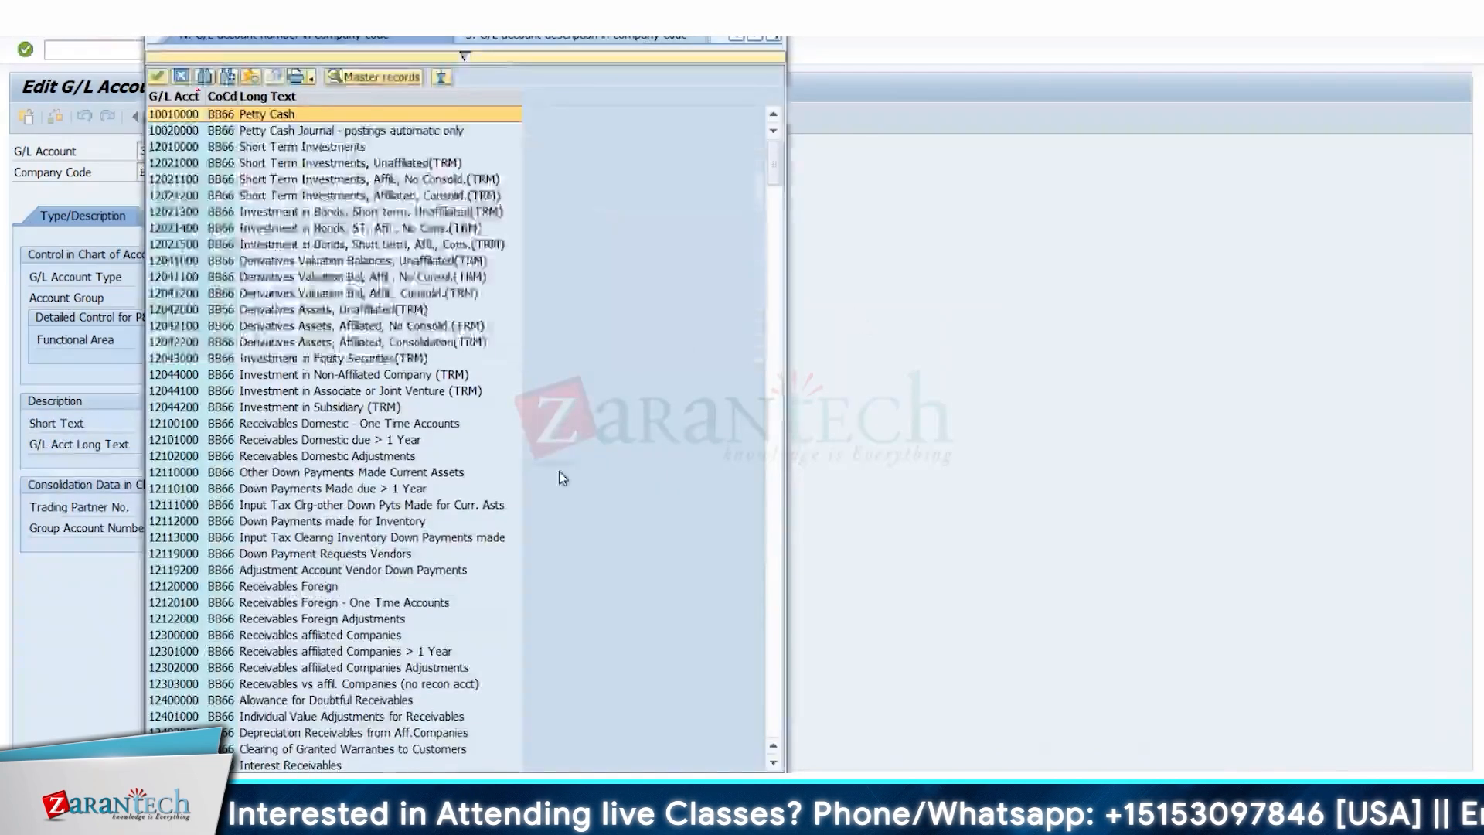
Look through the list of G/L accounts in company code BB66 and close it without choosing an account
scroll(559, 471, "down", 15)
scroll(555, 596, "down", 20)
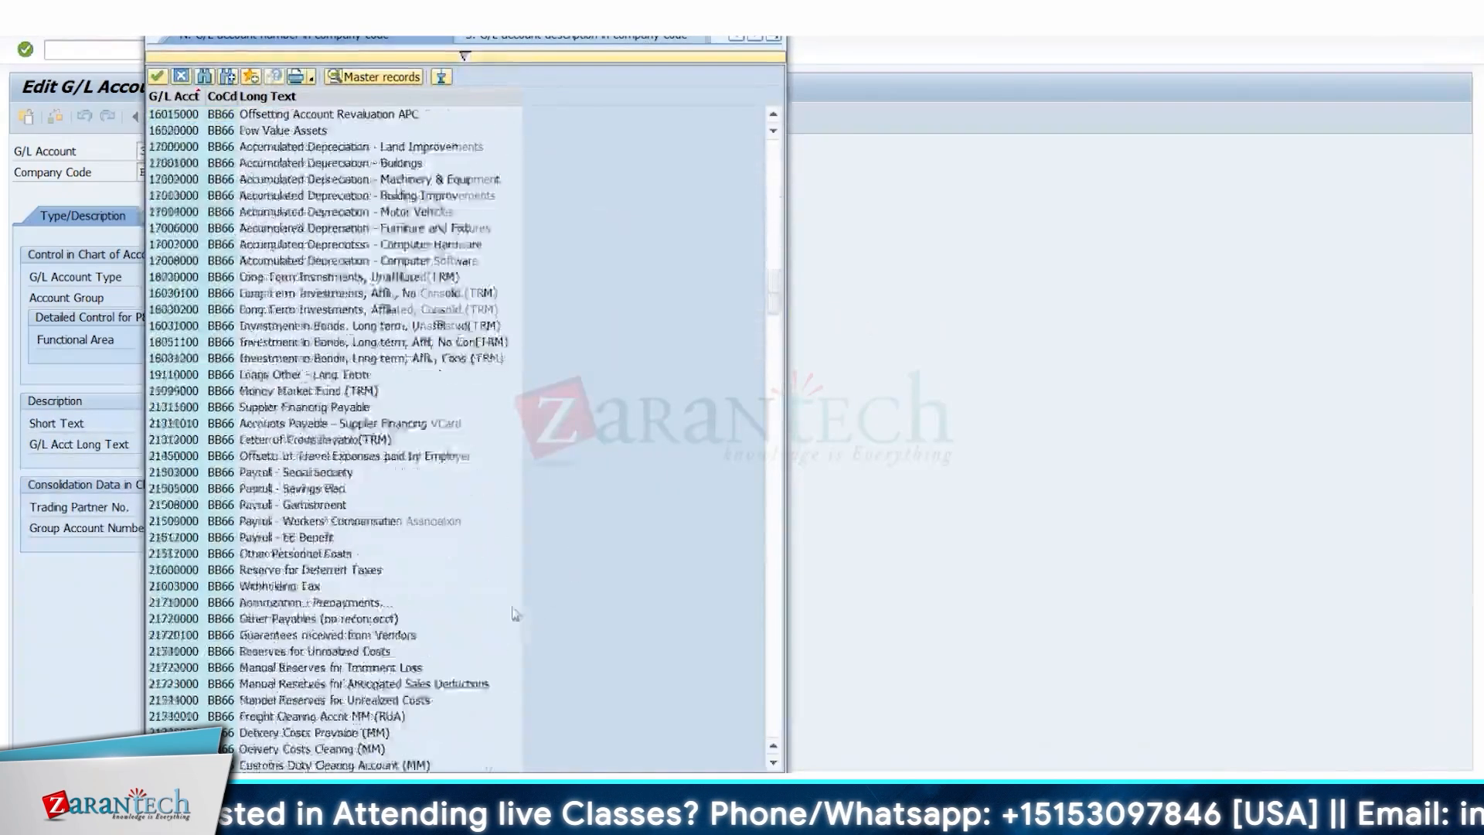
scroll(505, 631, "down", 20)
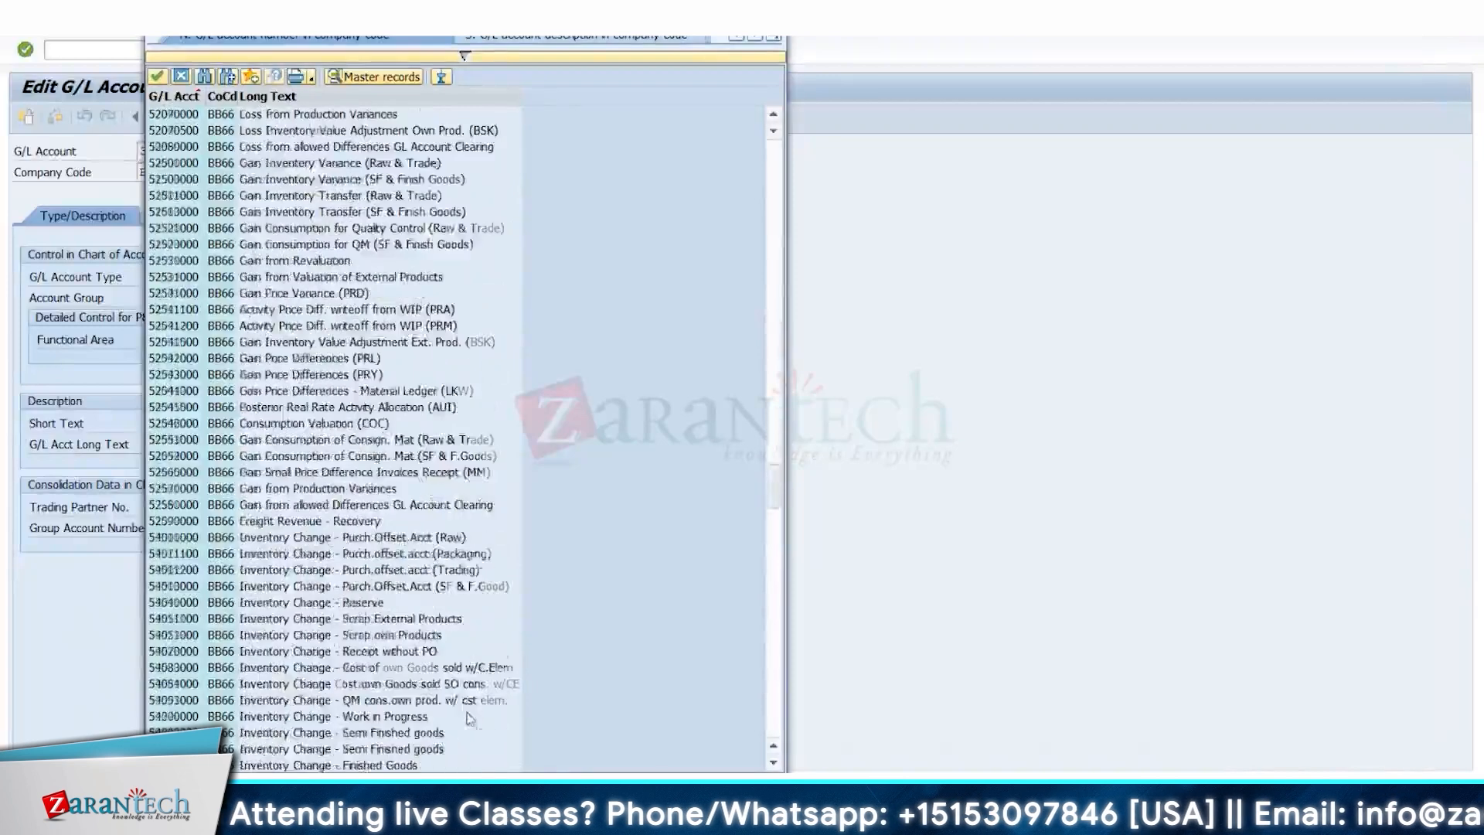
scroll(464, 741, "down", 20)
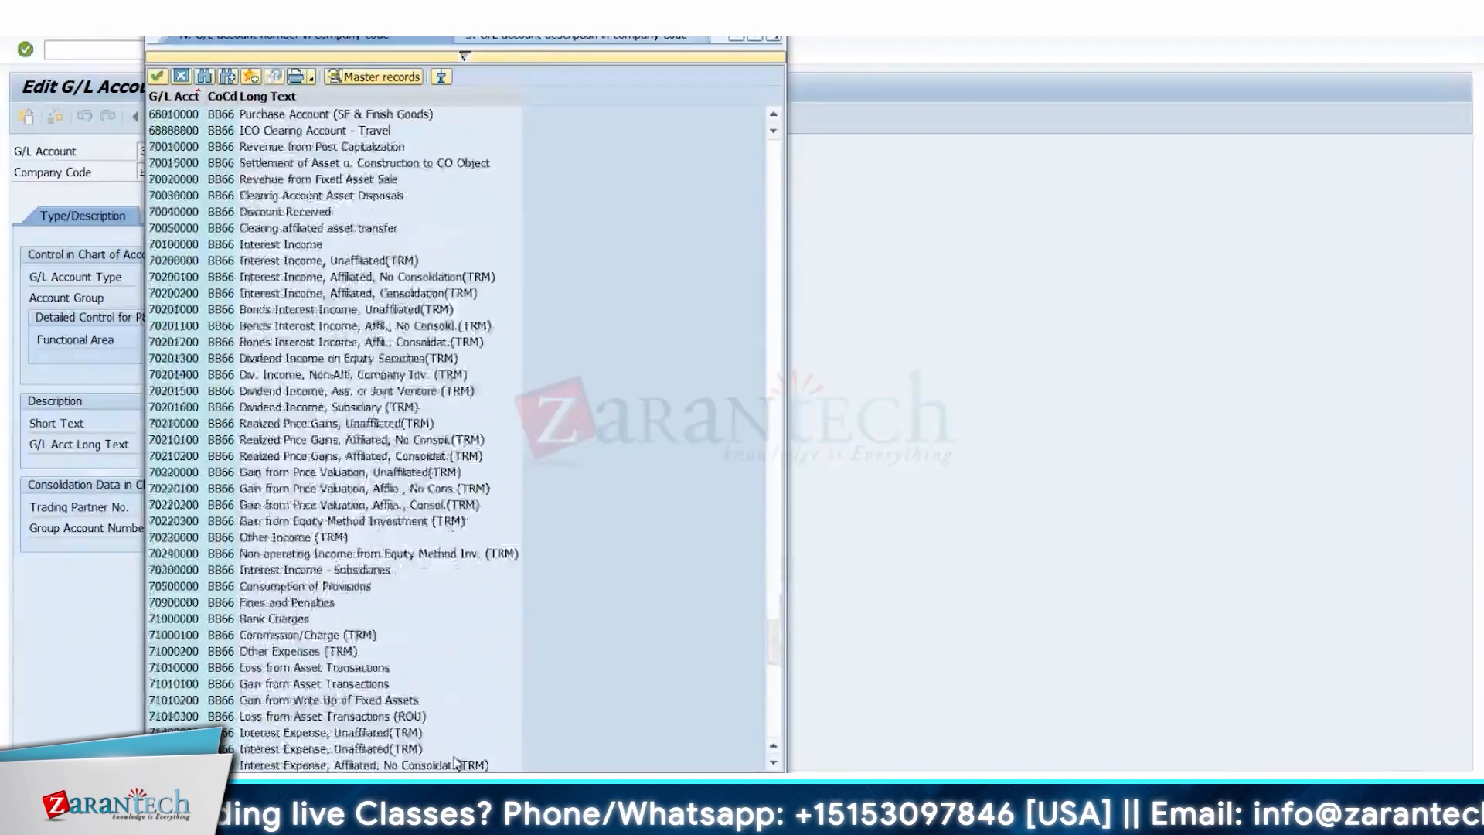
left_click(181, 77)
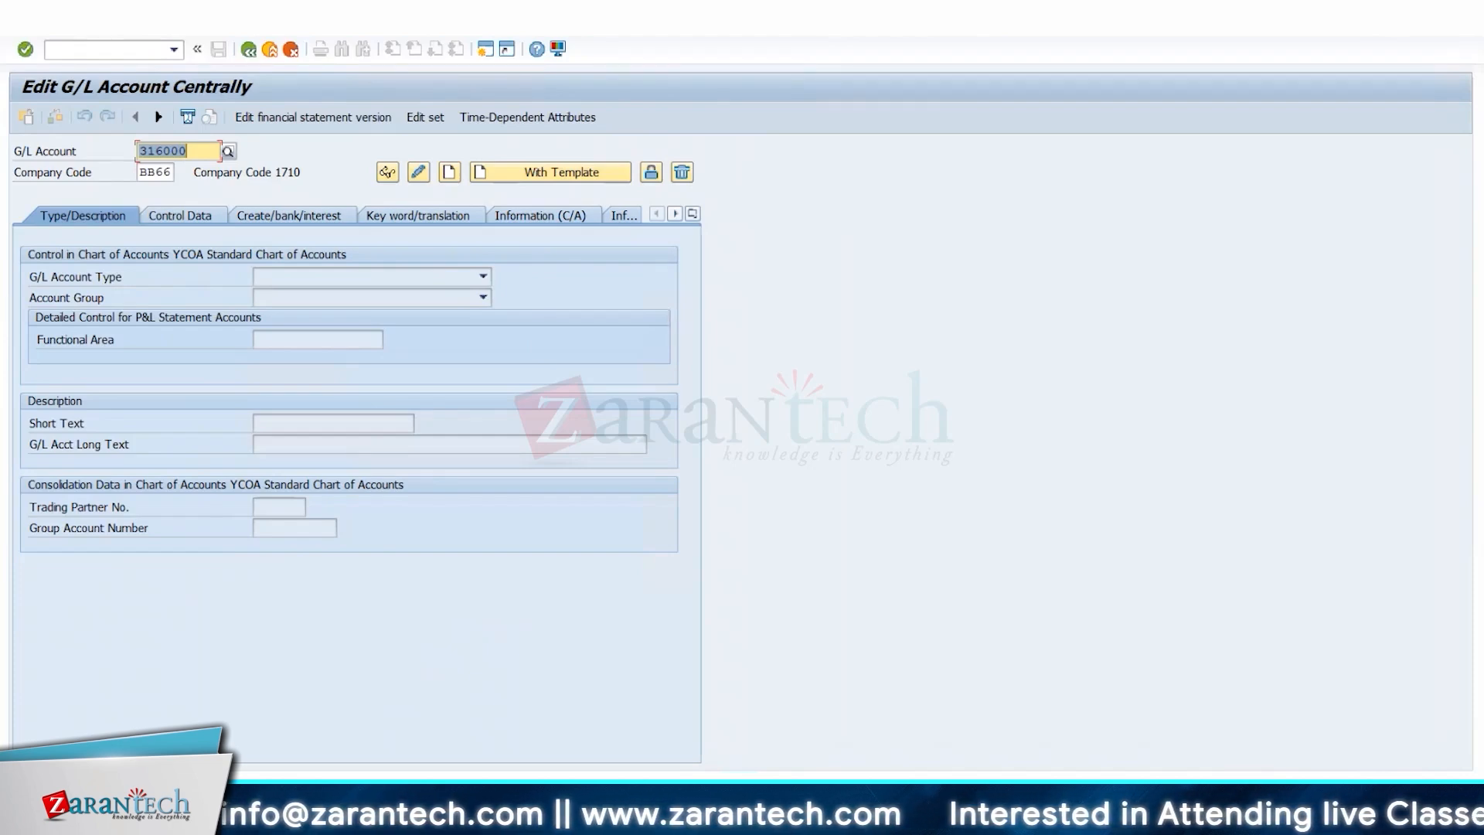
Switch to the Display IMG session and collapse the Ledgers and Financial Accounting nodes
left_click(266, 795)
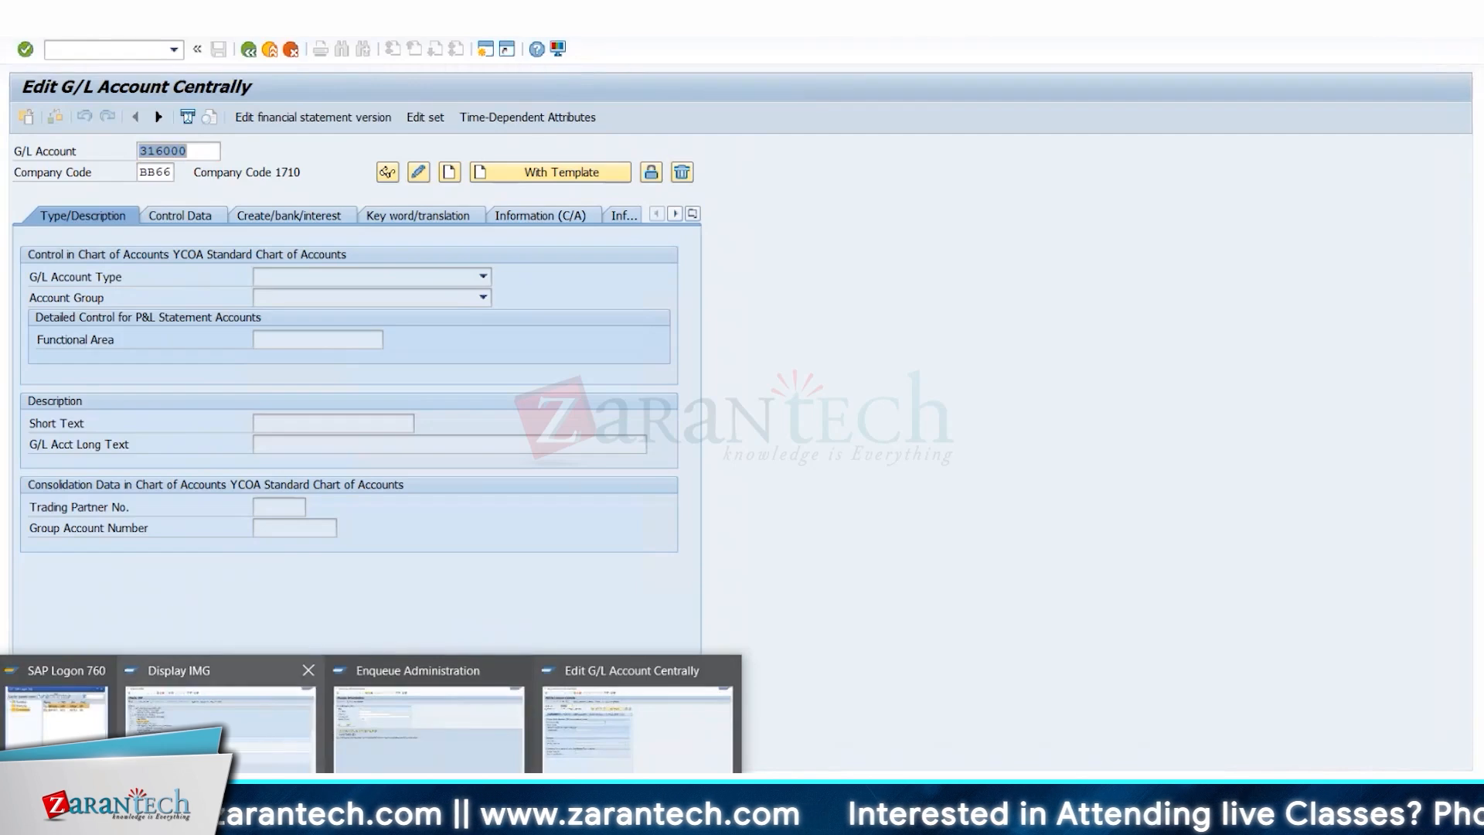
left_click(220, 719)
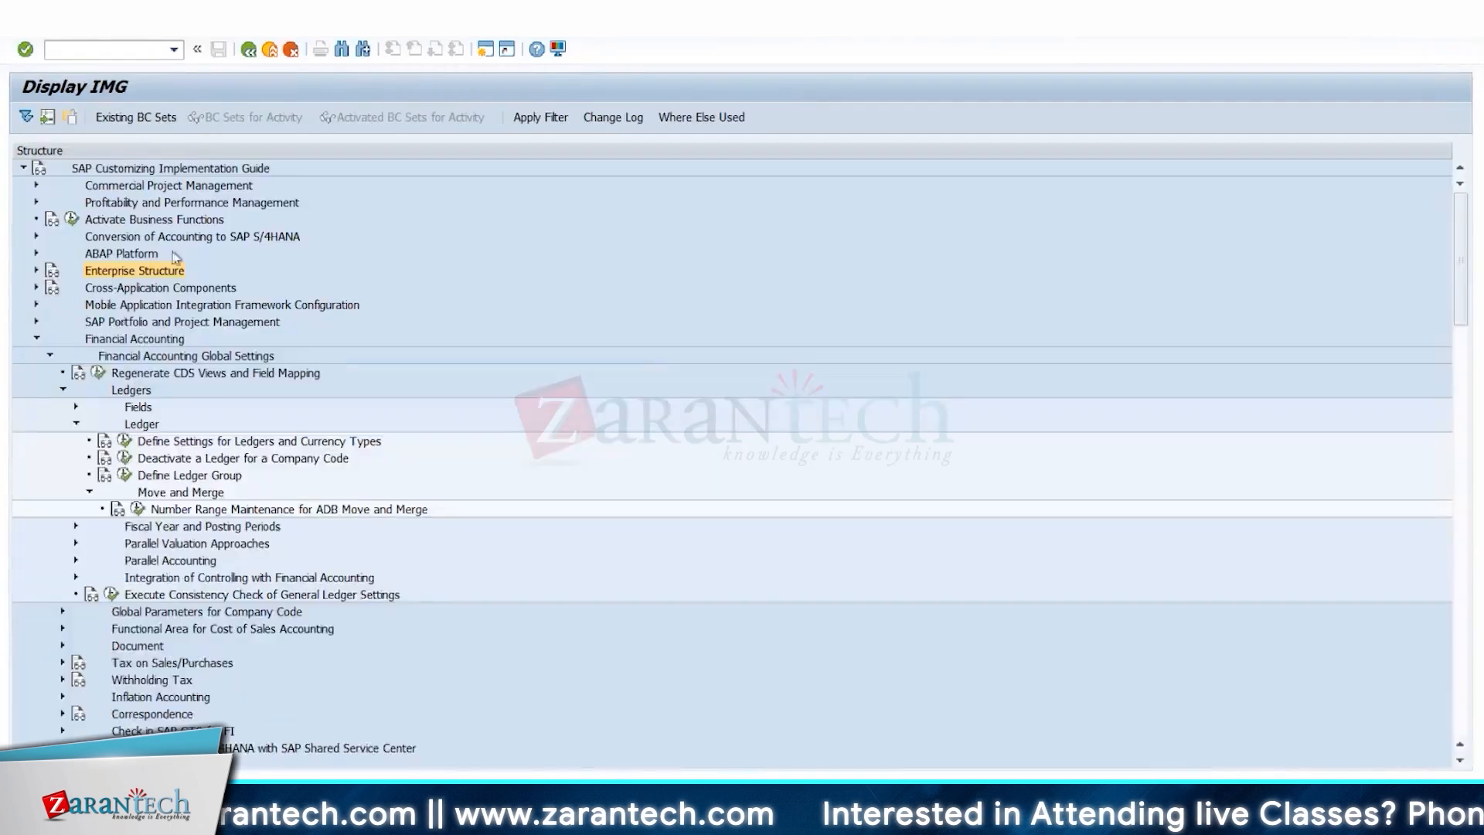
left_click(62, 392)
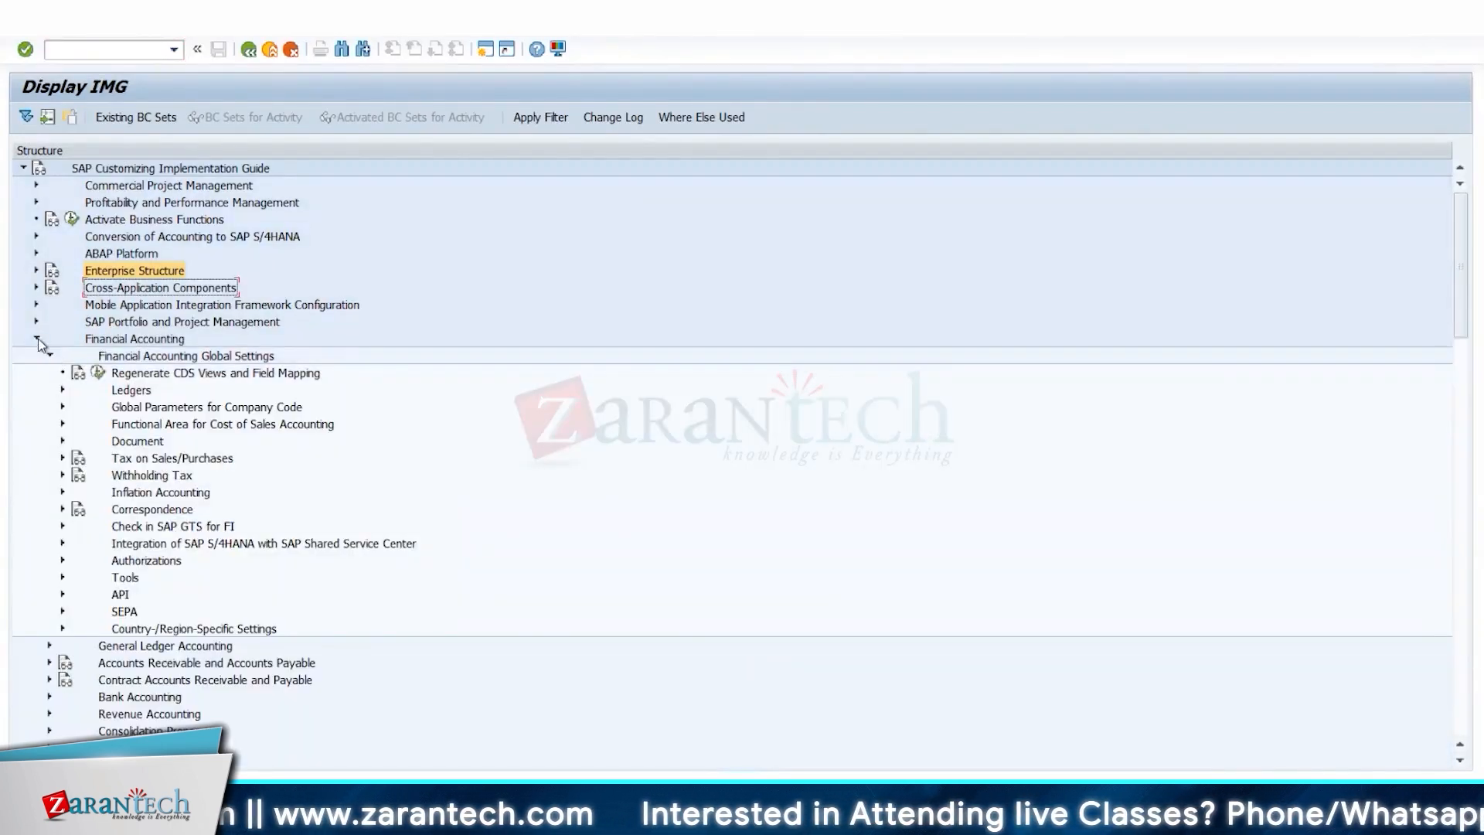
left_click(37, 339)
Display the master data of consolidation chart of accounts Y1 from the Group Reporting master data activities, and return to its initial screen
scroll(108, 553, "down", 4)
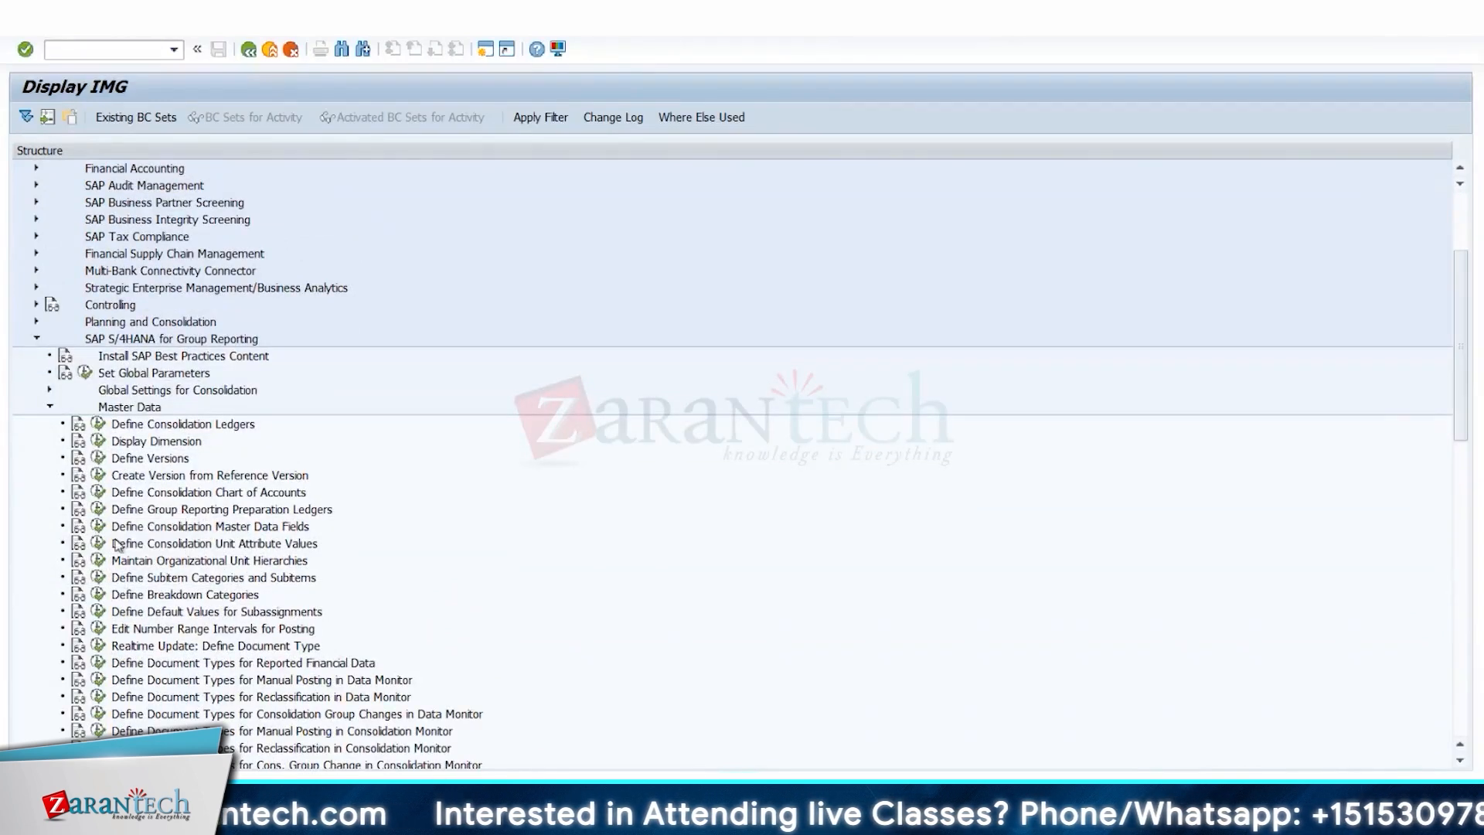
left_click(98, 492)
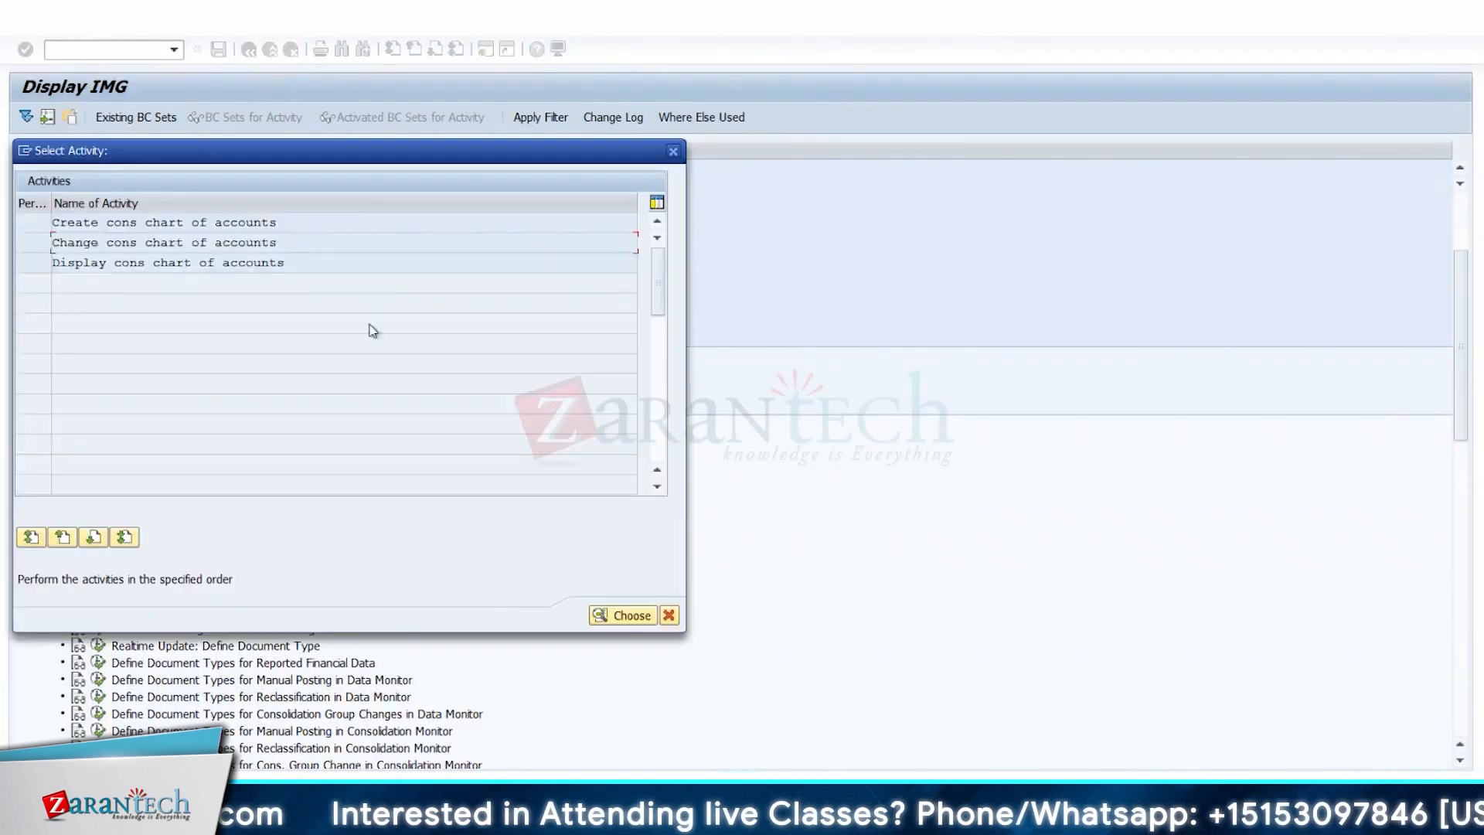
double_click(237, 263)
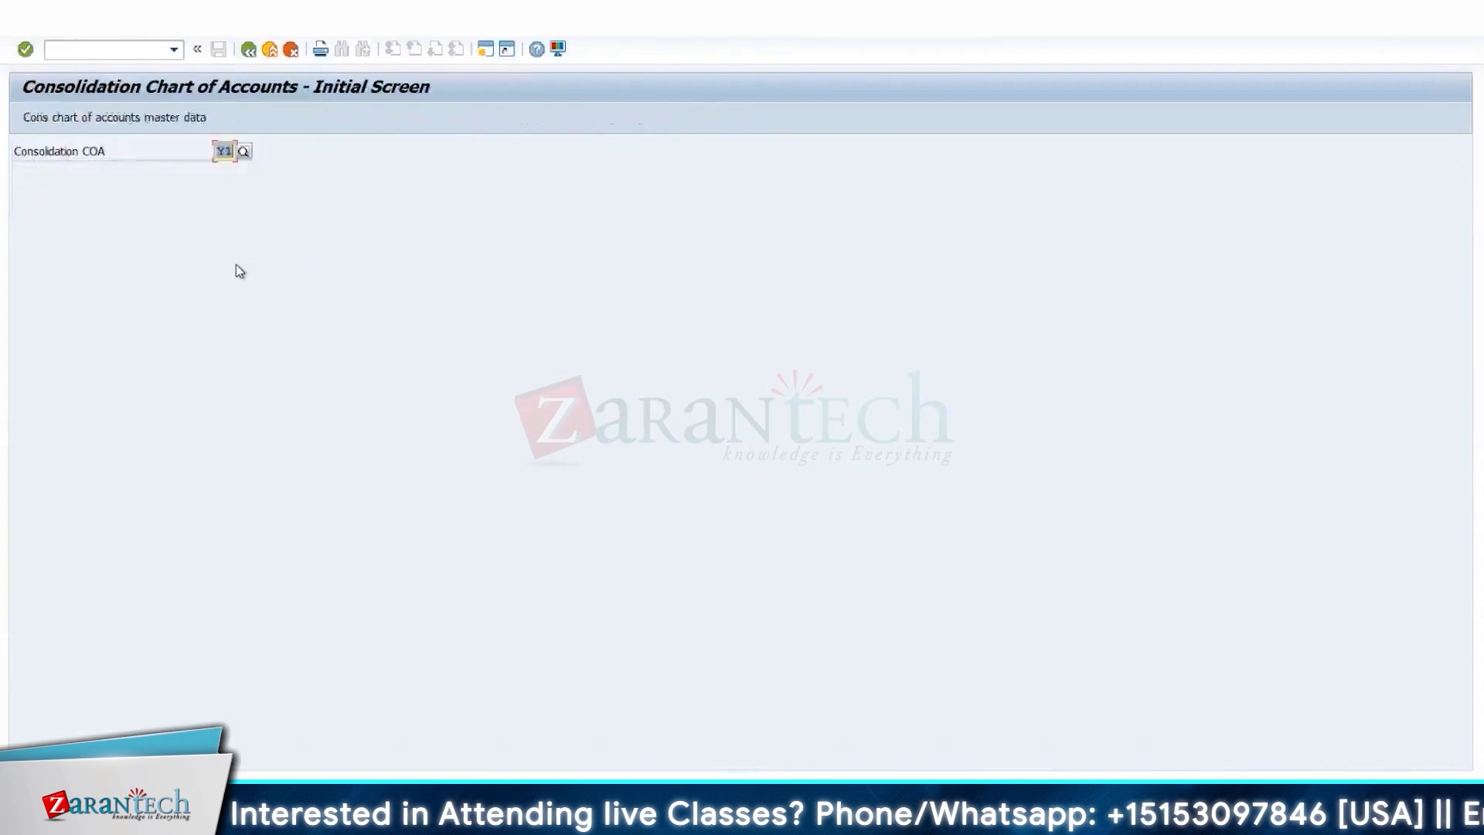
left_click(92, 118)
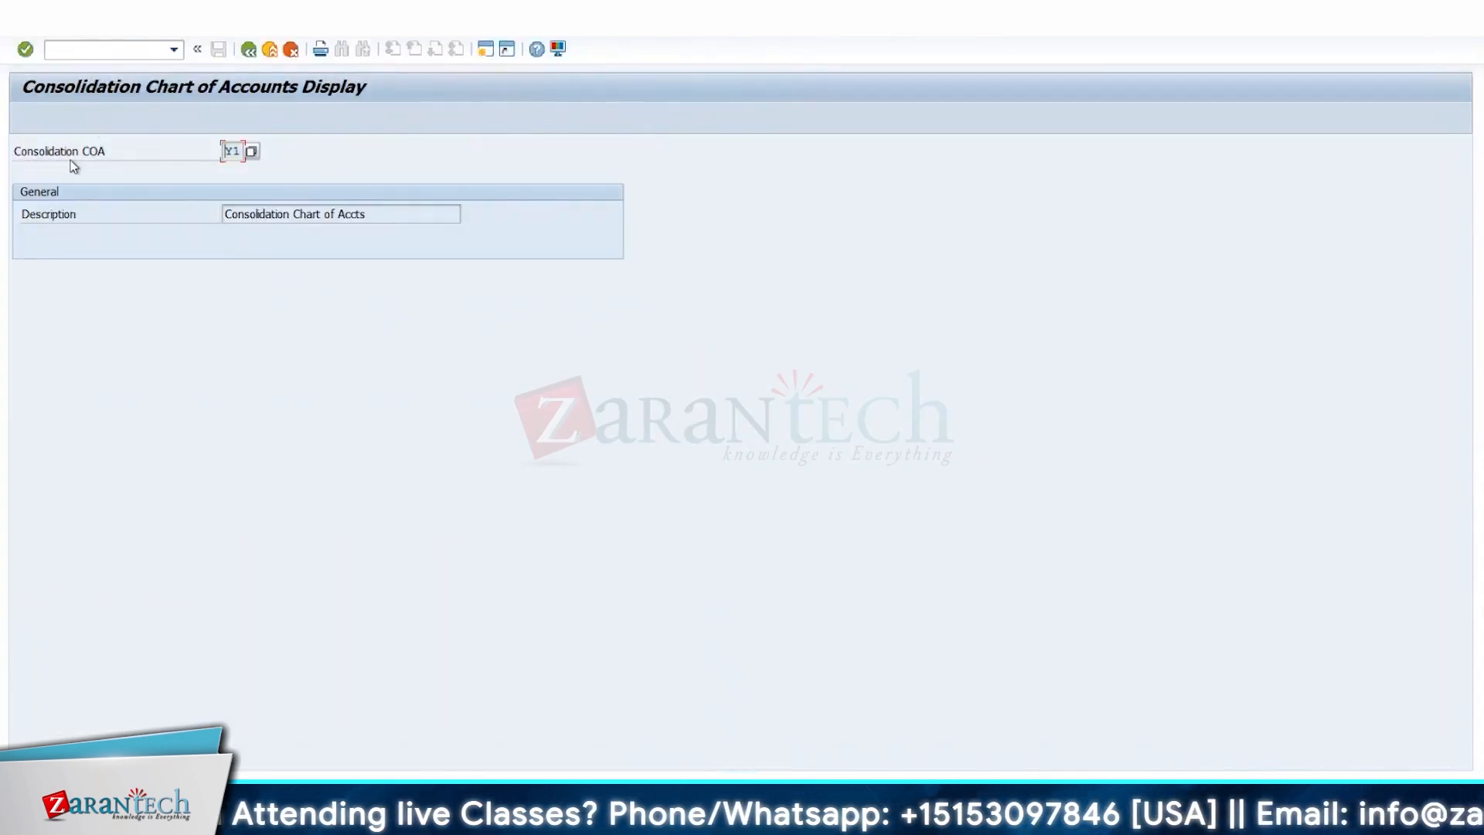
left_click(247, 51)
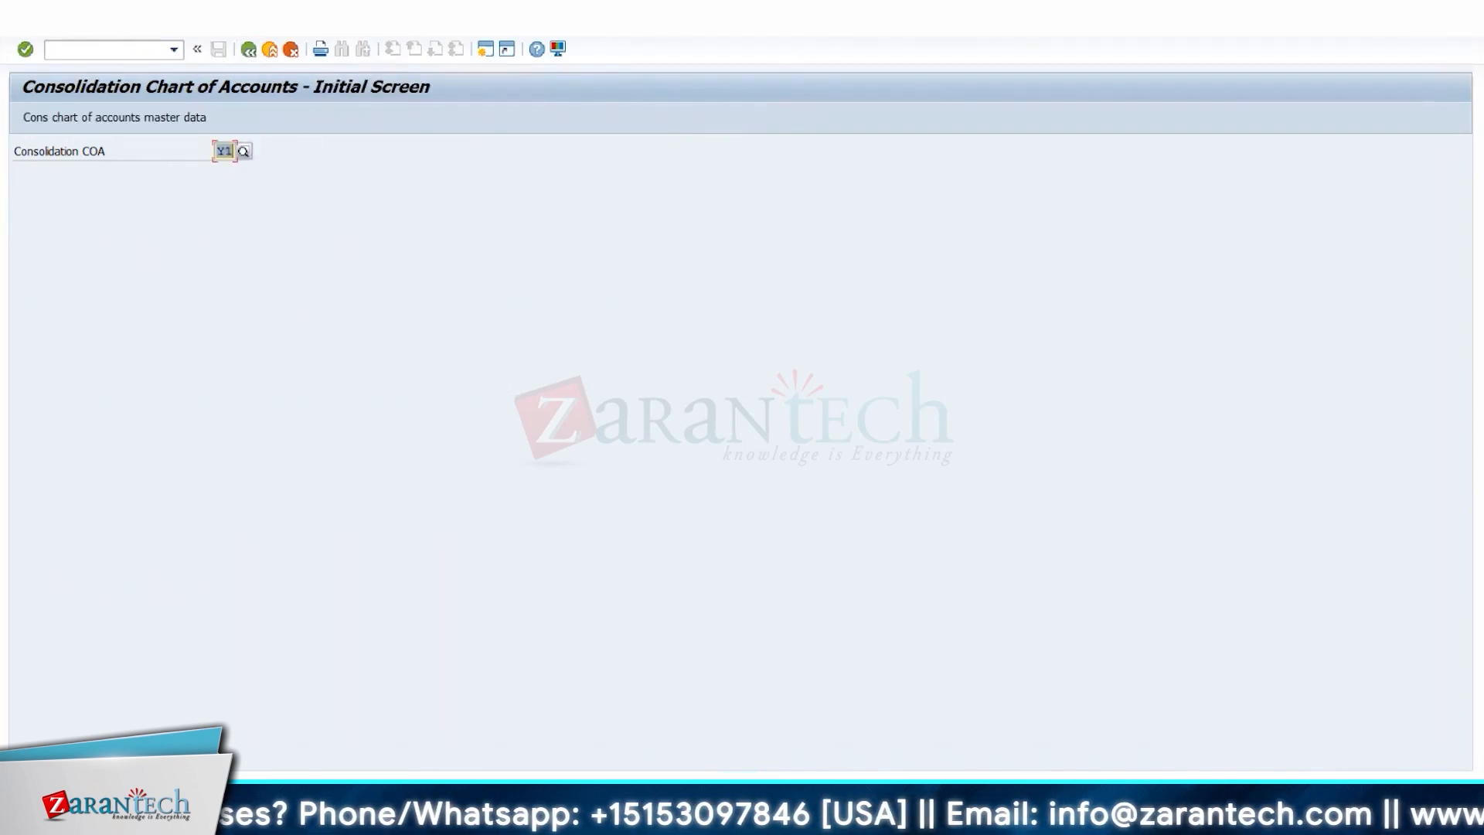
Switch to the SAP Fiori logon page, open the S4Hana logon for reference, and log on to the launchpad with the user name and password
left_click(309, 819)
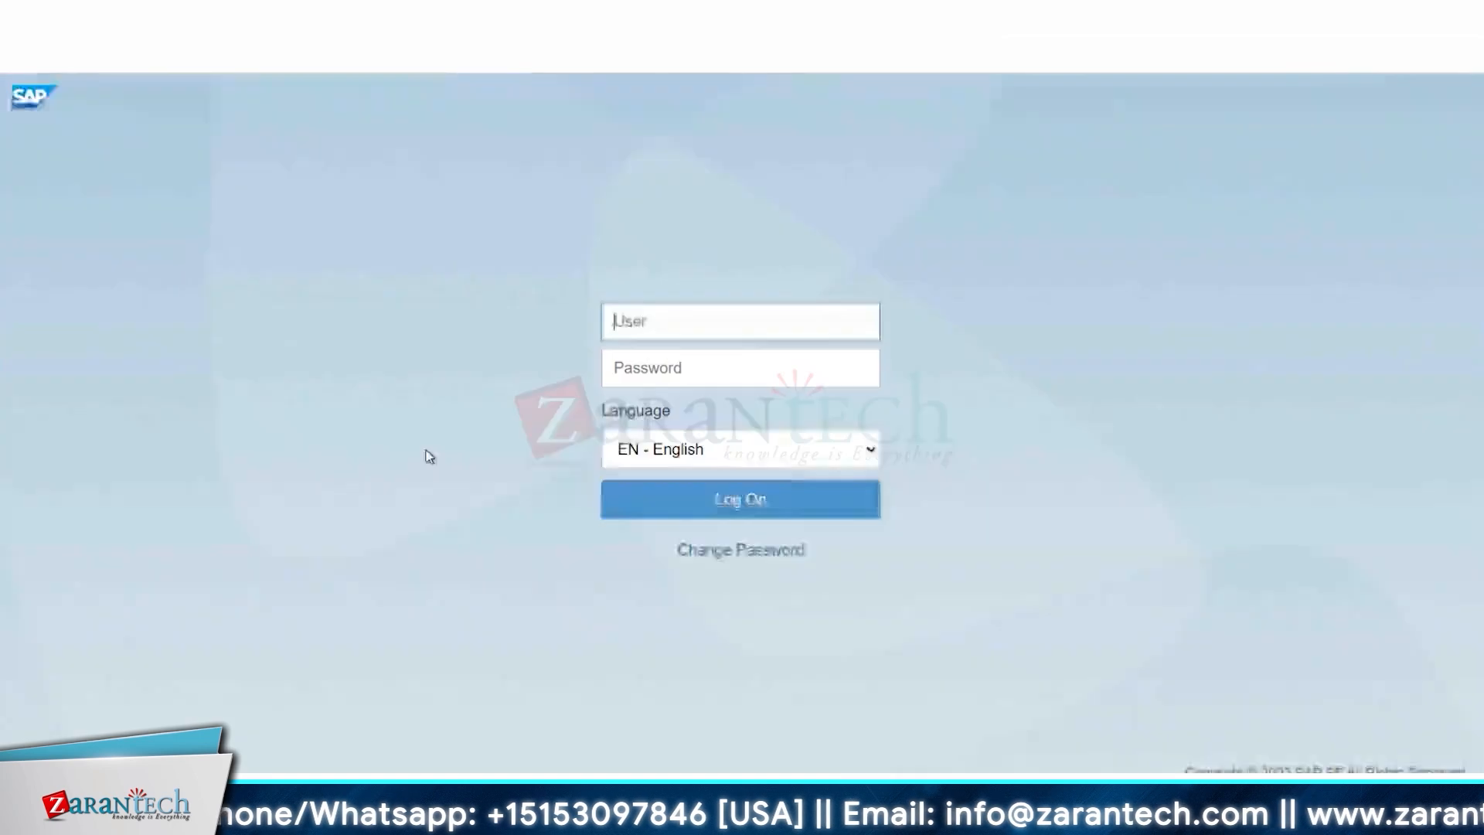
left_click(344, 819)
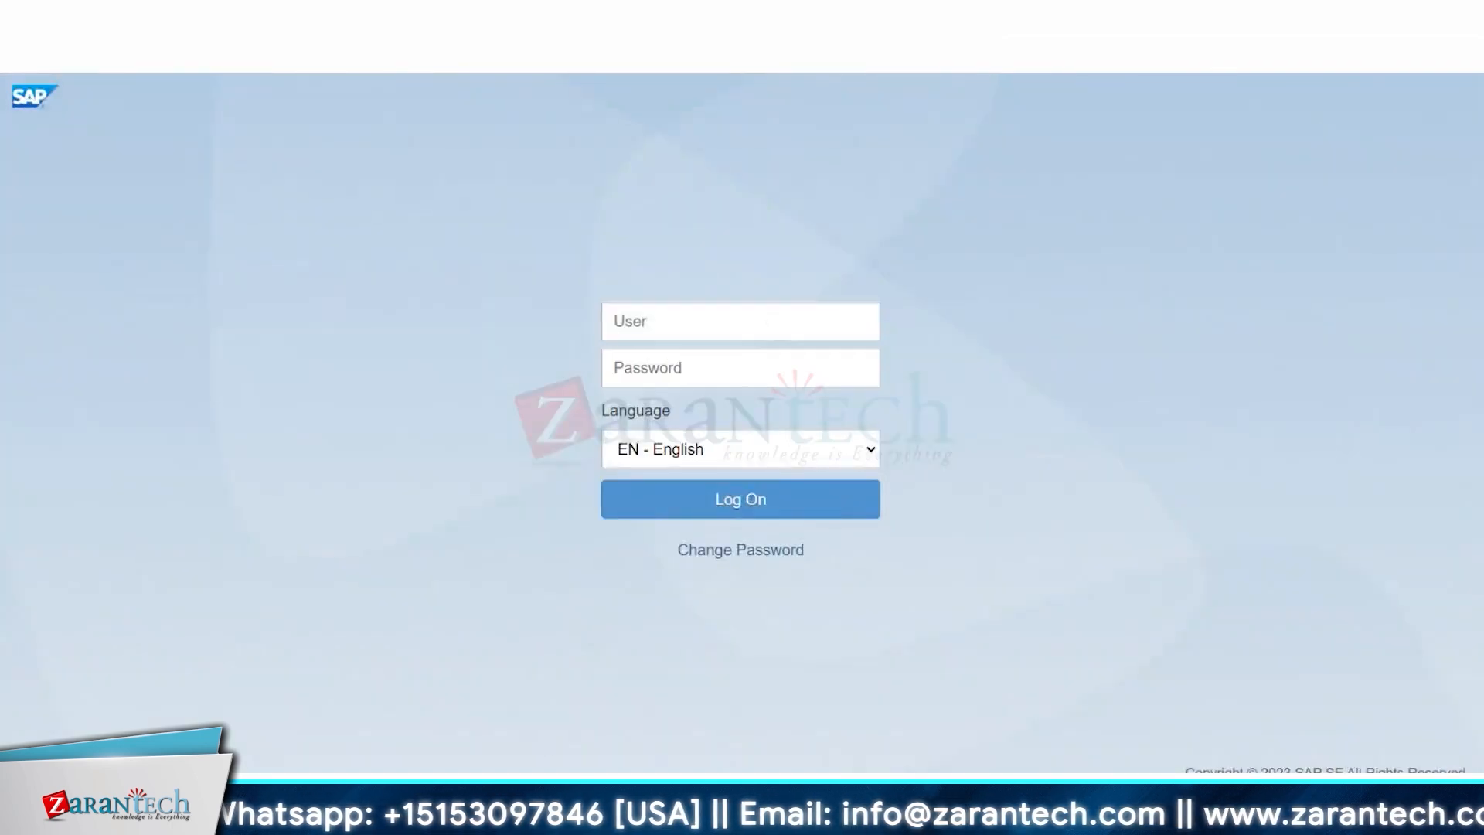
left_click(68, 700)
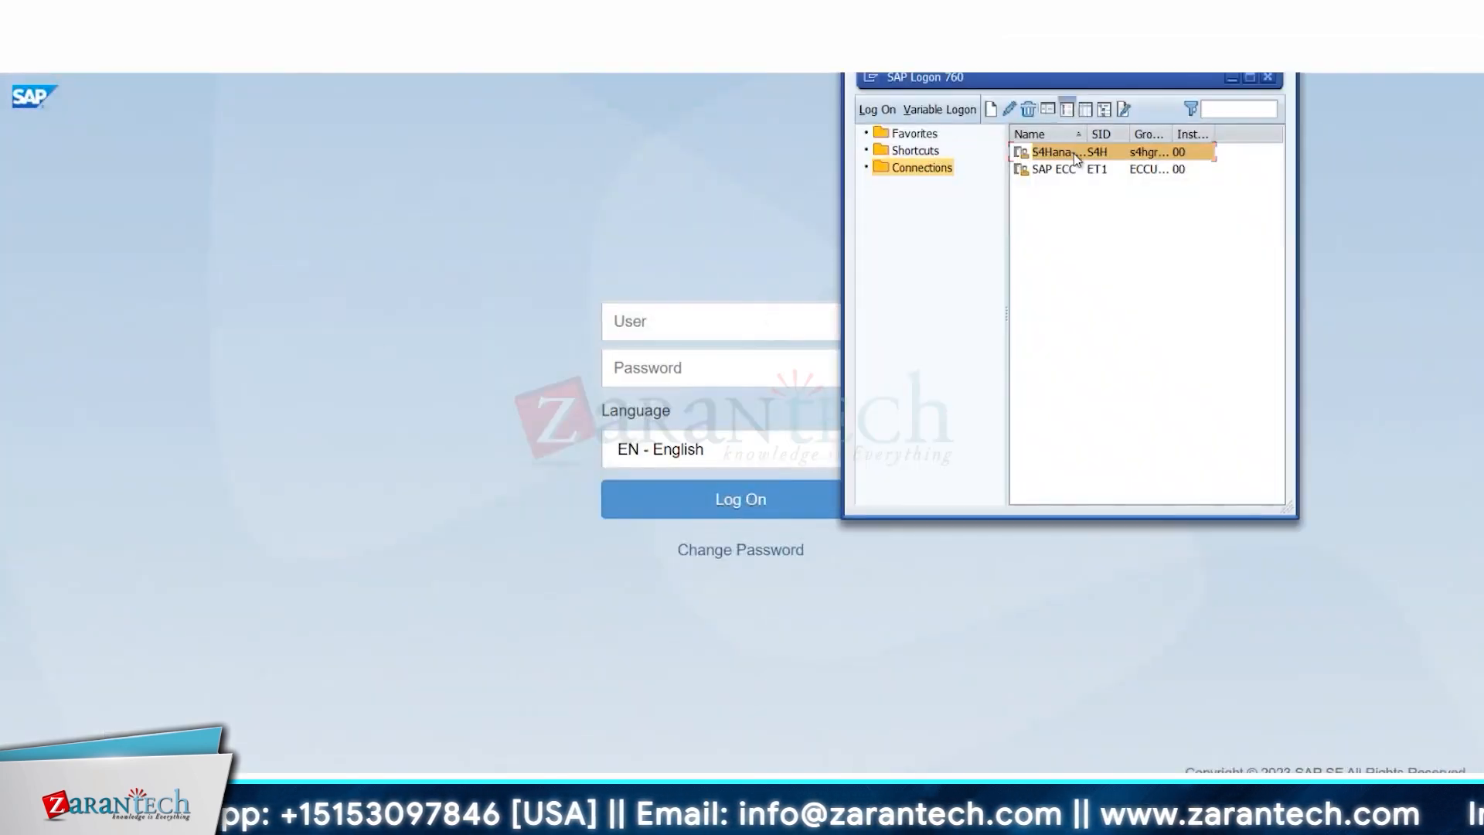
double_click(1074, 158)
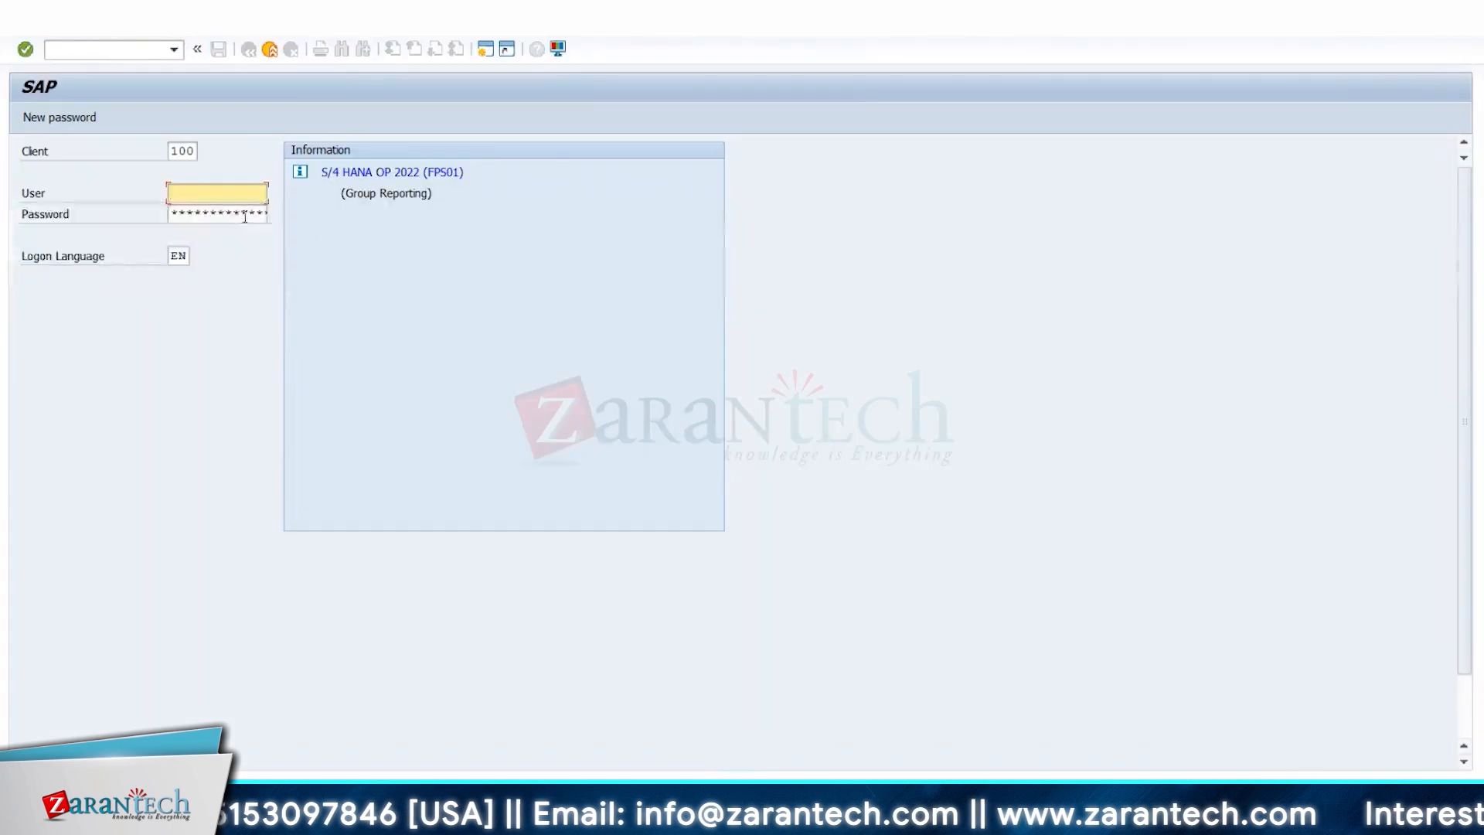
key("space")
left_click(224, 214)
key("Return")
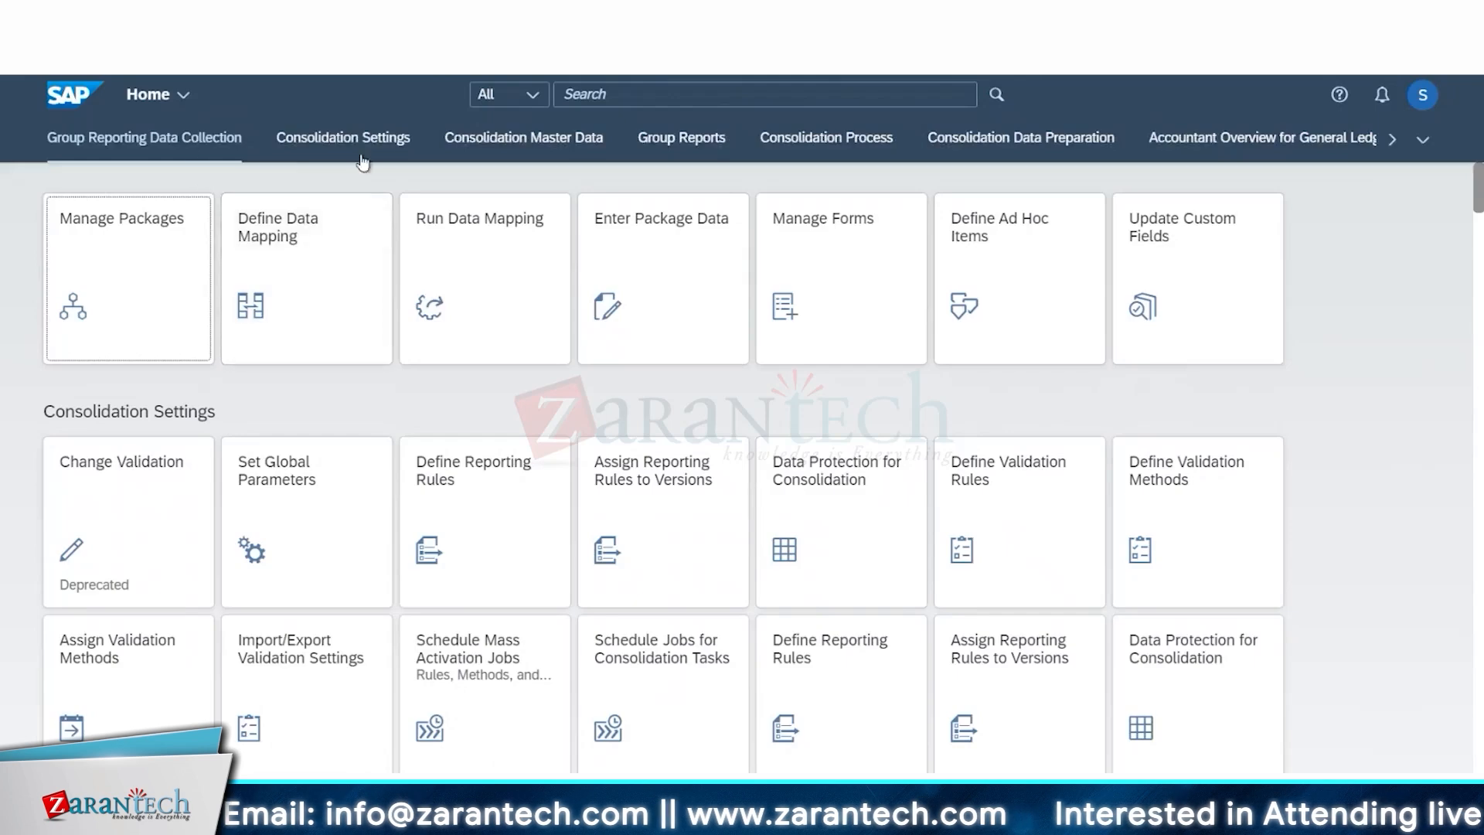
Open Define FS Items in Consolidation Master Data and start creating financial statement item 221344 in consolidation chart of accounts Y1
left_click(512, 147)
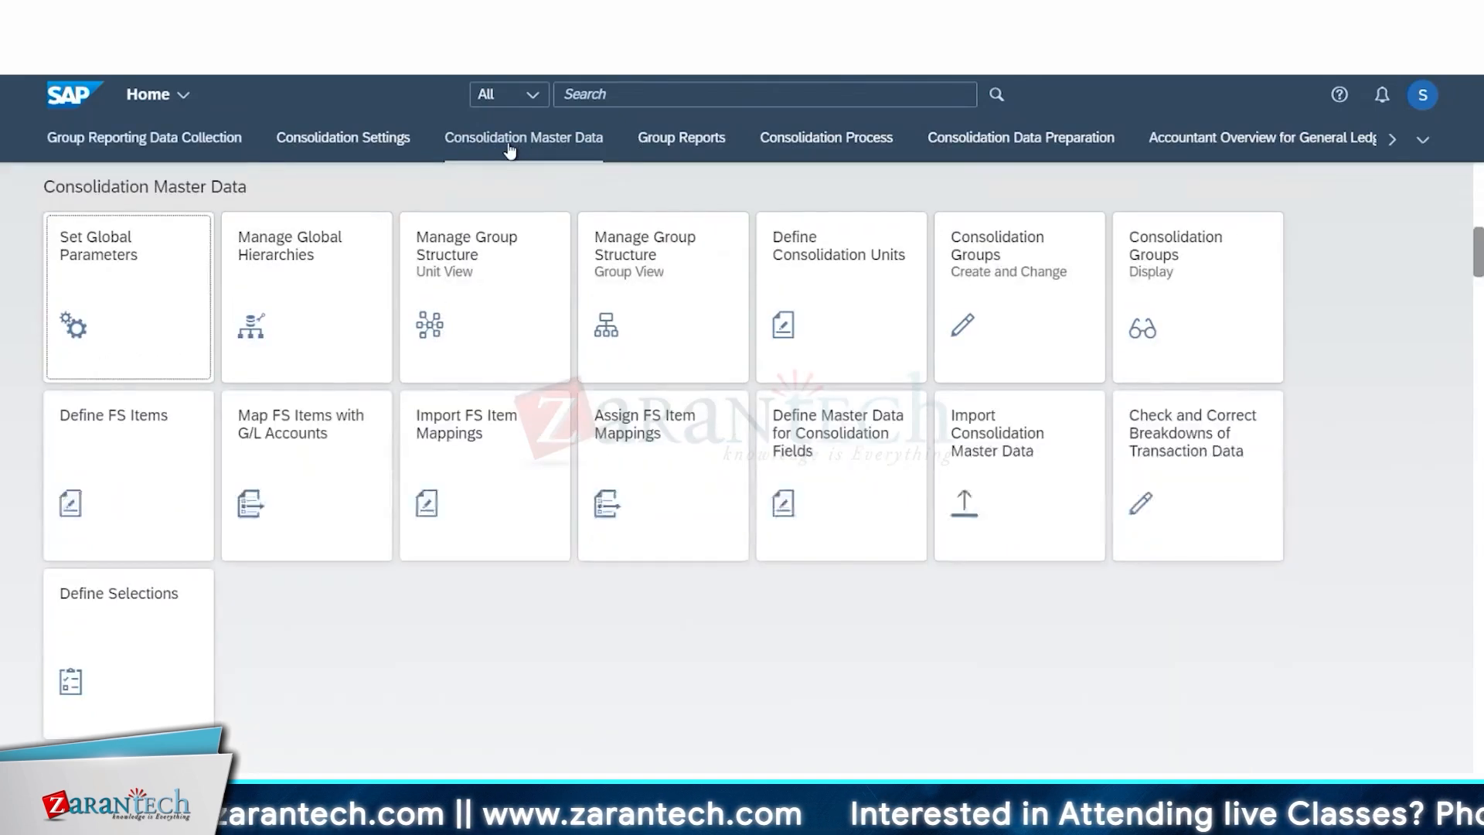
left_click(164, 444)
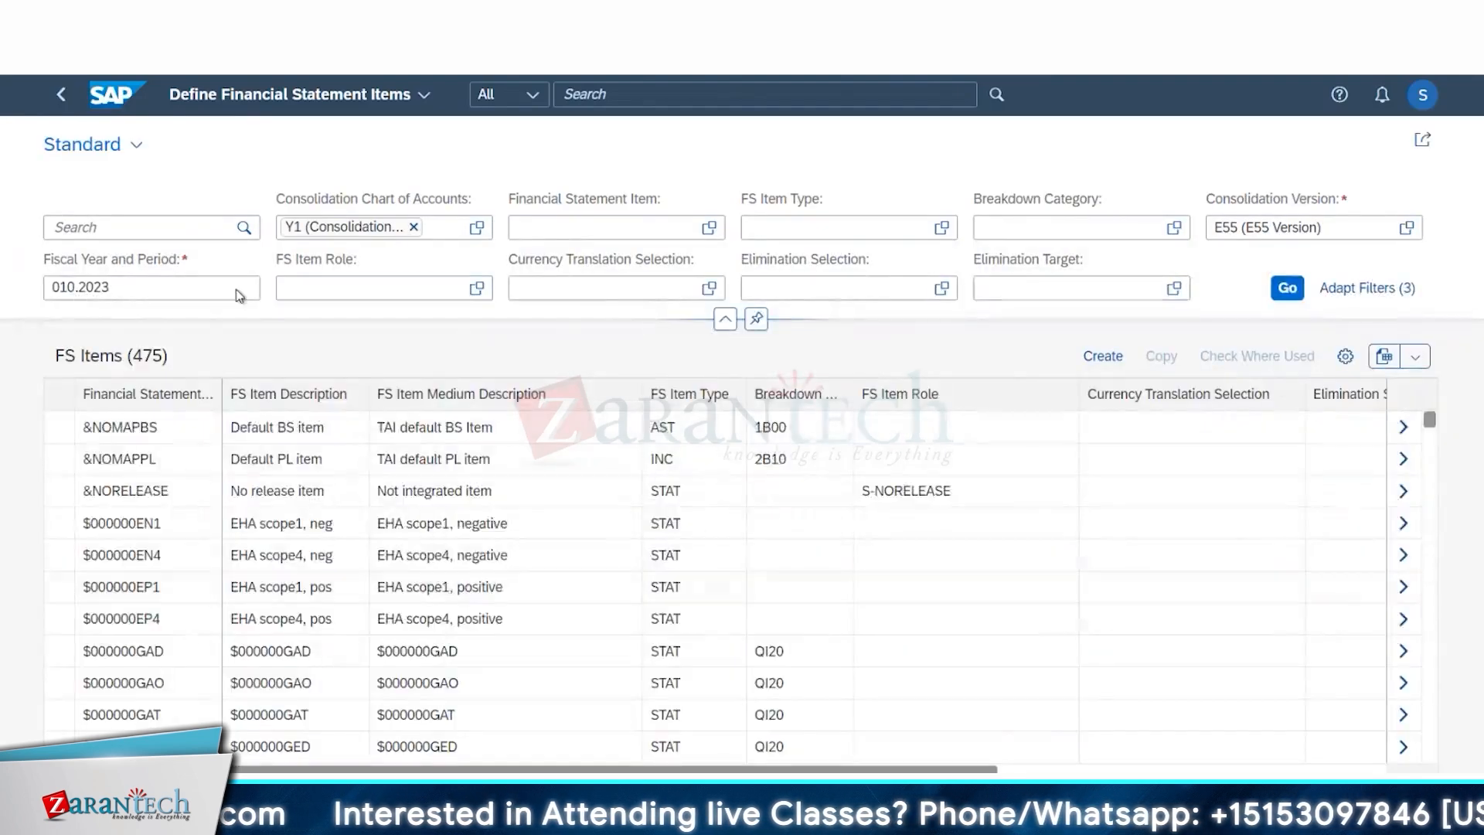
left_click(1103, 355)
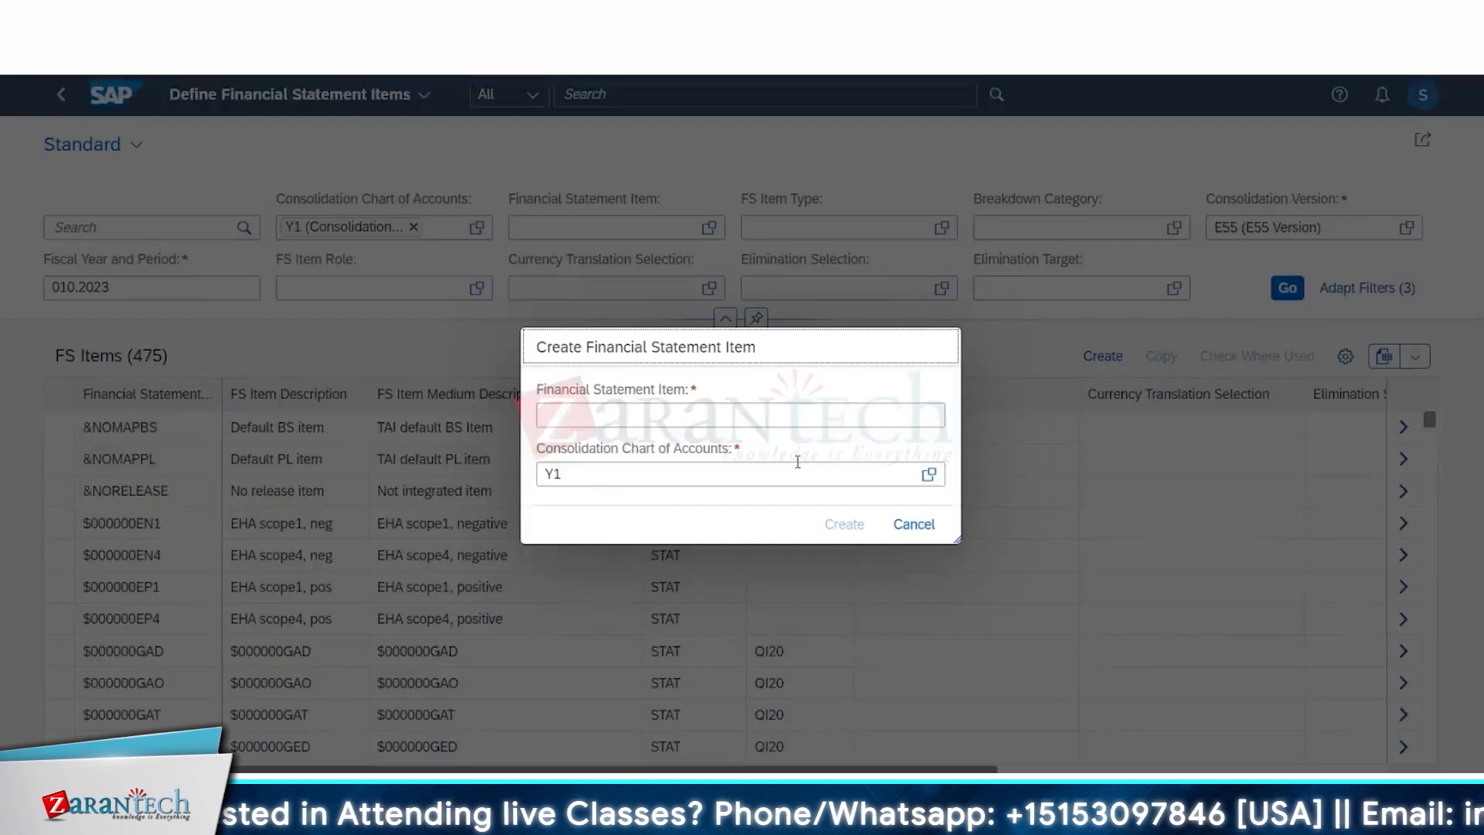
left_click(711, 415)
type("a")
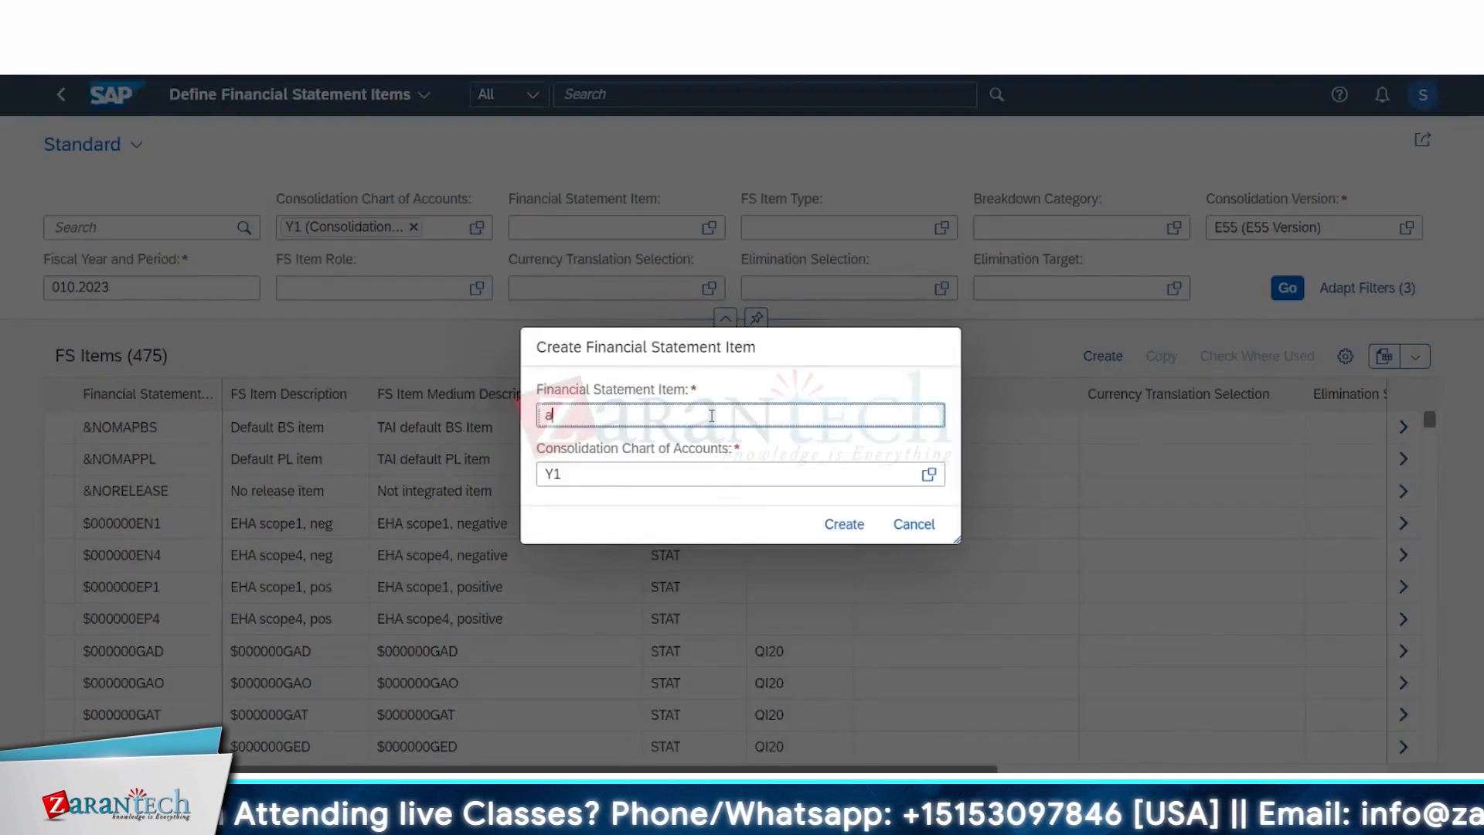
key("BackSpace")
type("221344")
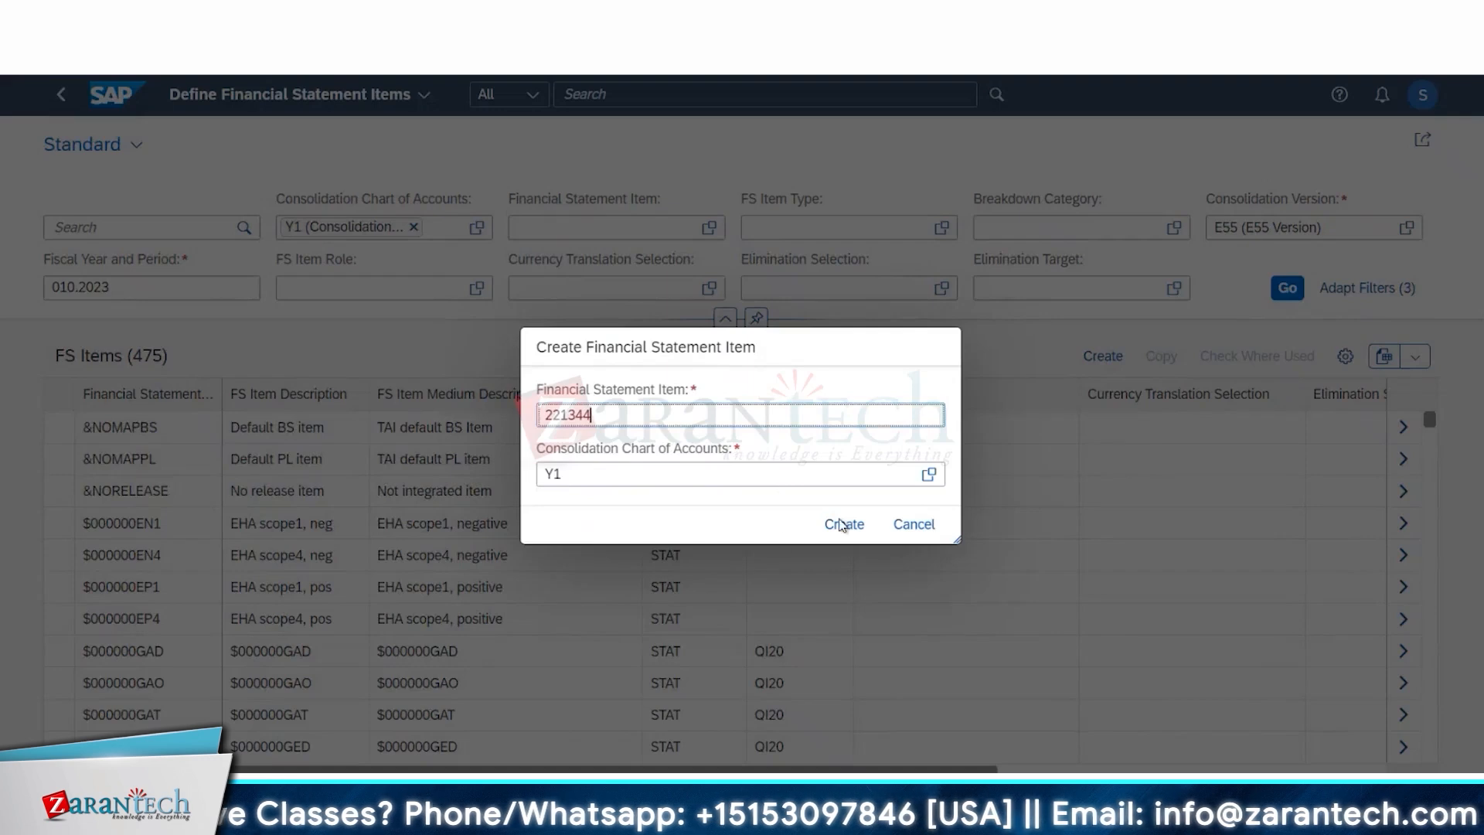
left_click(843, 525)
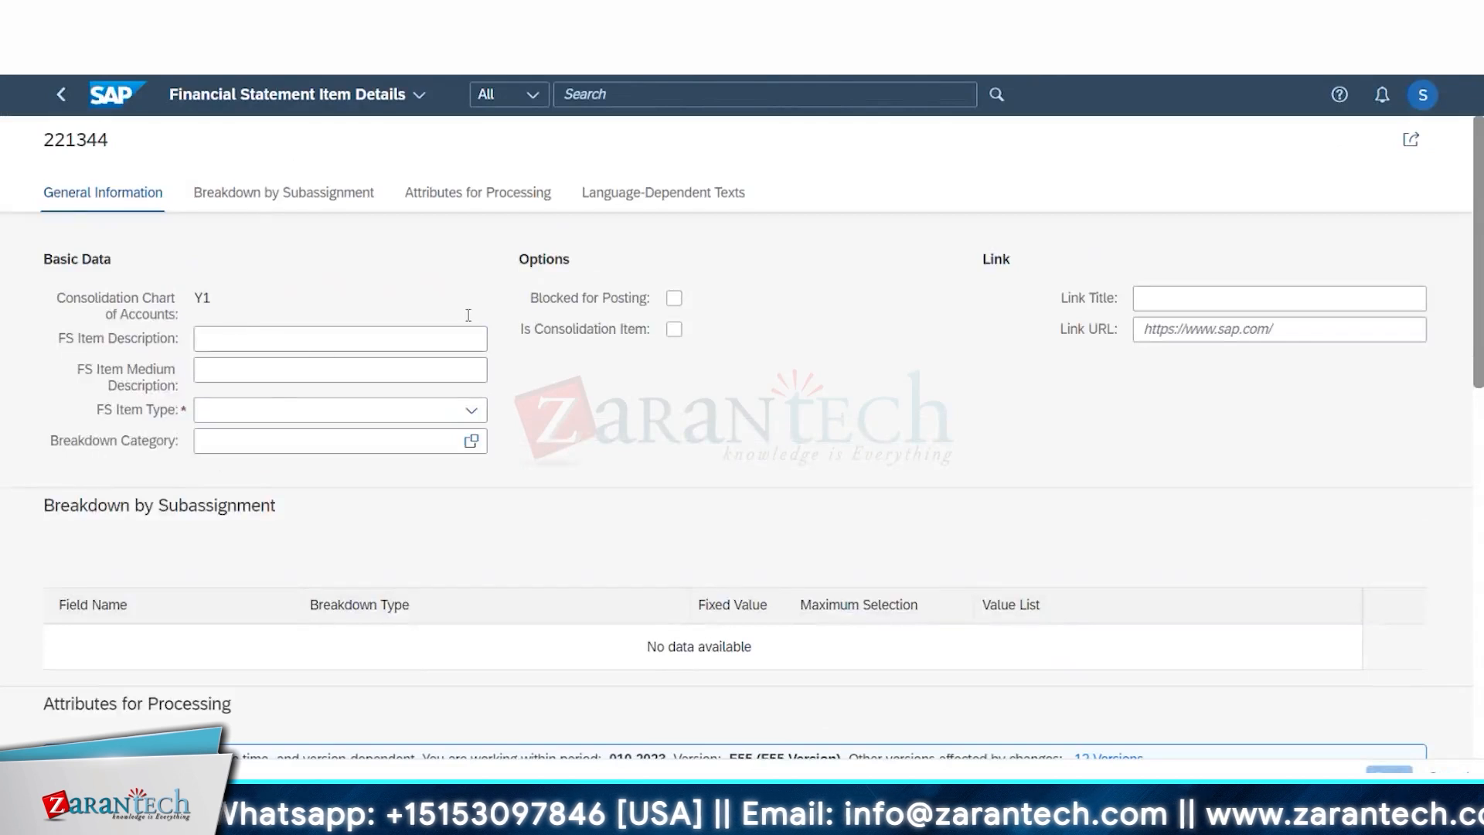
Examine the basic data fields of item 221344, including the description, the available FS item types and the breakdown category
left_click(246, 347)
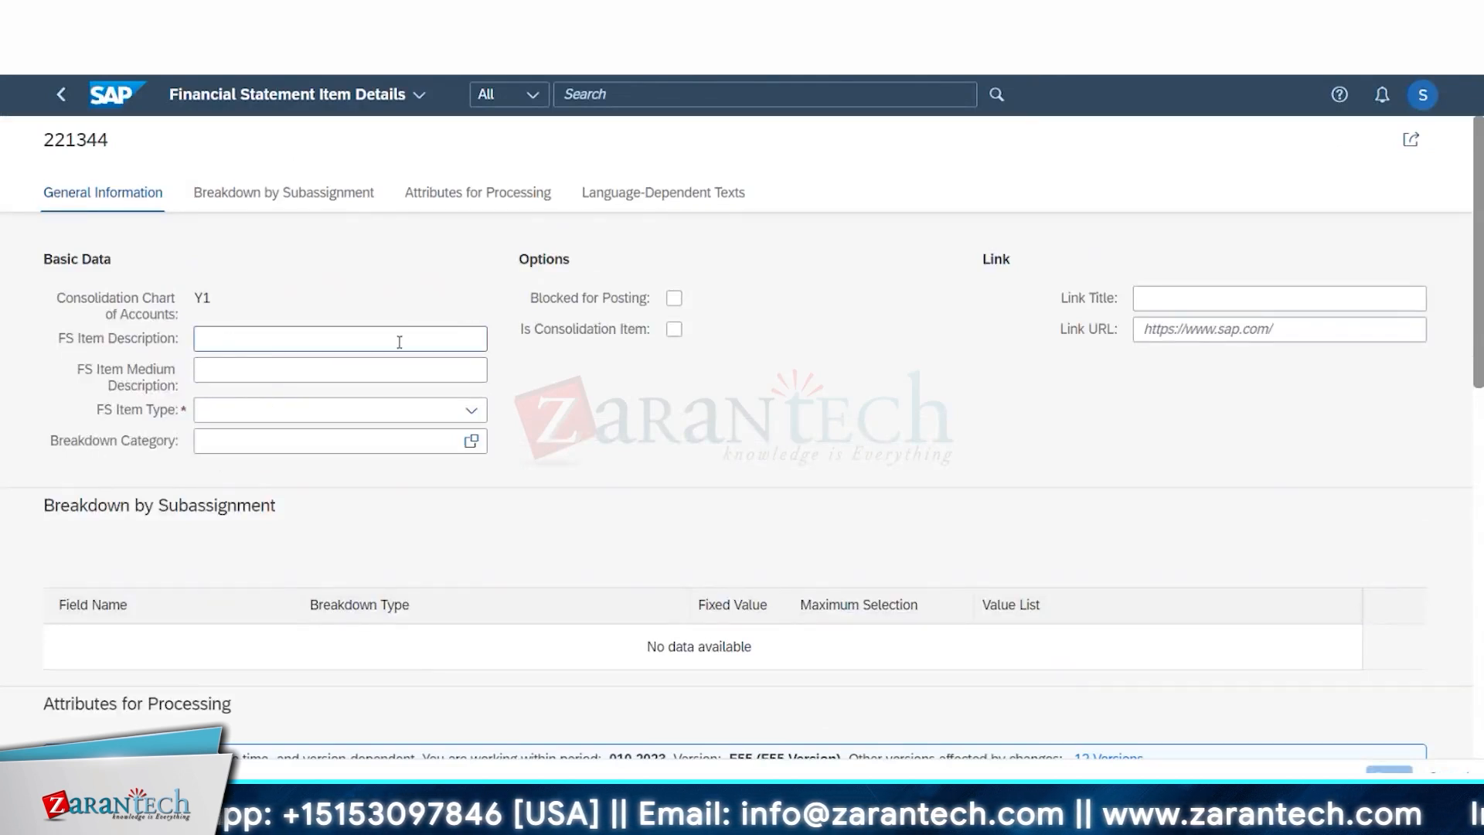
left_click(473, 411)
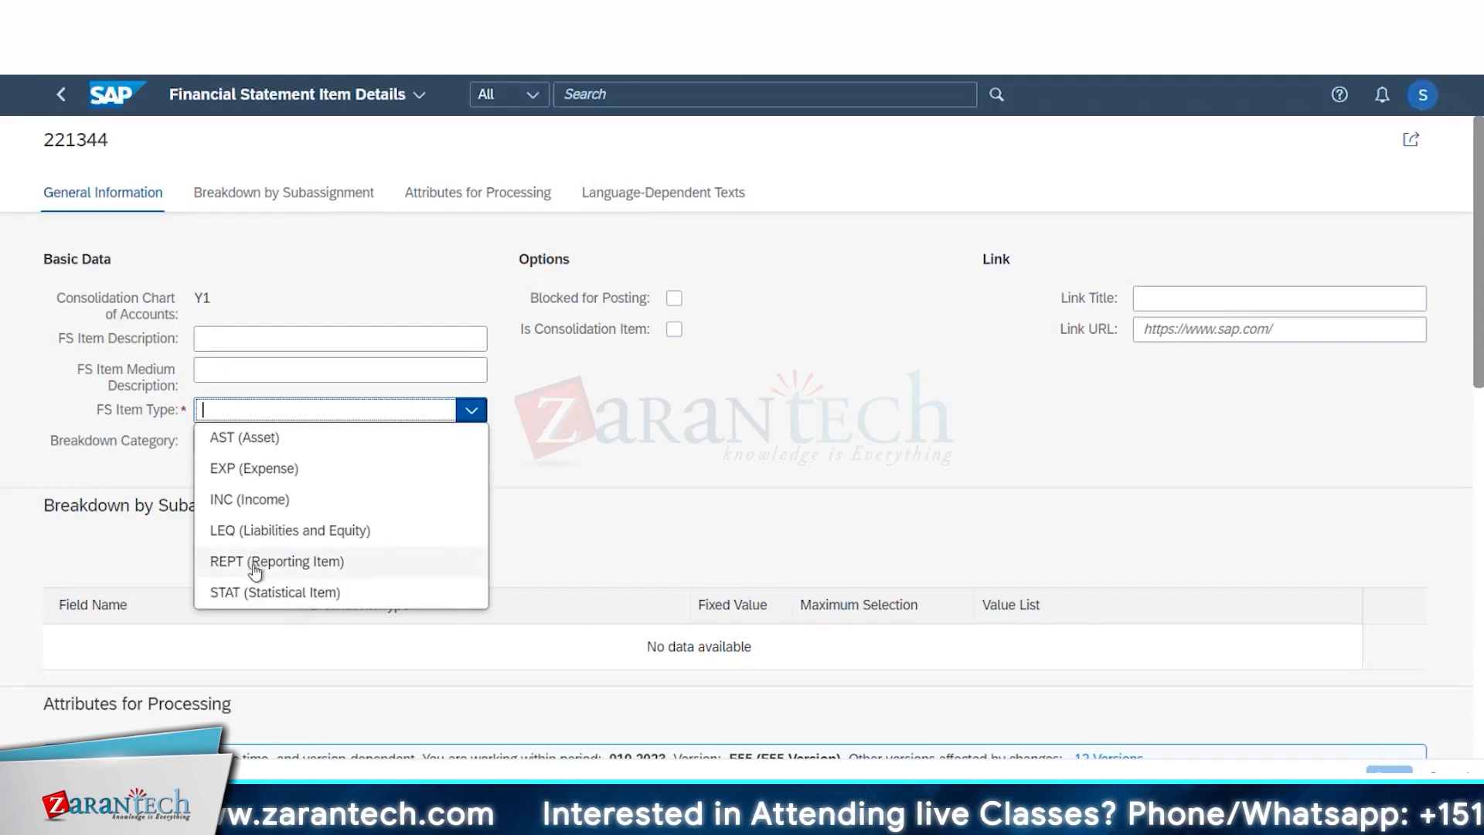
left_click(652, 382)
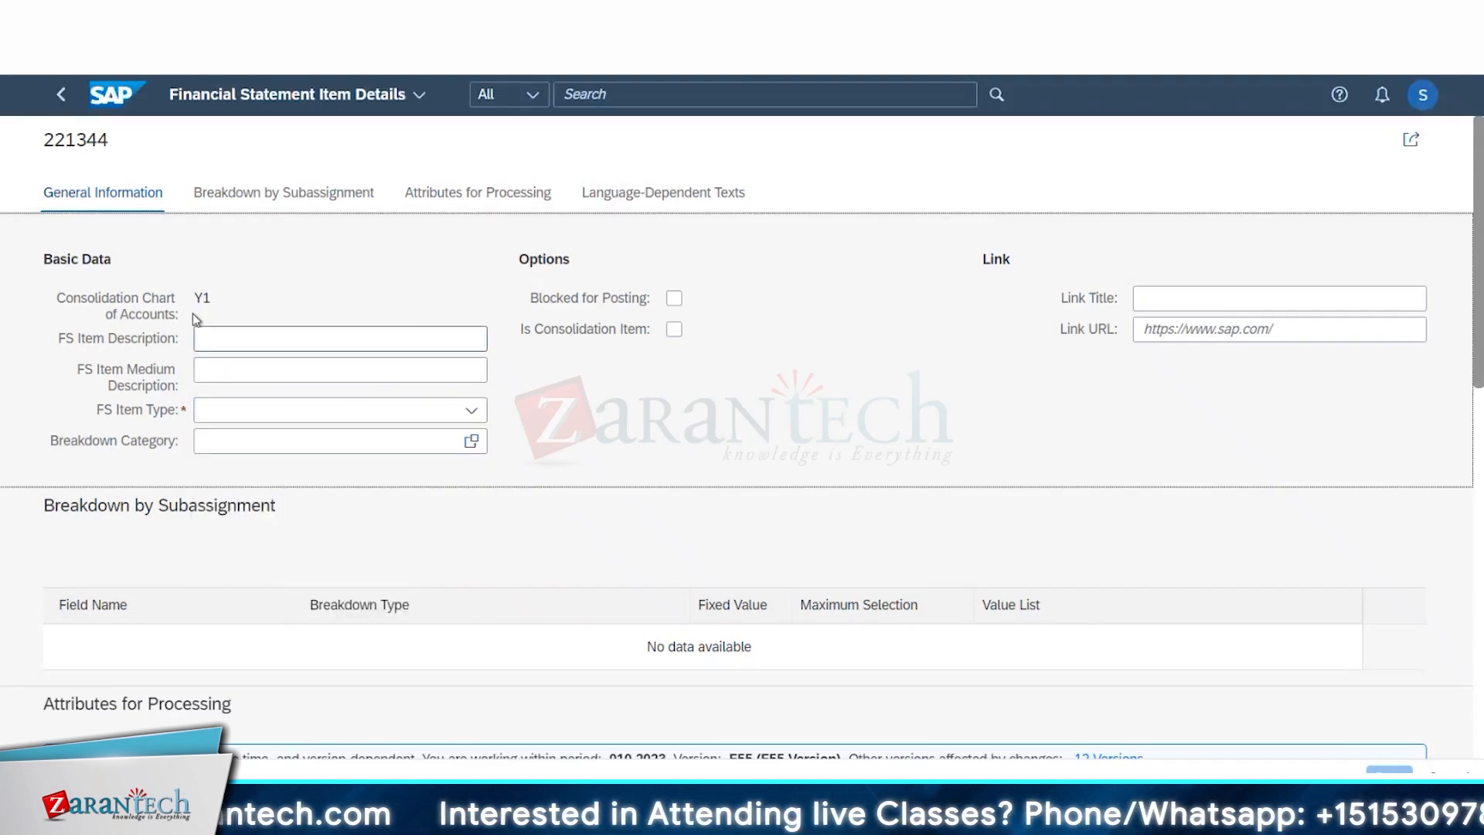
left_click(330, 445)
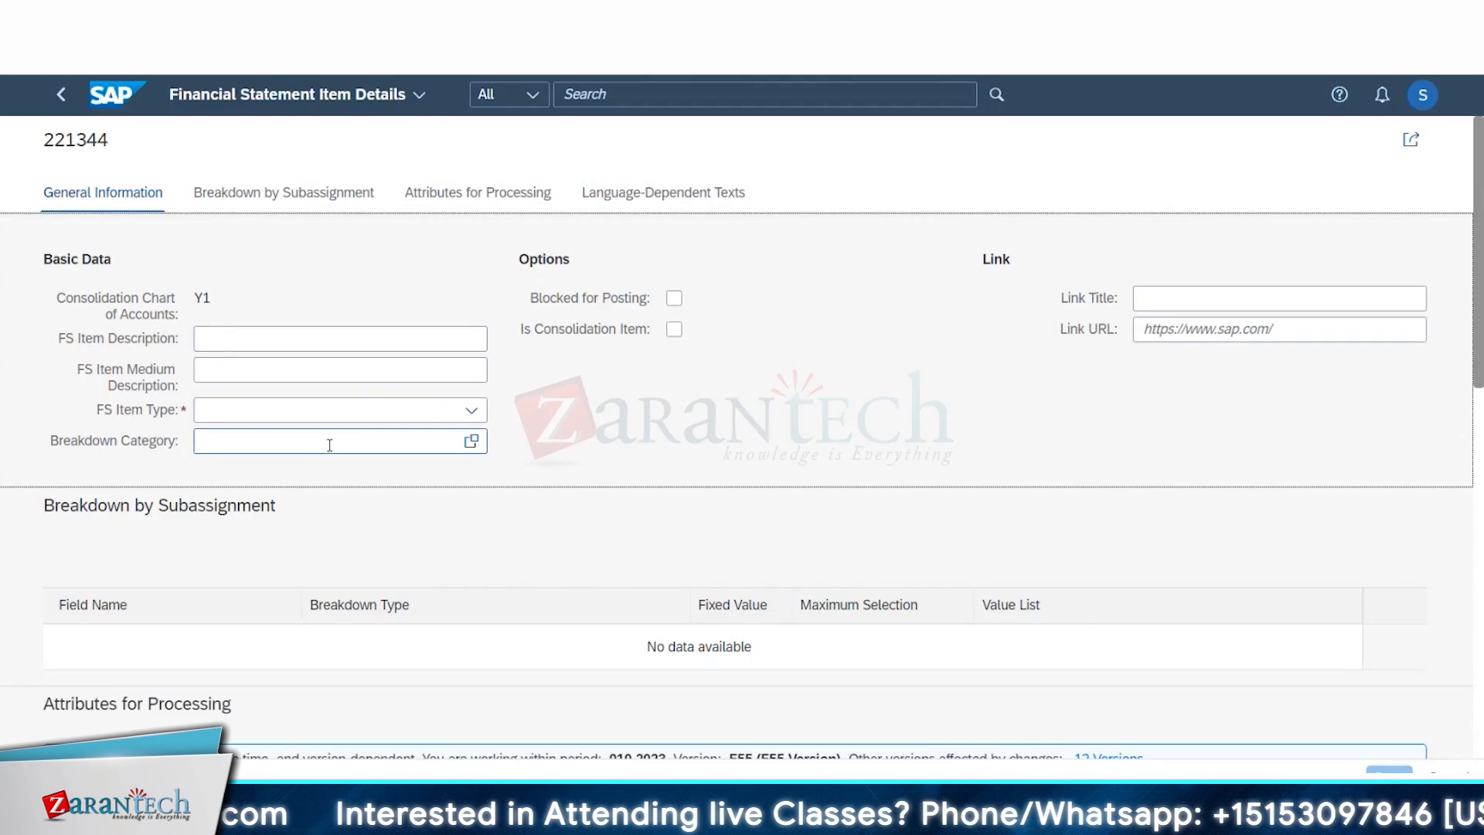
Examine the processing attributes of item 221344, including the data collection, currency translation, elimination and cash flow selections
scroll(358, 464, "down", 7)
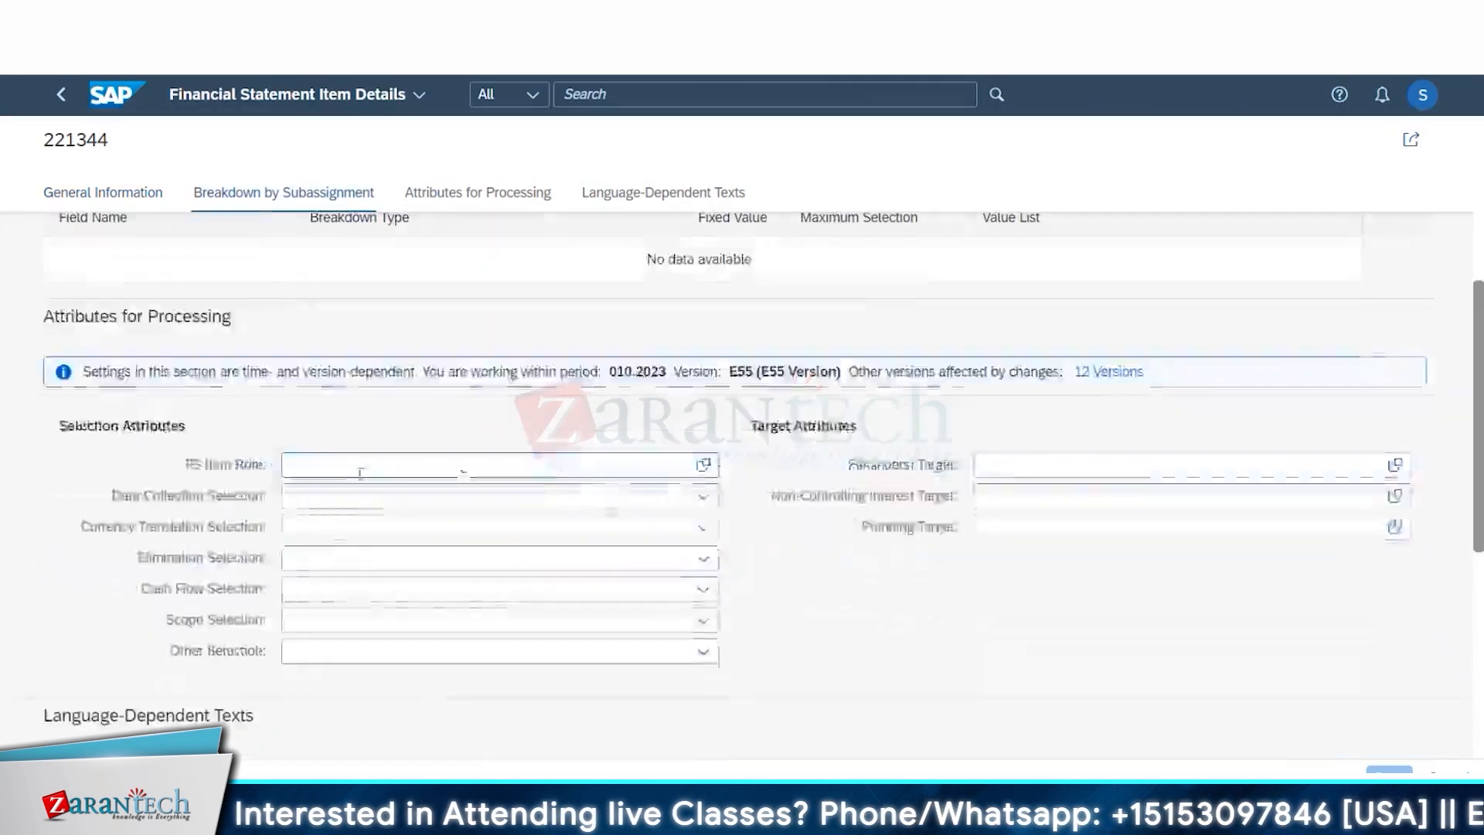
scroll(206, 361, "up", 5)
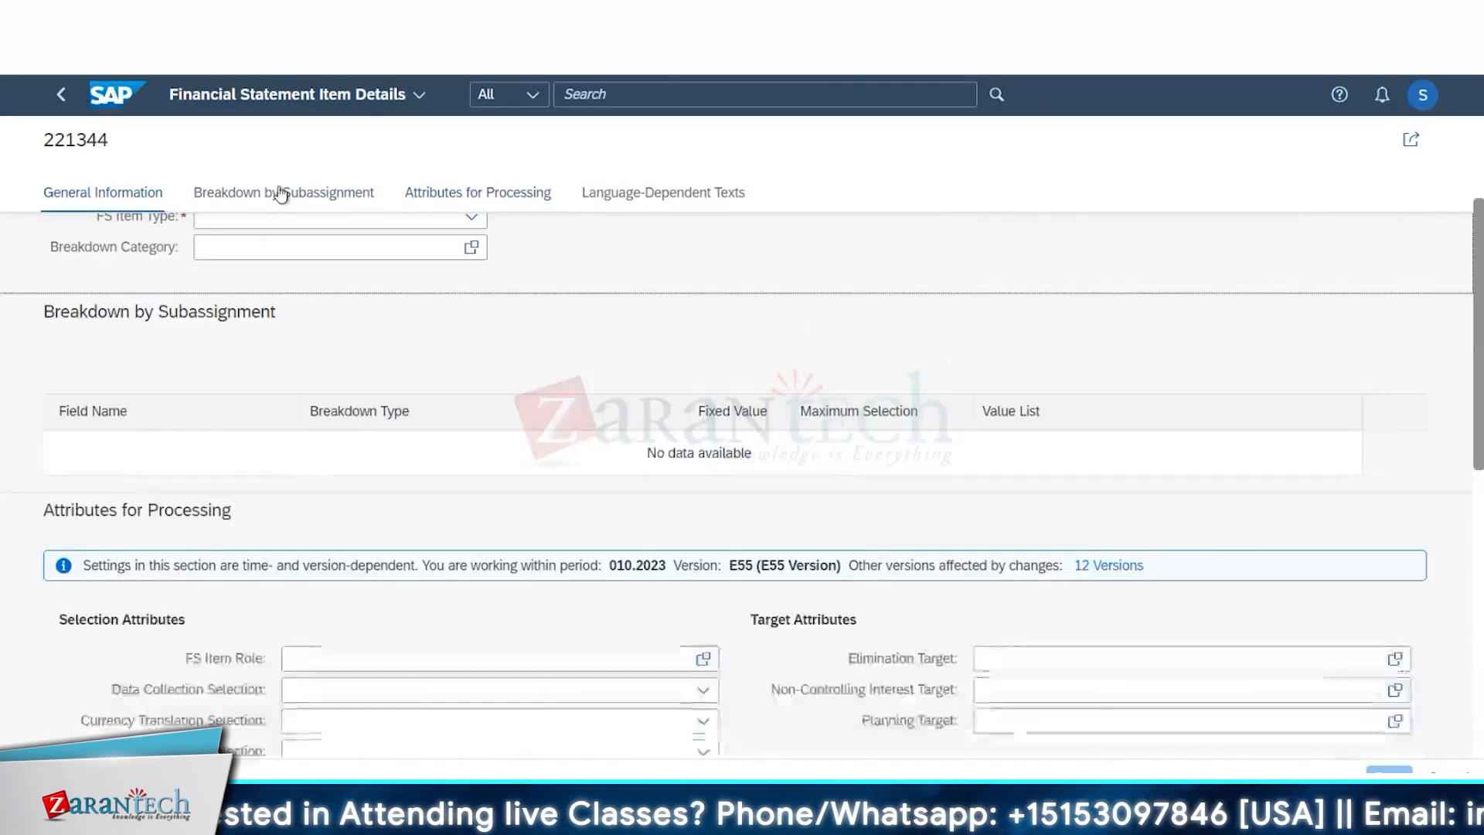
scroll(313, 465, "down", 4)
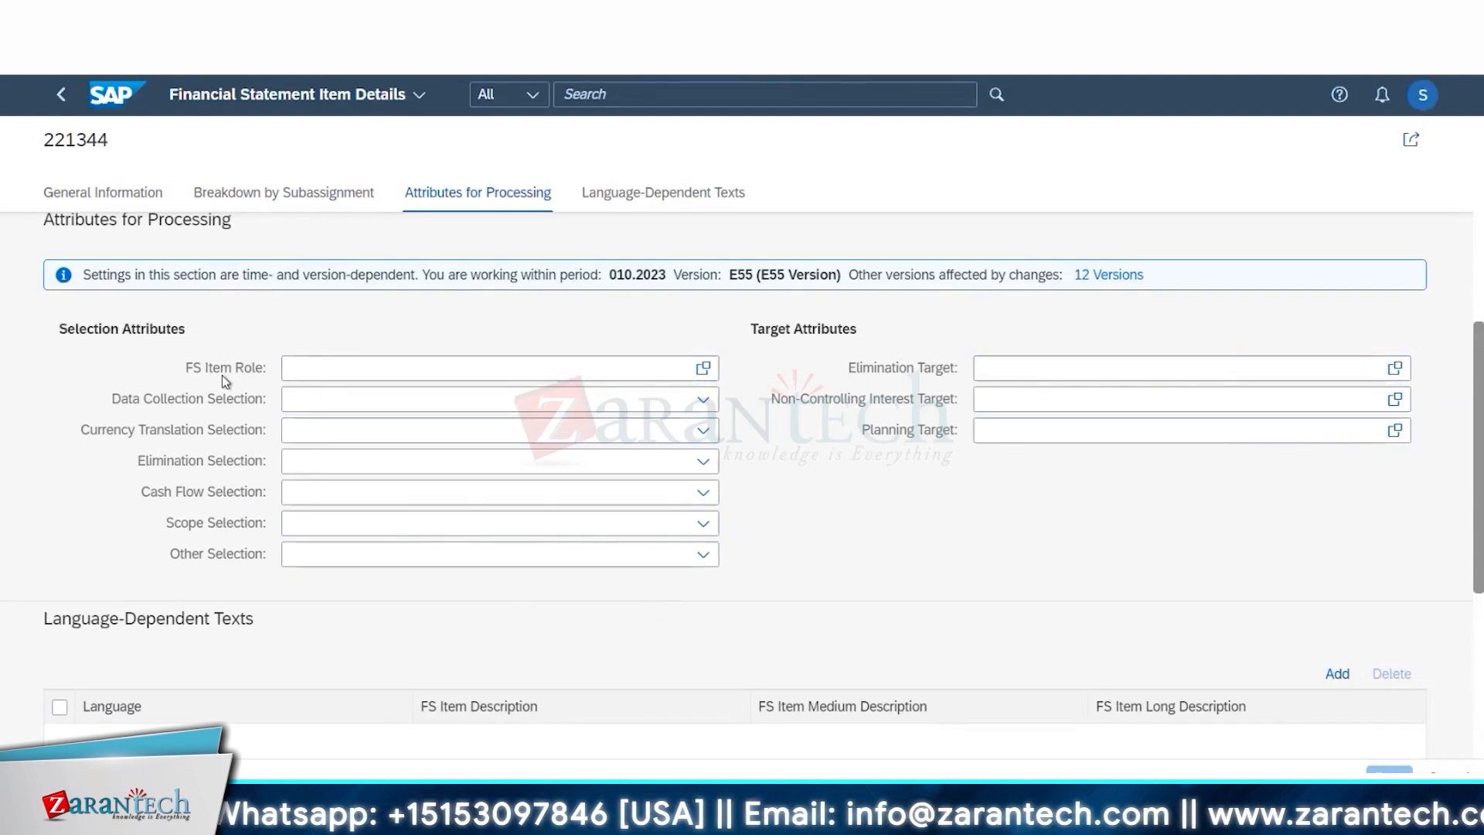
scroll(495, 454, "up", 5)
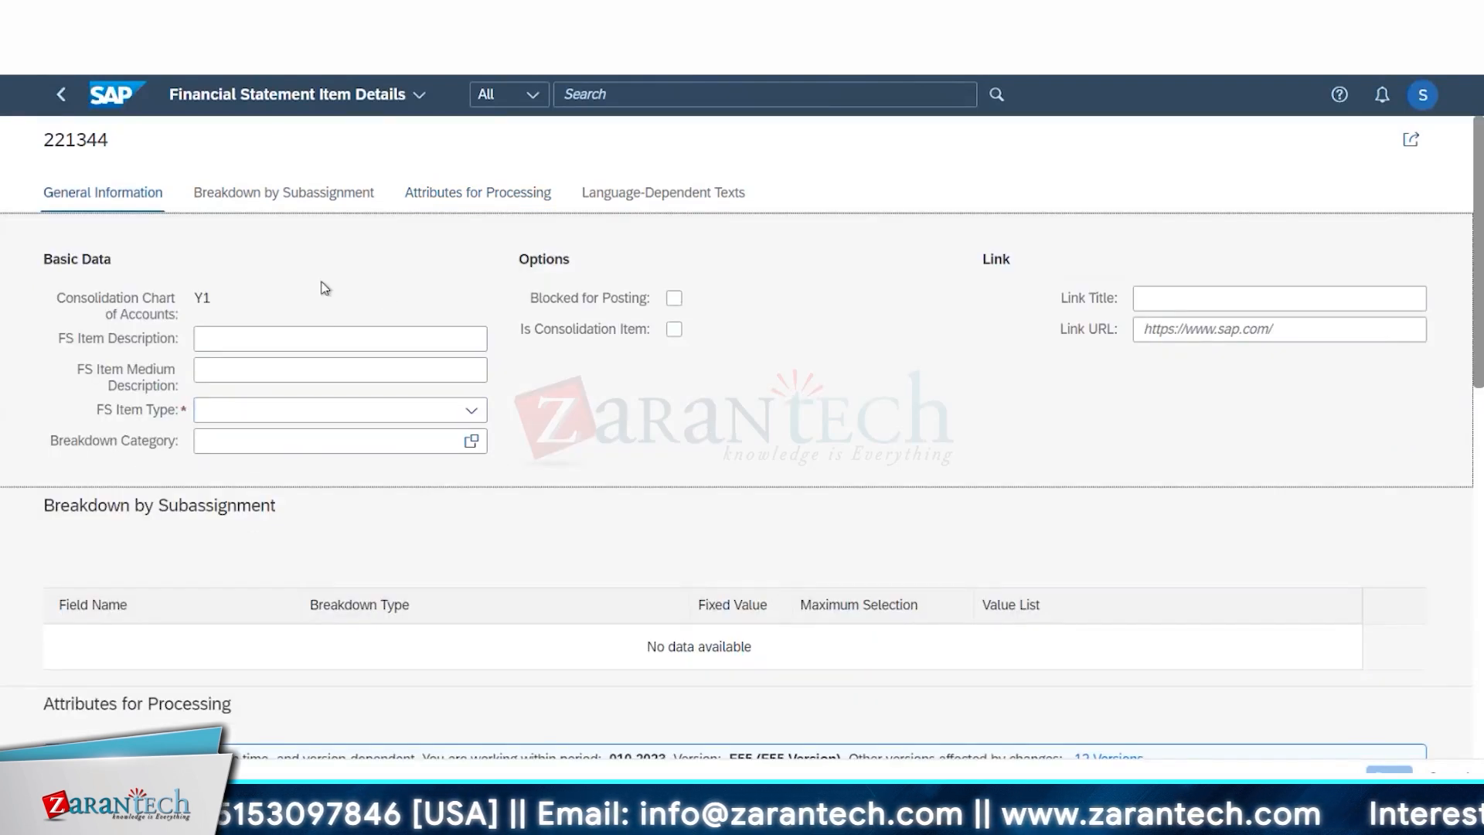
scroll(324, 288, "down", 5)
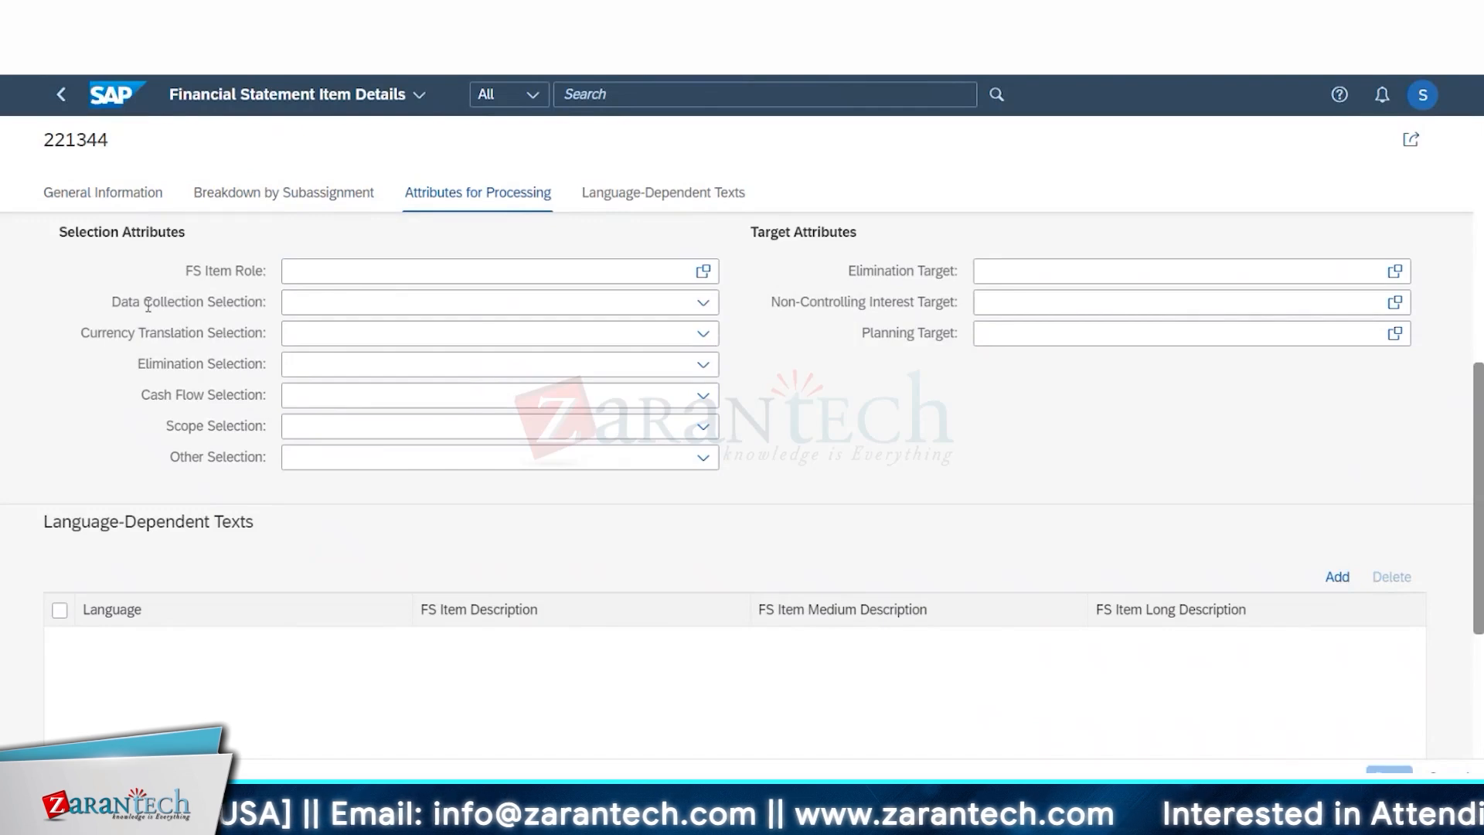
left_click_drag(148, 305, 258, 322)
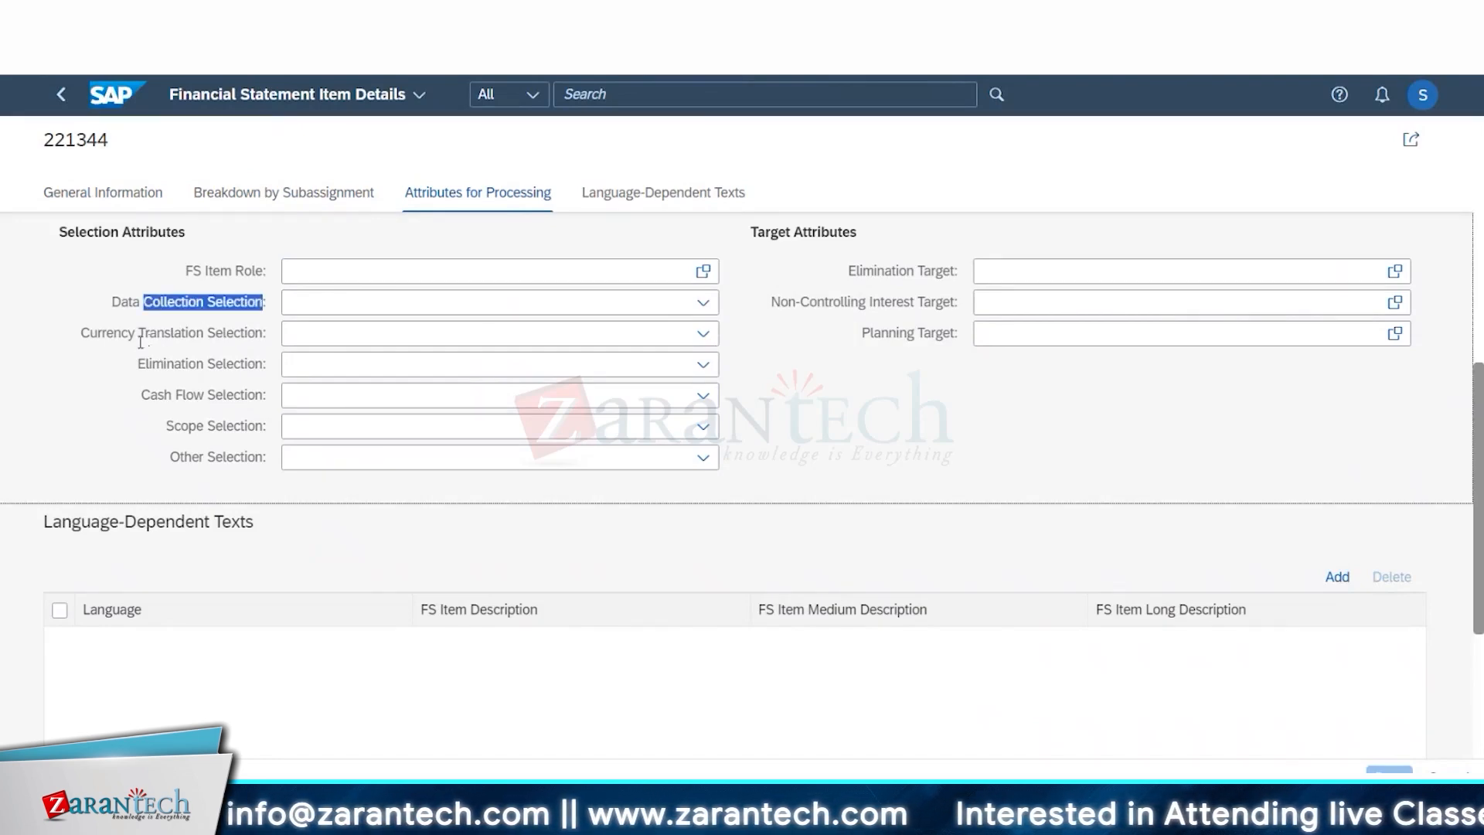
left_click_drag(140, 340, 253, 368)
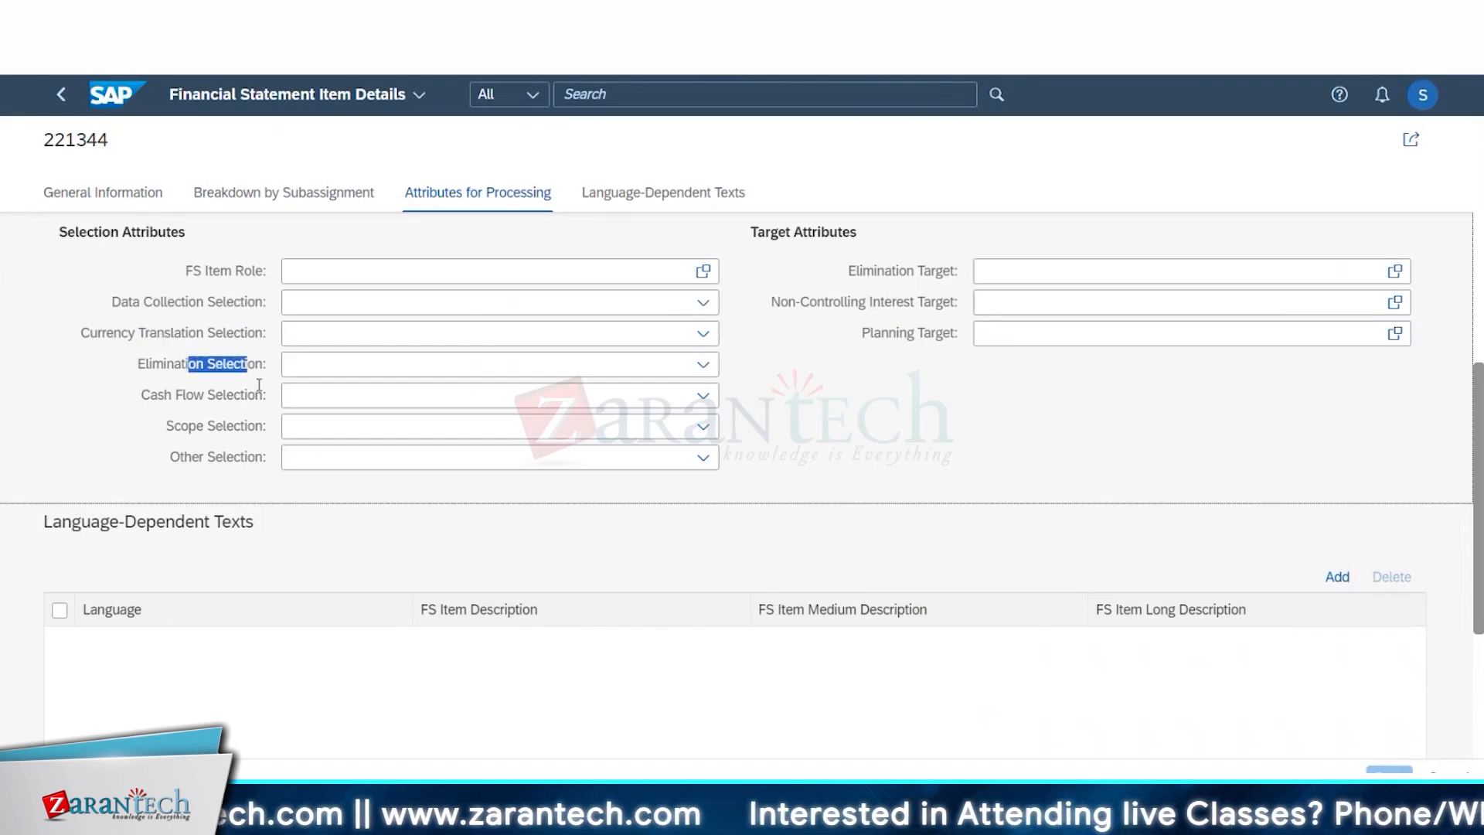
left_click_drag(172, 396, 256, 396)
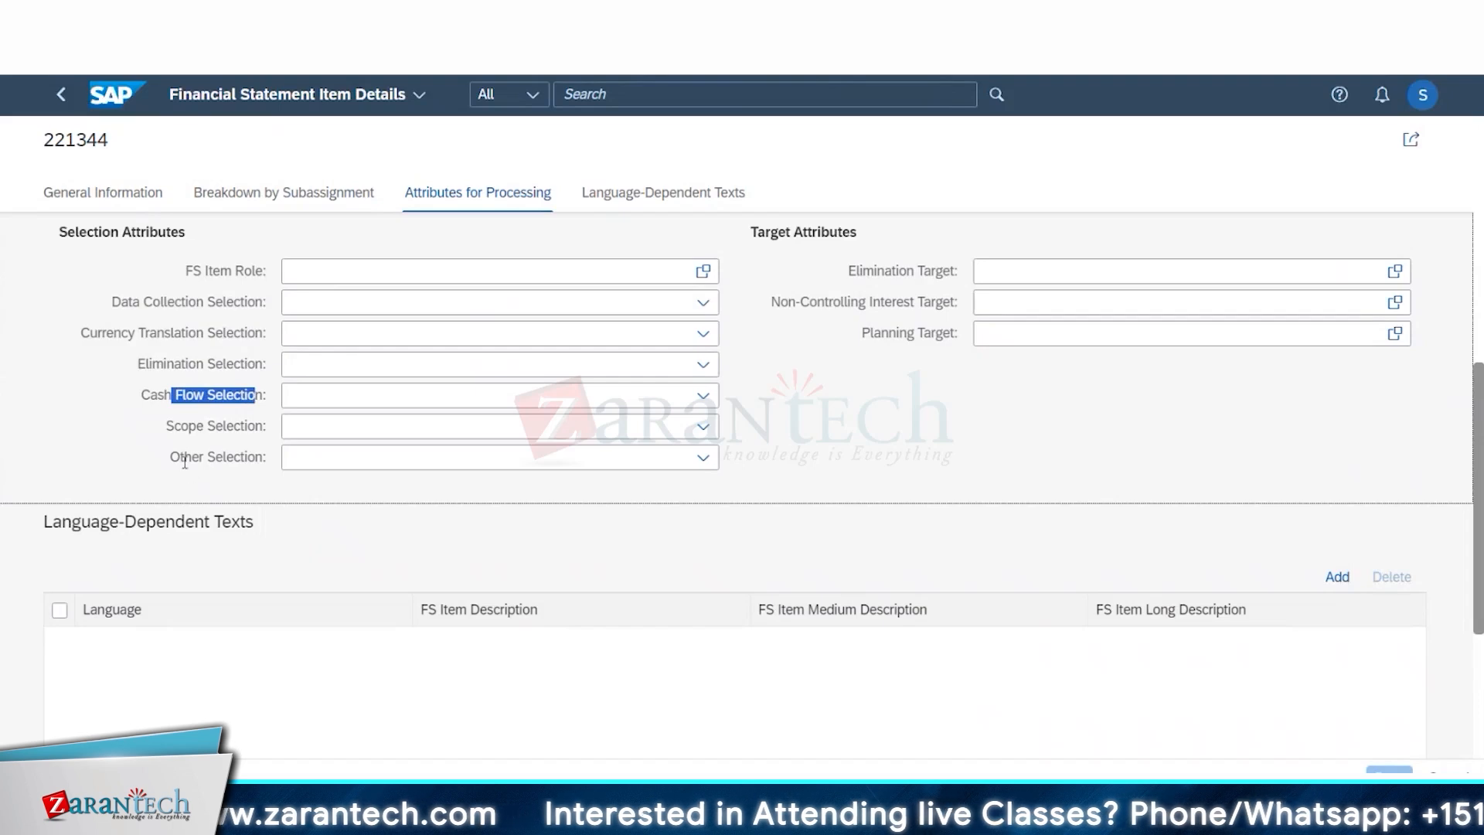
Review the remaining selection and target attributes of item 221344, along with its FS item types, breakdown category and language-dependent texts
left_click_drag(185, 460, 279, 471)
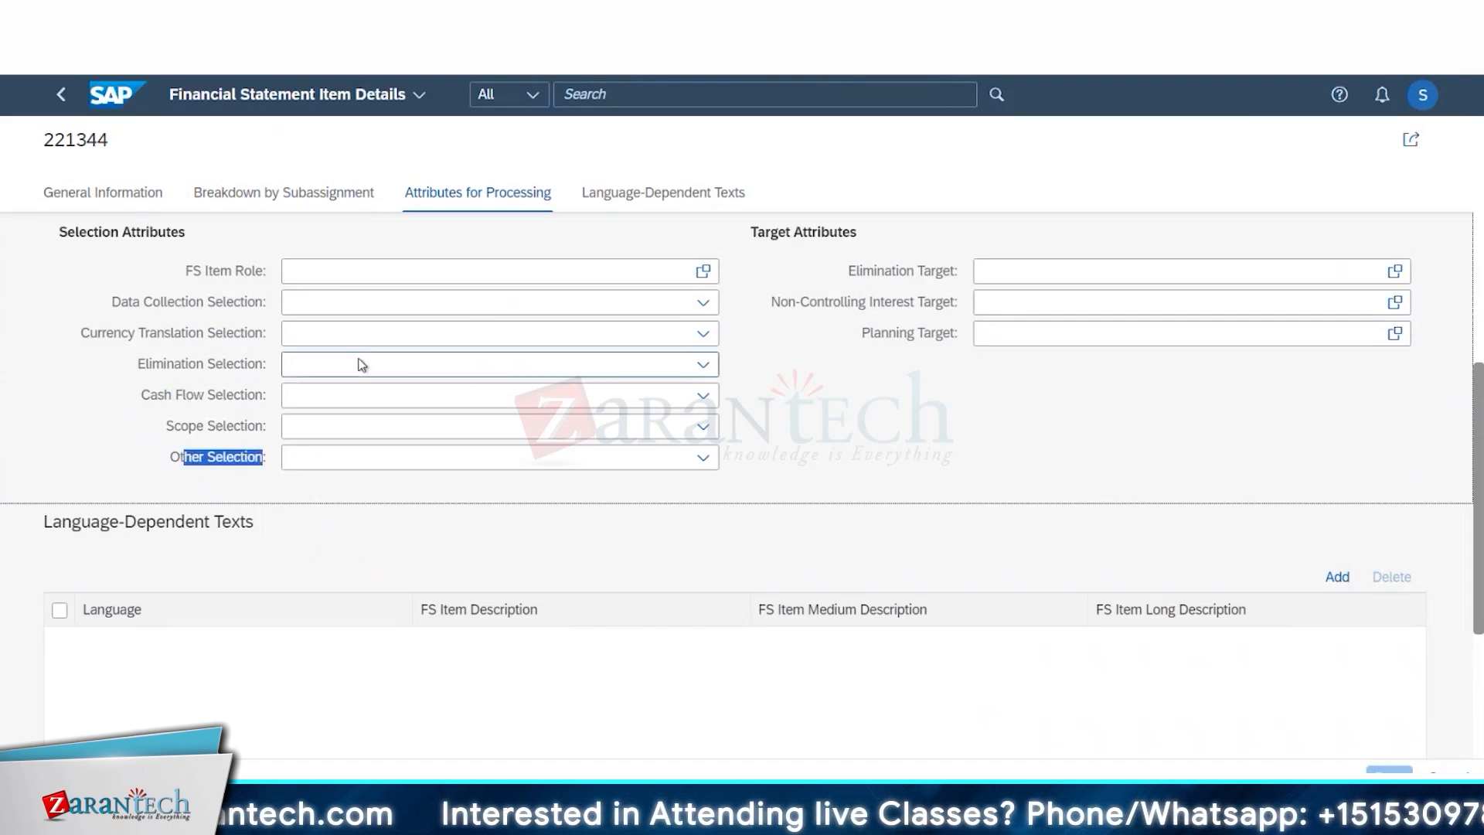
scroll(366, 371, "up", 10)
scroll(503, 418, "down", 6)
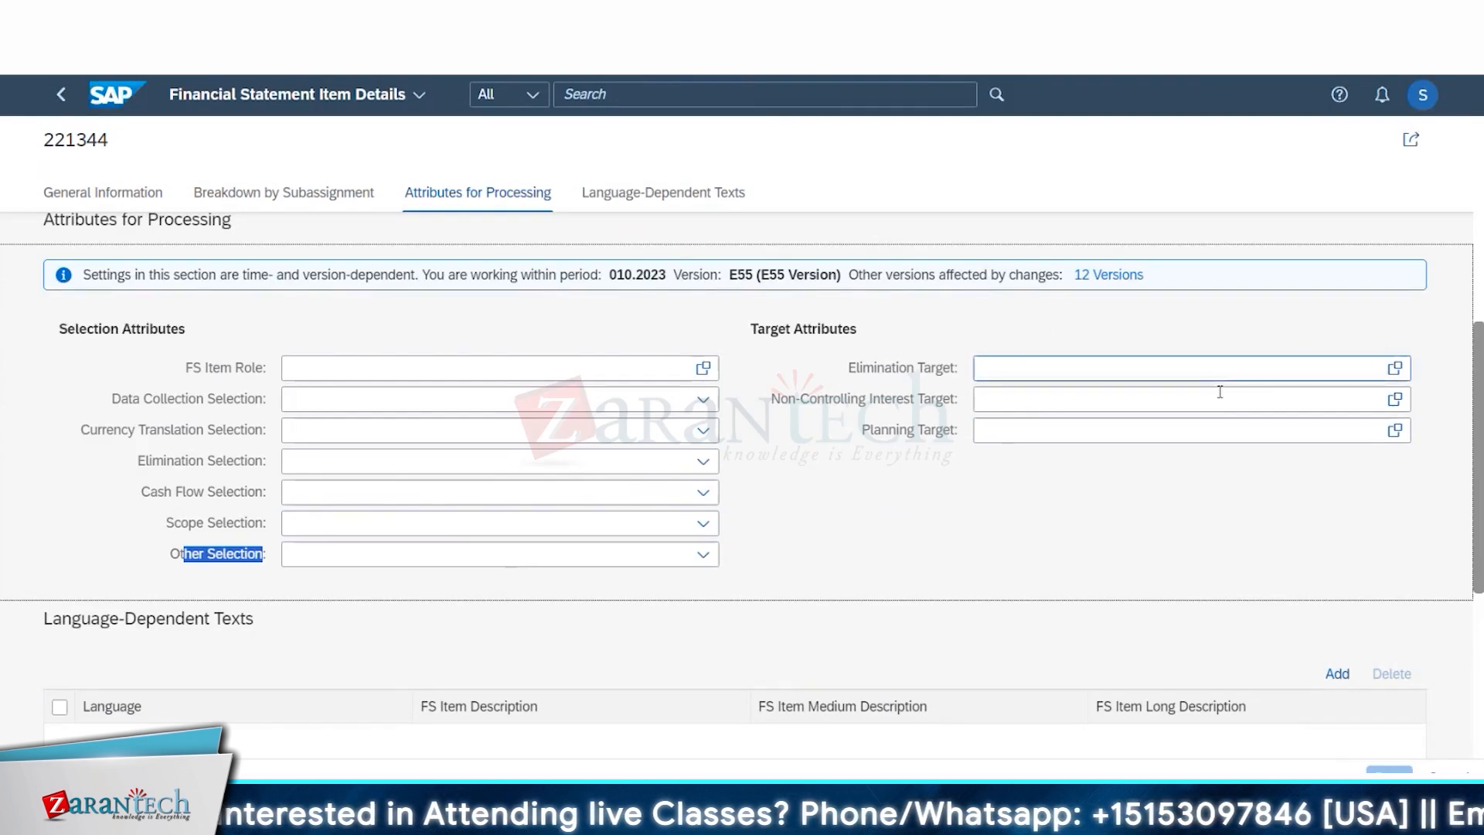
scroll(786, 483, "up", 5)
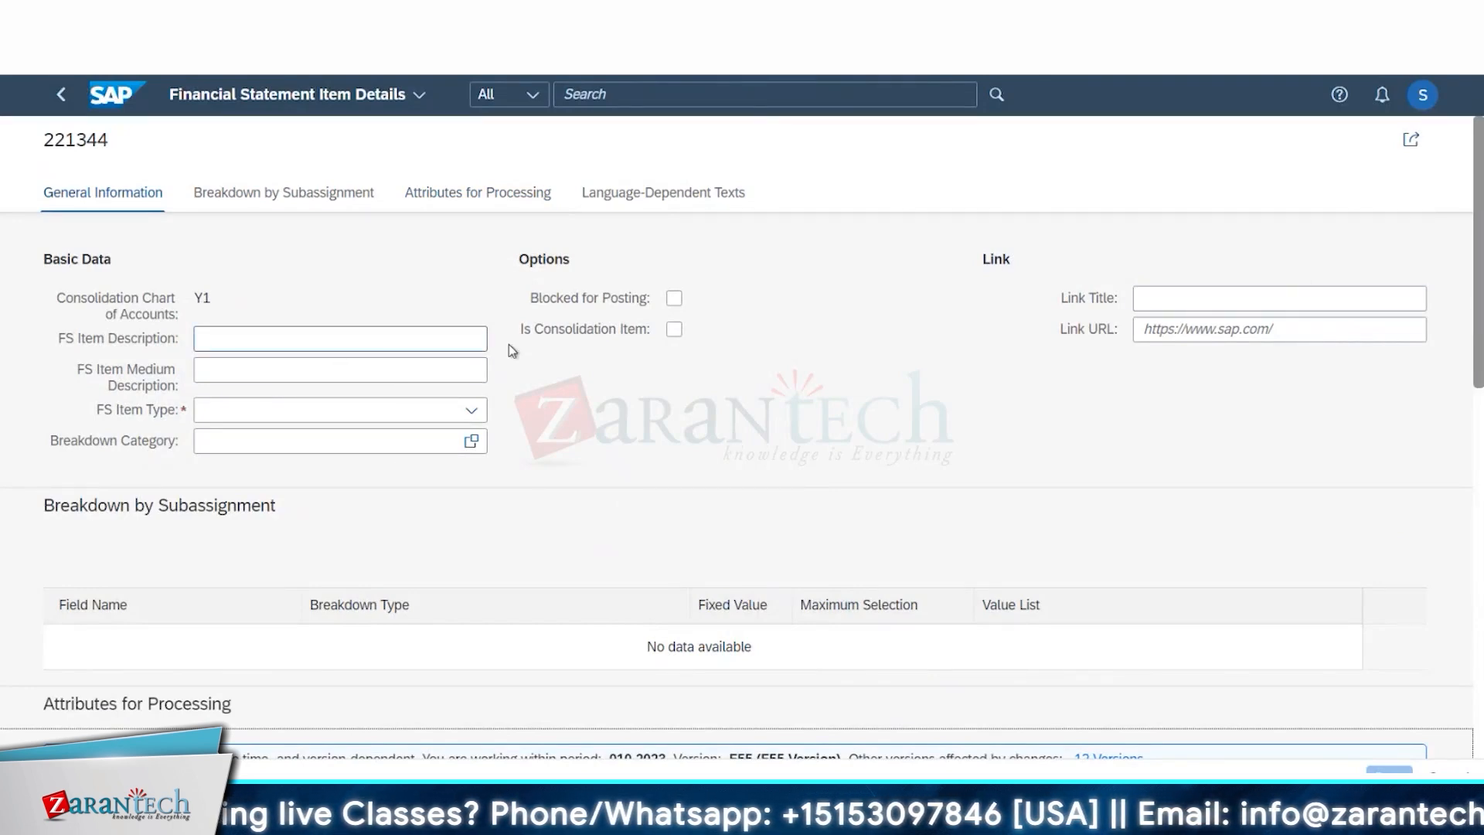
left_click(466, 420)
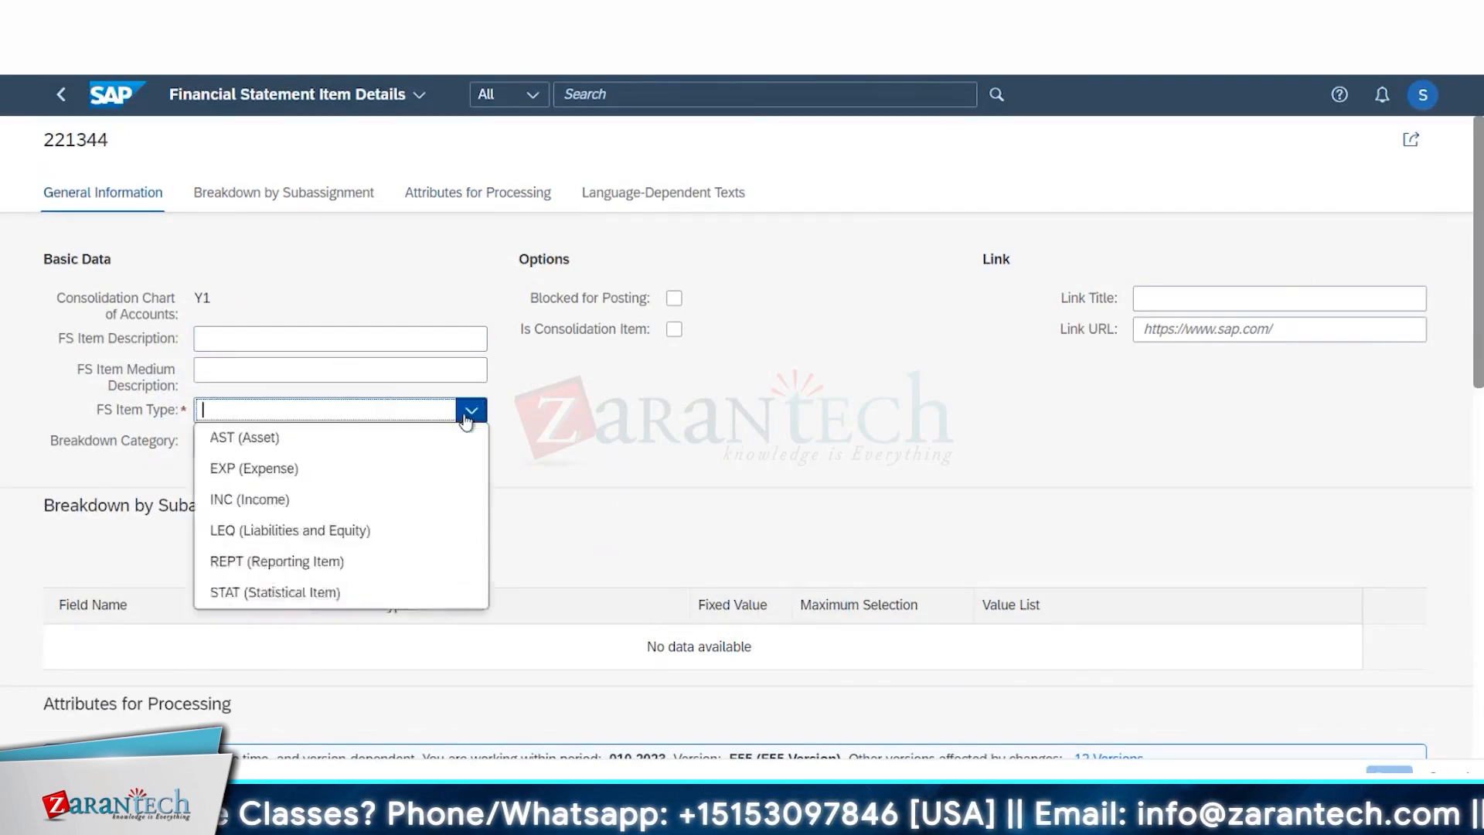
left_click(596, 425)
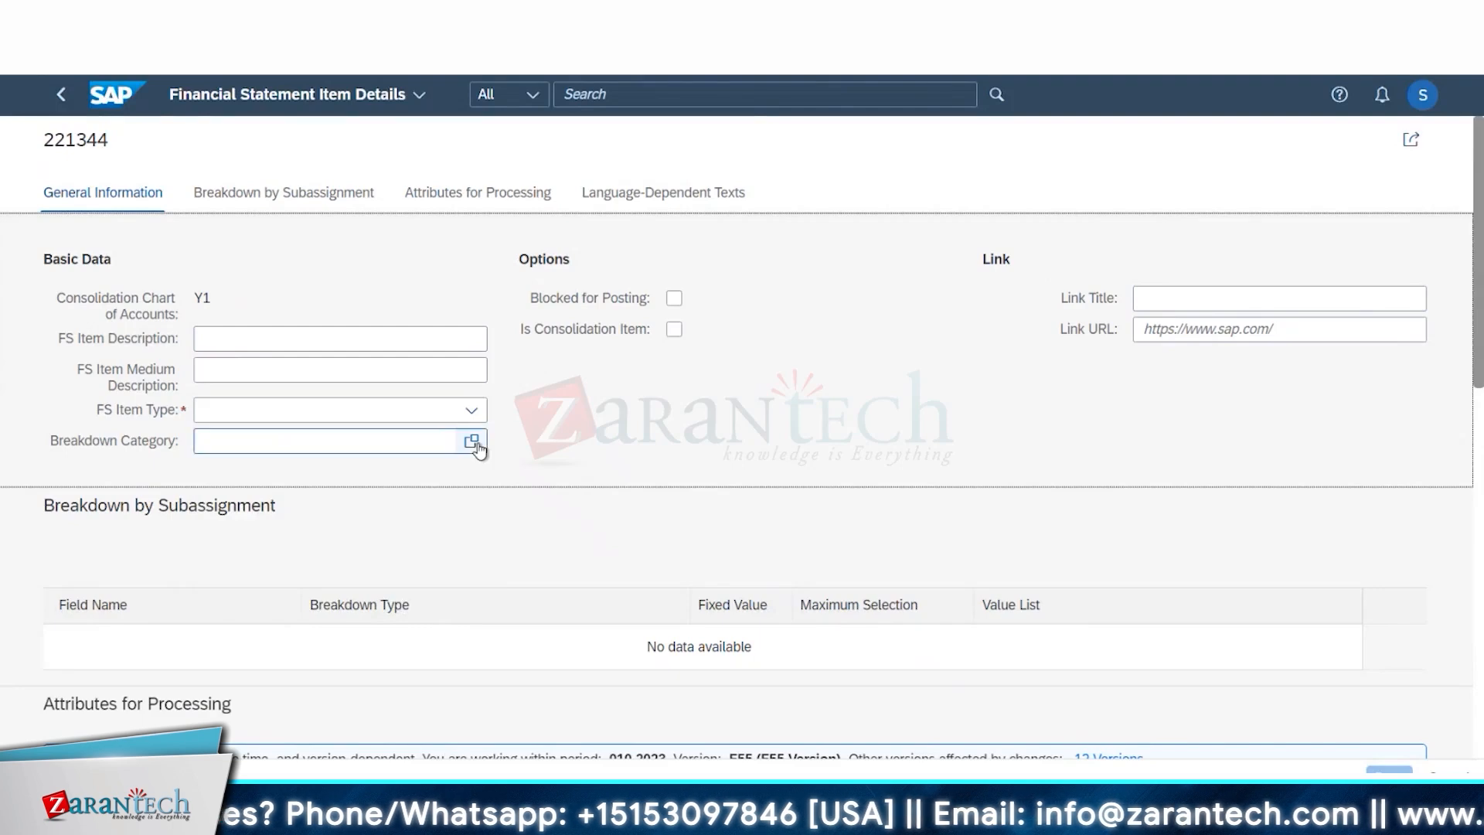
scroll(573, 517, "down", 8)
scroll(573, 517, "down", 2)
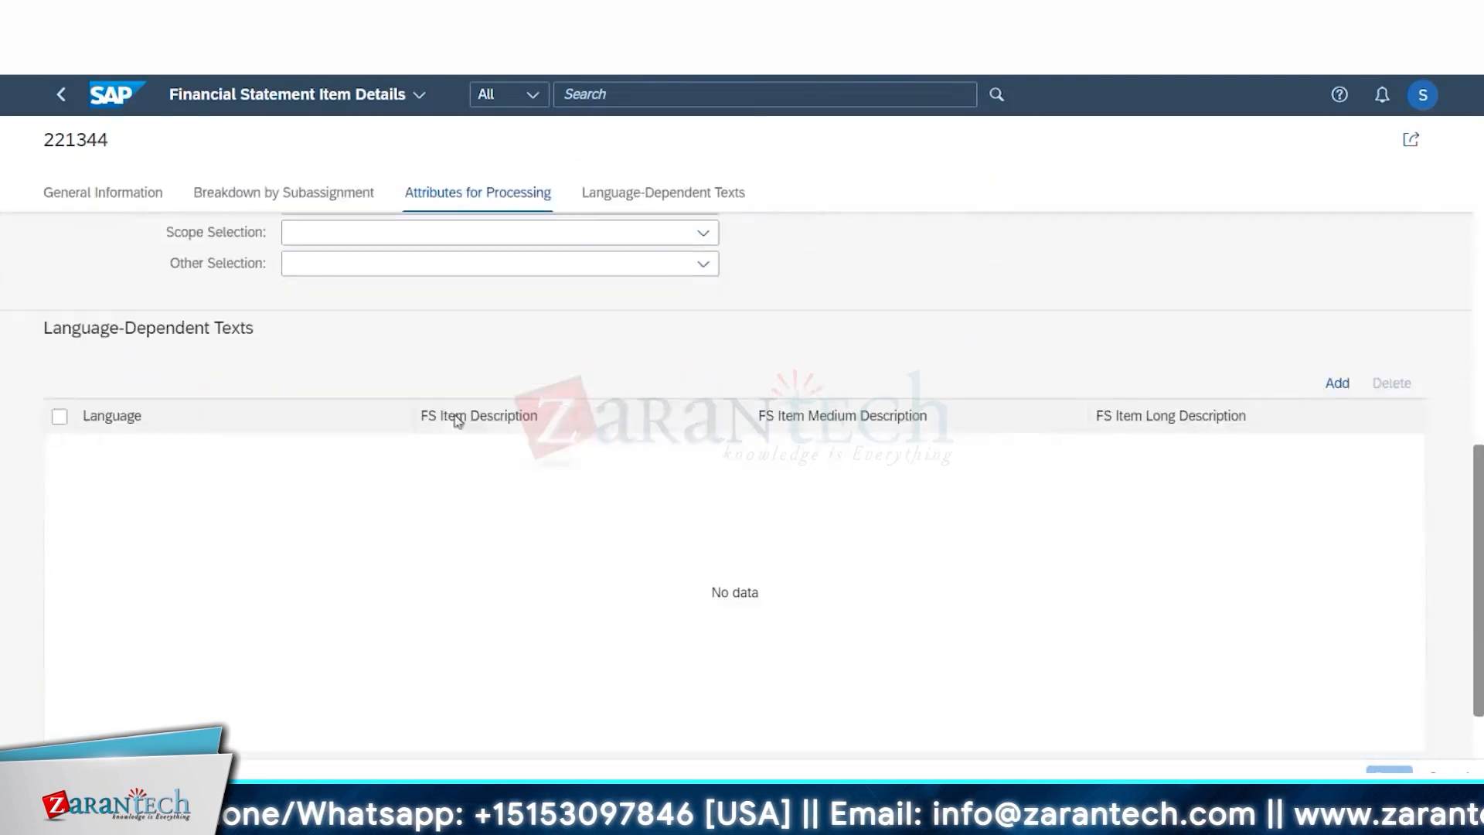
scroll(448, 418, "up", 2)
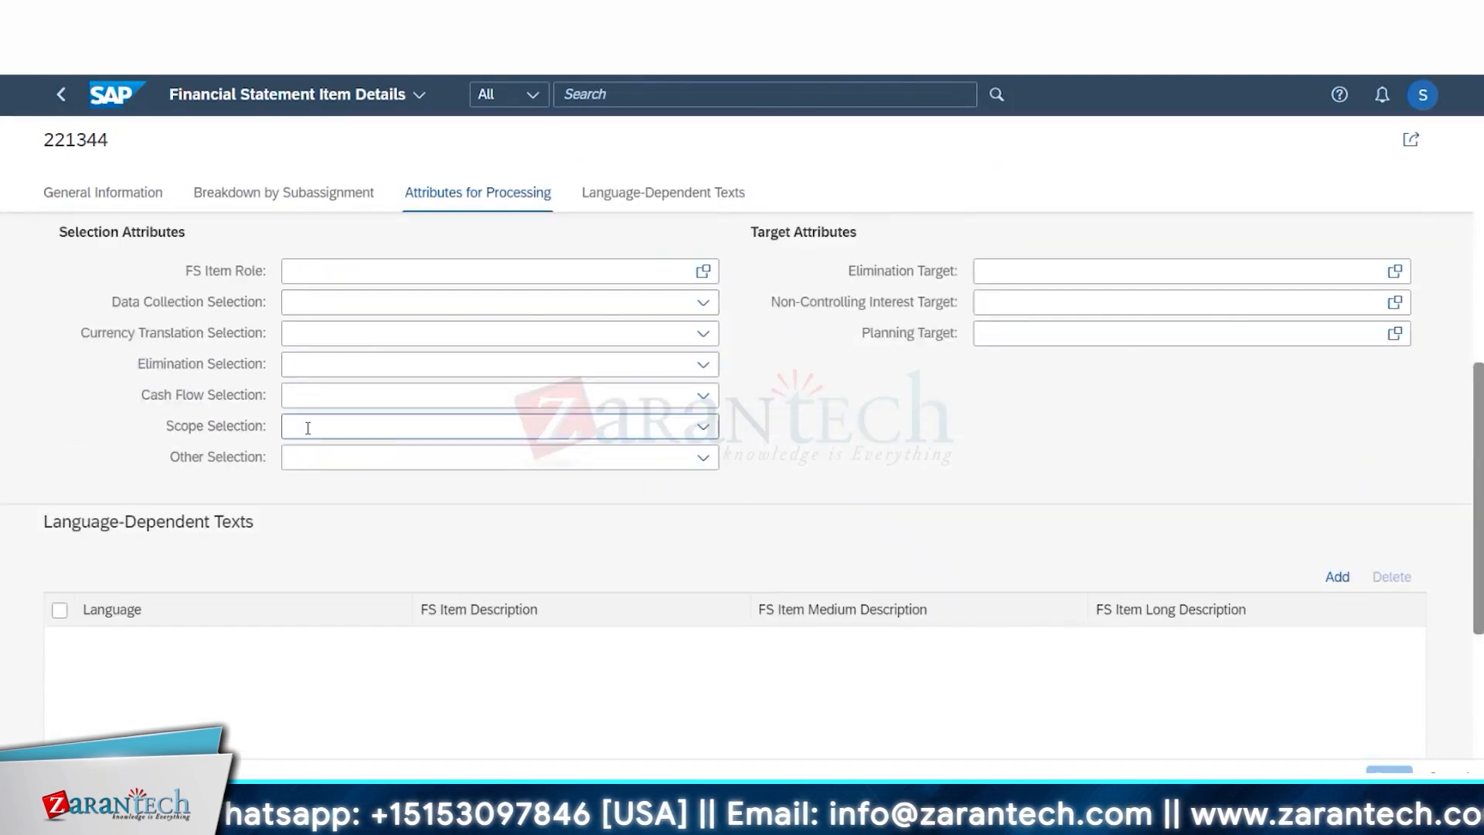
scroll(860, 430, "up", 8)
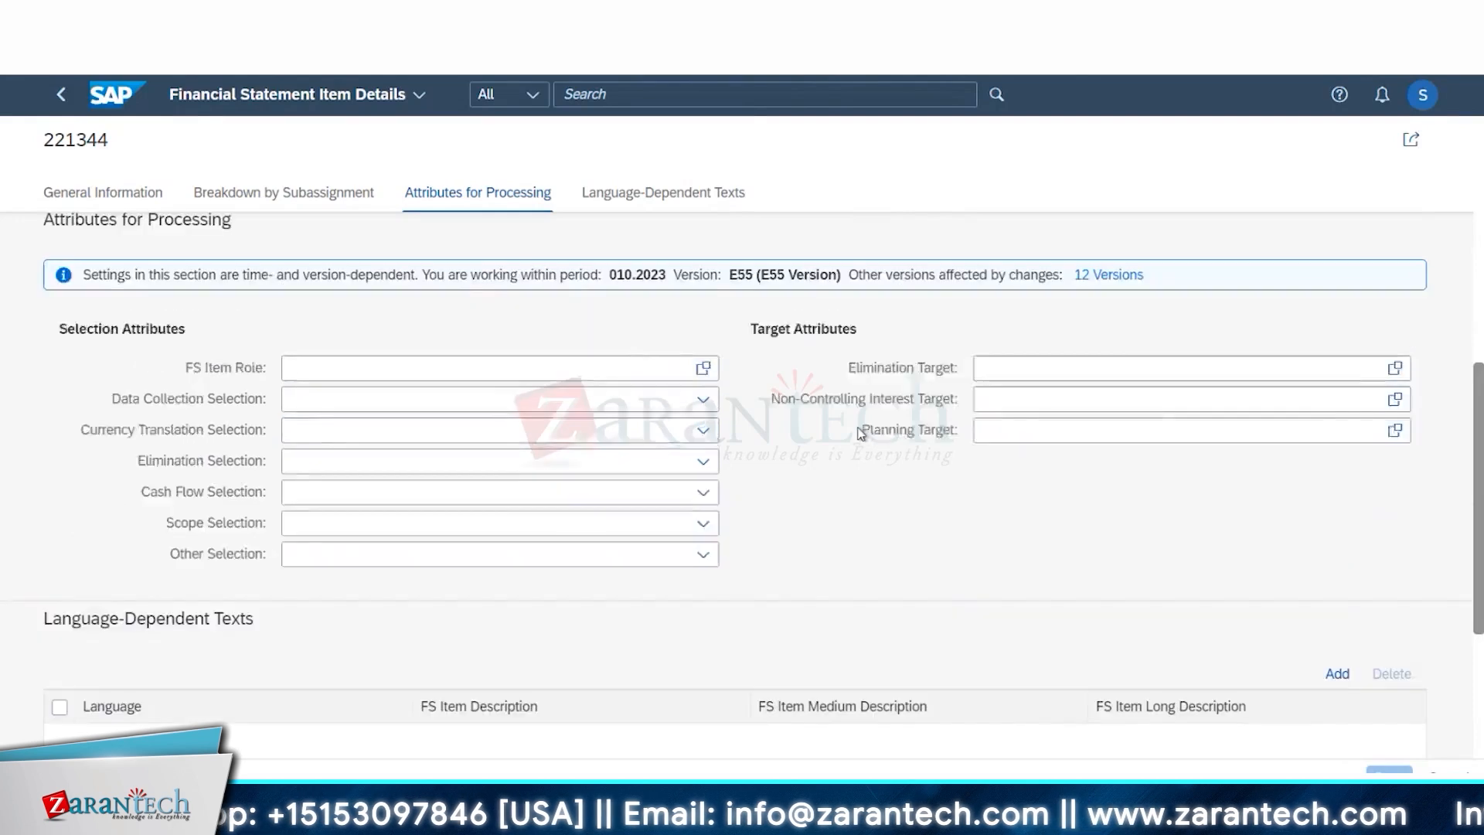
scroll(606, 502, "down", 3)
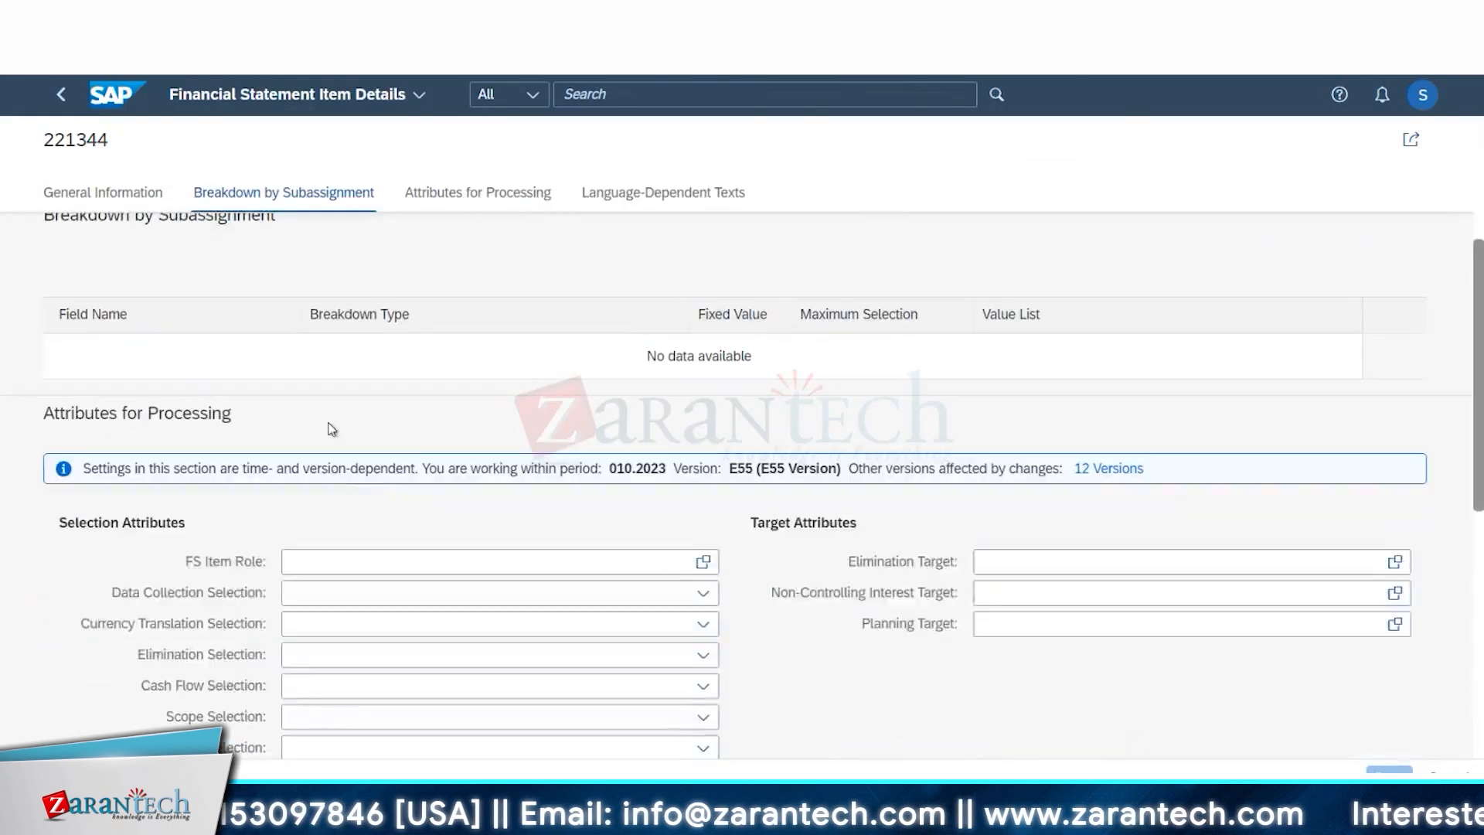
scroll(332, 421, "up", 4)
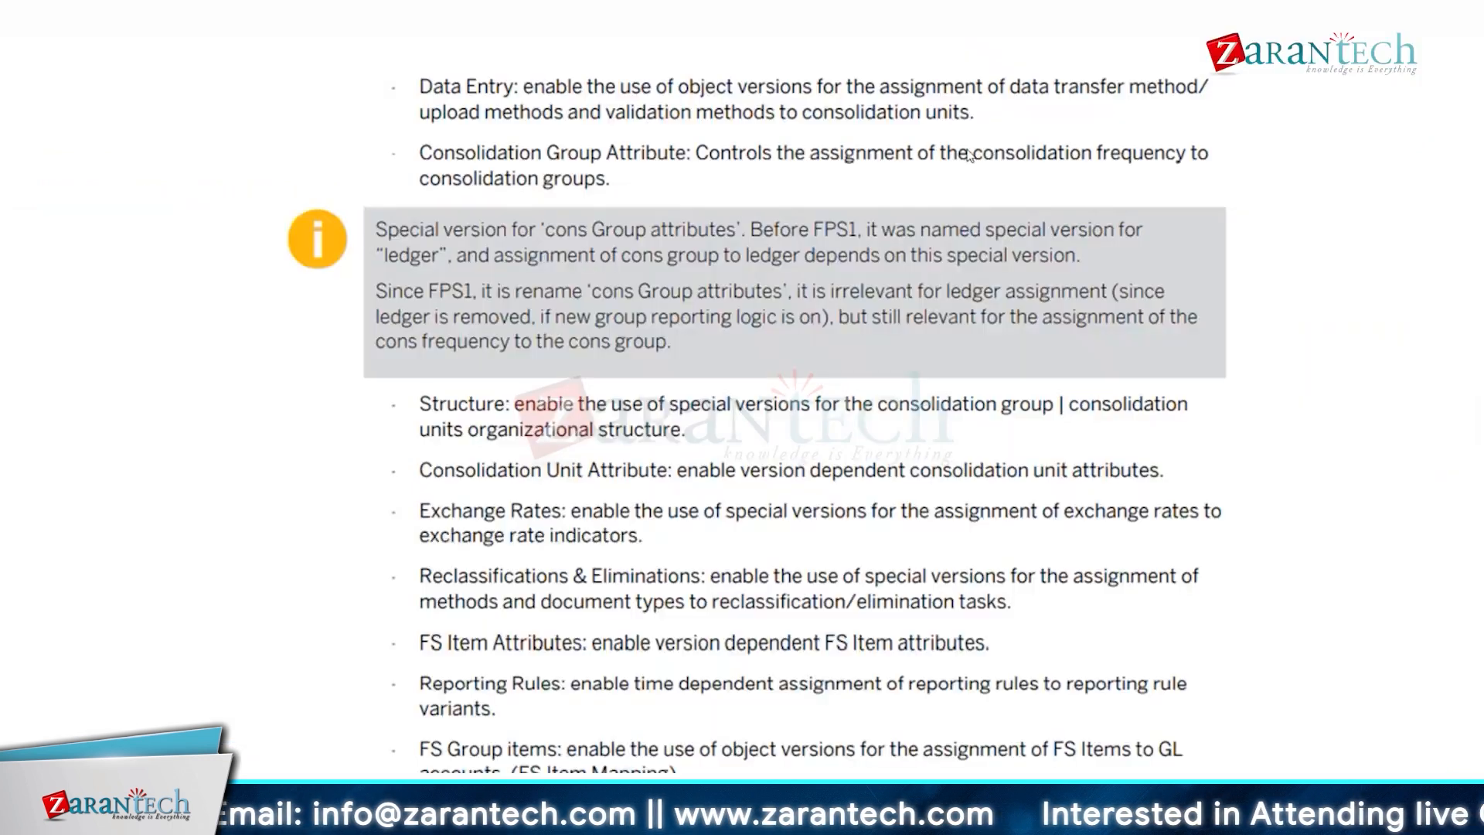
left_click(570, 75)
left_click(569, 74)
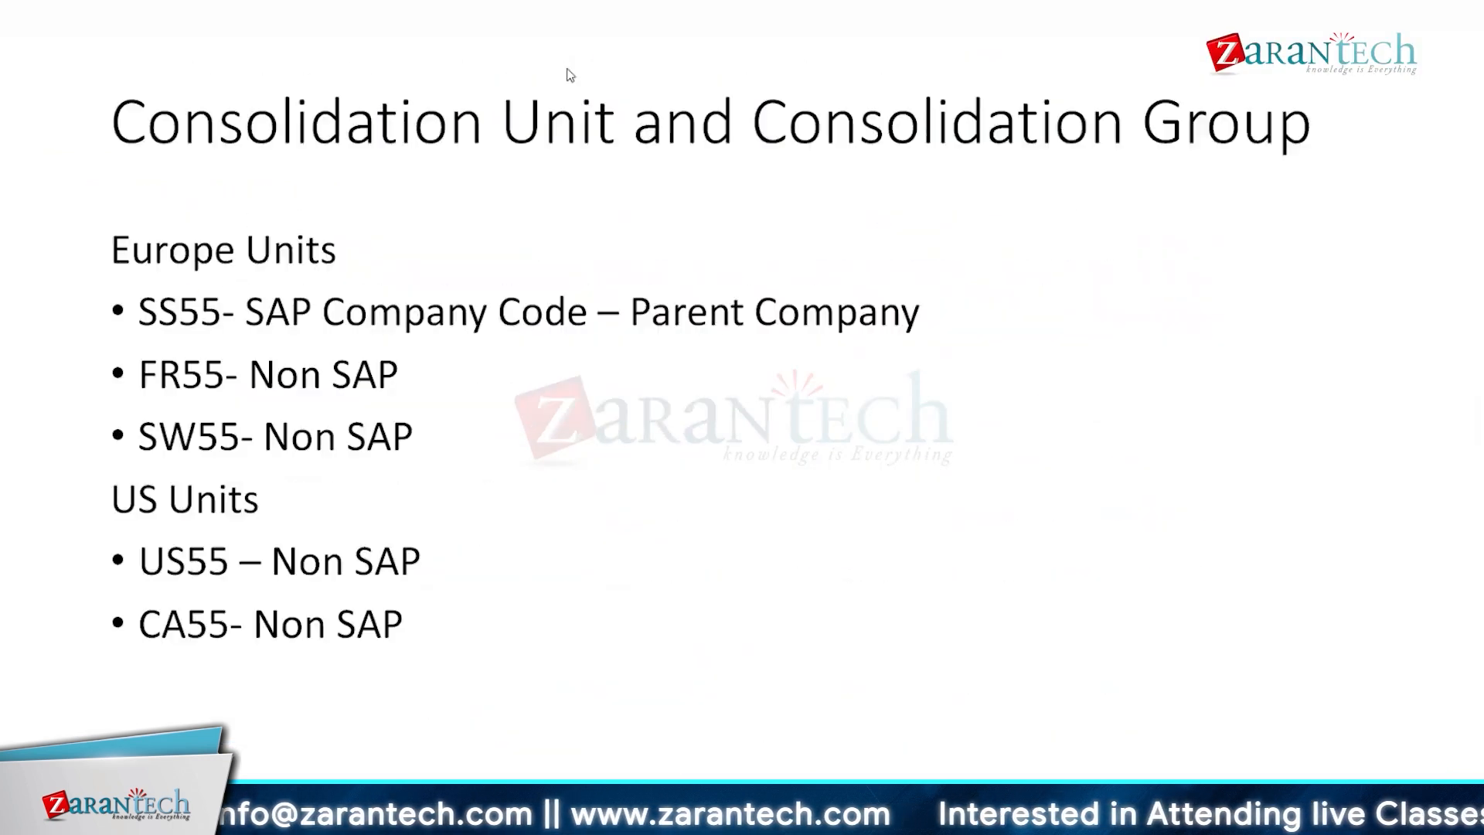
left_click(569, 75)
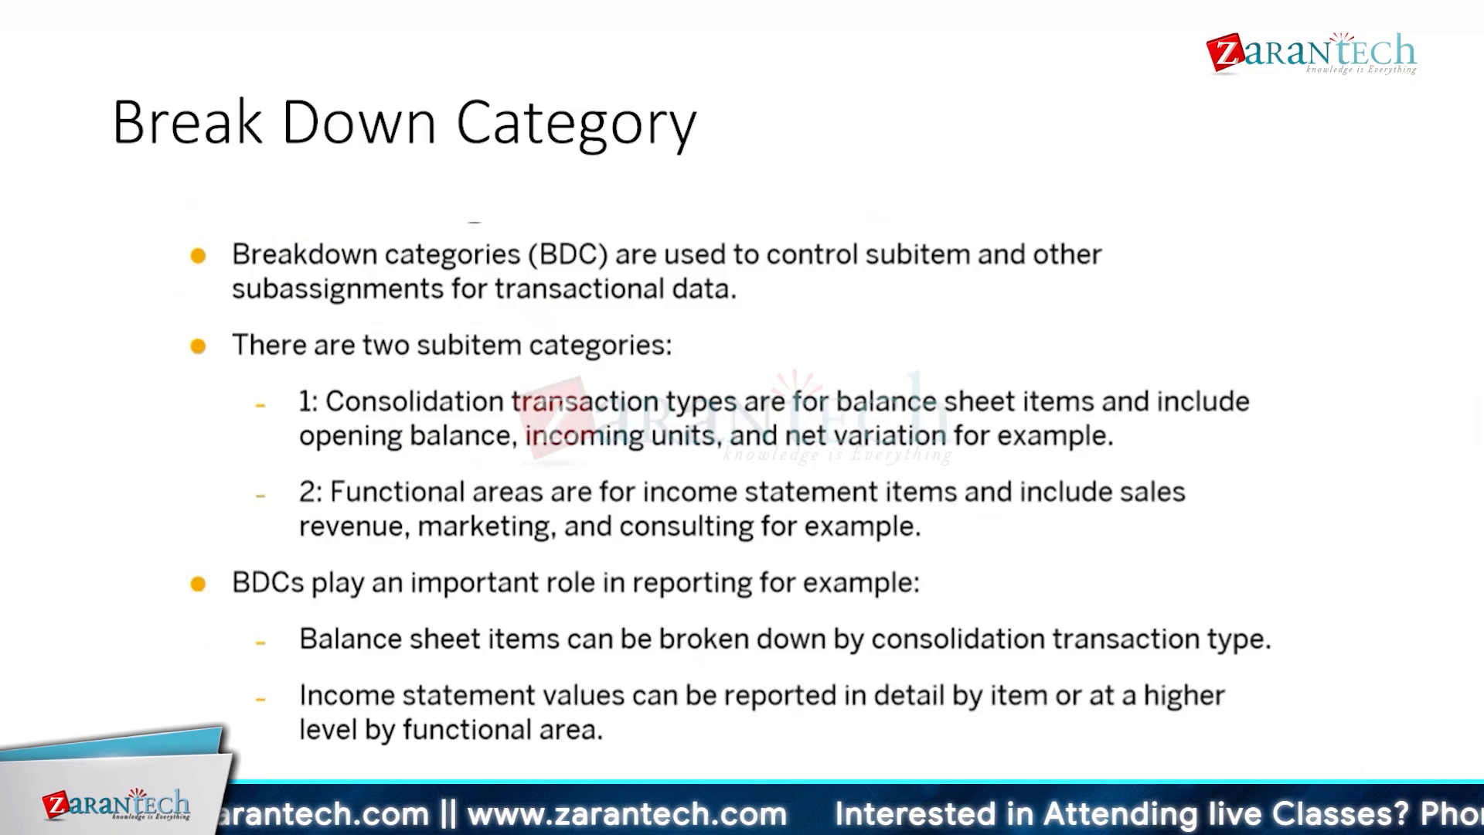
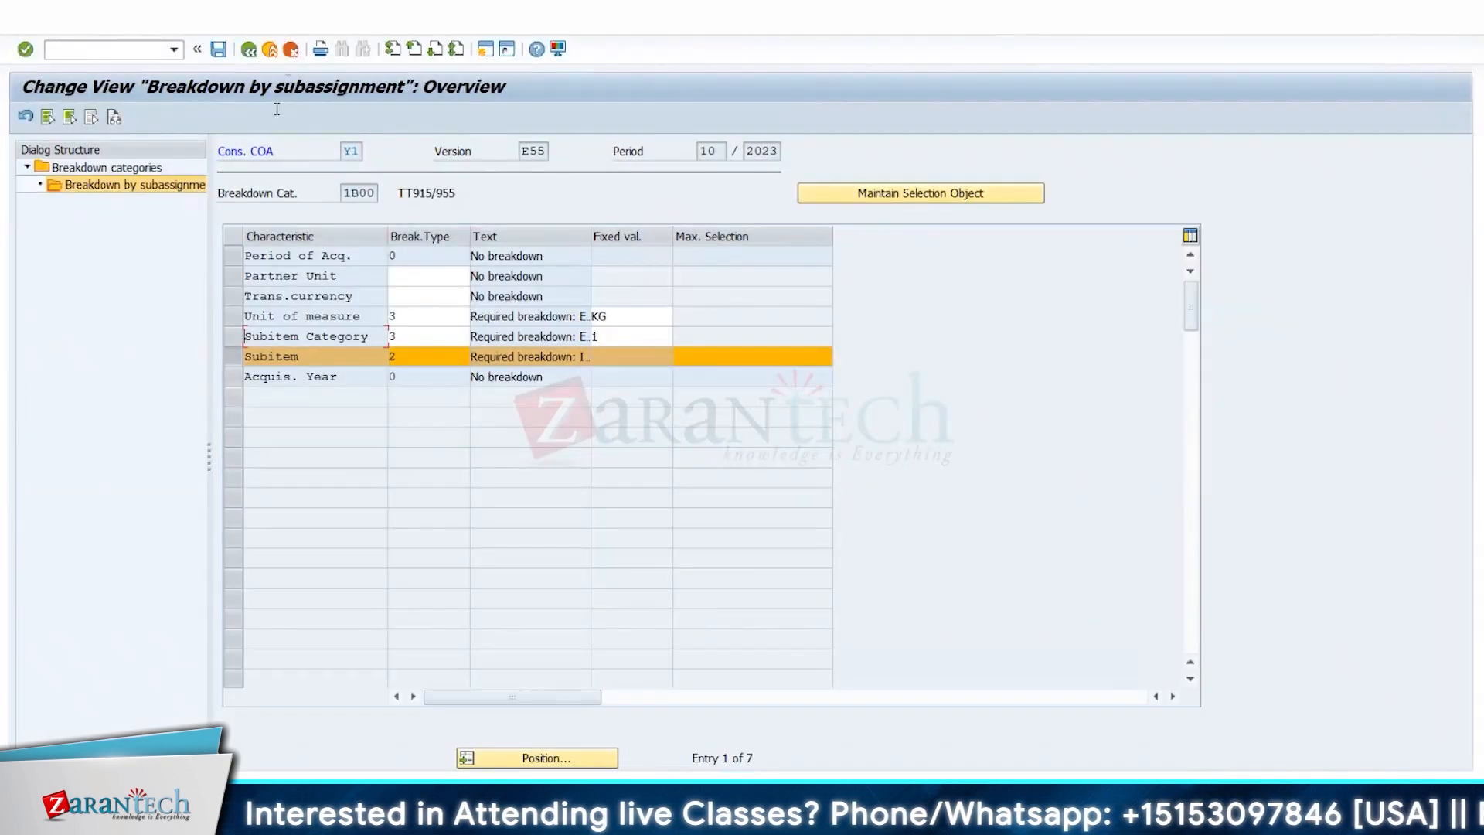
Leave the breakdown category 1B00 details and examine item 131300's breakdown category and currency translation selection in Define FS Items
left_click(249, 49)
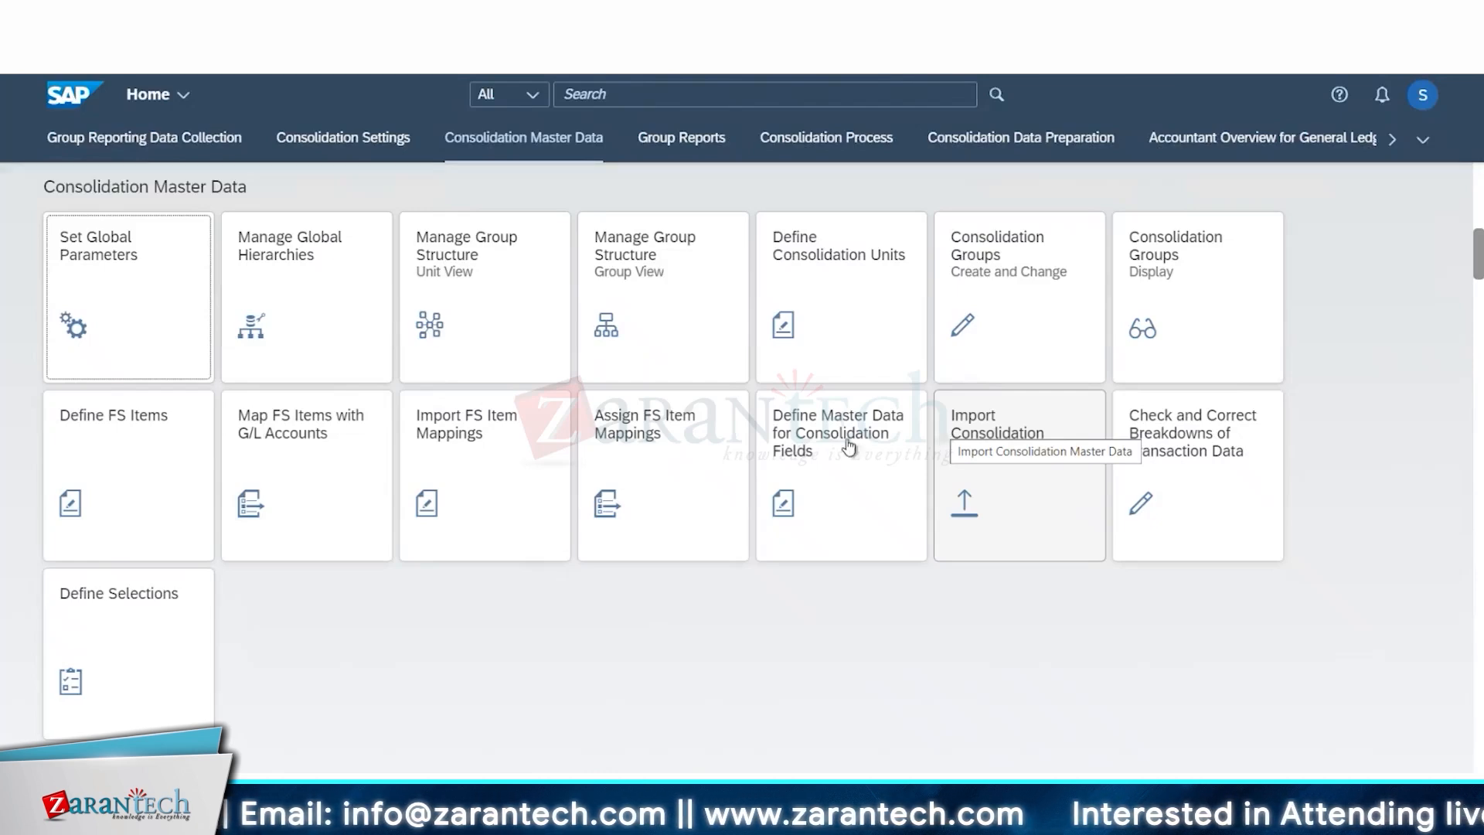
left_click(62, 468)
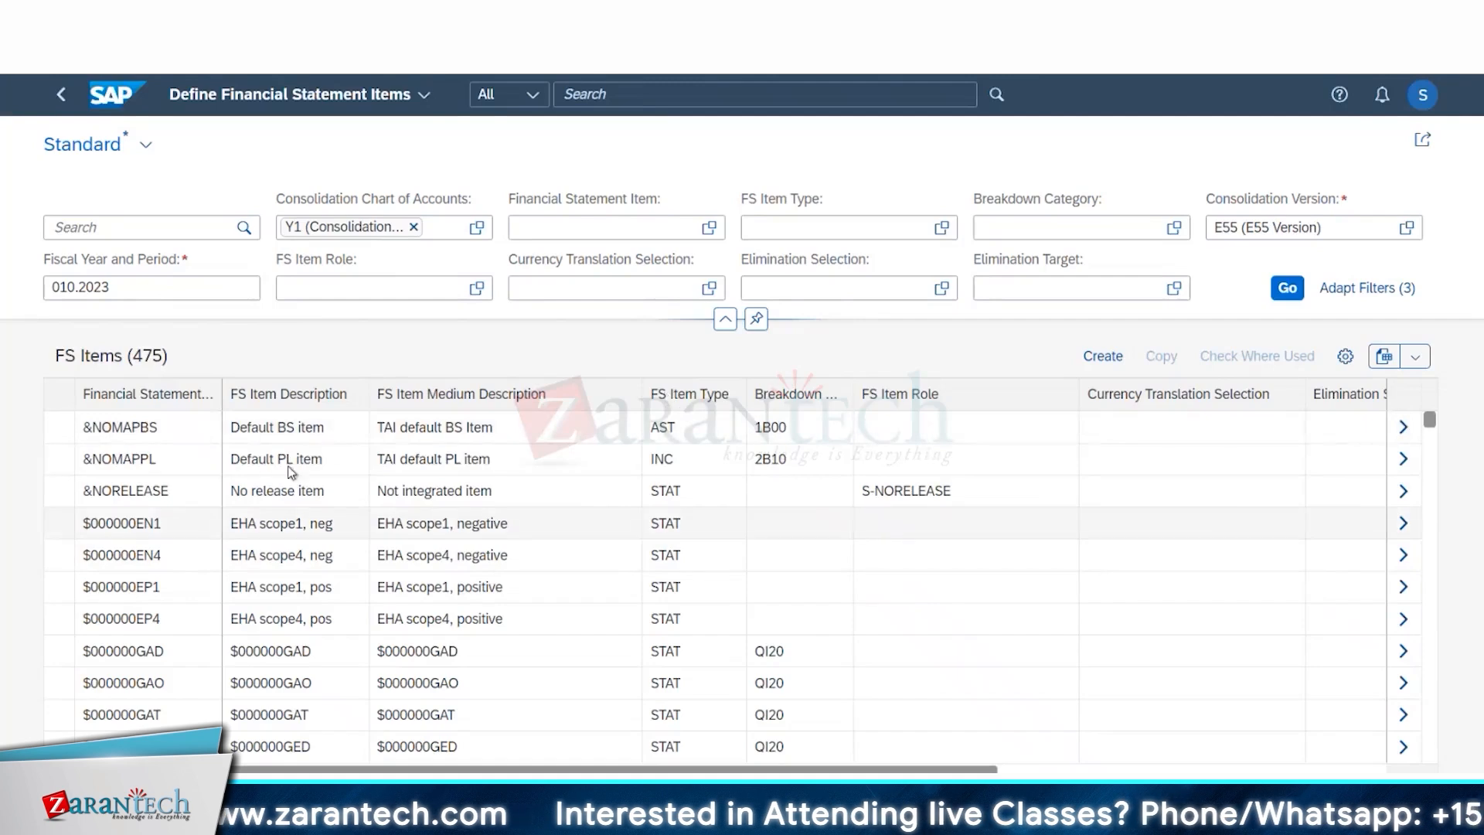
scroll(150, 572, "down", 5)
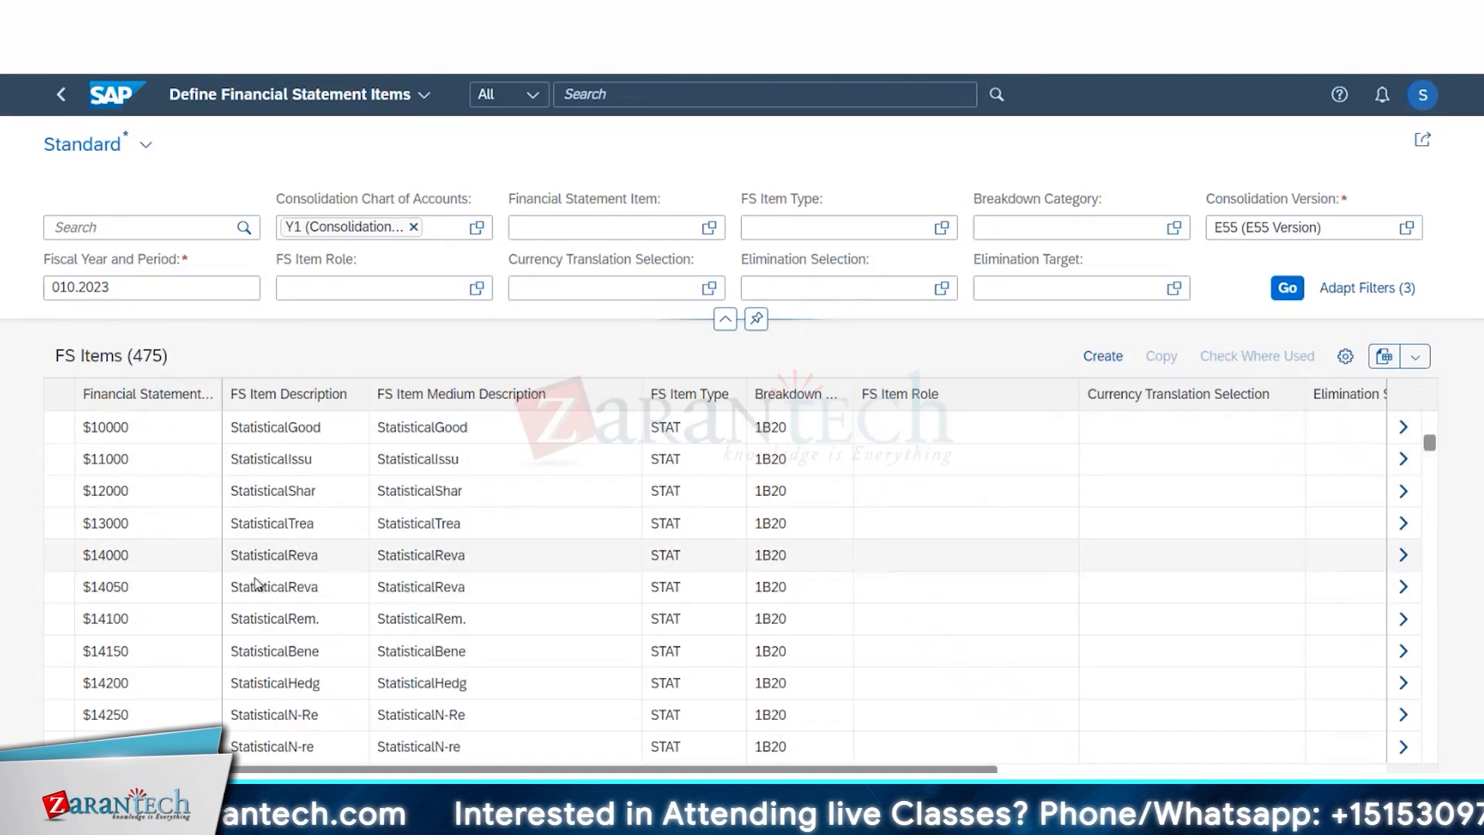
scroll(257, 585, "down", 10)
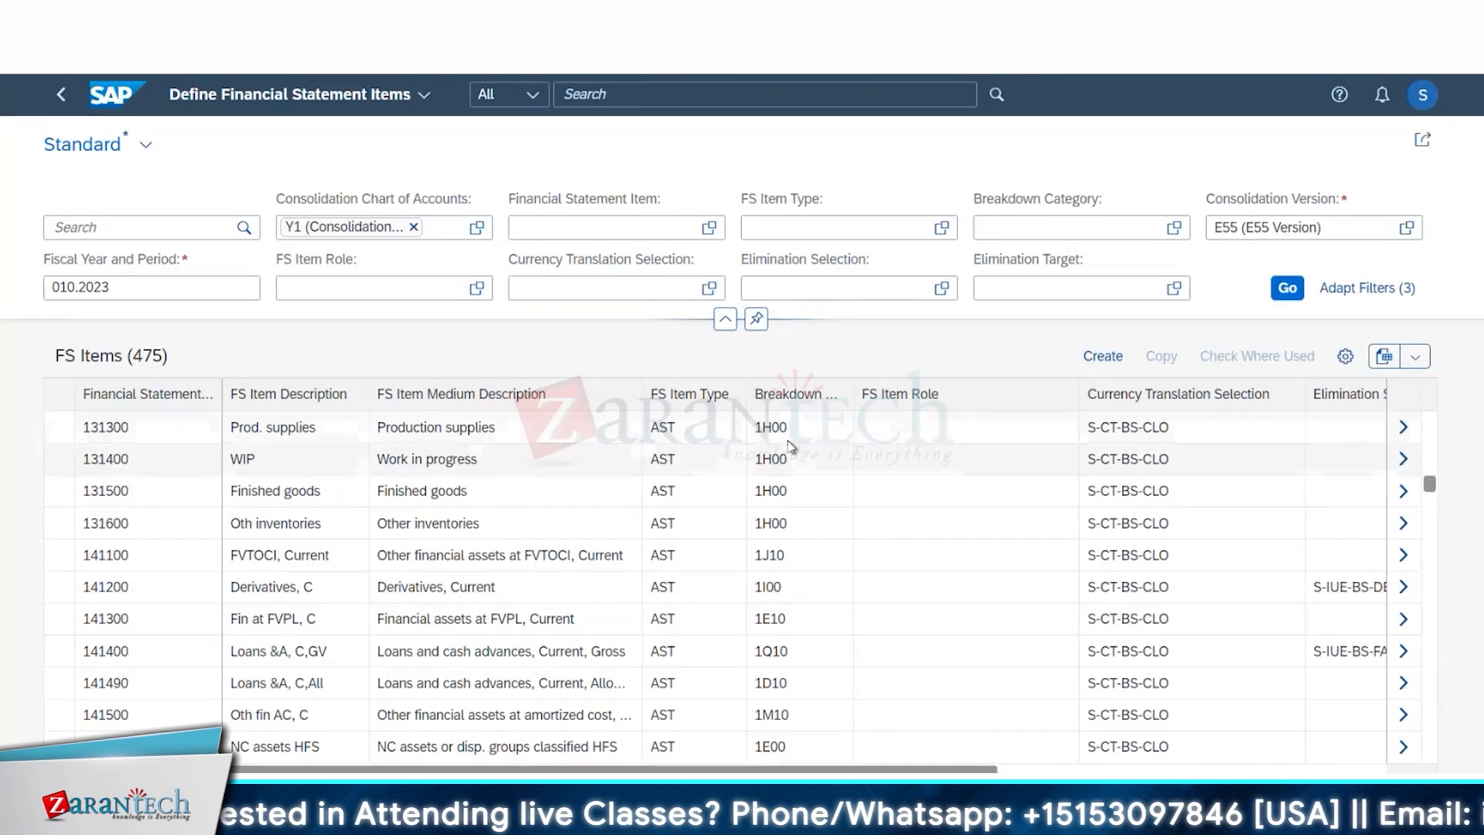
left_click(795, 427)
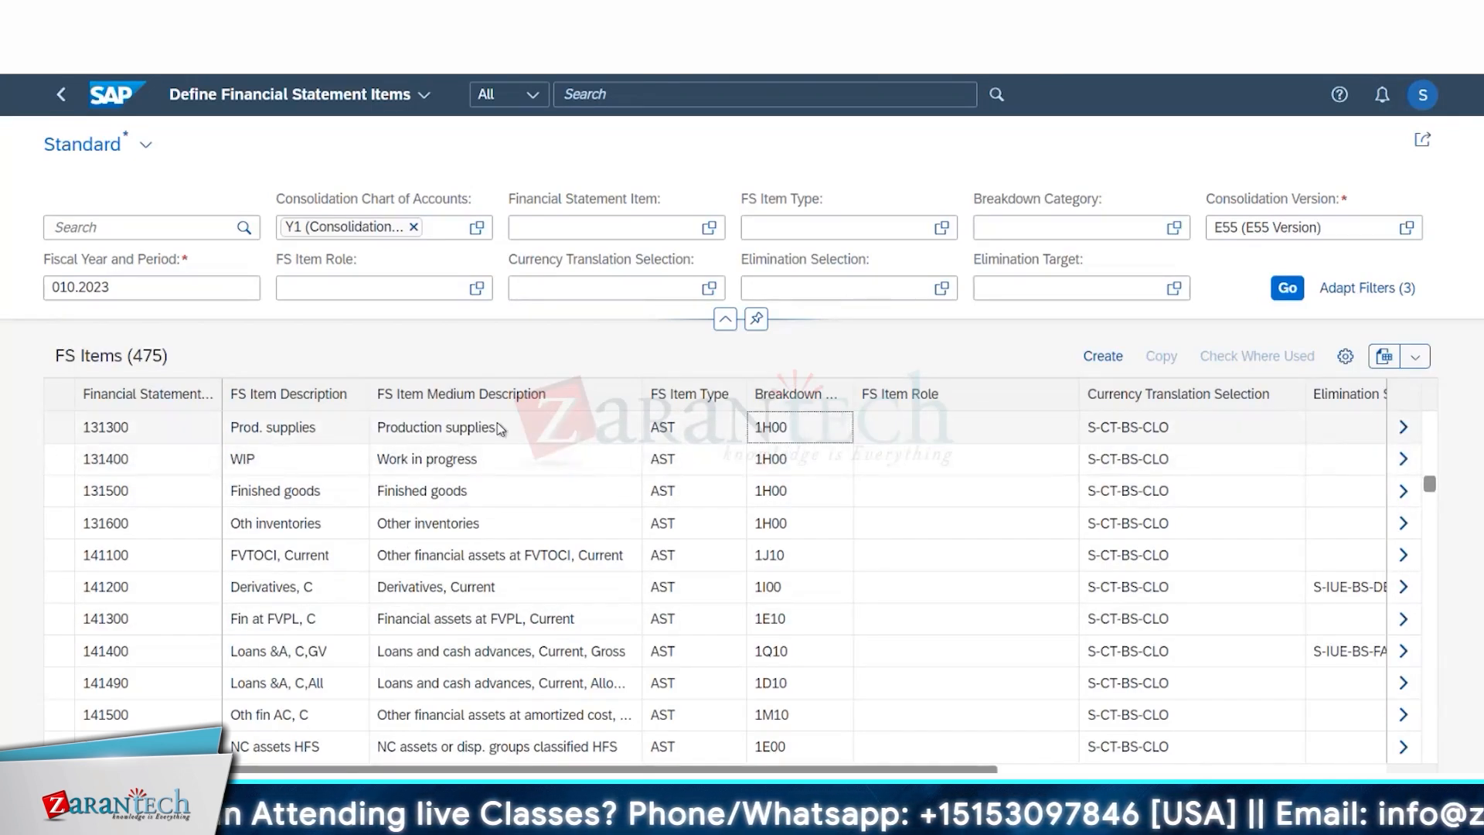
left_click_drag(499, 428, 378, 427)
left_click(758, 428)
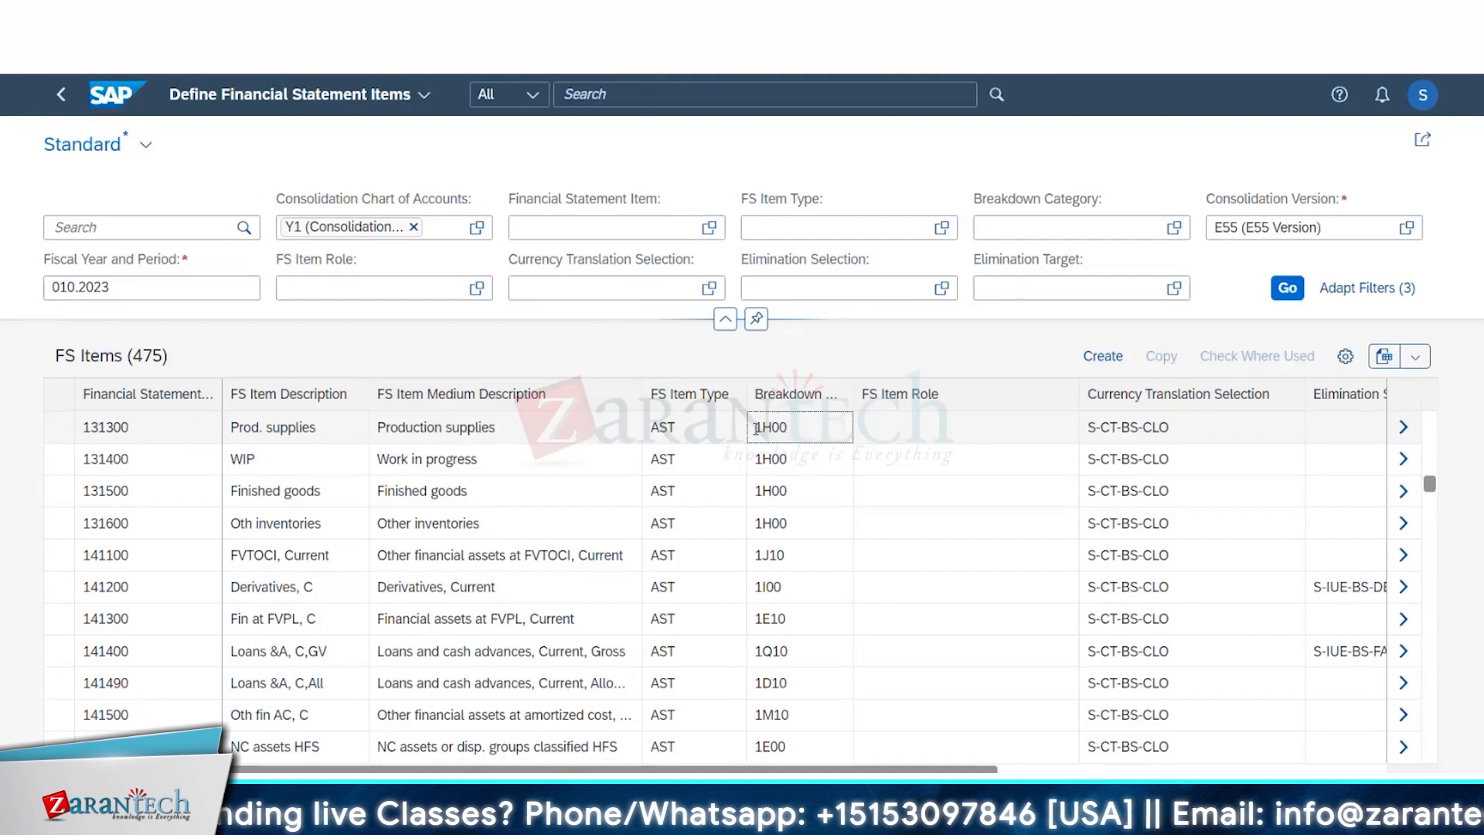
left_click_drag(756, 429, 743, 427)
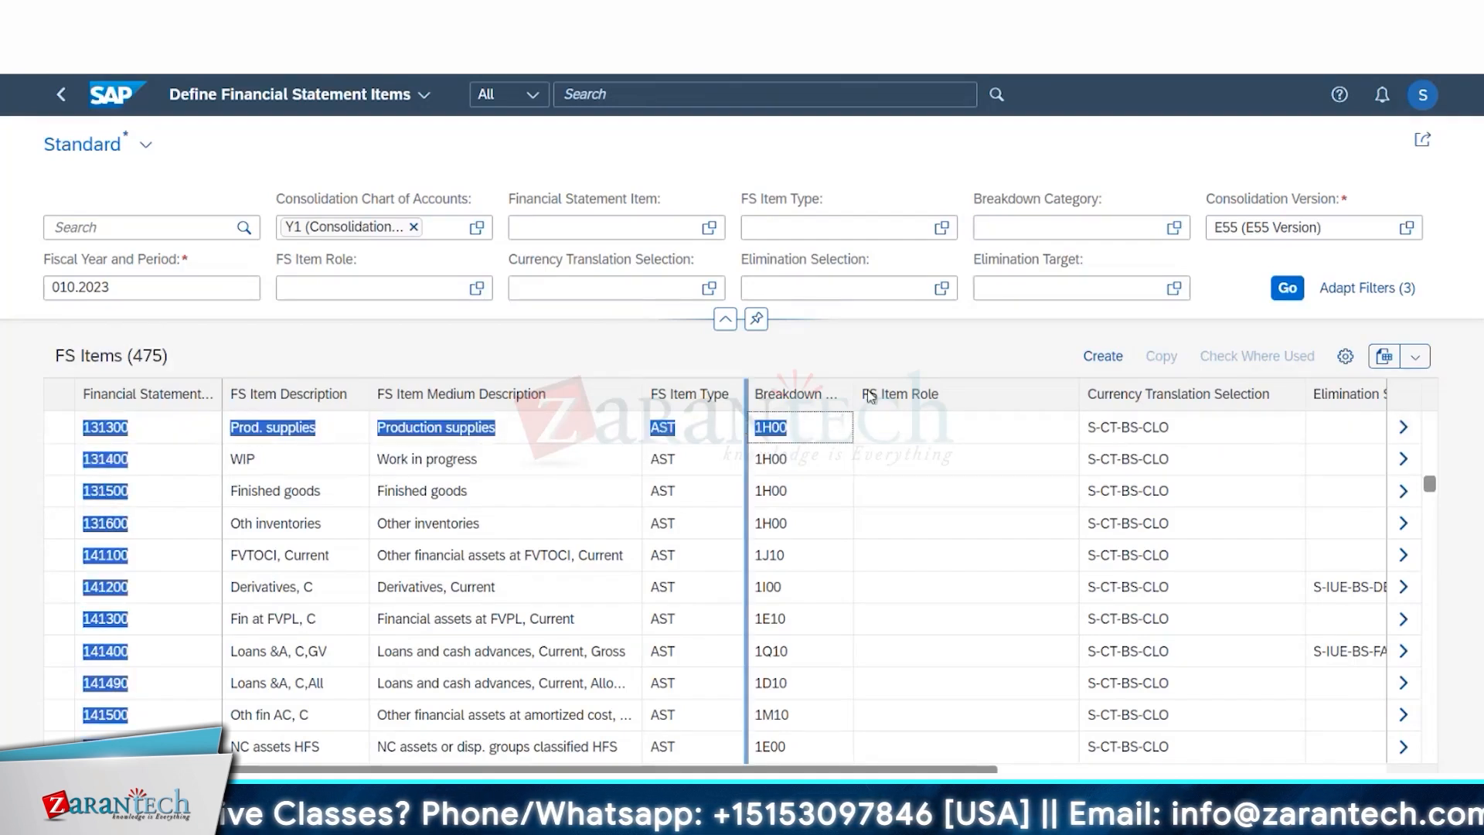
left_click_drag(1177, 429, 1089, 423)
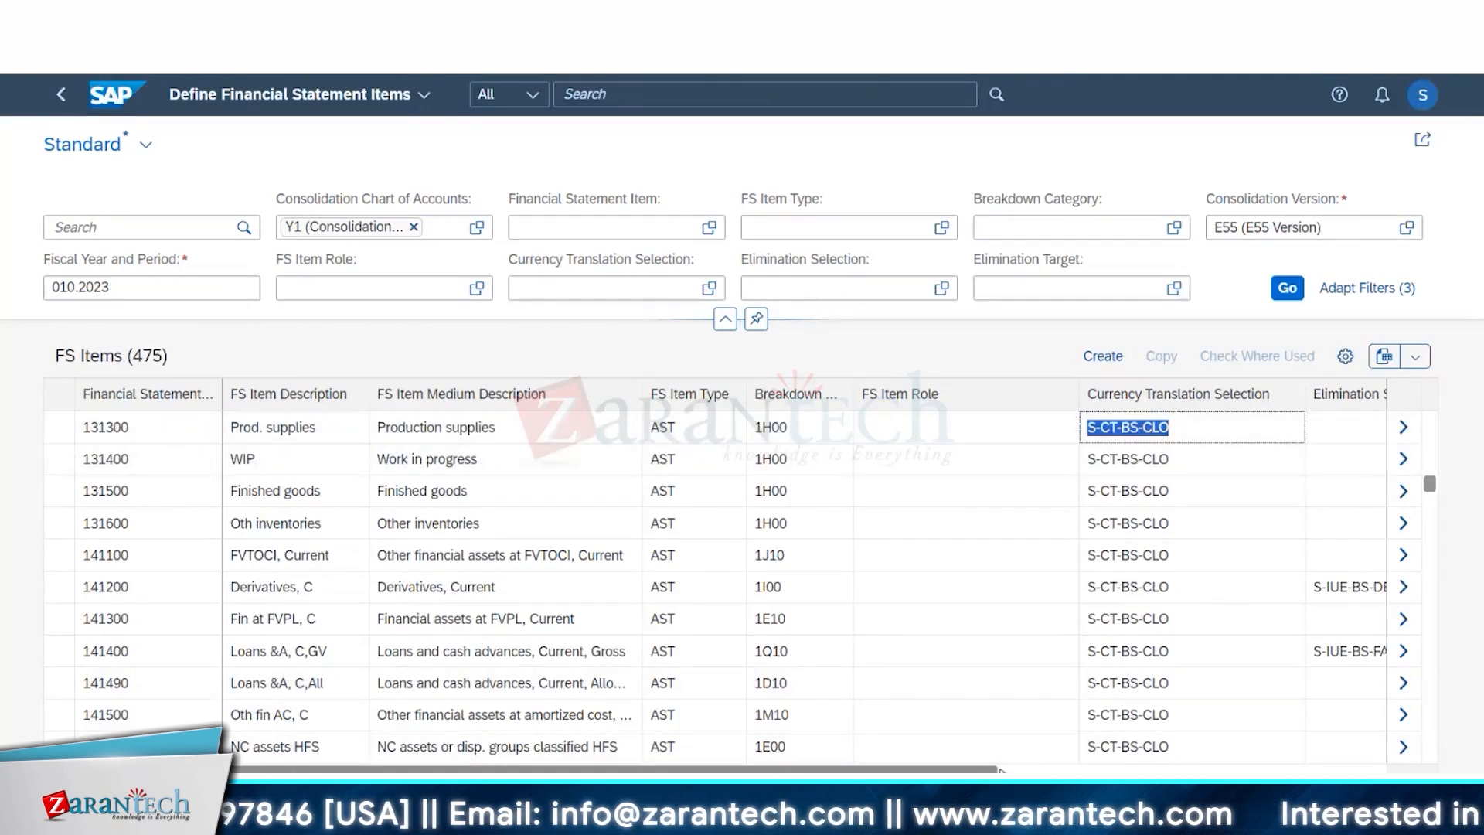
left_click_drag(985, 767, 865, 761)
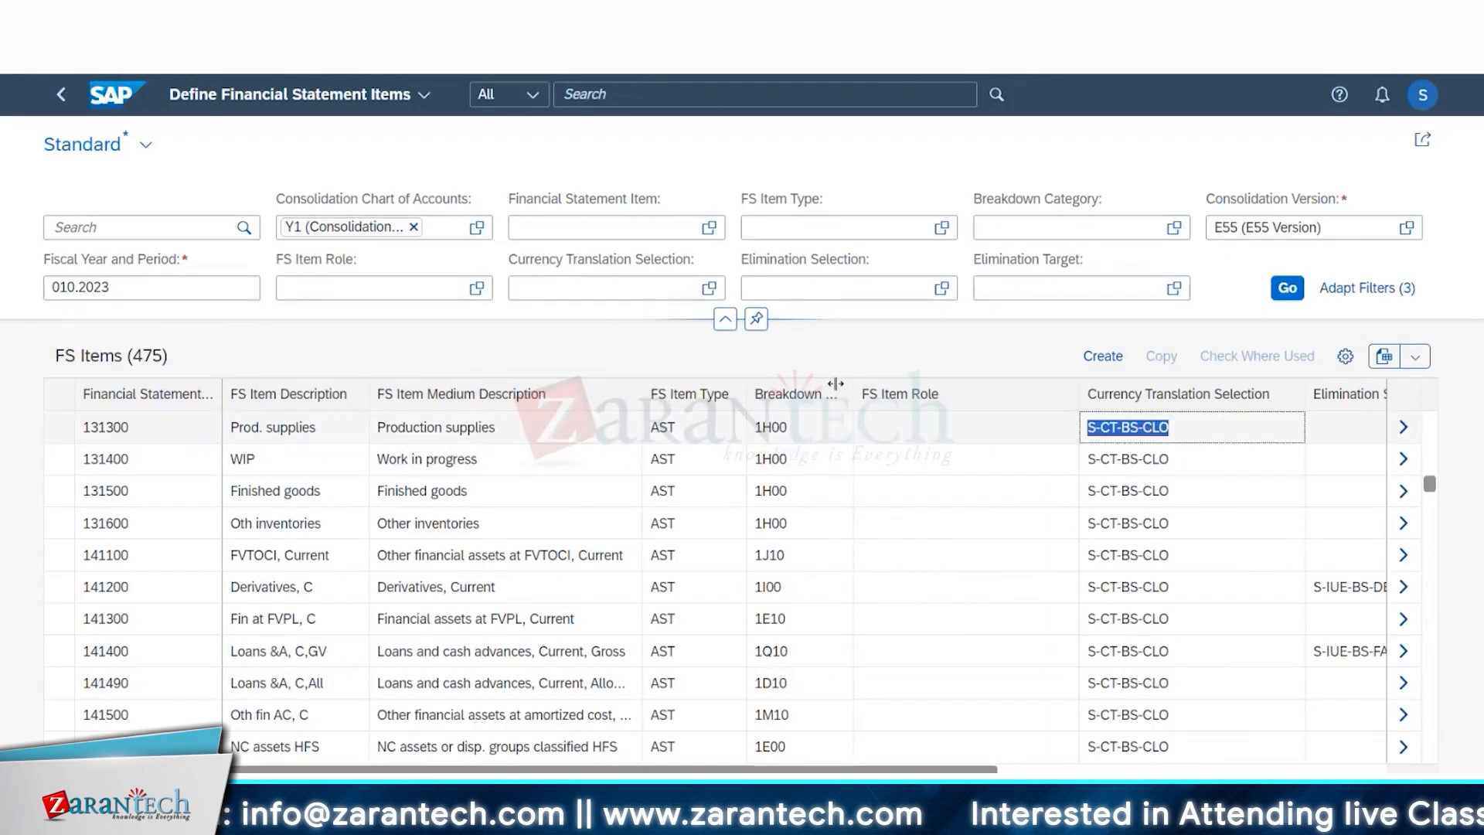
double_click(795, 427)
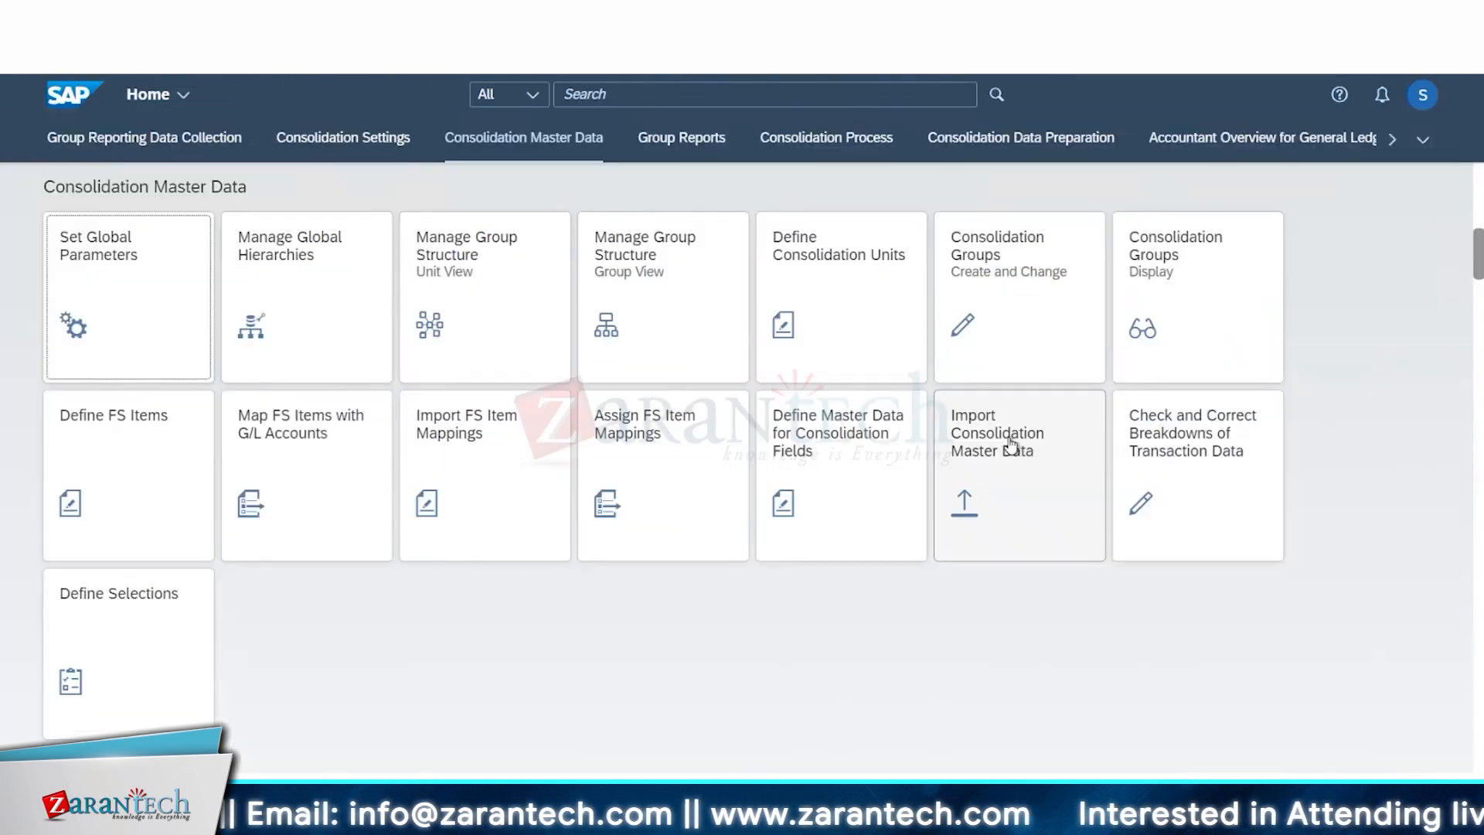
Download the financial statement item master data for chart of accounts Y1, language EN, version E55 and period 010.2023 from Import Consolidation Master Data
left_click(1001, 440)
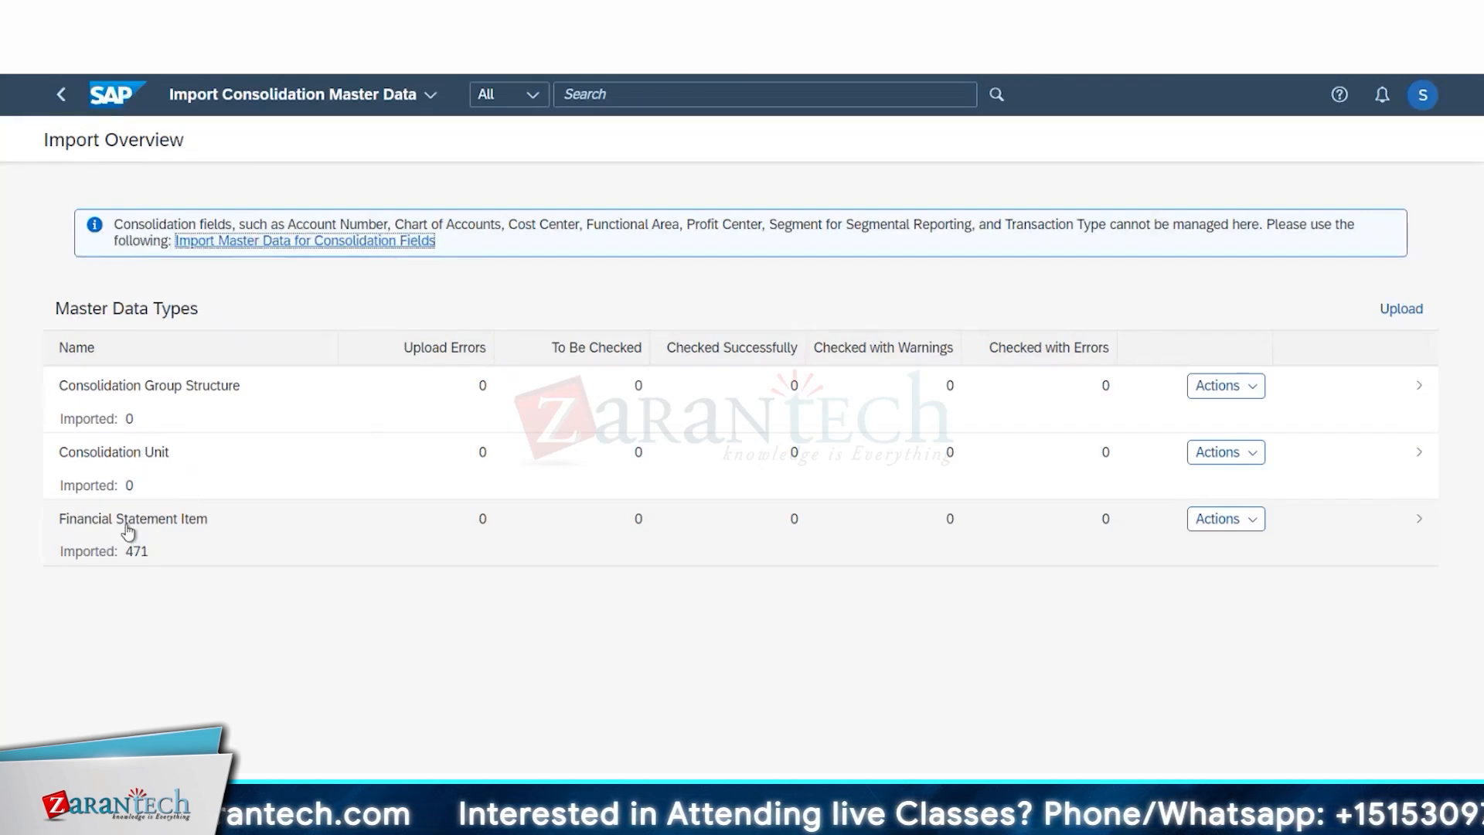
left_click(1229, 520)
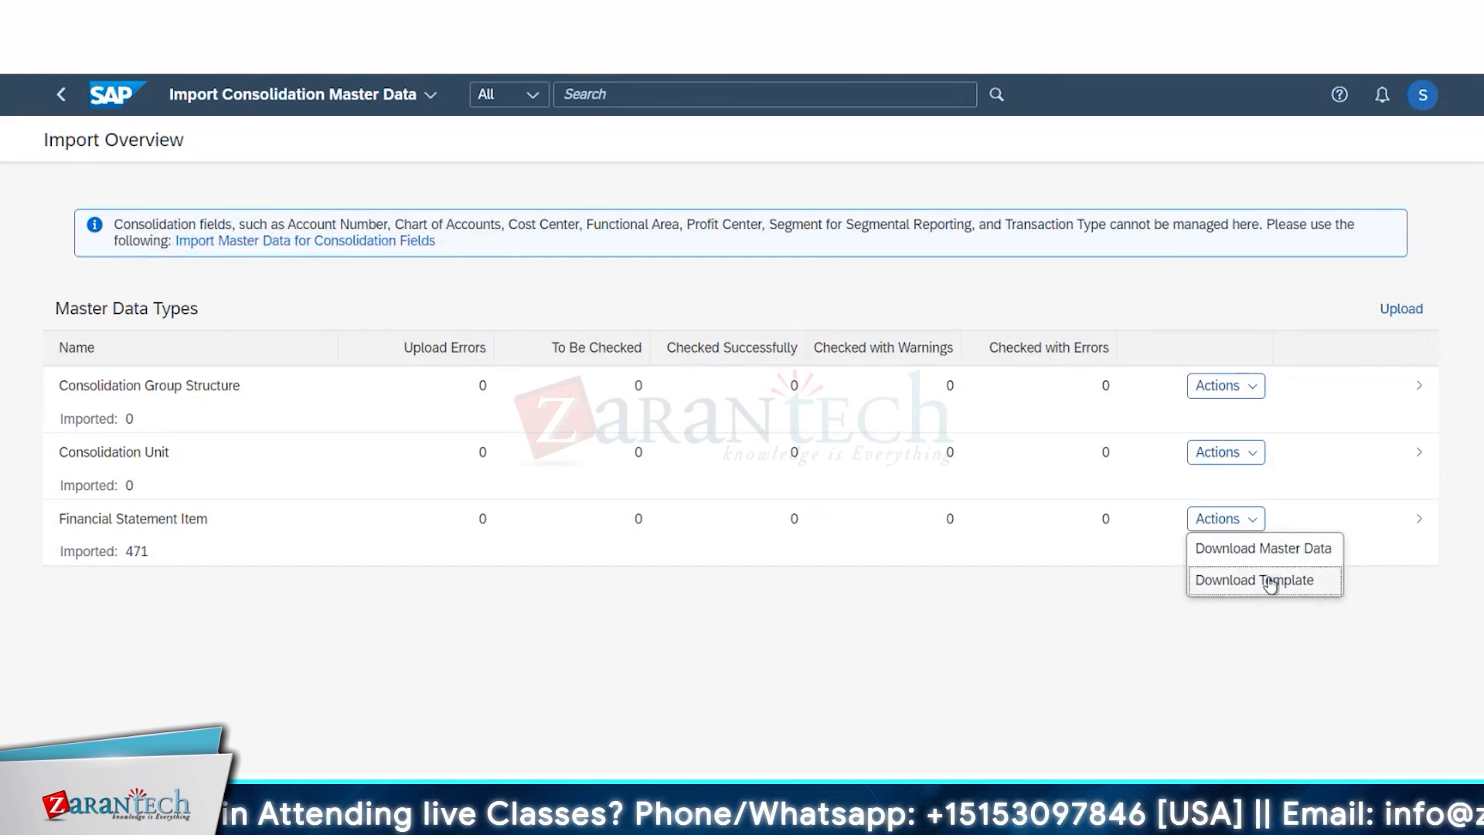
left_click(1270, 551)
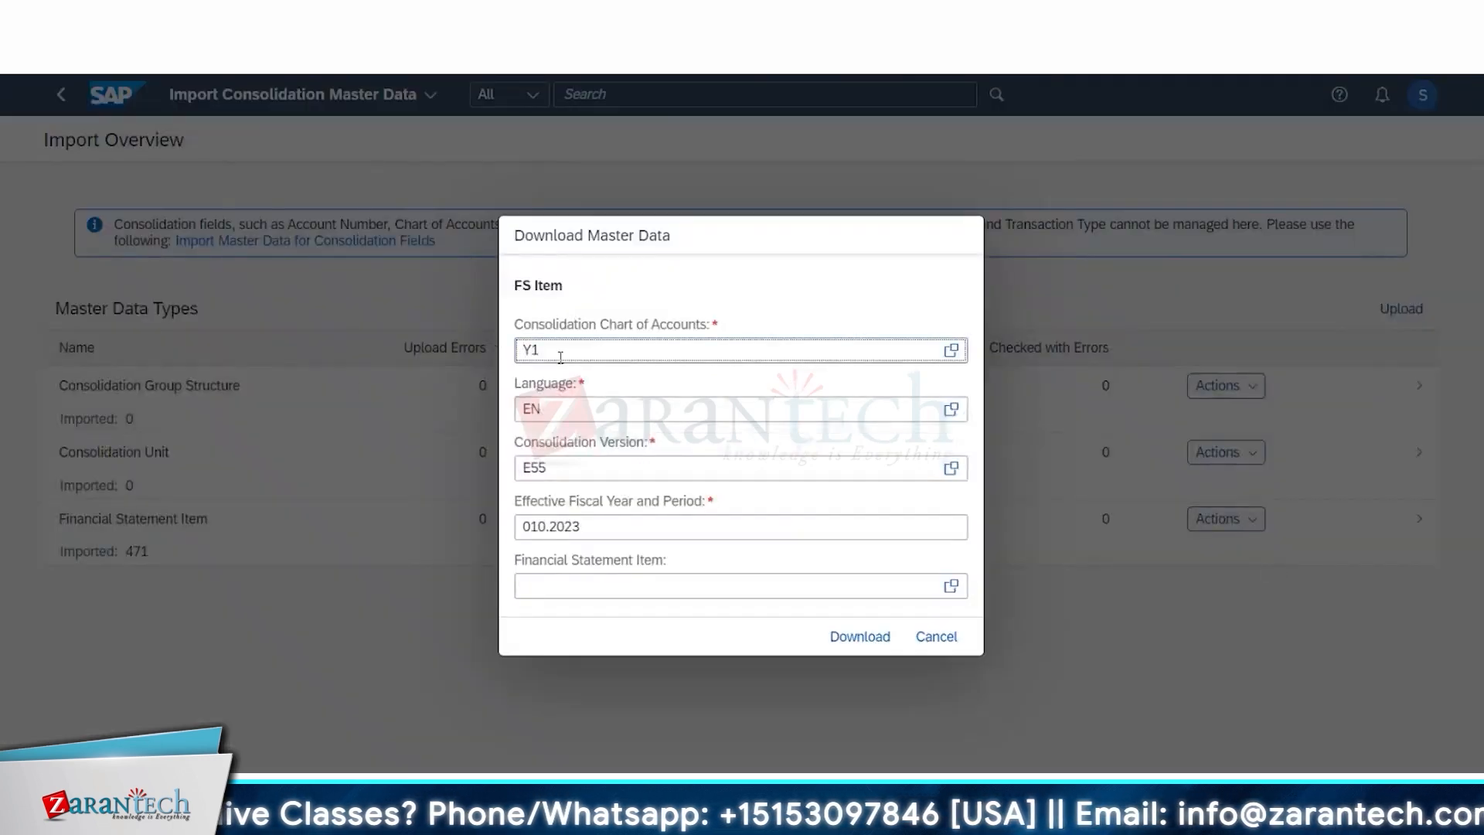
double_click(562, 464)
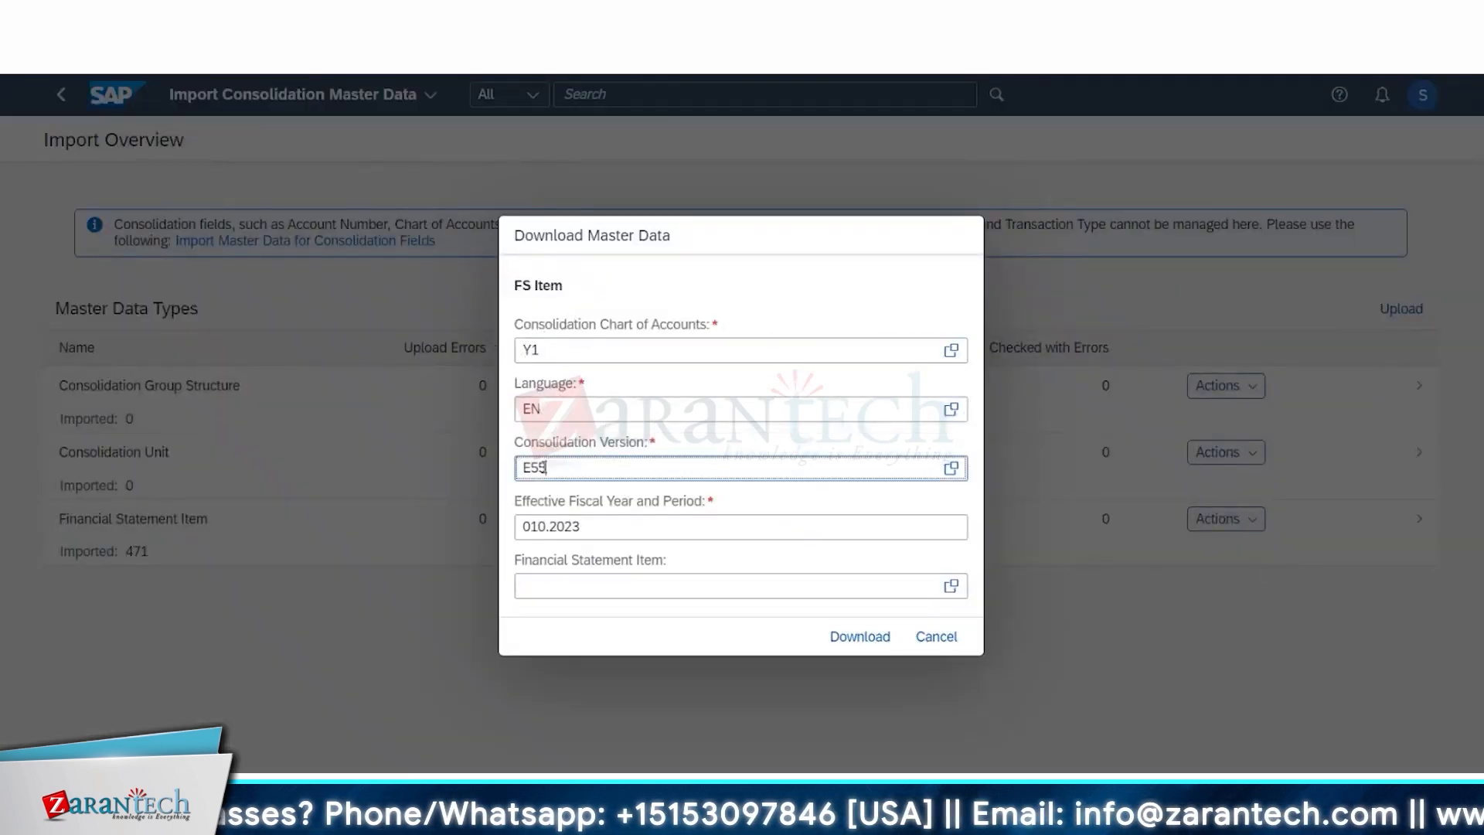
left_click(950, 468)
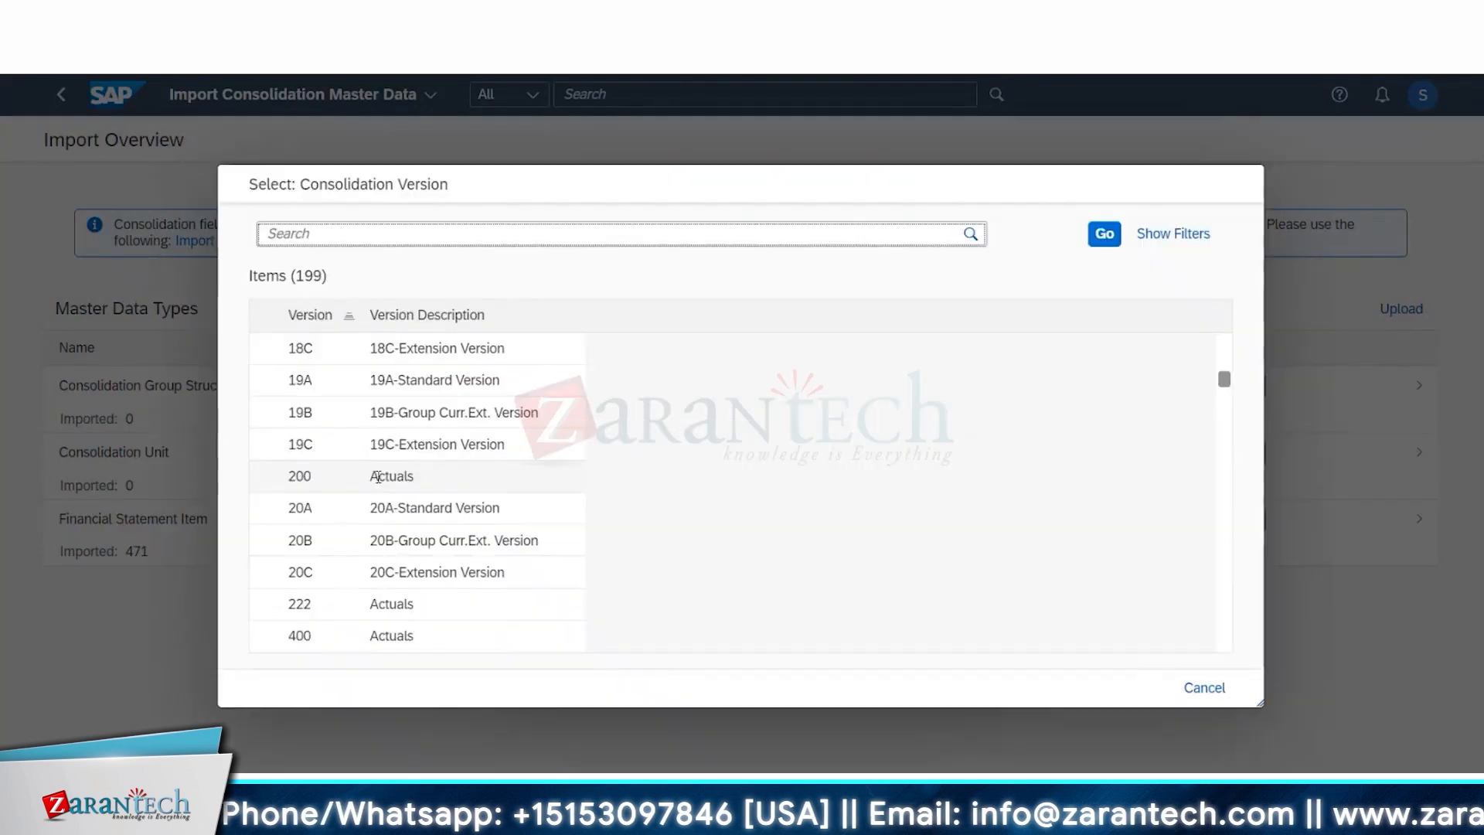
scroll(369, 507, "down", 10)
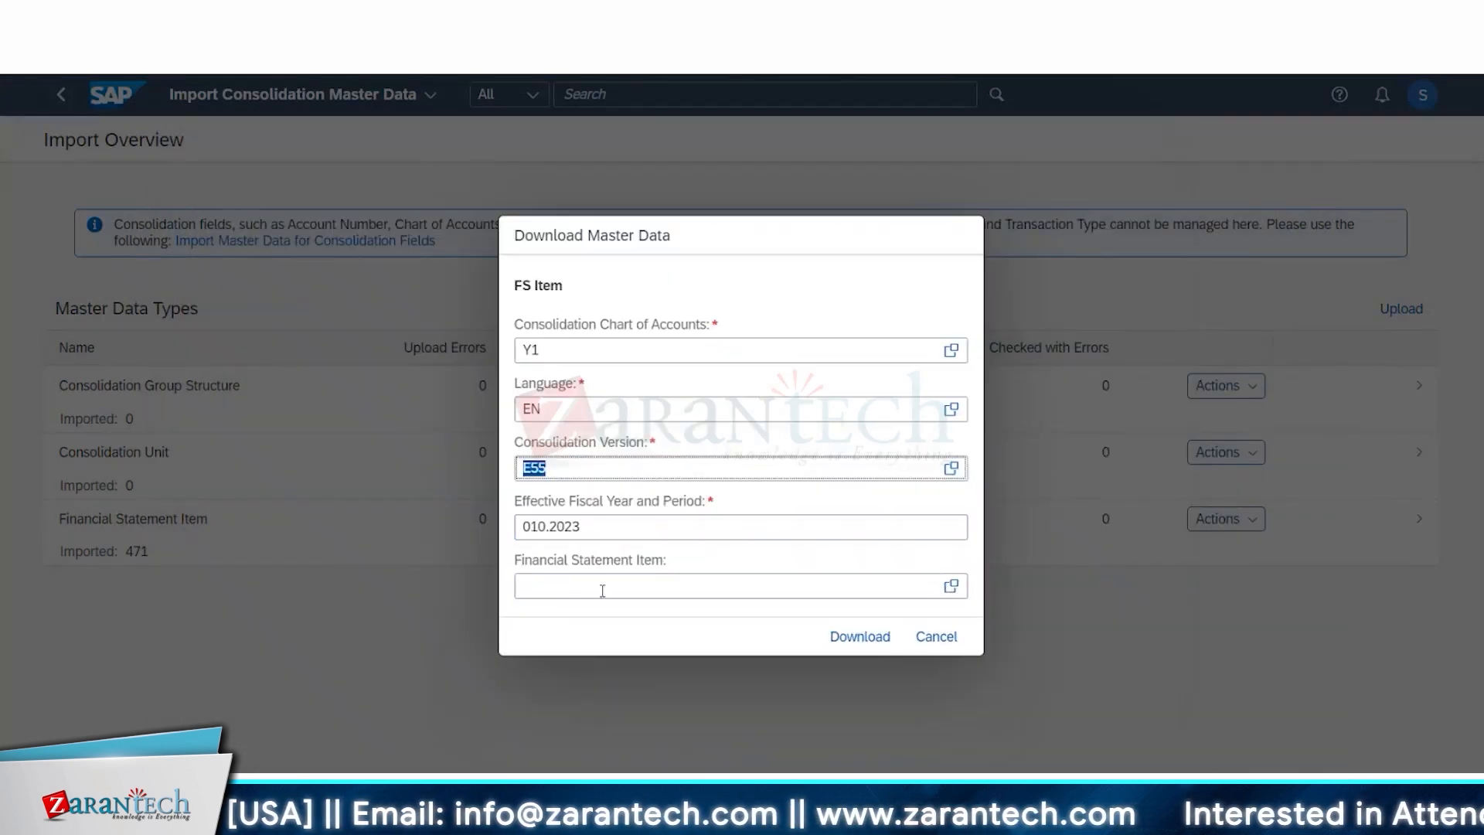
left_click(853, 640)
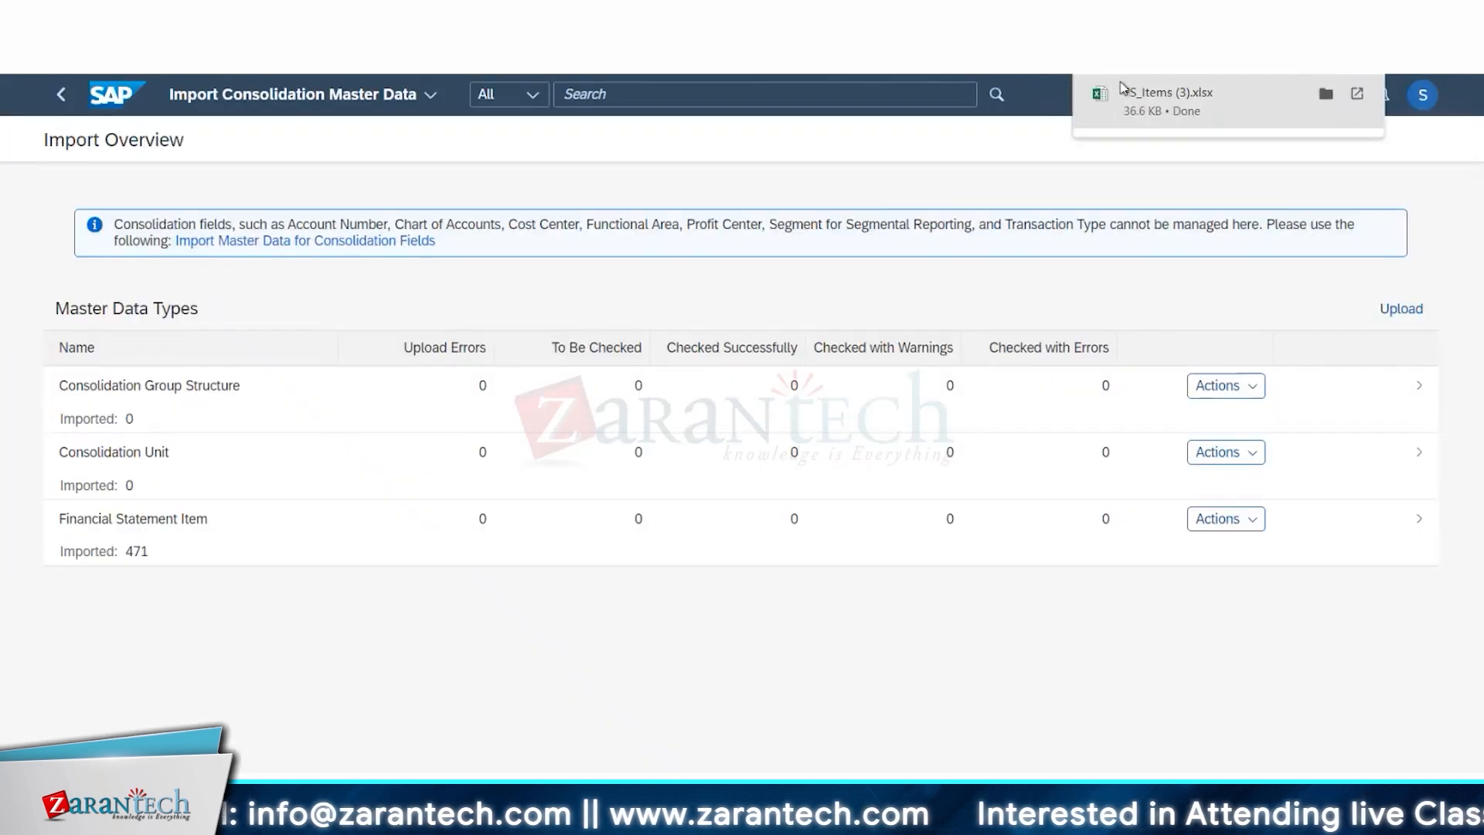
Open the downloaded FS_Items (3) workbook and examine the role, data collection, currency translation, elimination and cash flow selection columns
left_click(1137, 98)
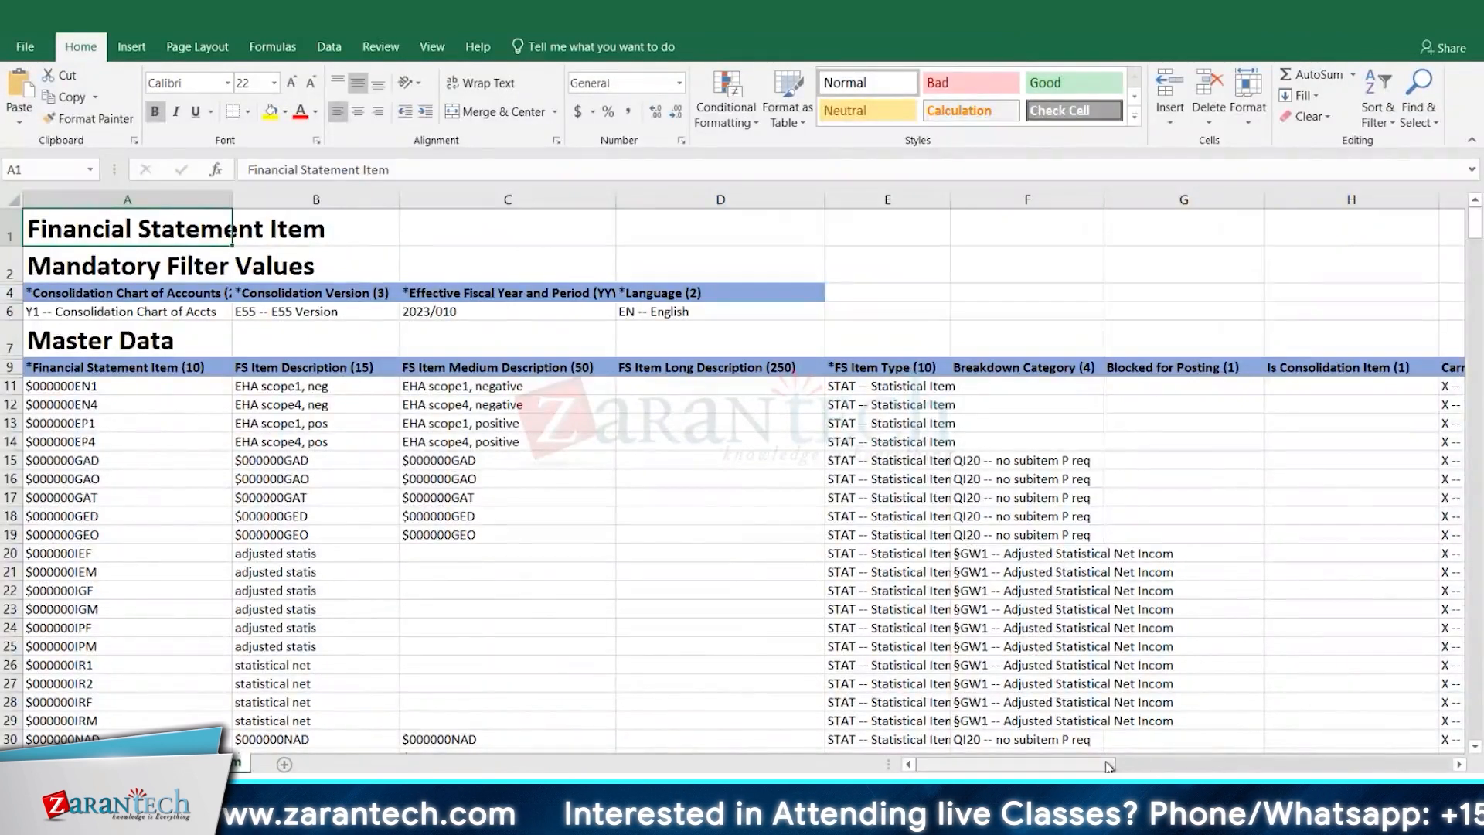
scroll(1070, 630, "right", 5)
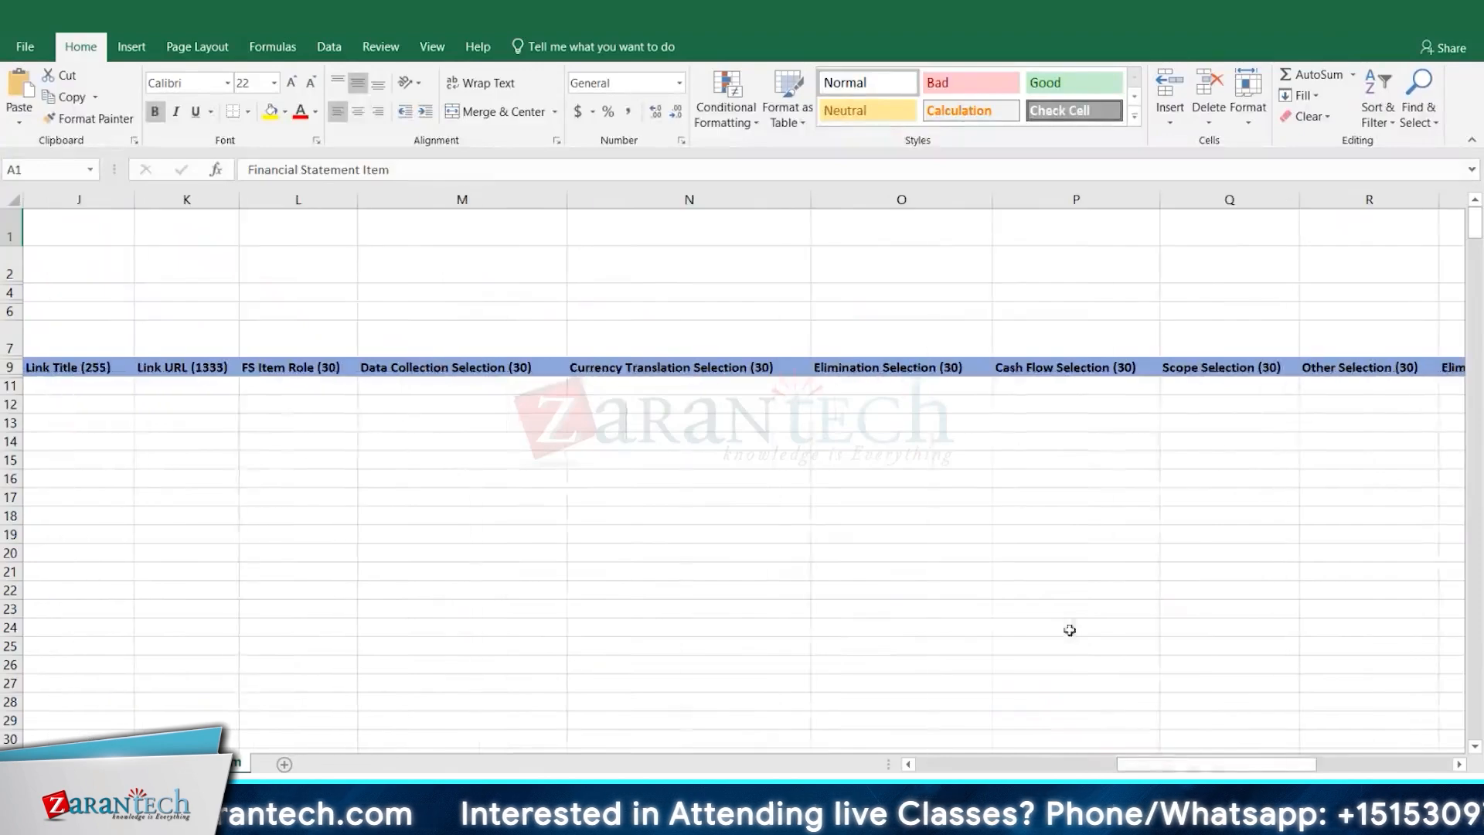
scroll(1070, 630, "down", 20)
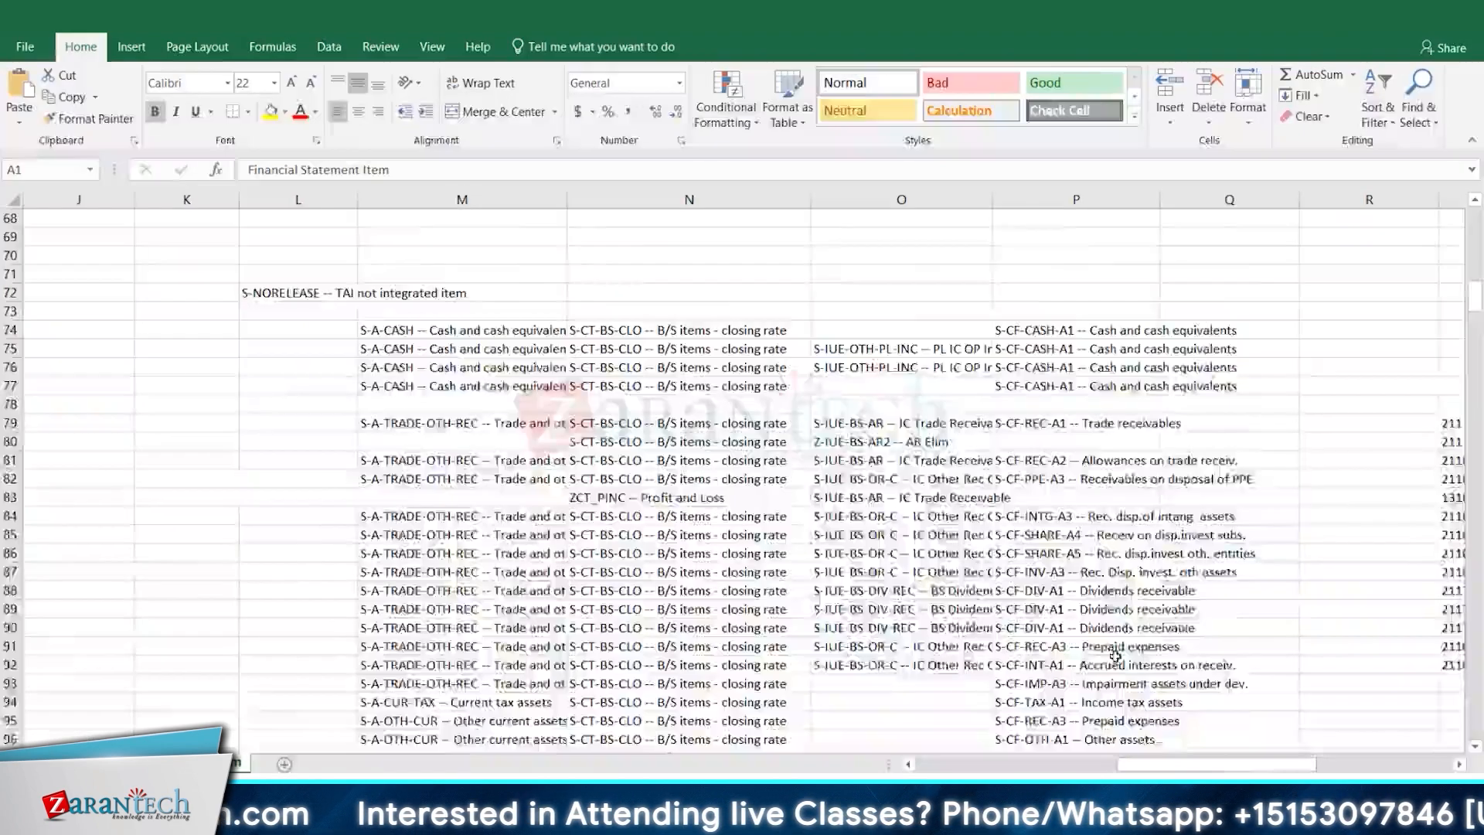
scroll(1116, 656, "down", 20)
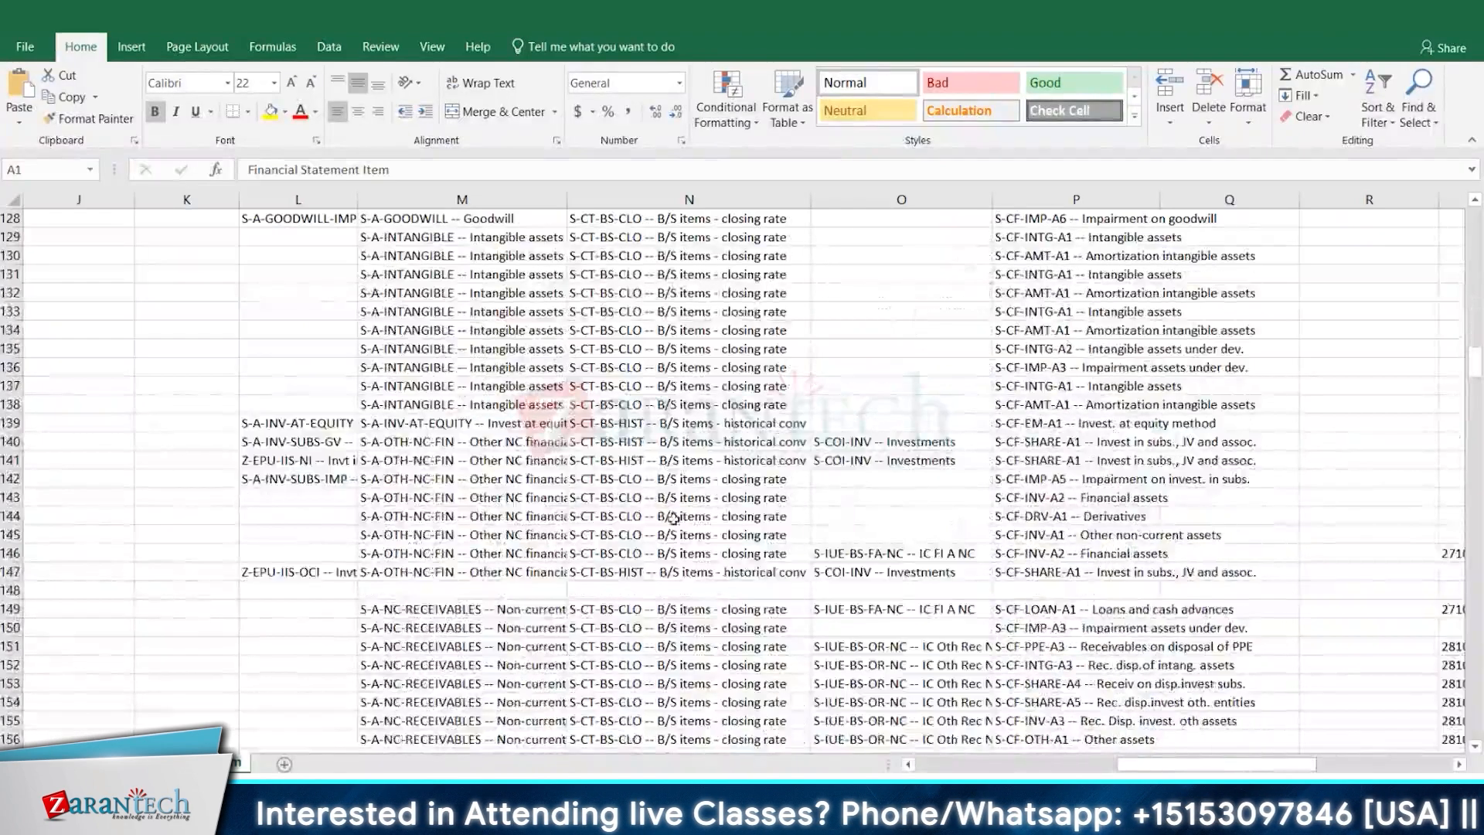
scroll(1118, 668, "down", 20)
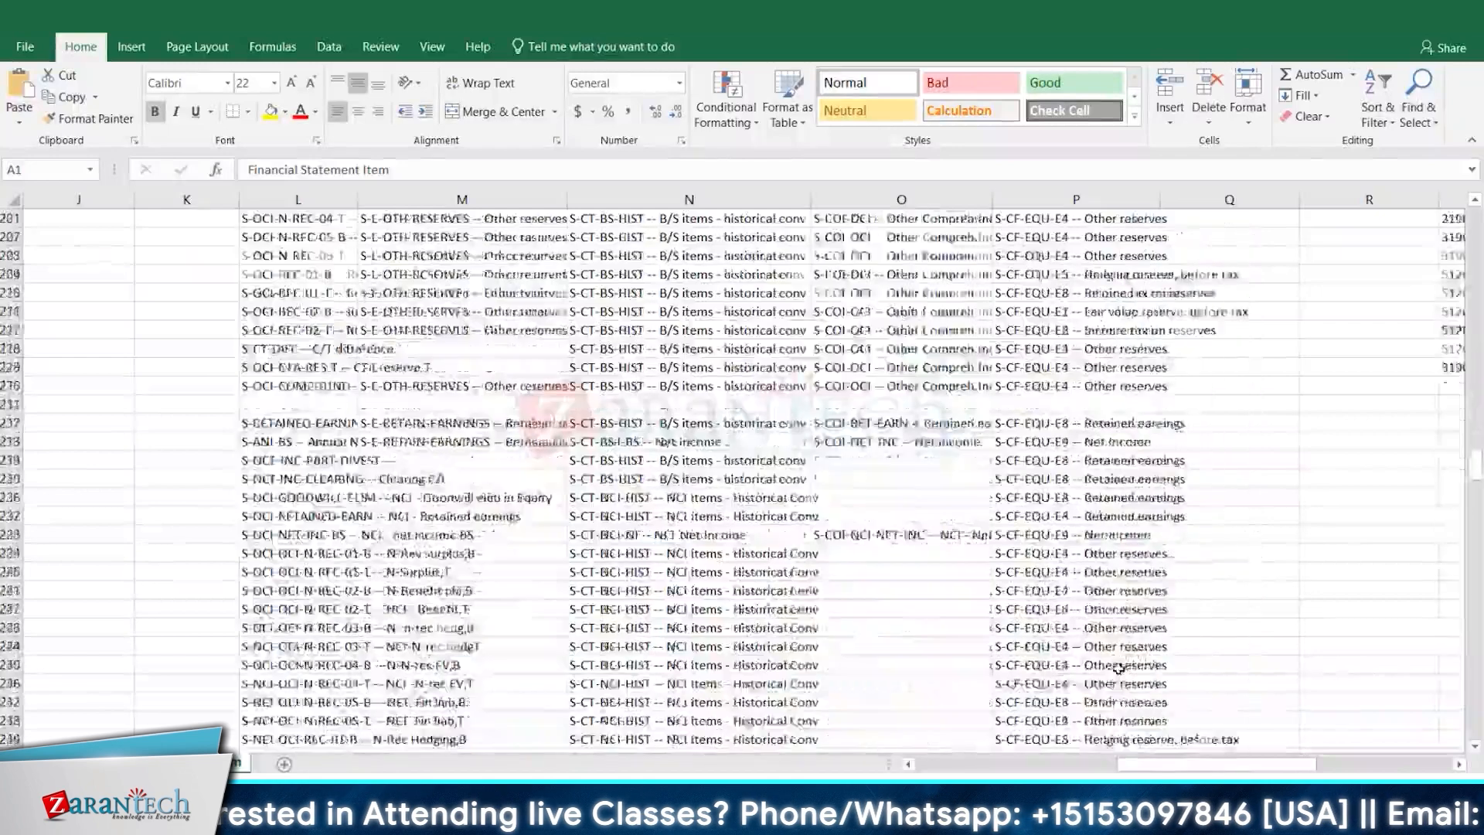
scroll(1118, 668, "down", 20)
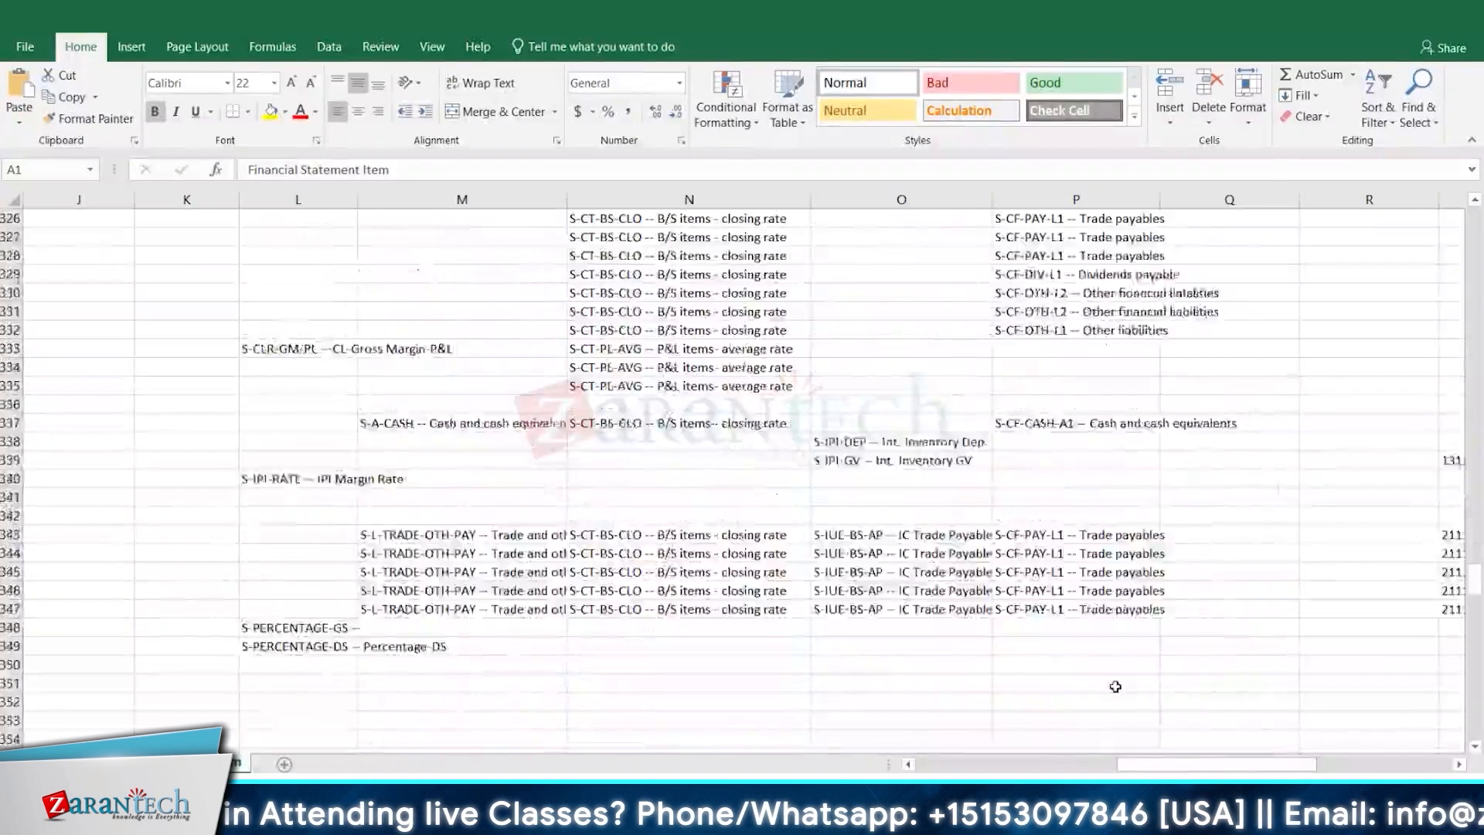
scroll(1116, 687, "down", 14)
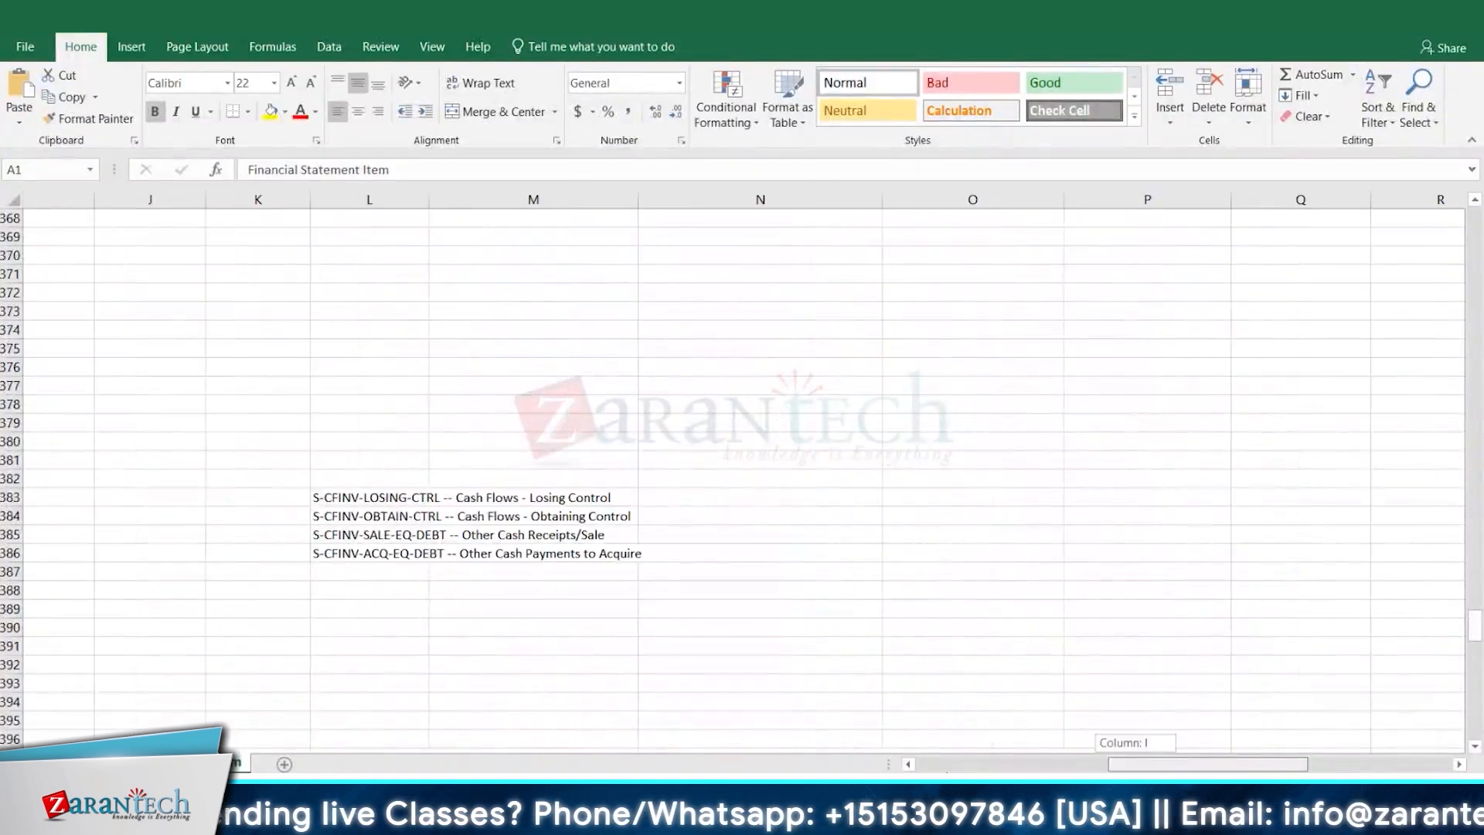
left_click_drag(1138, 766, 937, 766)
left_click_drag(1428, 434, 1428, 207)
Review the financial statement items with their descriptions, item types, breakdown categories and elimination target columns in the workbook
scroll(172, 490, "down", 20)
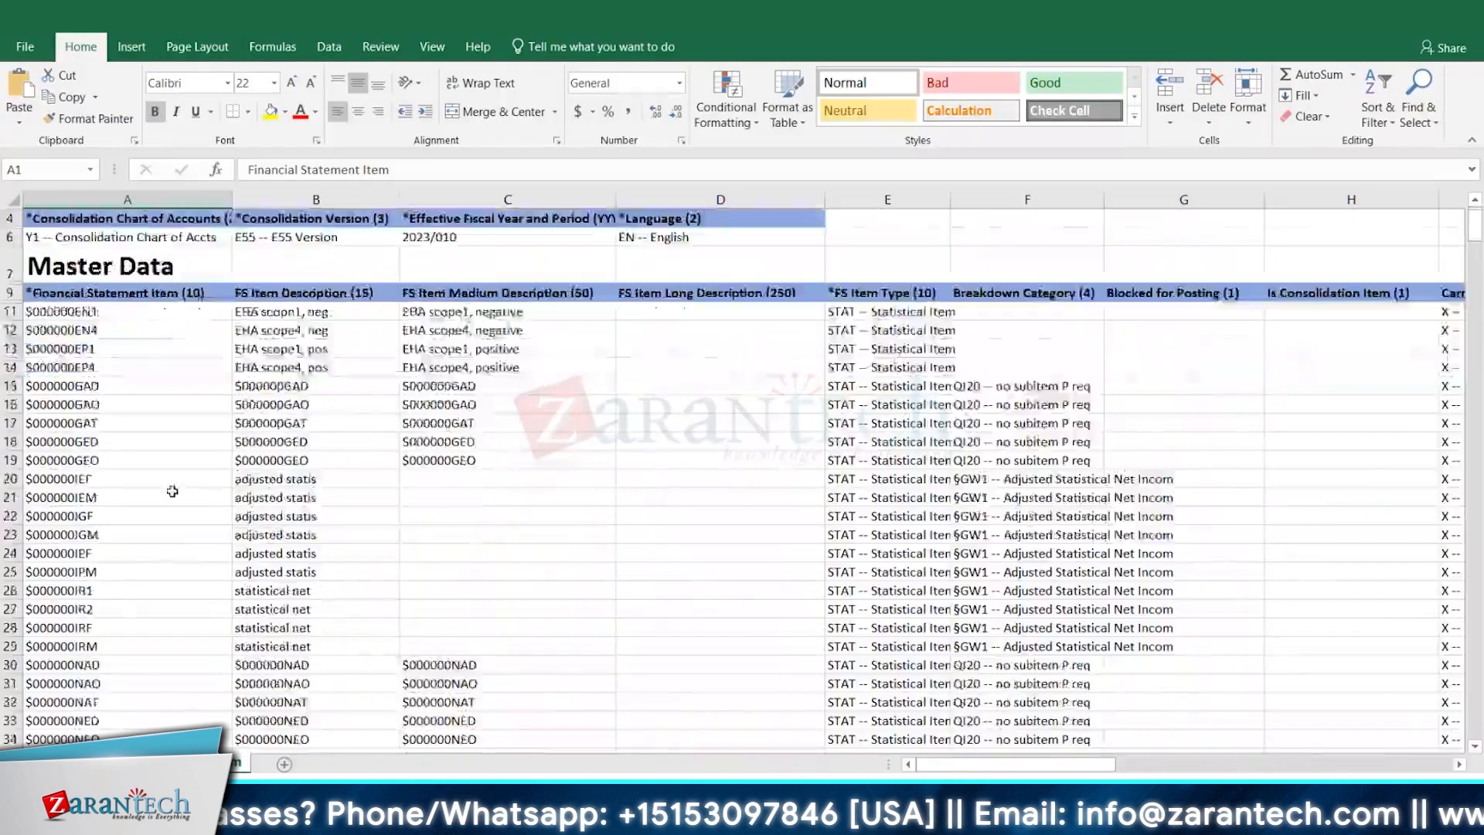
scroll(1161, 745, "down", 1)
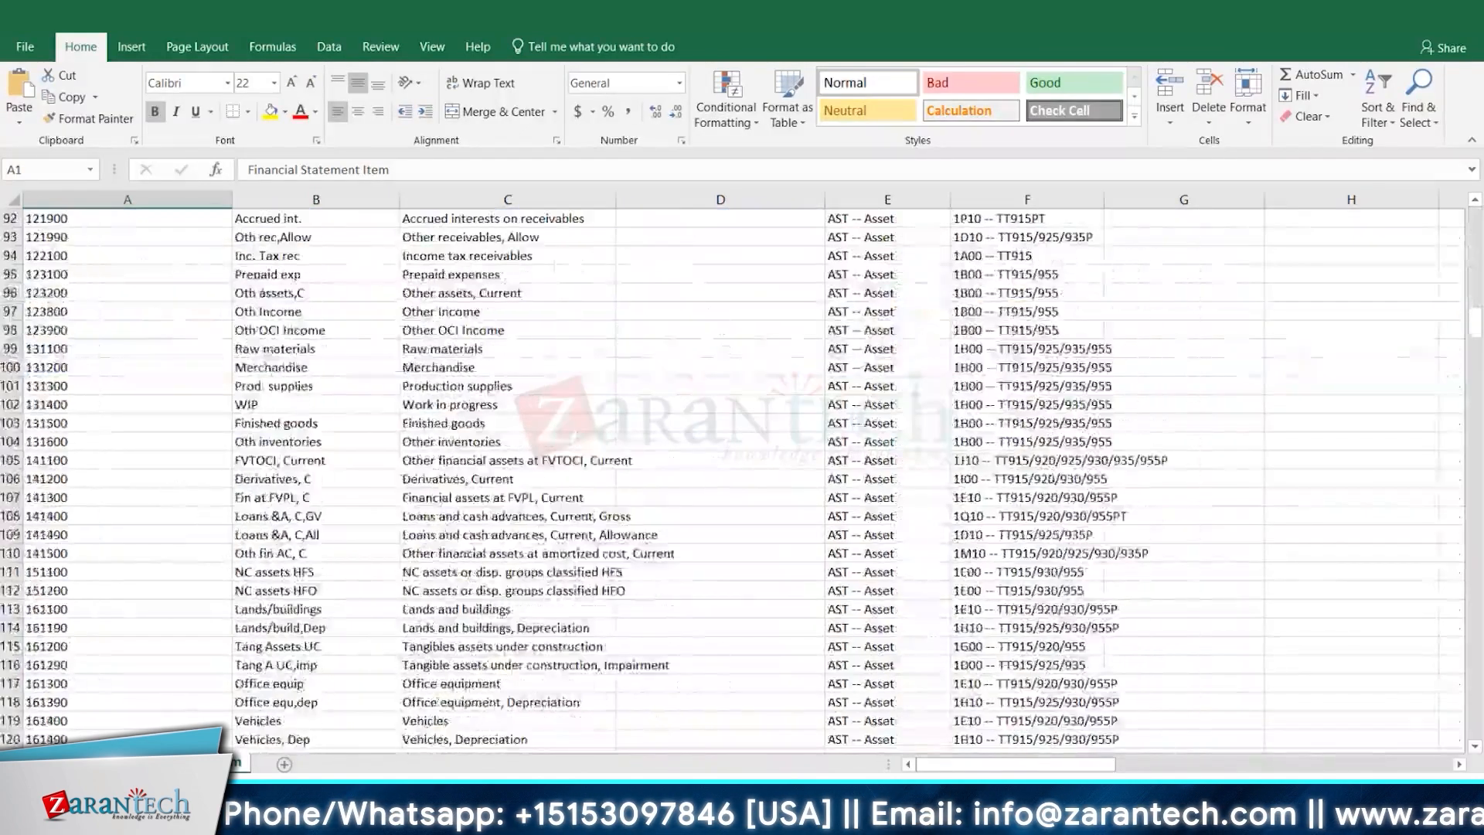
scroll(1307, 599, "right", 5)
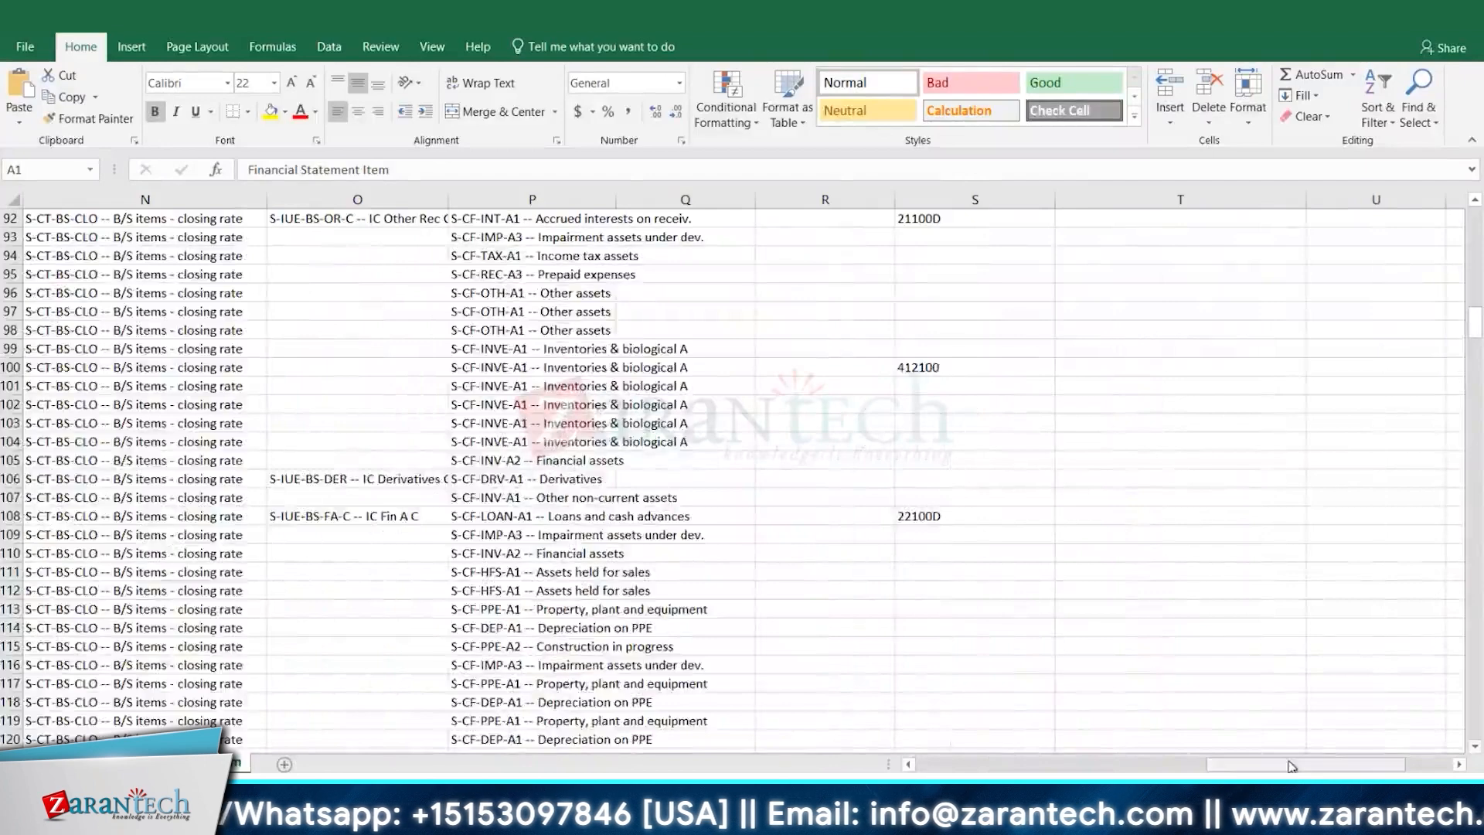
left_click_drag(1292, 766, 989, 761)
scroll(665, 516, "up", 14)
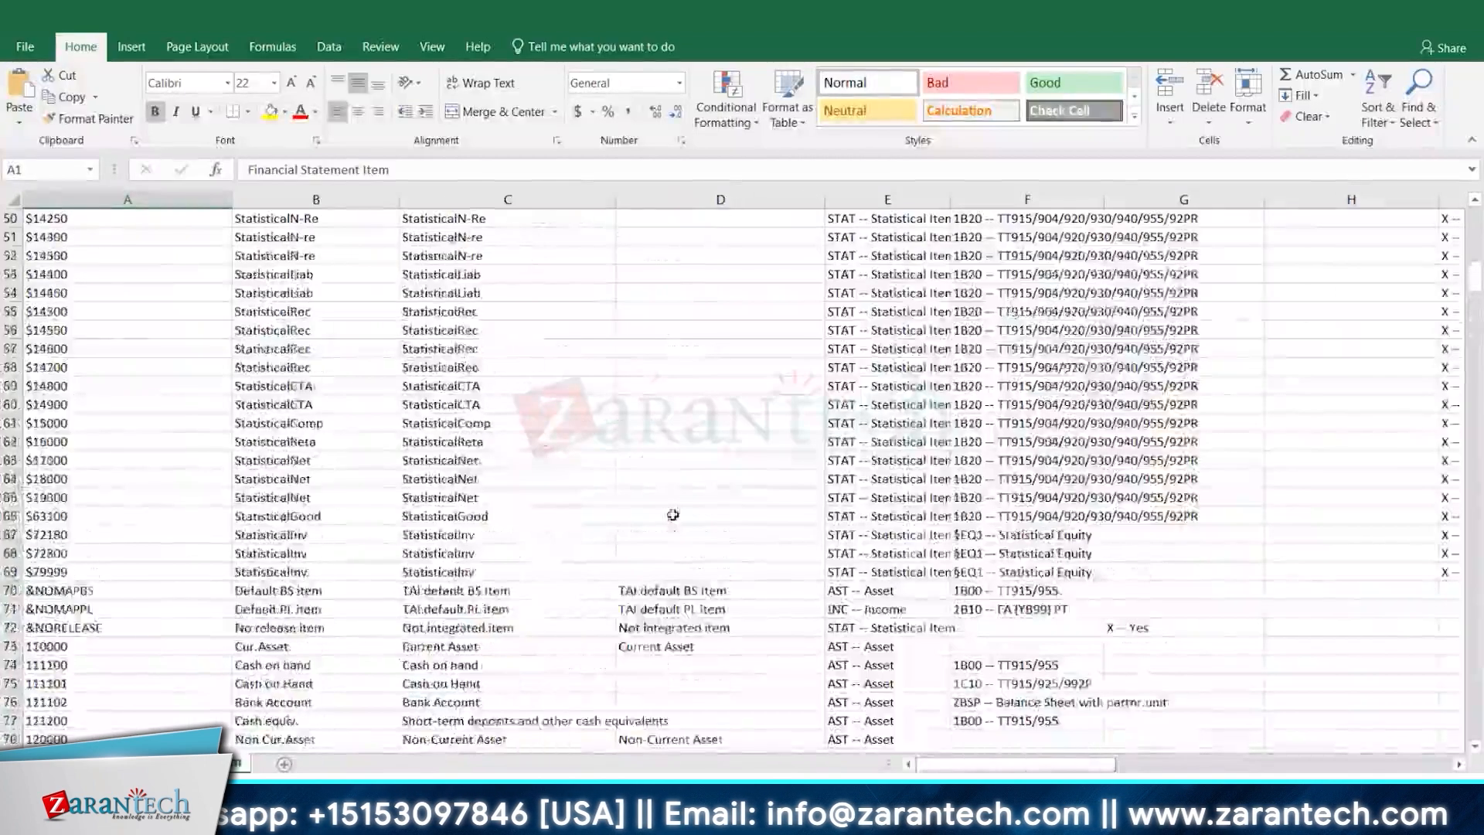
scroll(672, 515, "up", 16)
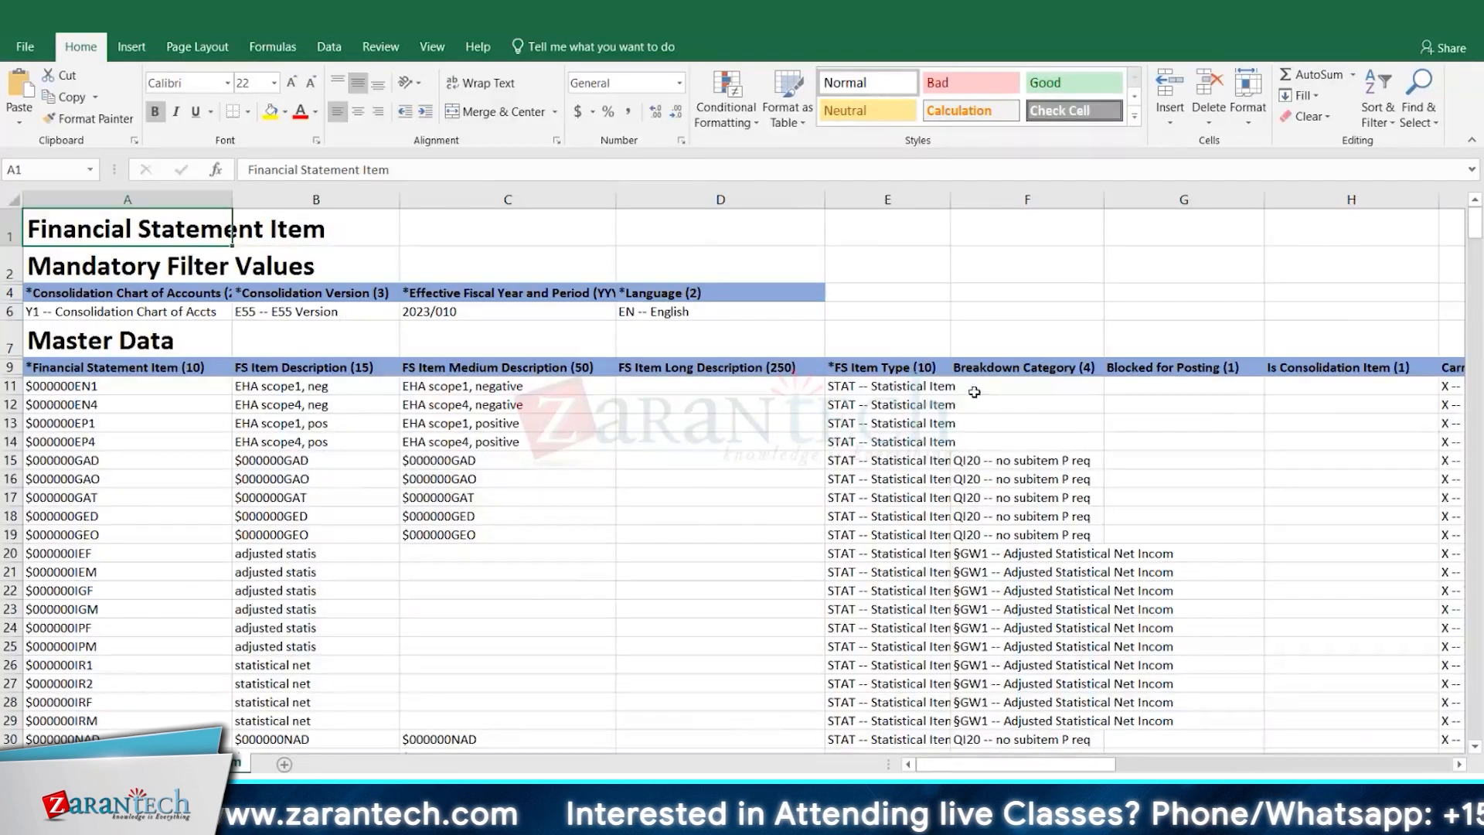
Set the consolidation version in the mandatory filter values to B66 -- B66 Version Standard, then save and close the workbook
left_click(387, 312)
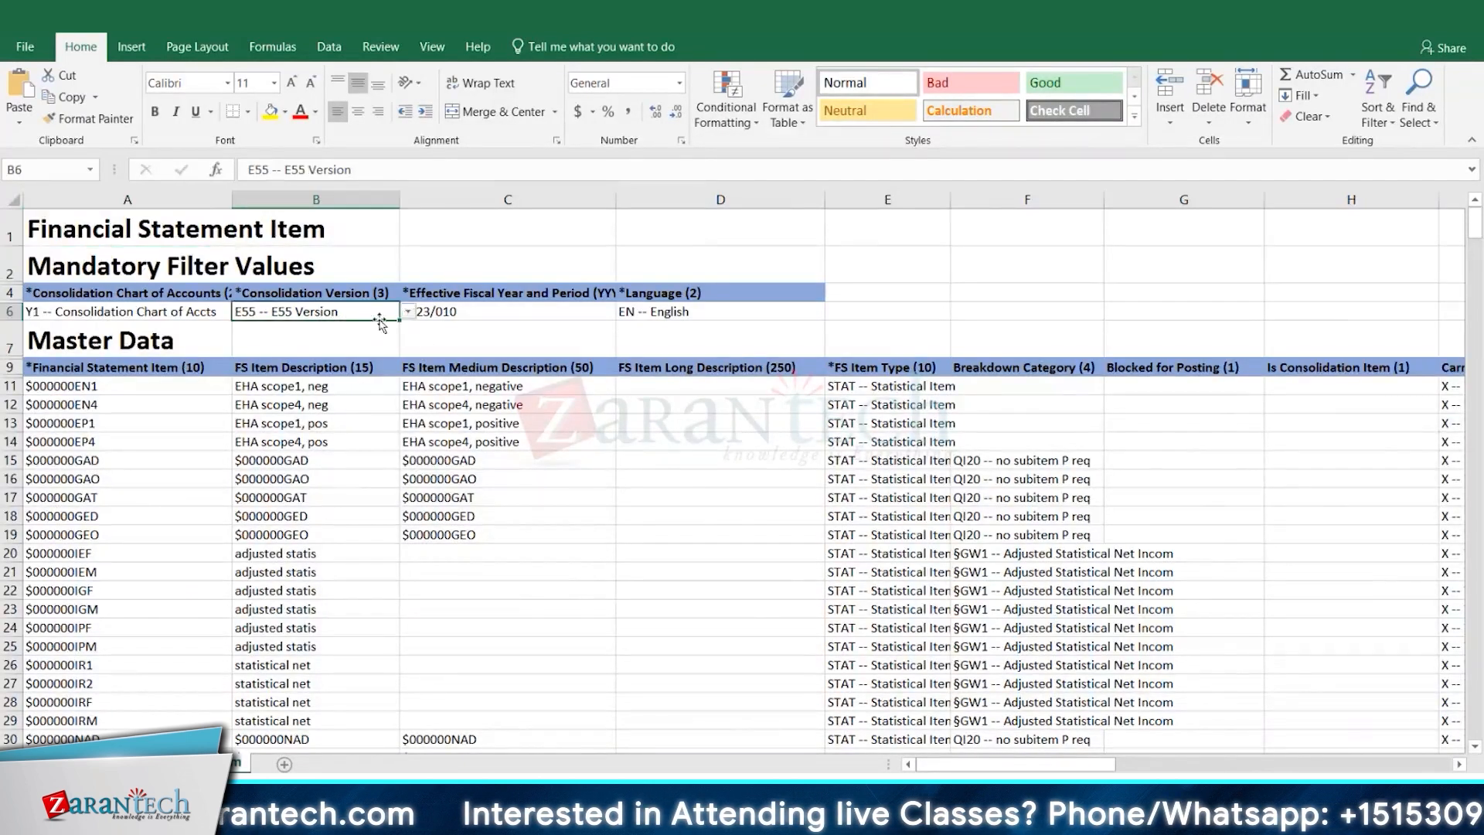
left_click(408, 313)
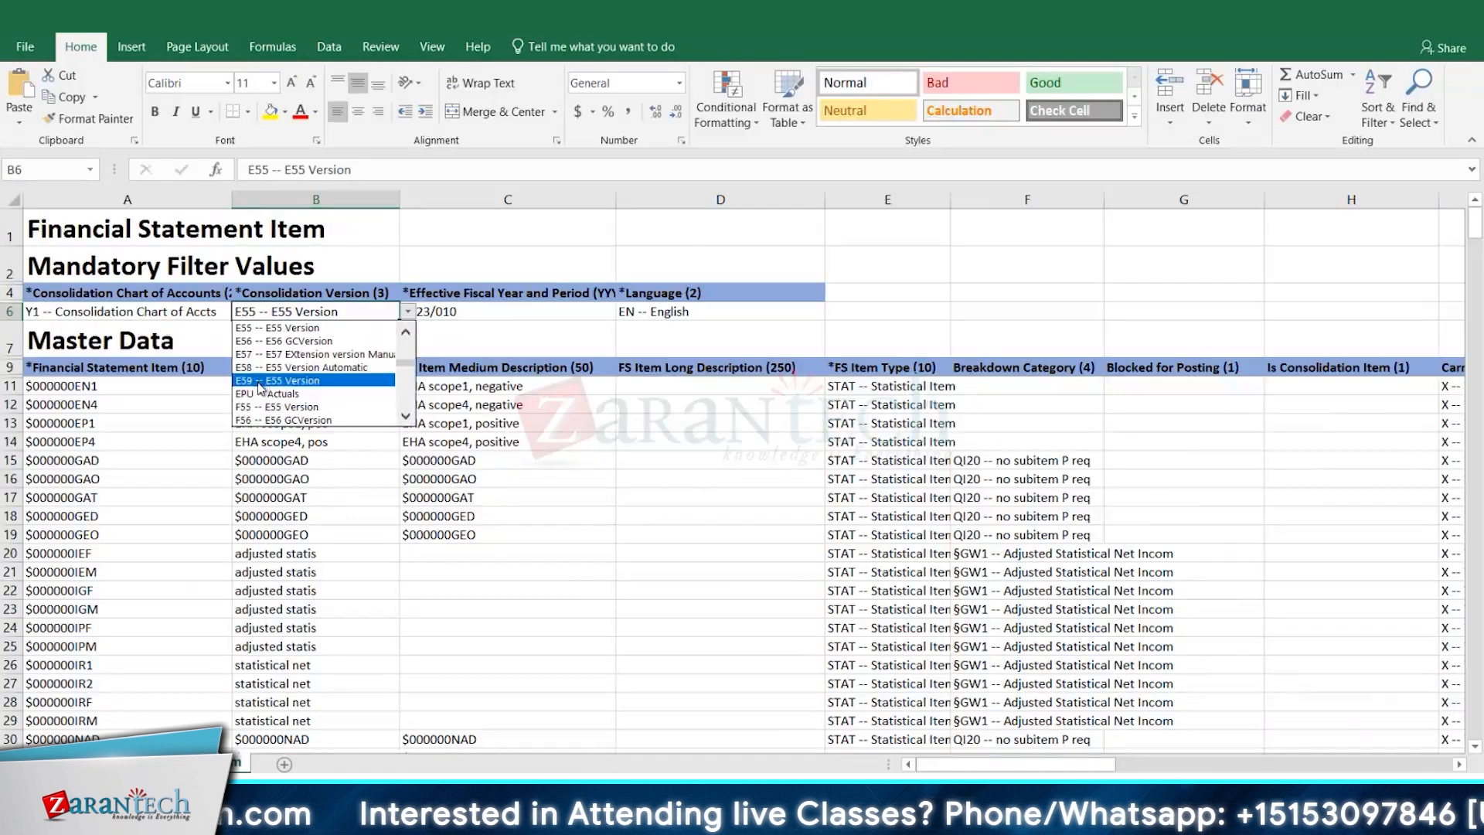
scroll(272, 379, "up", 4)
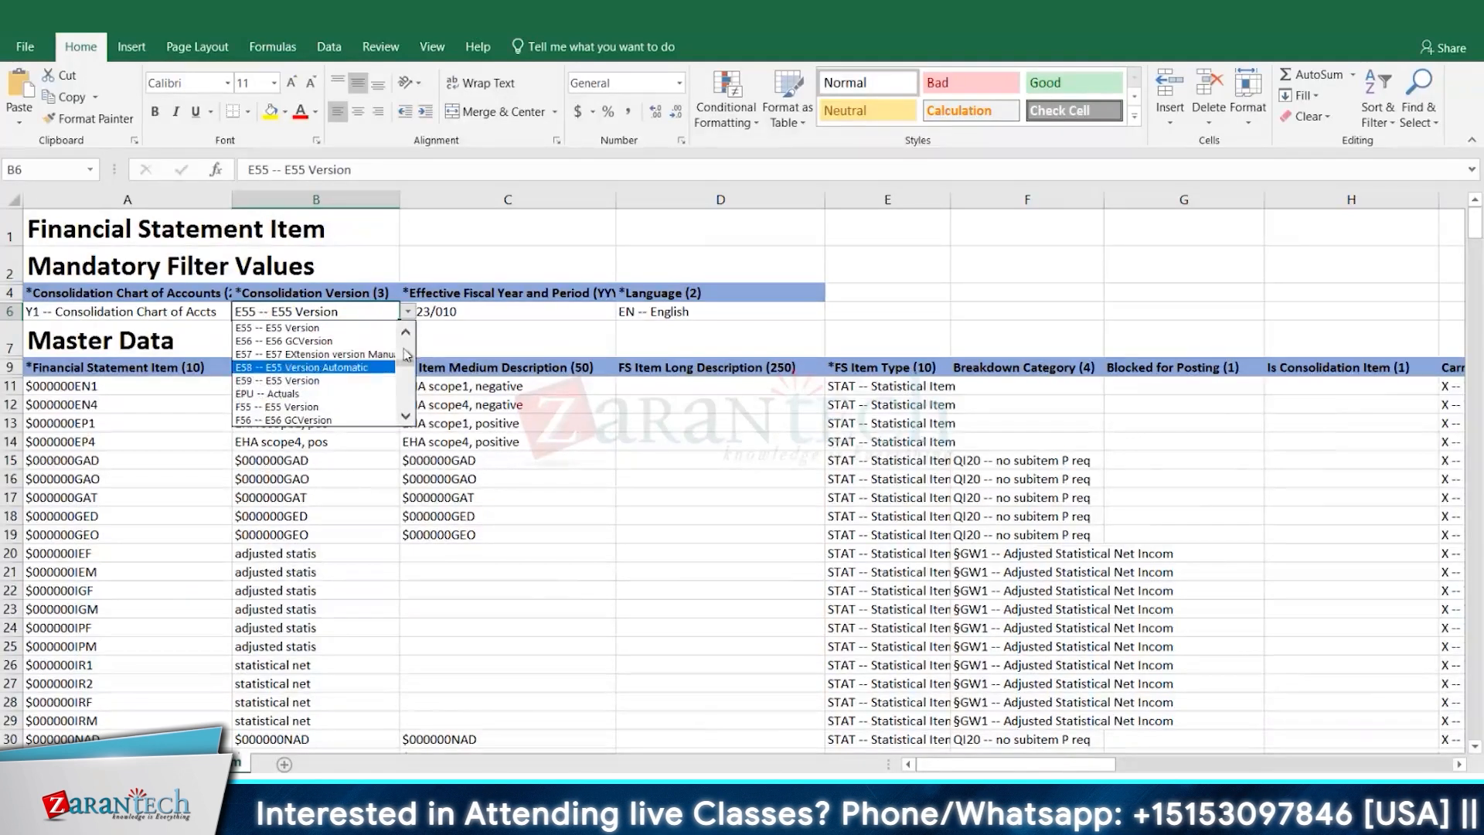
left_click(276, 355)
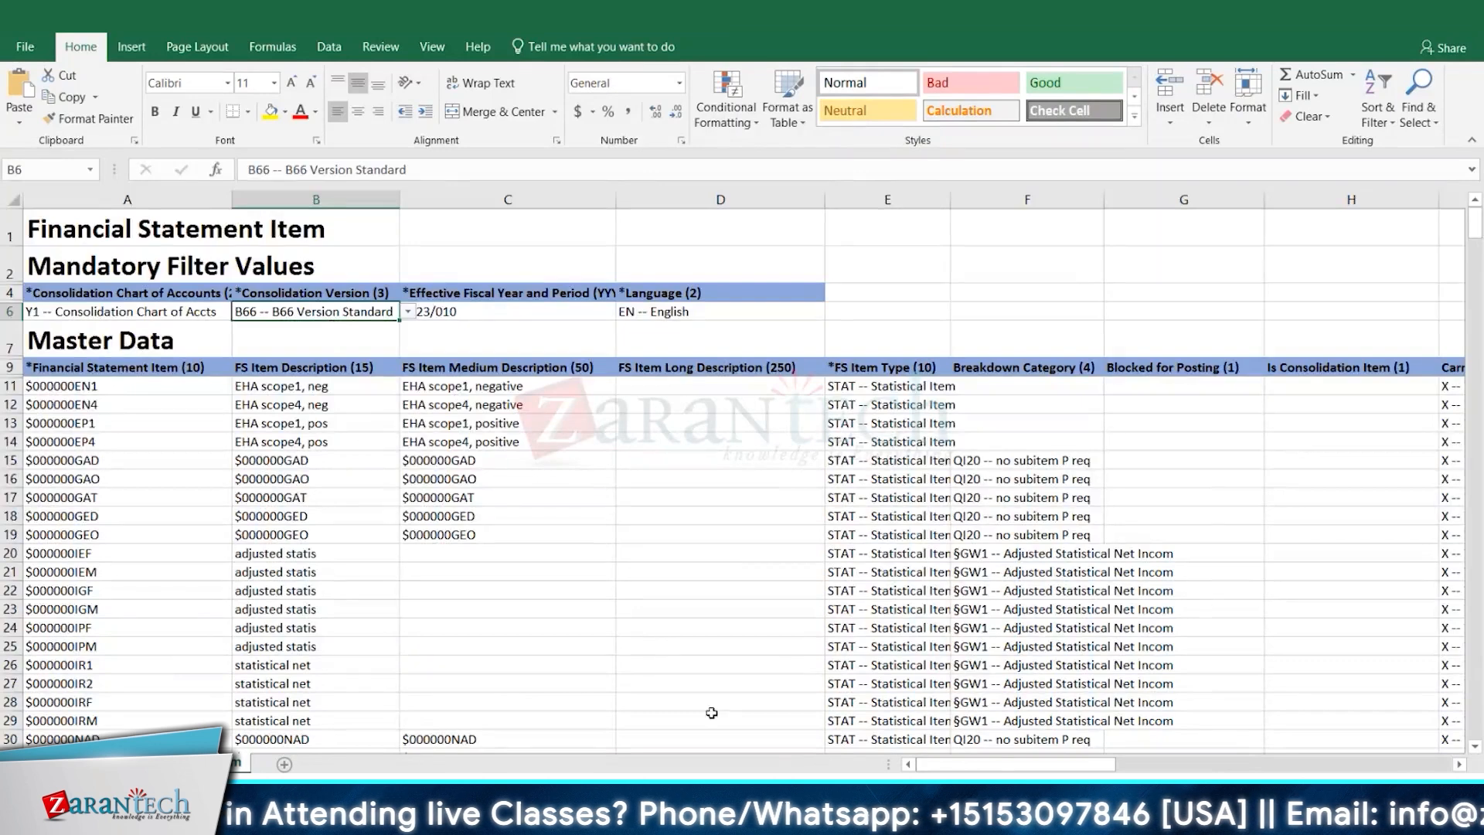
mouse_move(998, 769)
left_mouse_down()
mouse_move(1335, 771)
mouse_move(998, 770)
left_mouse_up()
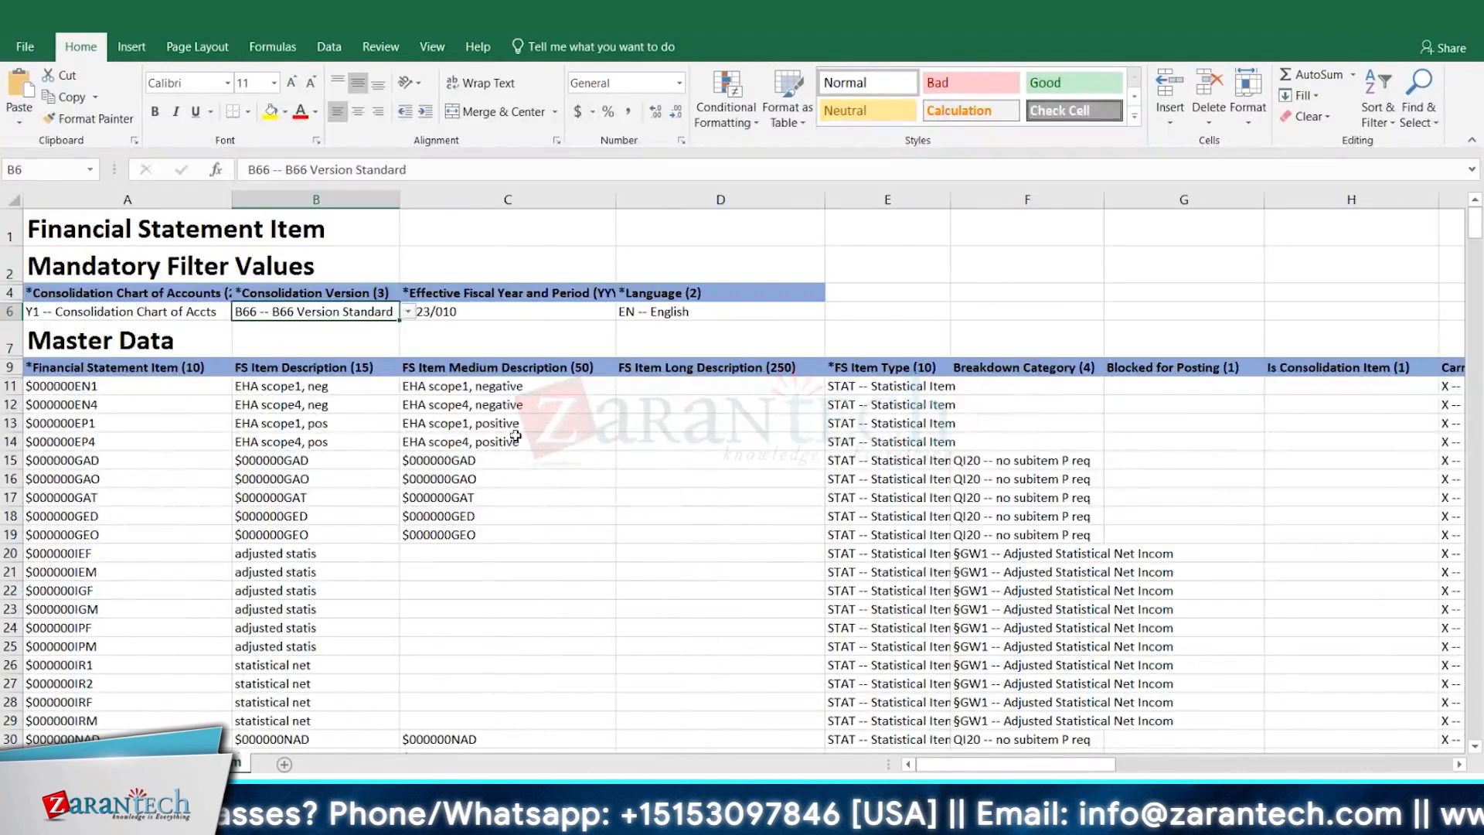
left_click(501, 309)
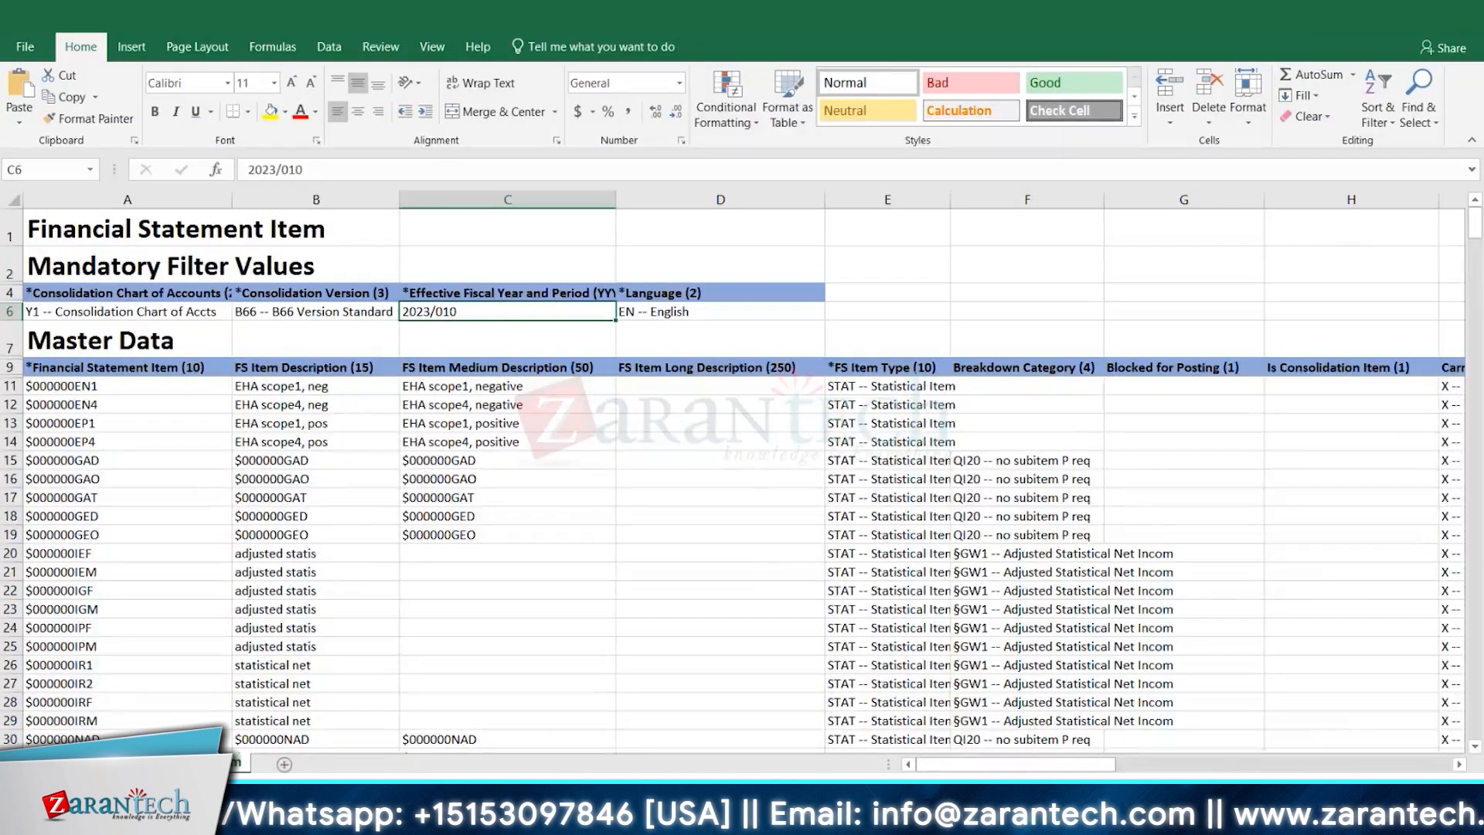
left_click(1463, 11)
left_click(433, 316)
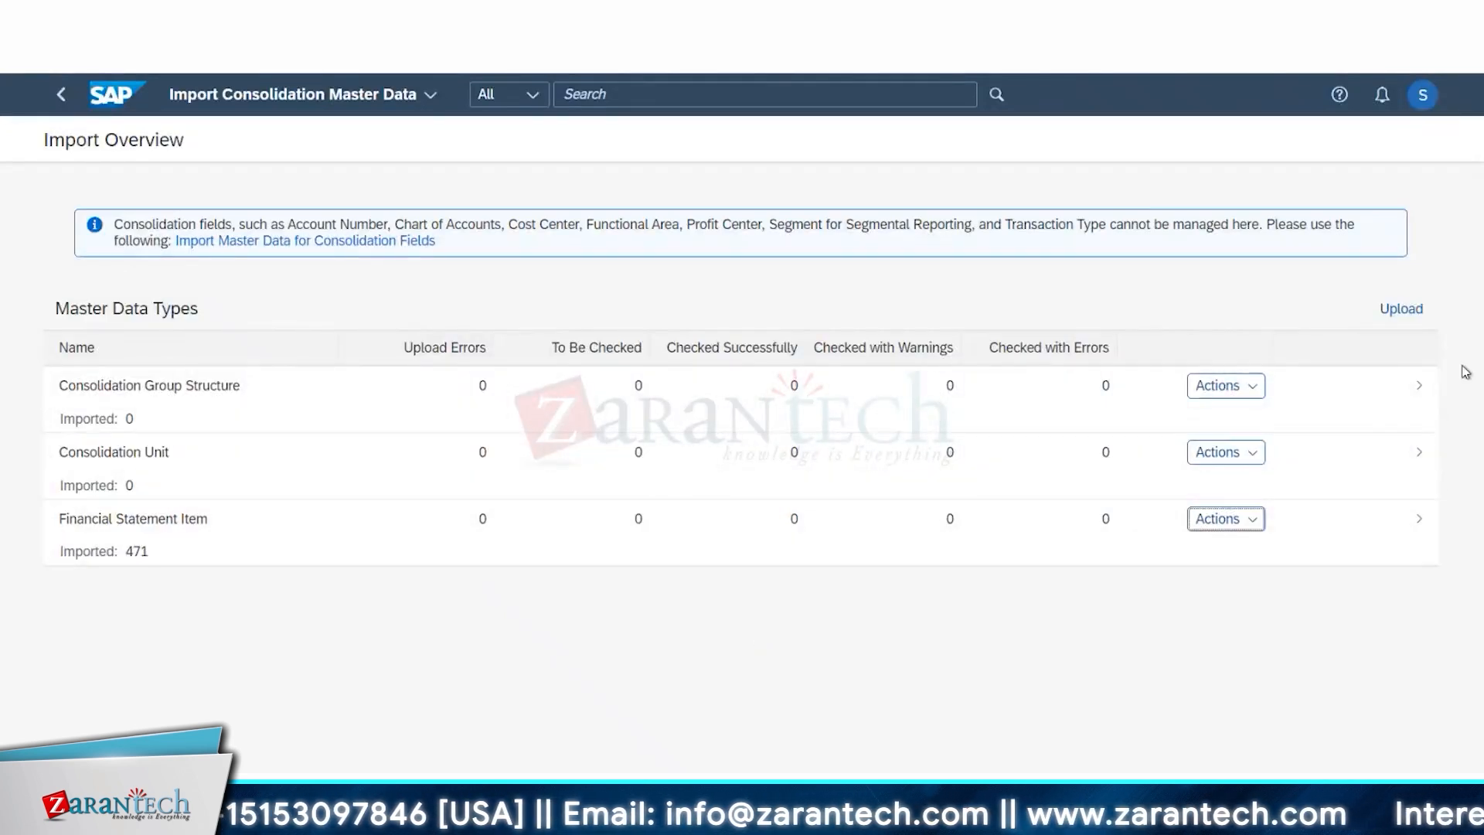
Upload the edited FS item workbook to Import Consolidation Master Data and check all its rows
left_click(1411, 310)
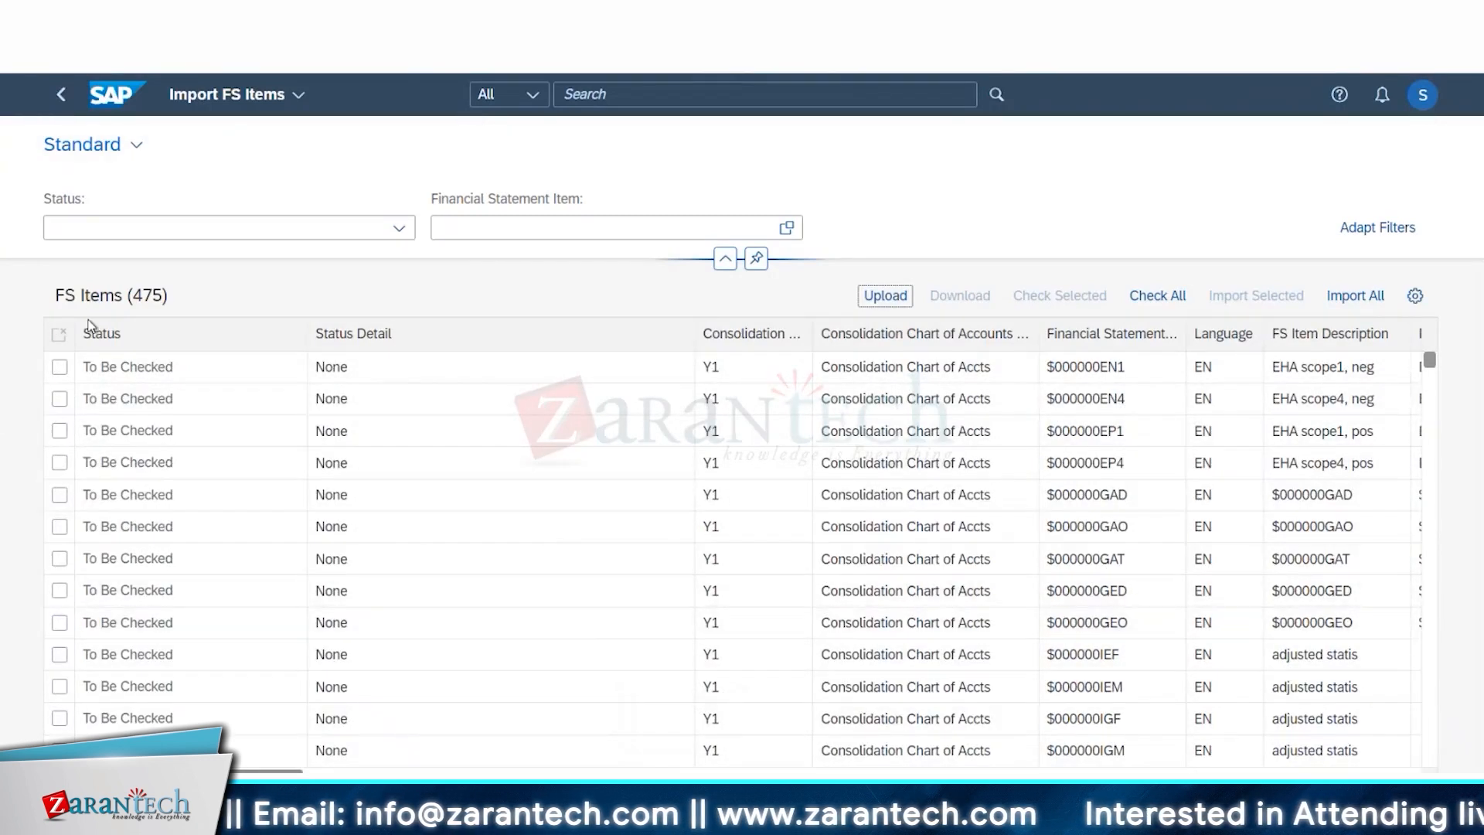
left_click(1162, 297)
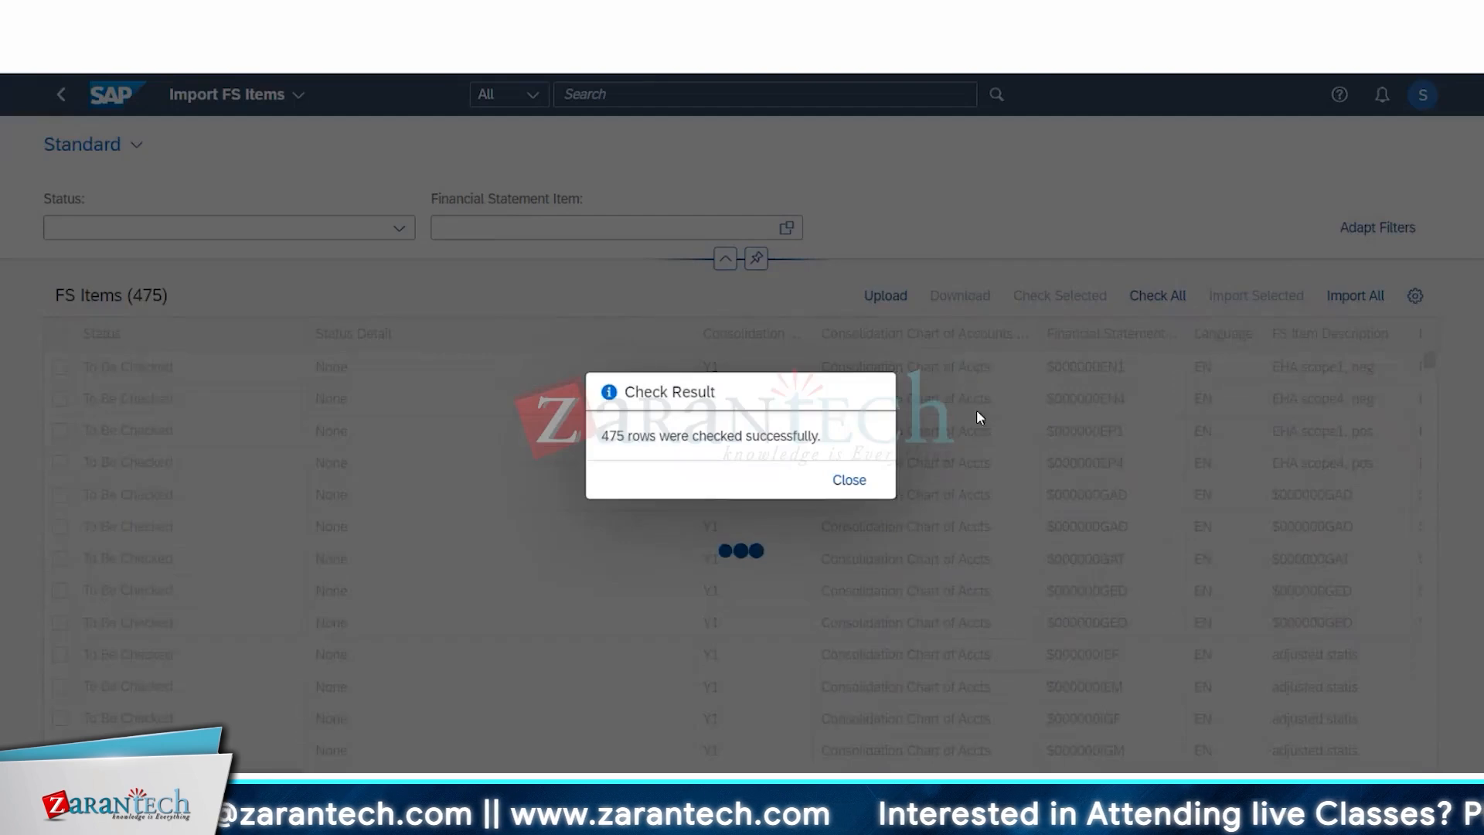
left_click(854, 482)
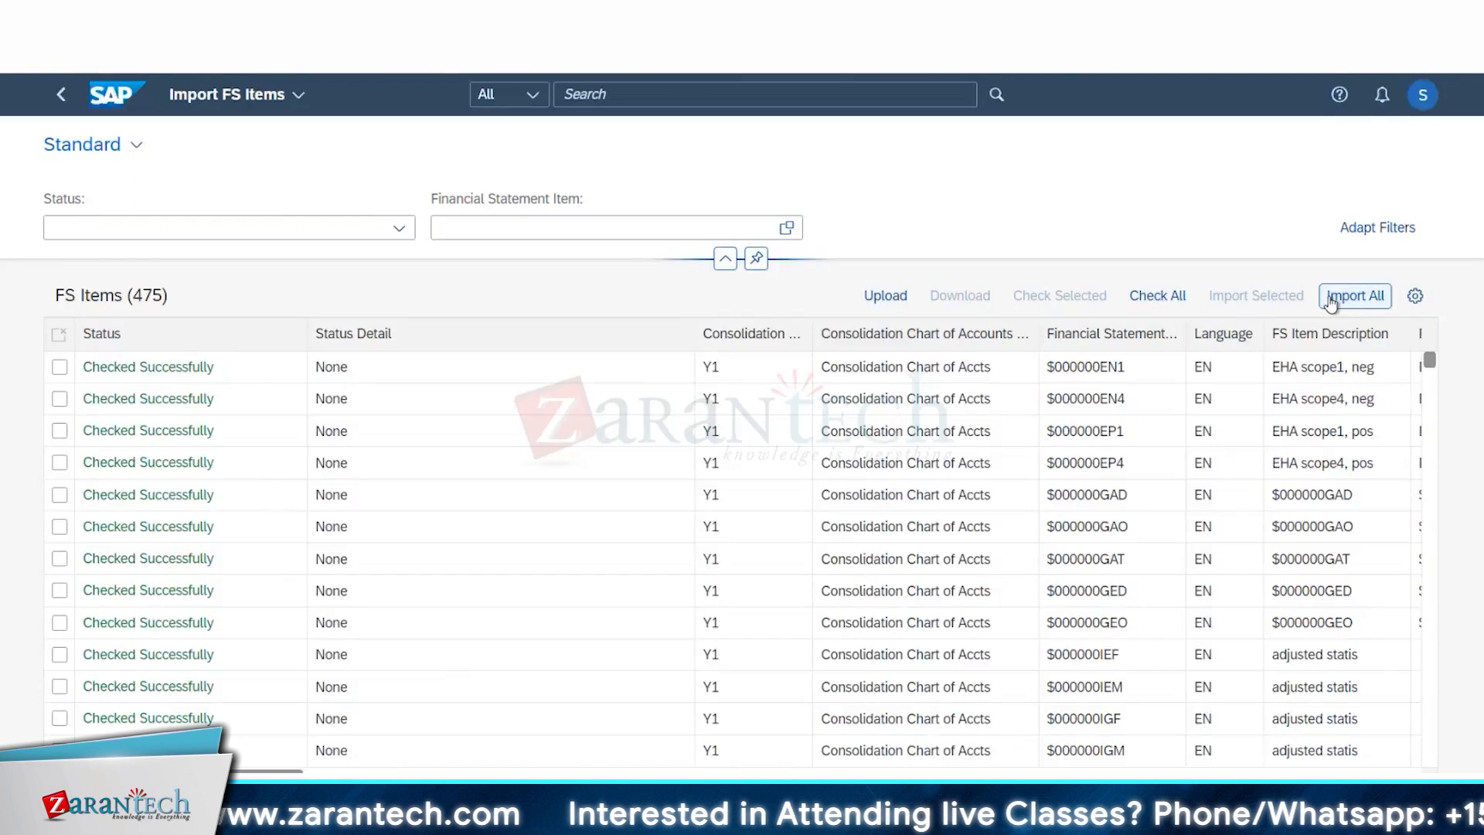
Import all the checked FS items and dismiss the import result
left_click(1330, 302)
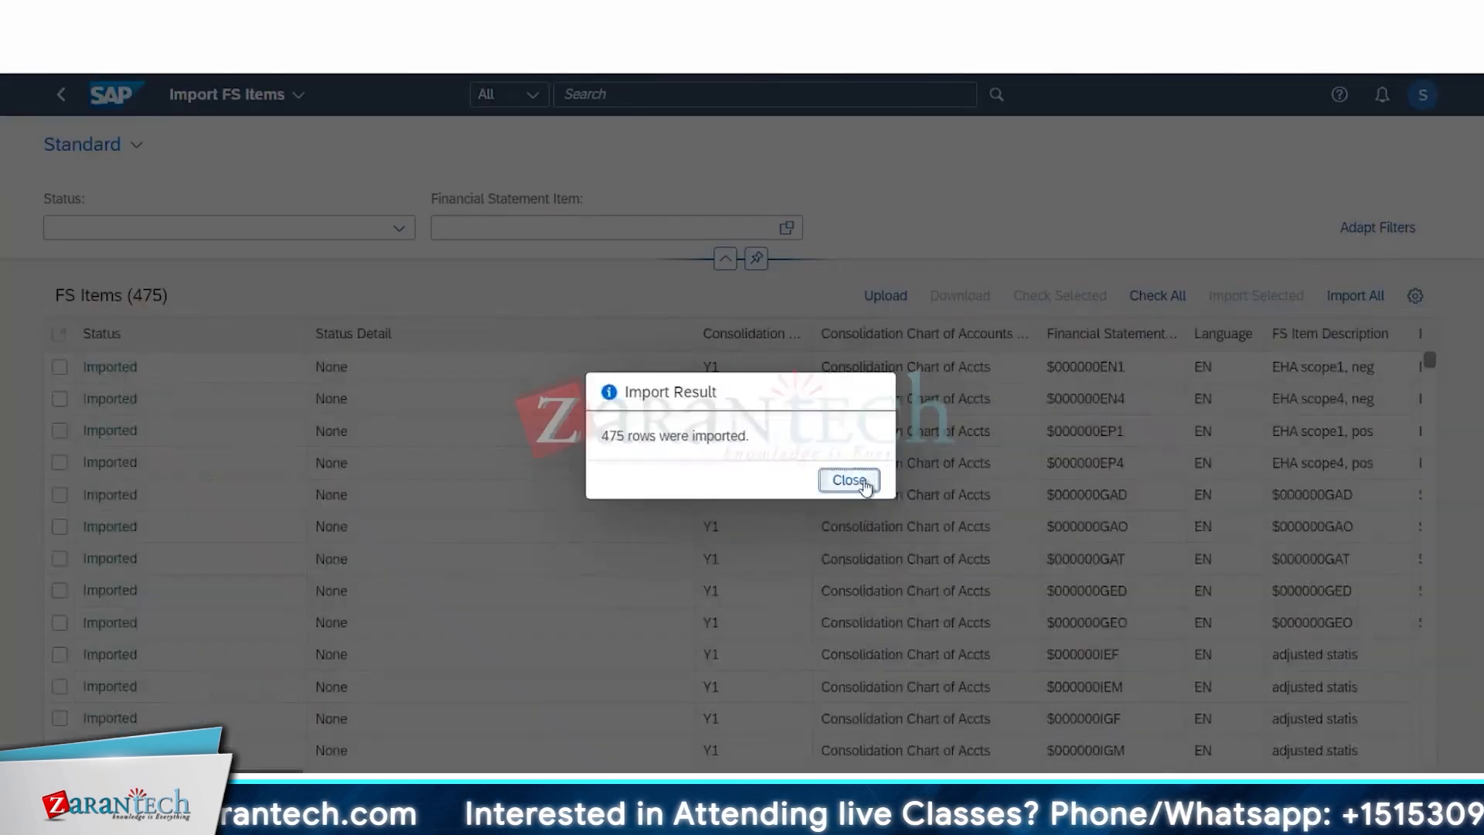
left_click(865, 484)
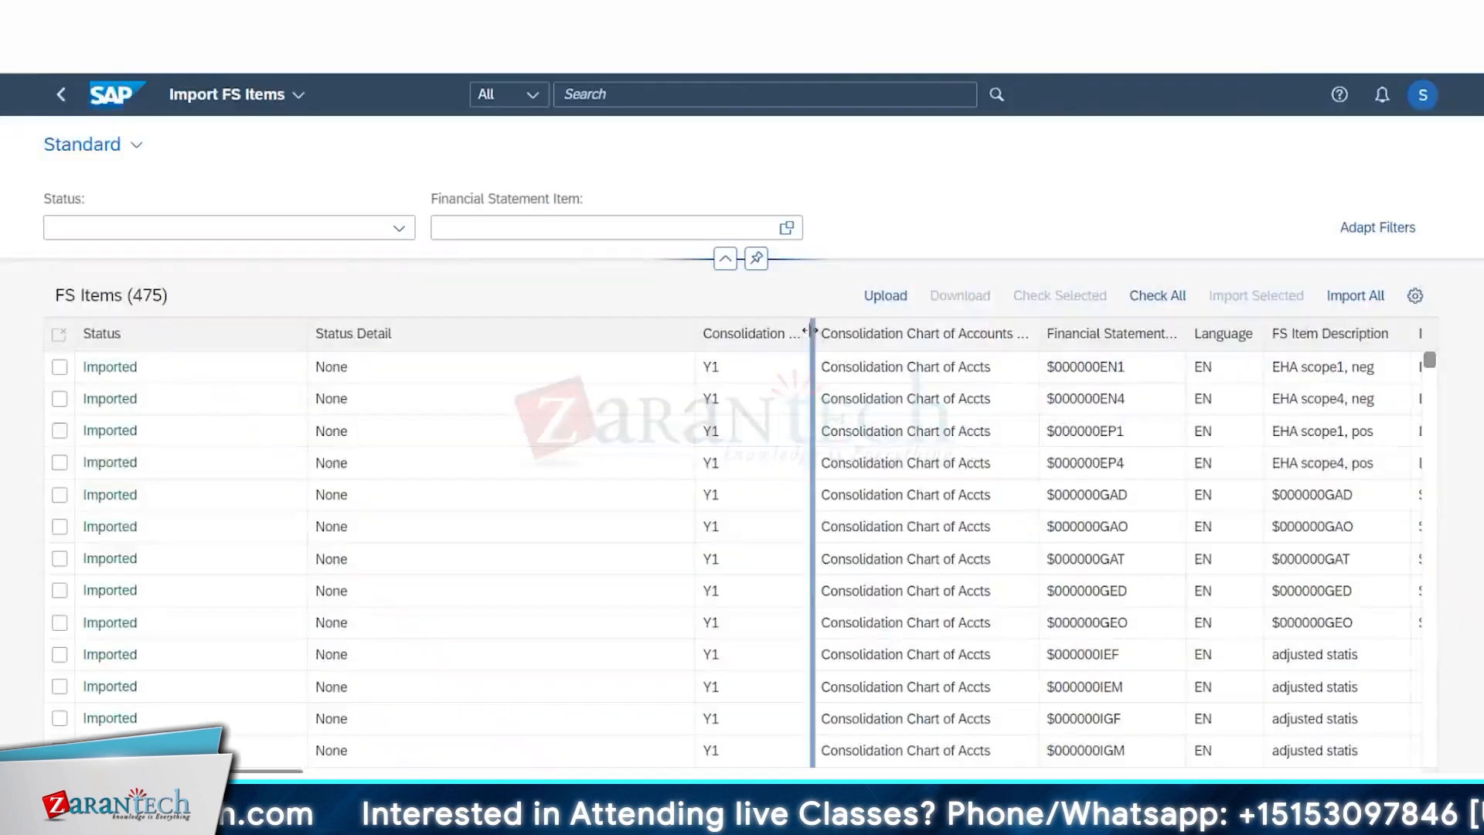
left_click_drag(821, 331, 945, 361)
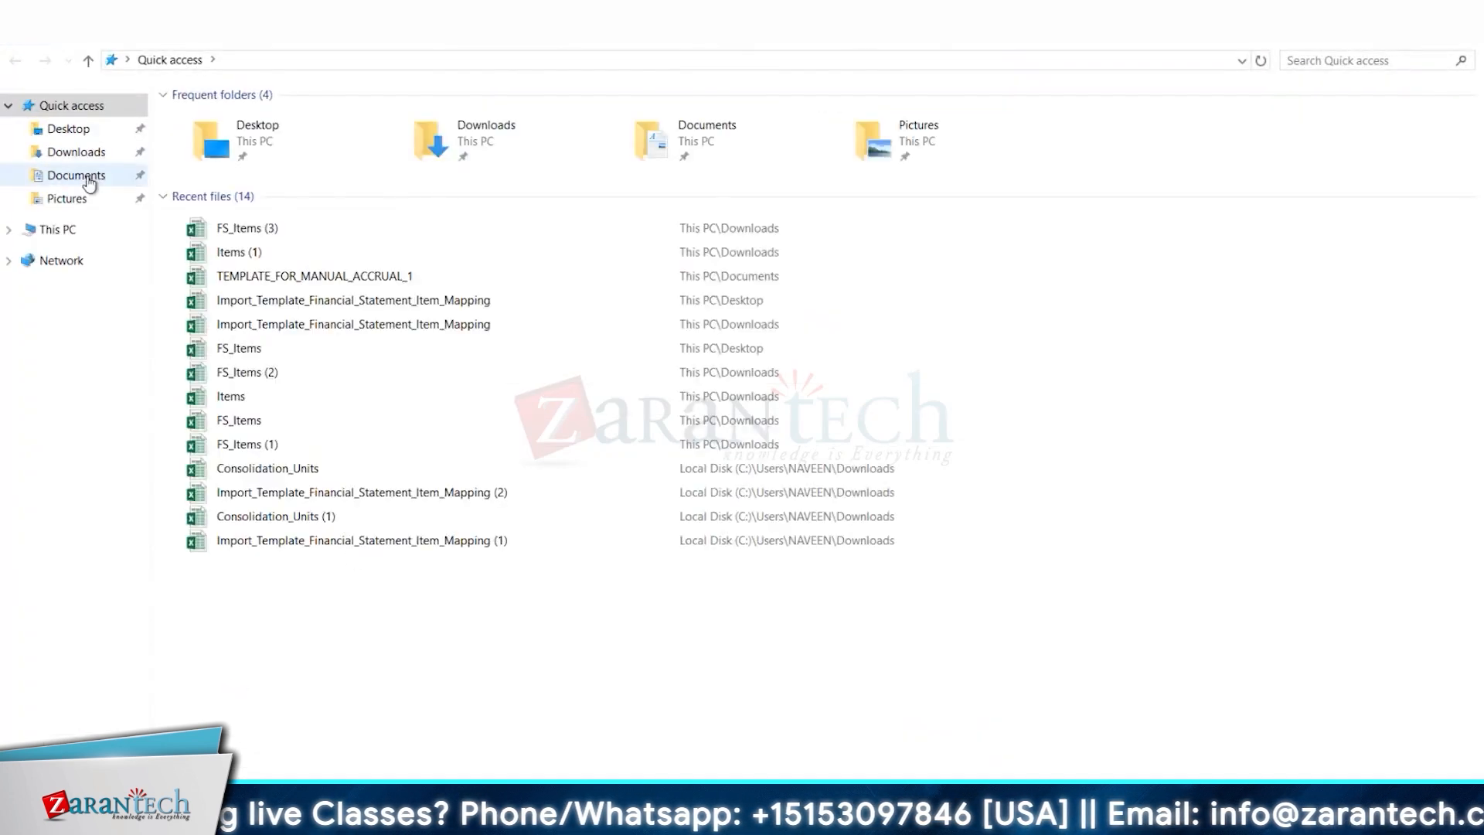
Reopen the FS item workbook from the Downloads folder and review the item, description, type, carry-forward and selection columns available for new entries
left_click(78, 175)
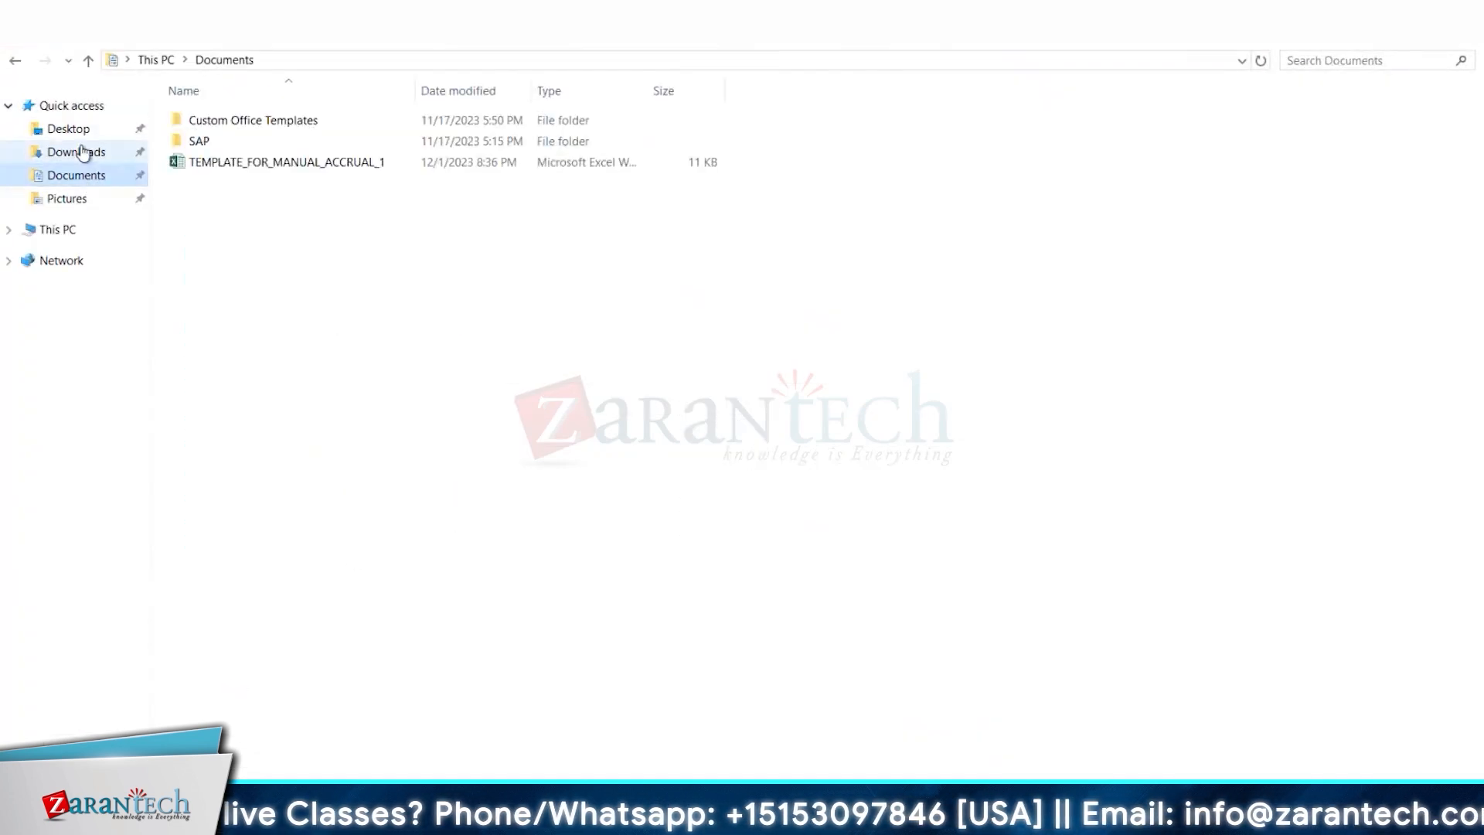
left_click(77, 152)
double_click(242, 163)
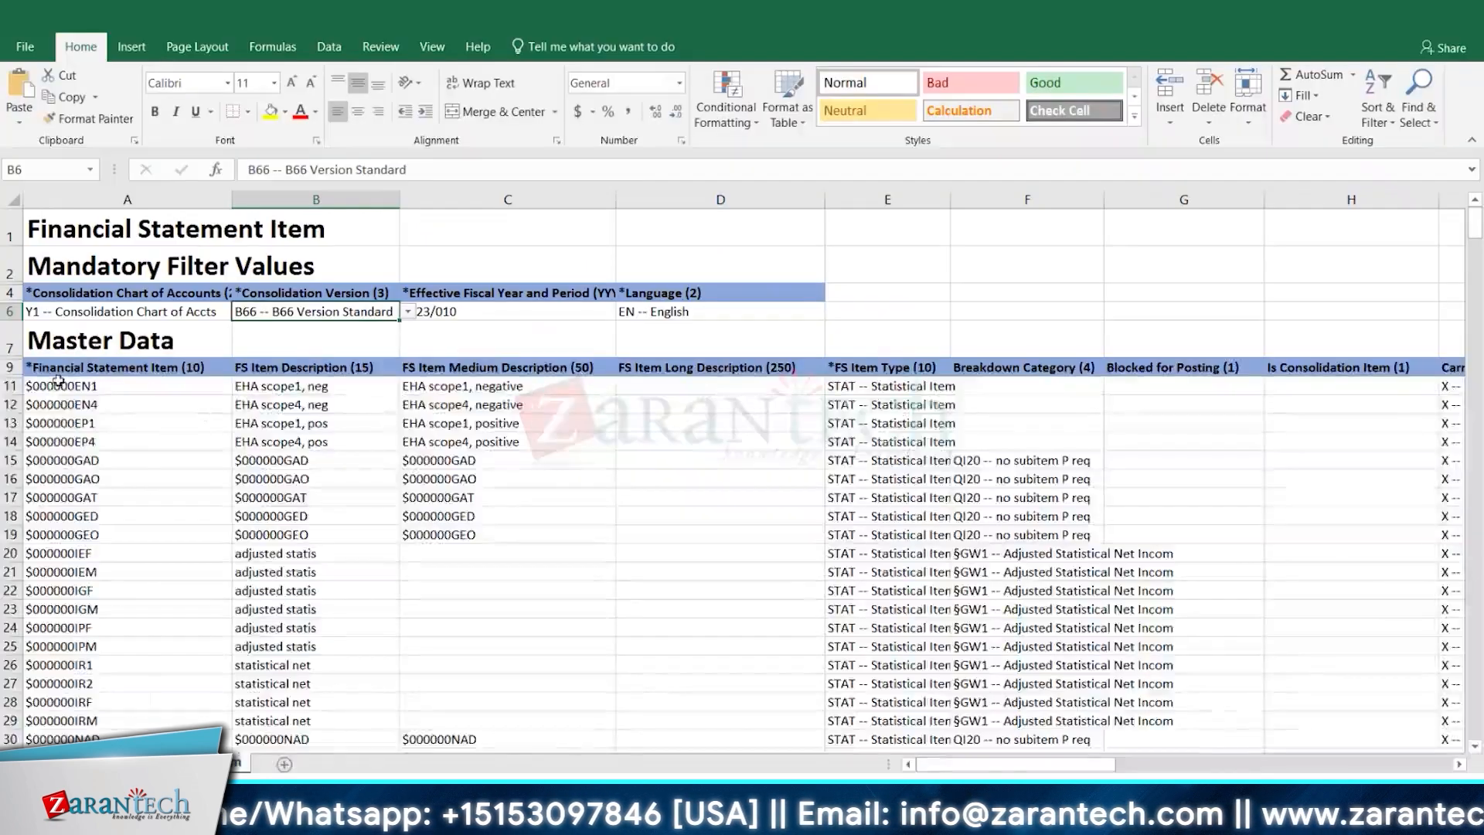
left_click(59, 386)
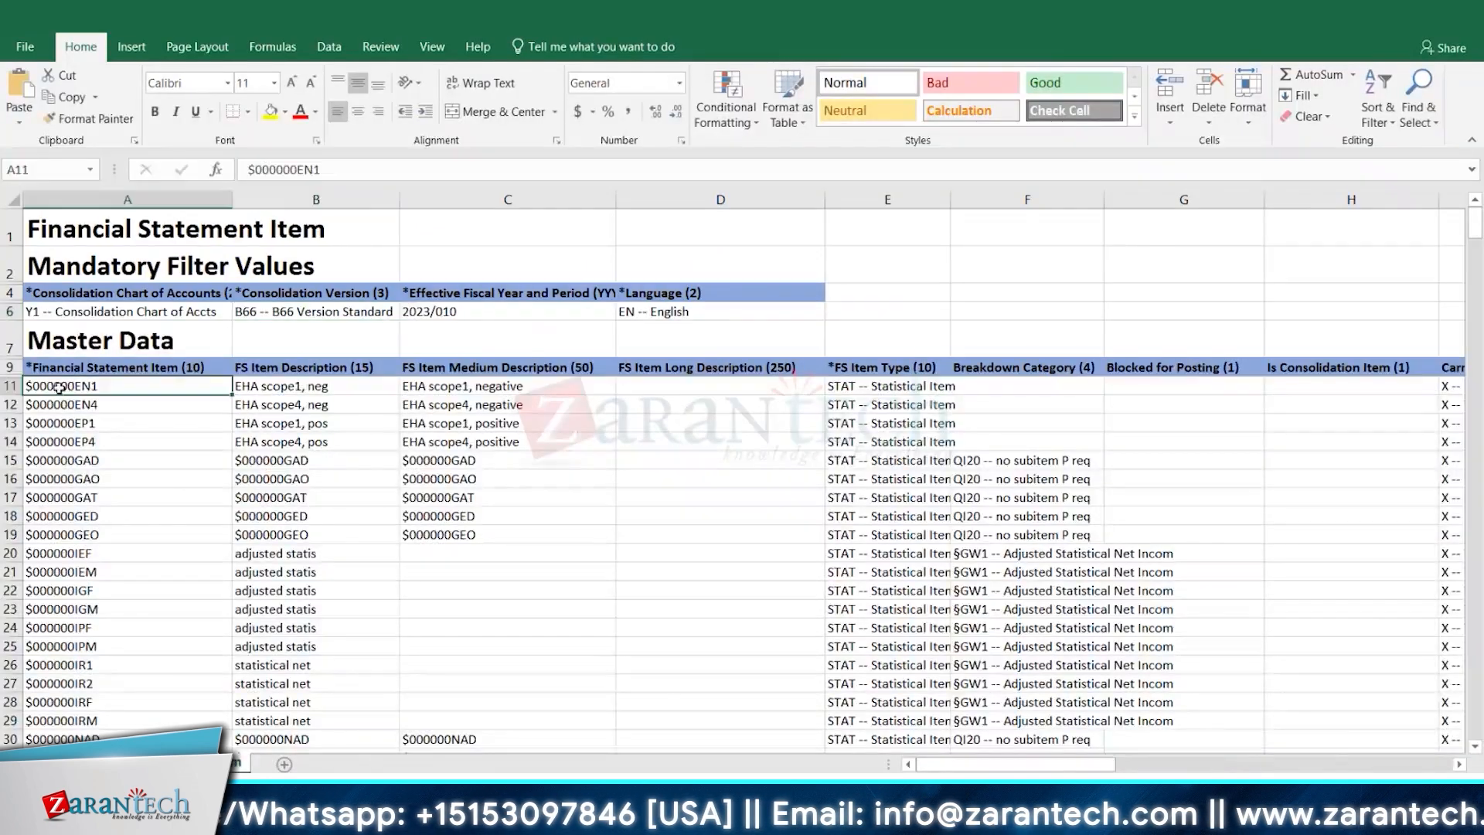
left_click(304, 387)
left_click(623, 390)
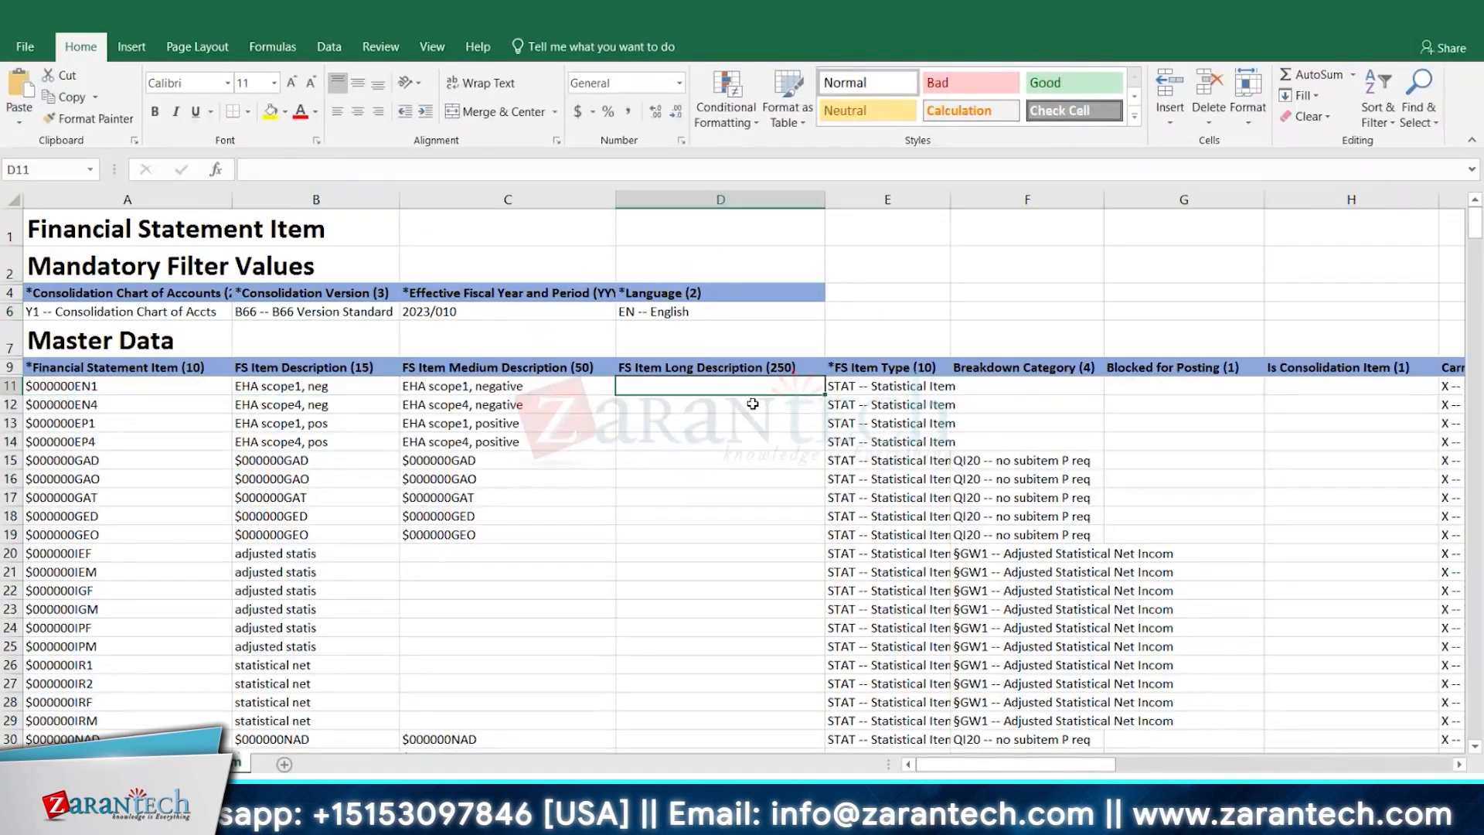
left_click(941, 391)
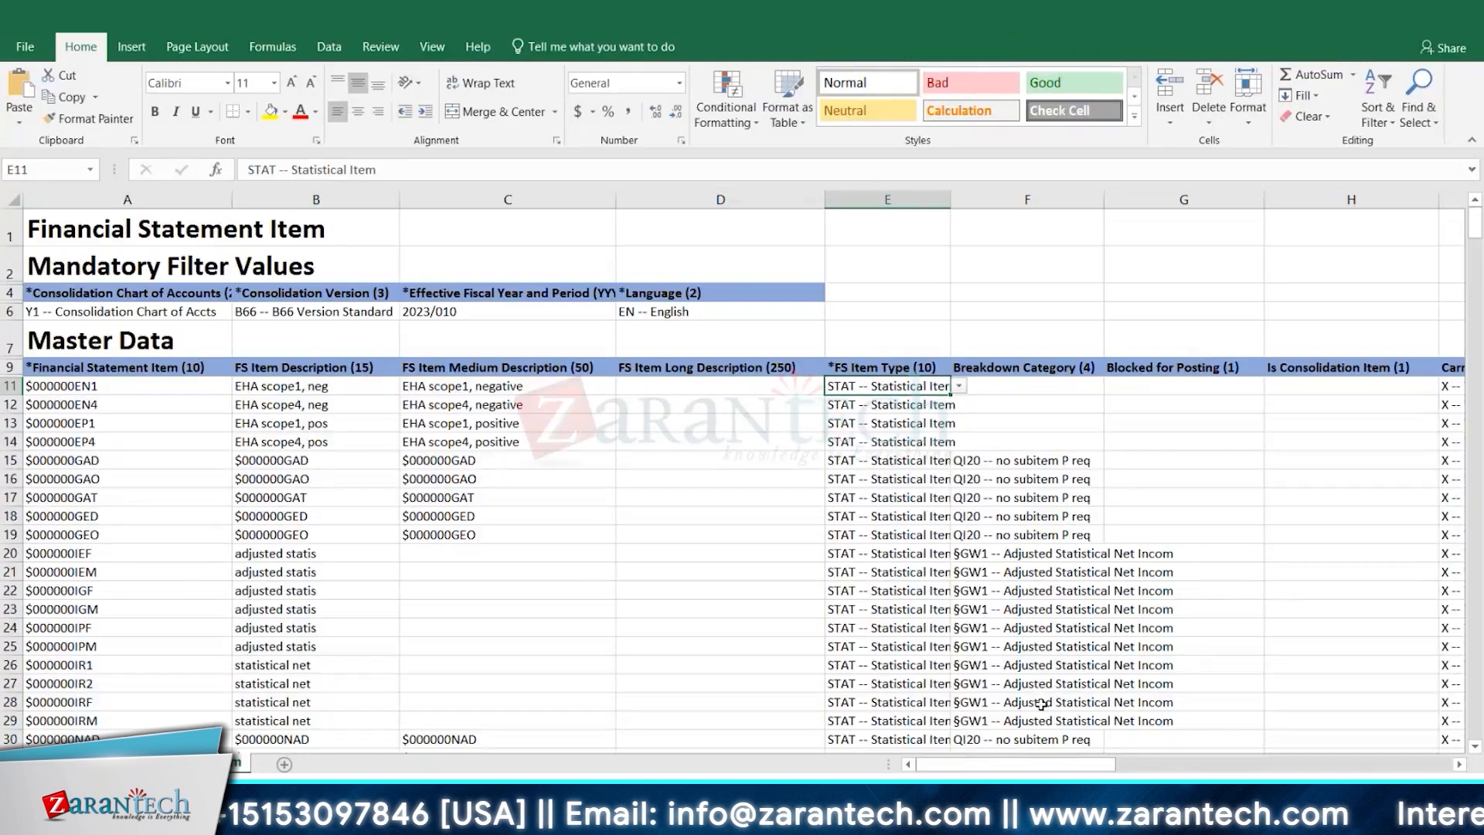
left_click_drag(1071, 769, 1220, 763)
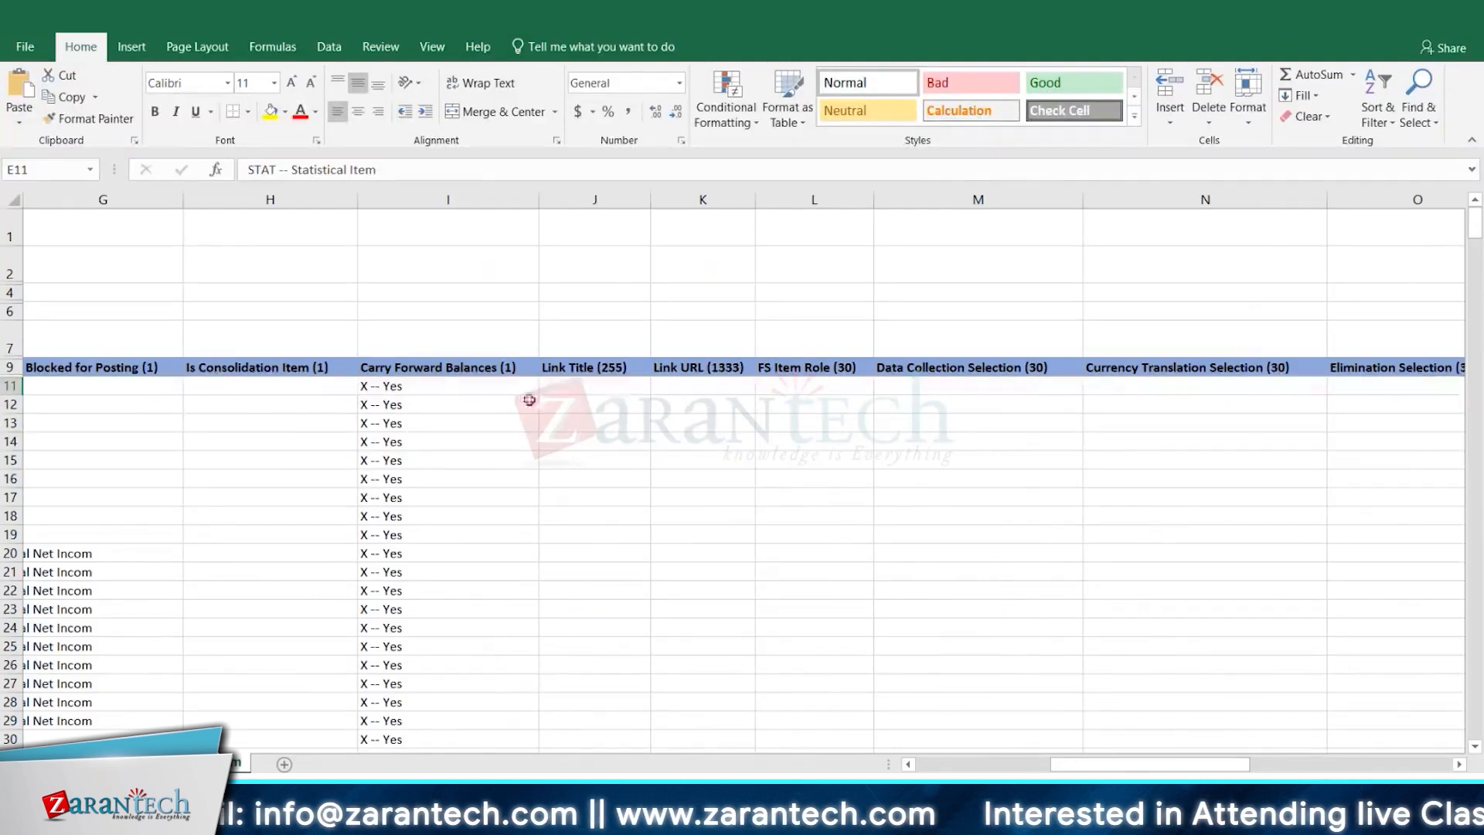
left_click_drag(935, 393, 1013, 485)
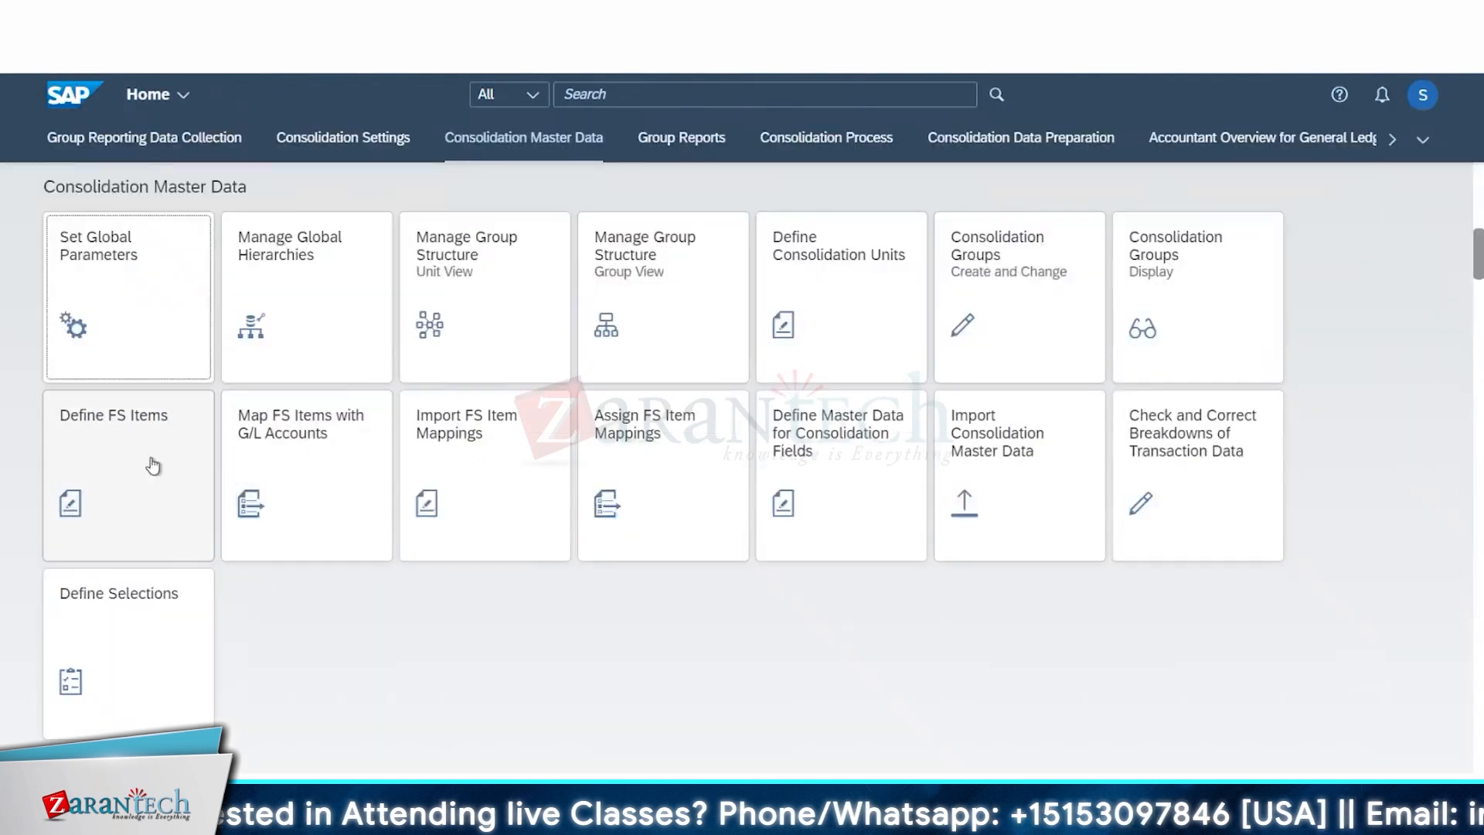
List the chart Y1 items for consolidation version B66 and period 010.2023 in Define FS Items and review their attributes
left_click(153, 465)
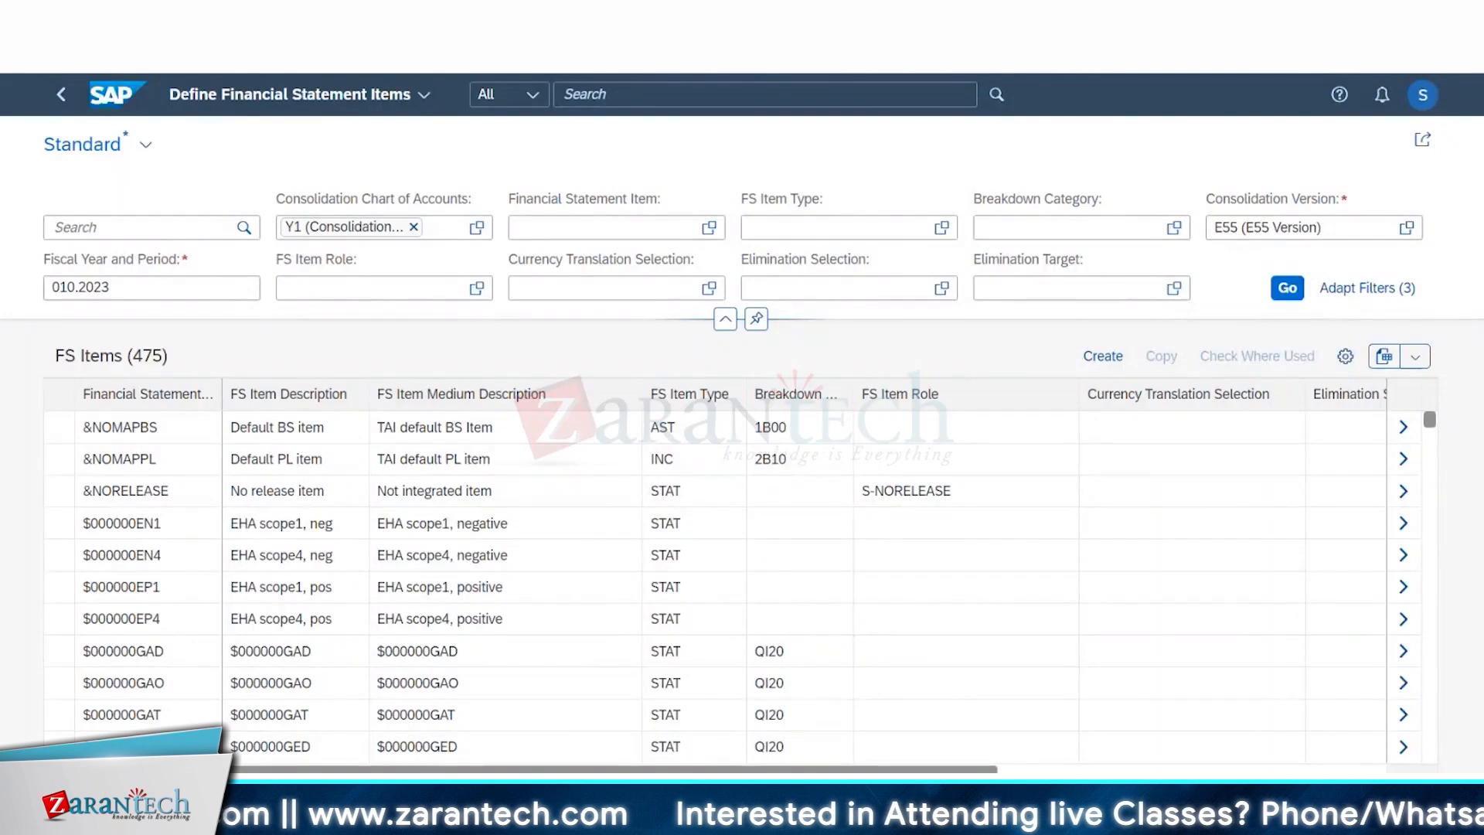
scroll(1265, 658, "down", 10)
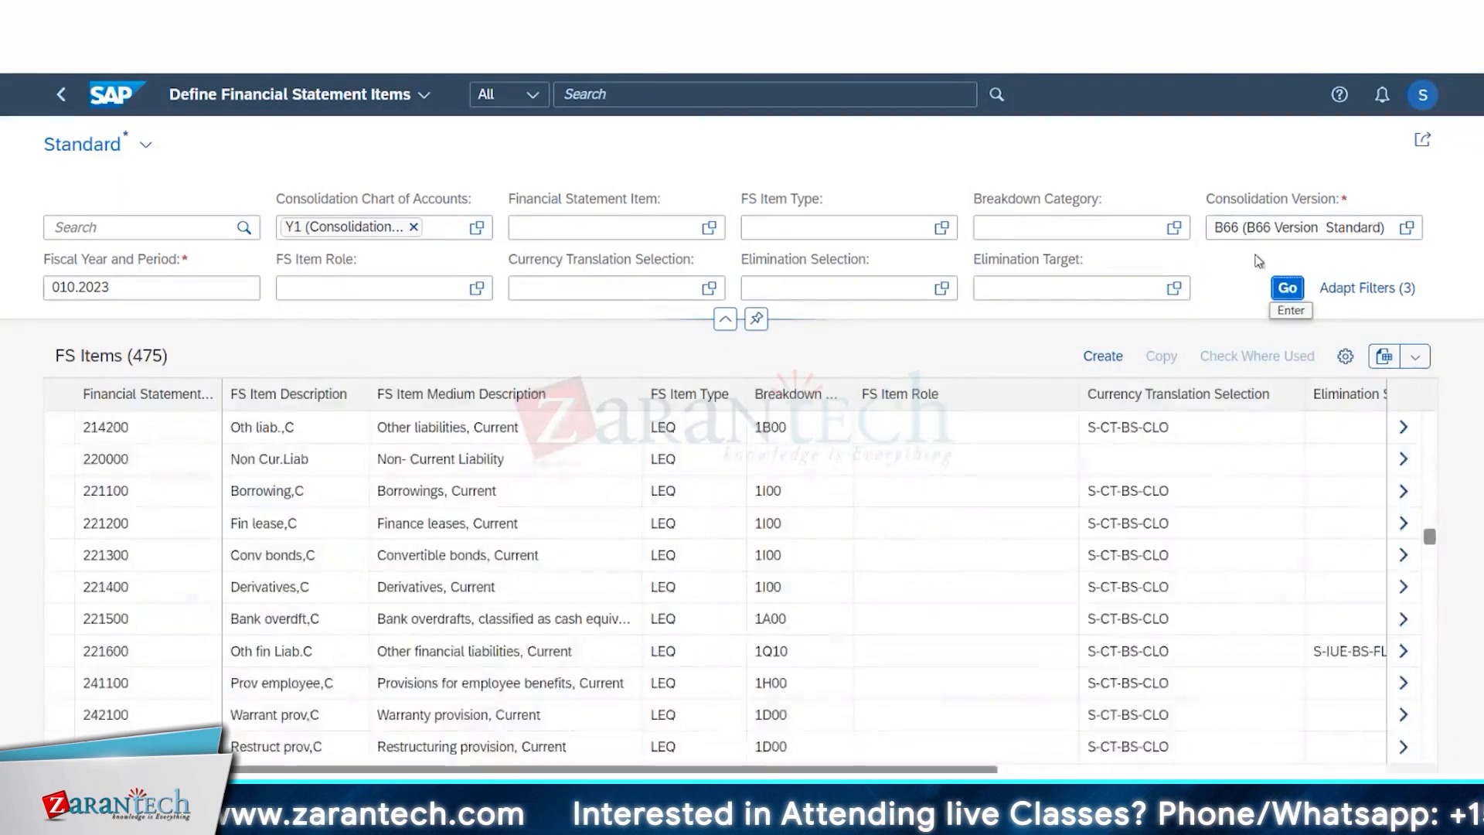
scroll(1198, 534, "down", 7)
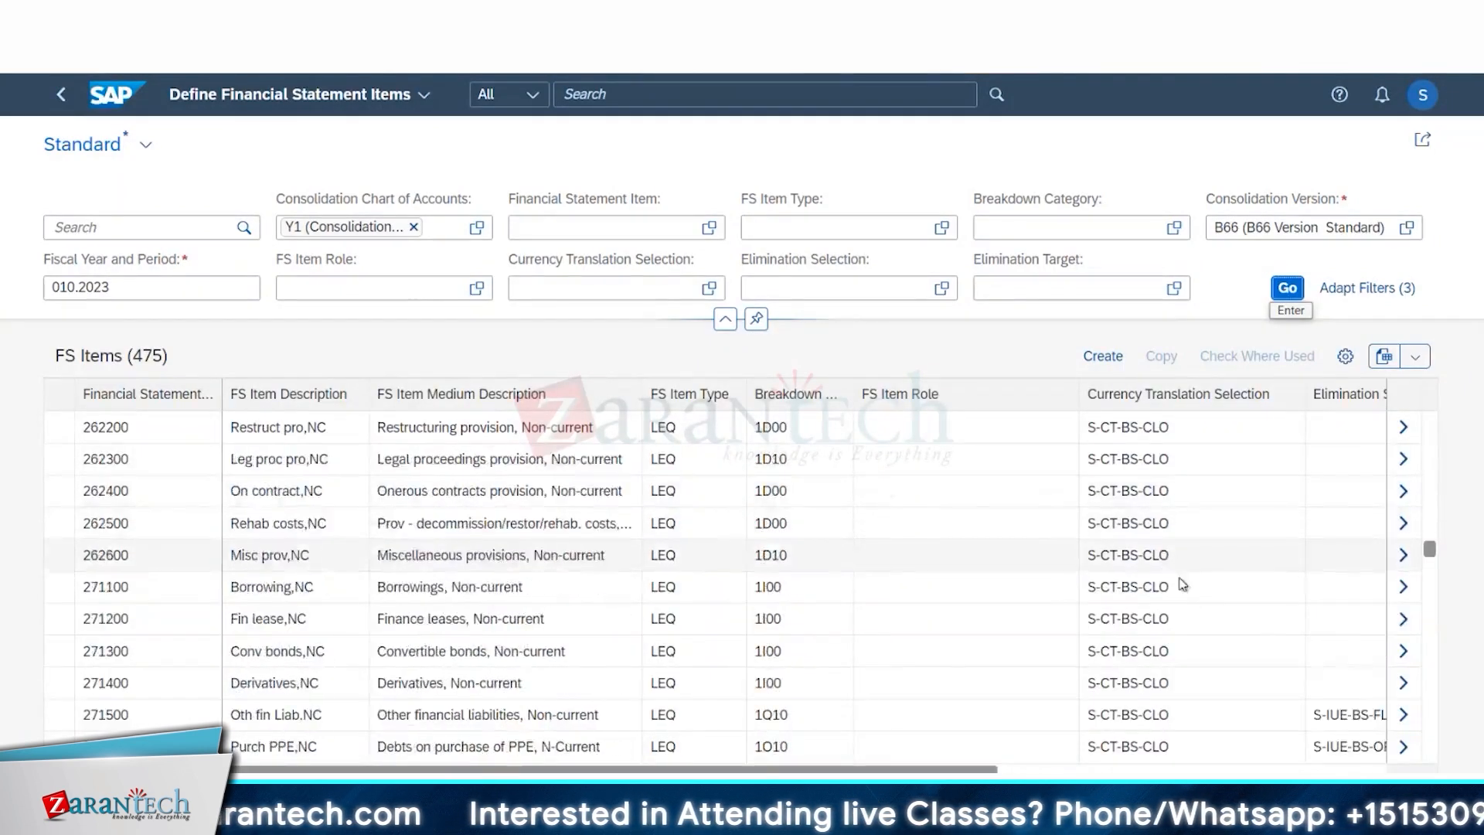
Examine the remaining FS items of chart Y1 and the existing mapping revisions in Map FS Items with G/L Accounts
scroll(1182, 585, "down", 10)
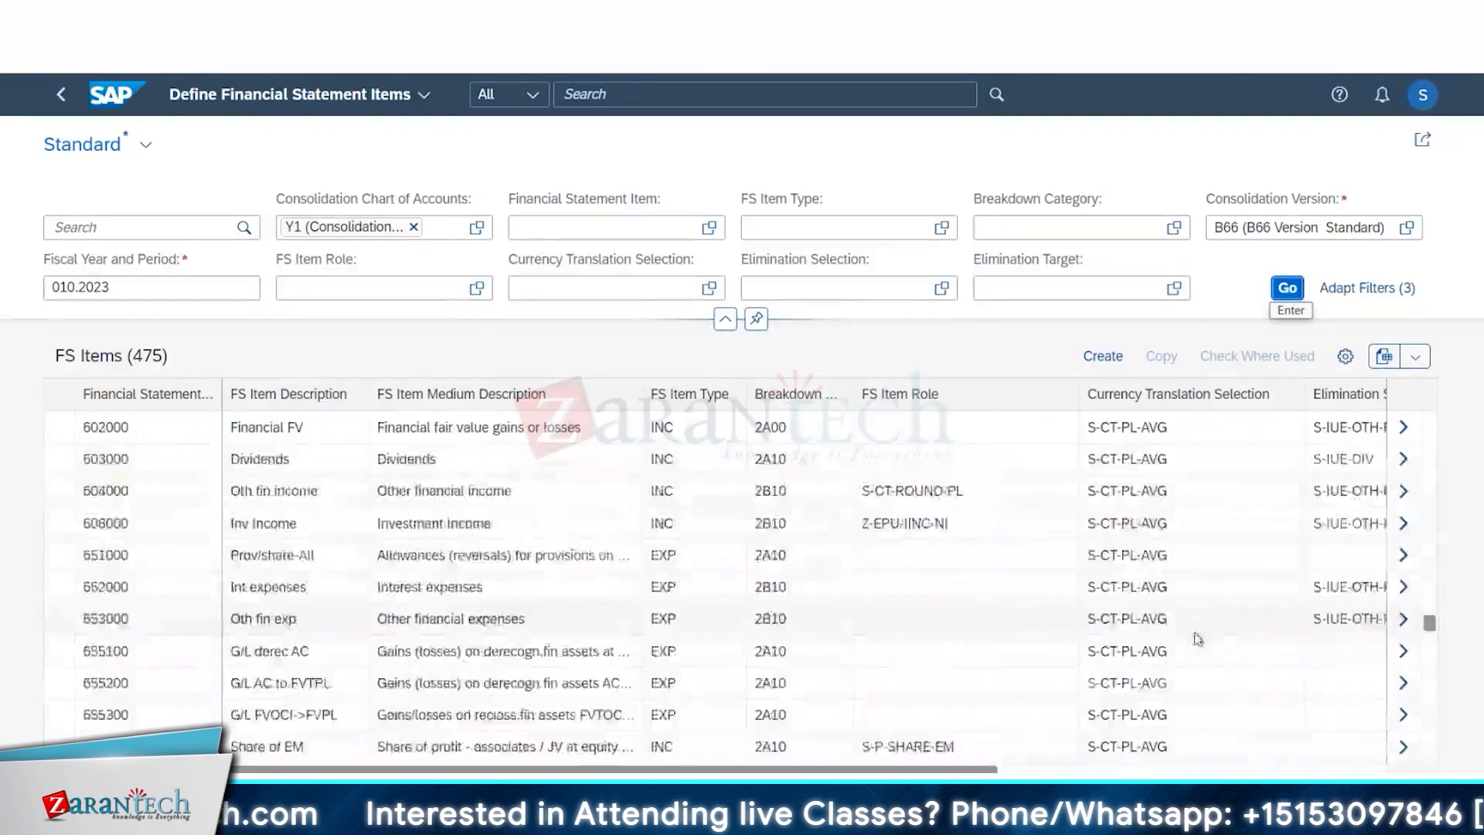
scroll(1198, 639, "down", 15)
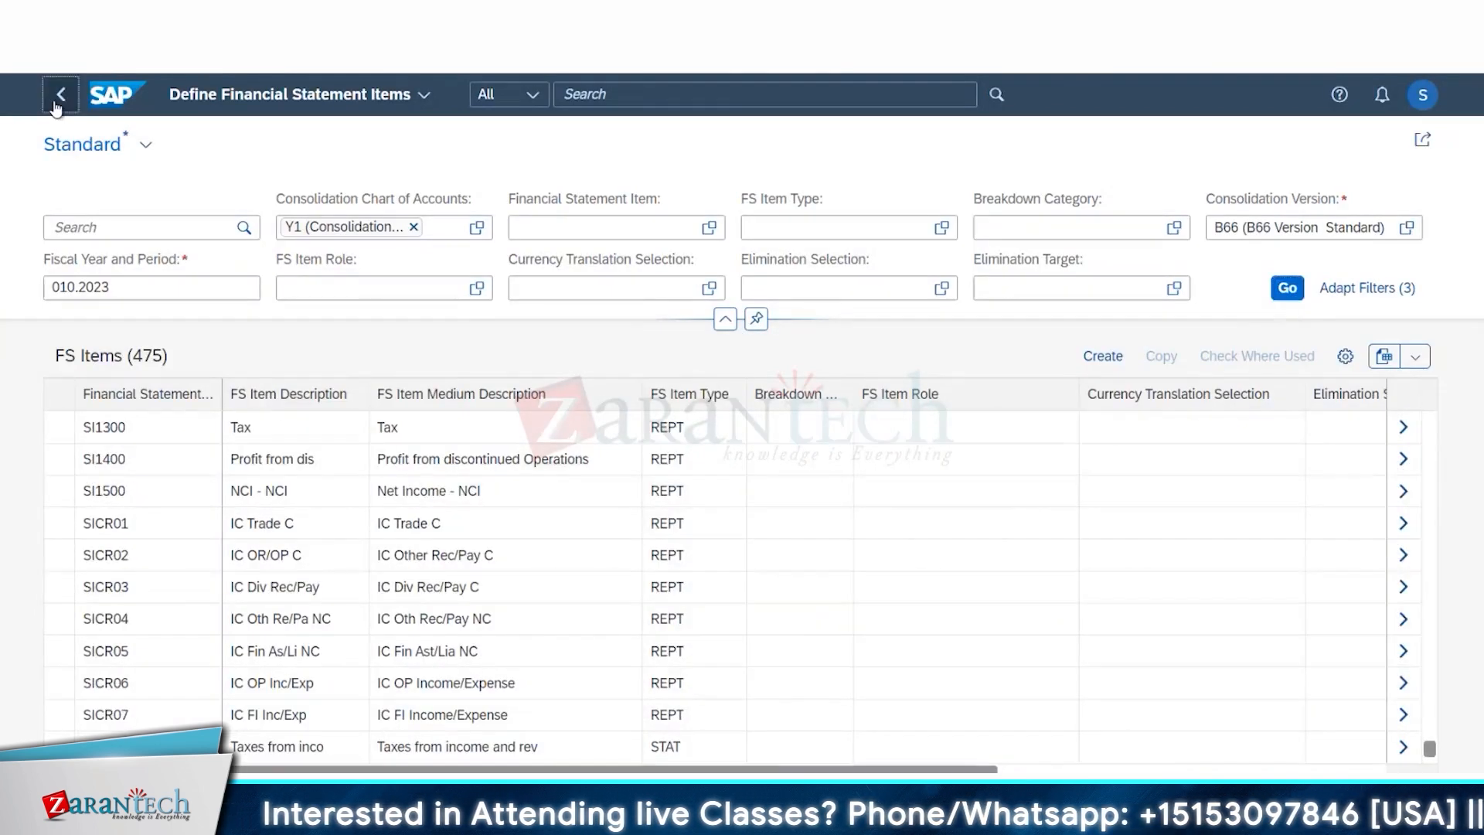
left_click(58, 99)
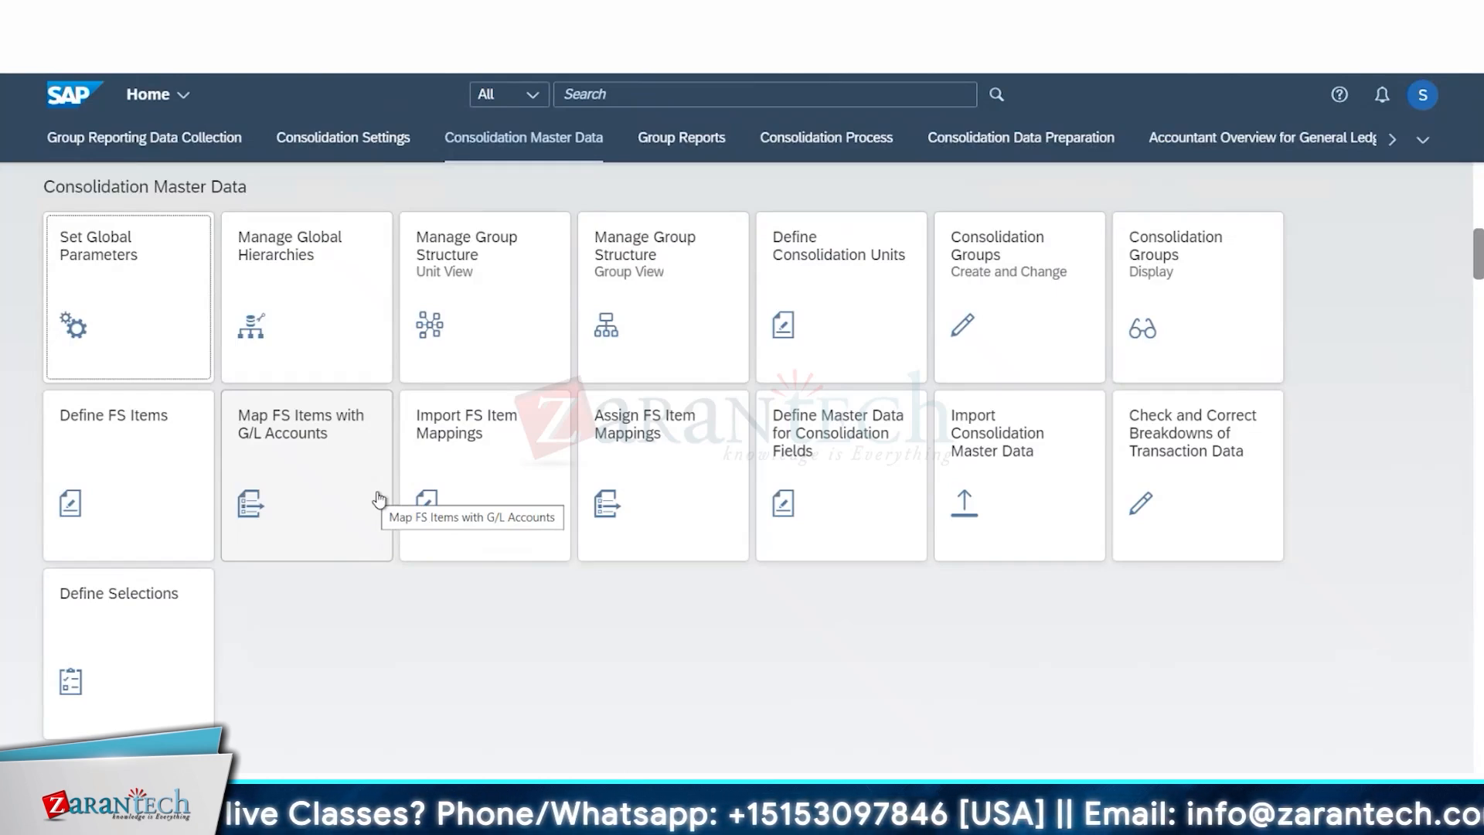
left_click(301, 437)
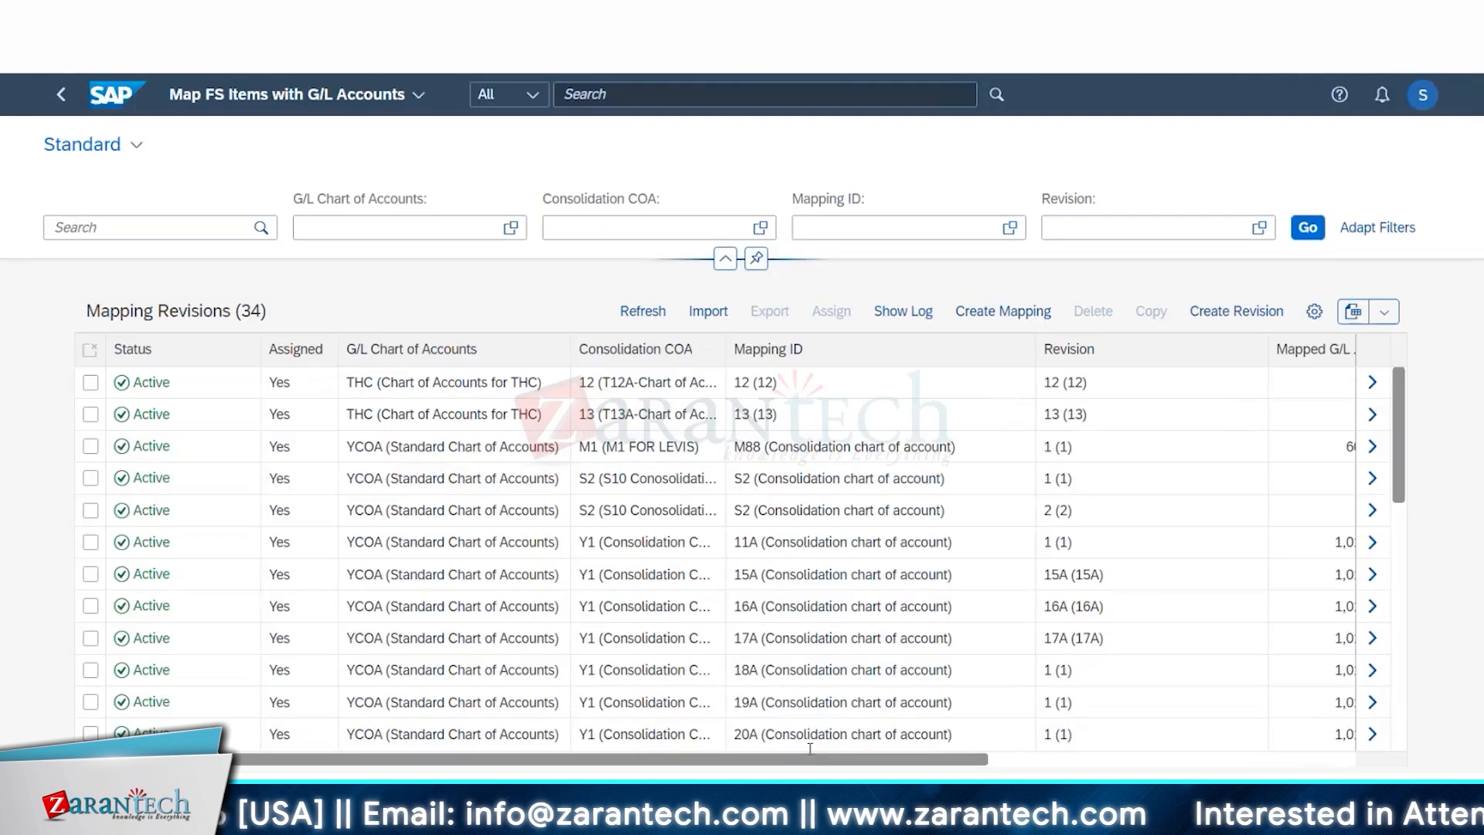
left_click(61, 94)
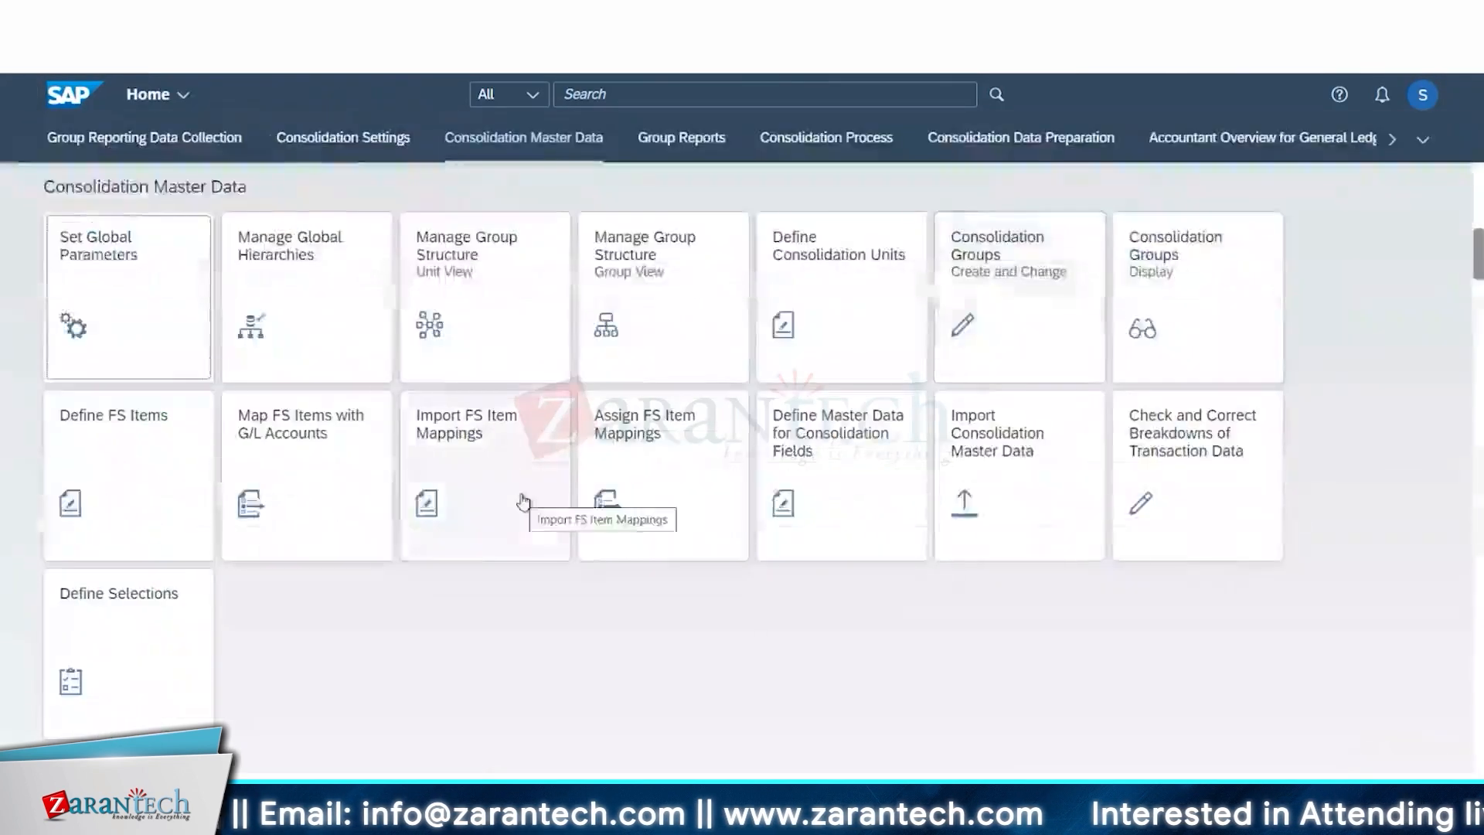
Start a template download in Import FS Item Mappings with existing master data for consolidation chart of accounts Y1
left_click(520, 502)
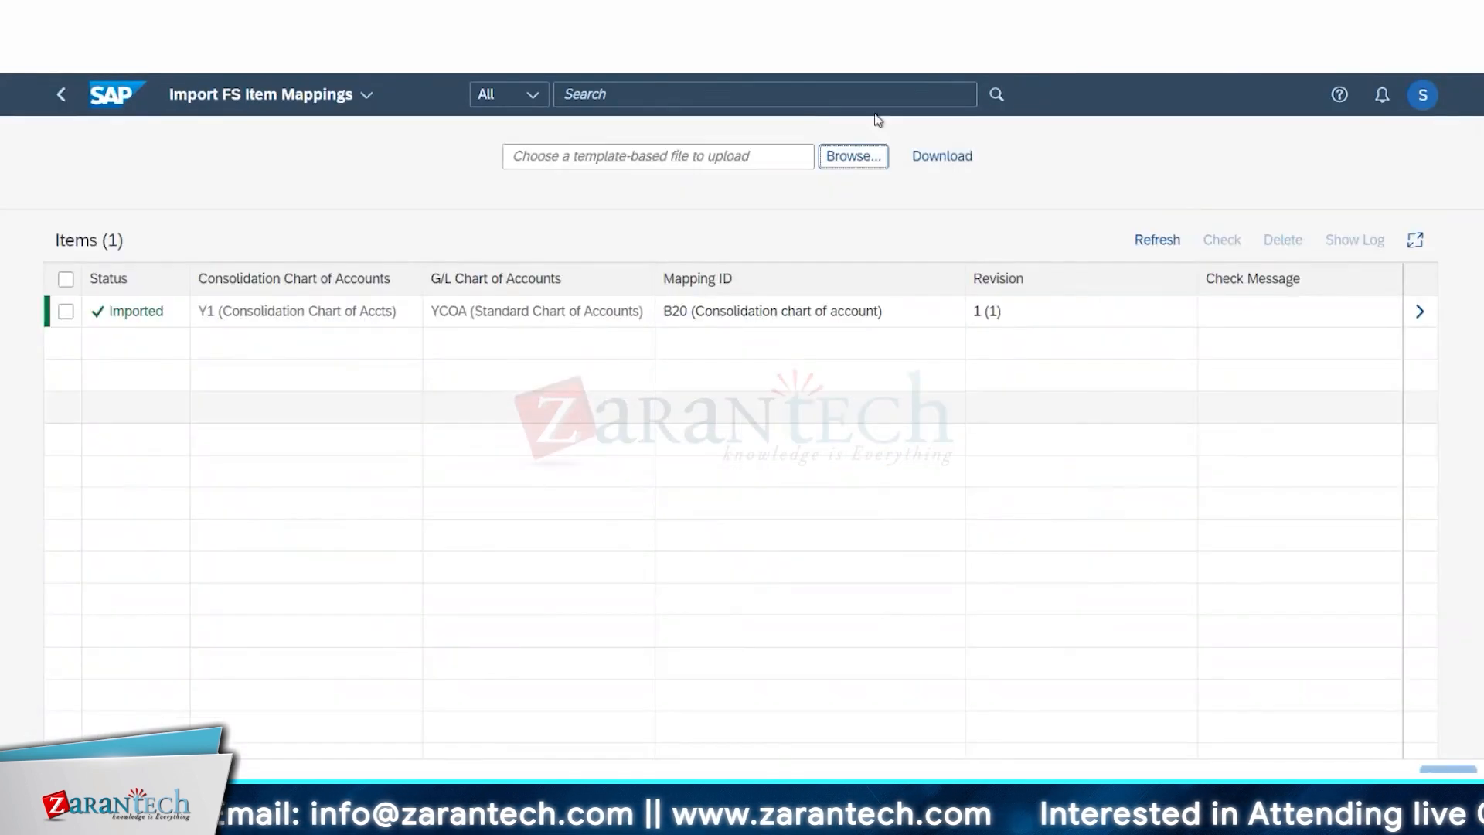
left_click(931, 163)
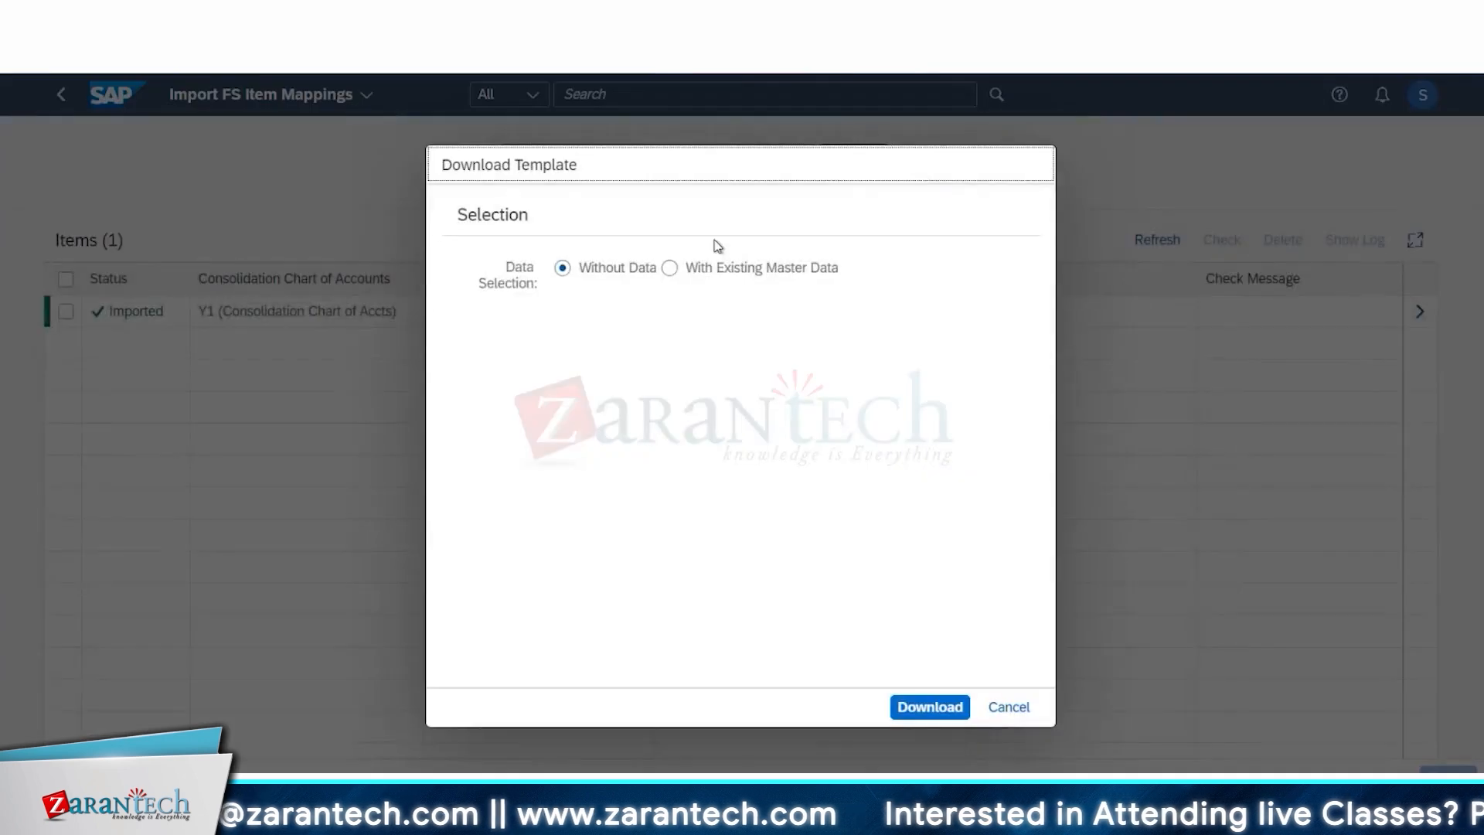
left_click(683, 271)
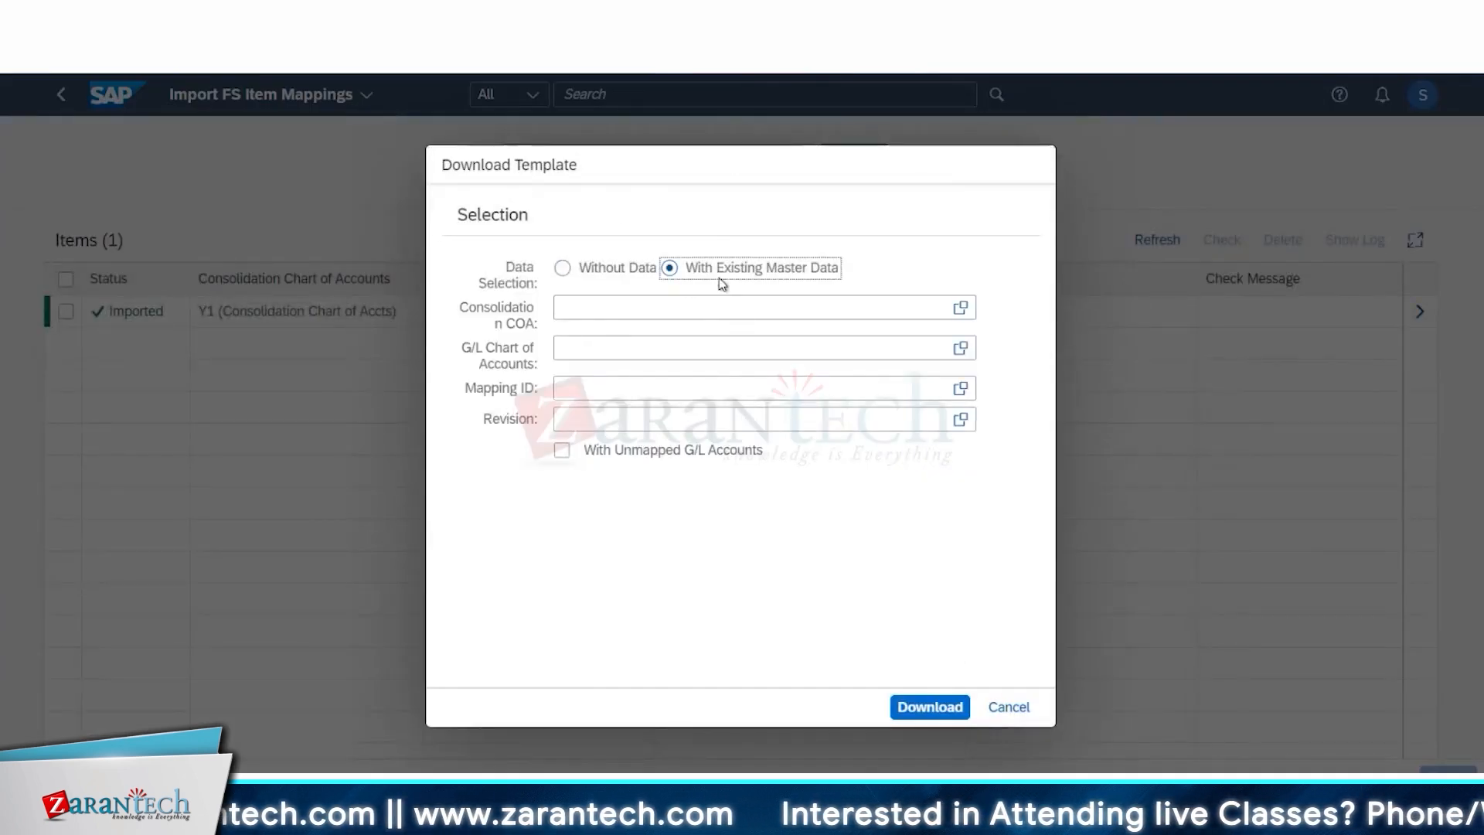
left_click(766, 308)
left_click(961, 308)
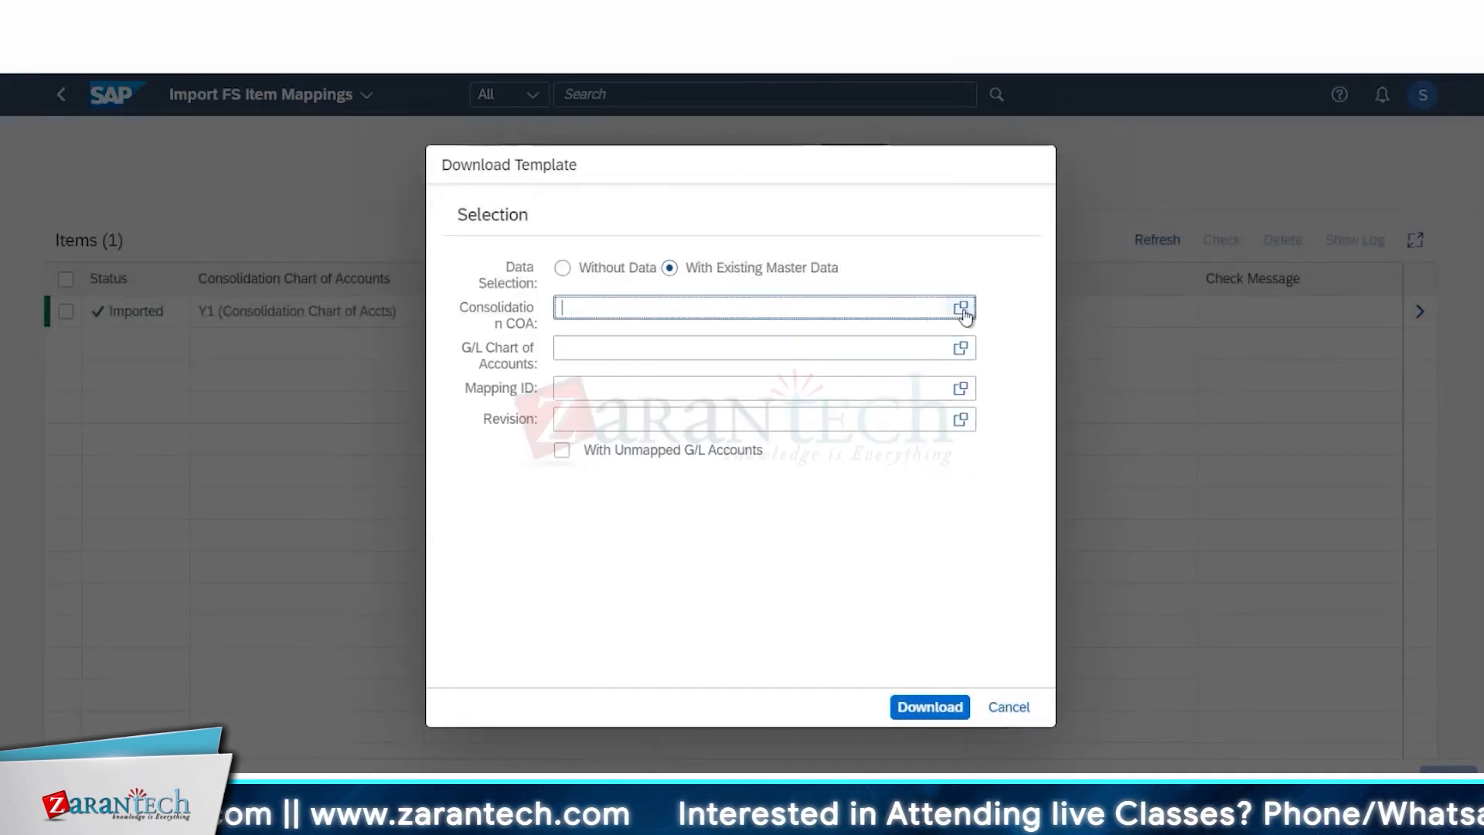
left_click(351, 479)
Choose mapping ID E55 as the source mapping and download the FS item mapping template
left_click(620, 389)
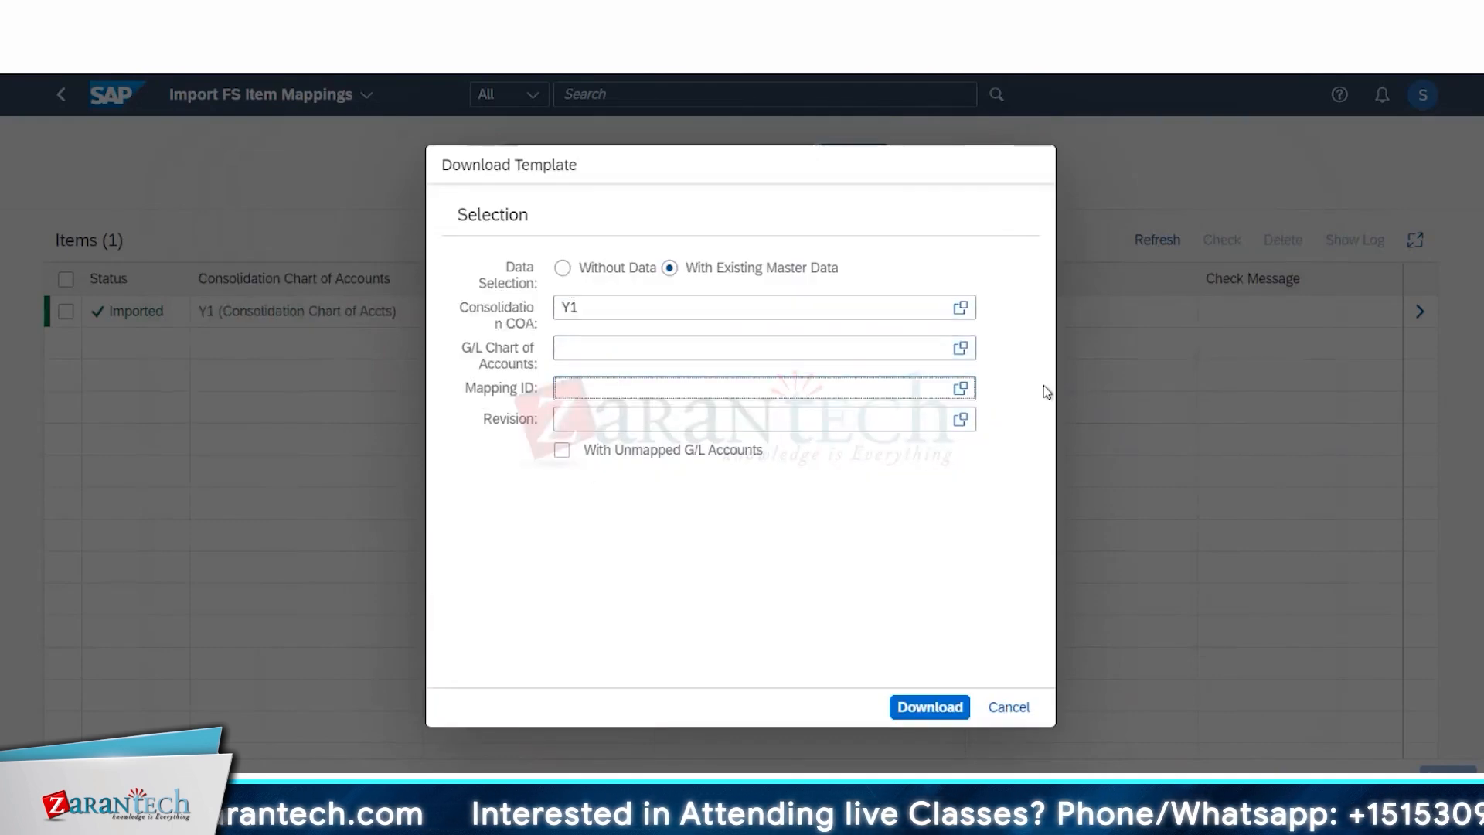
left_click(961, 387)
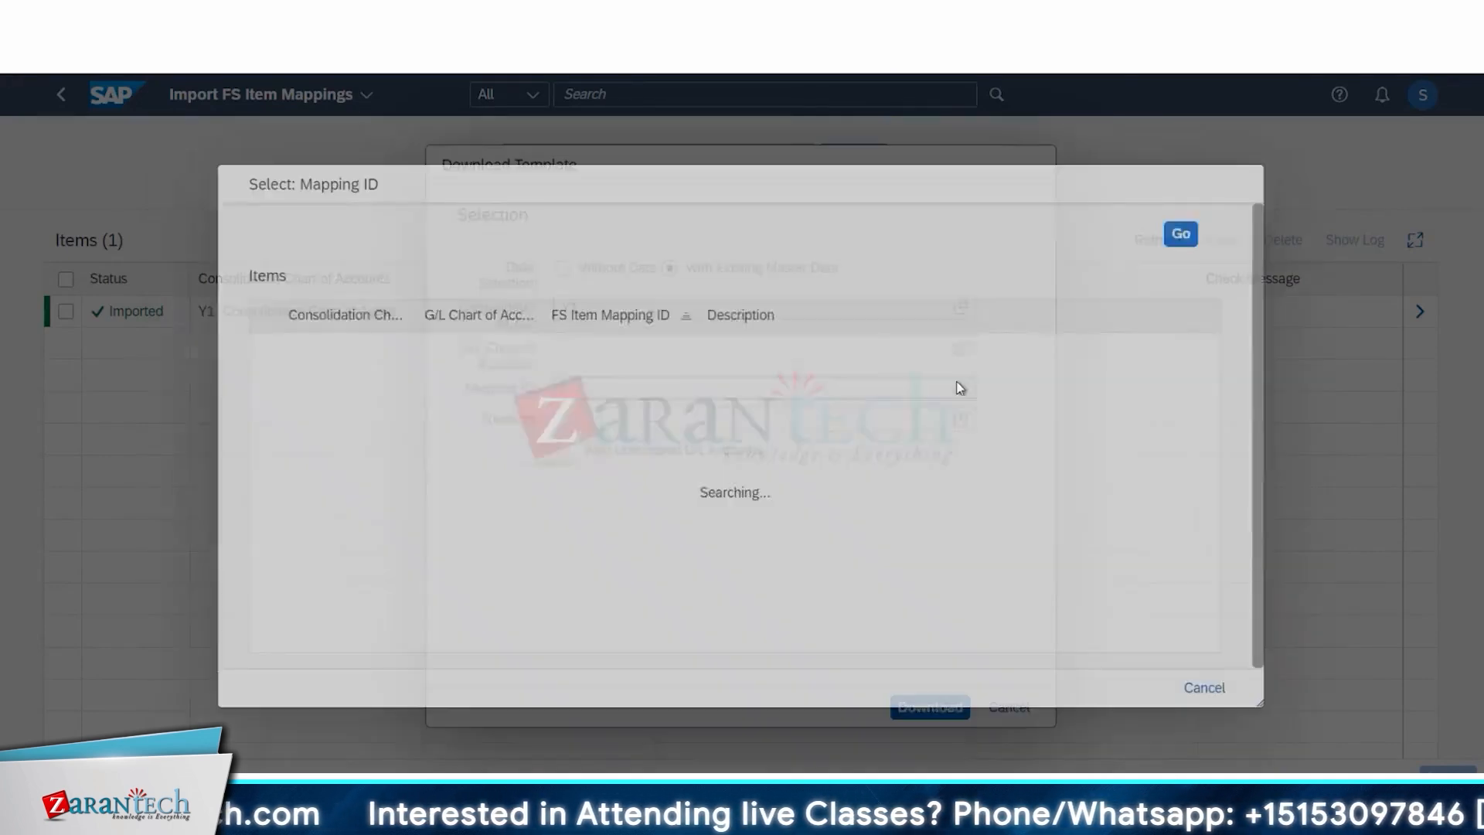
scroll(554, 504, "down", 5)
scroll(554, 504, "down", 2)
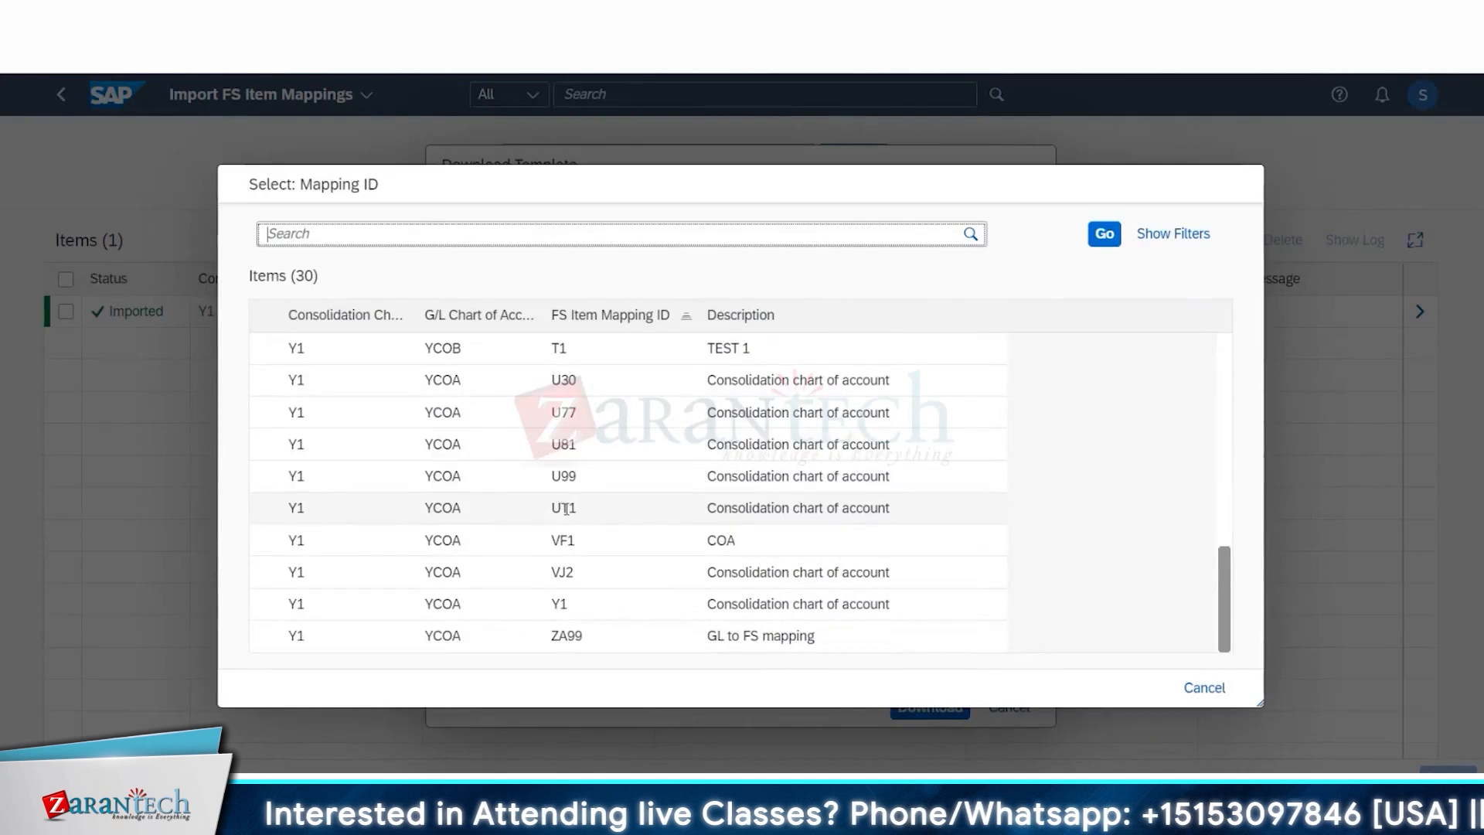
scroll(518, 473, "up", 8)
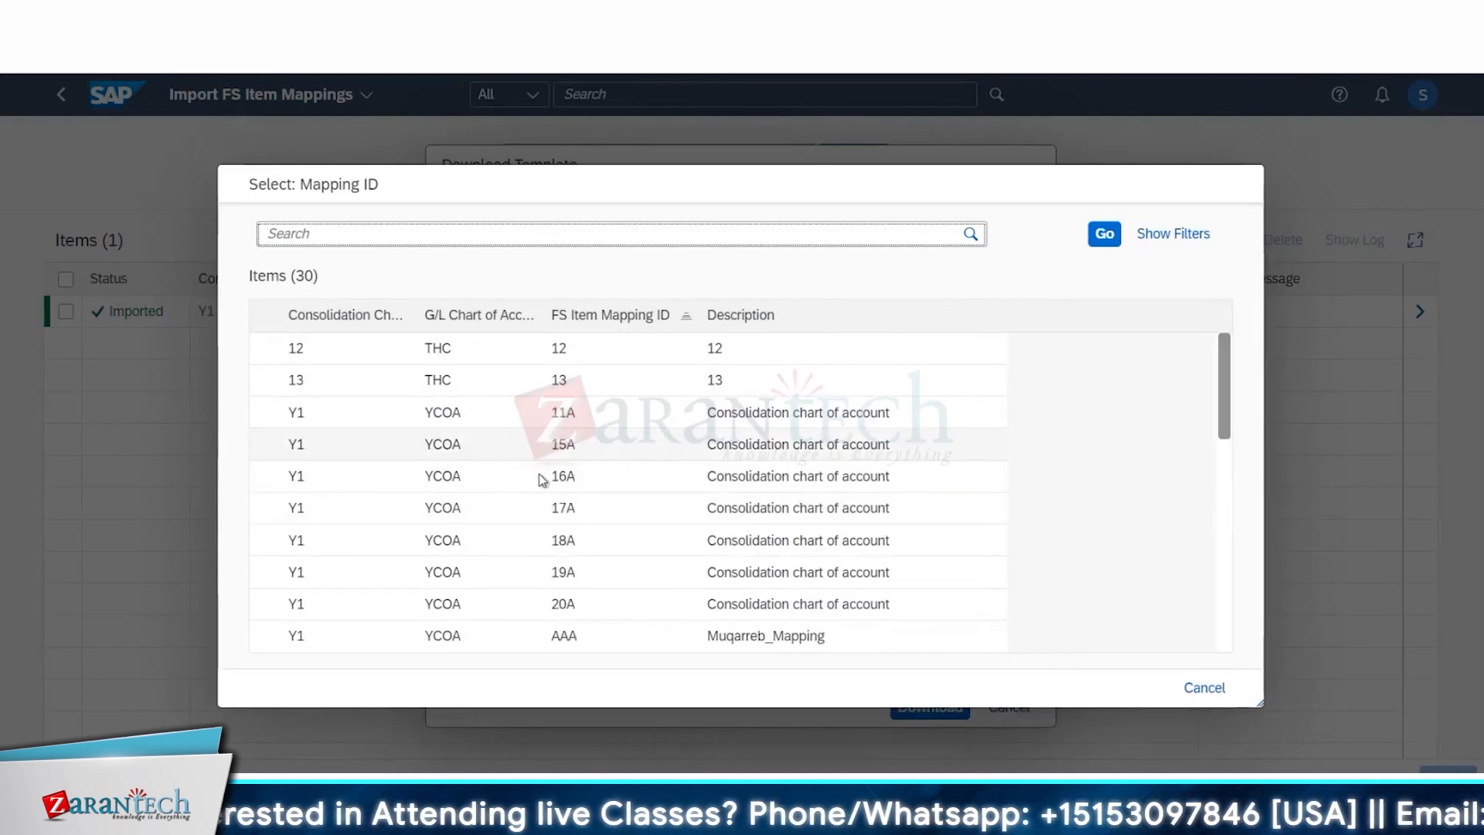
scroll(541, 479, "down", 8)
scroll(599, 479, "up", 1)
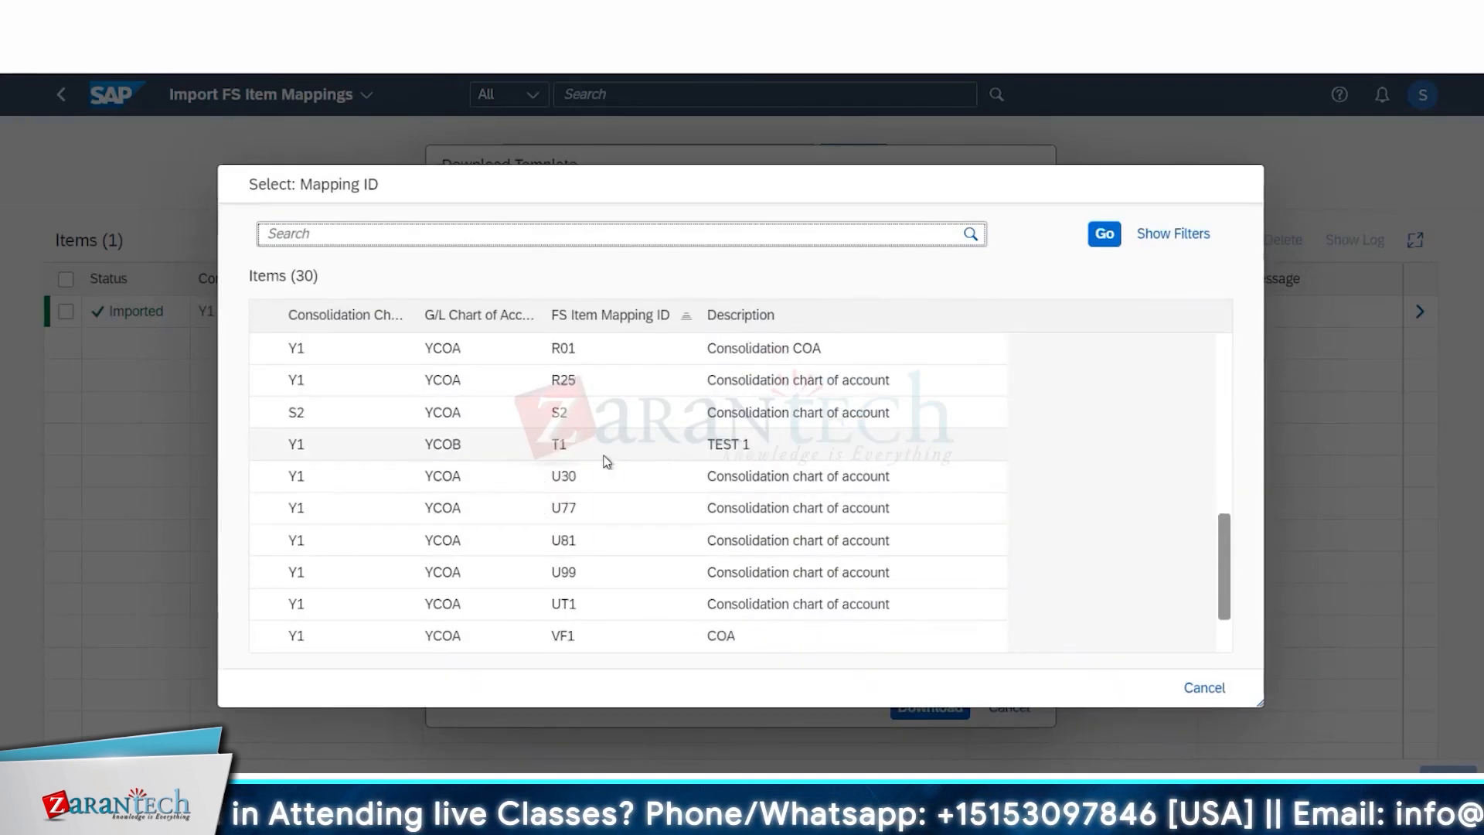
scroll(607, 462, "up", 3)
left_click(607, 454)
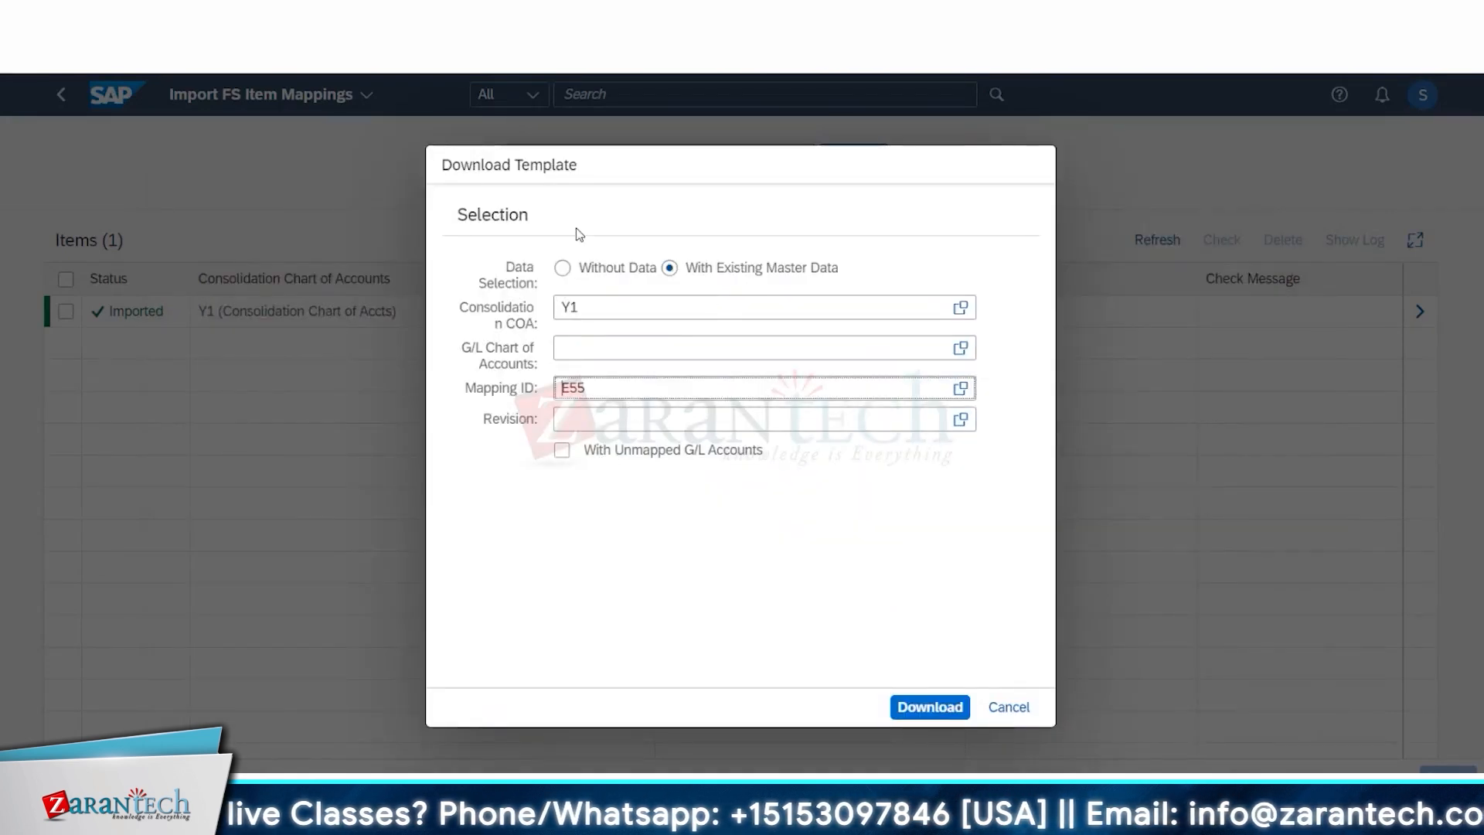
left_click(935, 708)
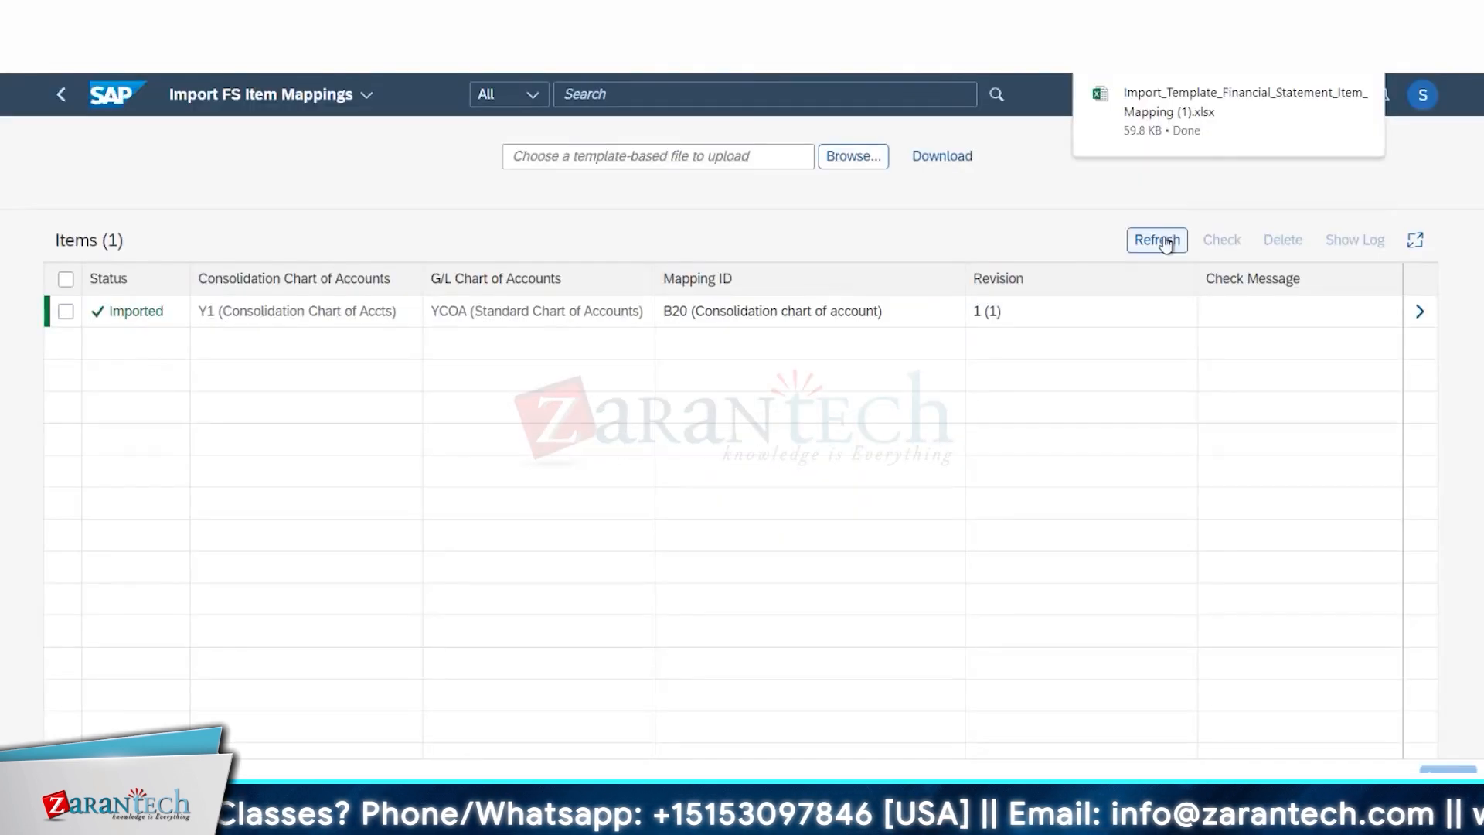
Open the downloaded FS item mapping workbook and enable editing
left_click(1197, 116)
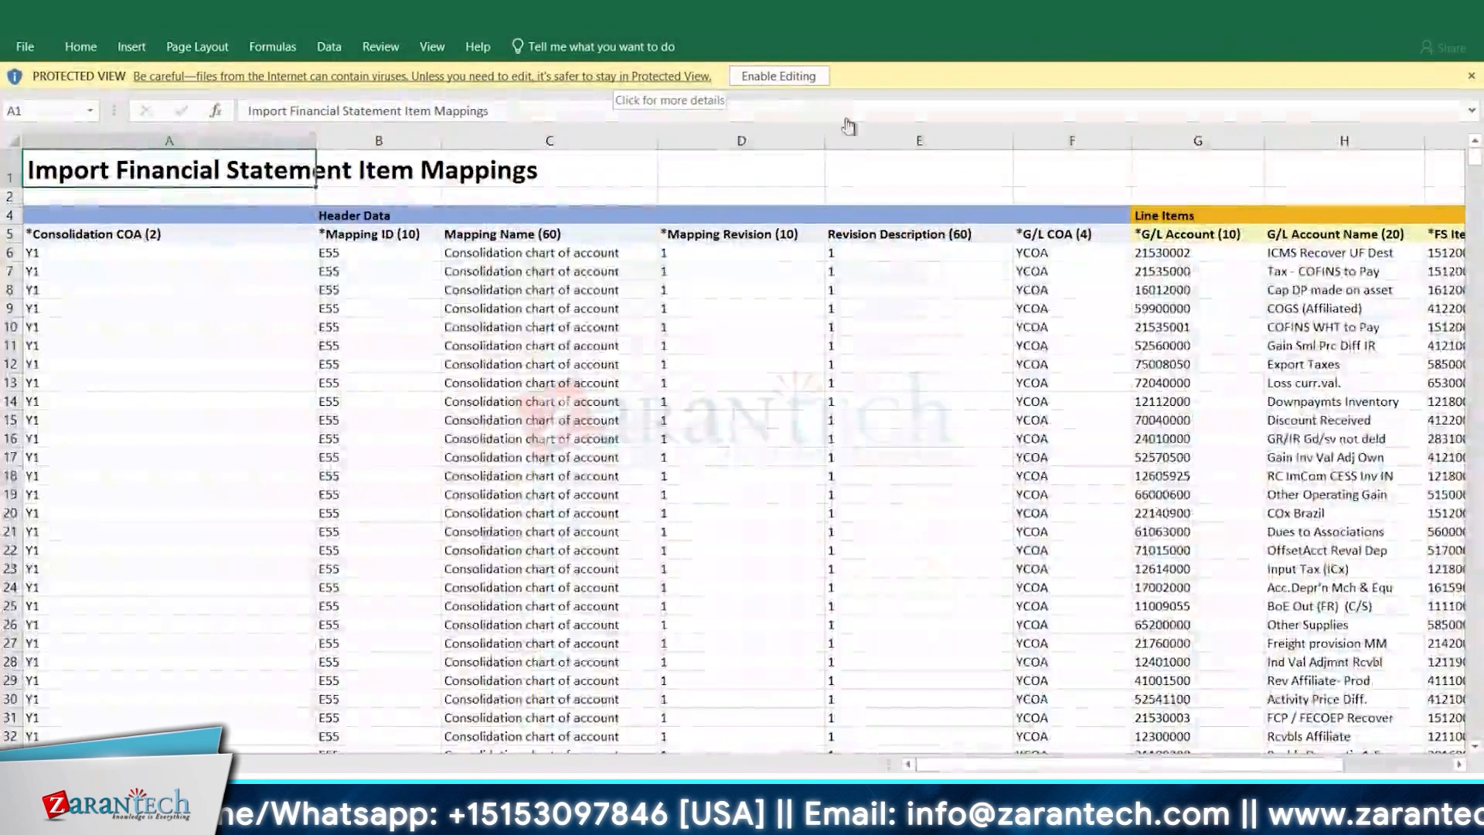
left_click(770, 75)
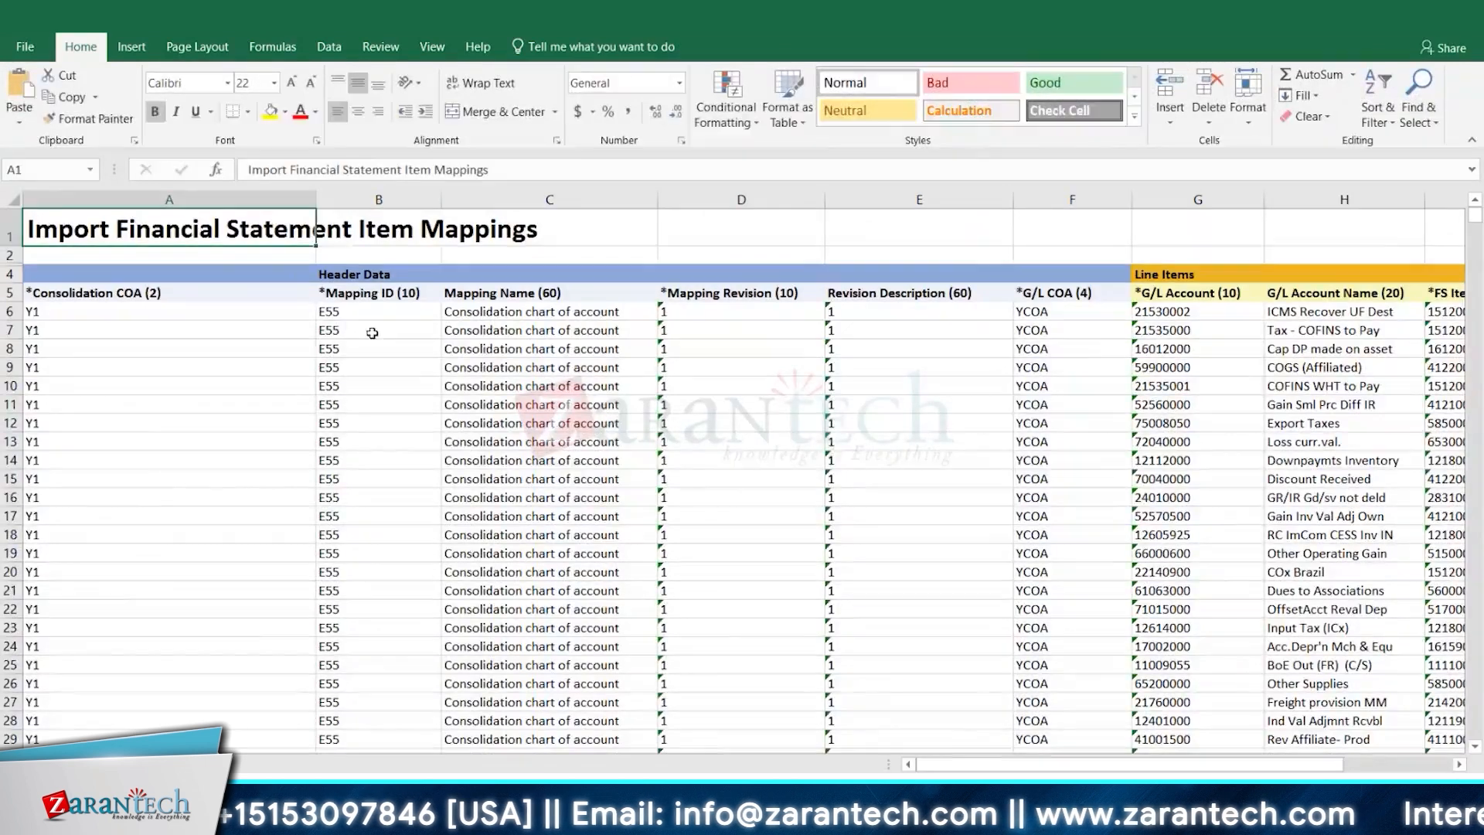
left_click(371, 313)
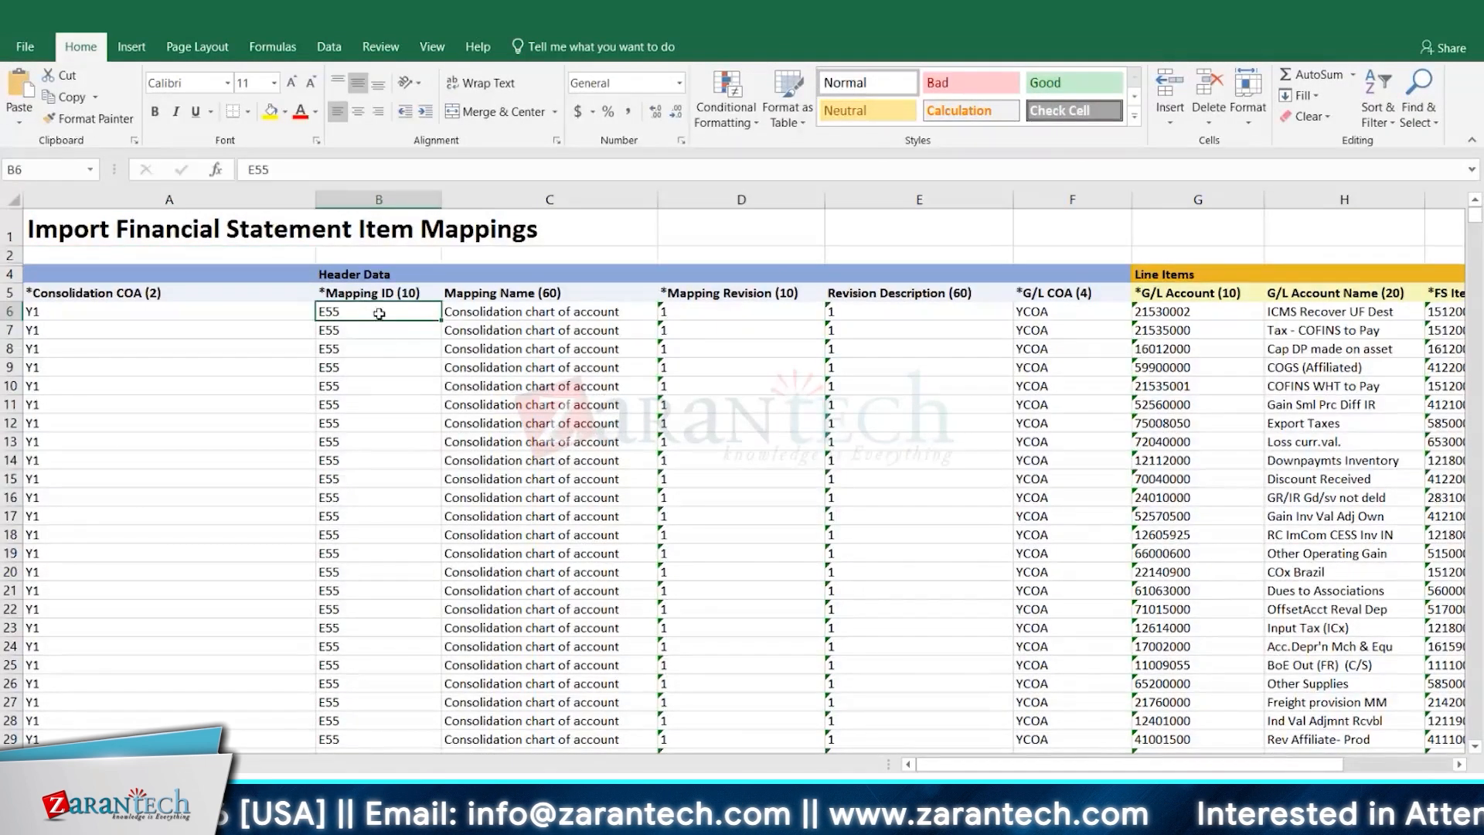
type("B")
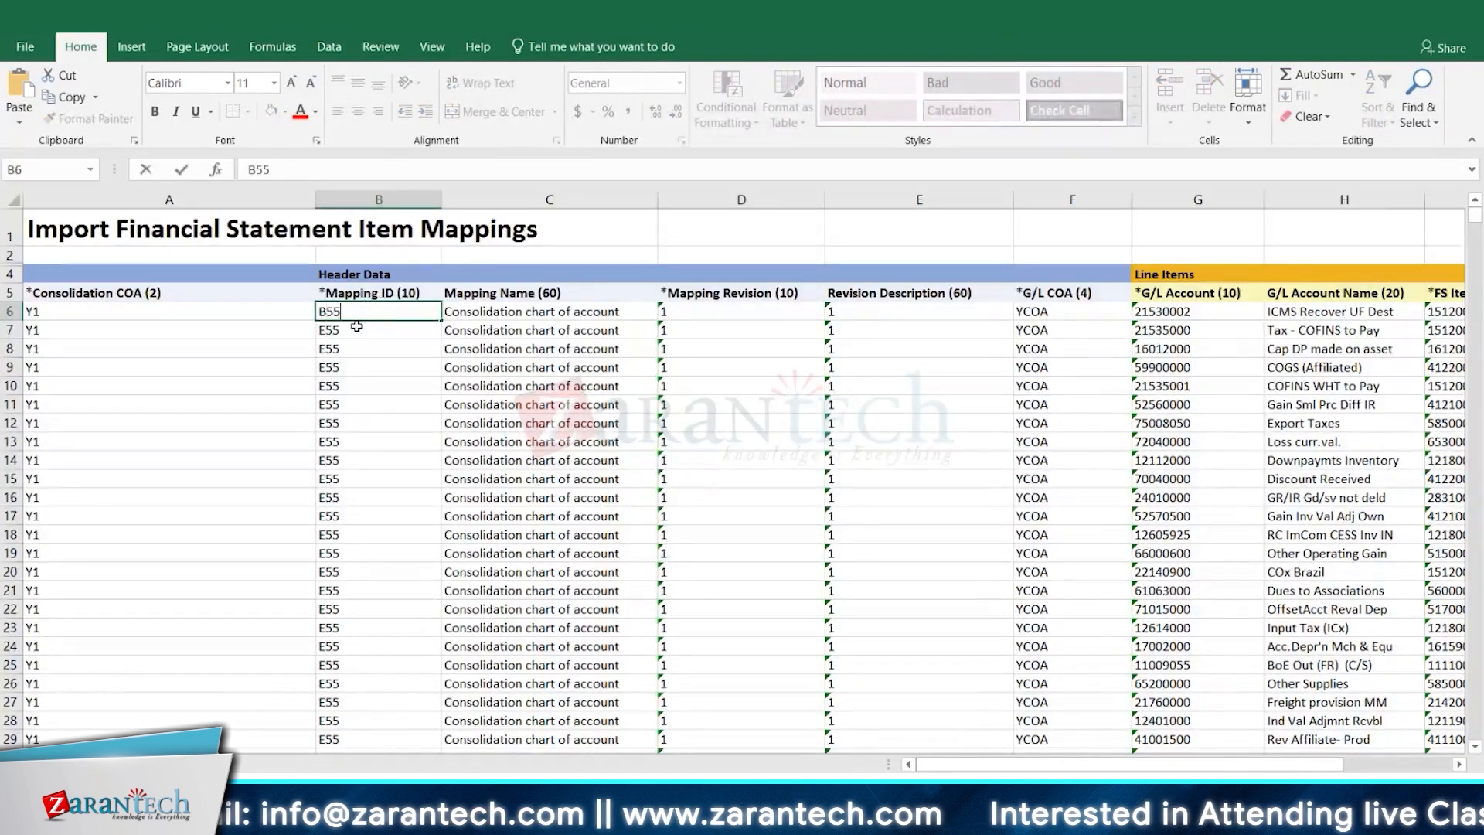
type("55")
key("Return")
Set the mapping ID to B66 in the first two data rows and fill it down to all mapping rows
left_click(368, 310)
type("B")
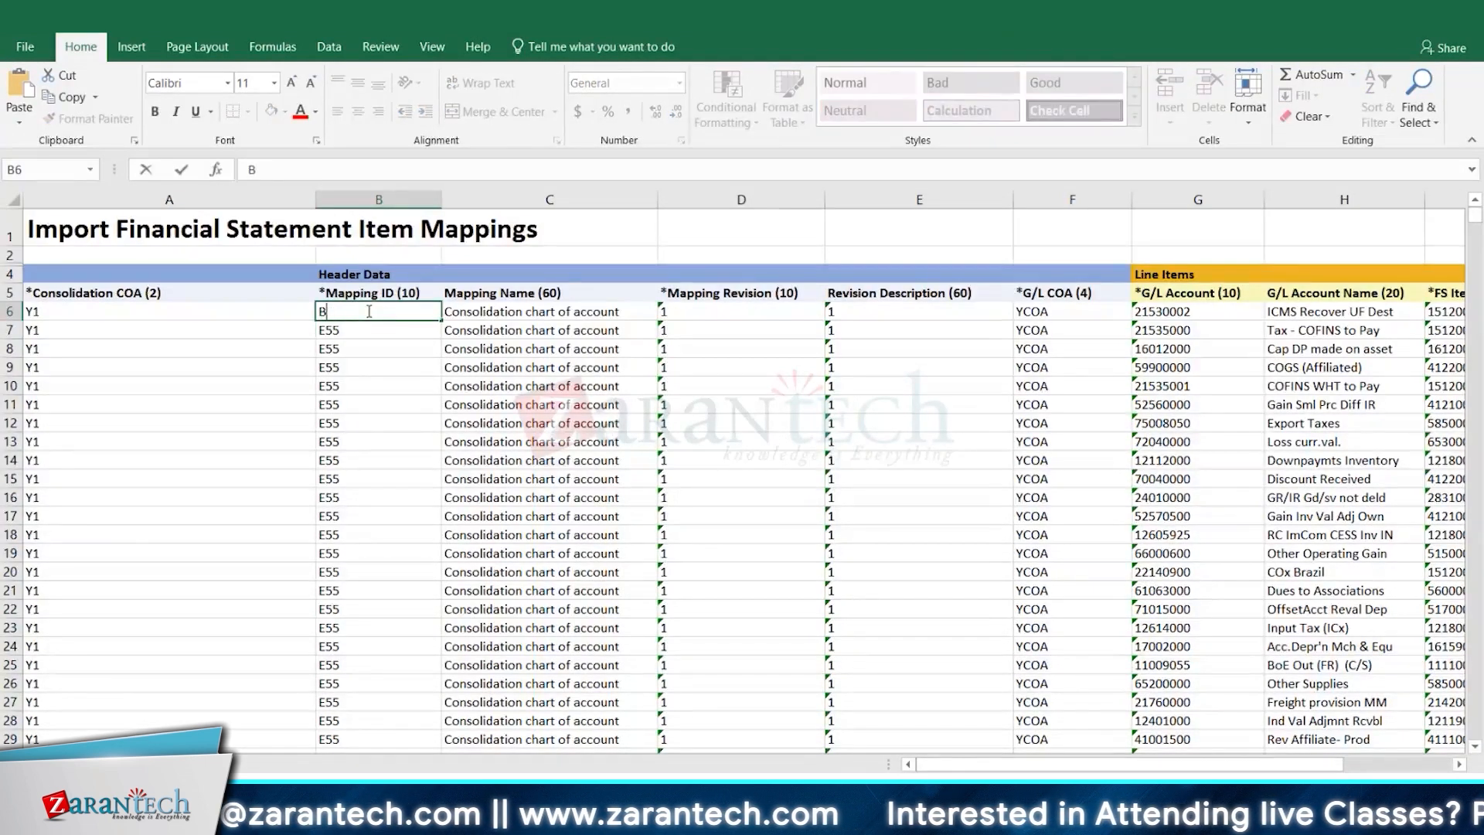
type("66")
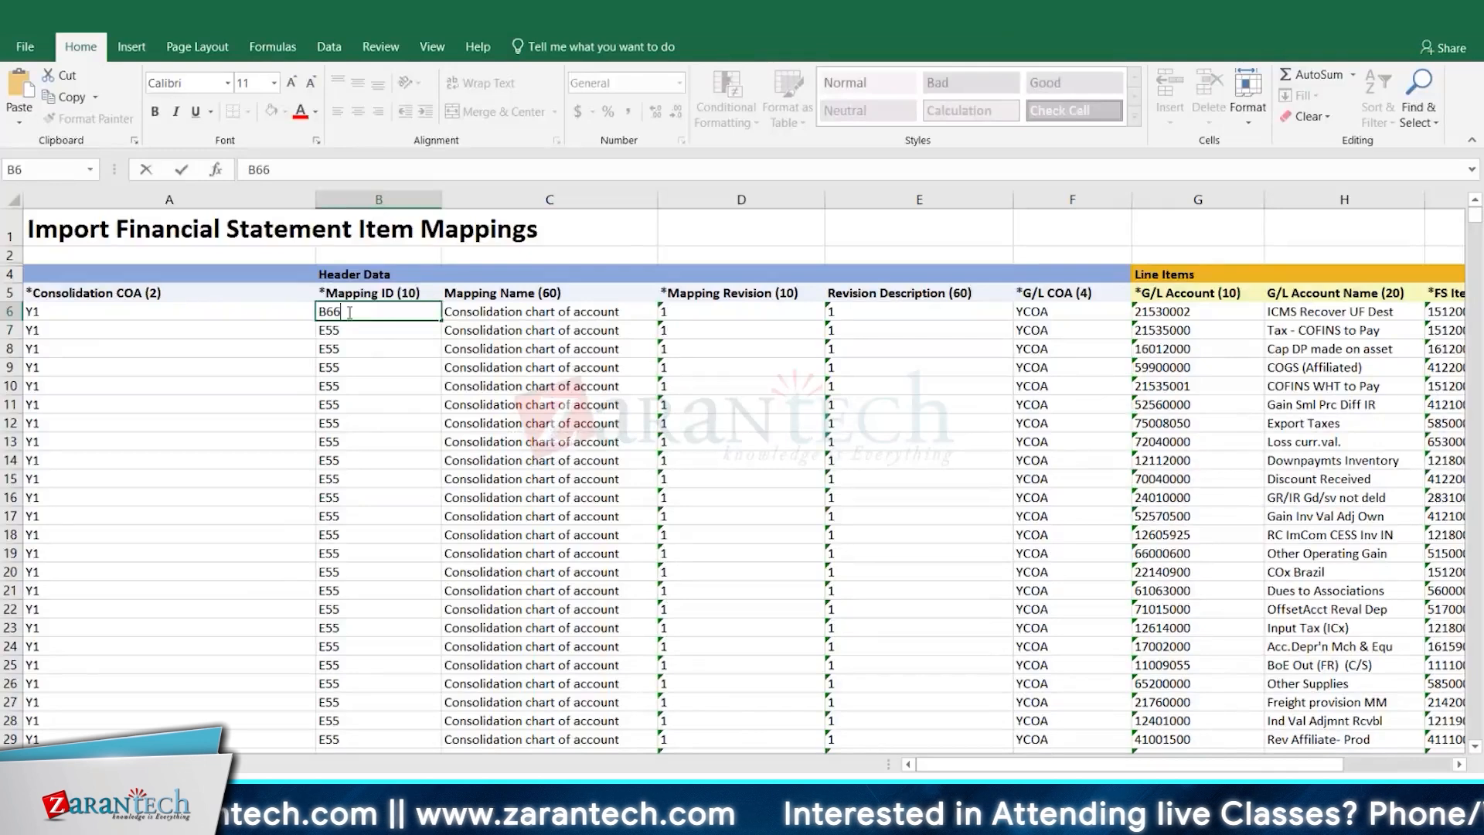
key("Return")
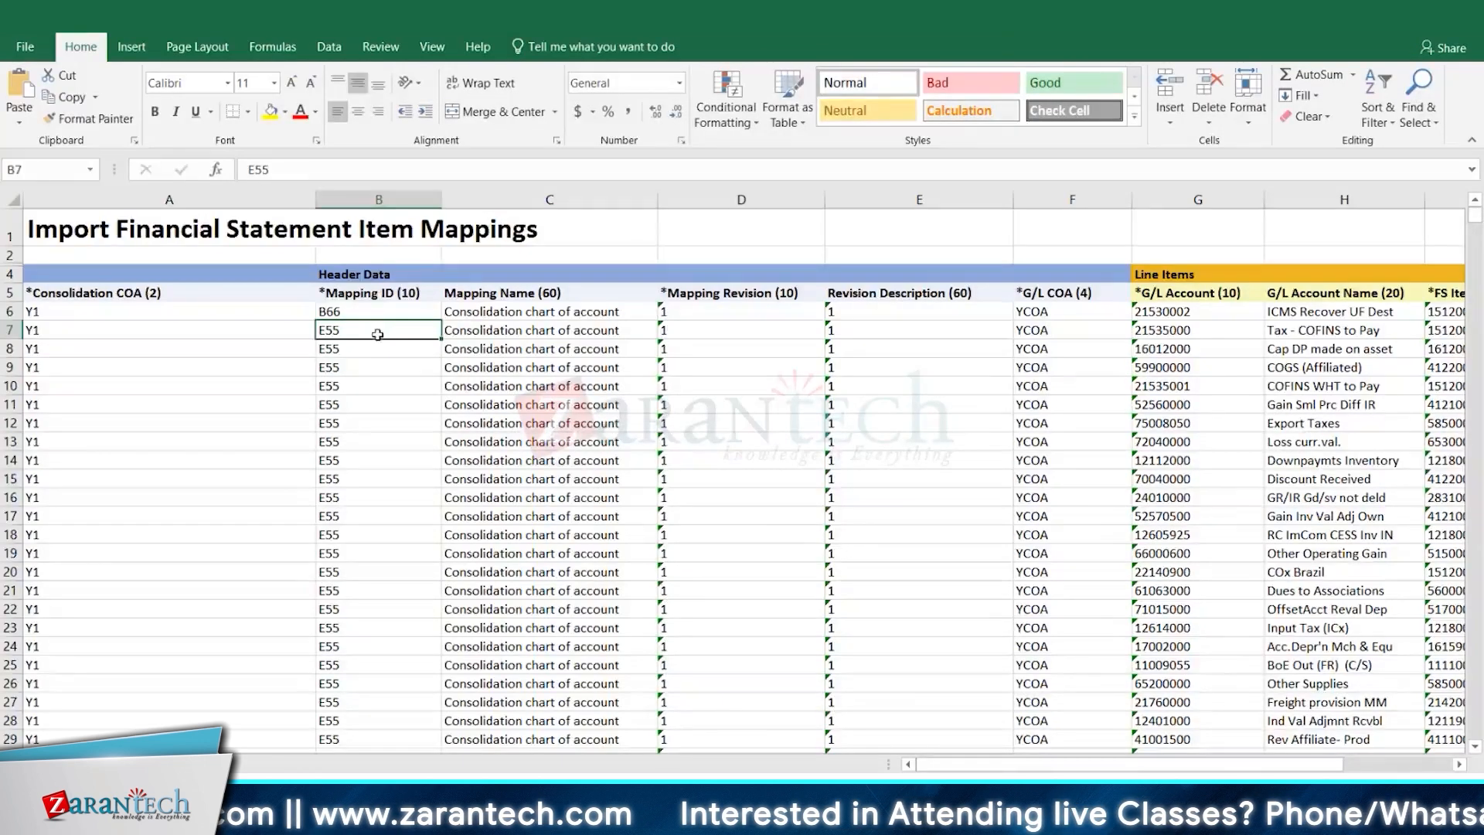
type("B66")
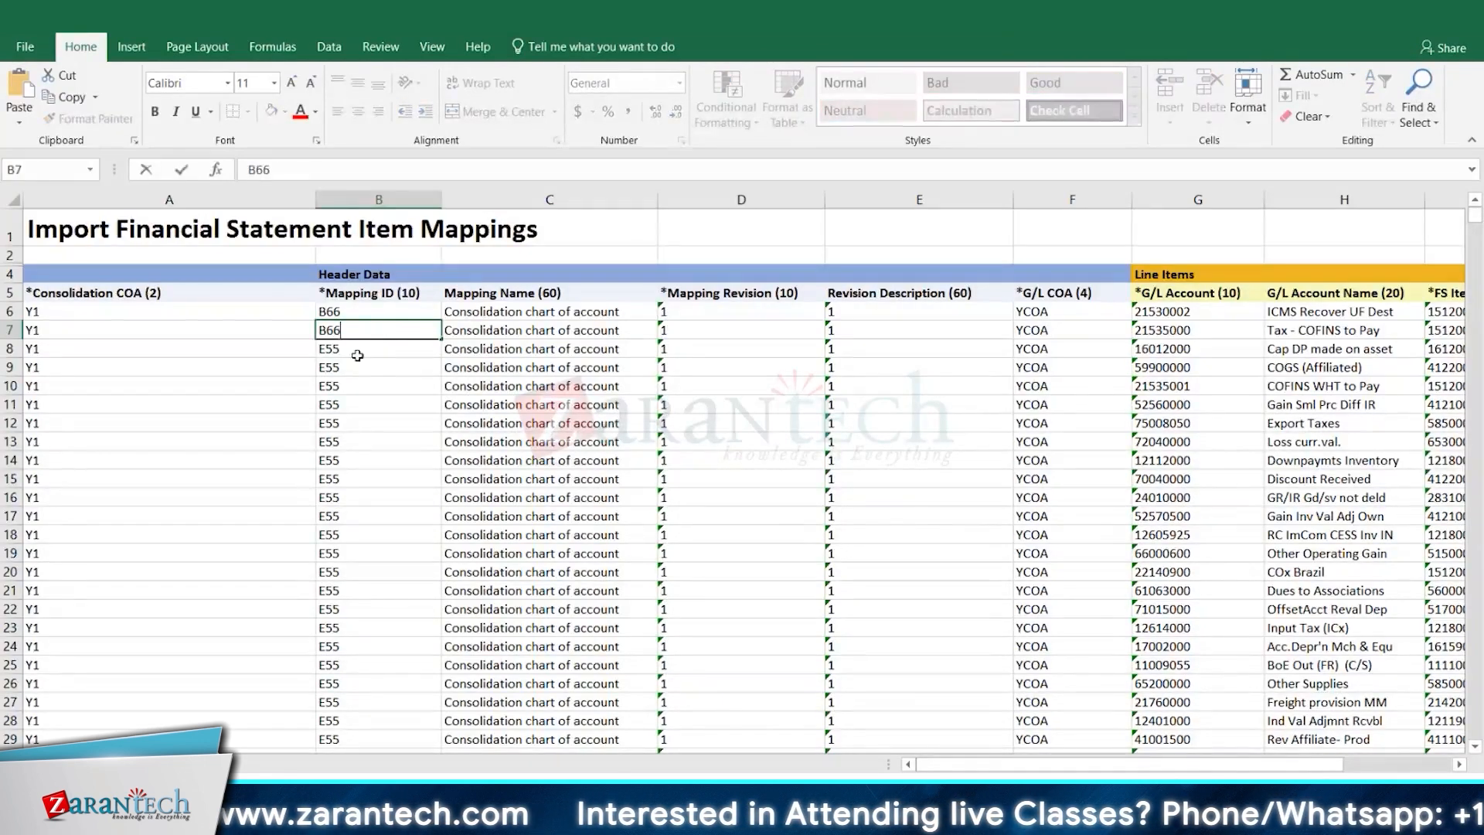
key("Return")
left_click_drag(365, 313, 368, 330)
double_click(441, 339)
Check the filled mapping ID column down through the mapping rows and return to the start of the sheet
scroll(438, 340, "down", 16)
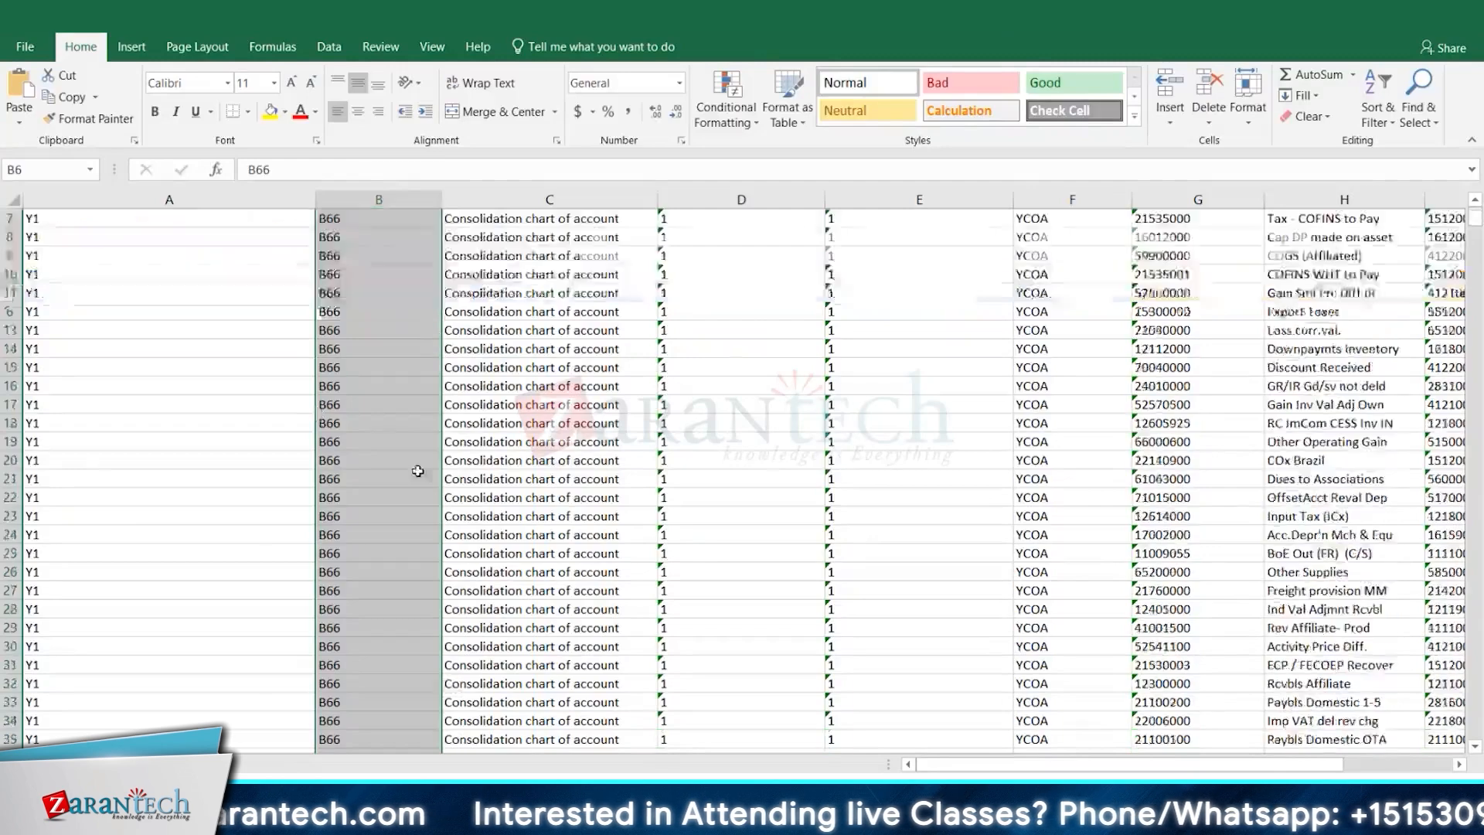
scroll(374, 615, "down", 20)
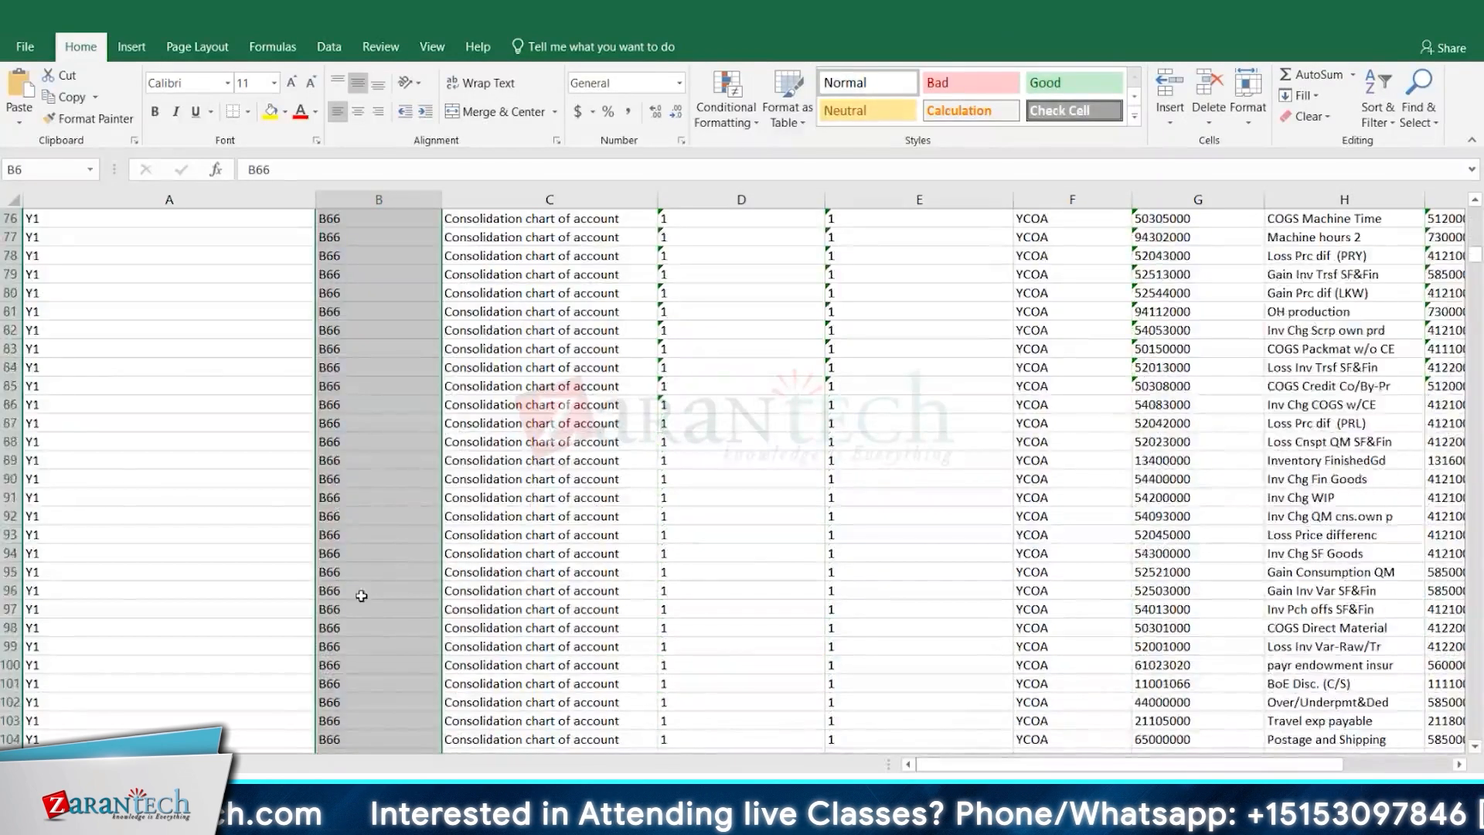
scroll(354, 605, "down", 20)
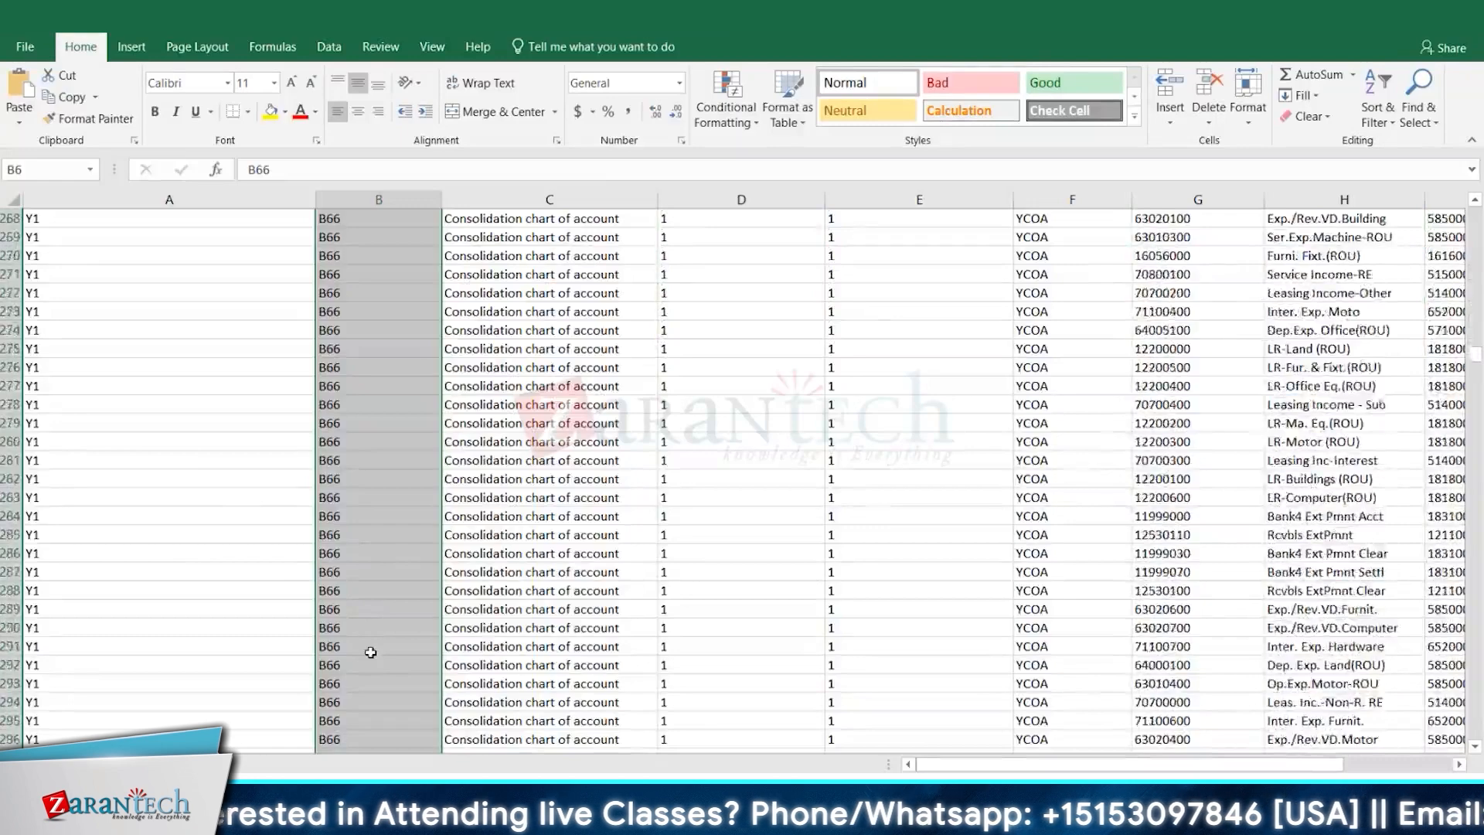
scroll(371, 652, "down", 20)
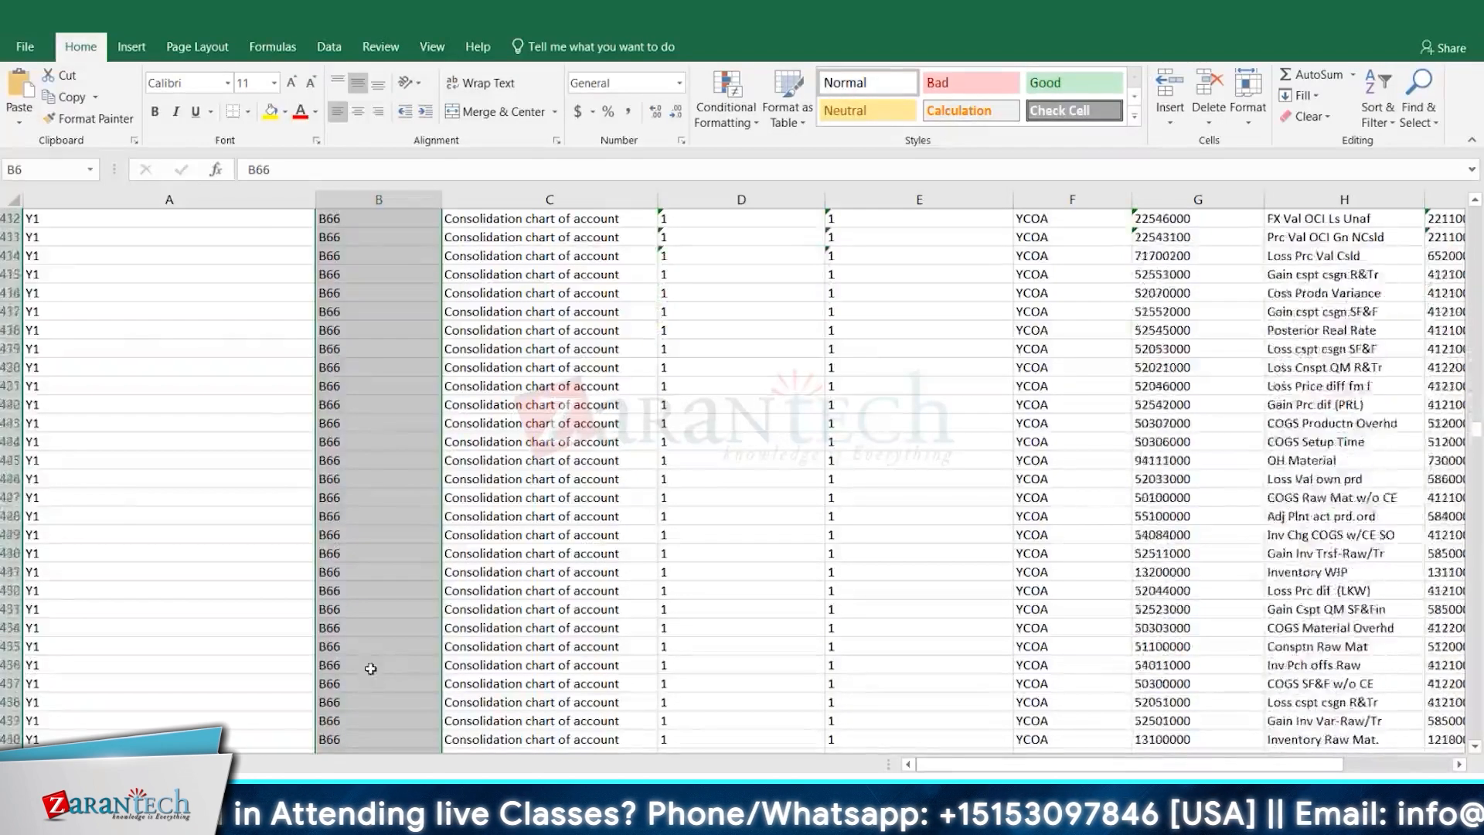
scroll(371, 668, "down", 20)
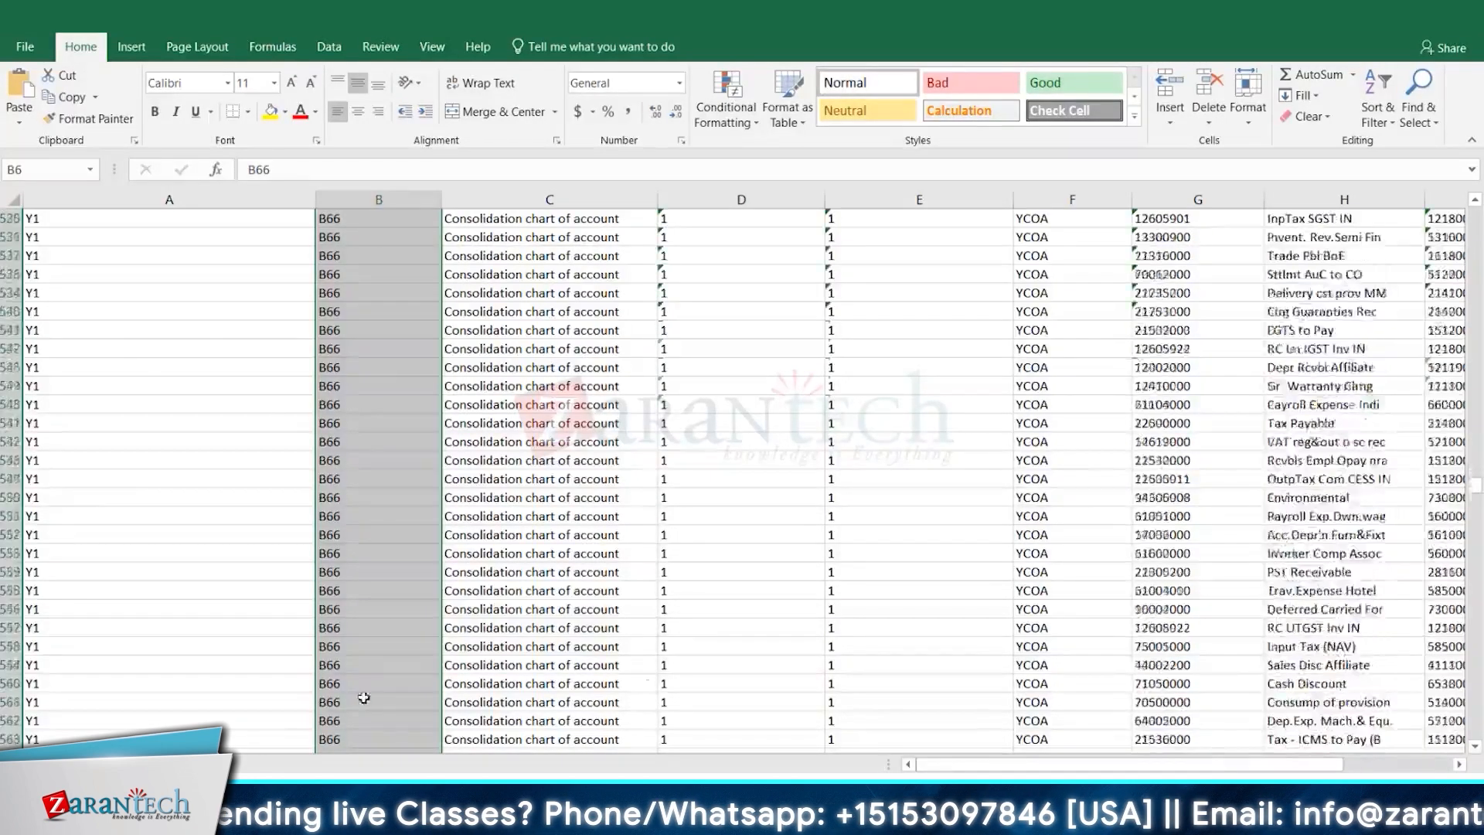
scroll(363, 698, "down", 5)
left_click_drag(1478, 504, 1478, 210)
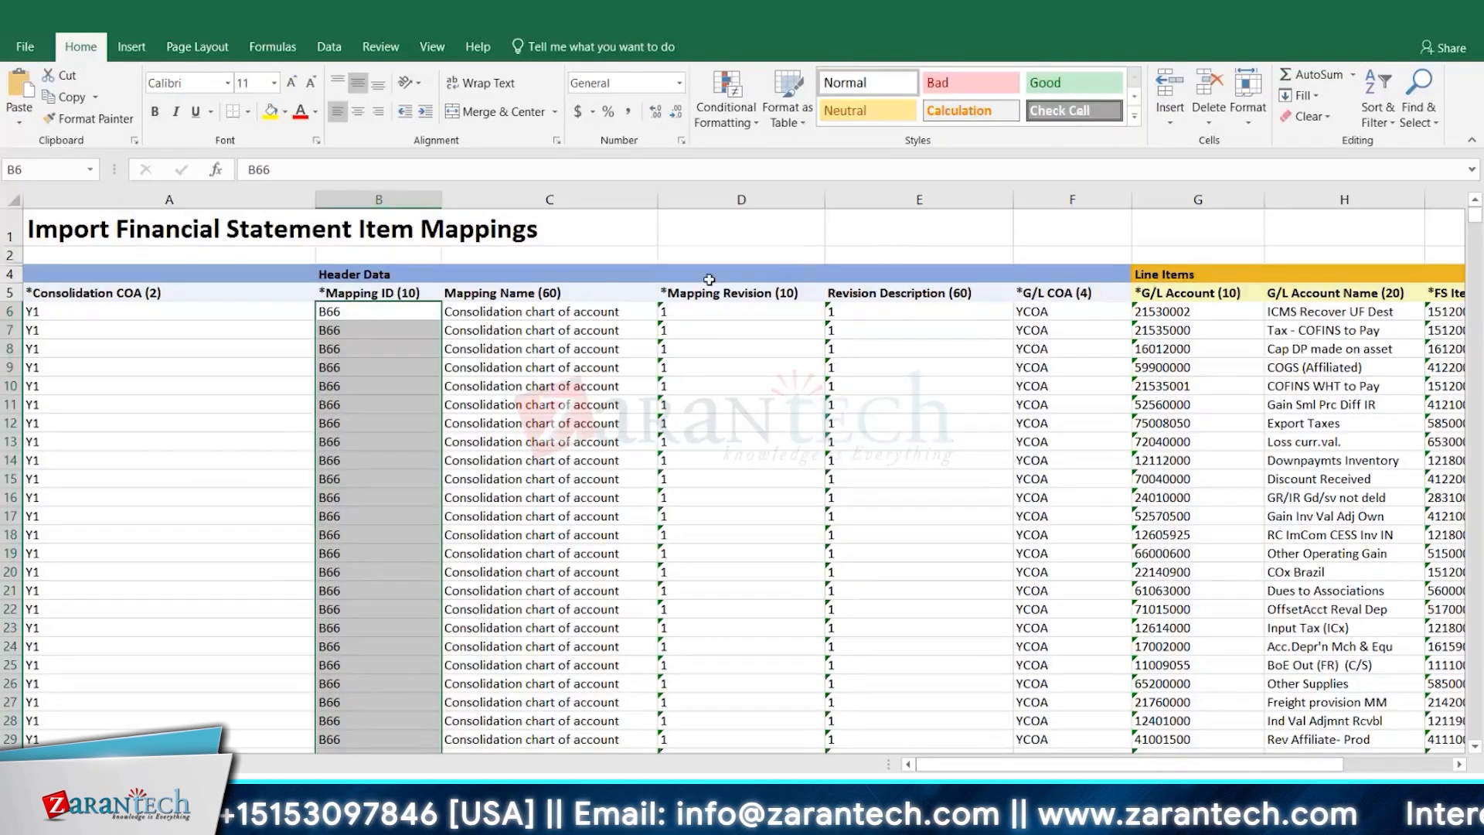
Review the mapping revision, G/L account and FS item columns of the mapping workbook and close it
left_click(683, 311)
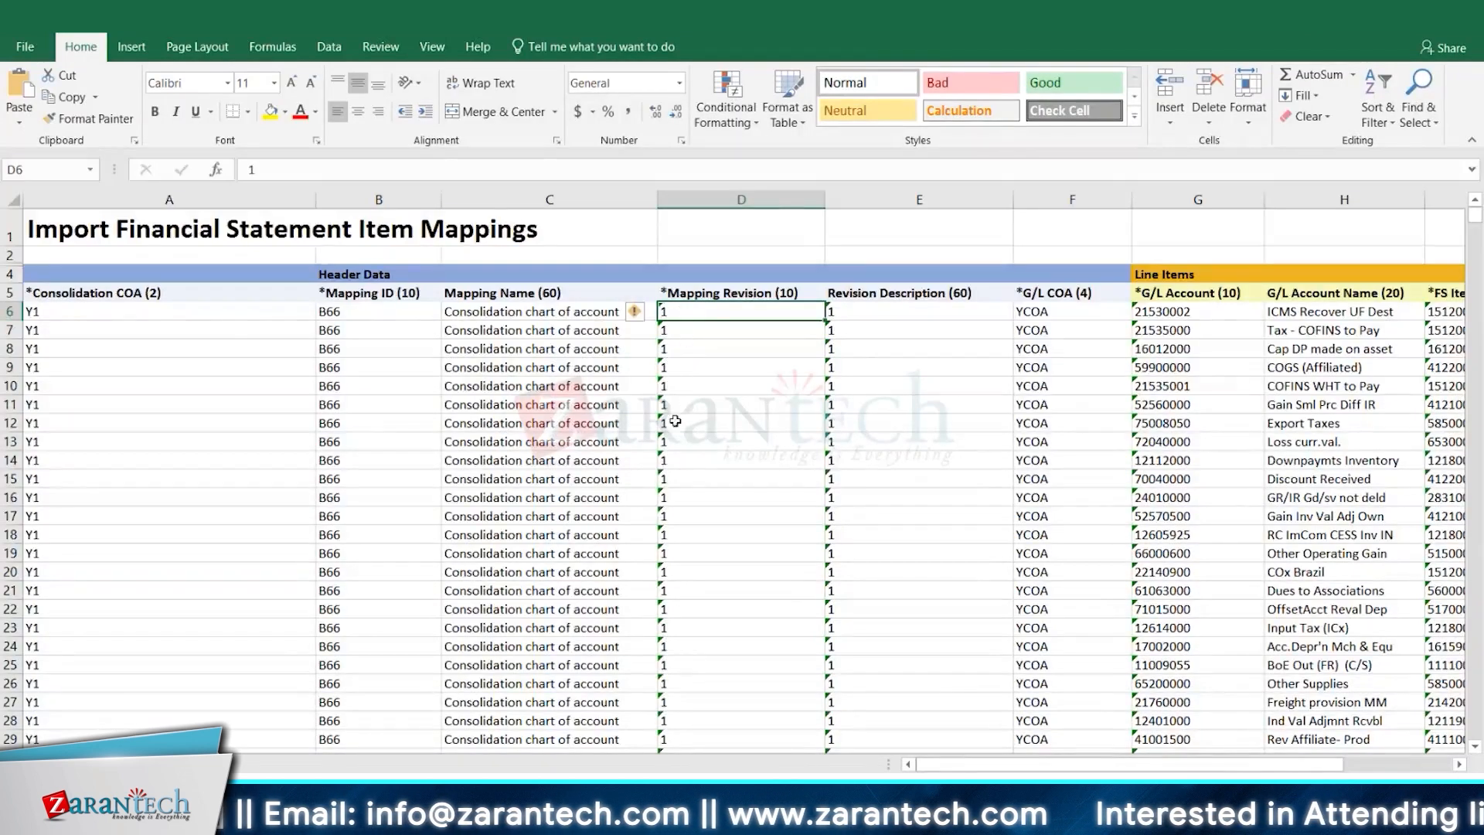
scroll(684, 510, "down", 10)
scroll(689, 528, "down", 7)
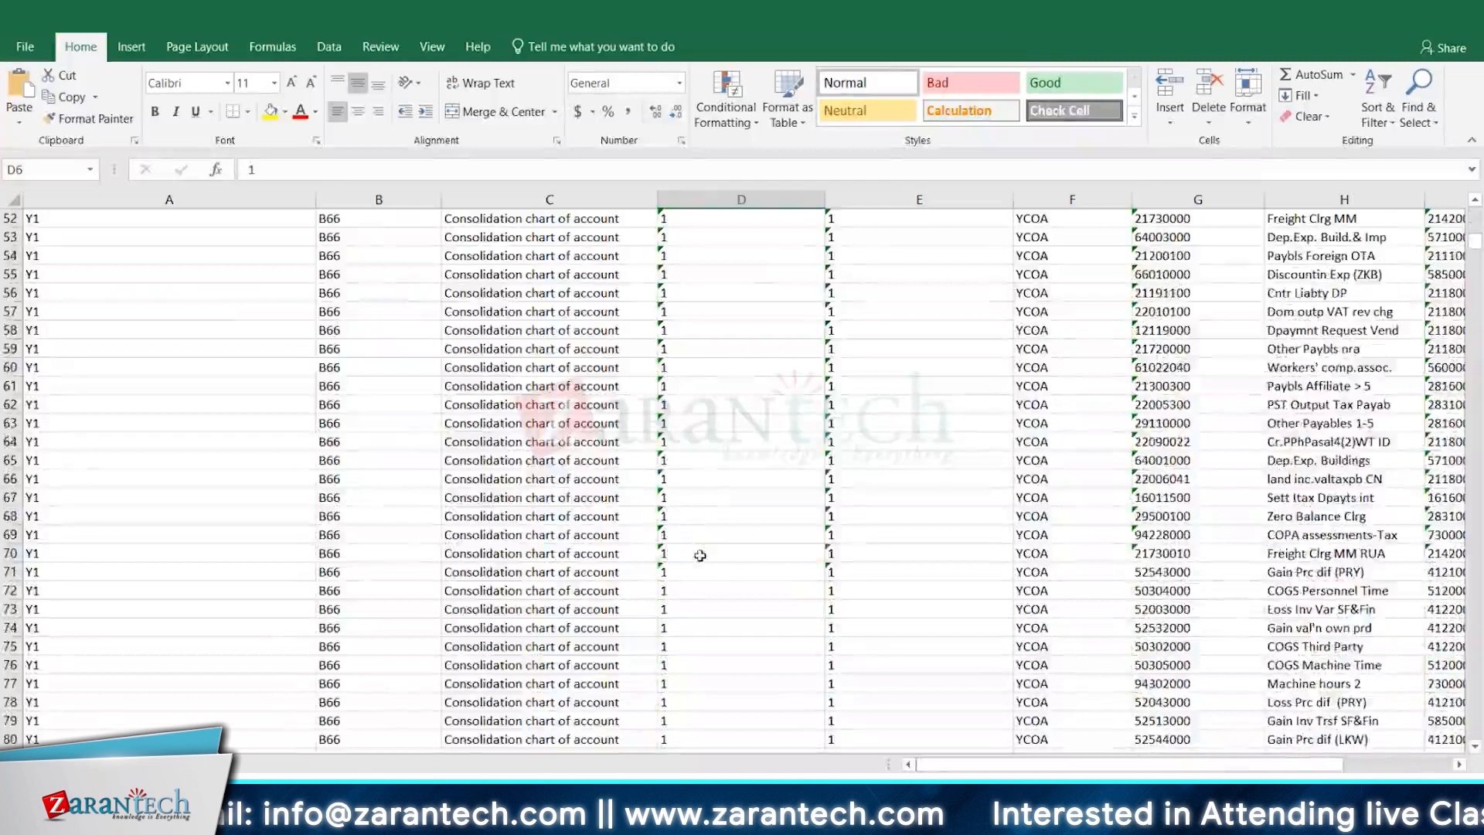
scroll(673, 541, "up", 17)
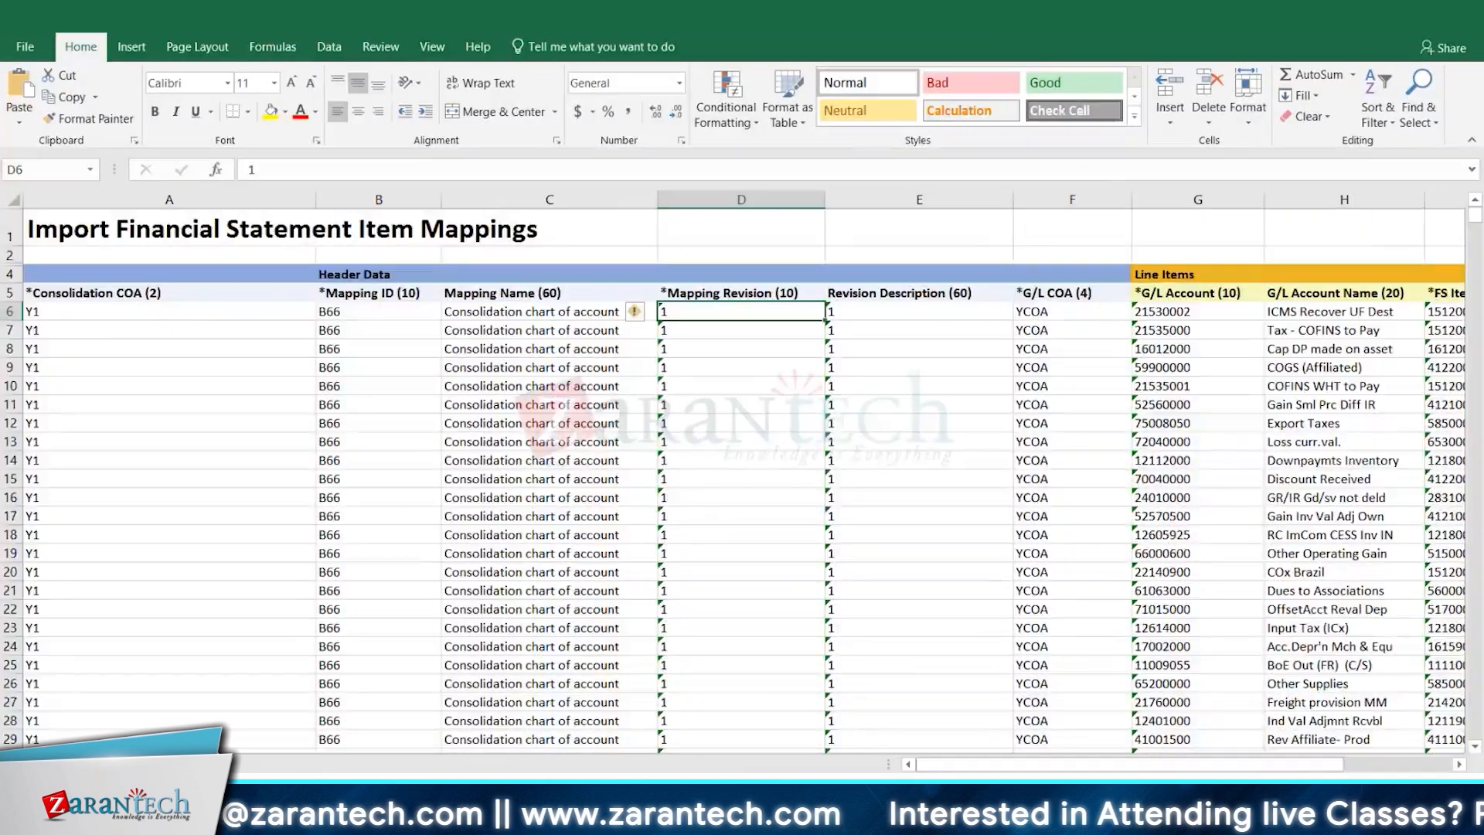
left_click_drag(1235, 763, 1333, 763)
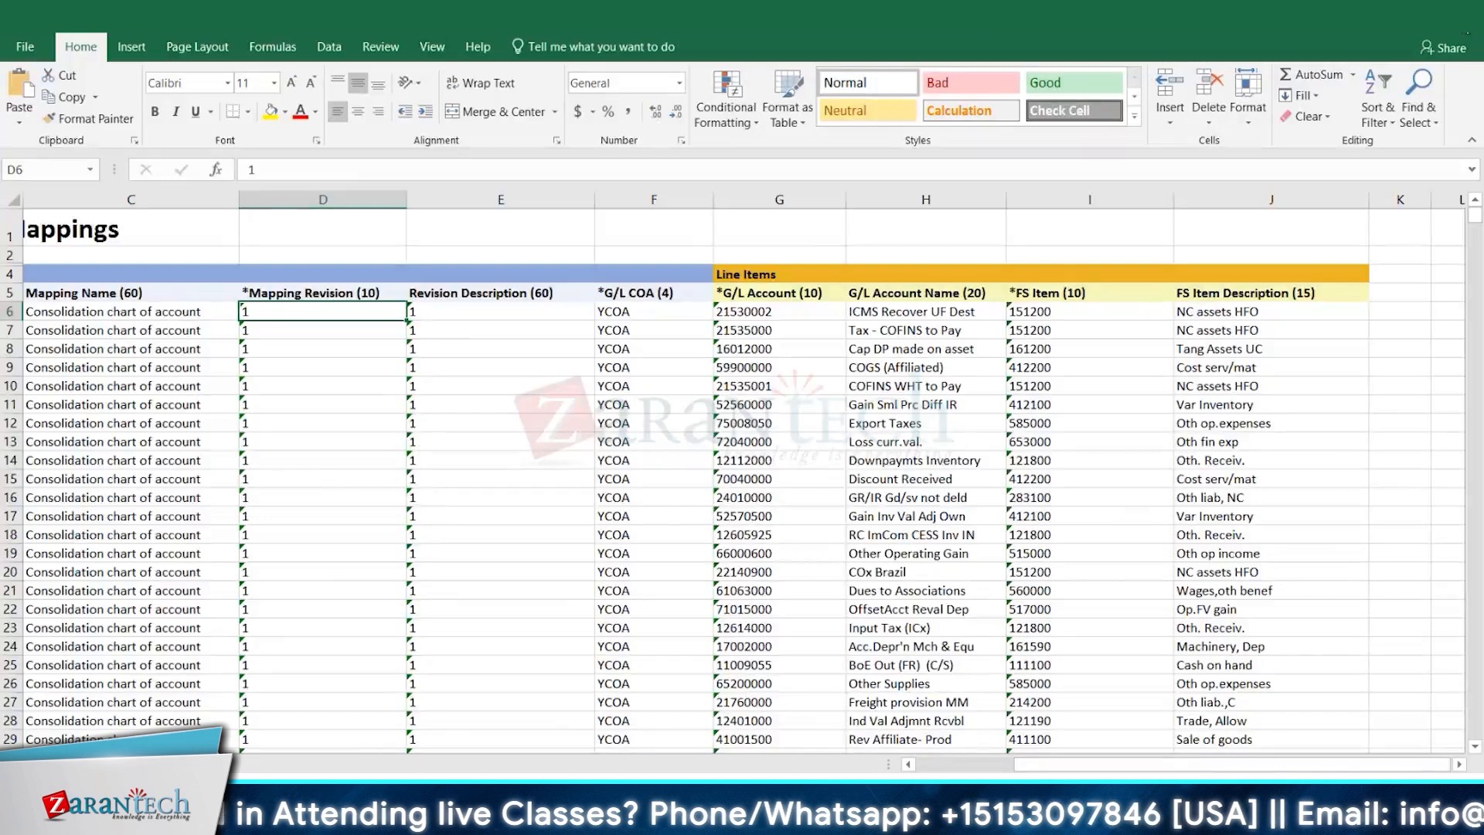
left_click(1467, 18)
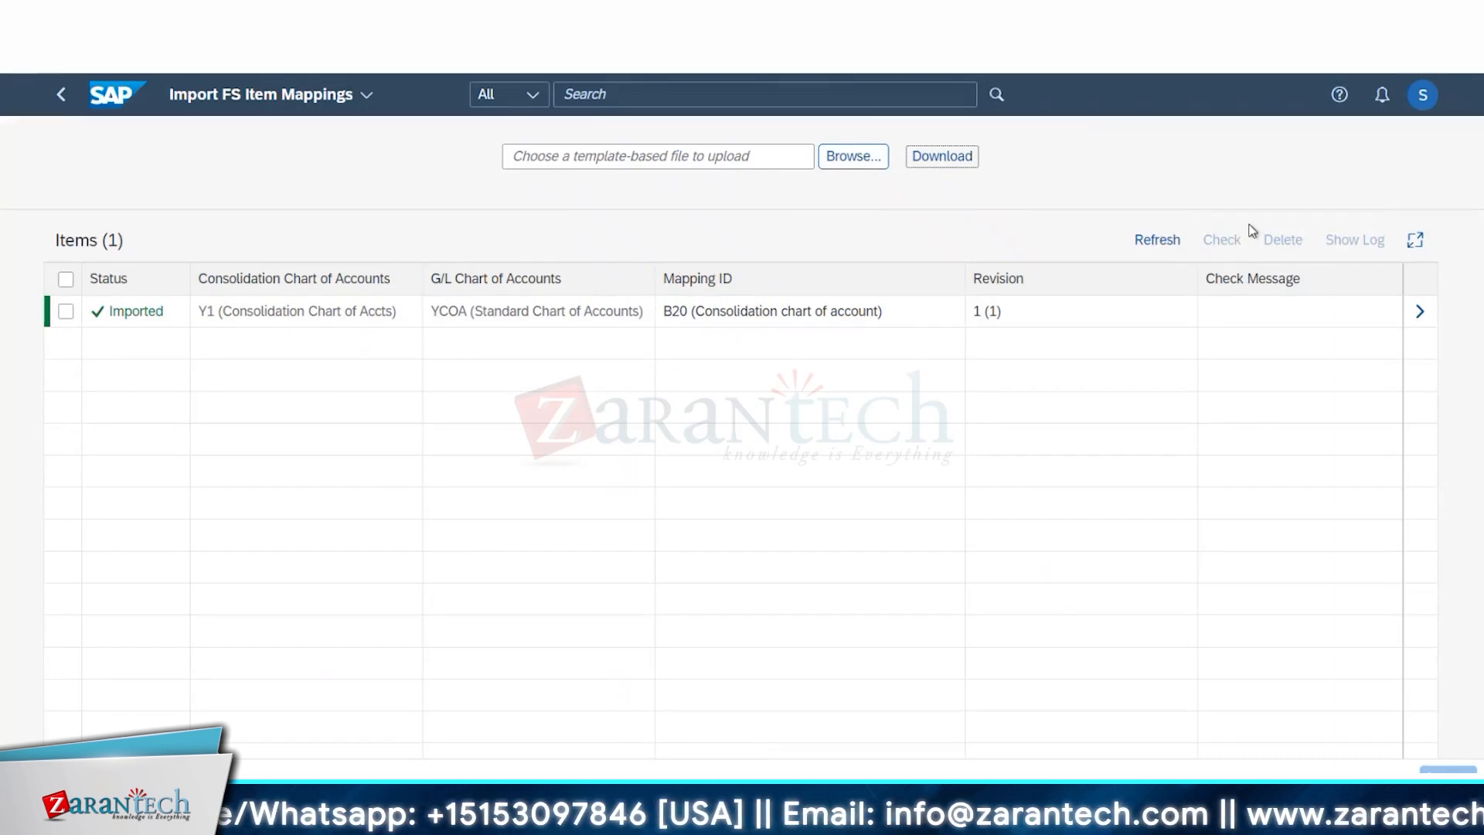
Return to the FS item mapping import and upload the file Import_Template_Financial_Statement_Item_Mapping (1) from Downloads
left_click(62, 96)
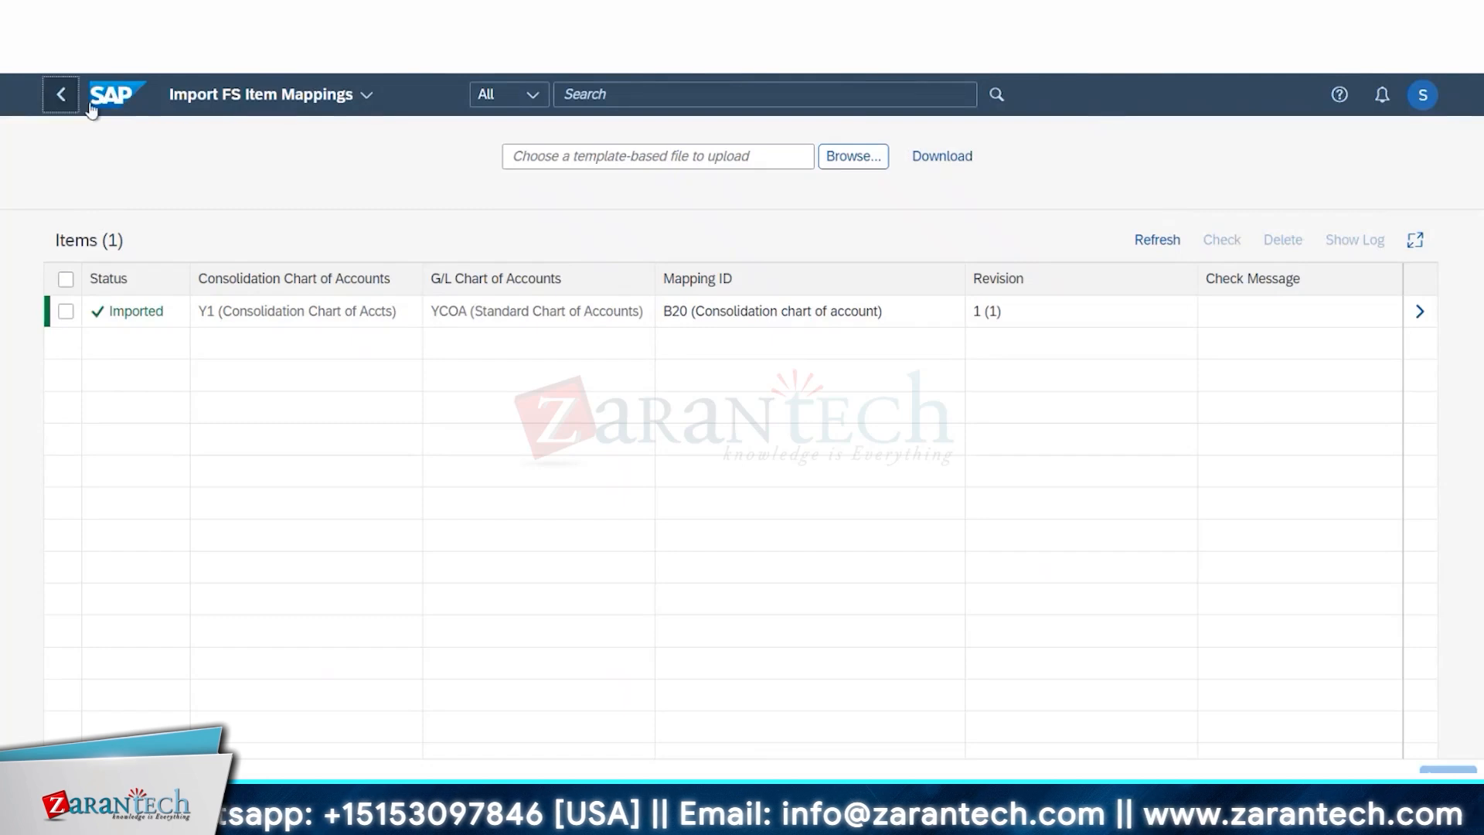
left_click(452, 457)
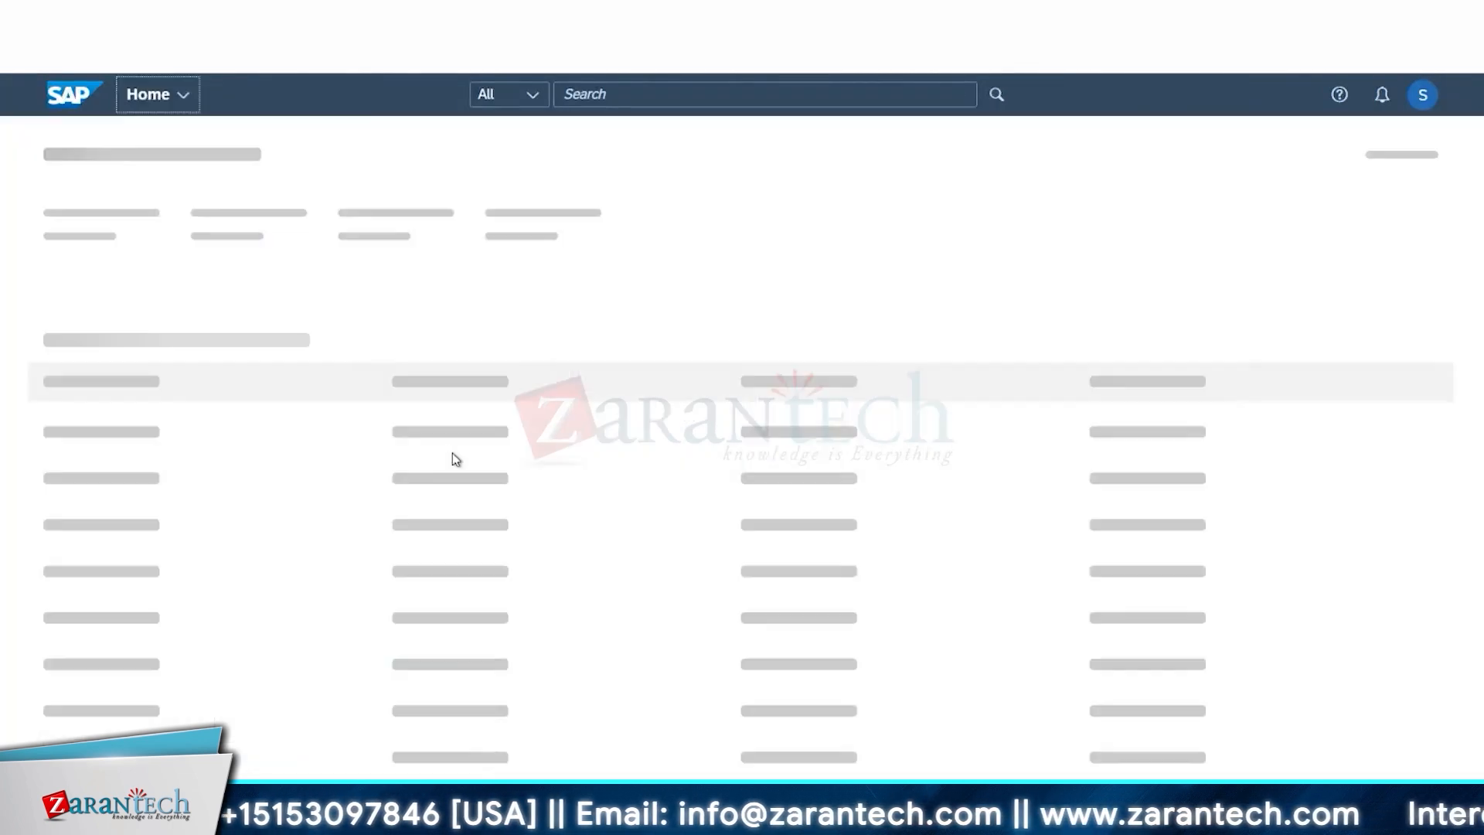
left_click(863, 157)
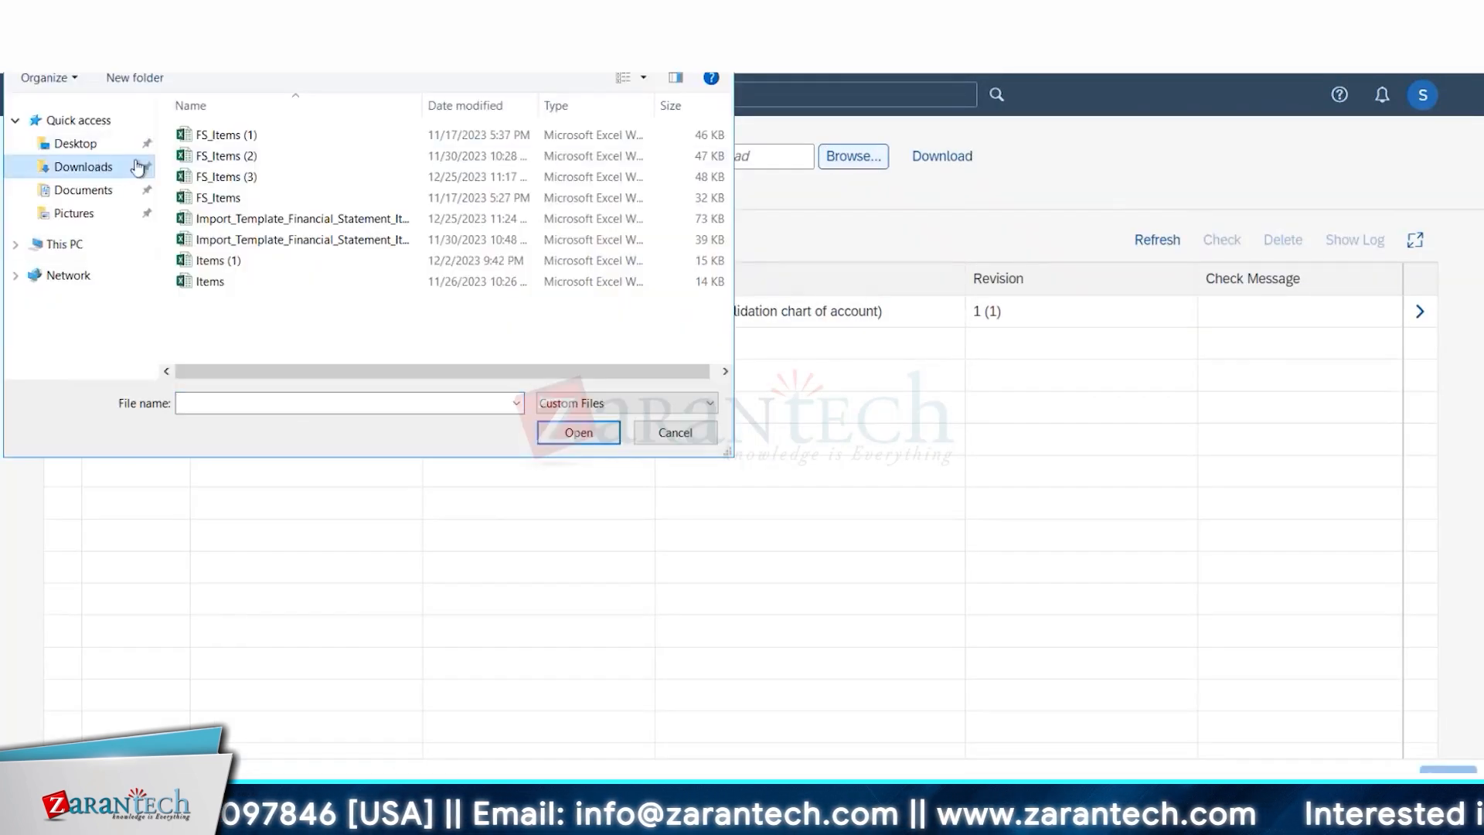
left_click(444, 223)
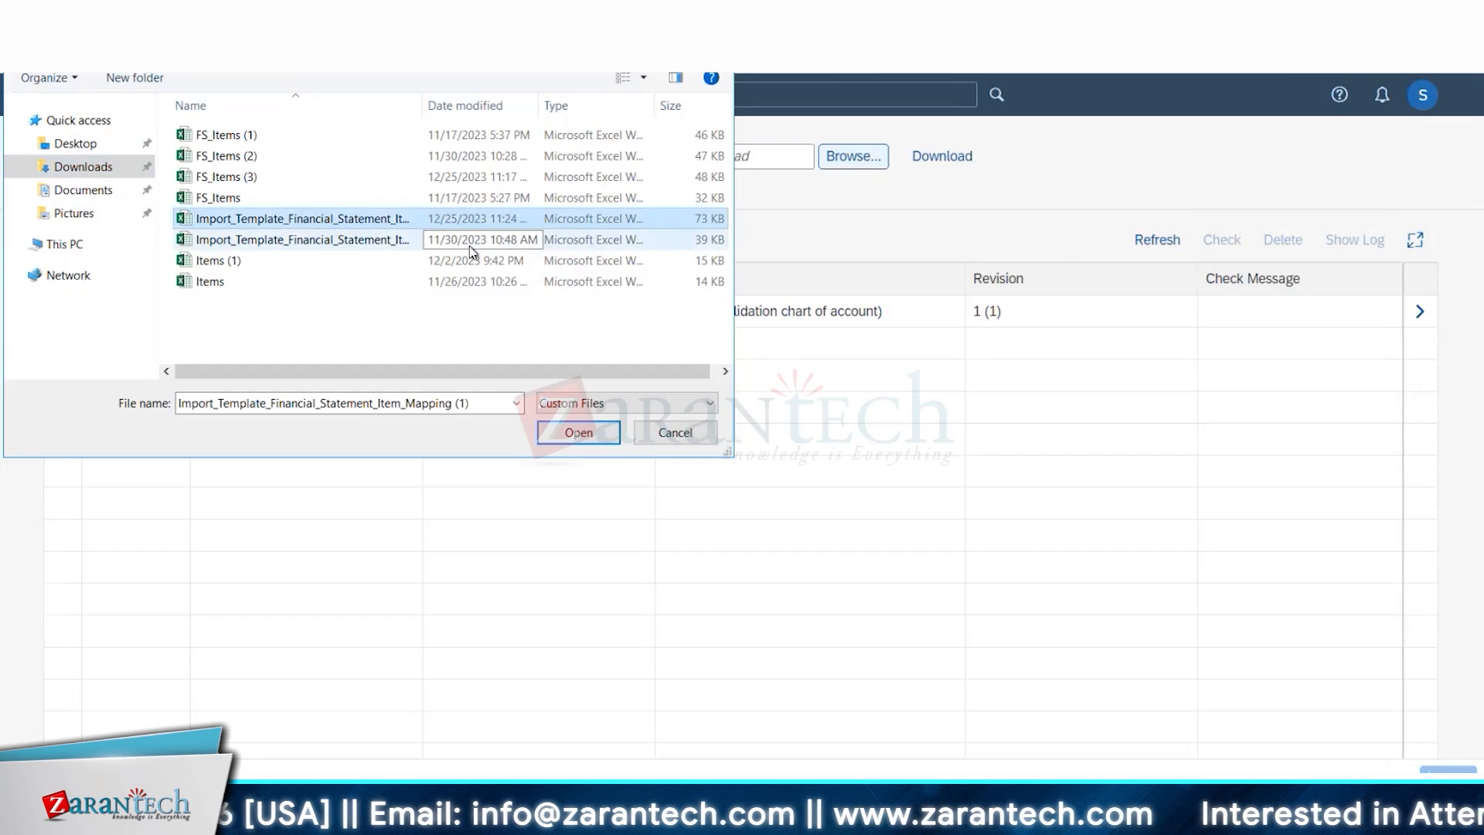
left_click(578, 432)
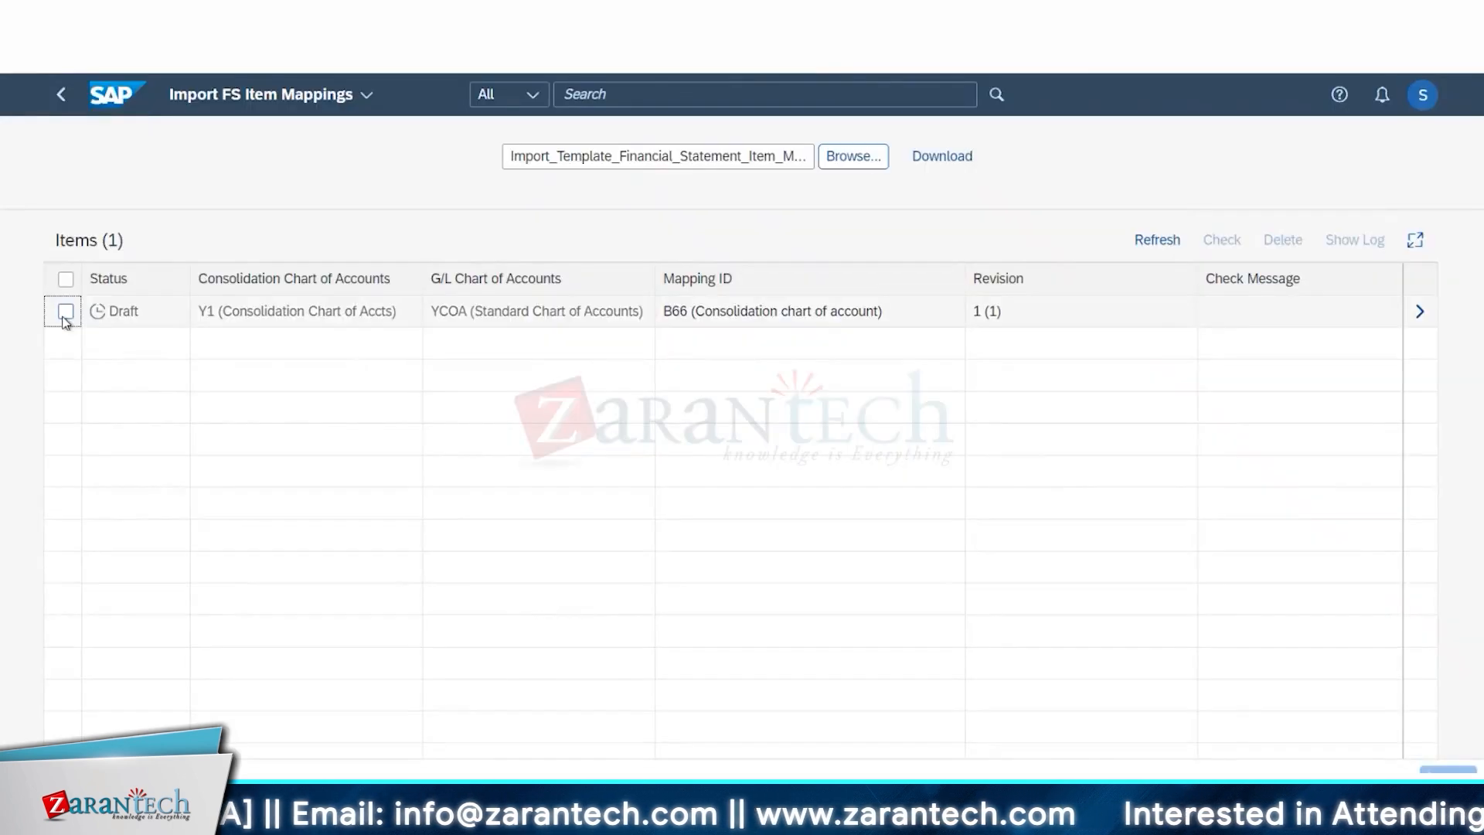
Run the check on the uploaded B66 mapping, view its mapped G/L accounts, and return to the home page
left_click(65, 317)
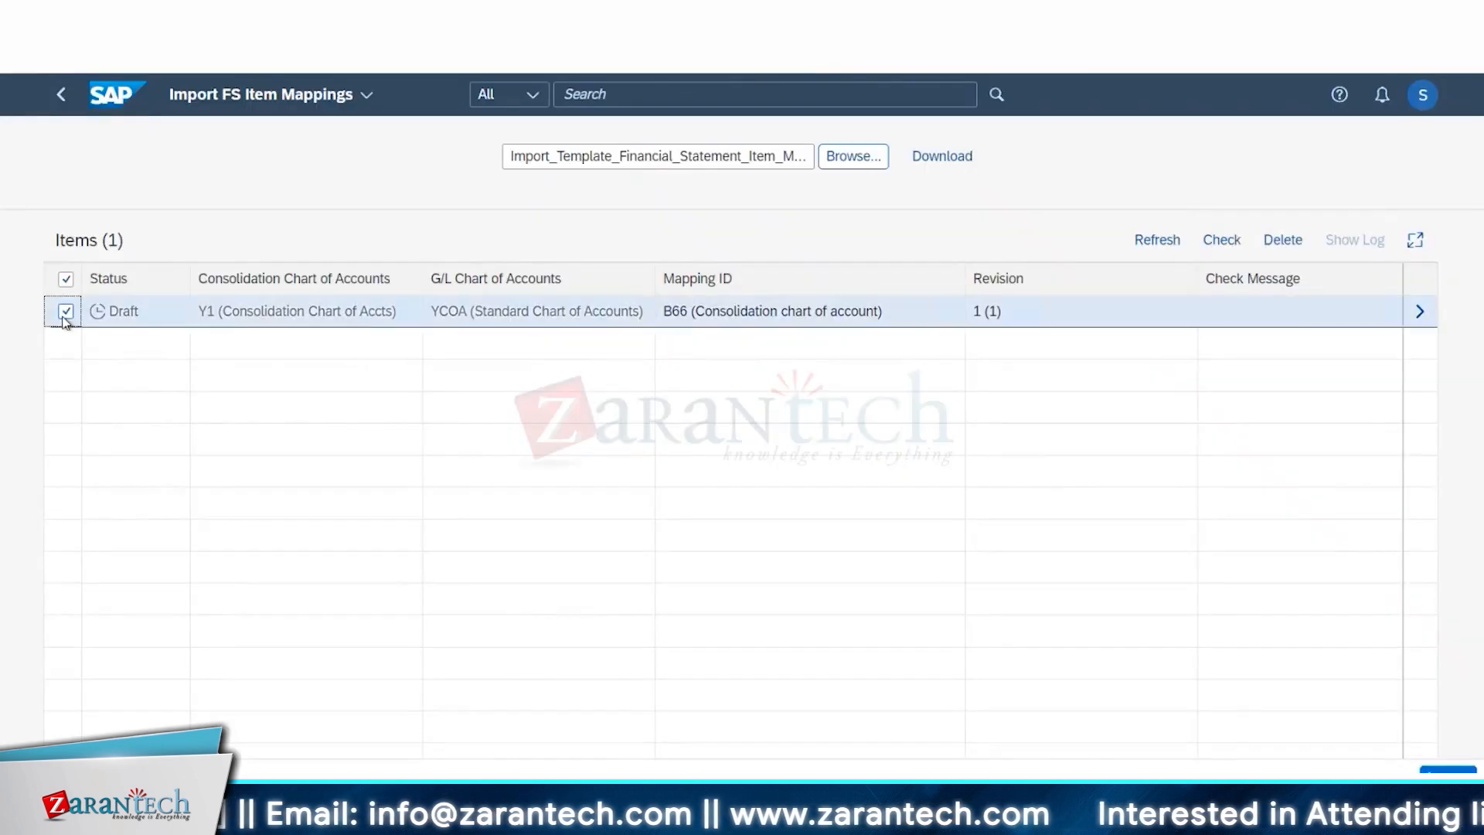
left_click(1235, 243)
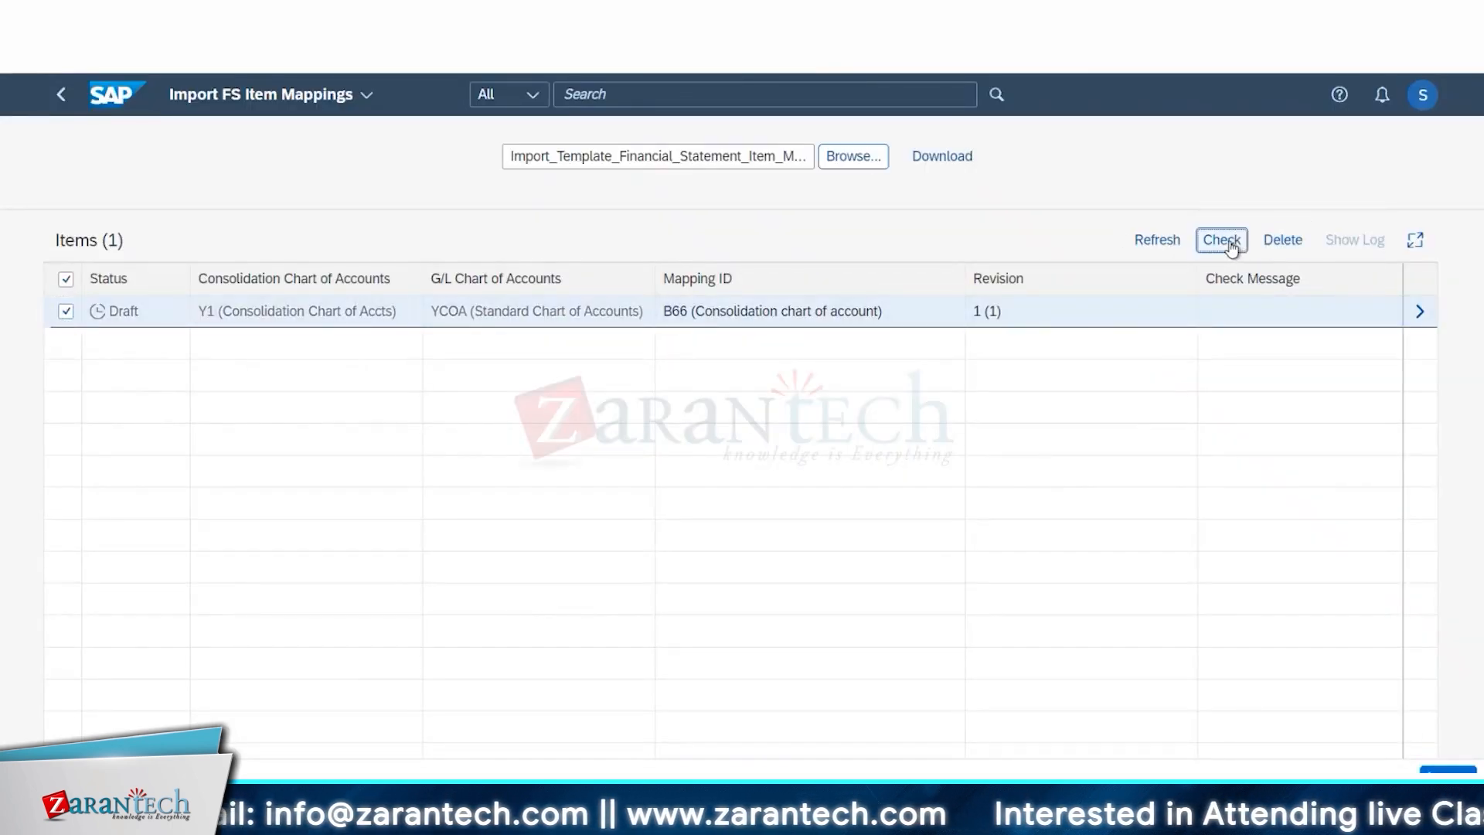
left_click(1421, 312)
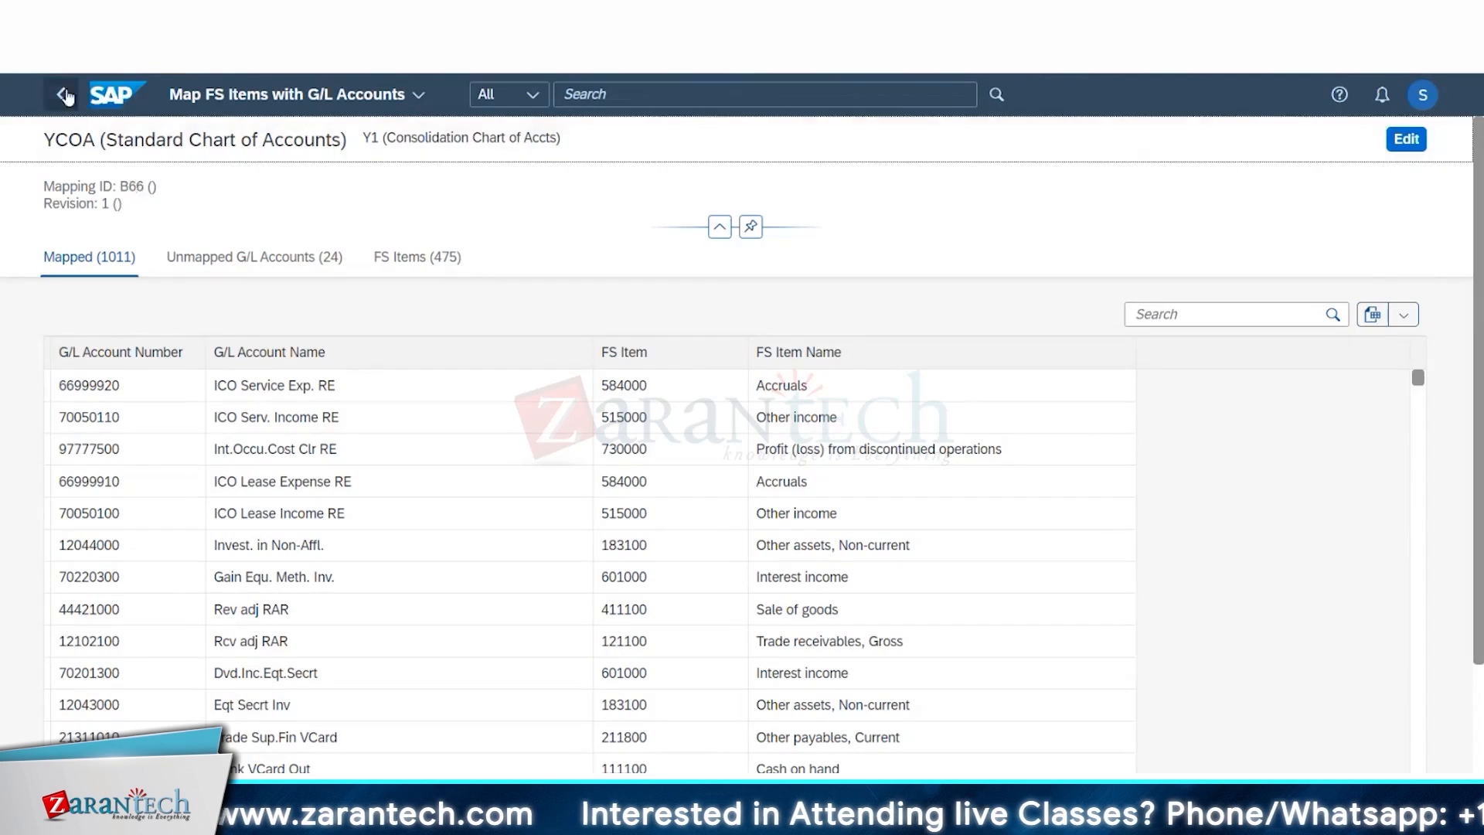
left_click(65, 95)
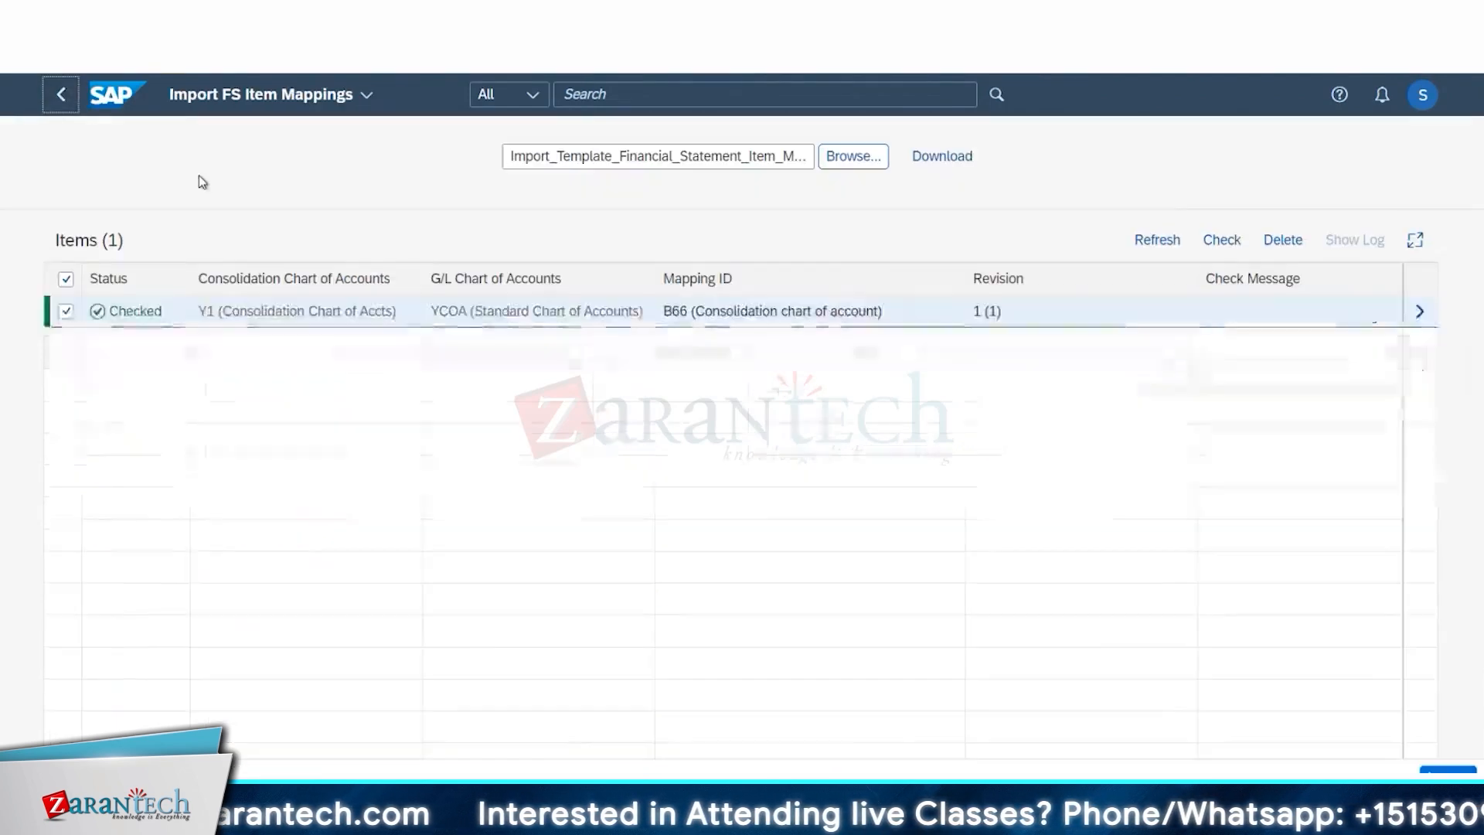
left_click(67, 98)
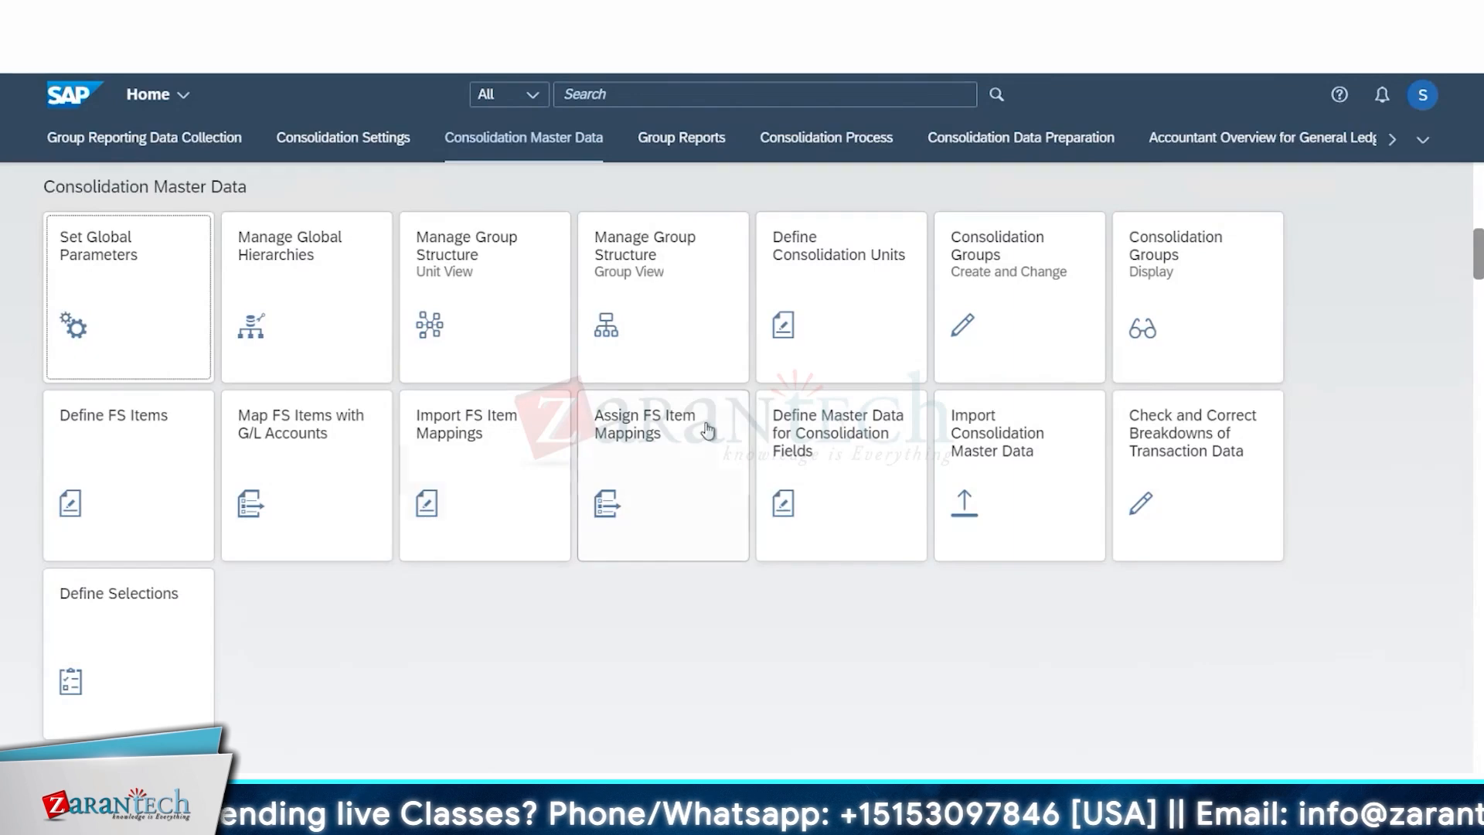
Open Map FS Items with G/L Accounts and try to filter the mapping revisions by mapping ID B66
left_click(313, 460)
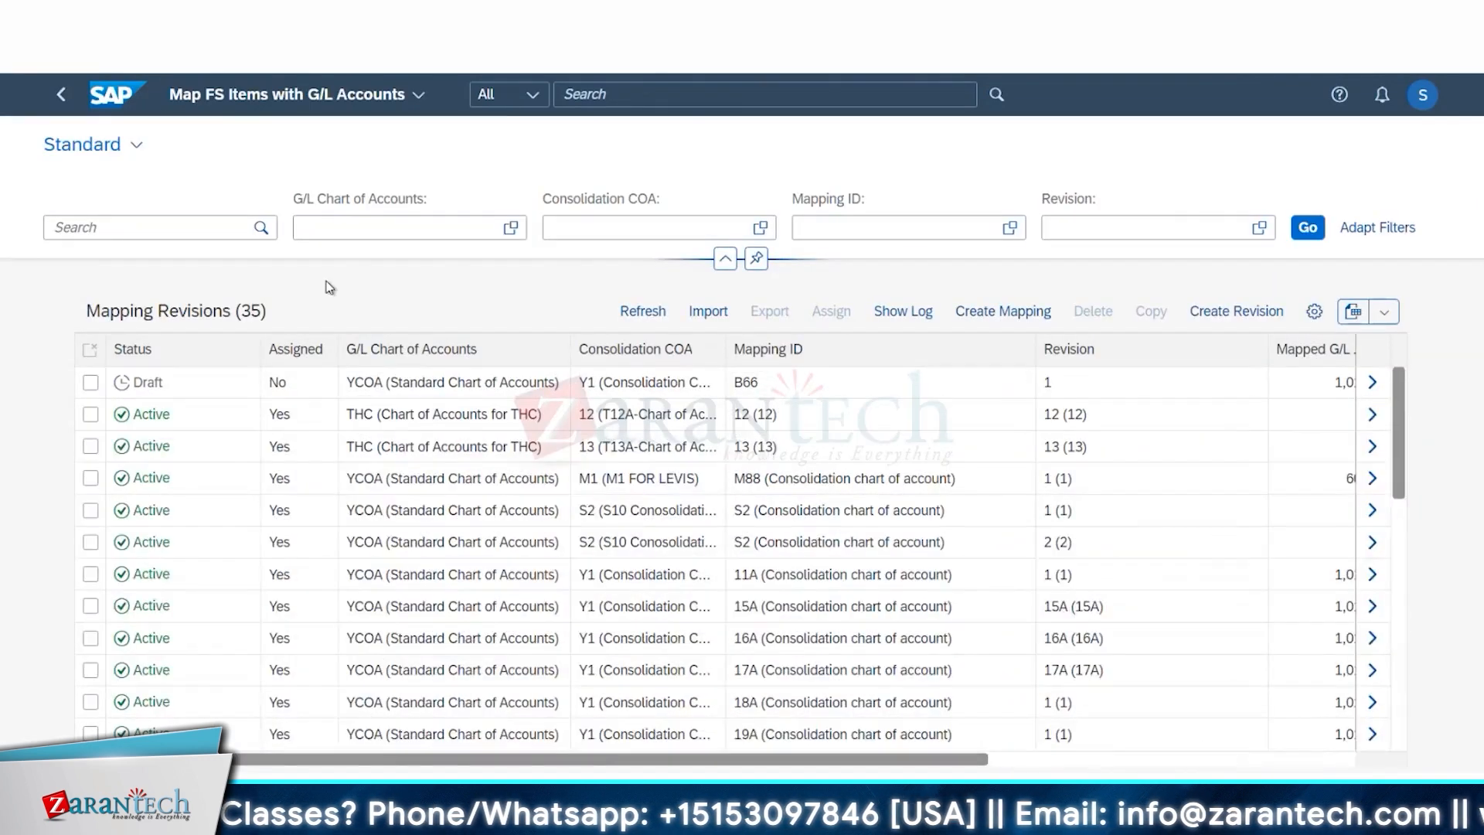
left_click(893, 228)
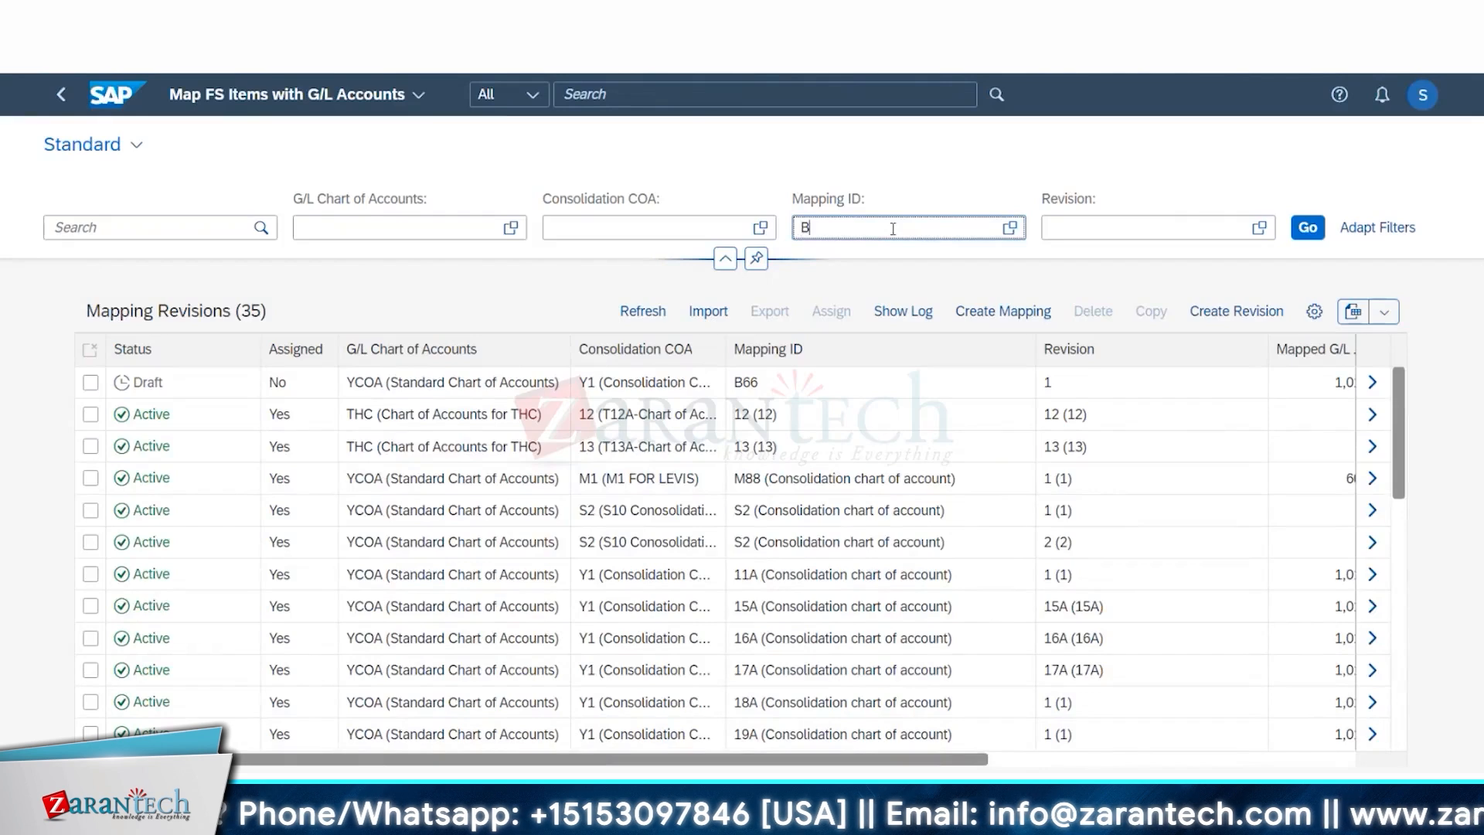
type("B66")
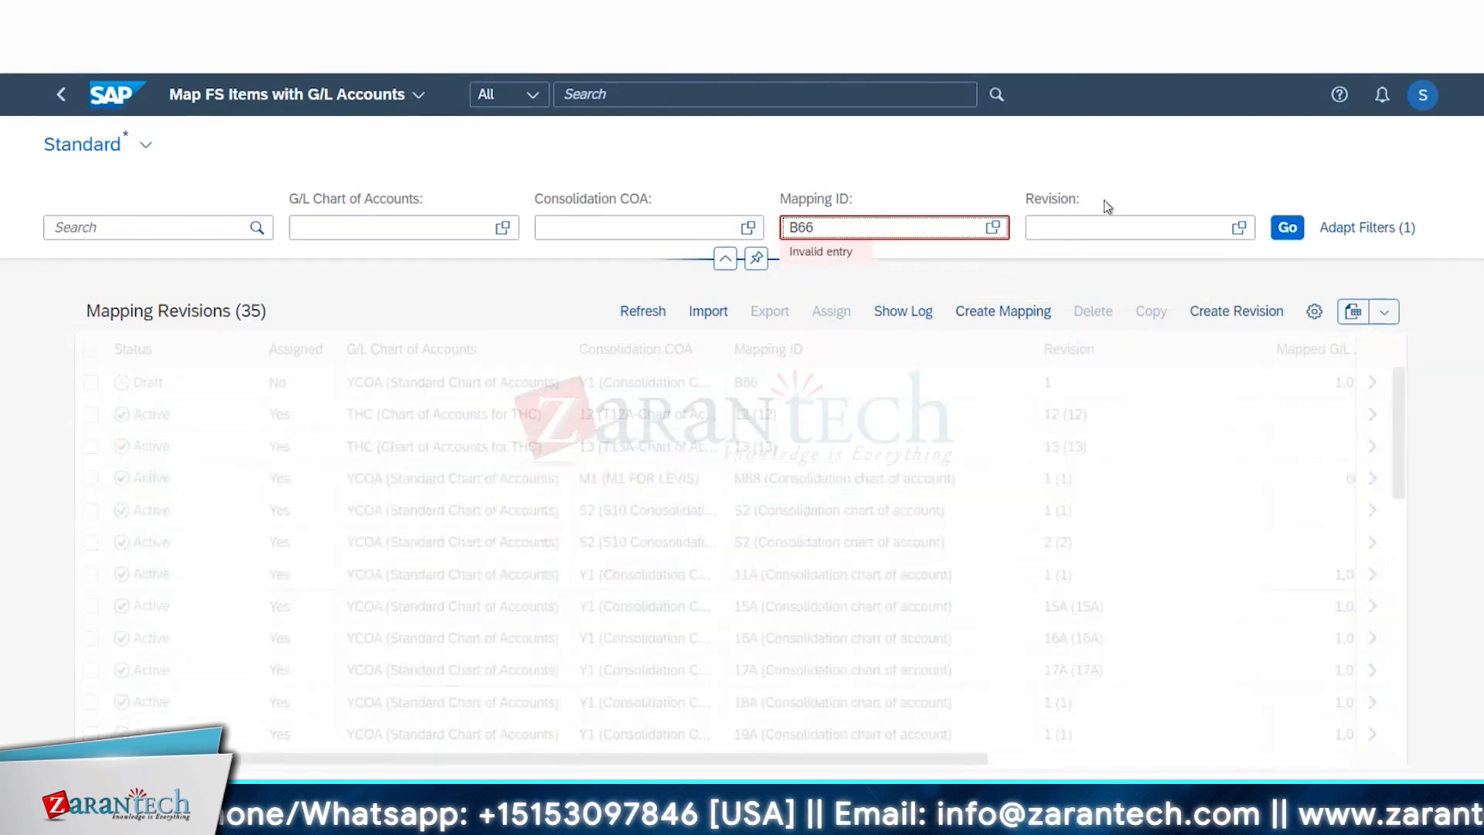
left_click(1007, 227)
scroll(688, 440, "down", 10)
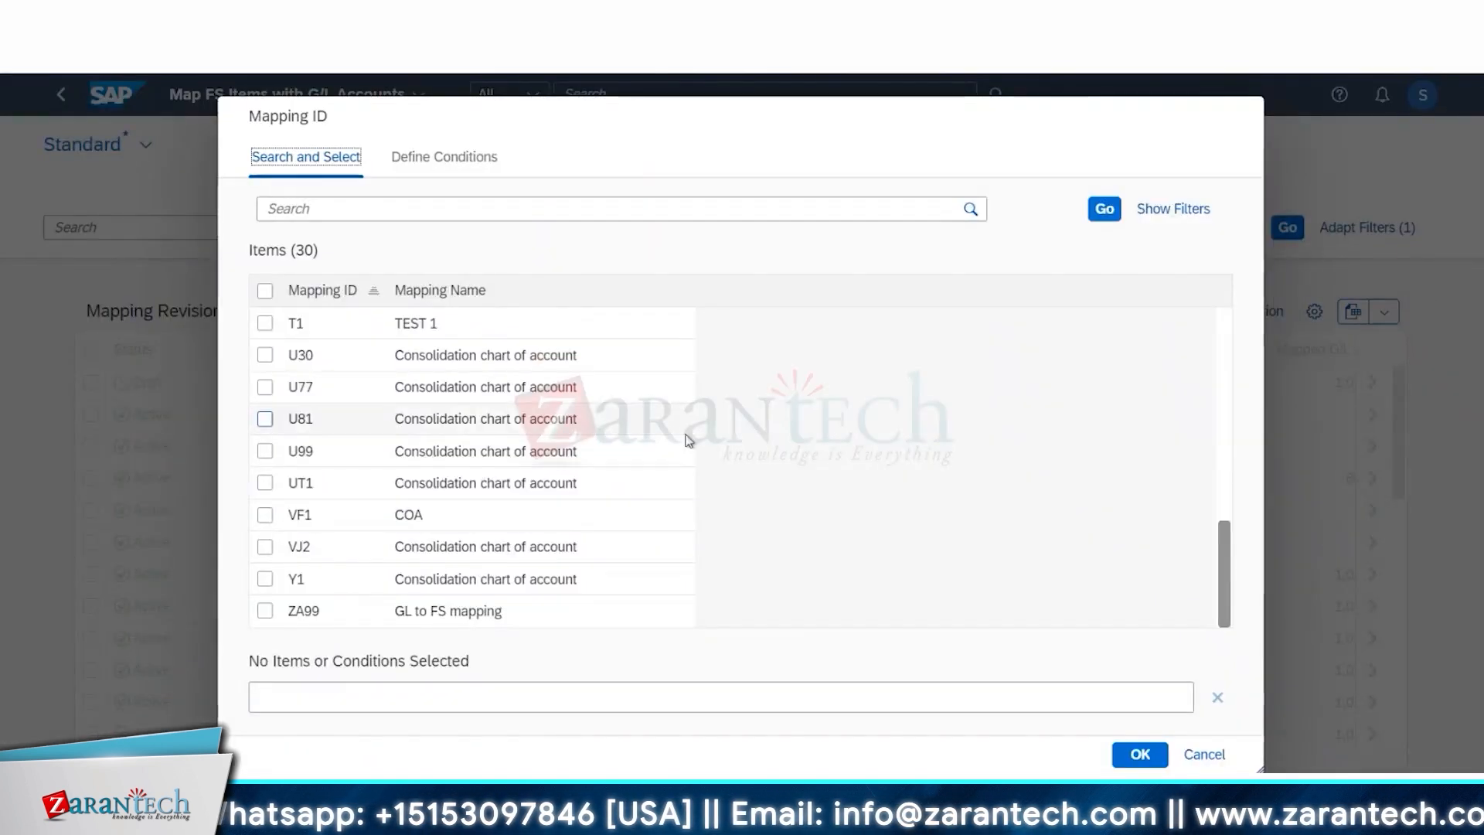
left_click(1204, 754)
left_click(1307, 229)
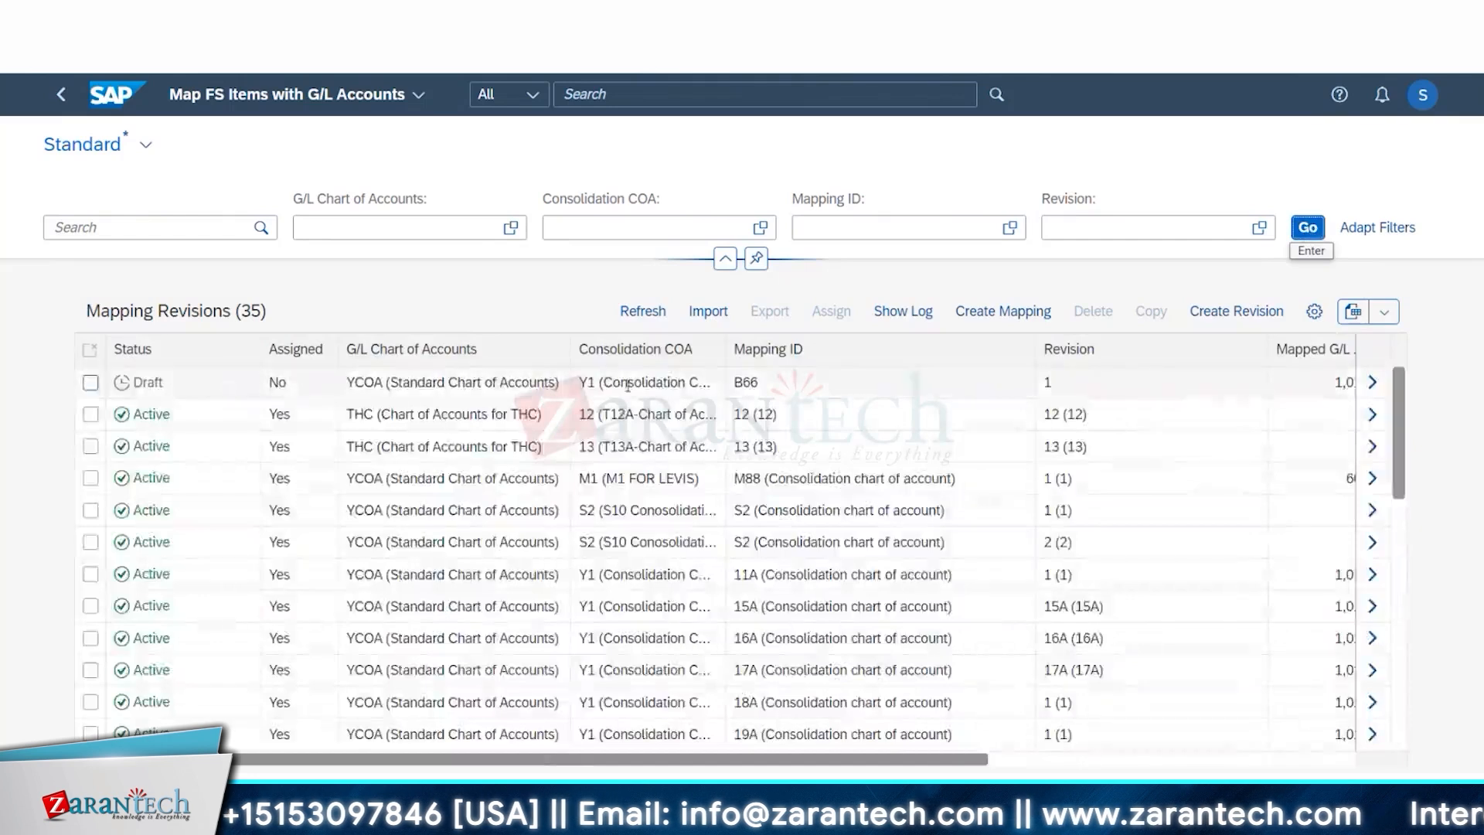
Select the draft B66 mapping revision, view the mapping import page, and return to the revision list
left_click(1373, 382)
left_click(91, 384)
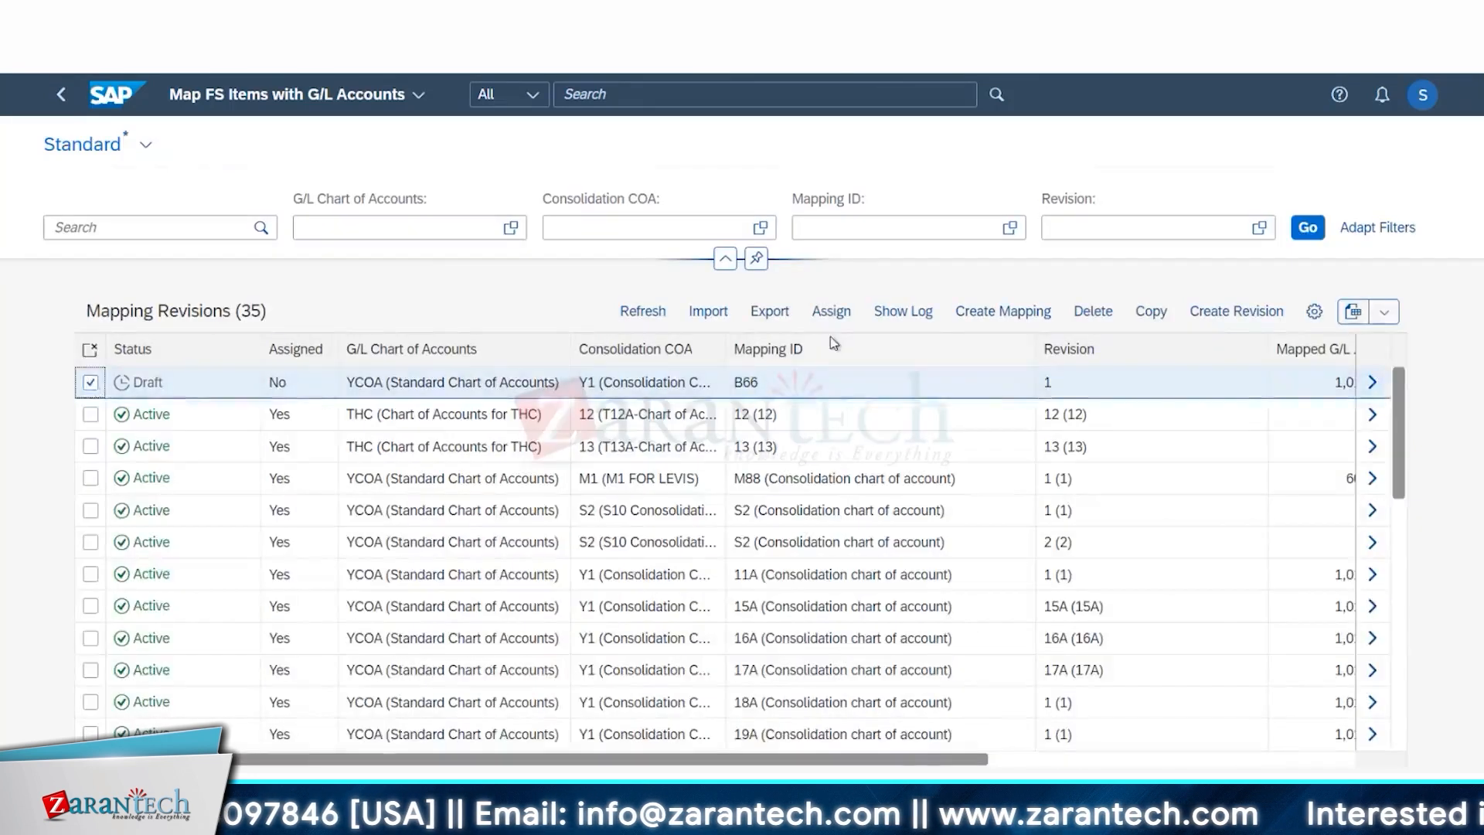
left_click(708, 311)
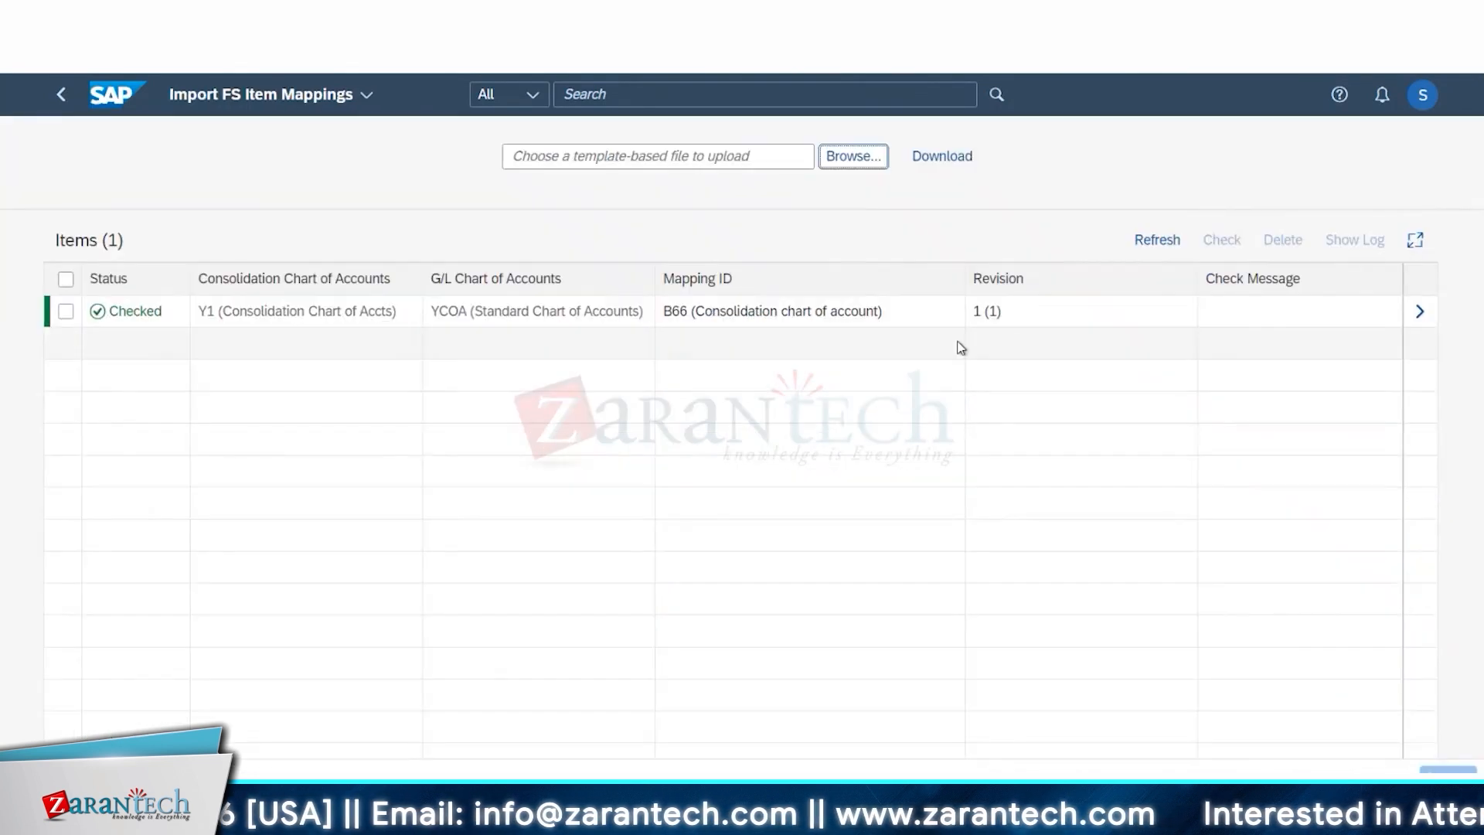
left_click(61, 94)
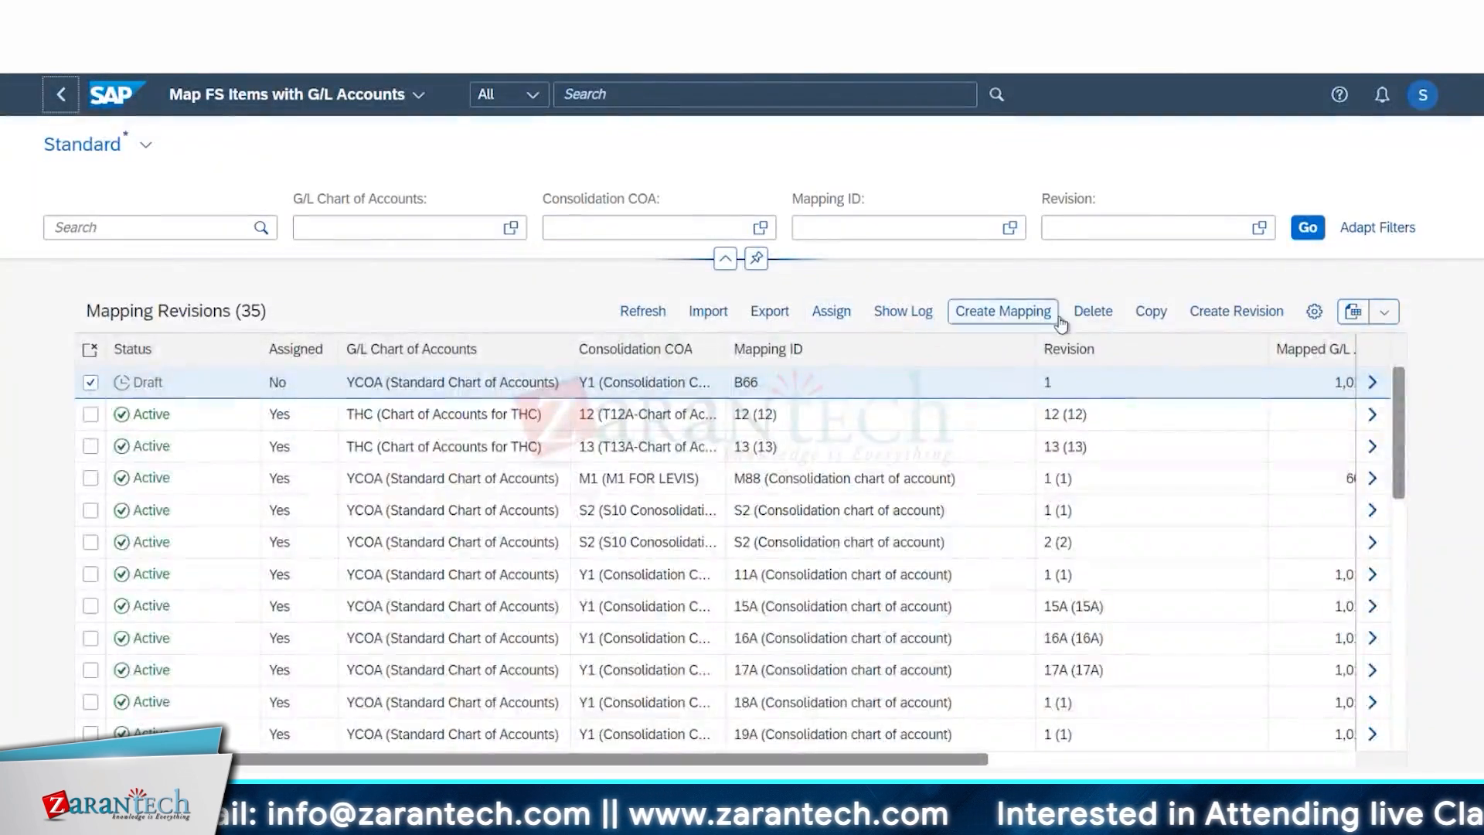
left_click(1222, 314)
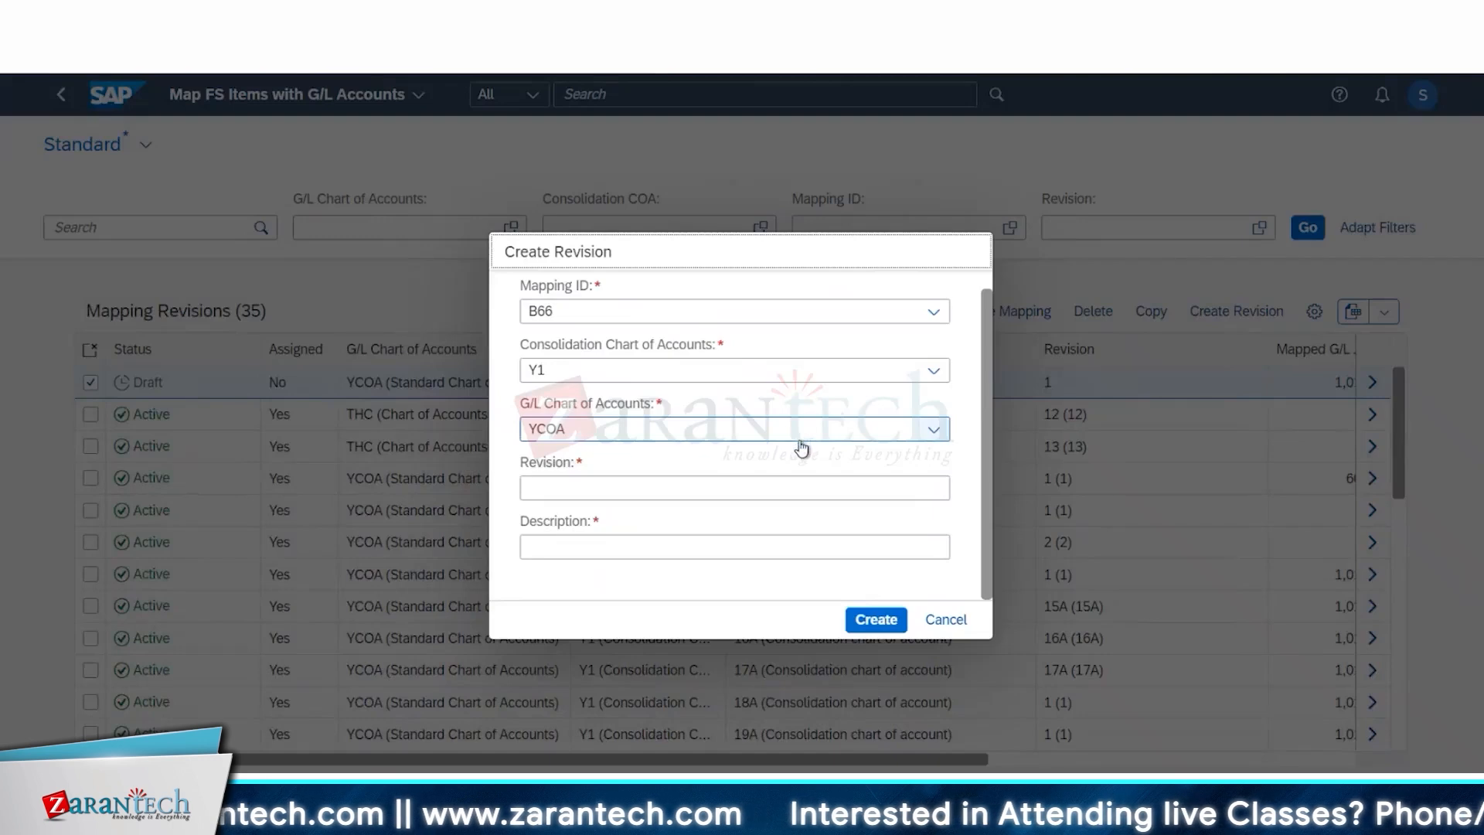
left_click(931, 324)
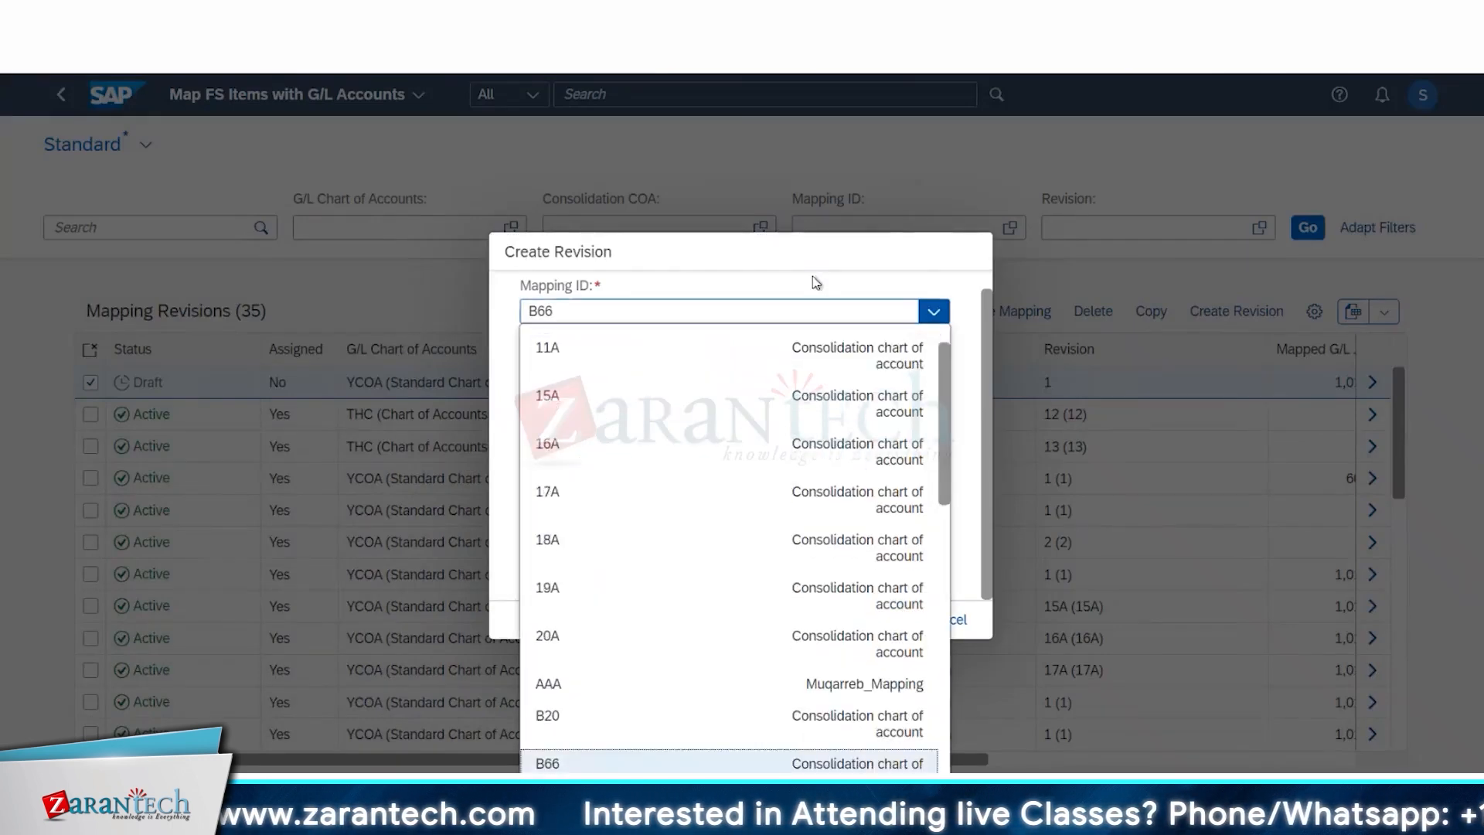
left_click(817, 286)
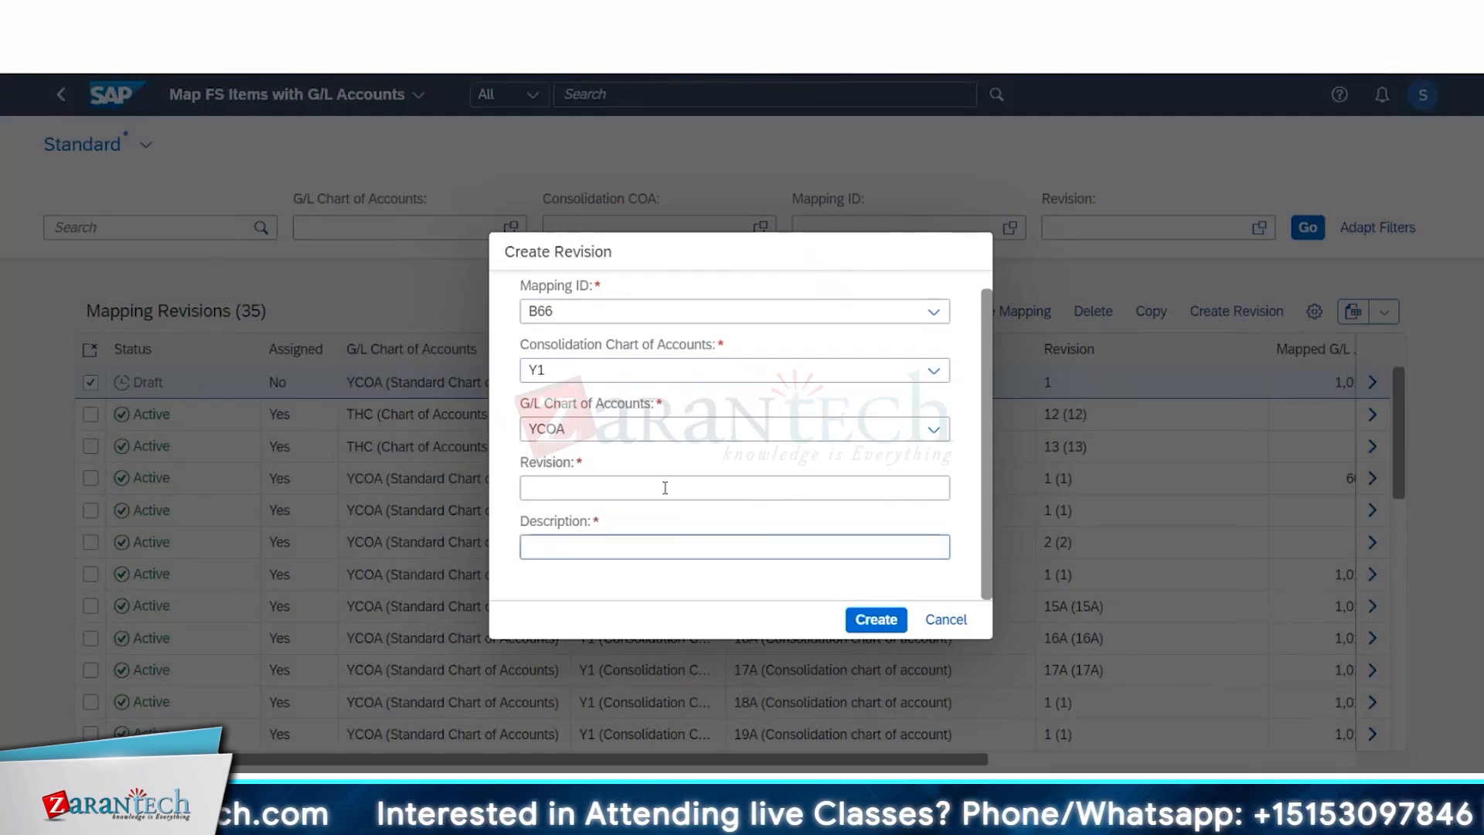
left_click(757, 487)
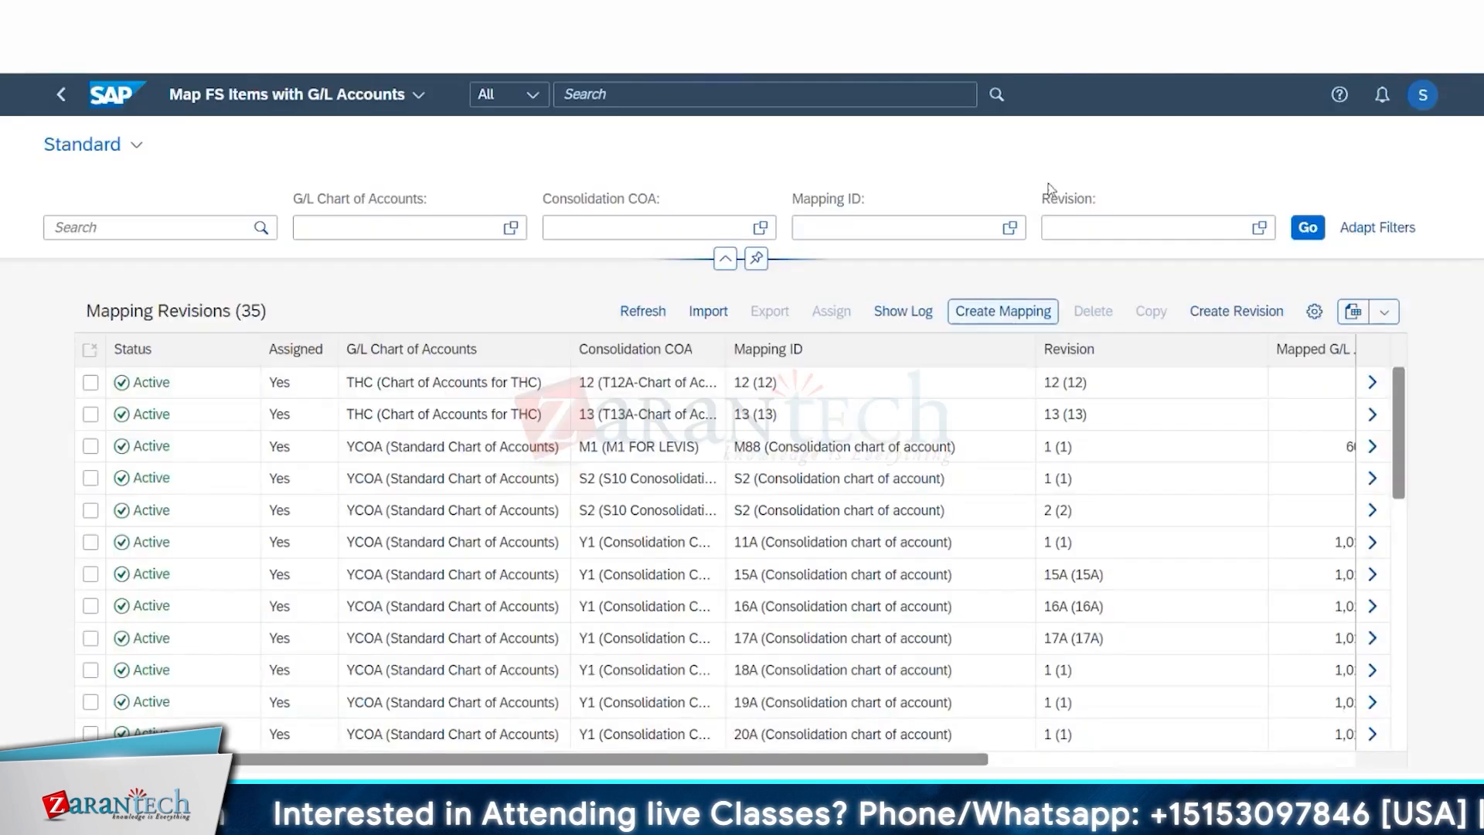
left_click(60, 94)
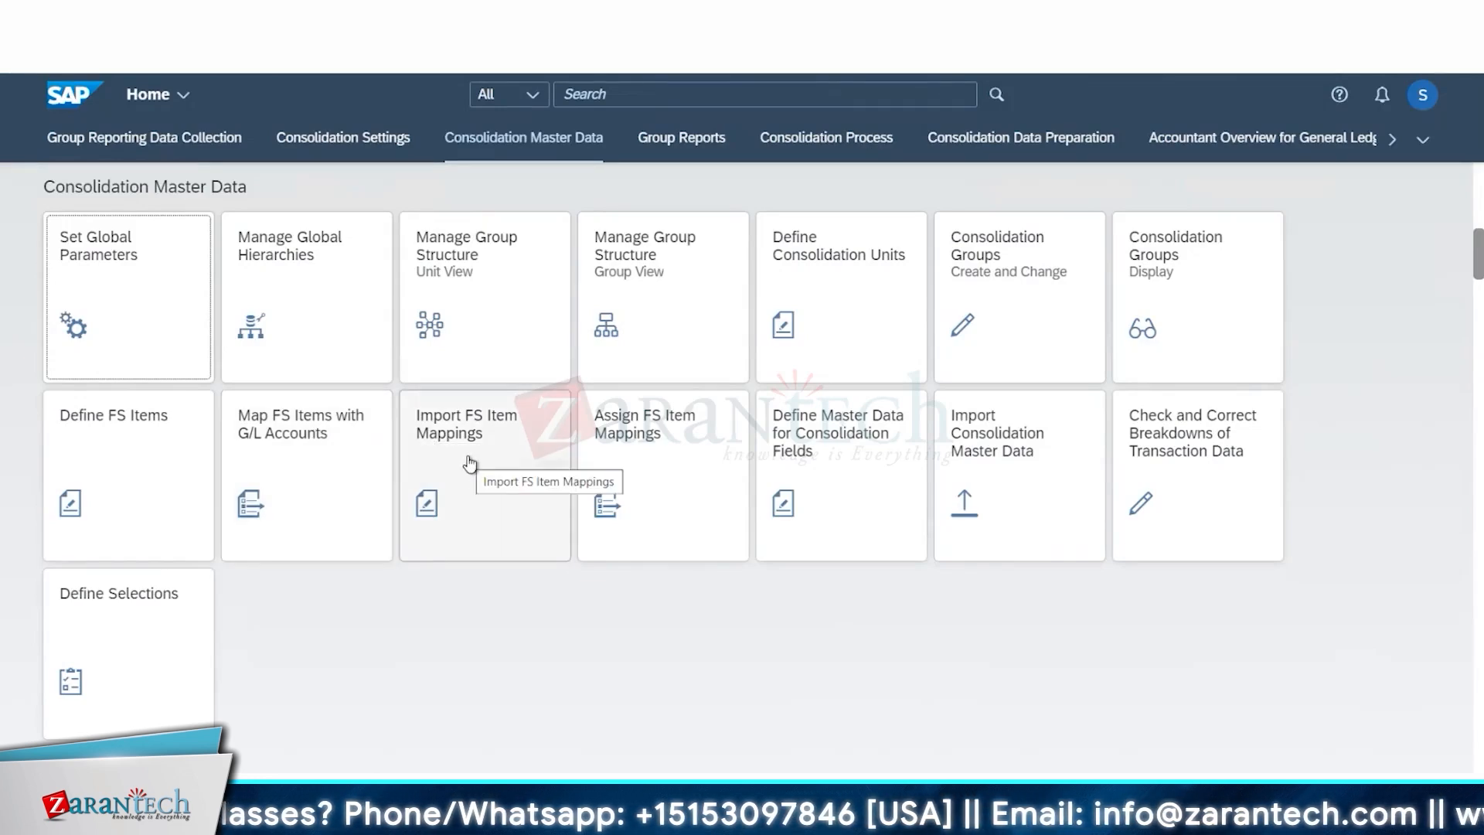
Start a new FS item mapping assignment and locate B66 among the available FS item mapping versions
left_click(656, 439)
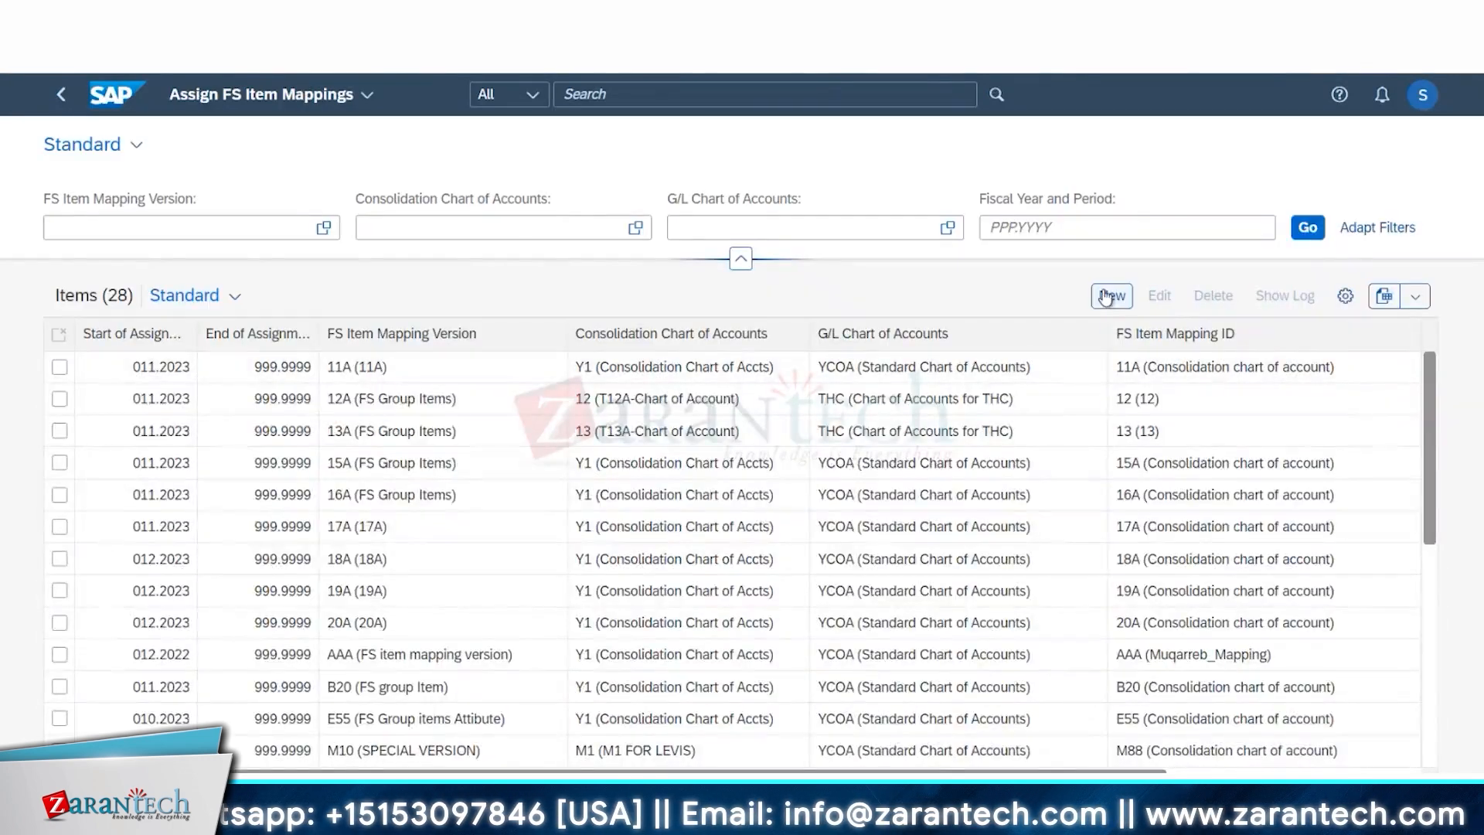
left_click(1106, 297)
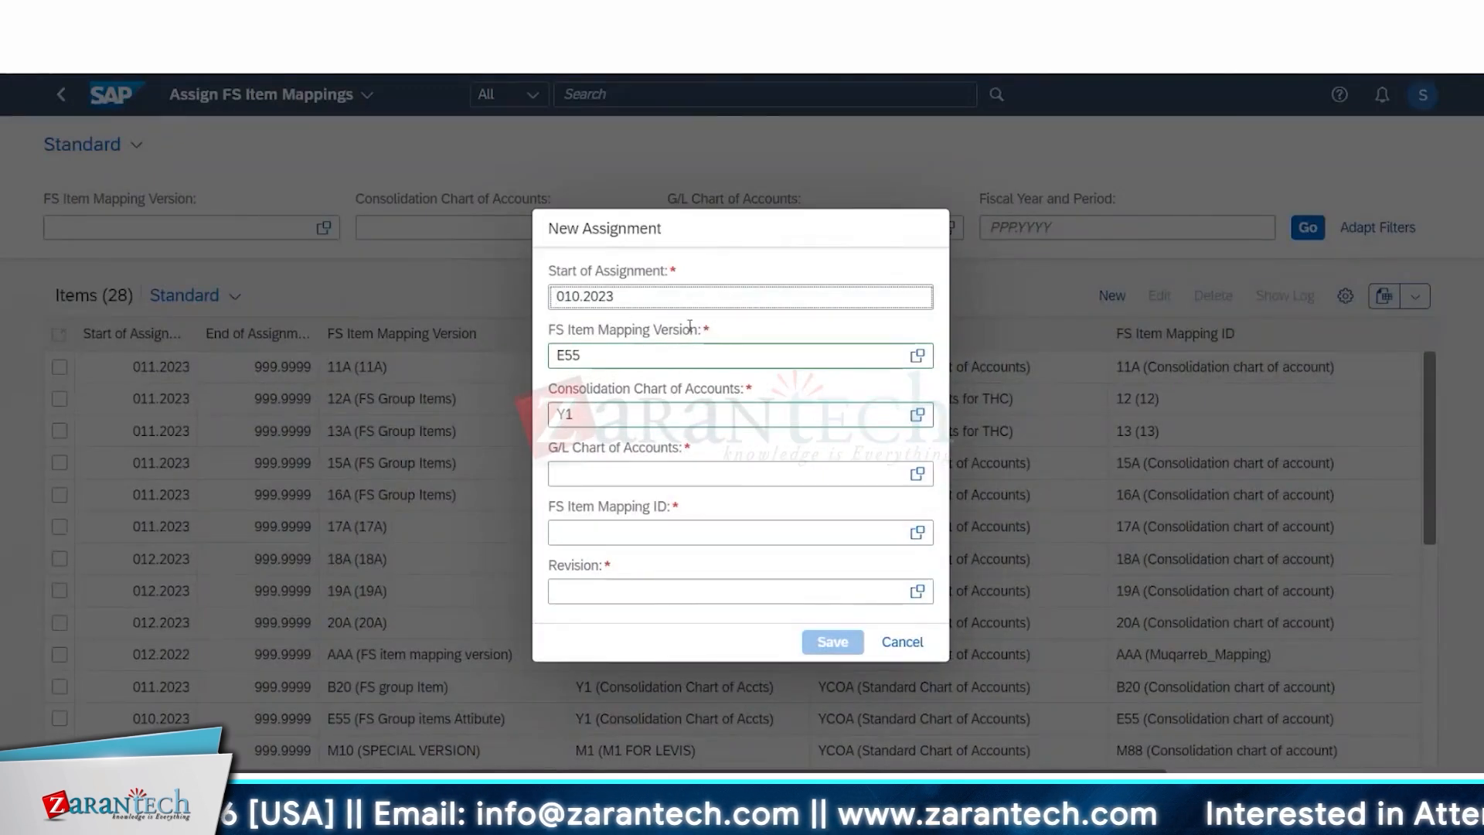
left_click(919, 358)
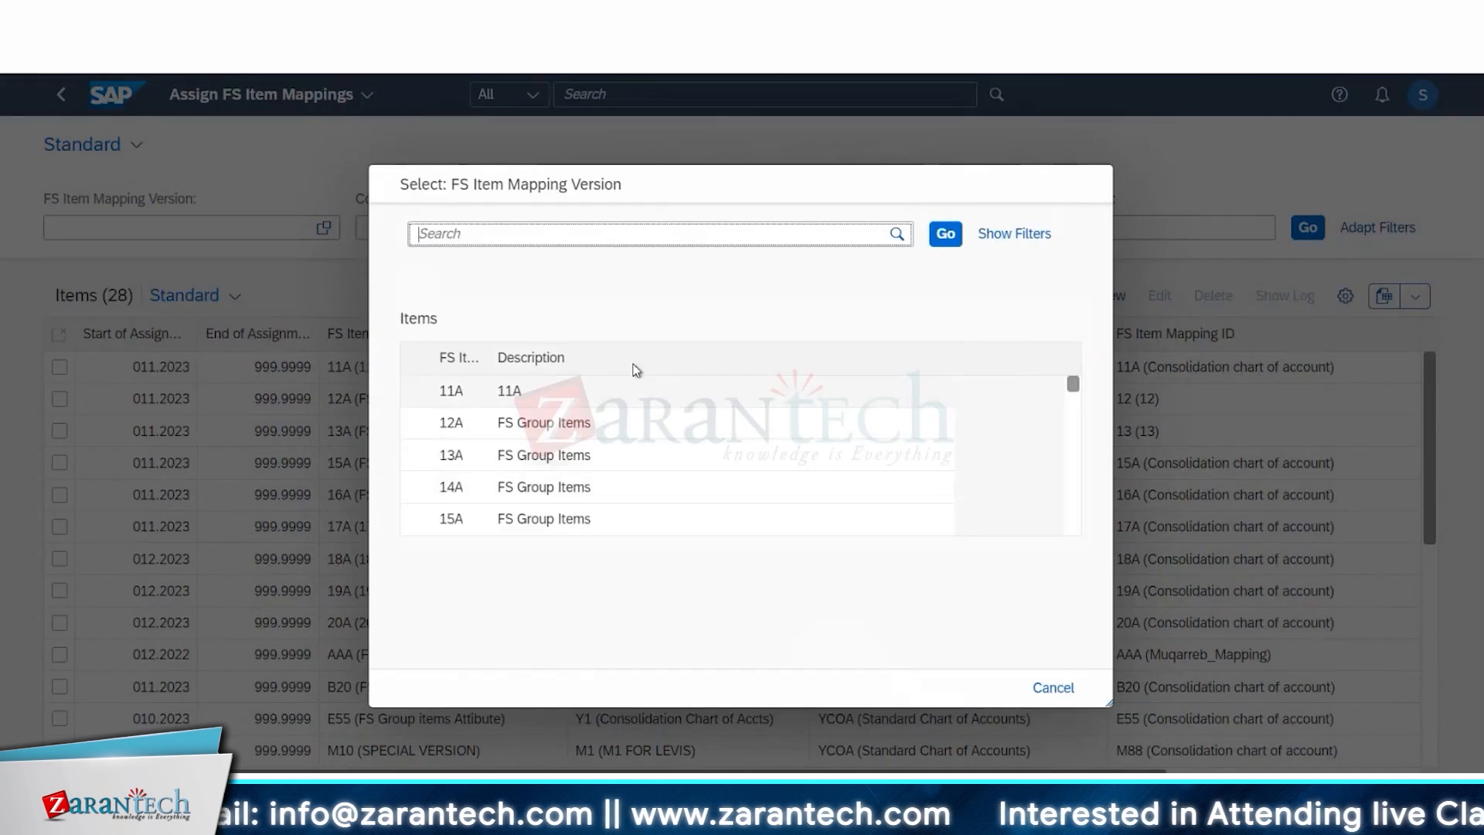
scroll(670, 442, "down", 5)
scroll(556, 449, "up", 5)
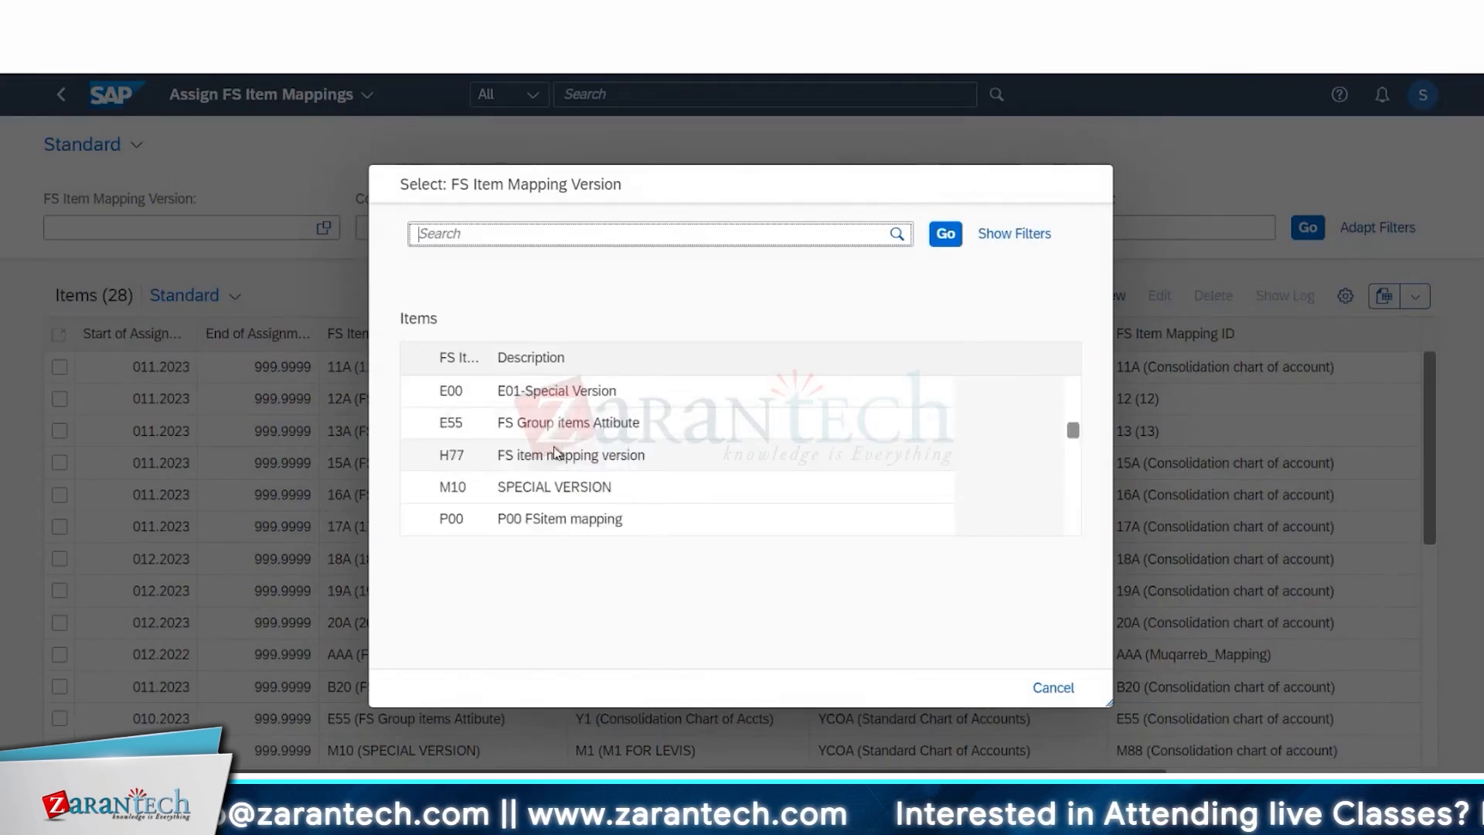
scroll(553, 448, "up", 3)
scroll(557, 448, "down", 1)
scroll(560, 449, "up", 1)
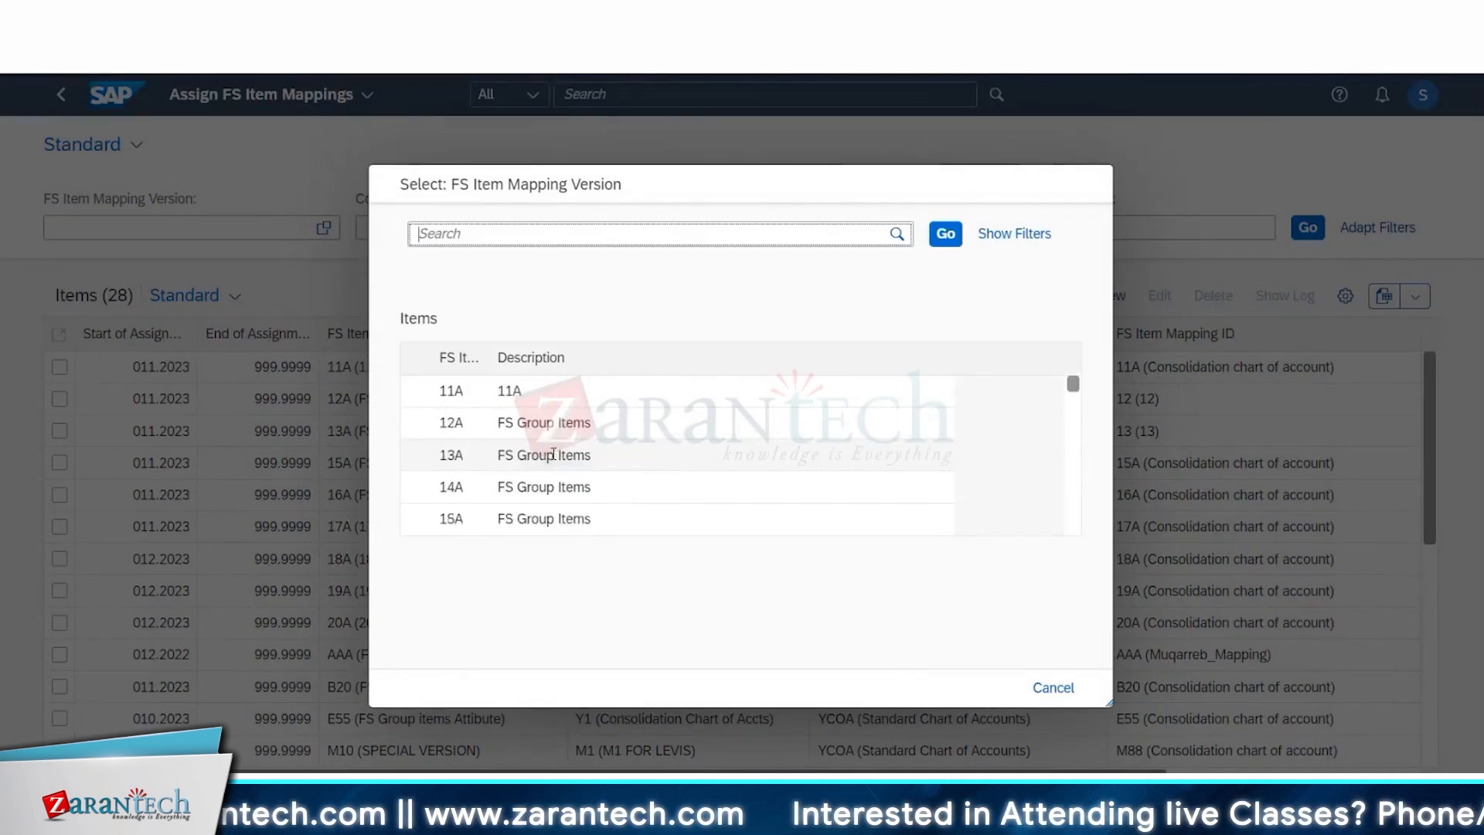
scroll(572, 453, "down", 4)
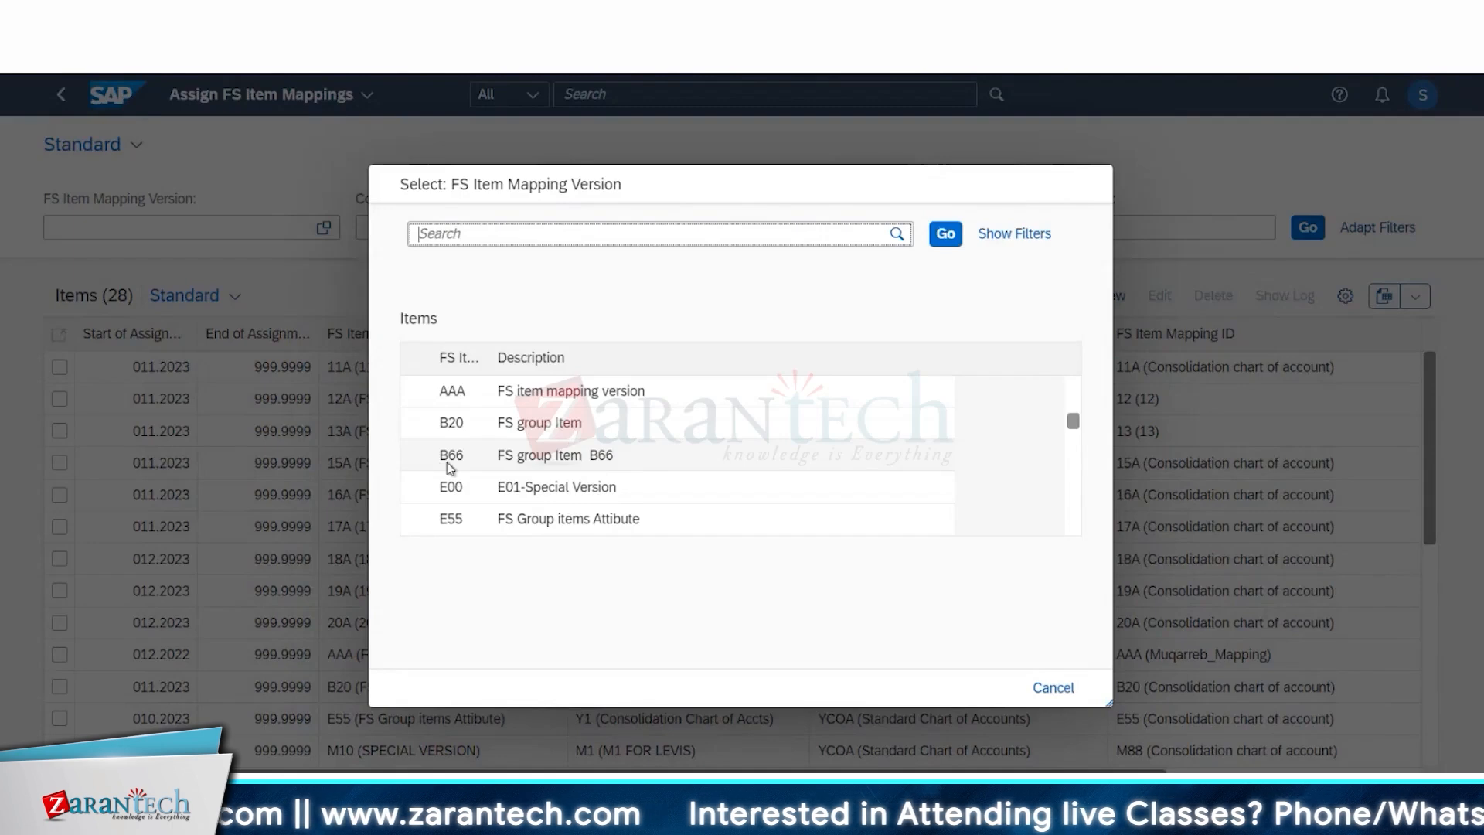
left_click_drag(620, 454, 438, 386)
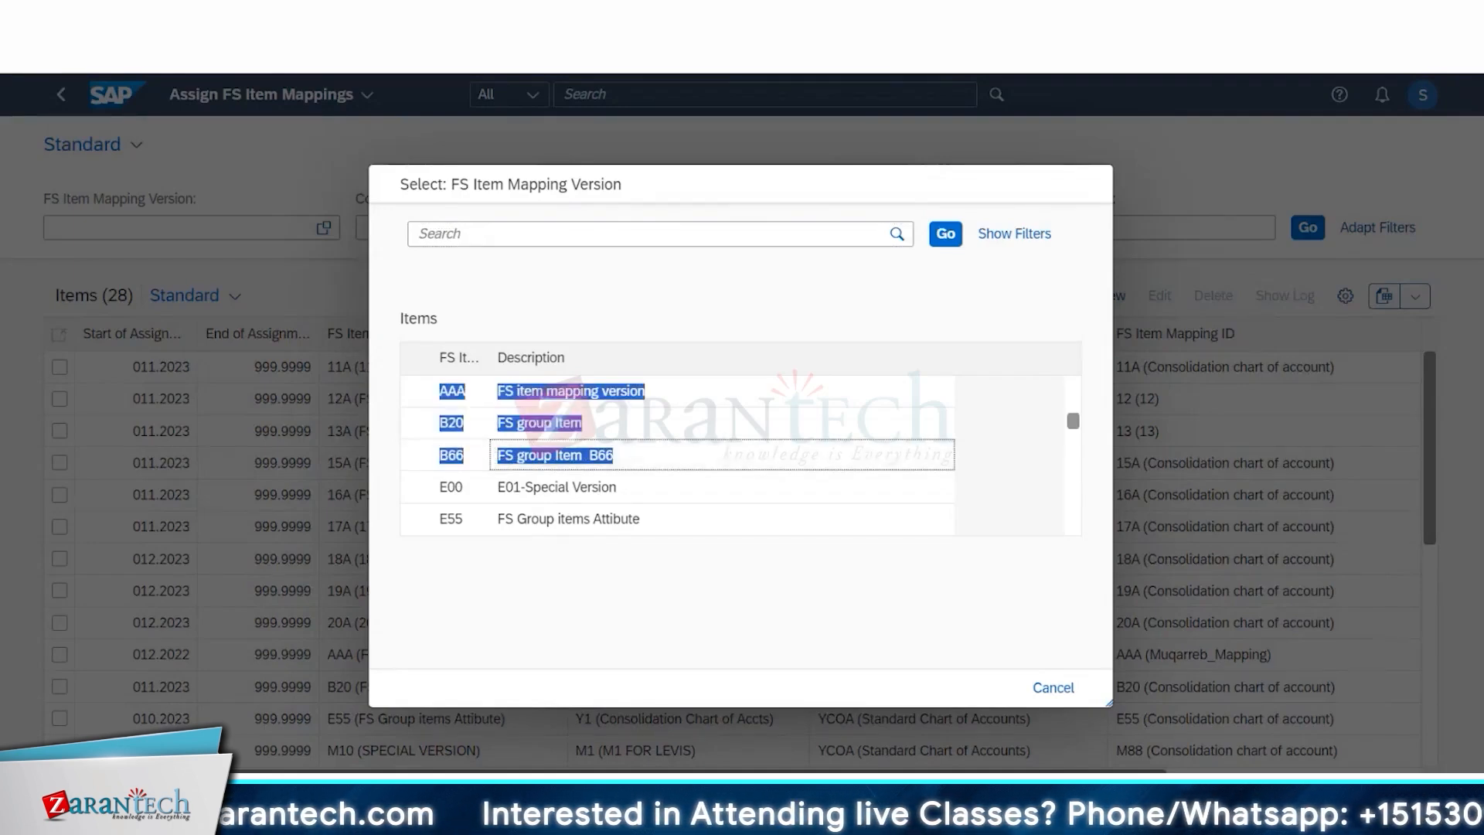
Switch to SAP GUI, open consolidation version B66, and examine its FS Item Attributes and FS Group Items special versions
left_click(301, 818)
left_click(281, 767)
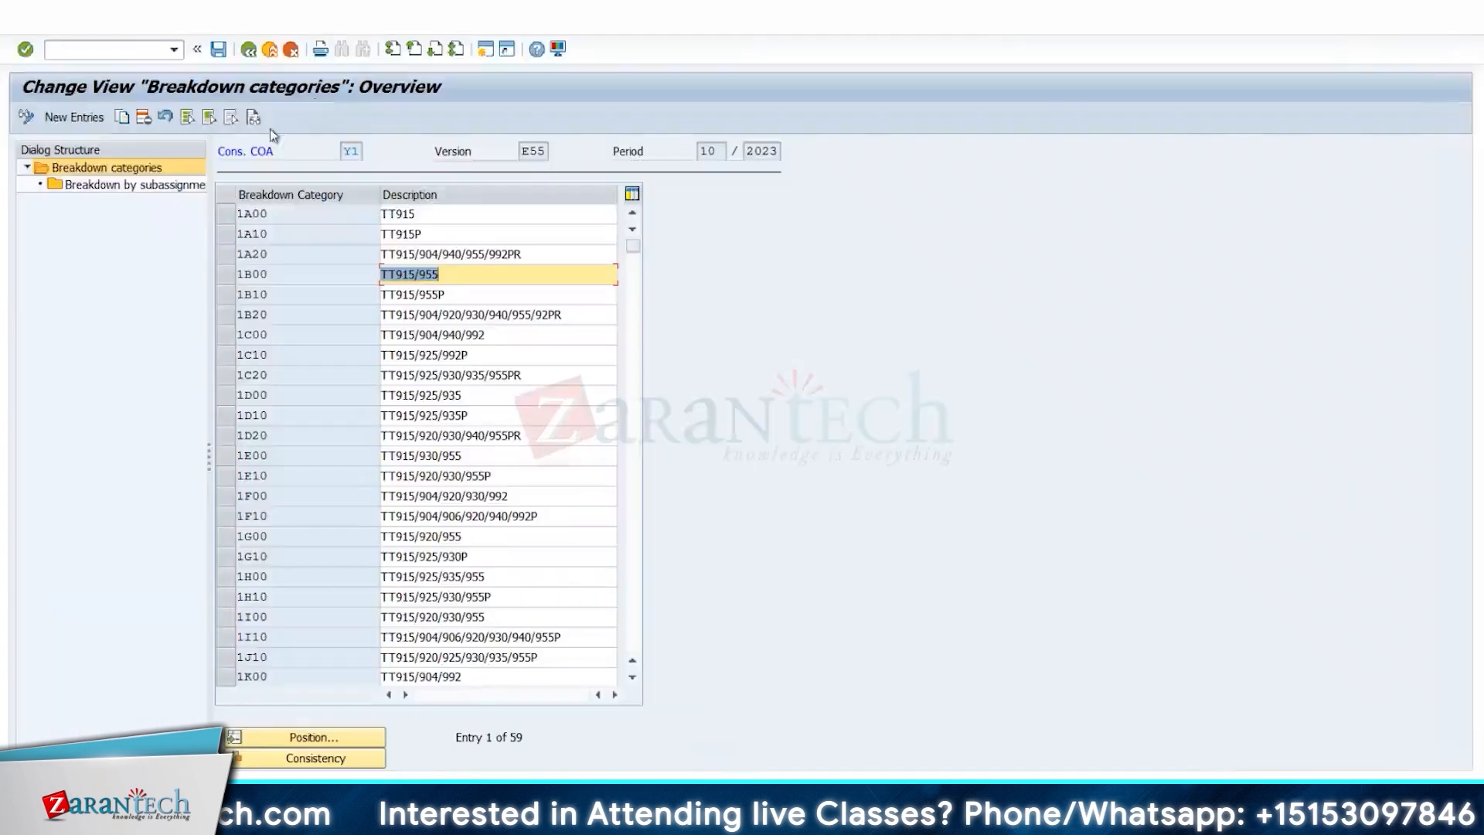
left_click(258, 50)
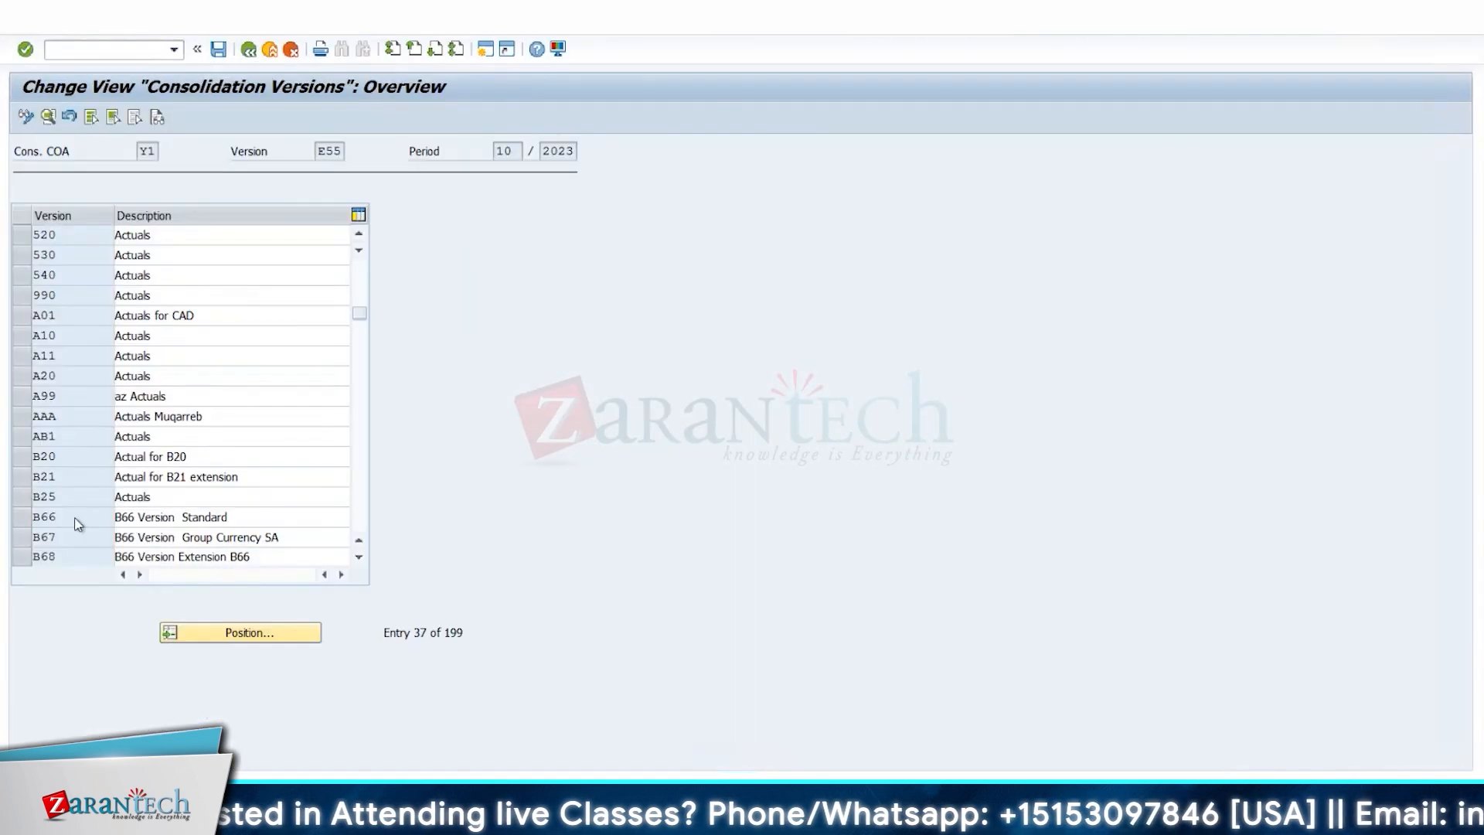
double_click(77, 522)
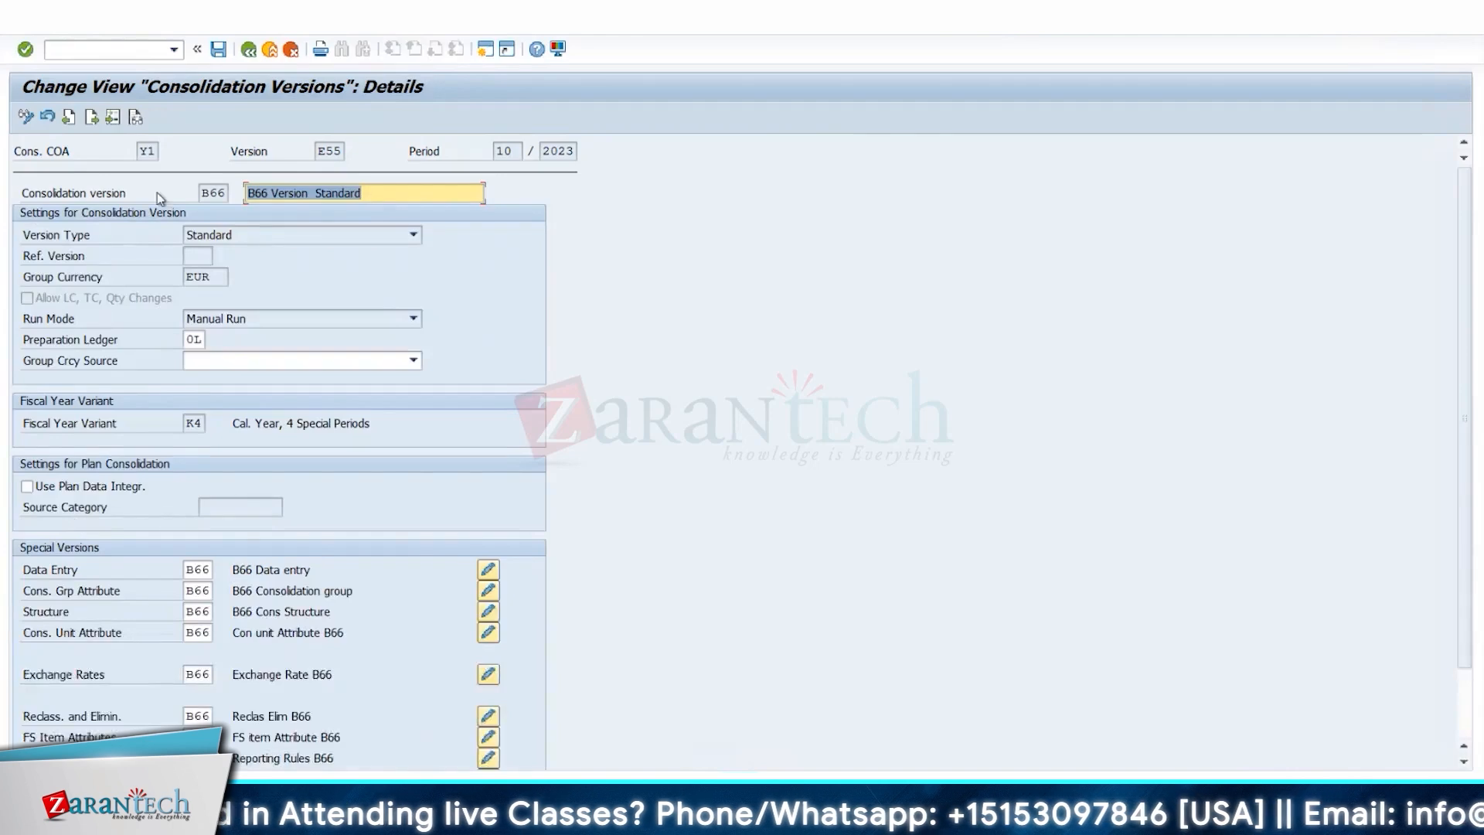
scroll(222, 562, "down", 3)
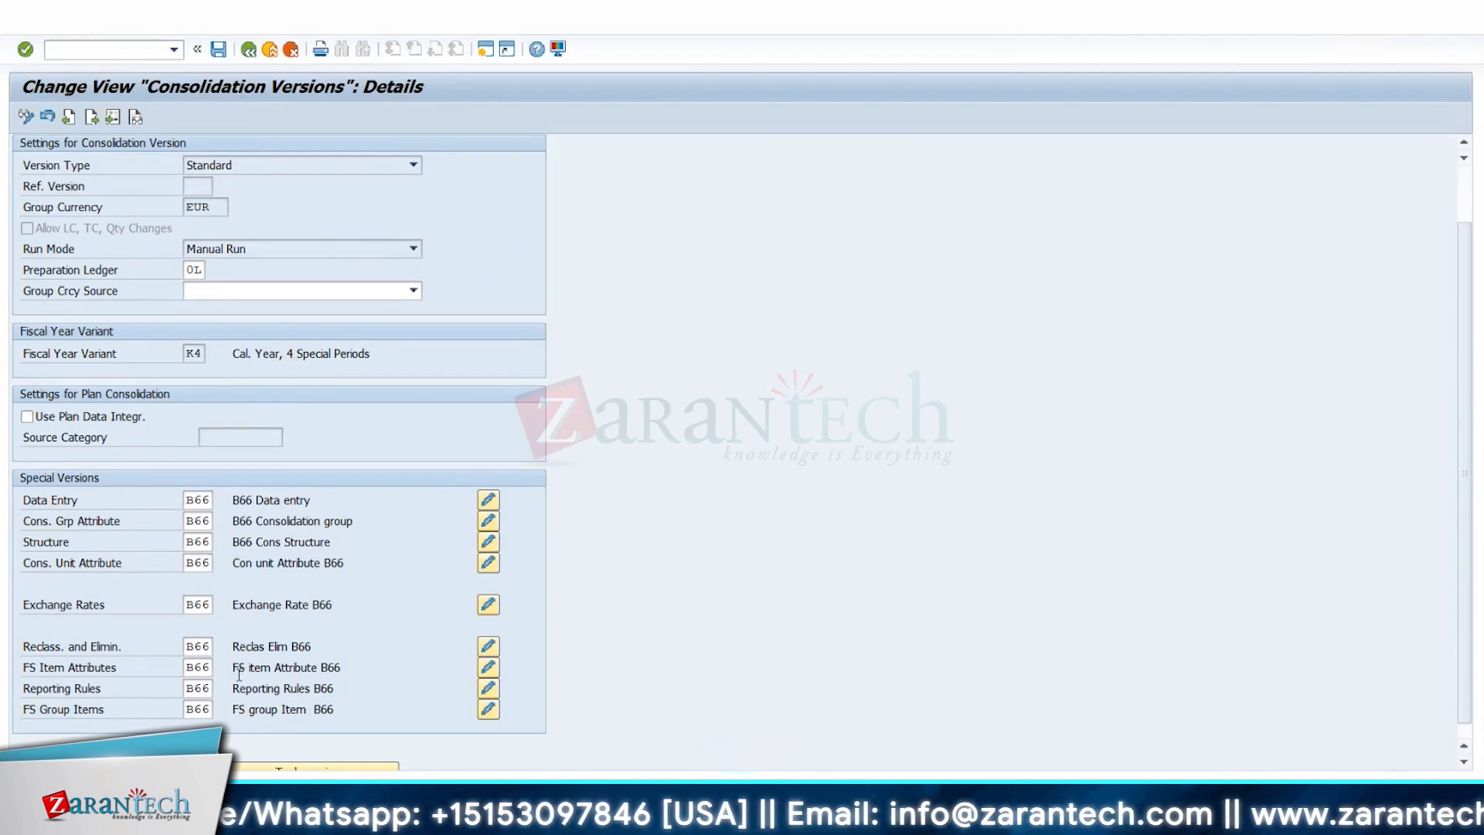
left_click_drag(232, 669, 372, 671)
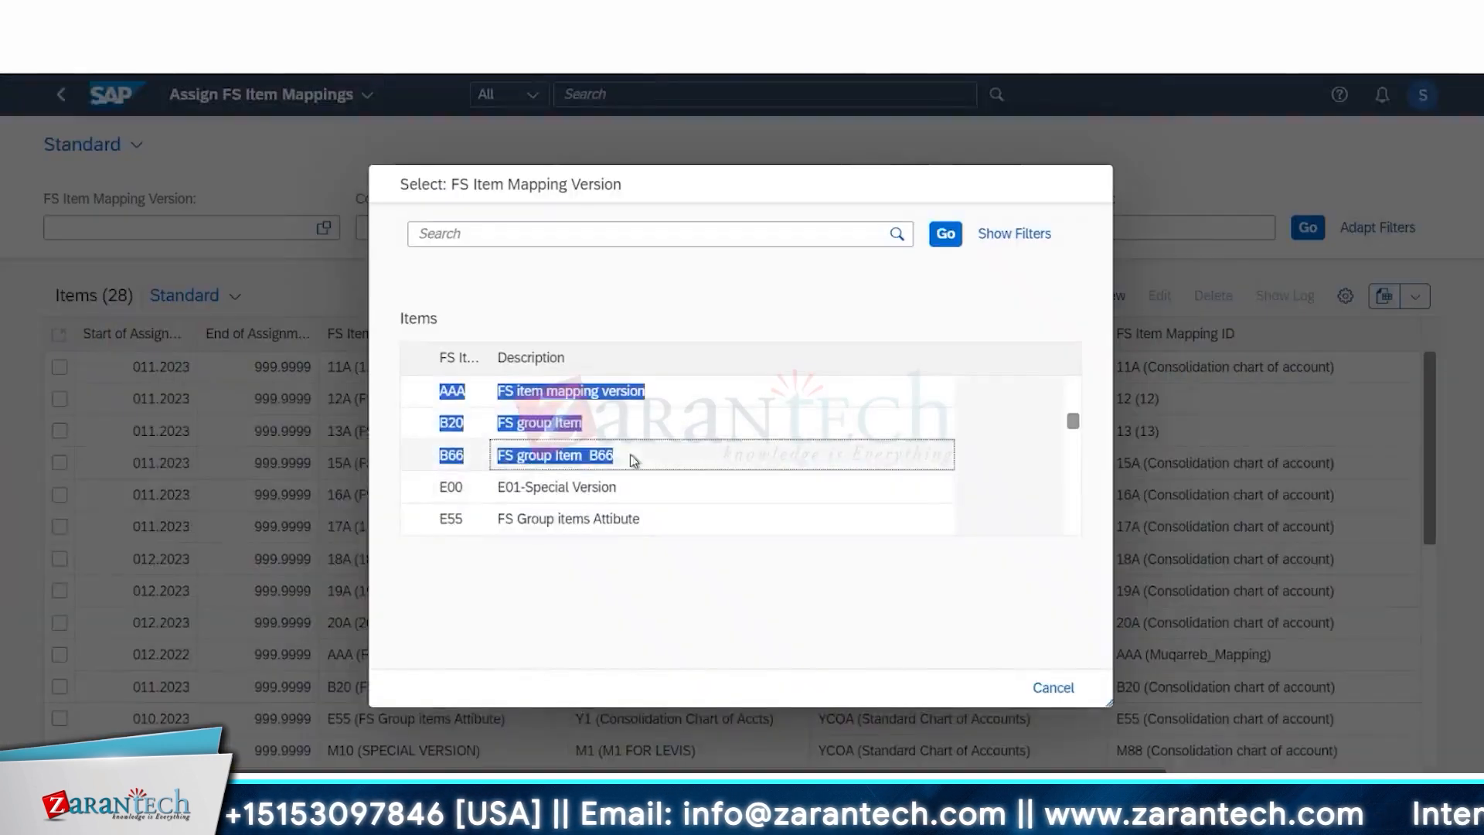
Check B66 in the FS item mapping version list against the FS Group Items special version in SAP GUI
left_click(682, 460)
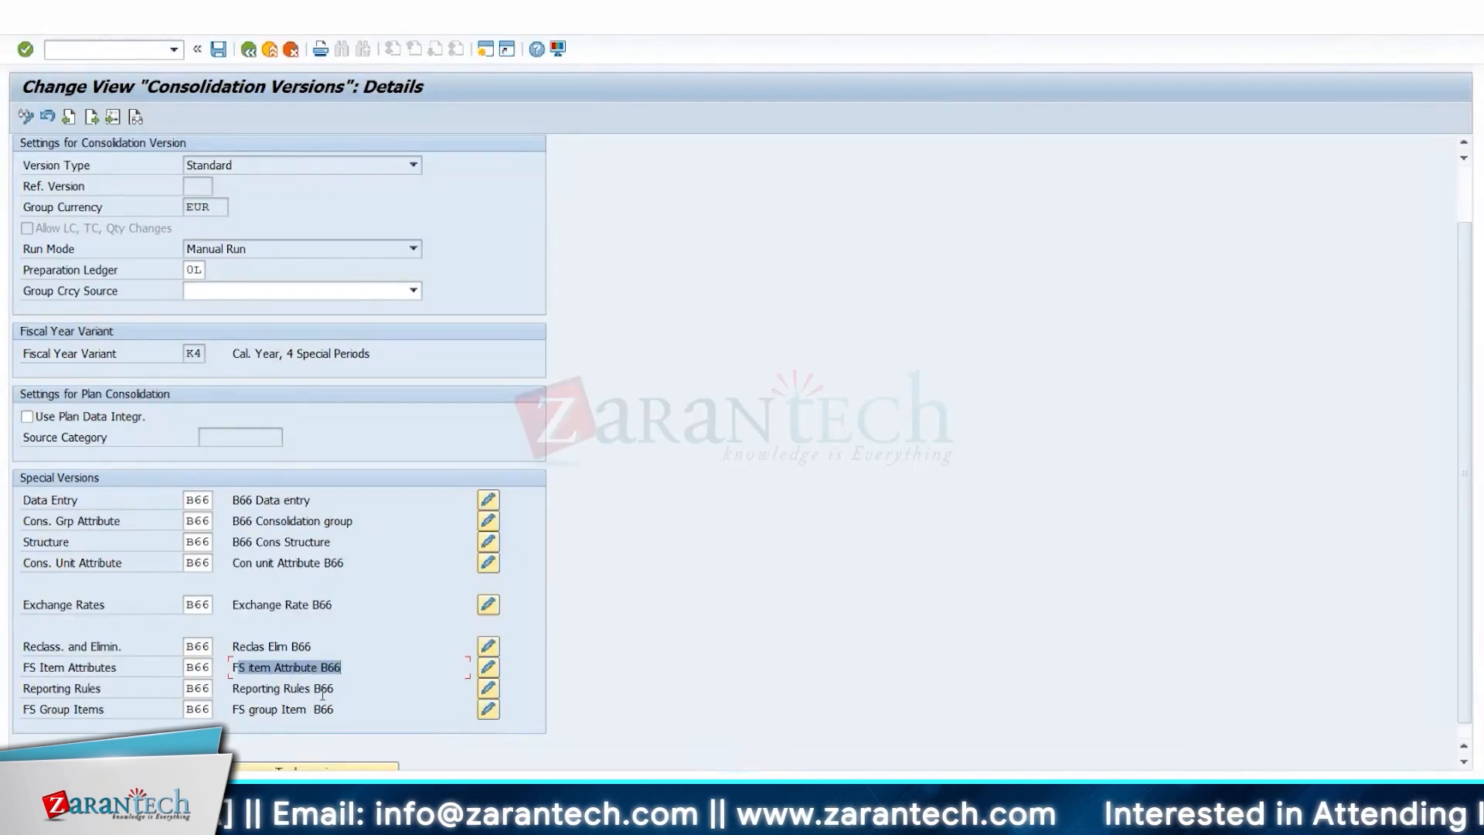
left_click_drag(337, 706, 221, 710)
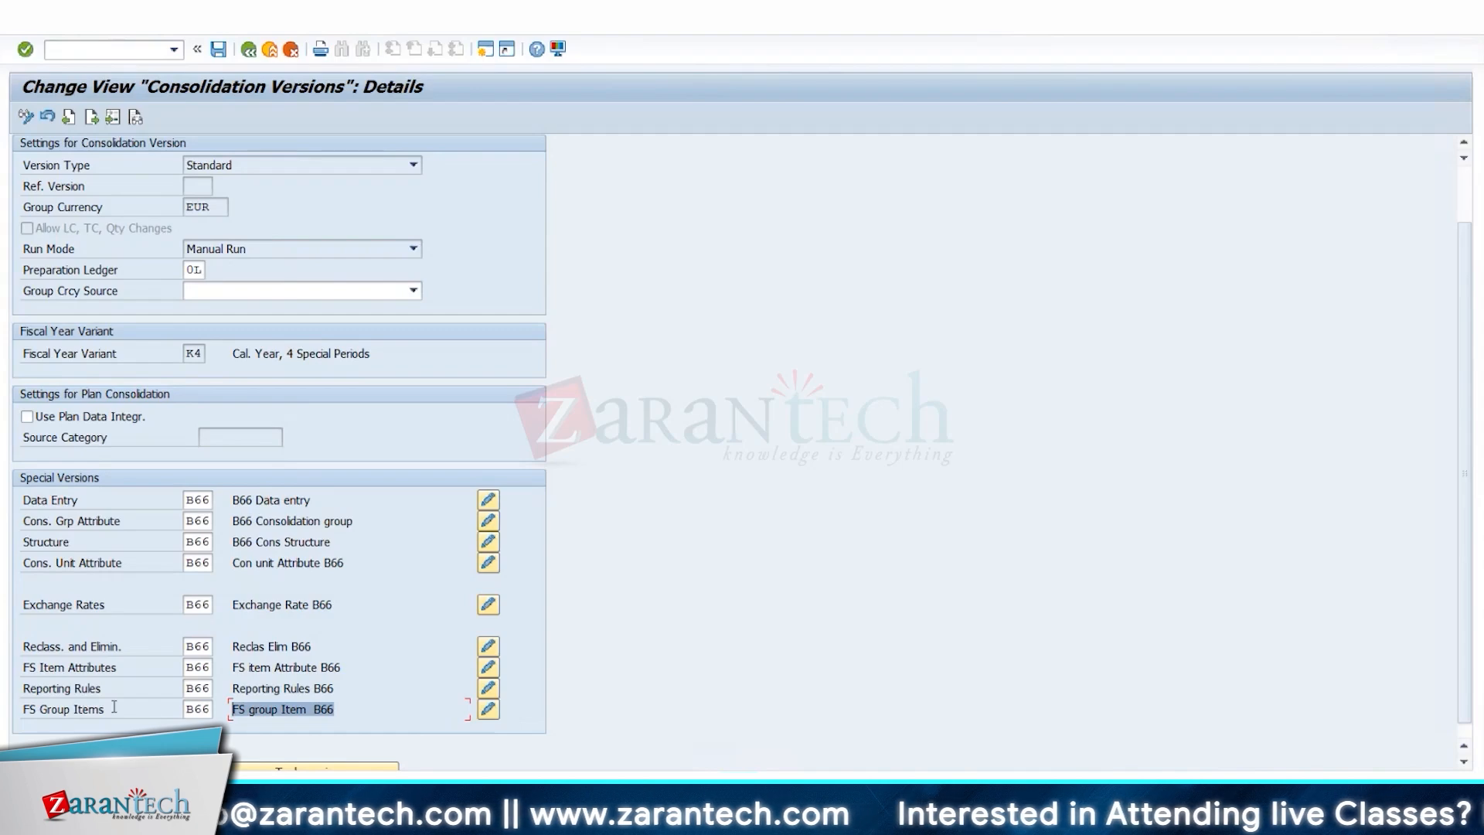
left_click_drag(114, 707, 2, 710)
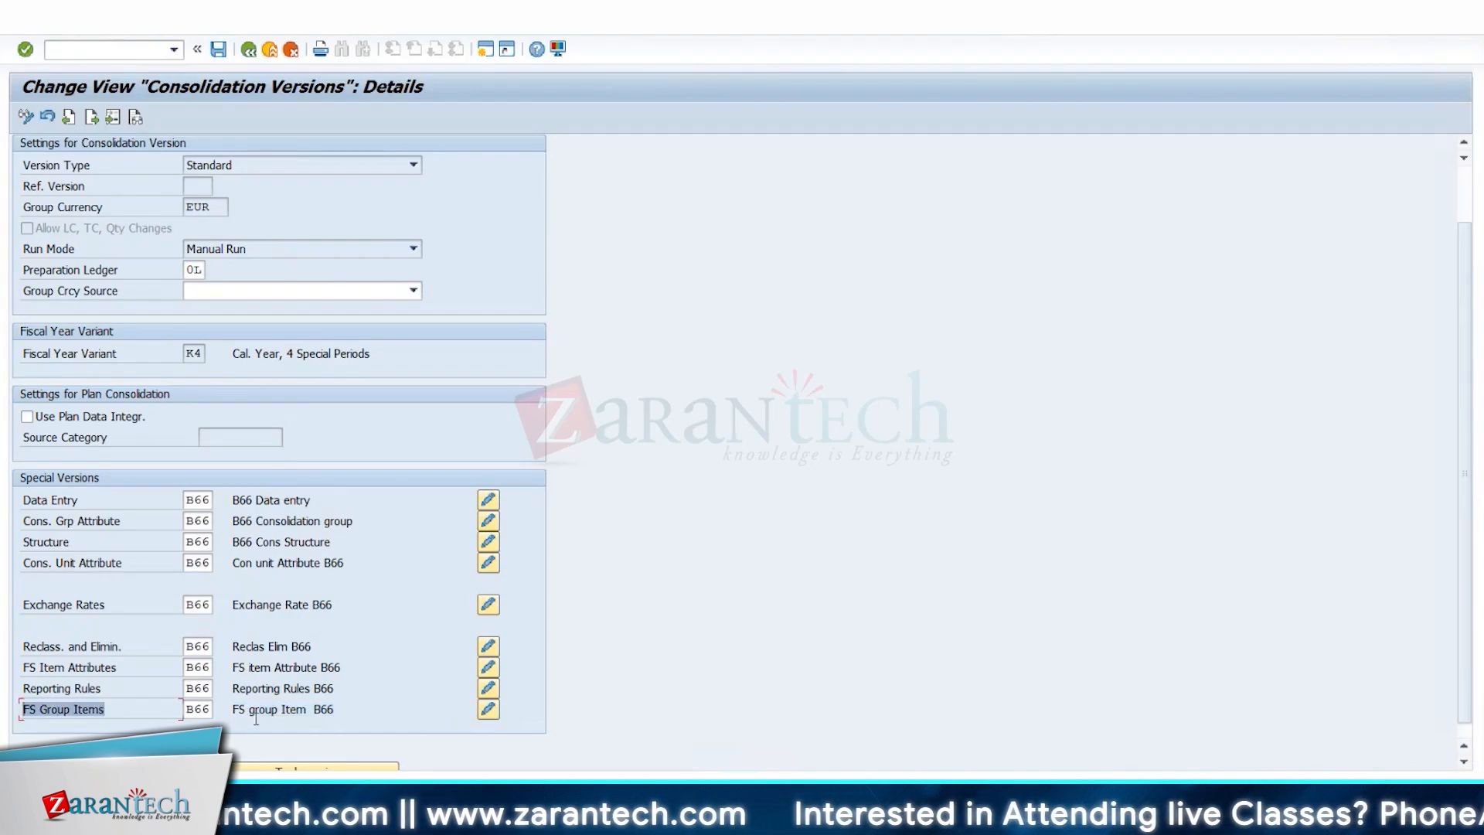
left_click_drag(246, 709, 310, 709)
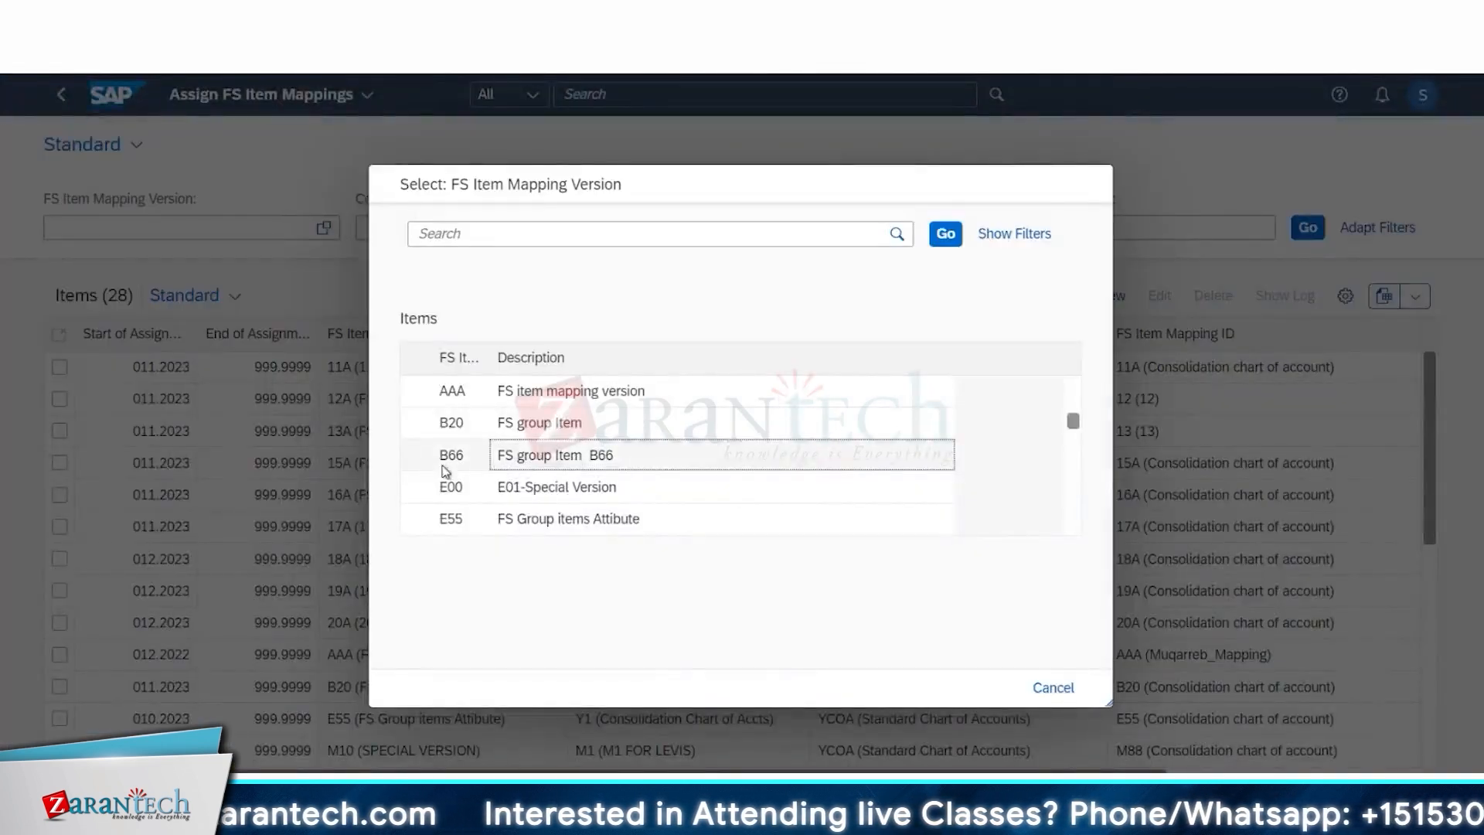
Choose B66 as the new assignment's FS item mapping version, with G/L chart of accounts YCOA and FS item mapping ID B66
double_click(452, 457)
left_click(479, 458)
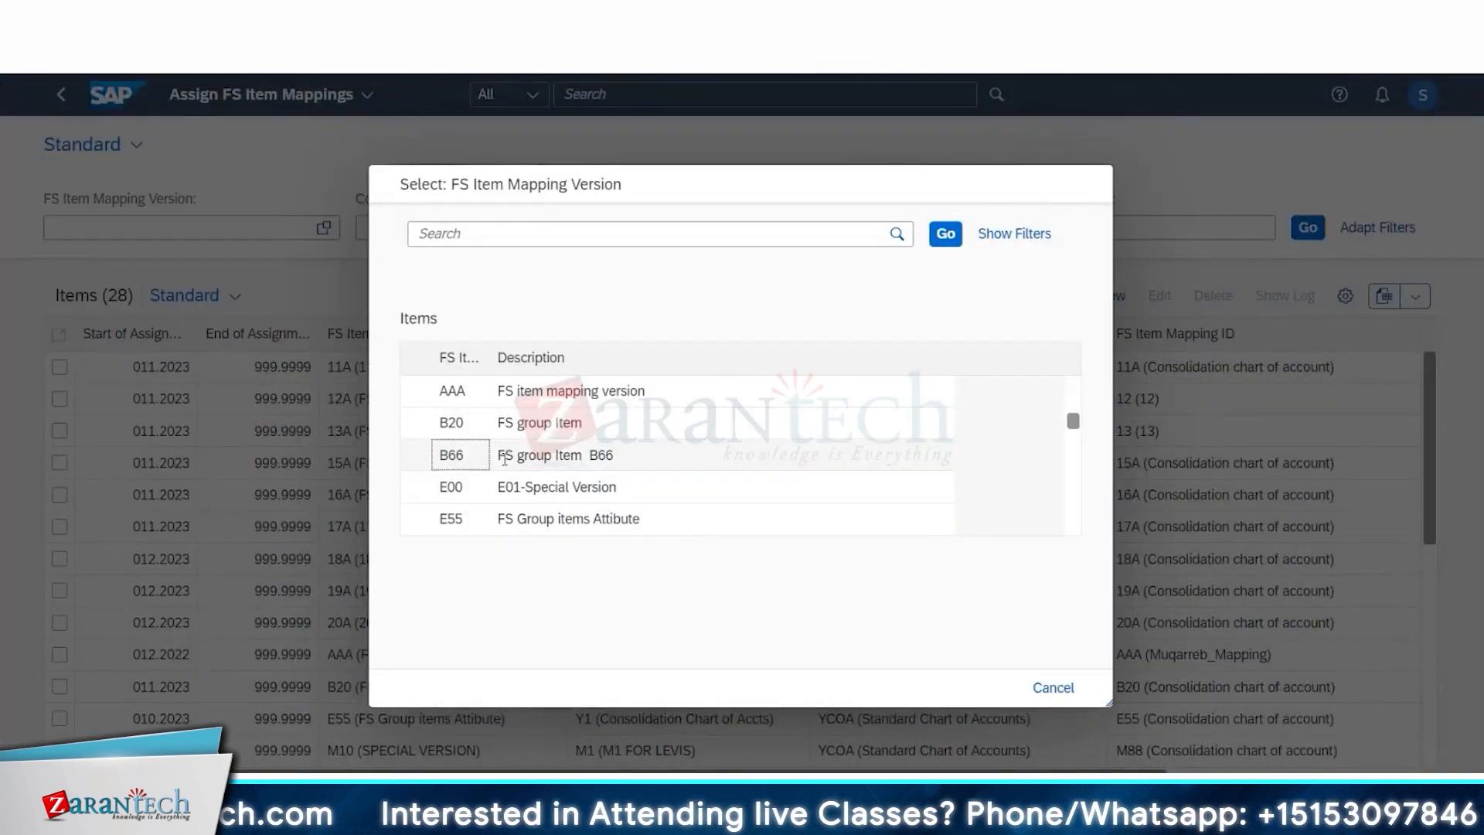
left_click(1035, 685)
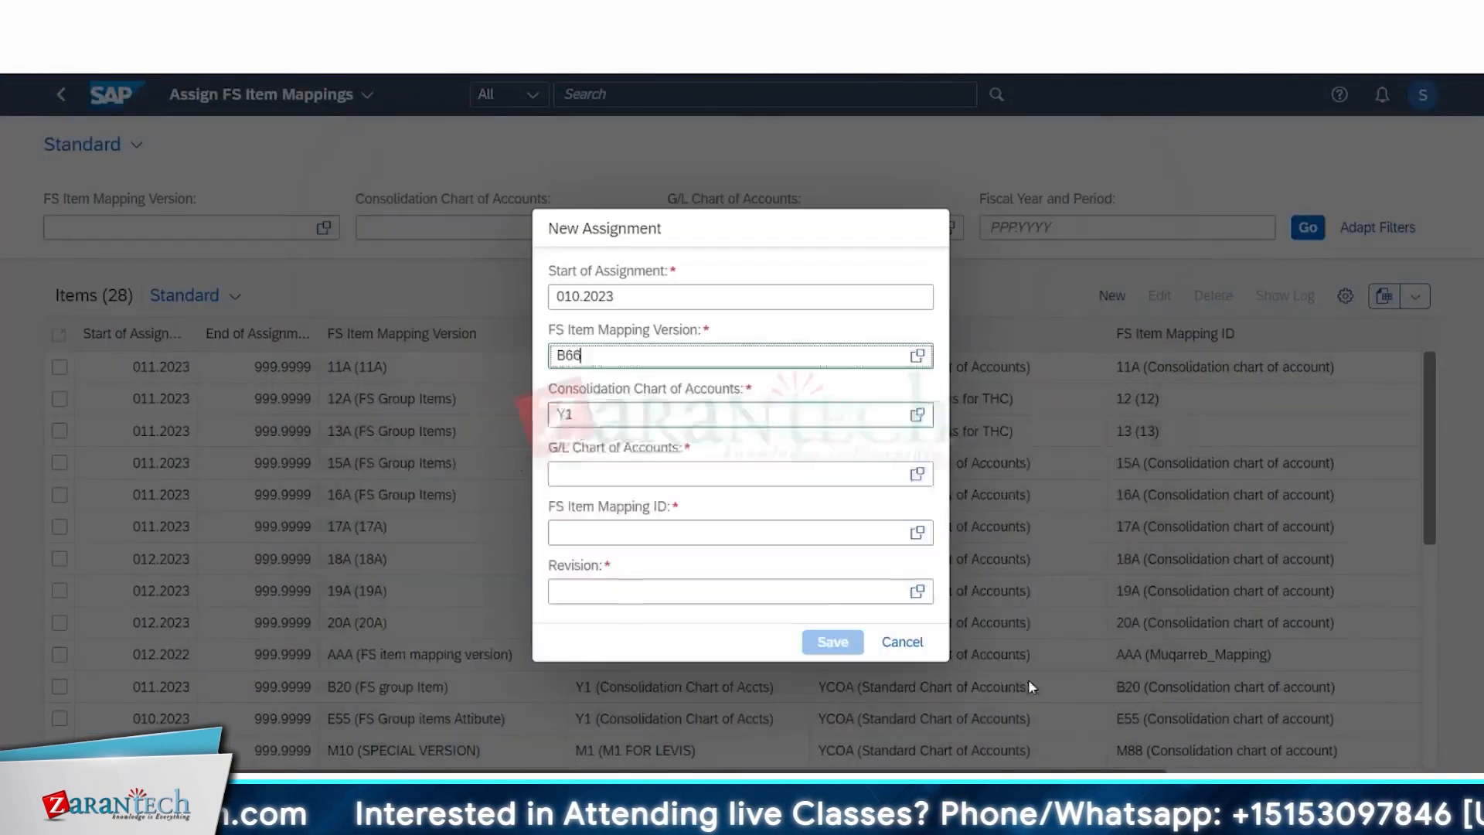
left_click(713, 470)
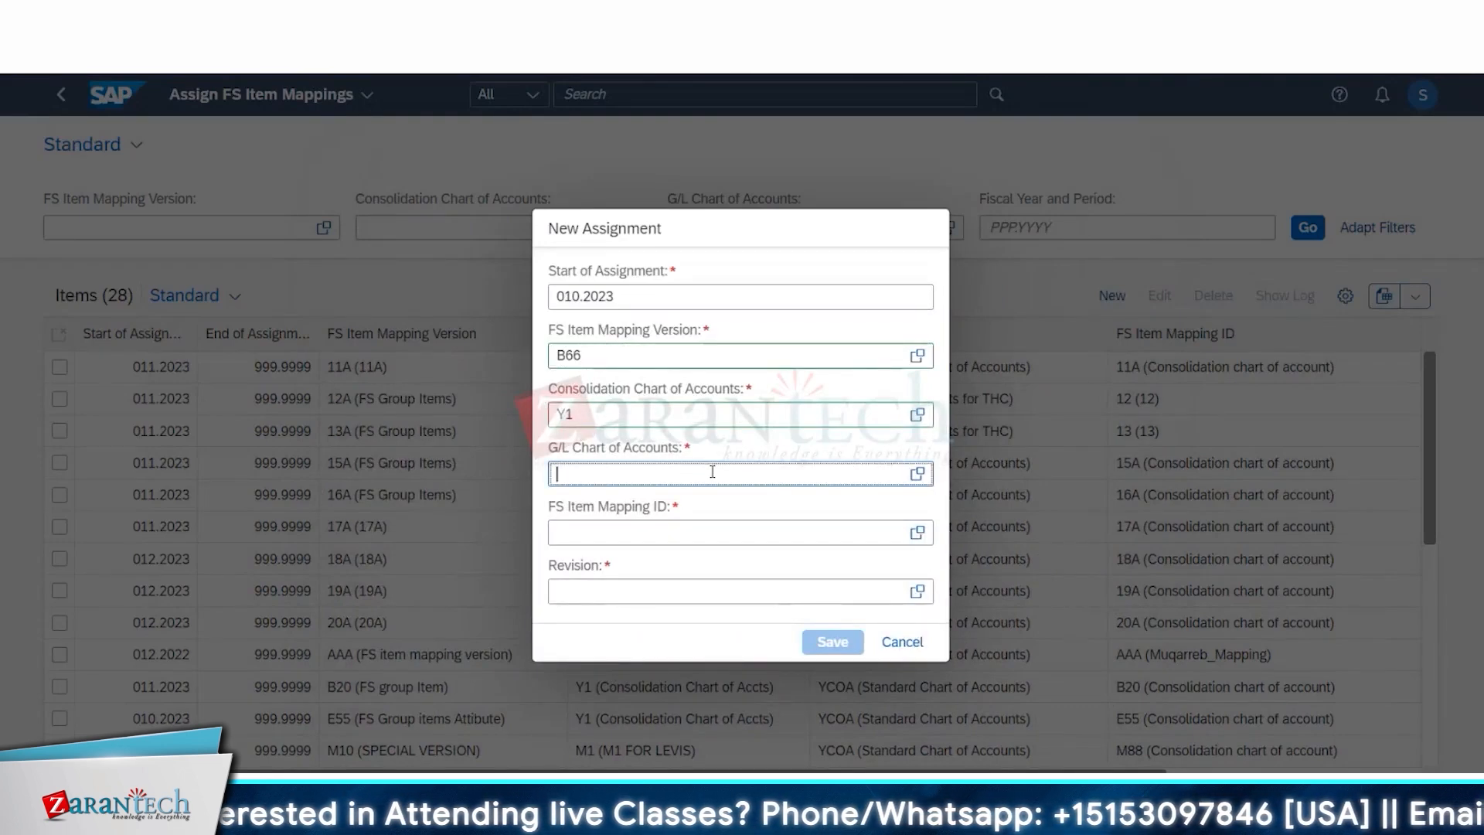
type("YCOA")
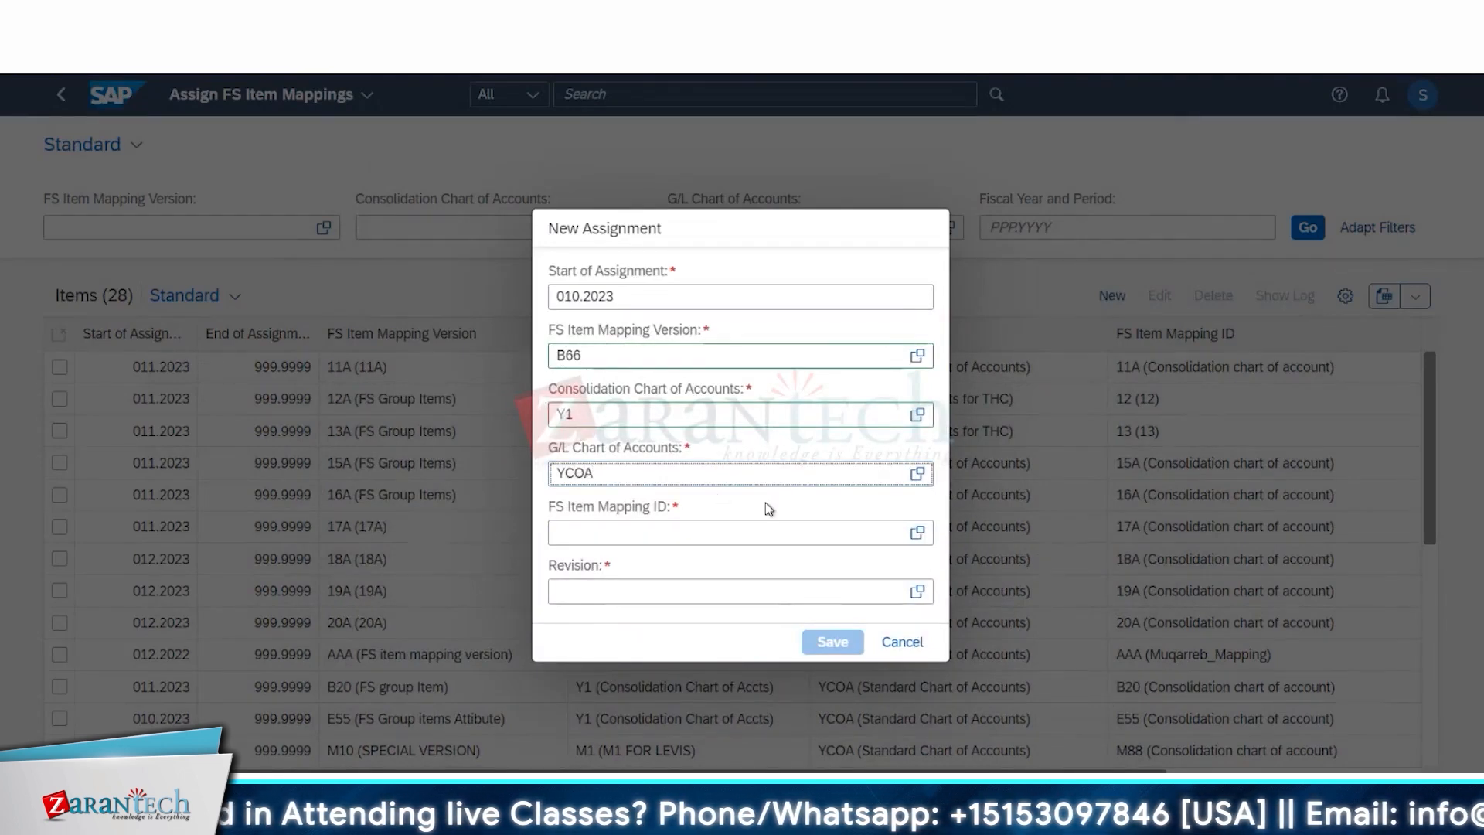
left_click(633, 532)
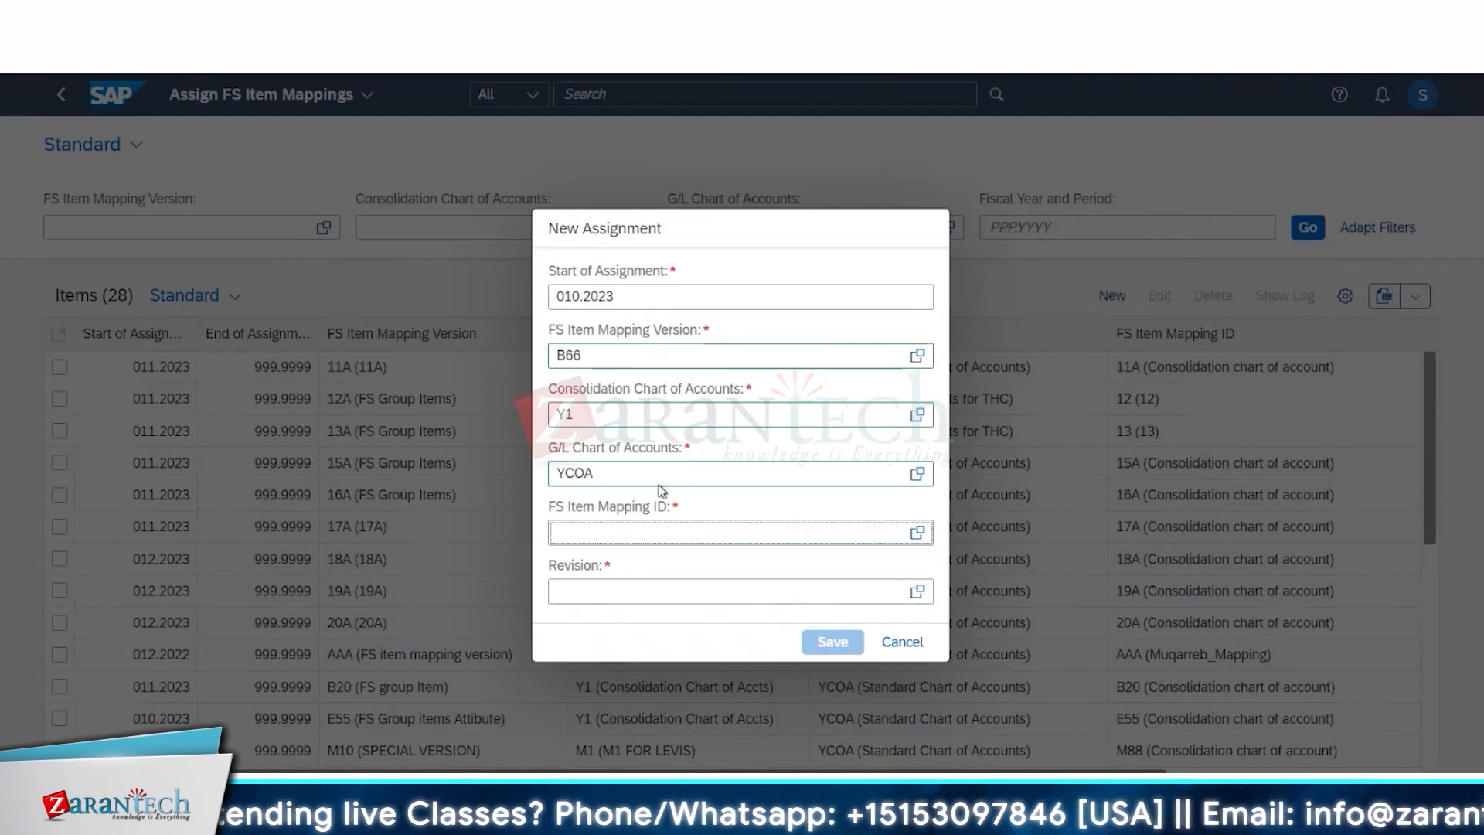
type("B66")
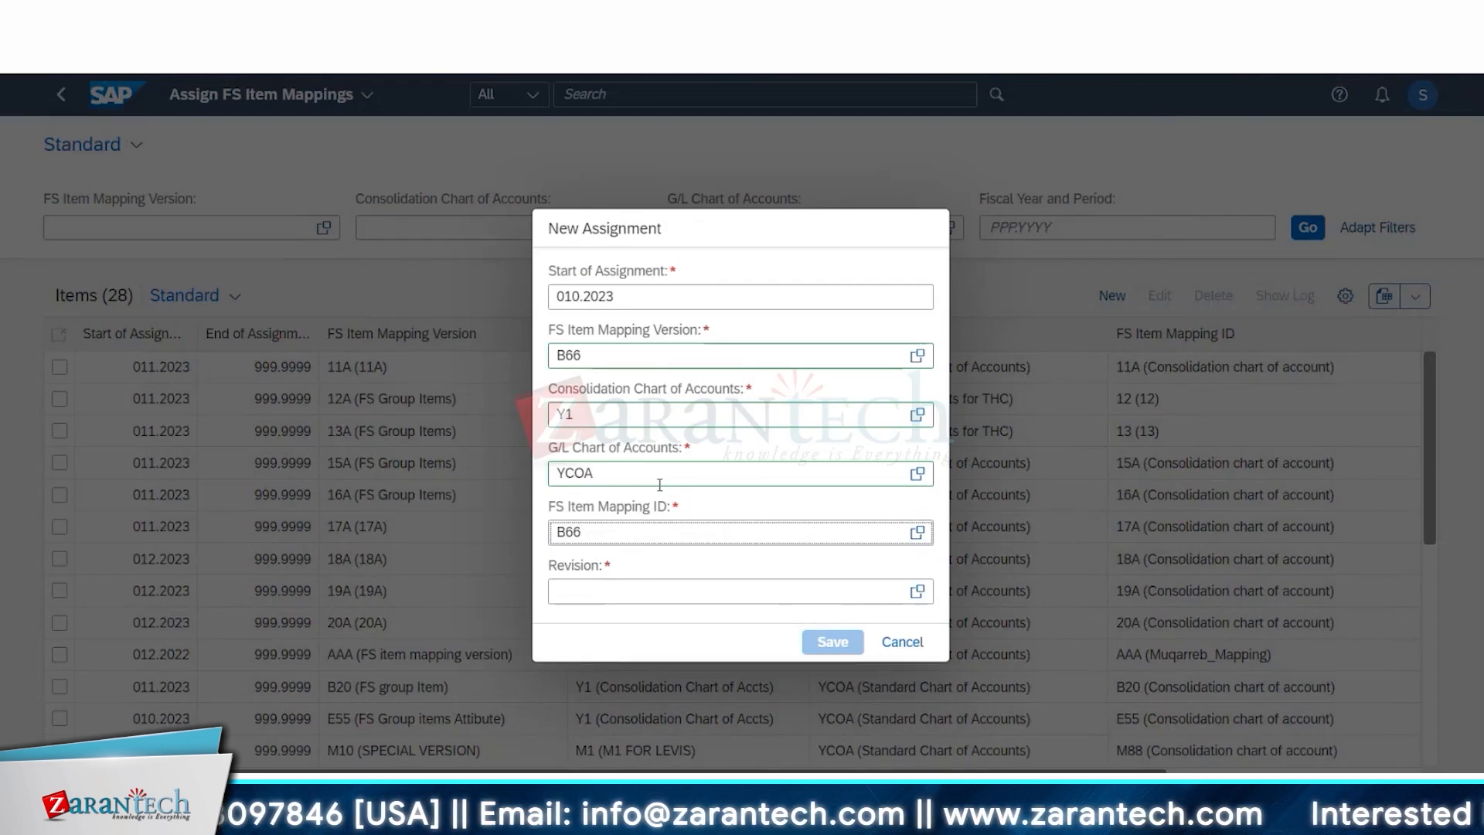
Compare the assignment's mapping version and mapping ID with the FS Group Items entry of consolidation version B66 in SAP GUI
left_click_drag(626, 534, 539, 544)
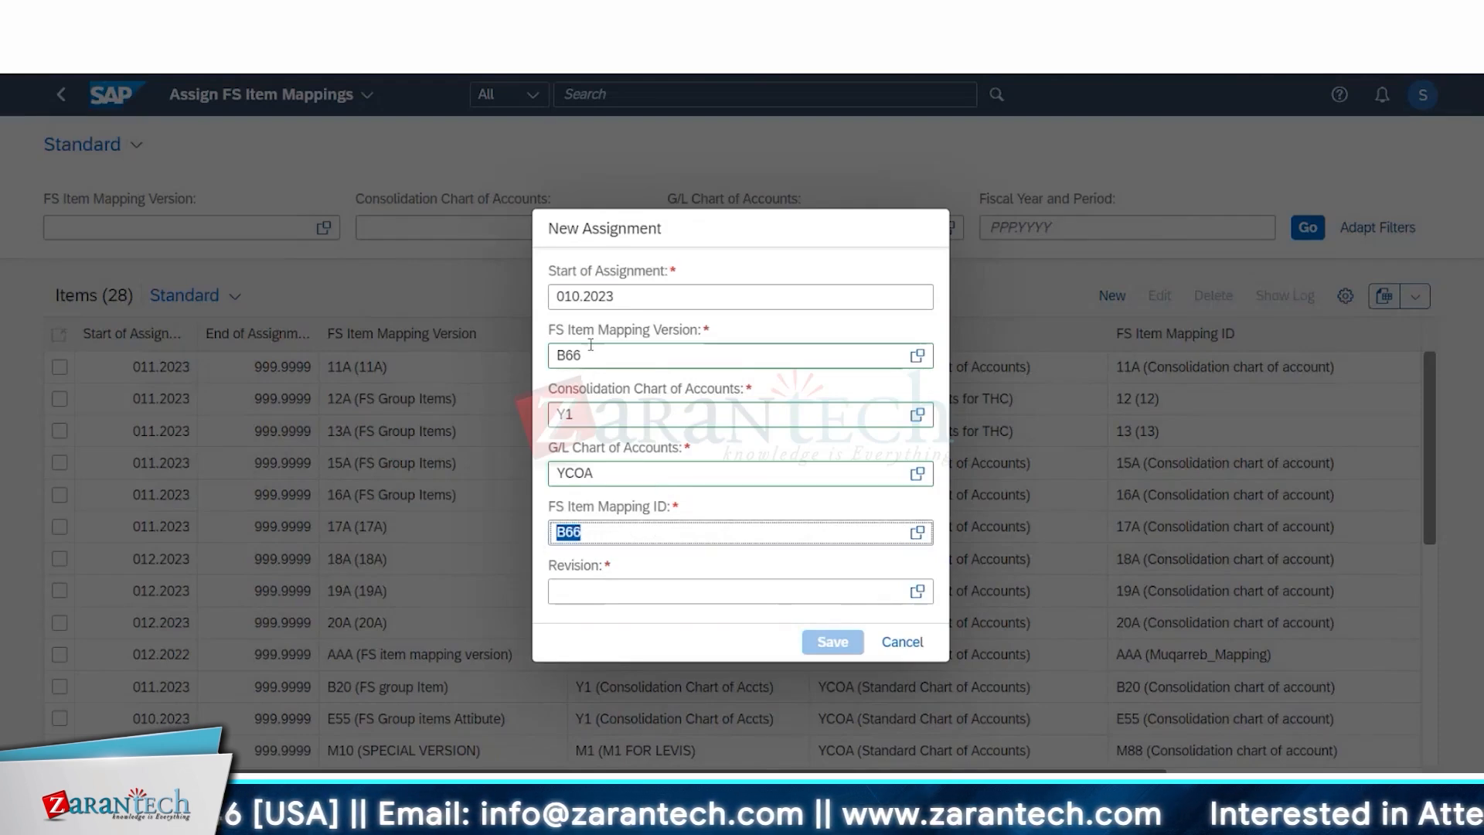
left_click_drag(599, 356, 539, 375)
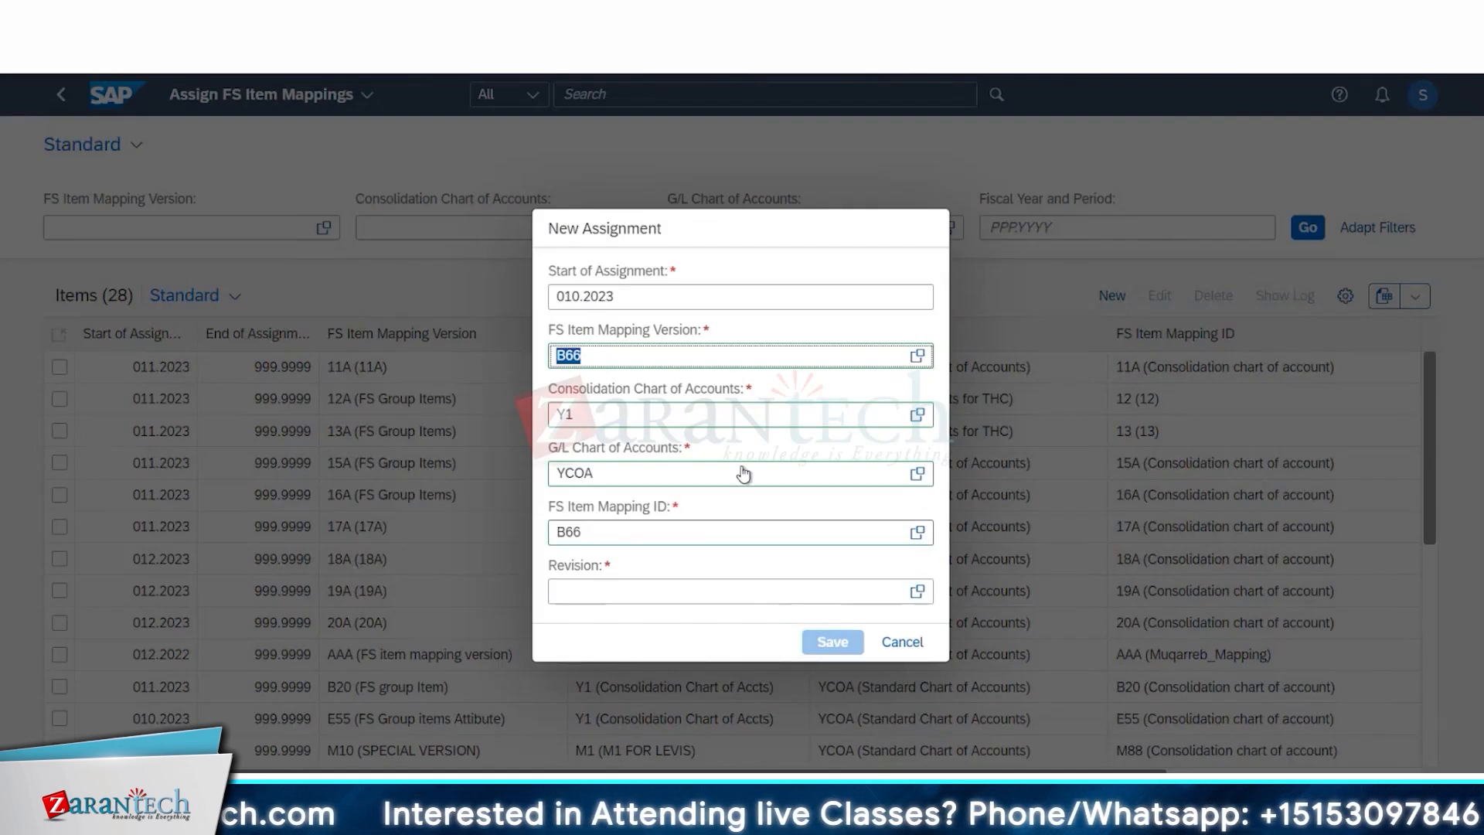
left_click_drag(591, 530, 520, 547)
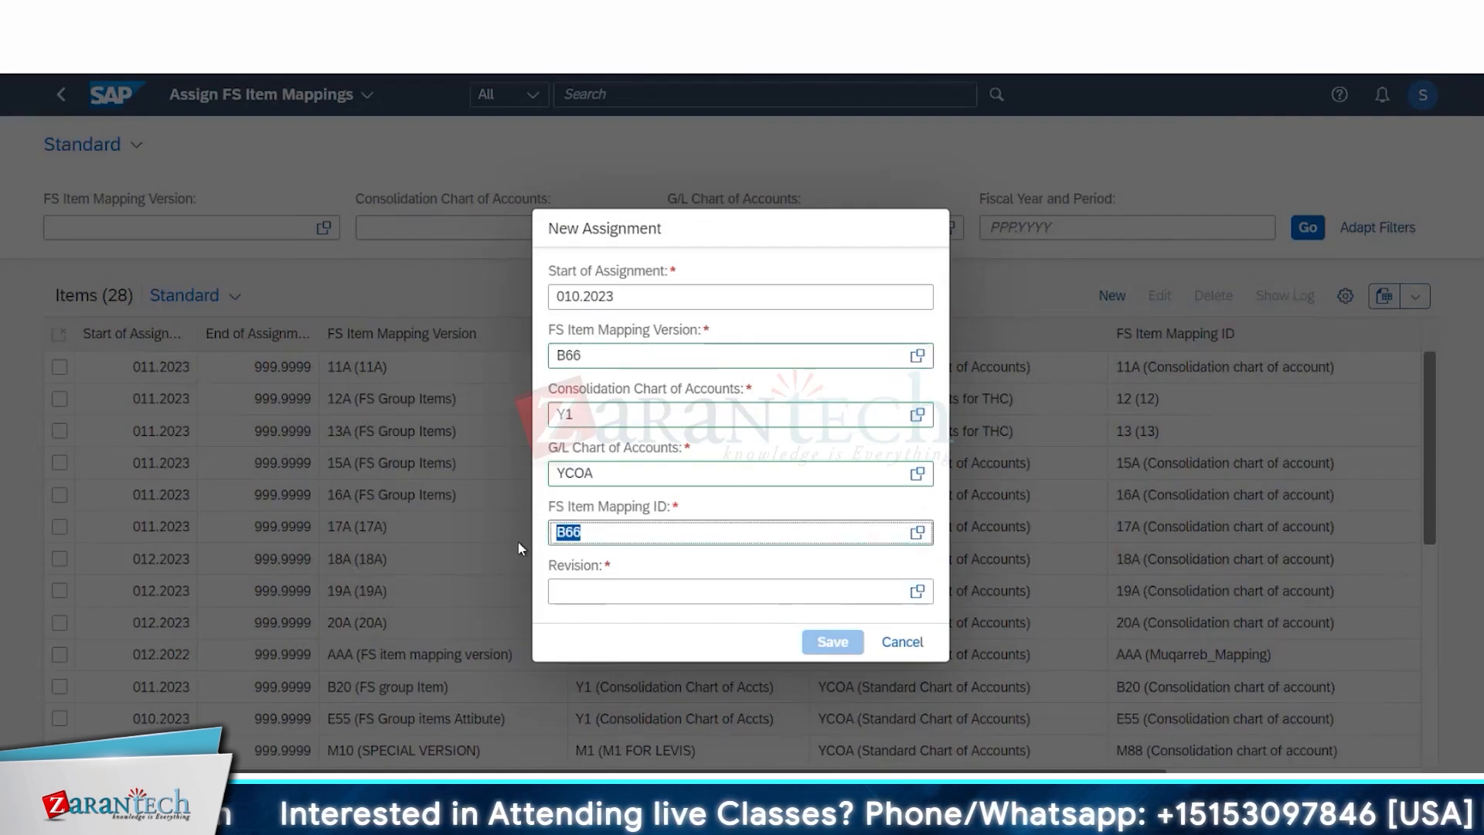
left_click(582, 362)
double_click(582, 362)
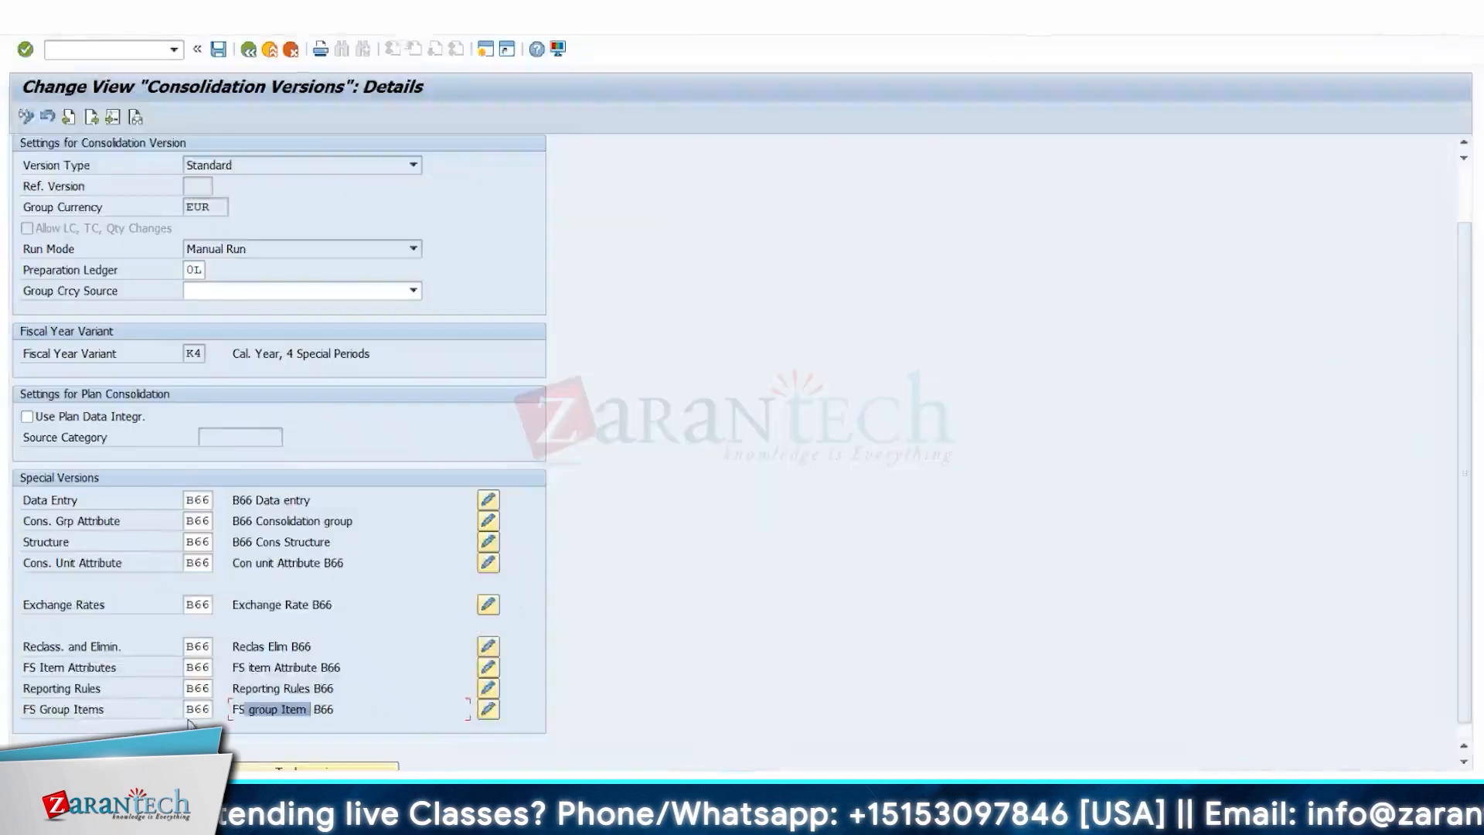
left_click(199, 708)
double_click(198, 708)
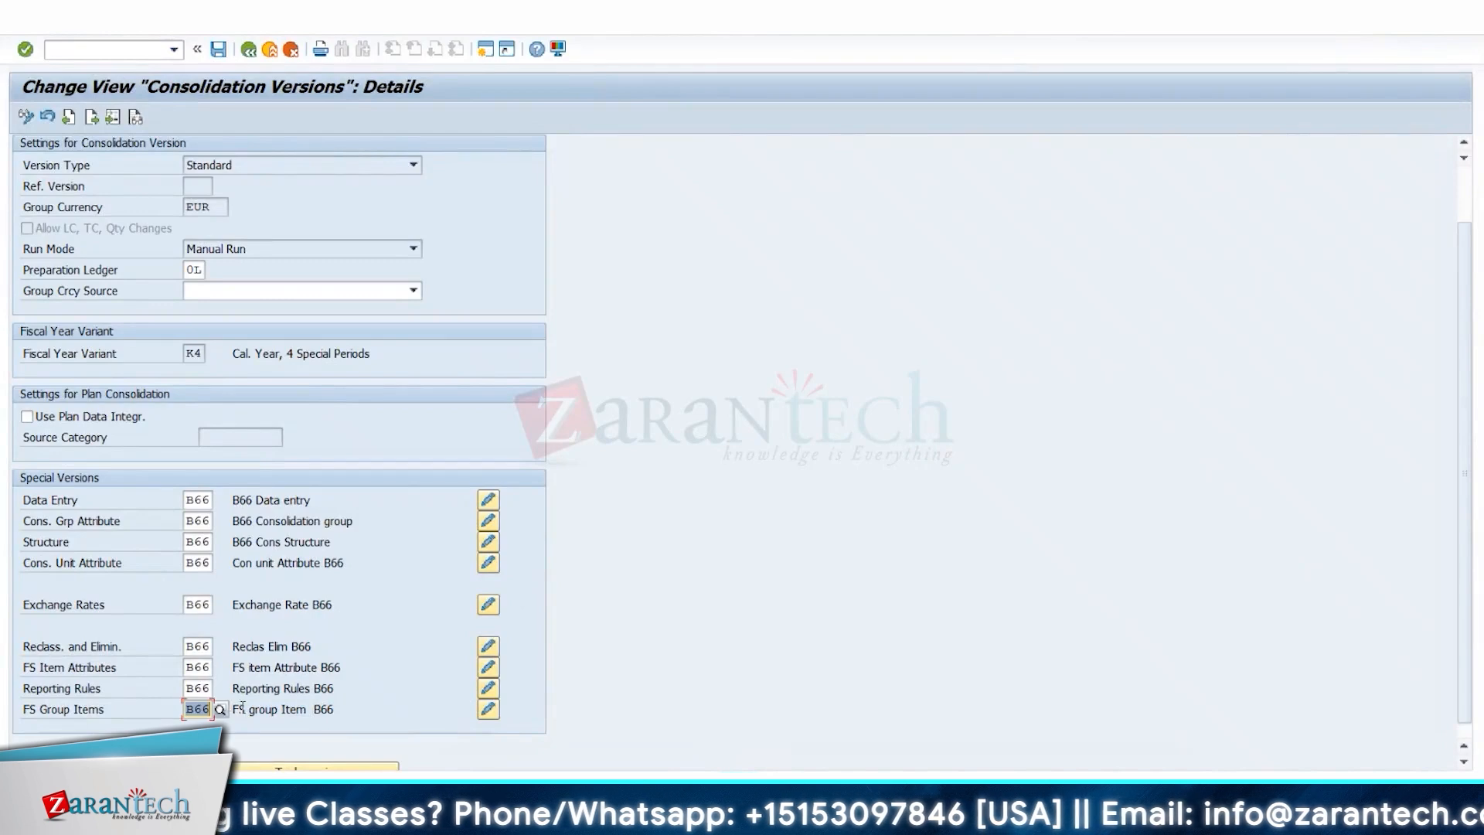
left_click_drag(259, 715, 466, 690)
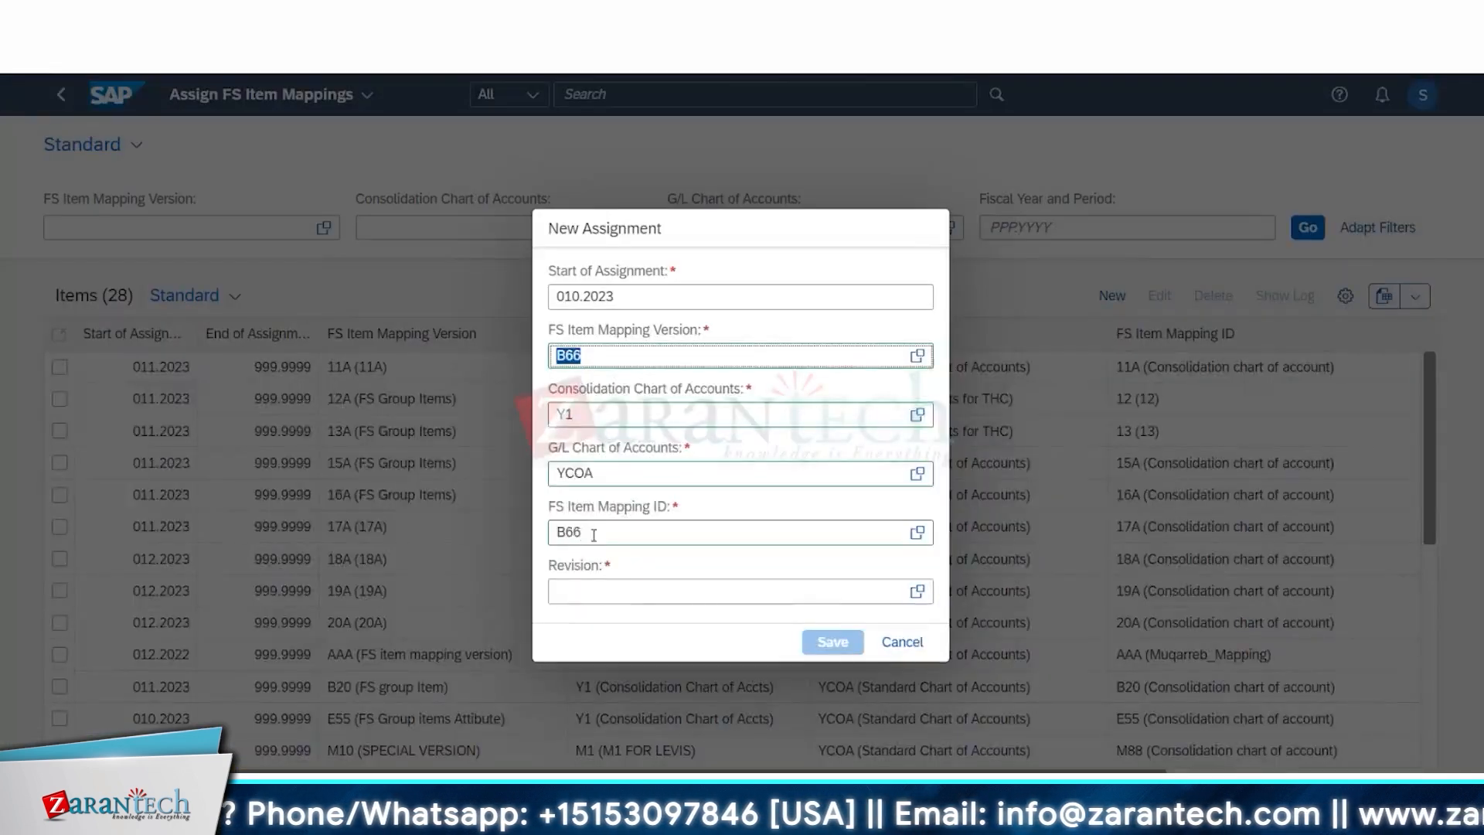
Set the new assignment's revision to 1 and save the assignment
left_click(594, 534)
left_click(596, 595)
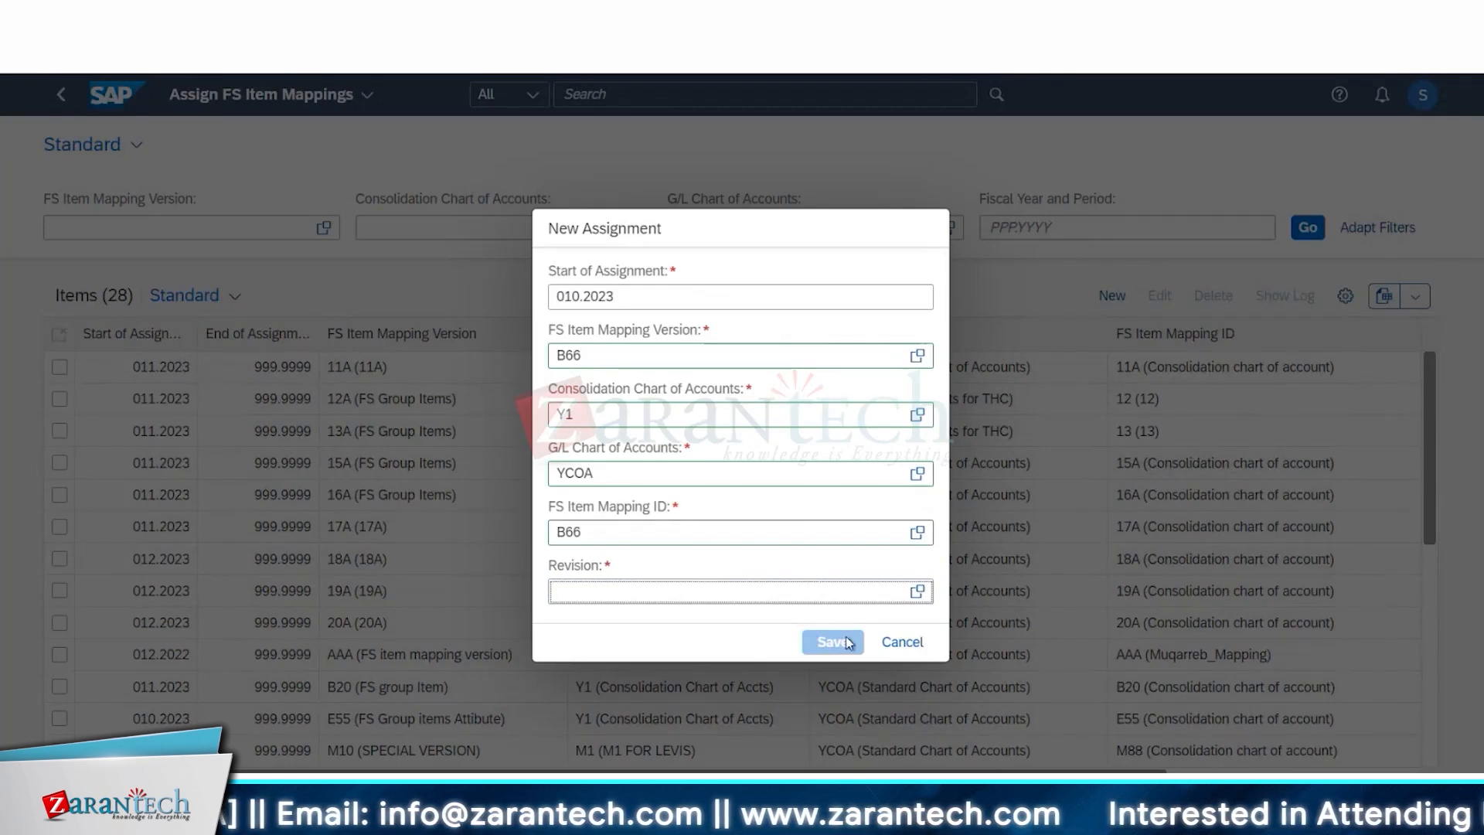
left_click_drag(618, 297, 445, 317)
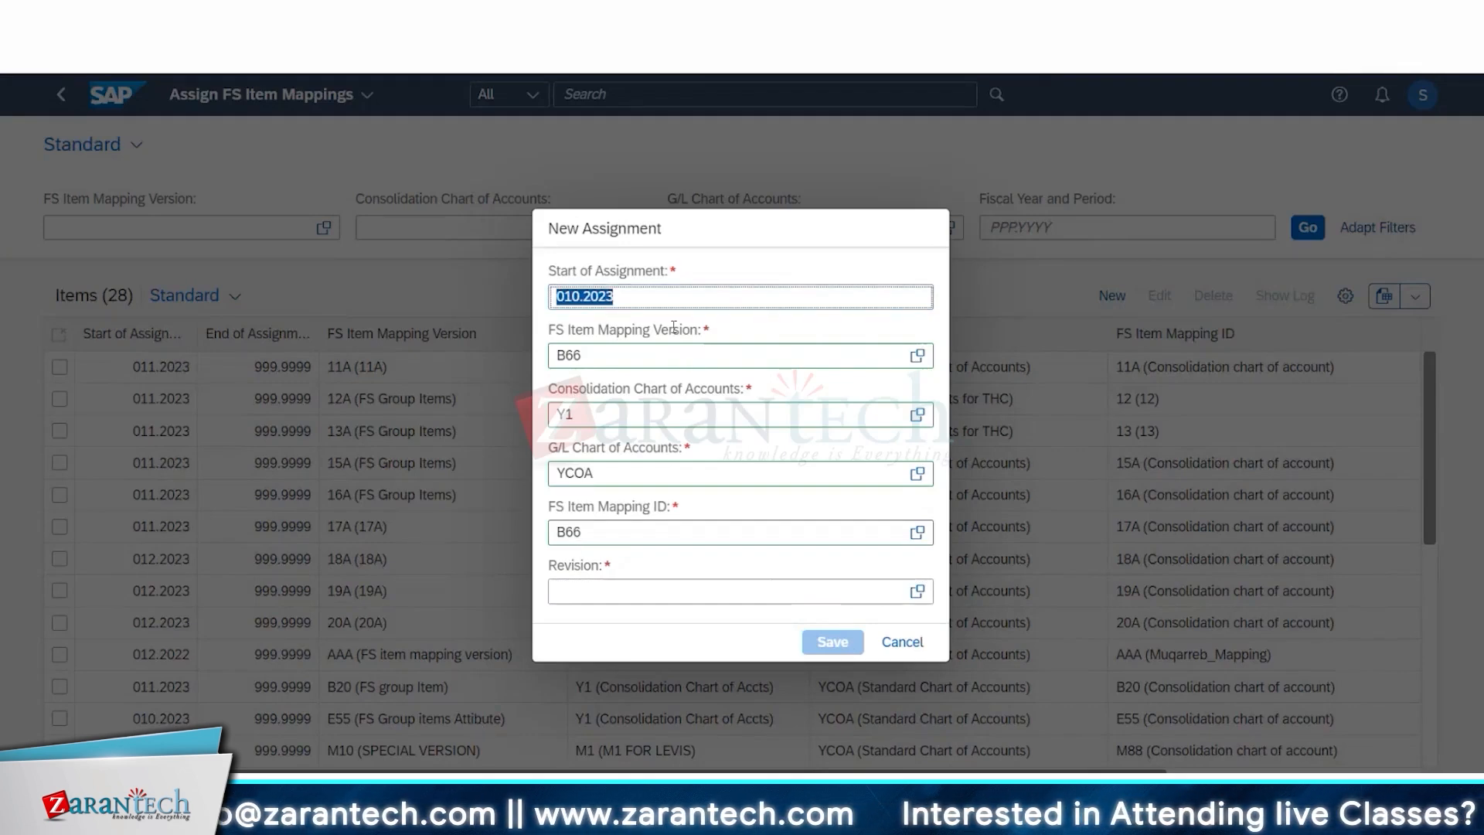
left_click(606, 592)
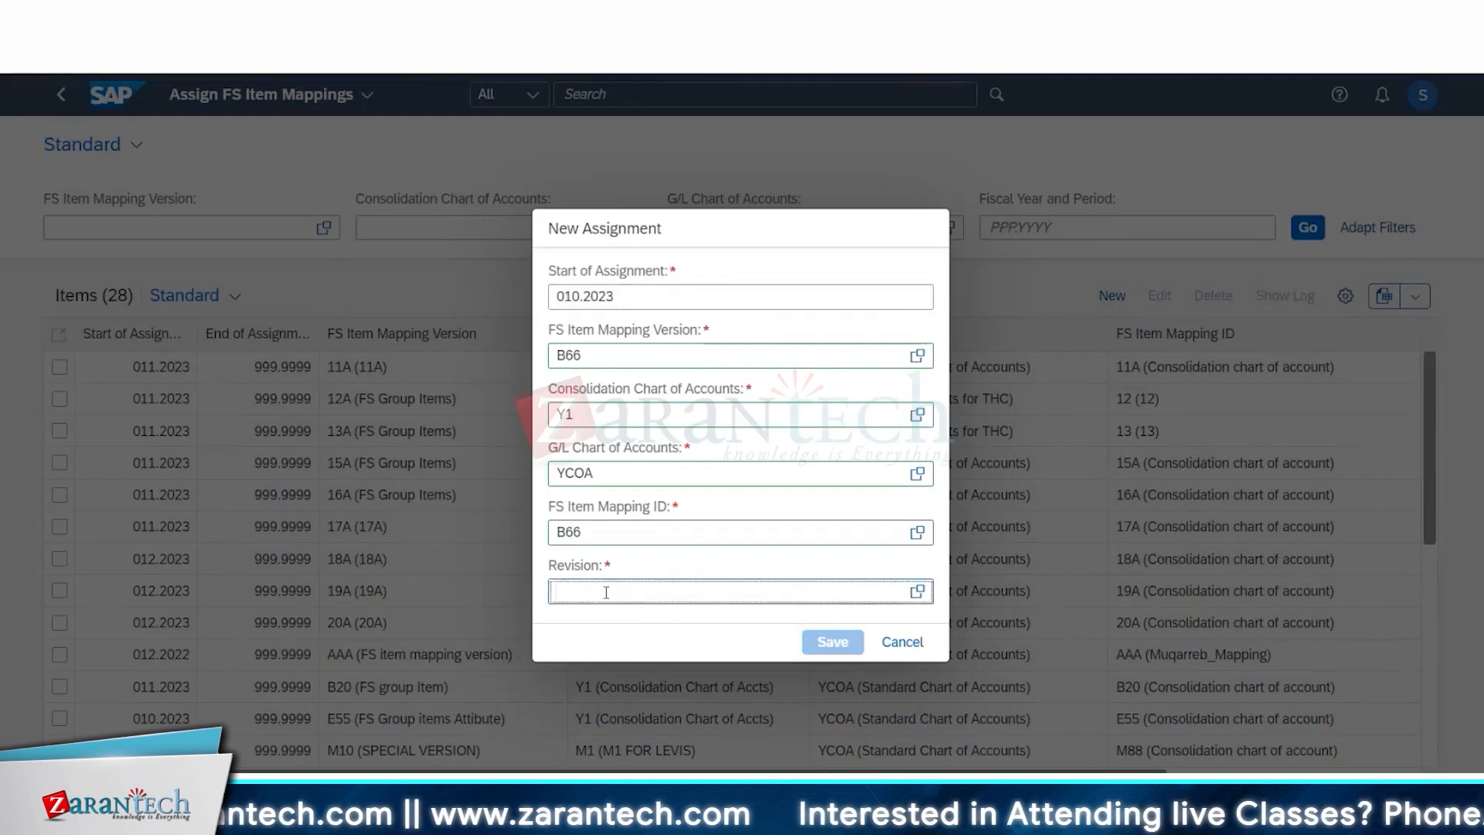
type("1")
left_click(717, 626)
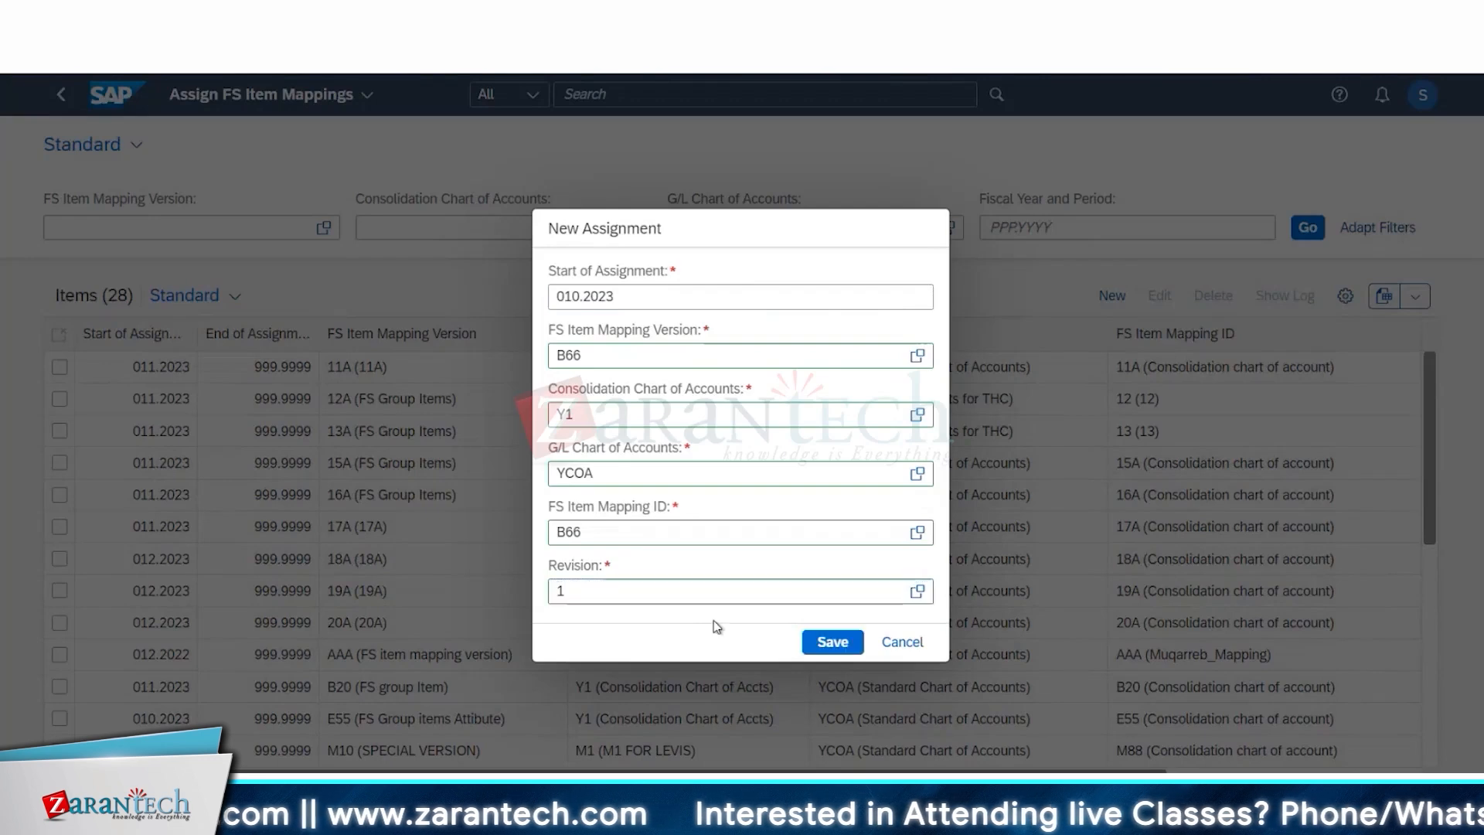
left_click(826, 643)
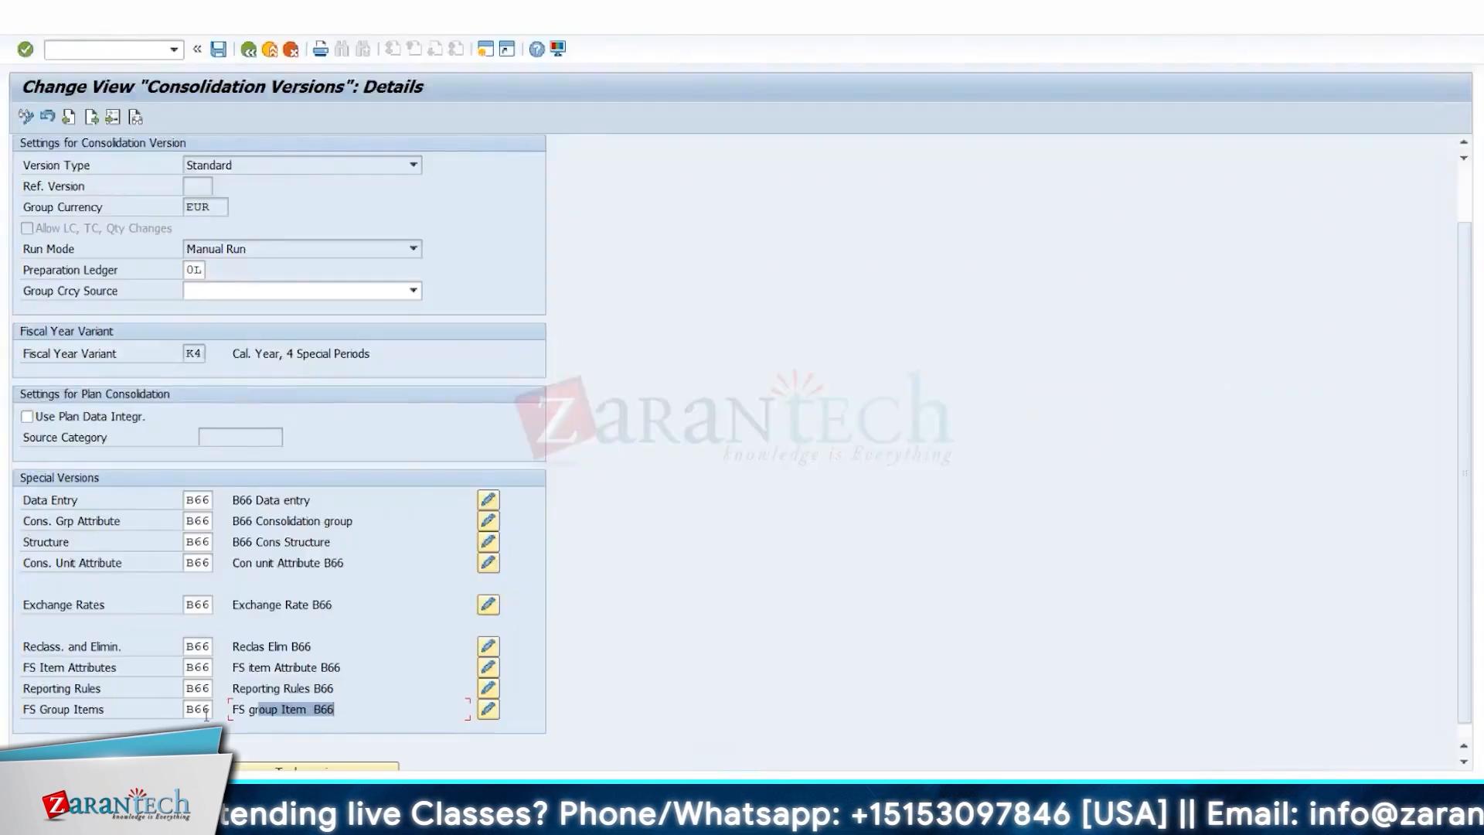
Switch to SAP GUI and review the settings and special versions of consolidation version B66
scroll(295, 313, "up", 3)
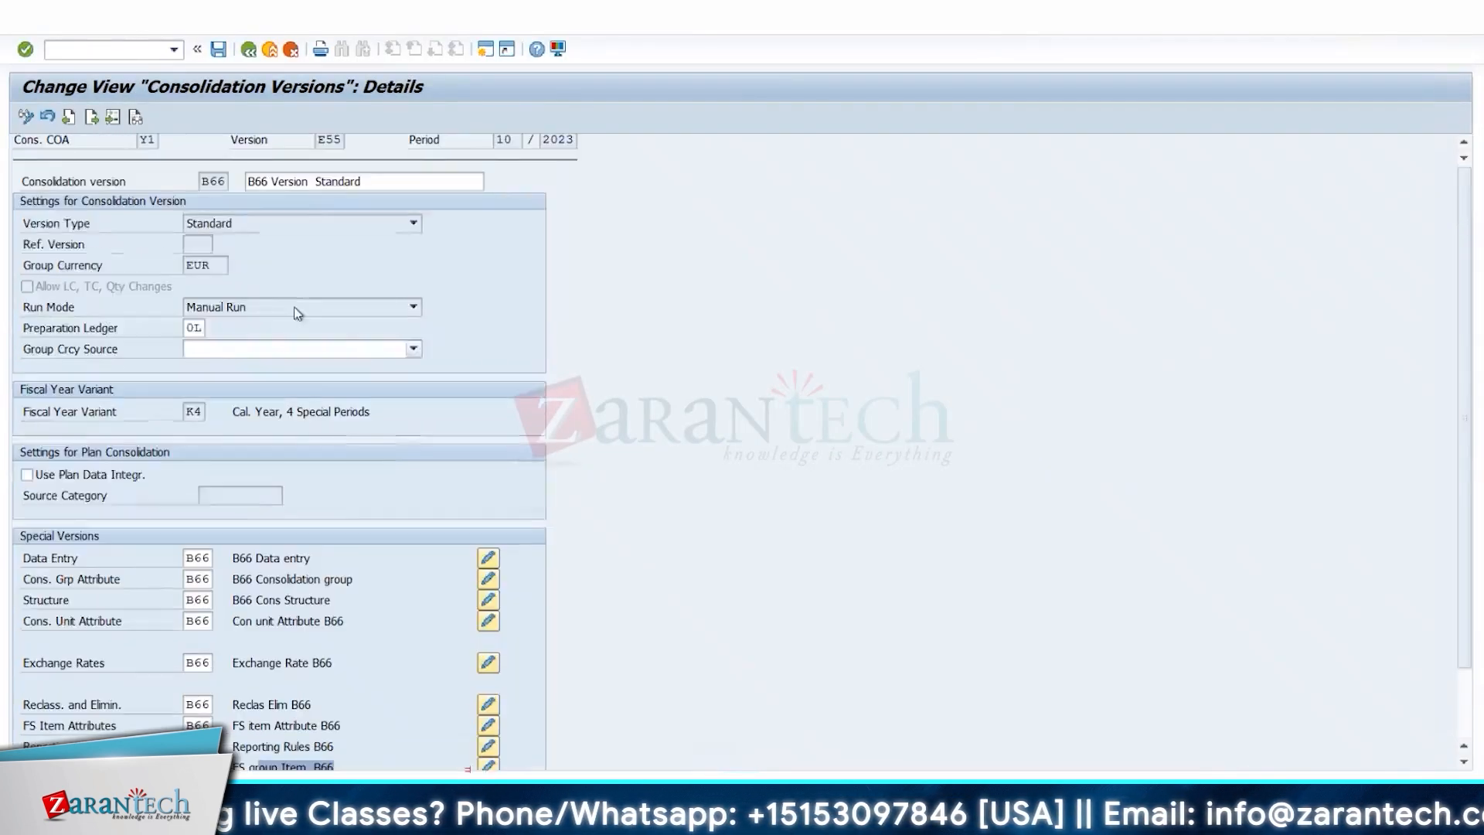
scroll(294, 317, "down", 5)
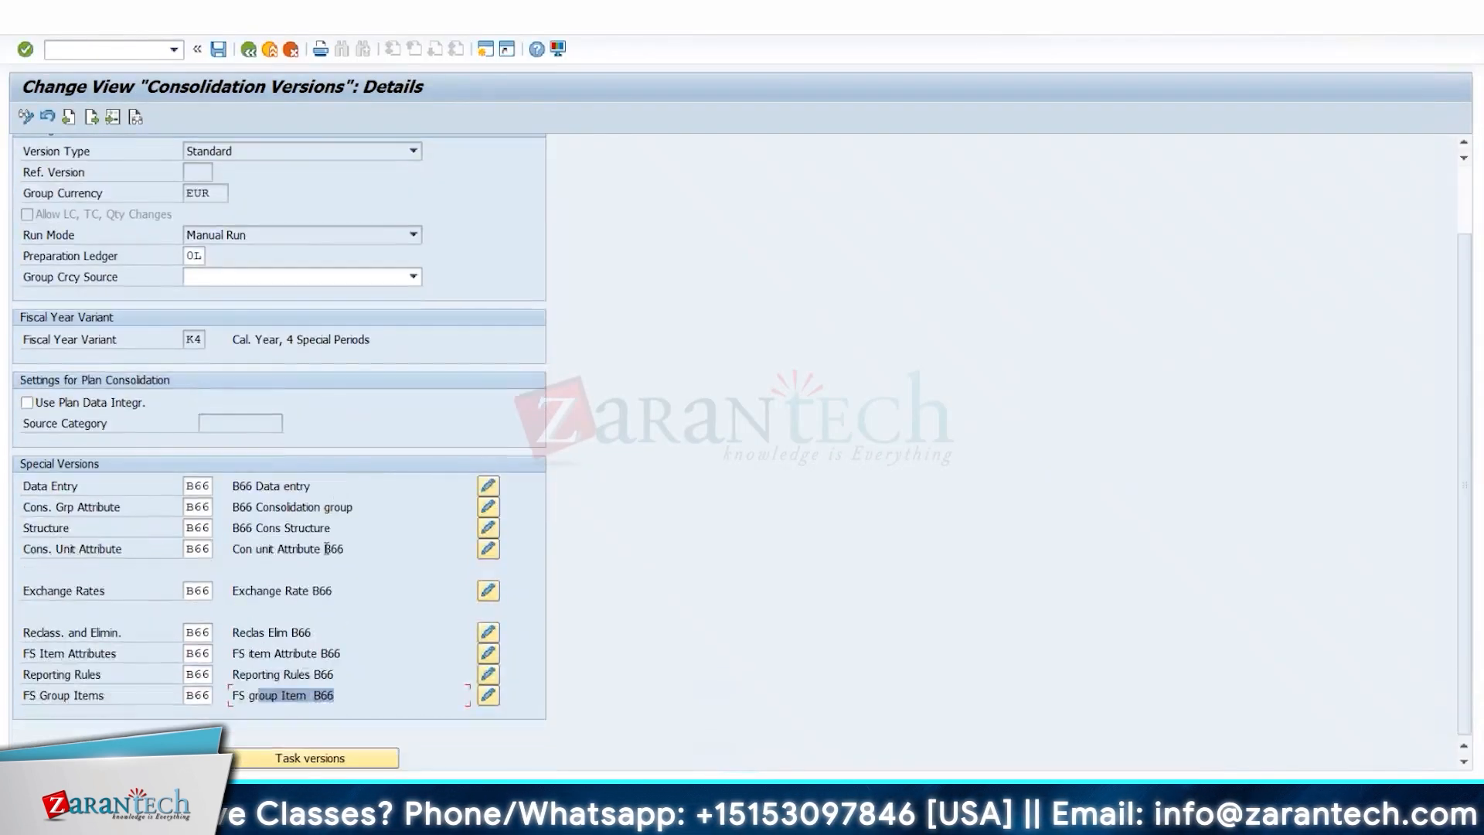
left_click(197, 695)
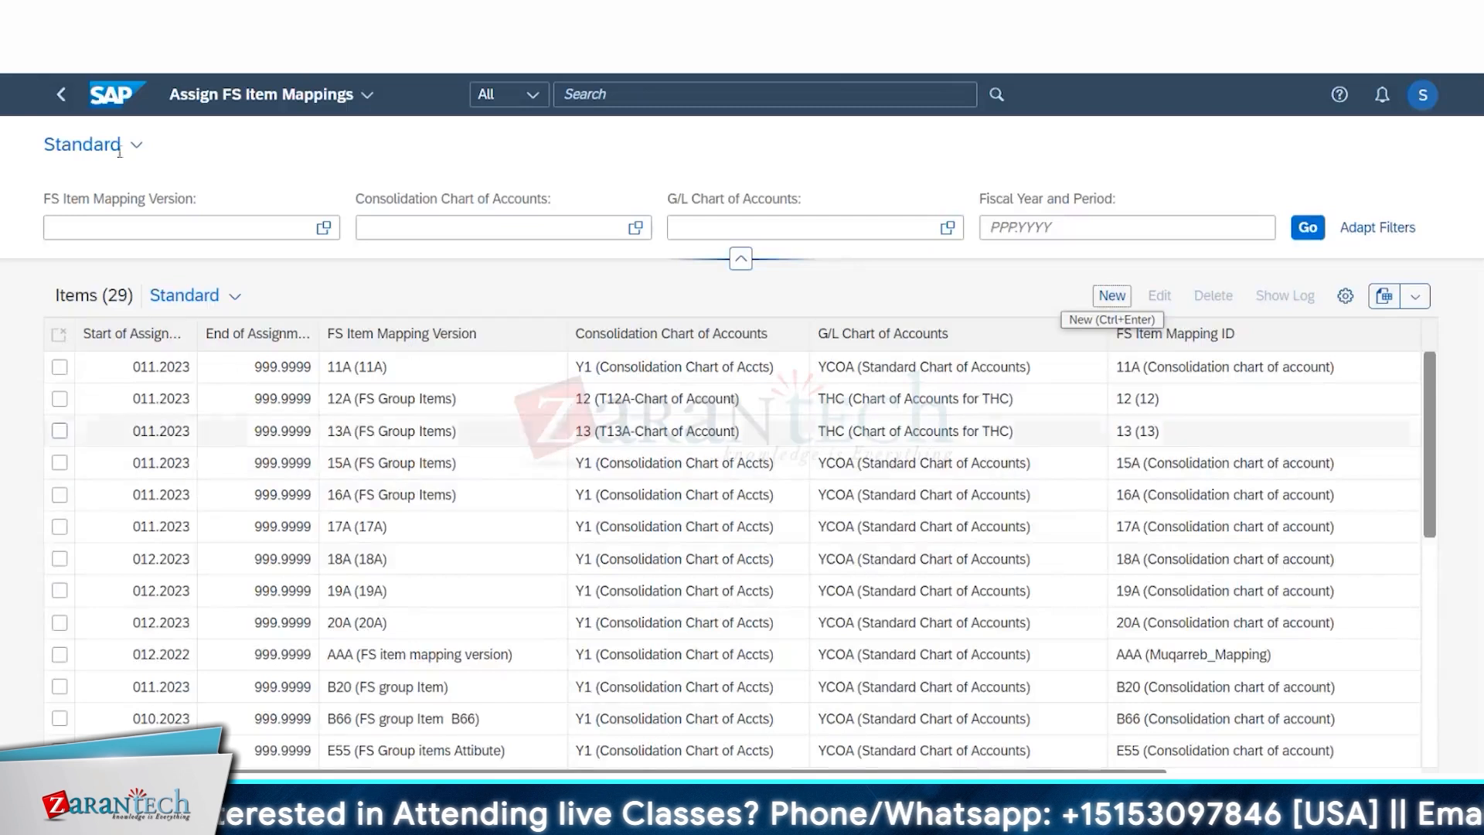
left_click(66, 106)
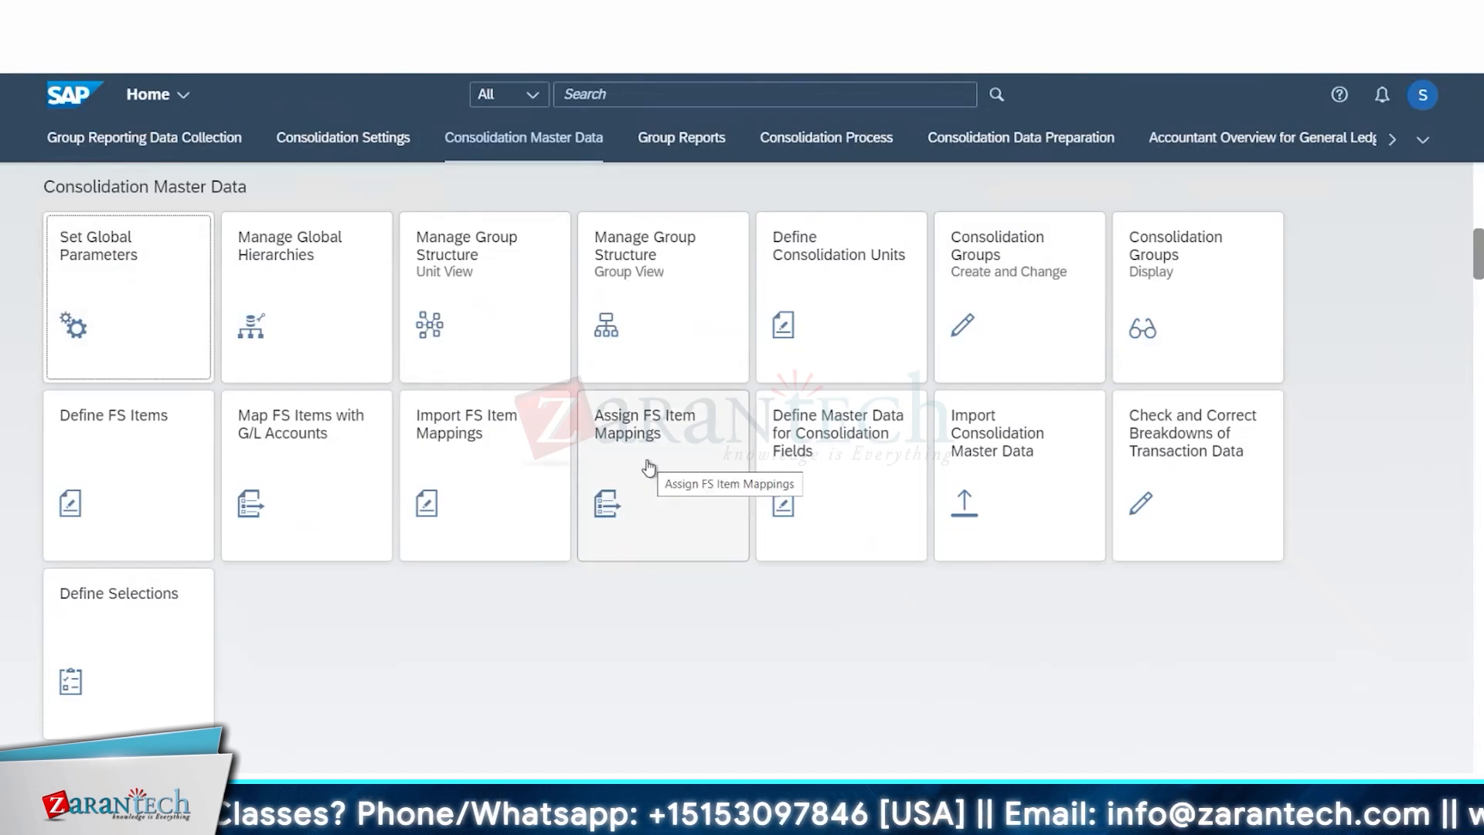
left_click(647, 467)
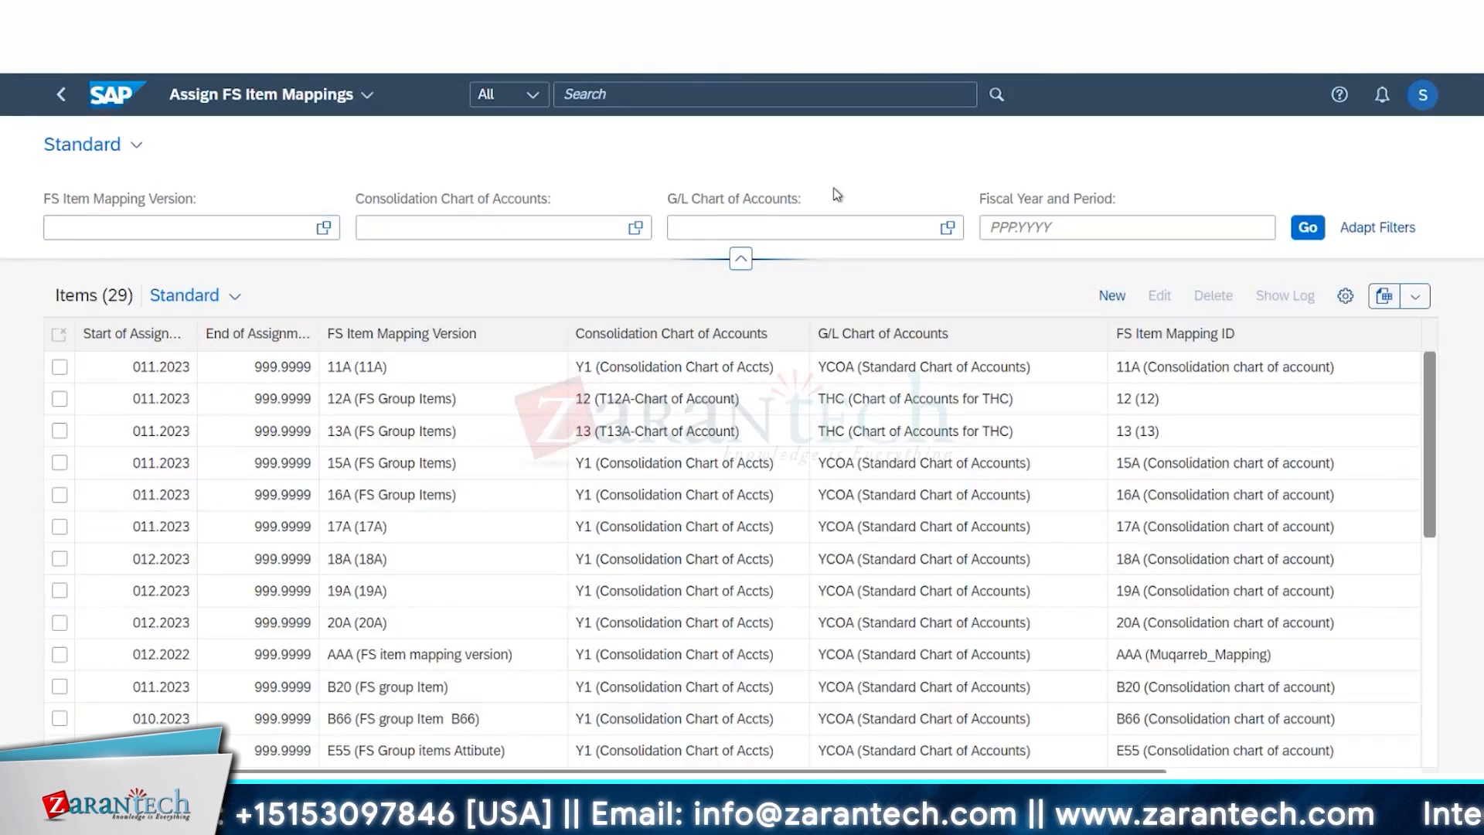
left_click(1121, 298)
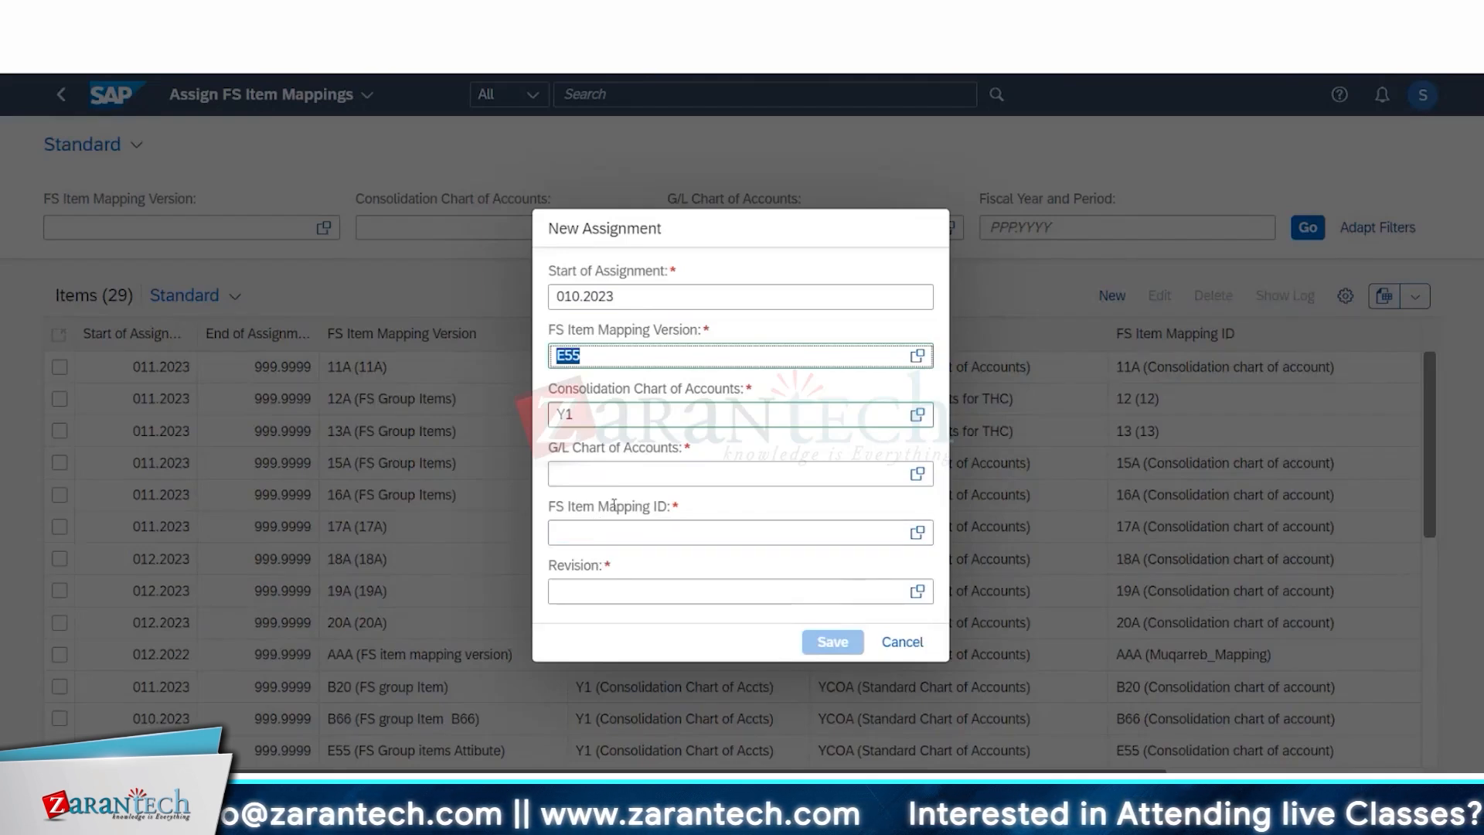
left_click(637, 475)
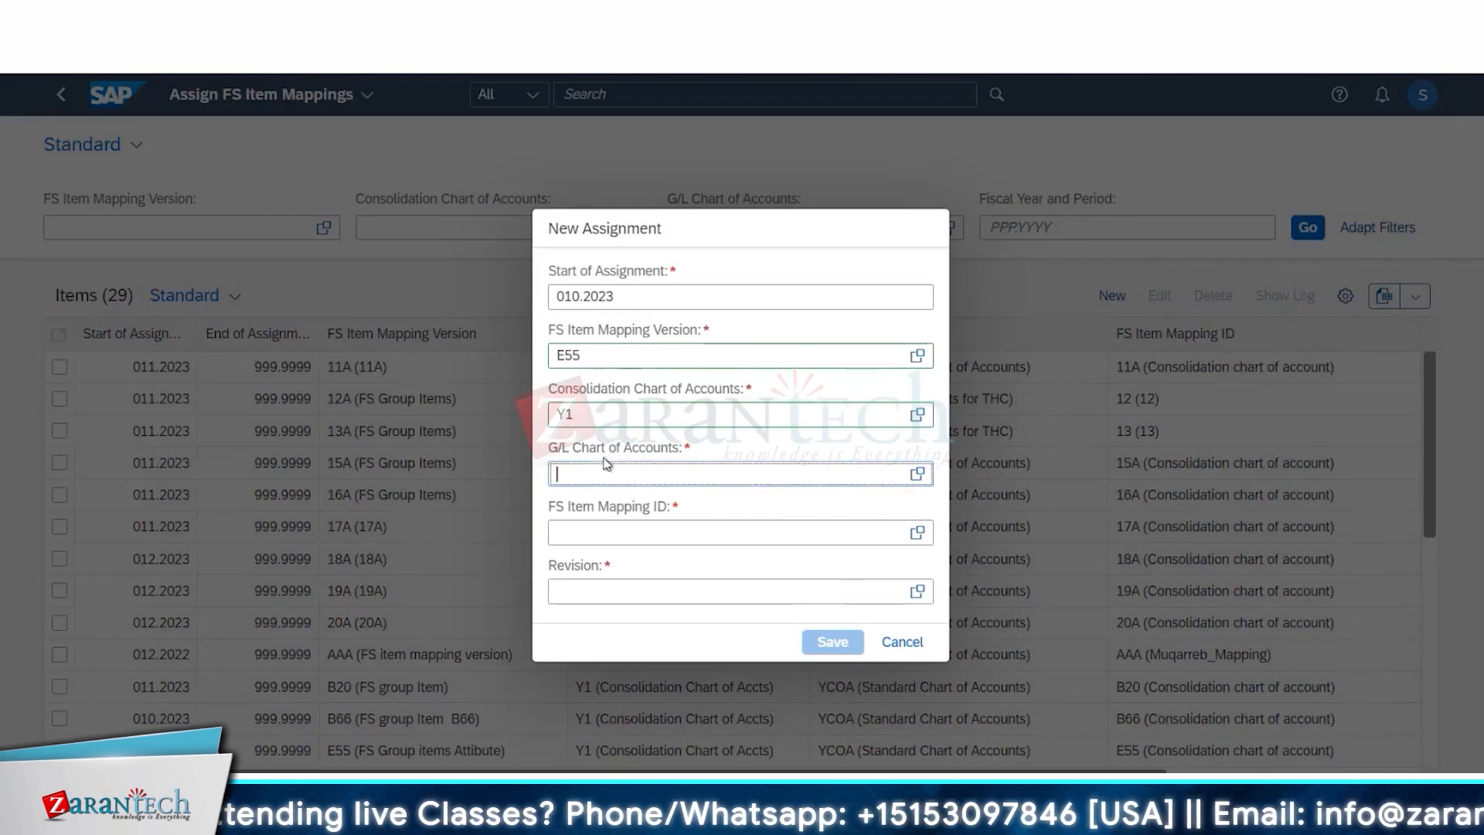
left_click(590, 416)
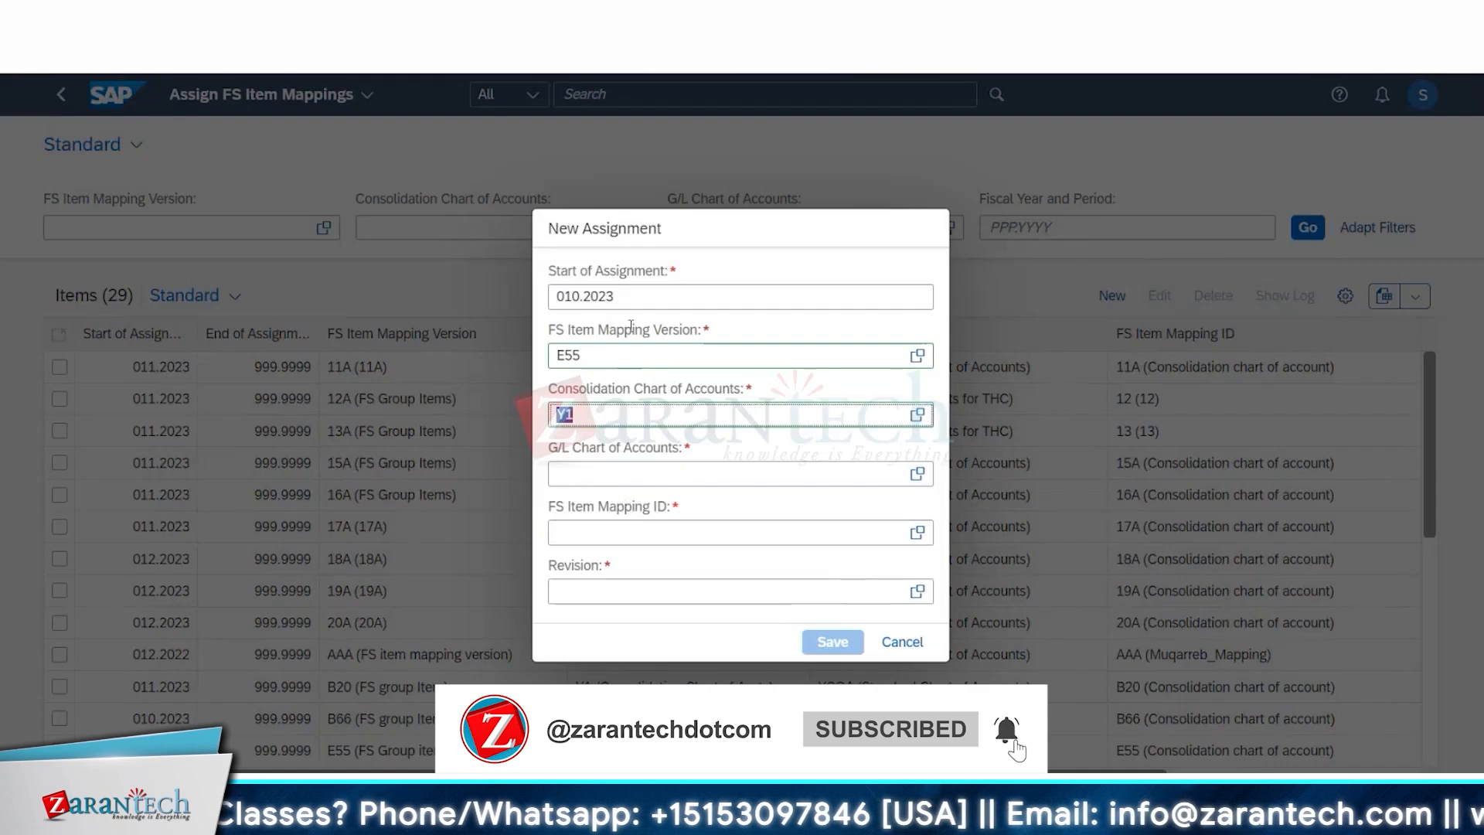
left_click(607, 474)
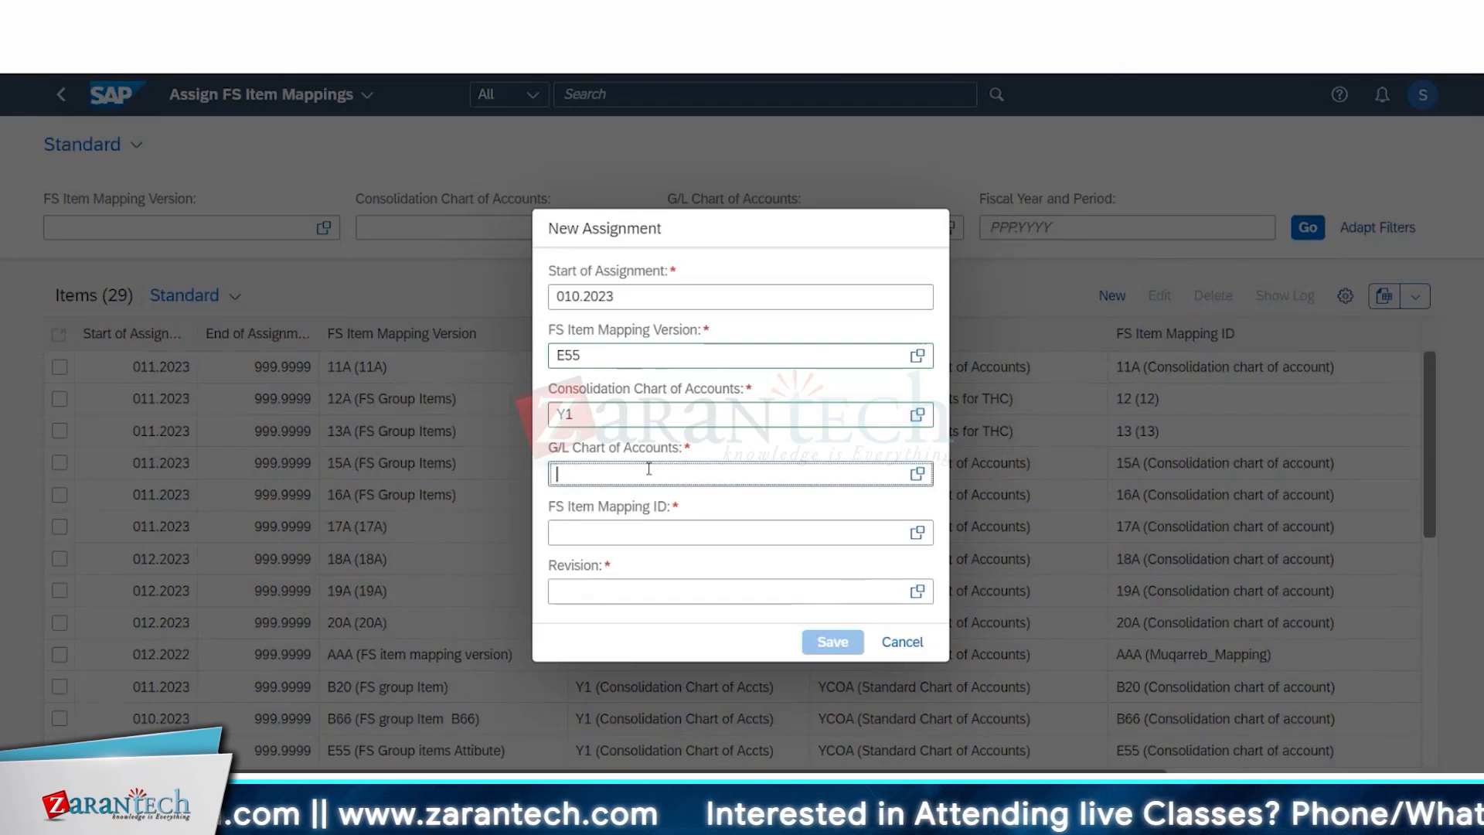
left_click(895, 644)
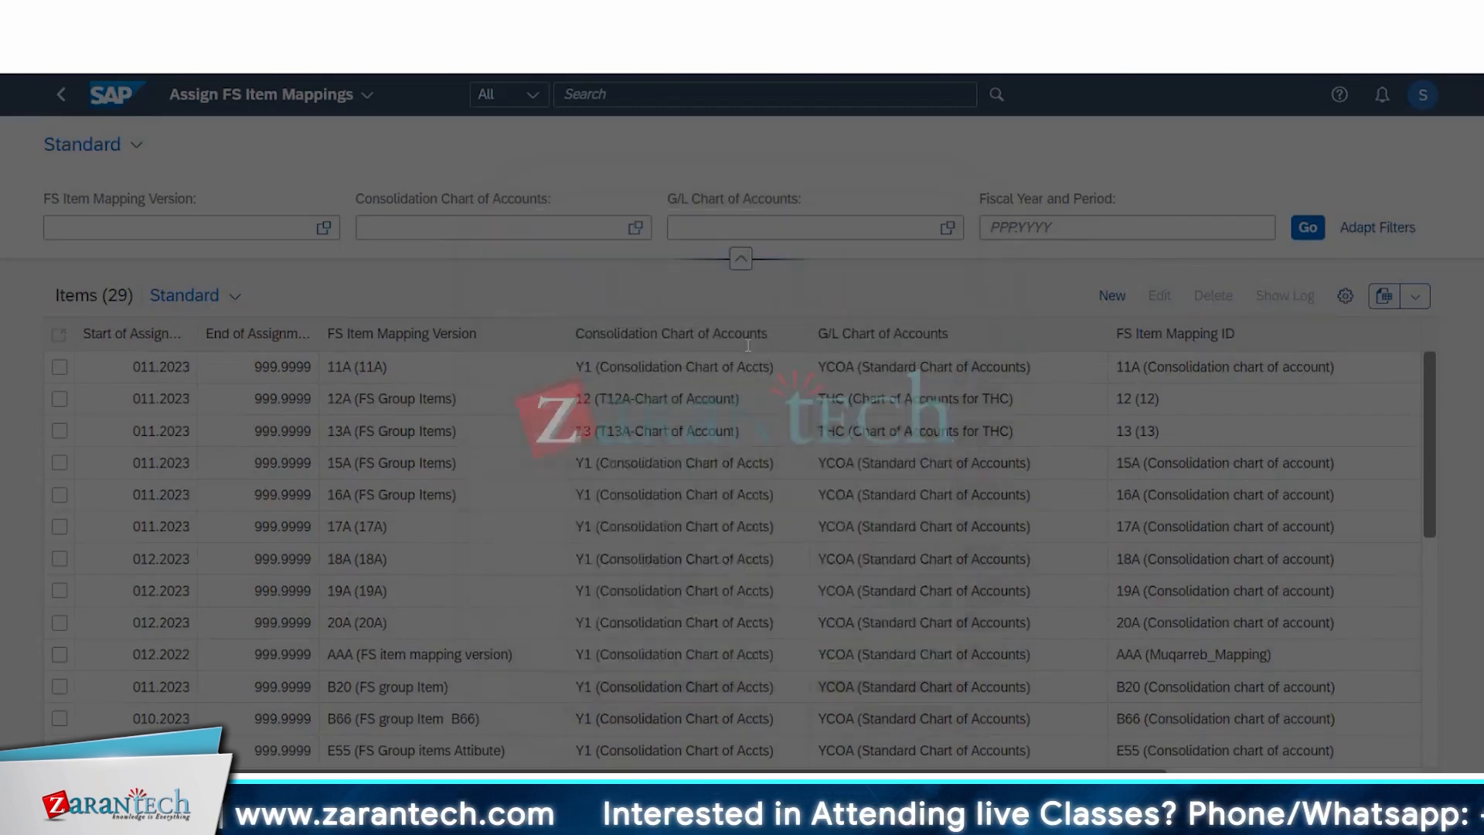
Look through the FS item mapping assignments, and view the mapped and unmapped account columns in Map FS Items with G/L Accounts
scroll(961, 359, "down", 3)
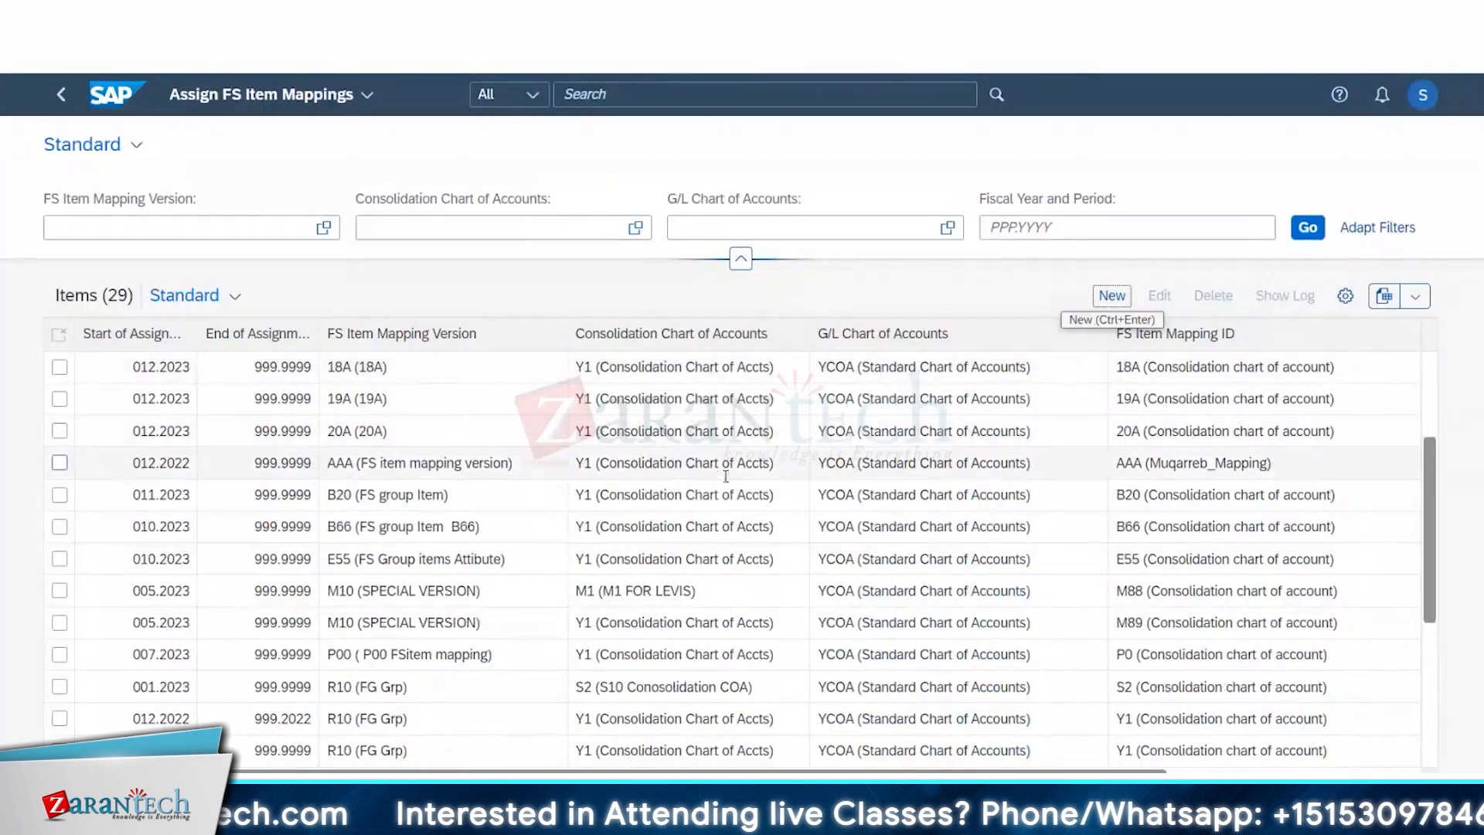
scroll(733, 474, "down", 2)
scroll(731, 467, "down", 3)
left_click(62, 94)
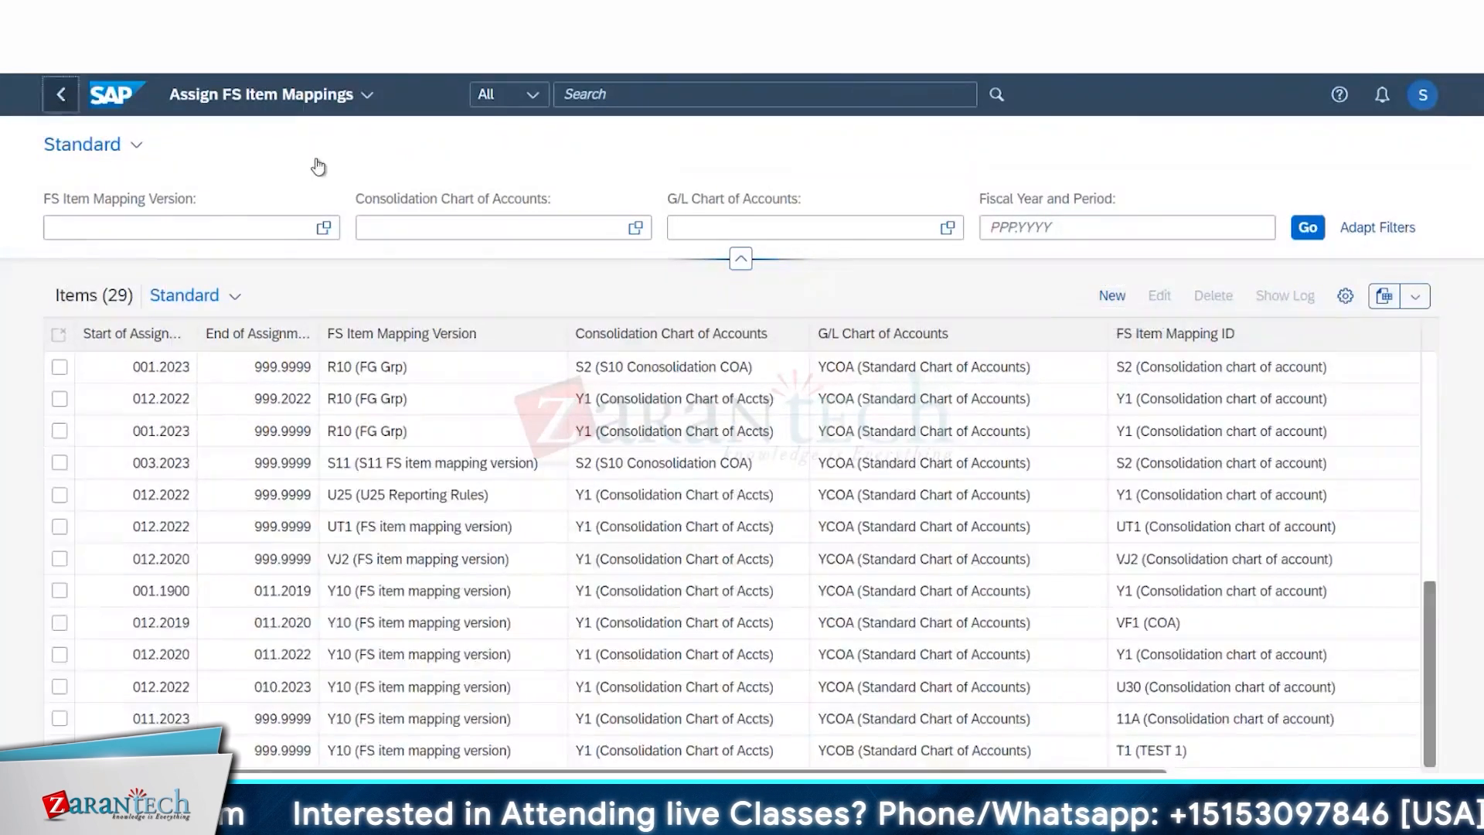
left_click(335, 464)
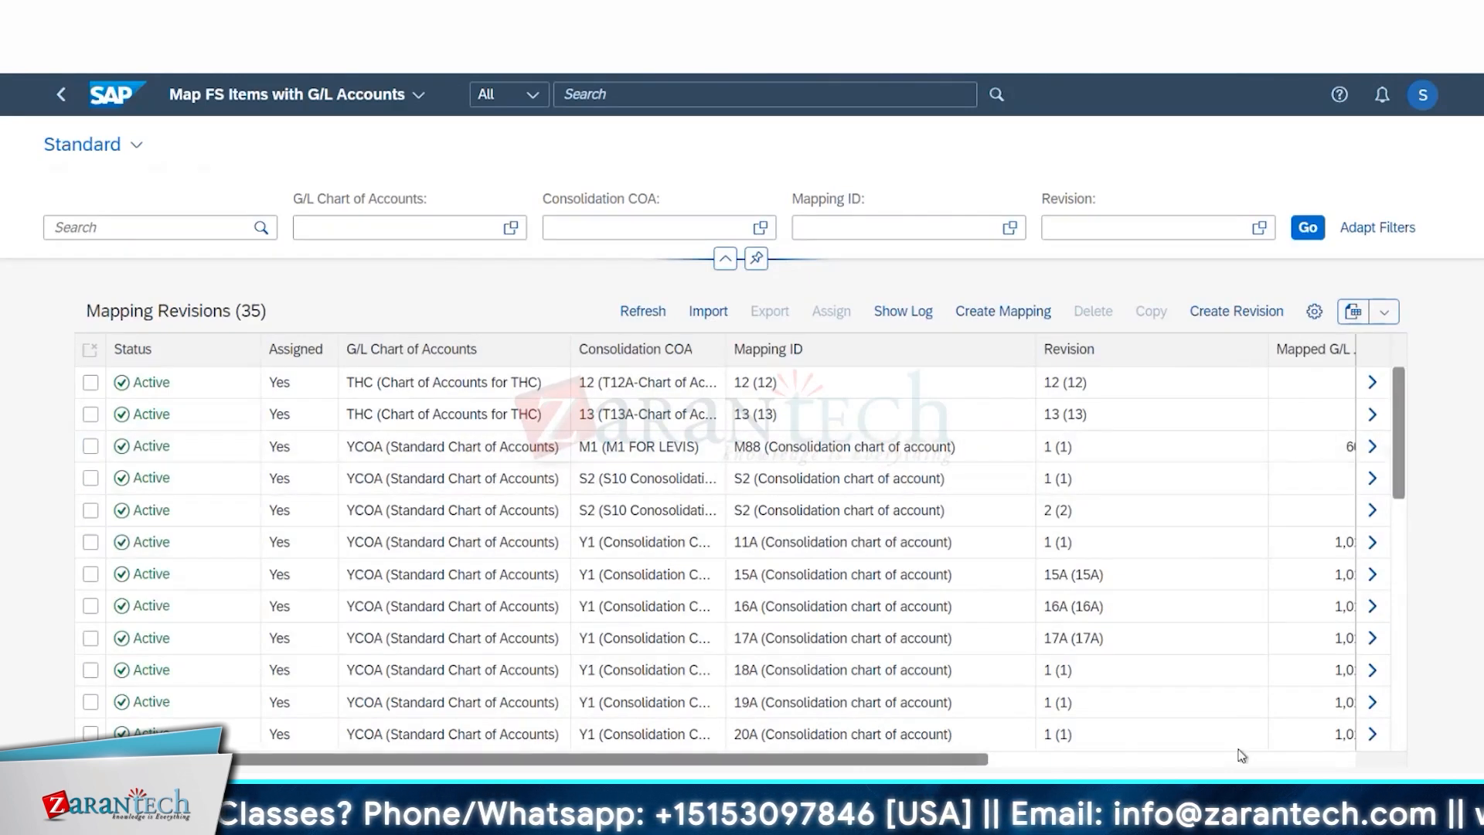
scroll(1241, 755, "right", 5)
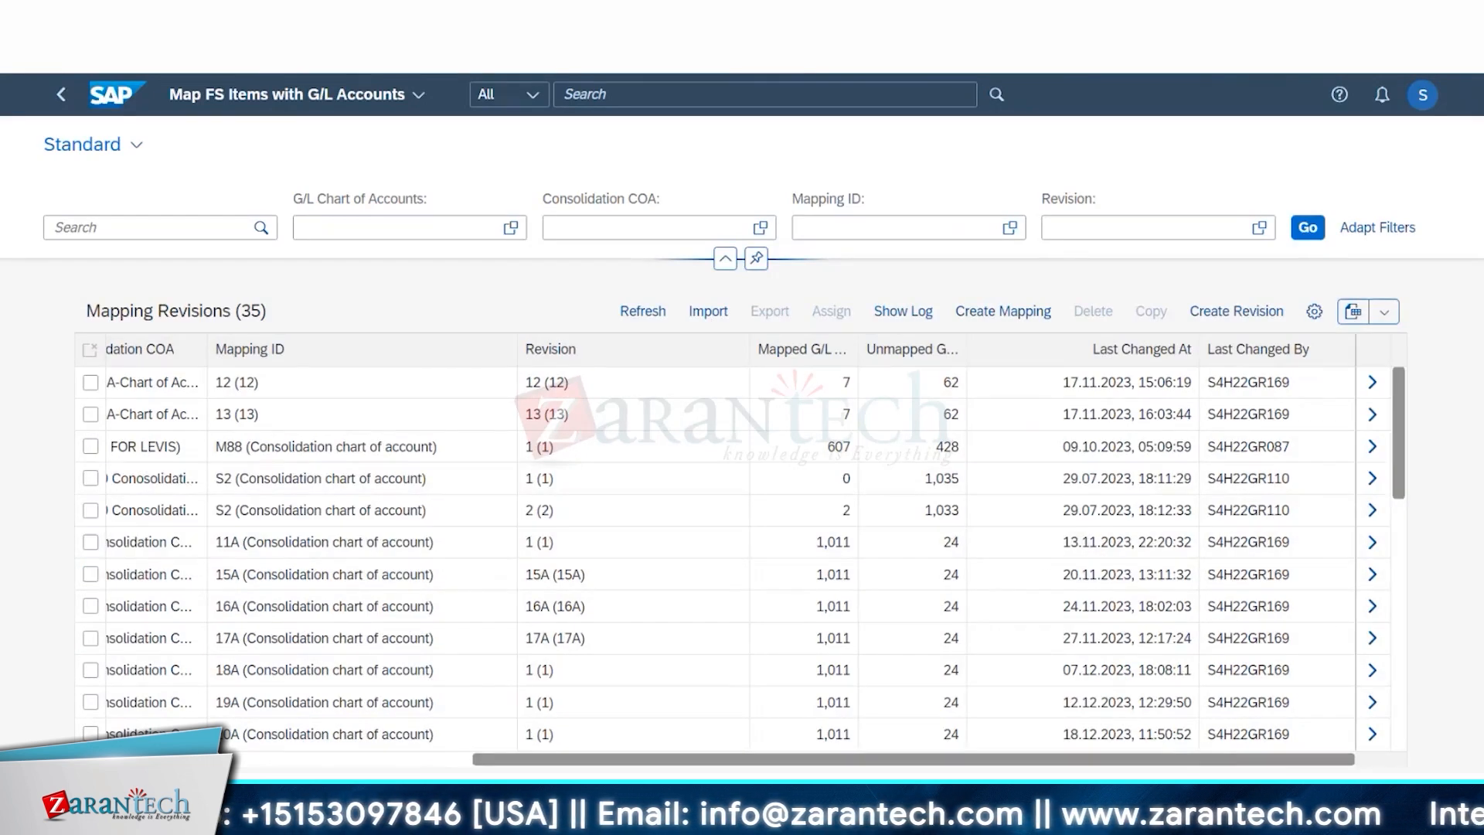
Leave the mapping revisions list and review the superordinate fields of ProfitCenter, CostCenter, WBSElementExternalID and GLAccount in SAP GUI's Configuration of Additional Characteristics
left_click(62, 94)
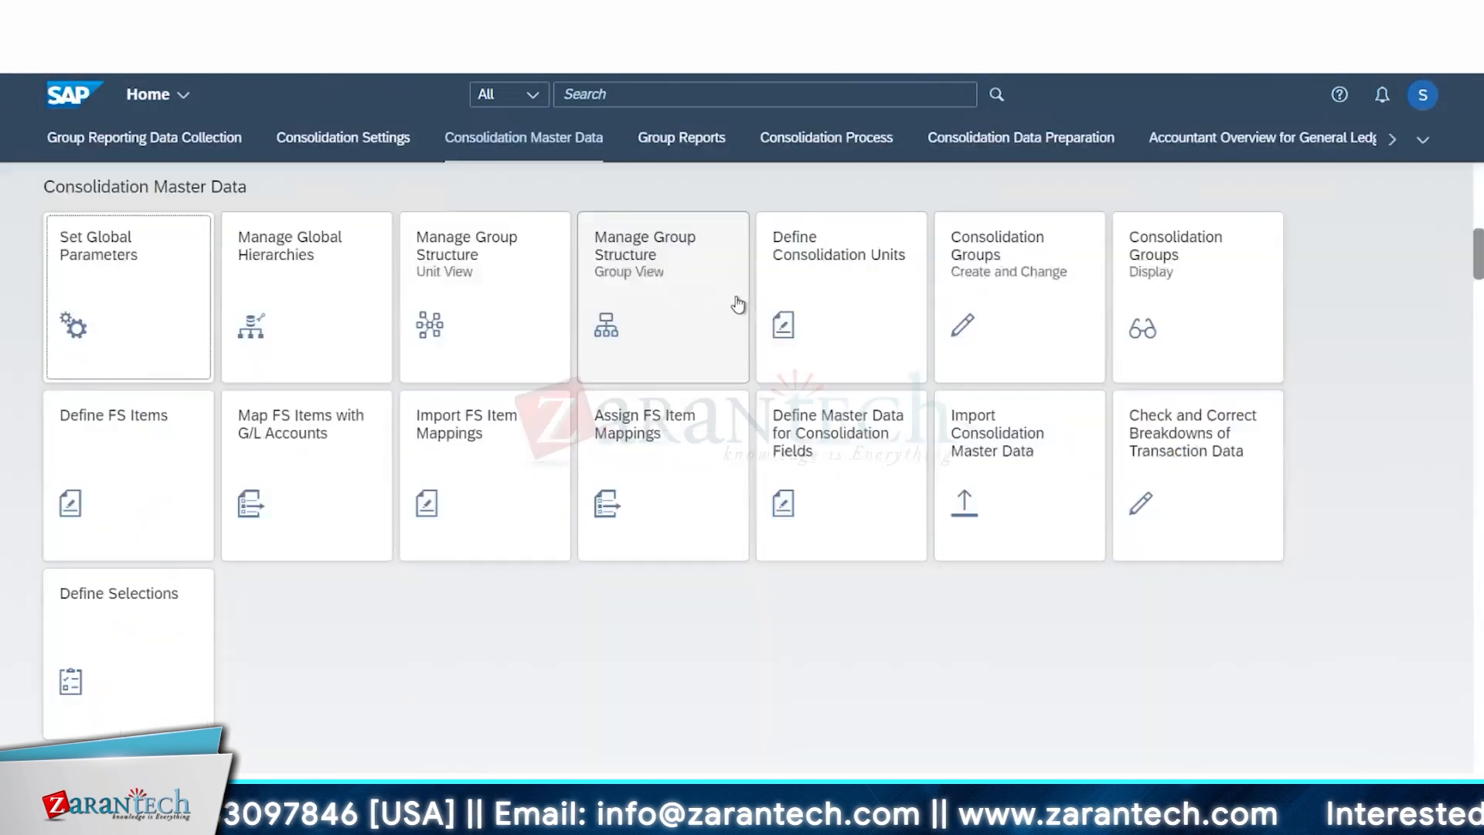
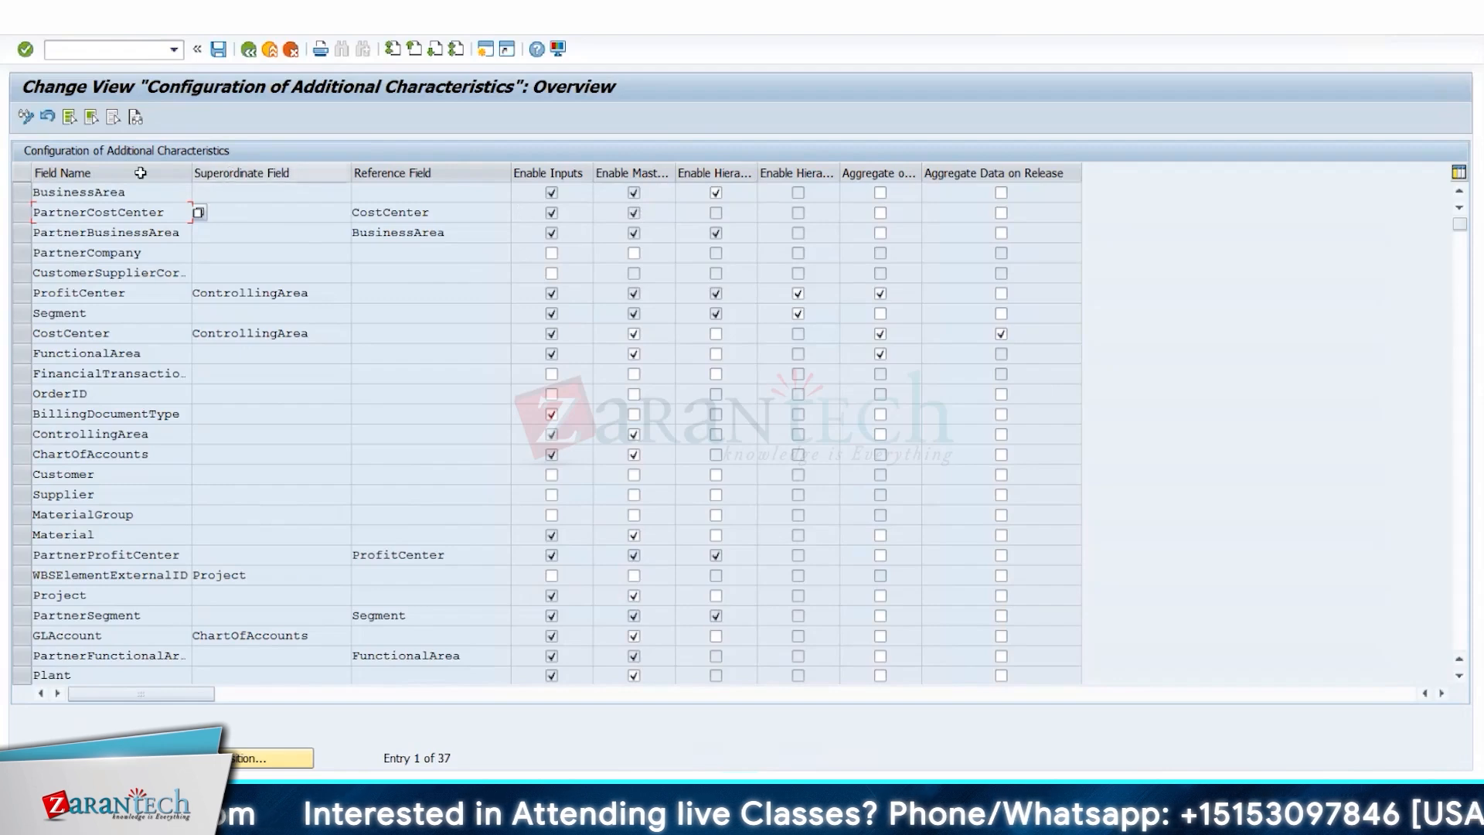
left_click_drag(141, 194, 1, 208)
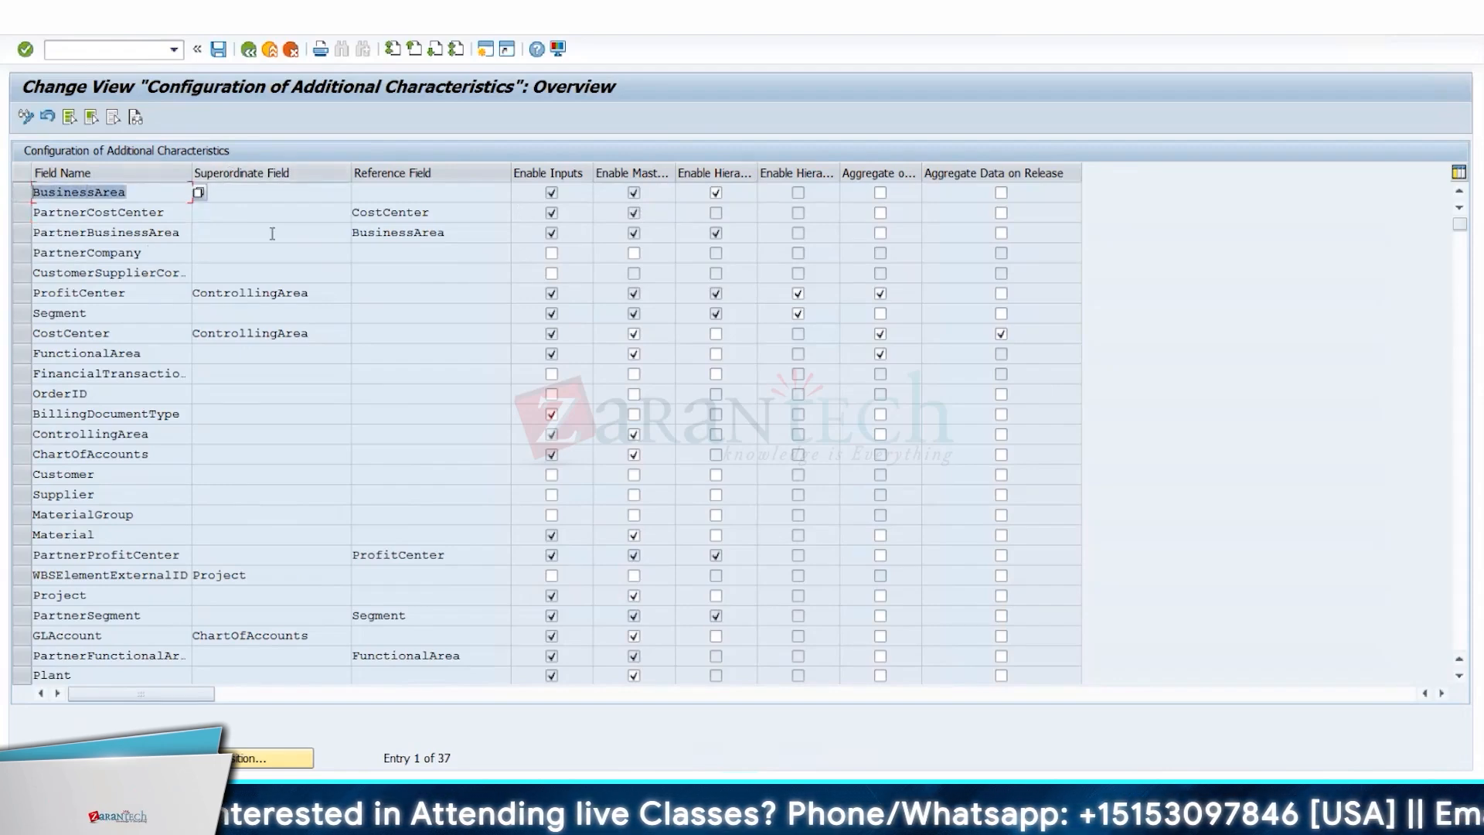
left_click(289, 199)
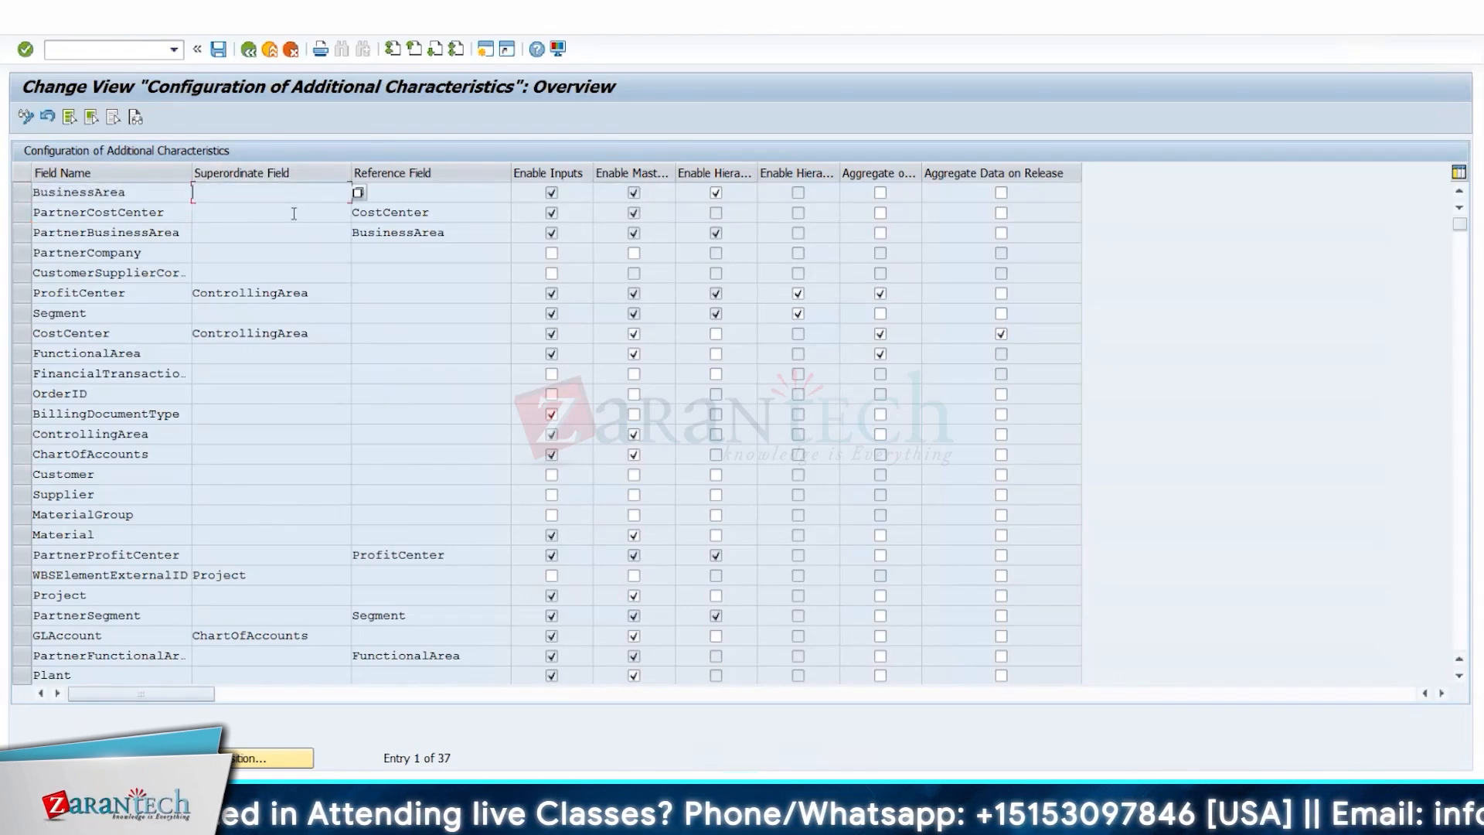
left_click_drag(136, 299, 40, 289)
left_click_drag(320, 300, 178, 288)
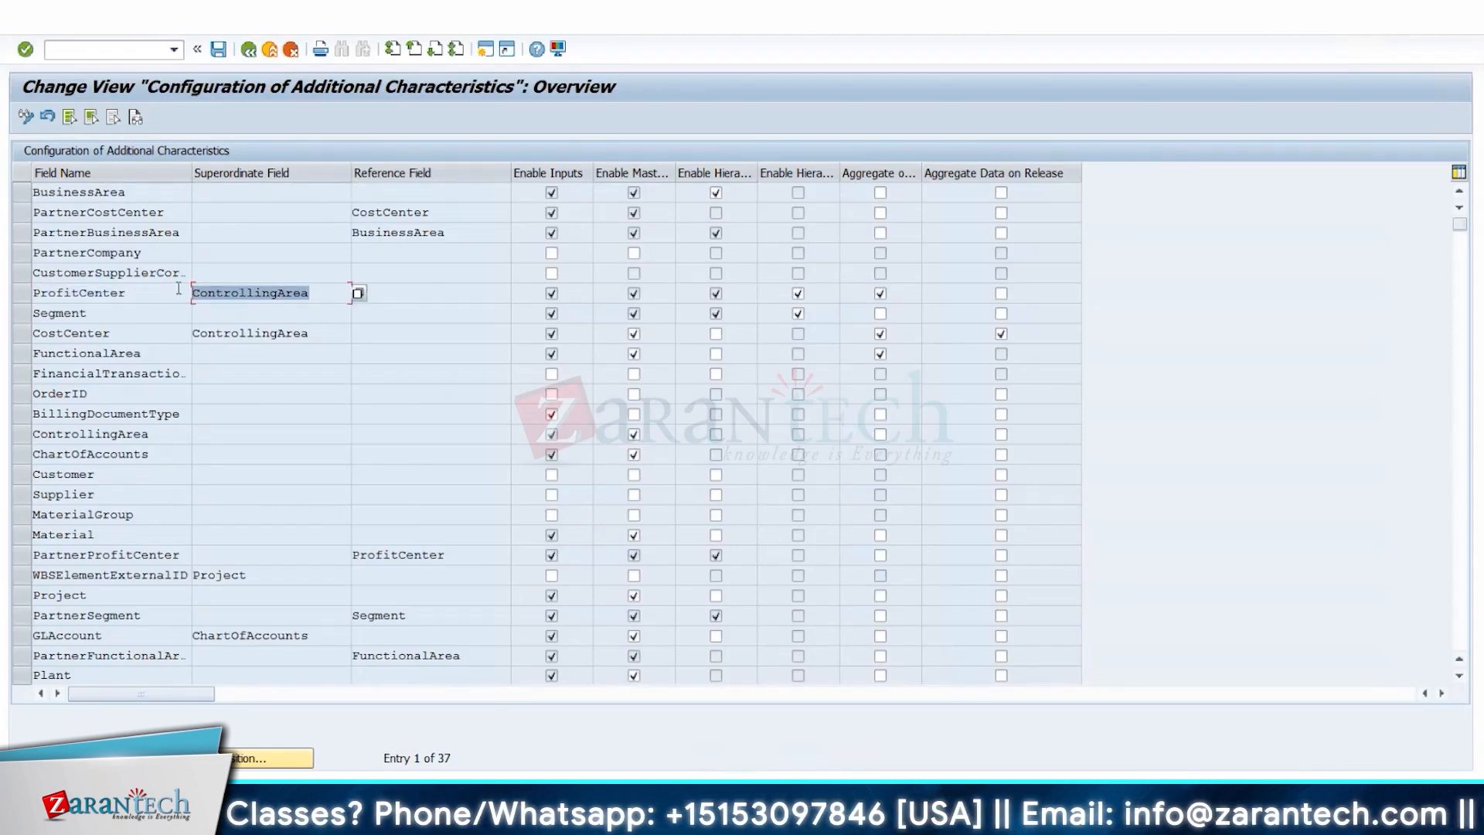
left_click_drag(127, 337, 25, 333)
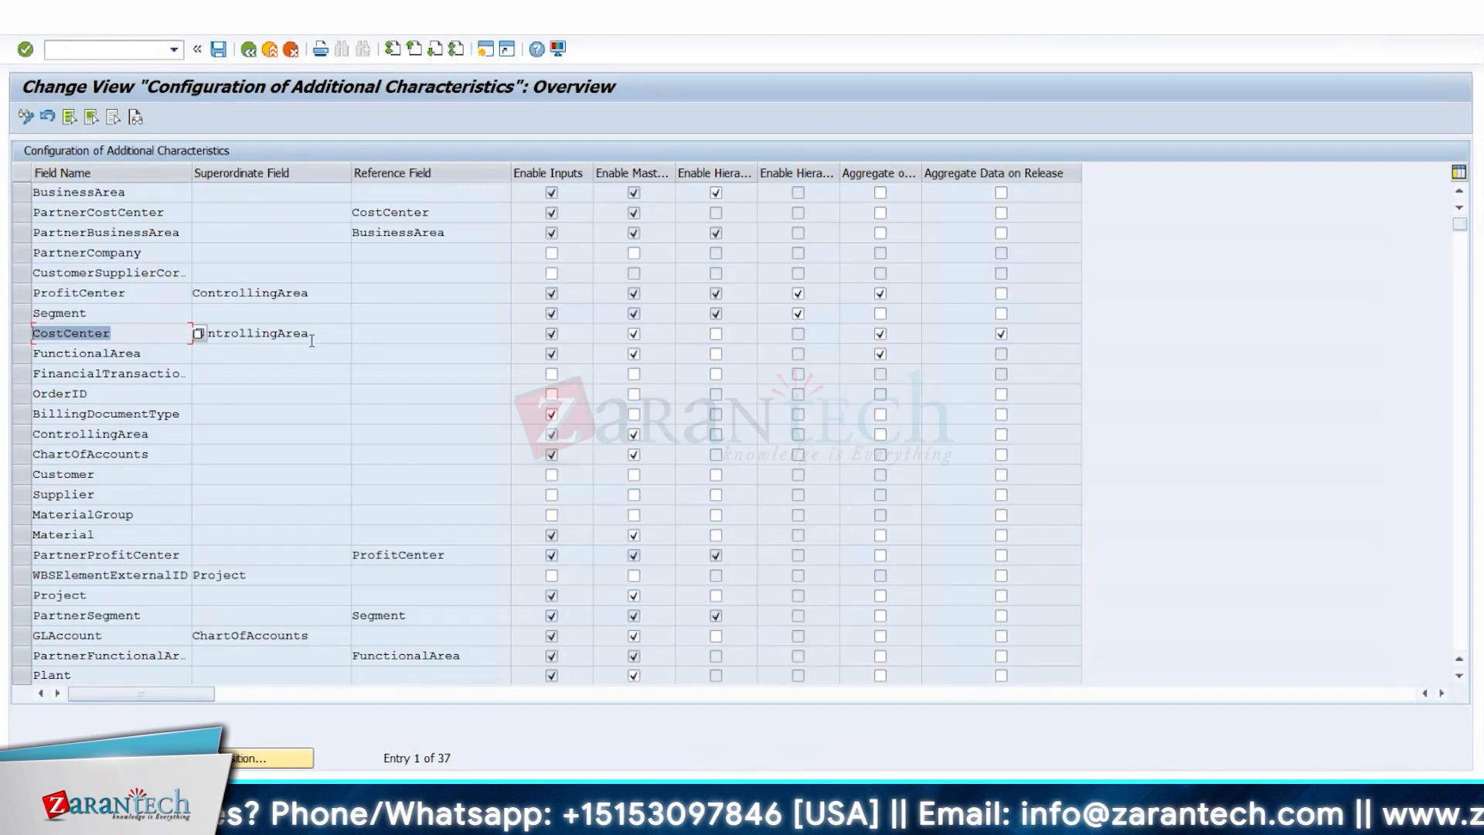
left_click_drag(311, 341, 195, 336)
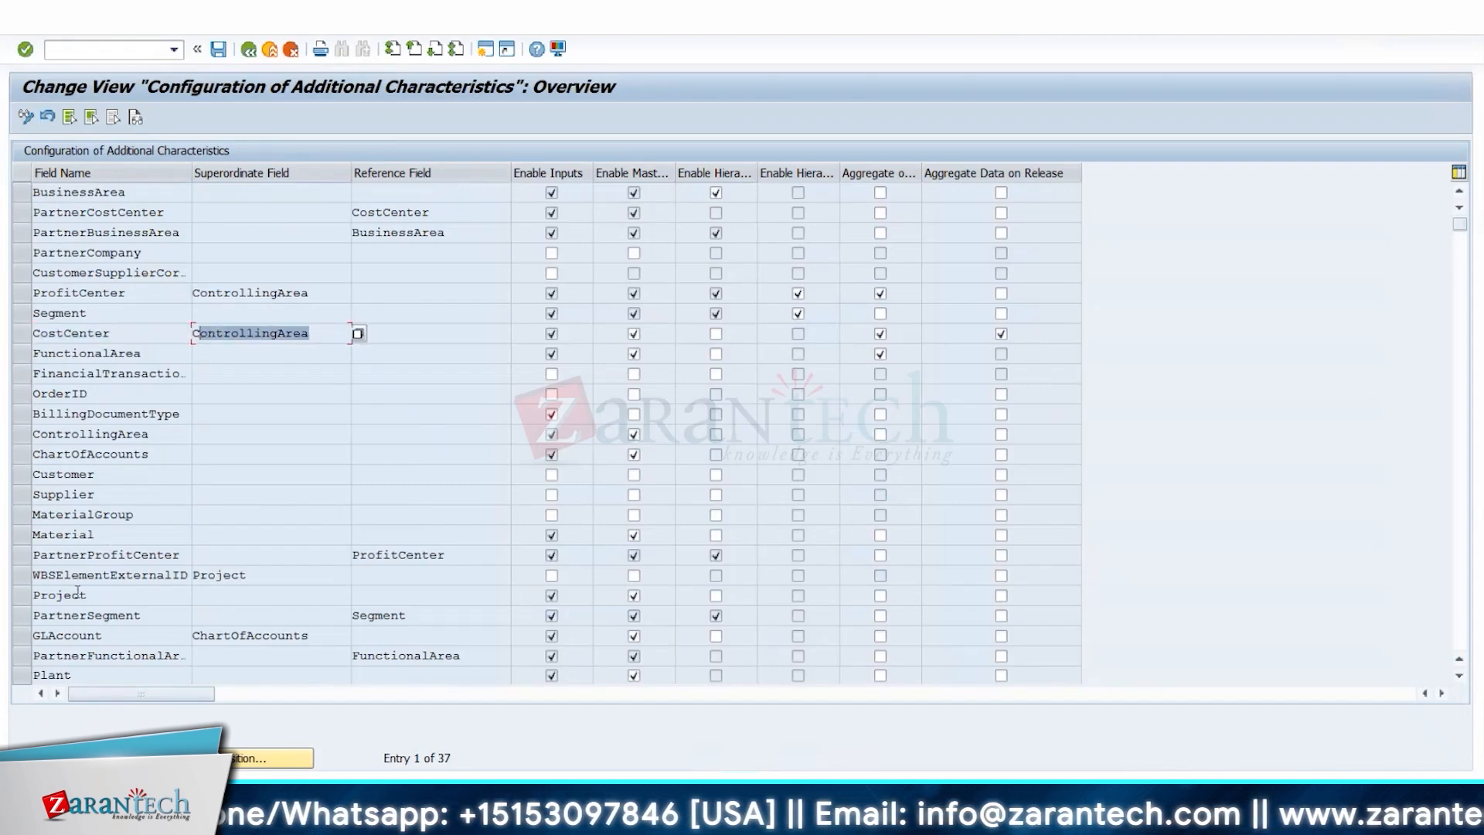
left_click_drag(79, 579, 119, 575)
left_click_drag(272, 578, 208, 566)
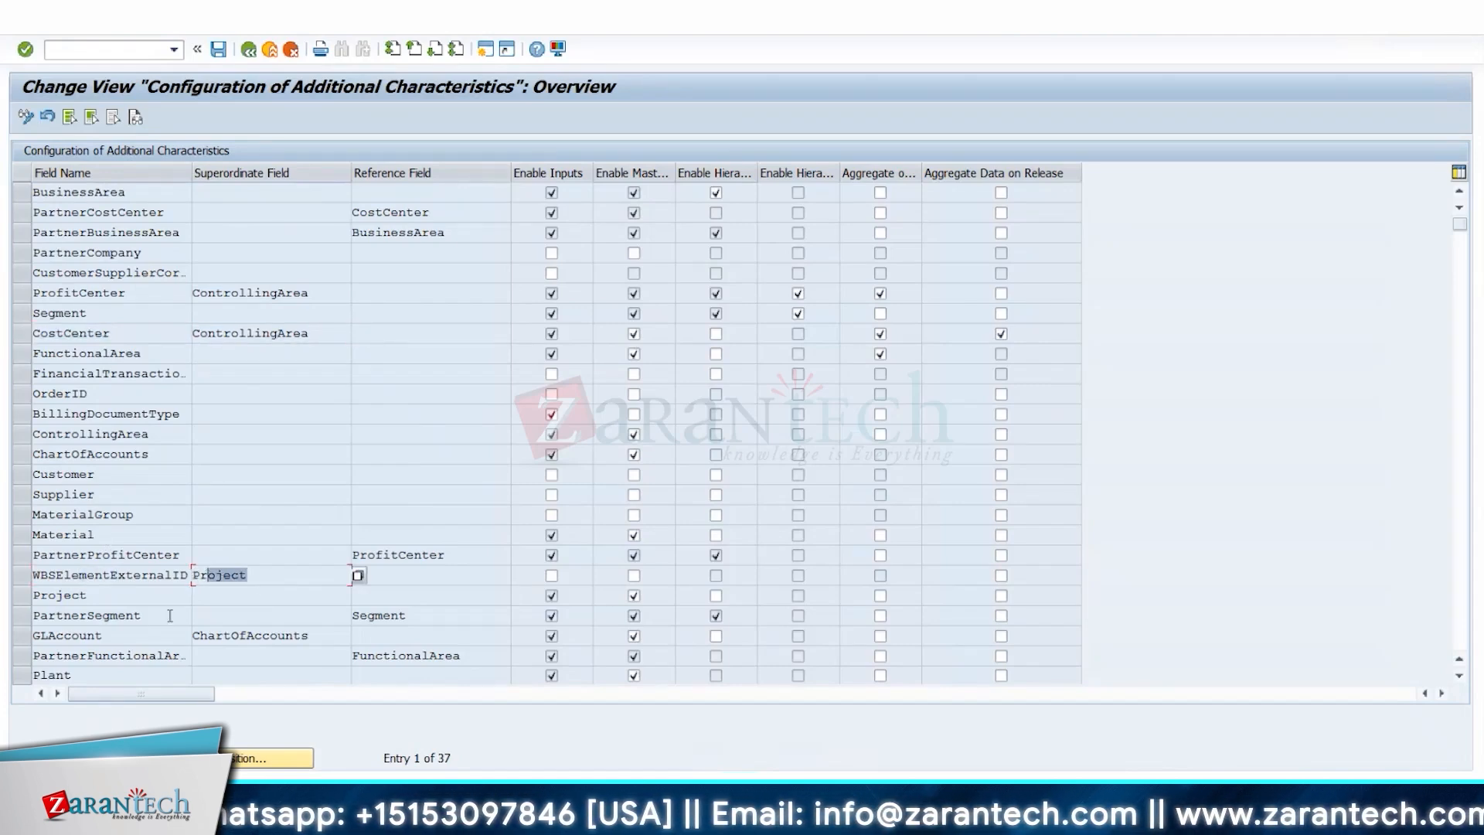
left_click_drag(141, 651, 62, 642)
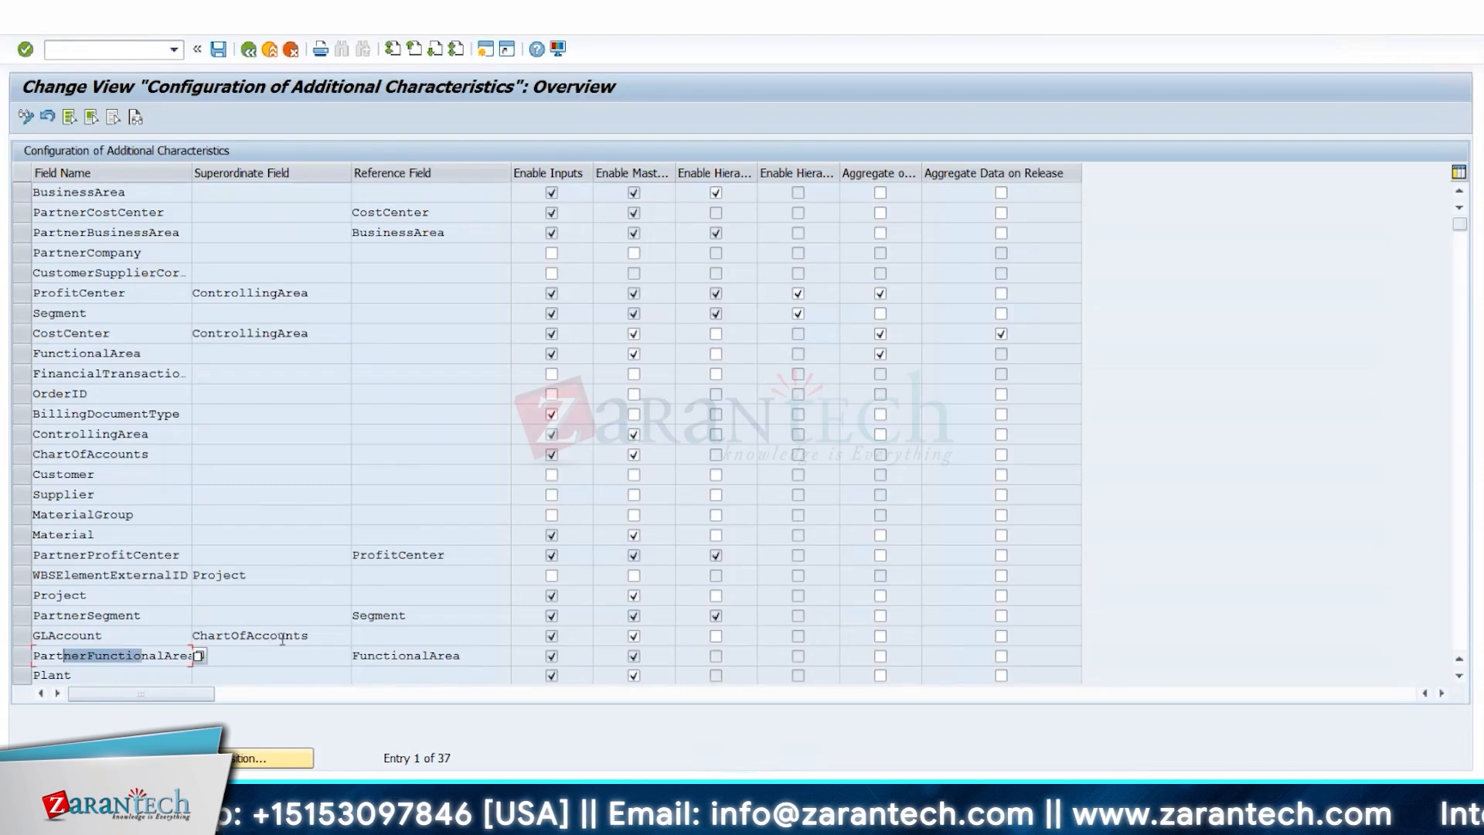
left_click_drag(280, 637, 208, 632)
Review the reference fields of the PartnerCostCenter, PartnerBusinessArea and PartnerProfitCenter characteristics, comparing them with BusinessArea
left_click(140, 190)
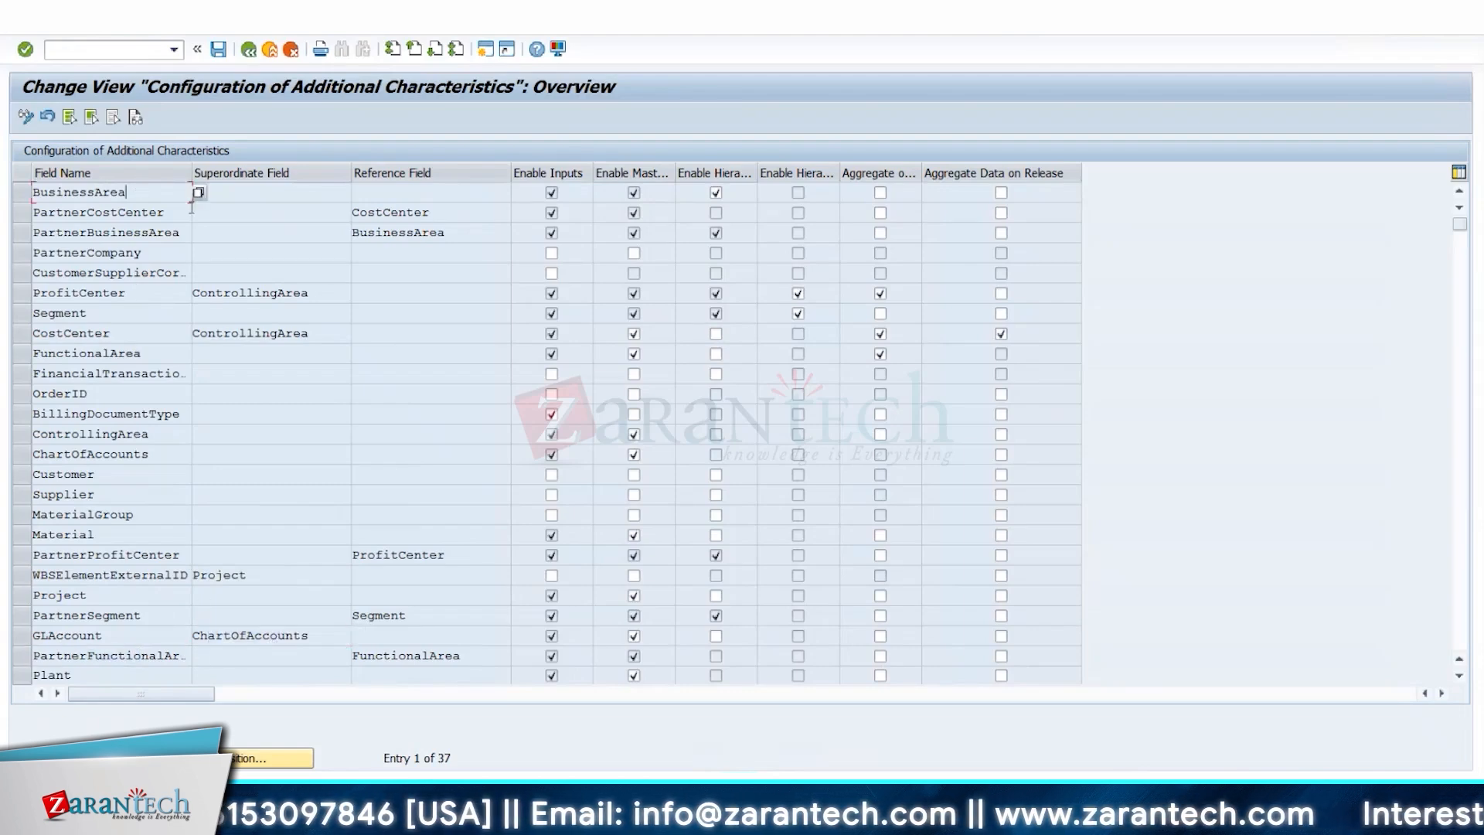
left_click(255, 195)
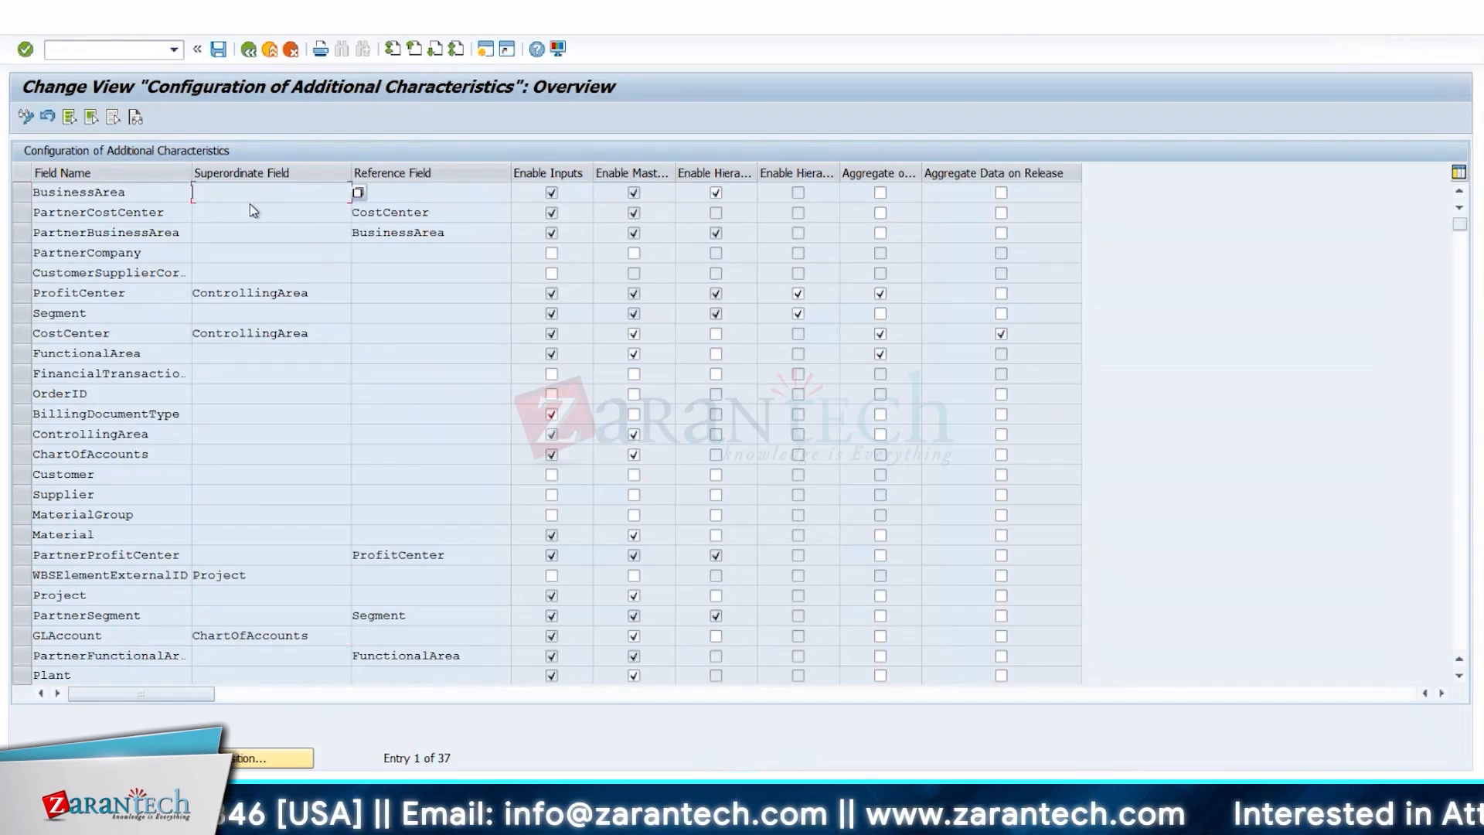
left_click(392, 234)
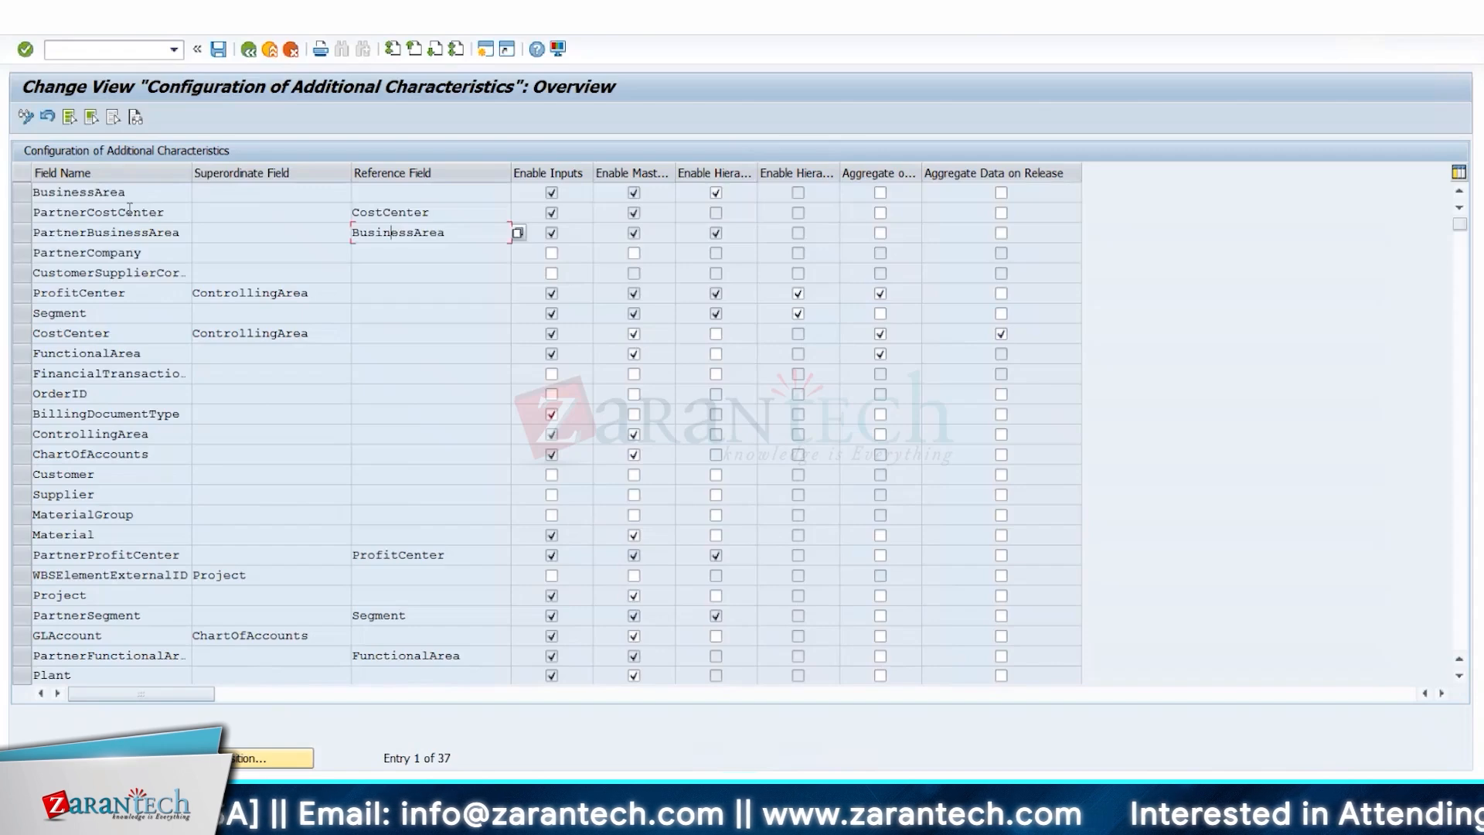
left_click_drag(97, 212, 221, 218)
left_click(417, 214)
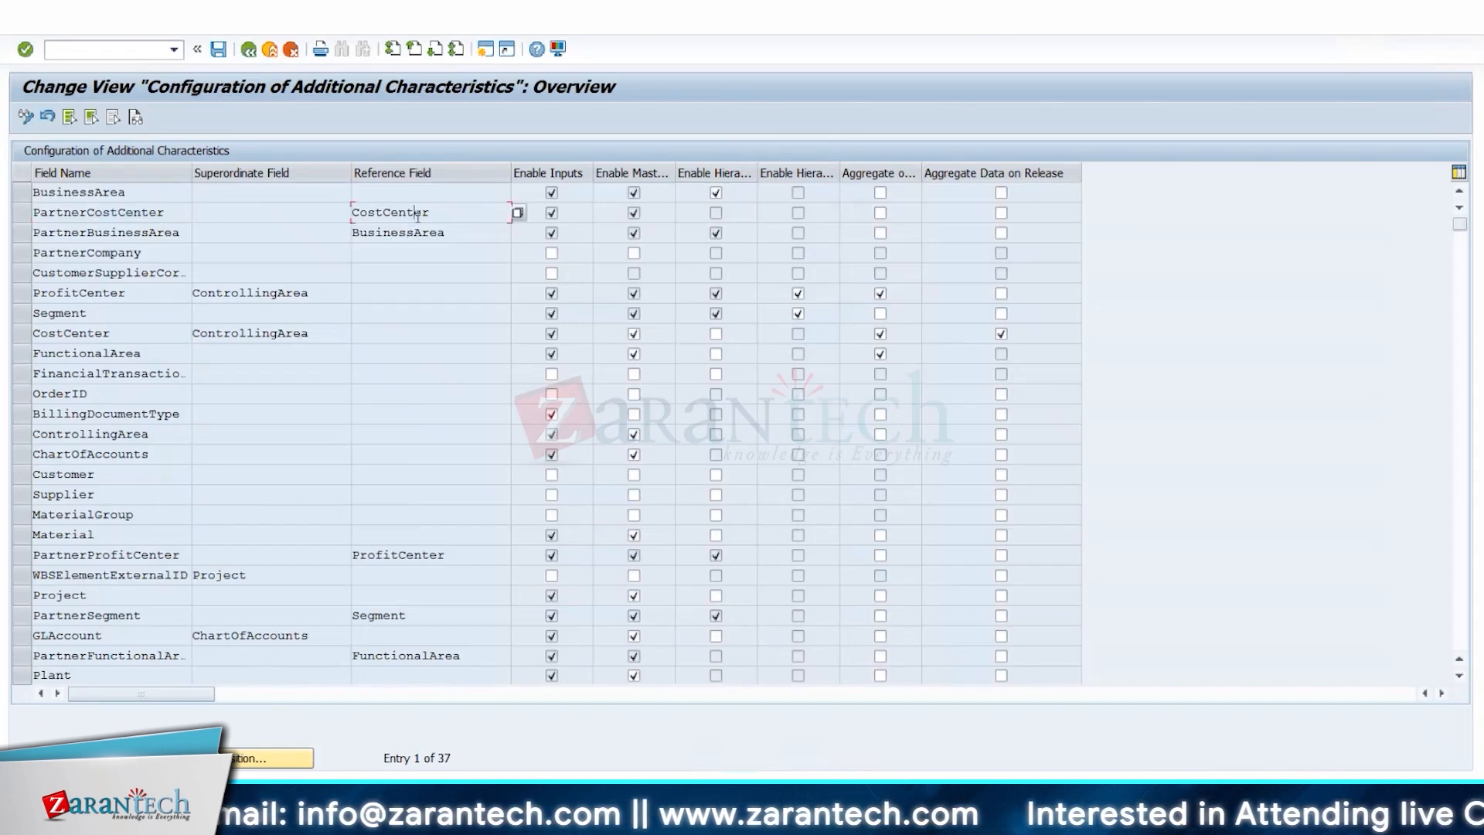
left_click(162, 231)
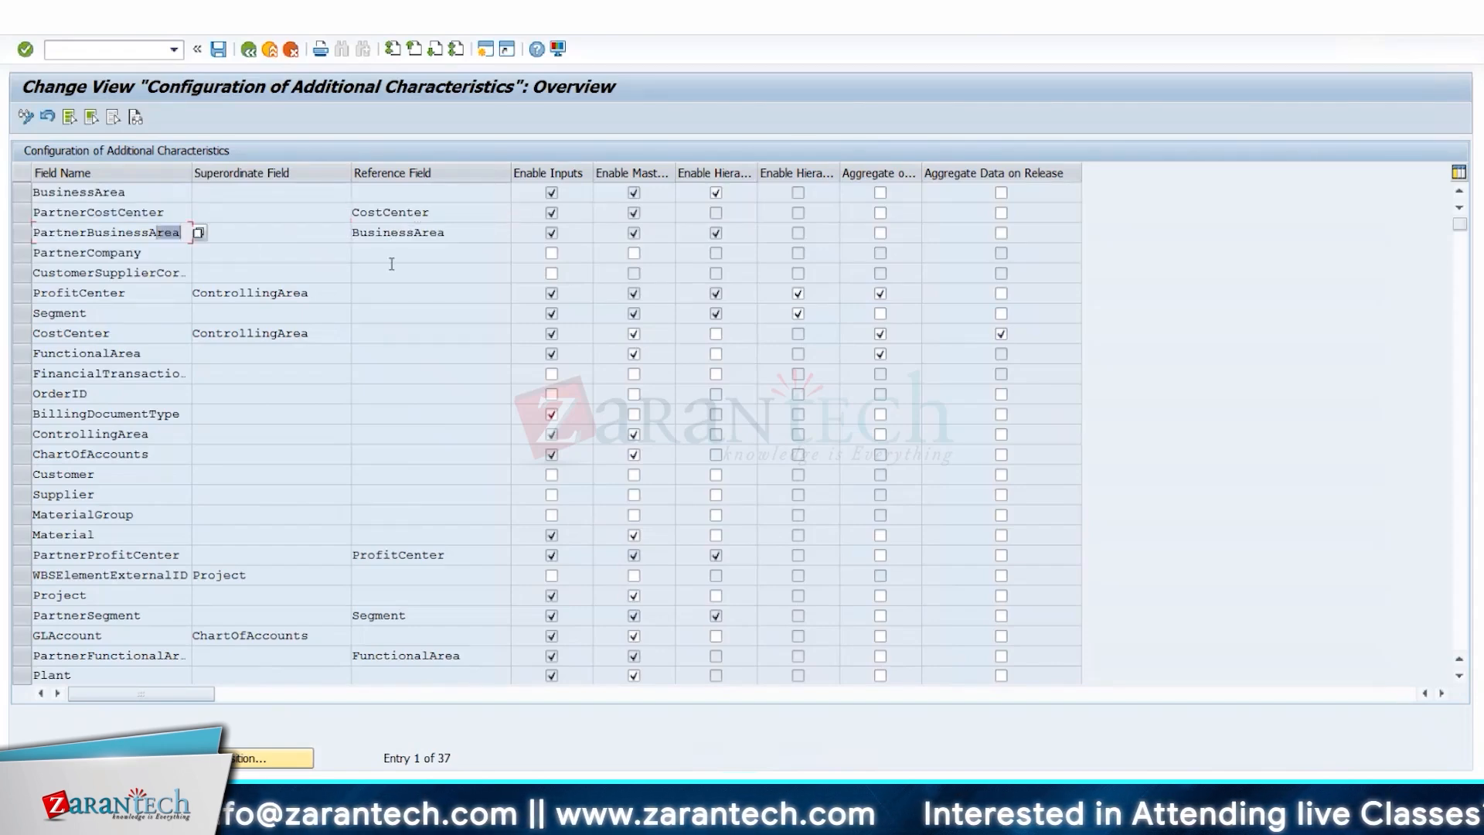
left_click(424, 256)
left_click_drag(128, 556, 158, 557)
left_click_drag(392, 556, 418, 555)
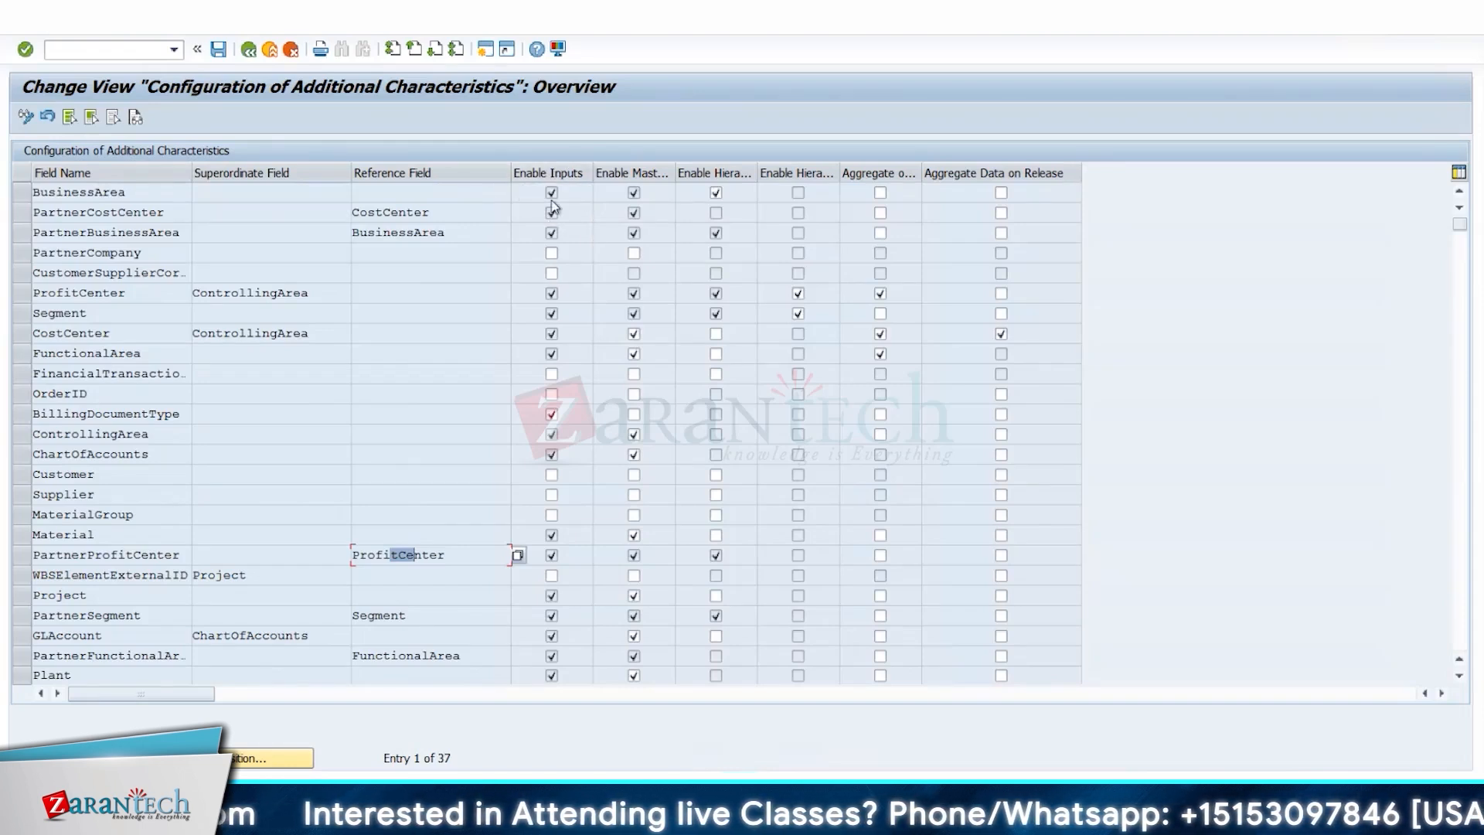
Examine the Enable Inputs settings of the additional characteristics and look through the list of available fields
left_click(552, 203)
left_click(552, 233)
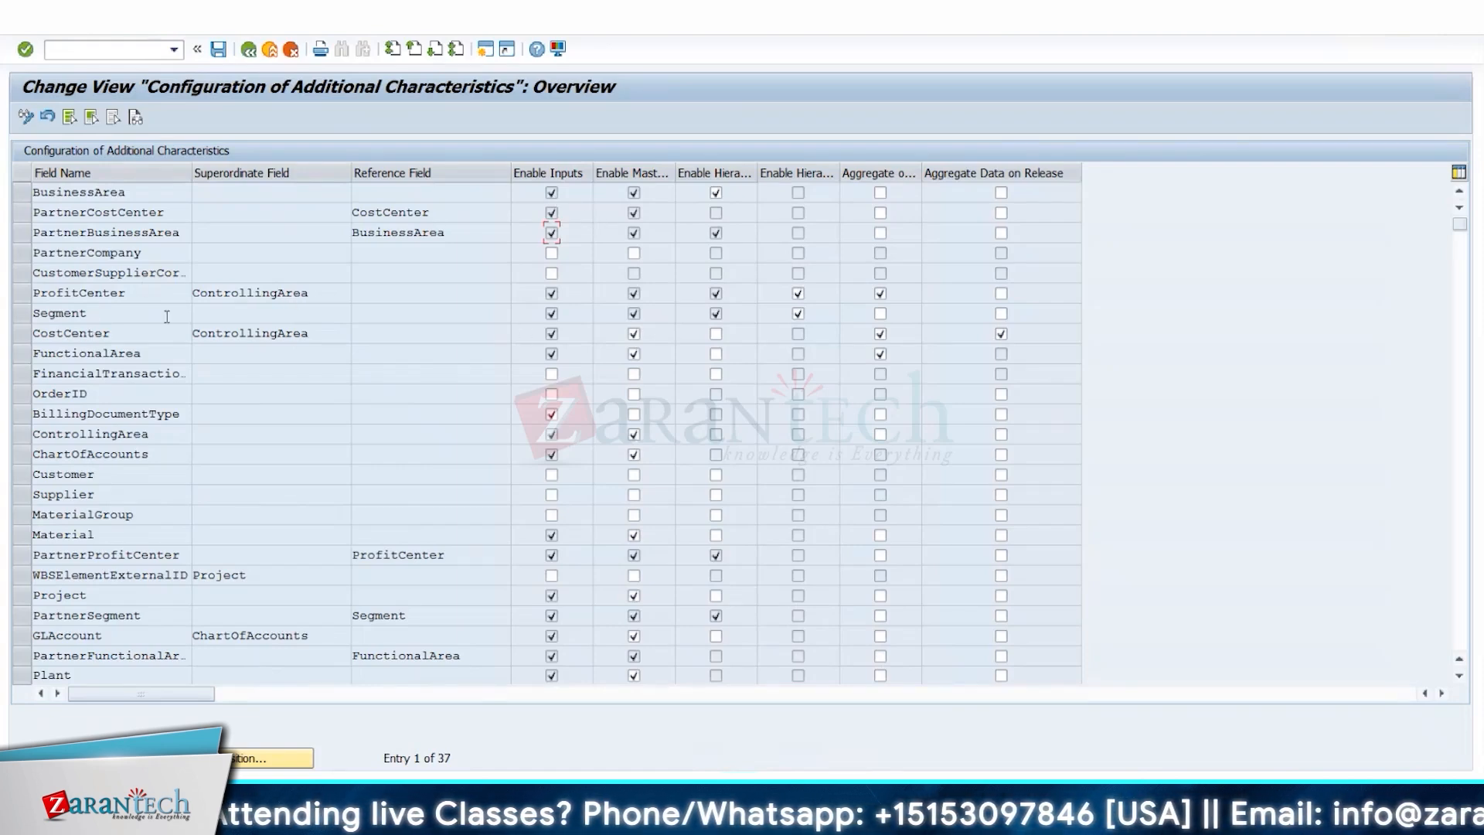
left_click(551, 313)
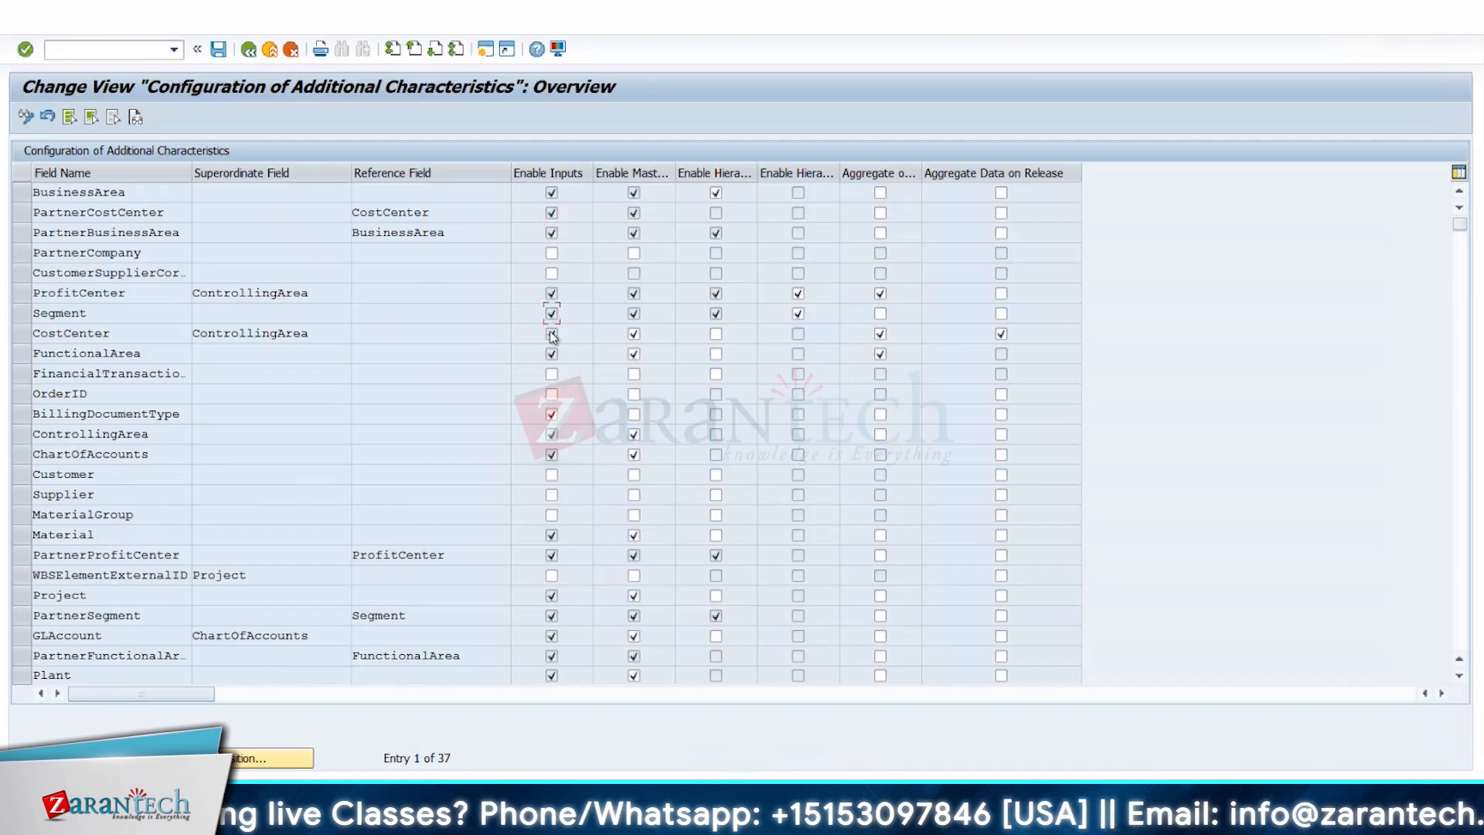
left_click(552, 334)
left_click(551, 314)
left_click(552, 295)
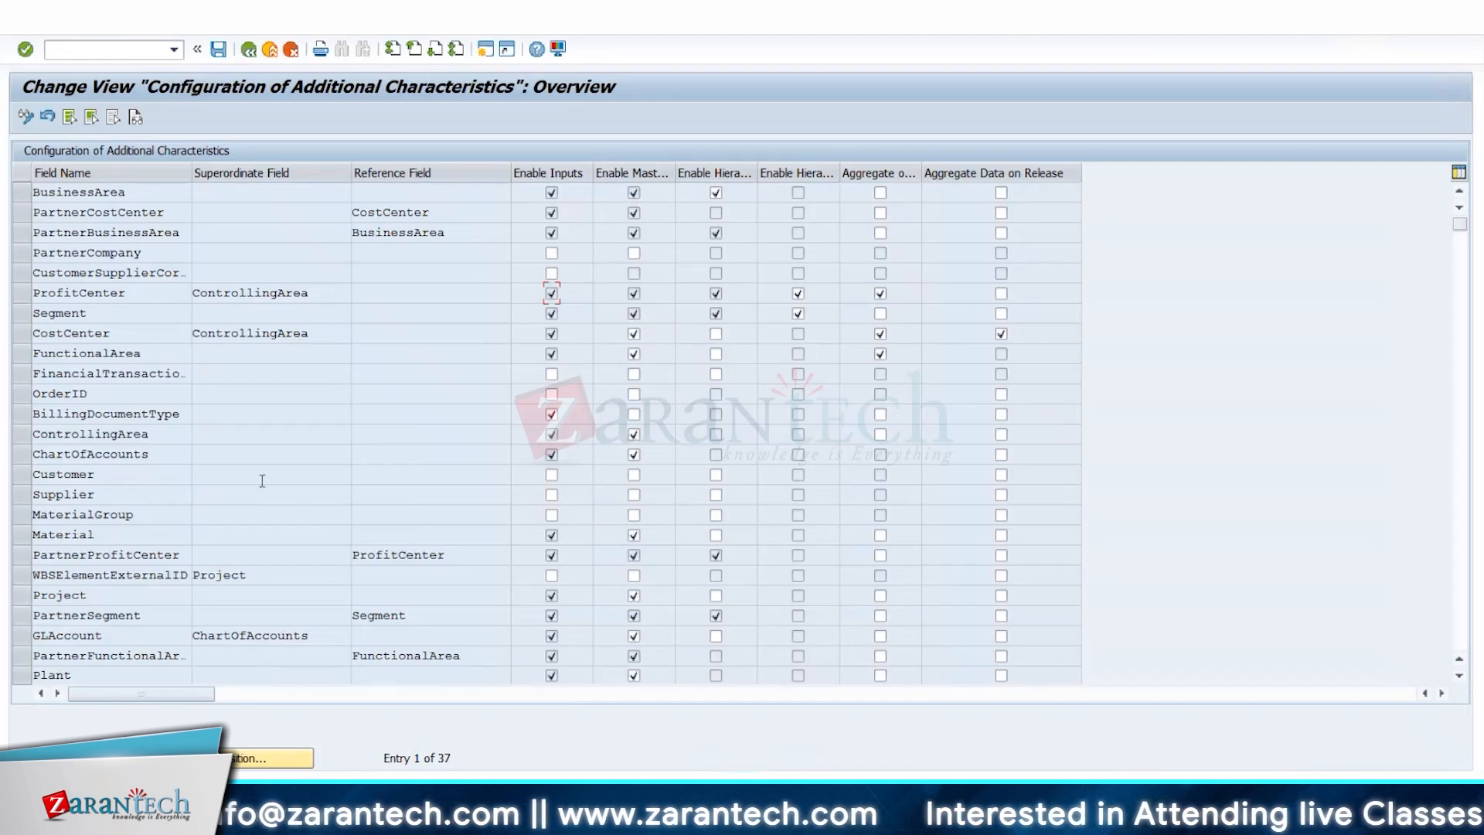
scroll(101, 541, "down", 3)
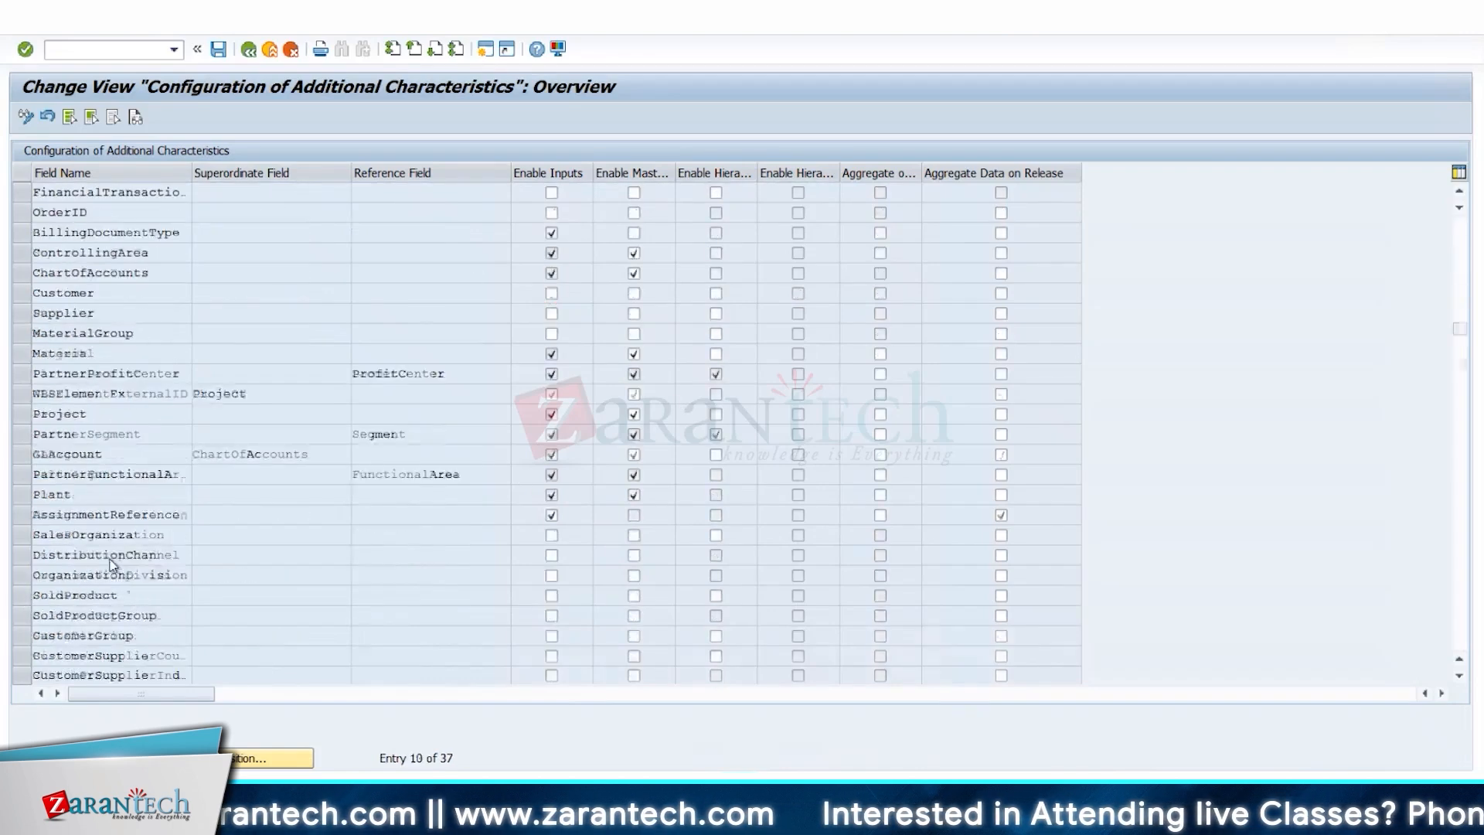
scroll(113, 564, "down", 4)
scroll(114, 534, "up", 5)
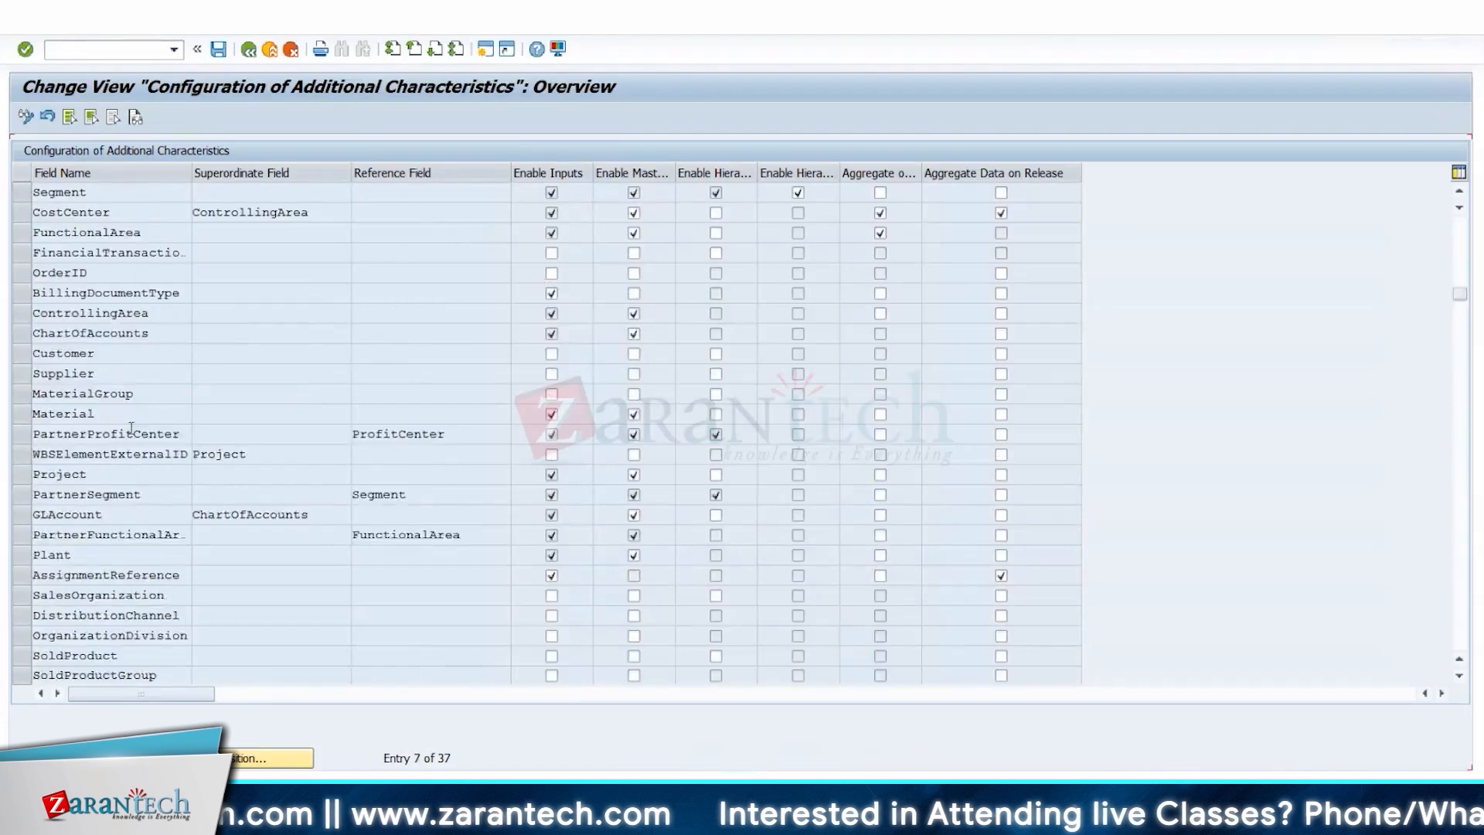
scroll(131, 430, "up", 2)
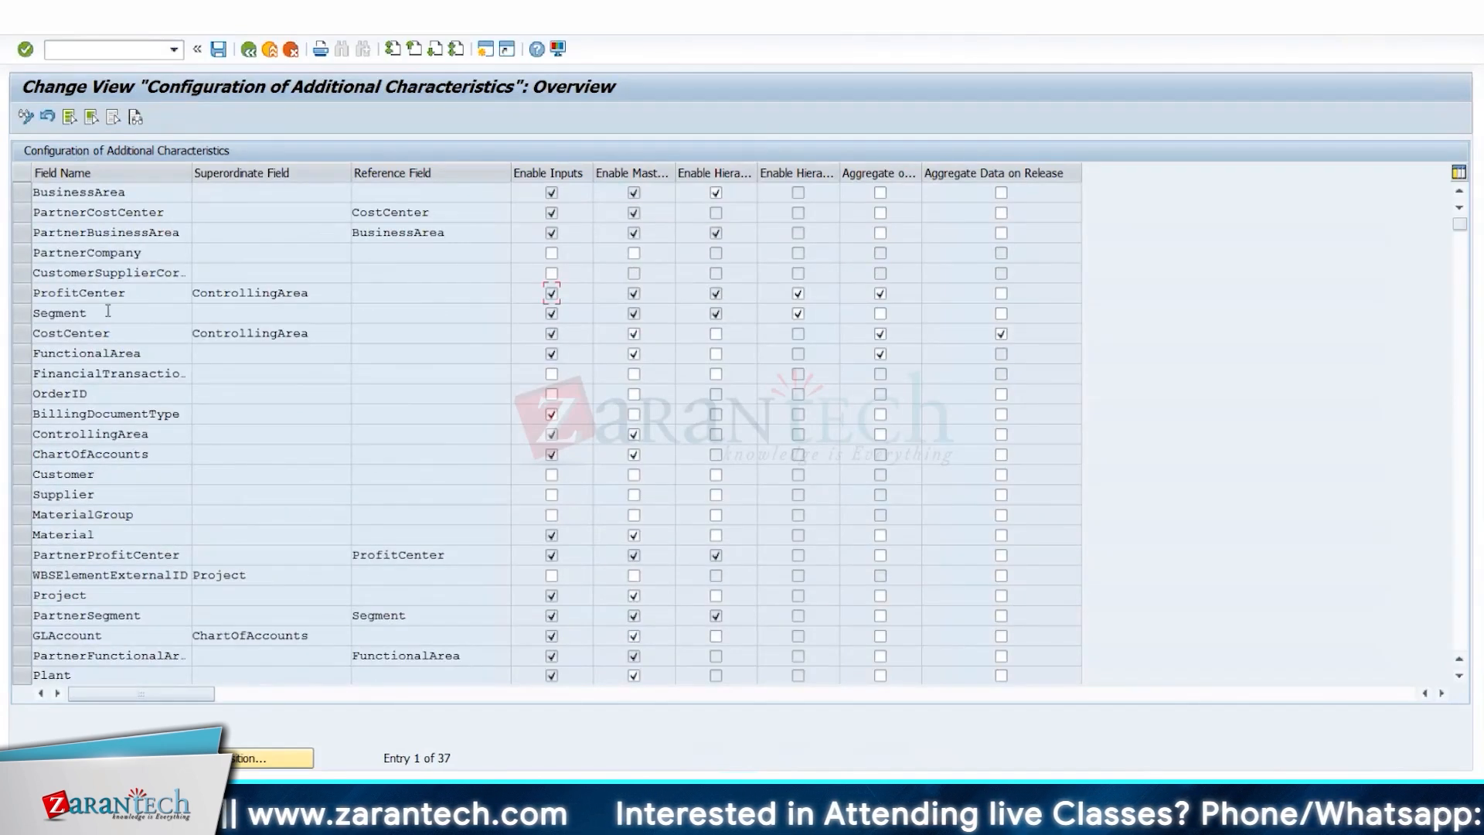
scroll(69, 402, "down", 1)
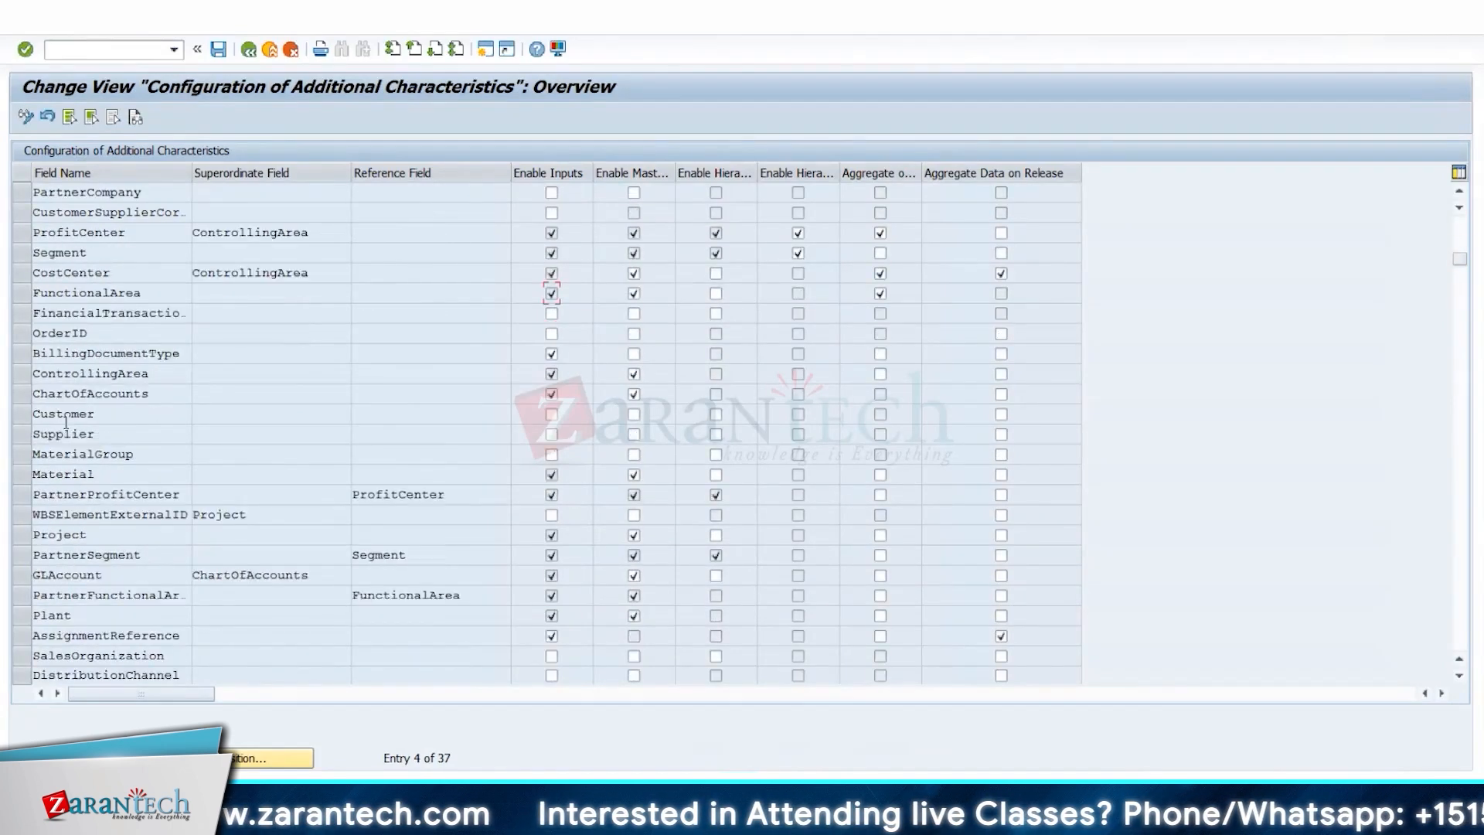
Check the Enable Hierarchy setting of the Material characteristic and of the other listed fields
left_click(15, 475)
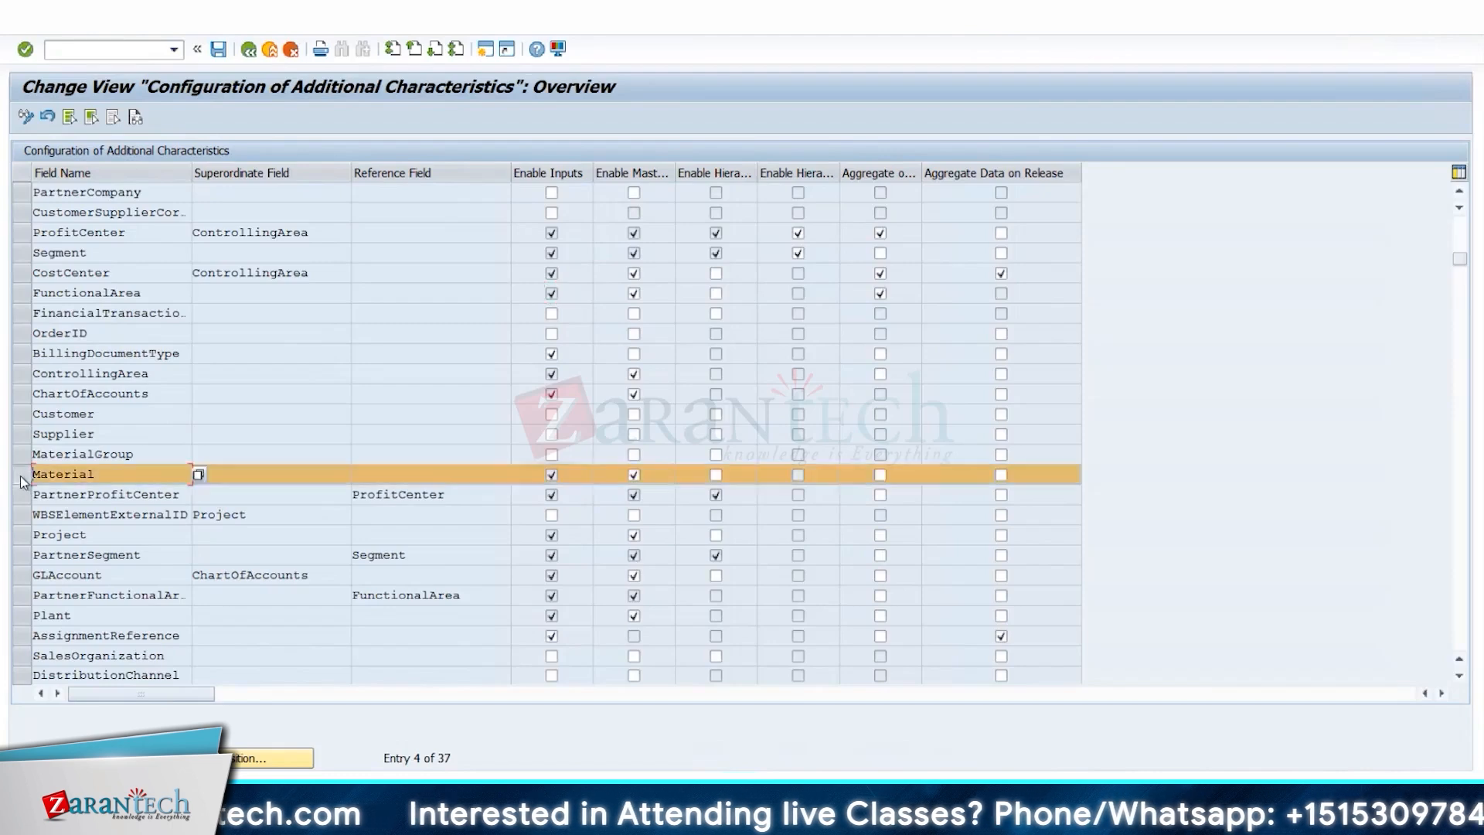
left_click(714, 493)
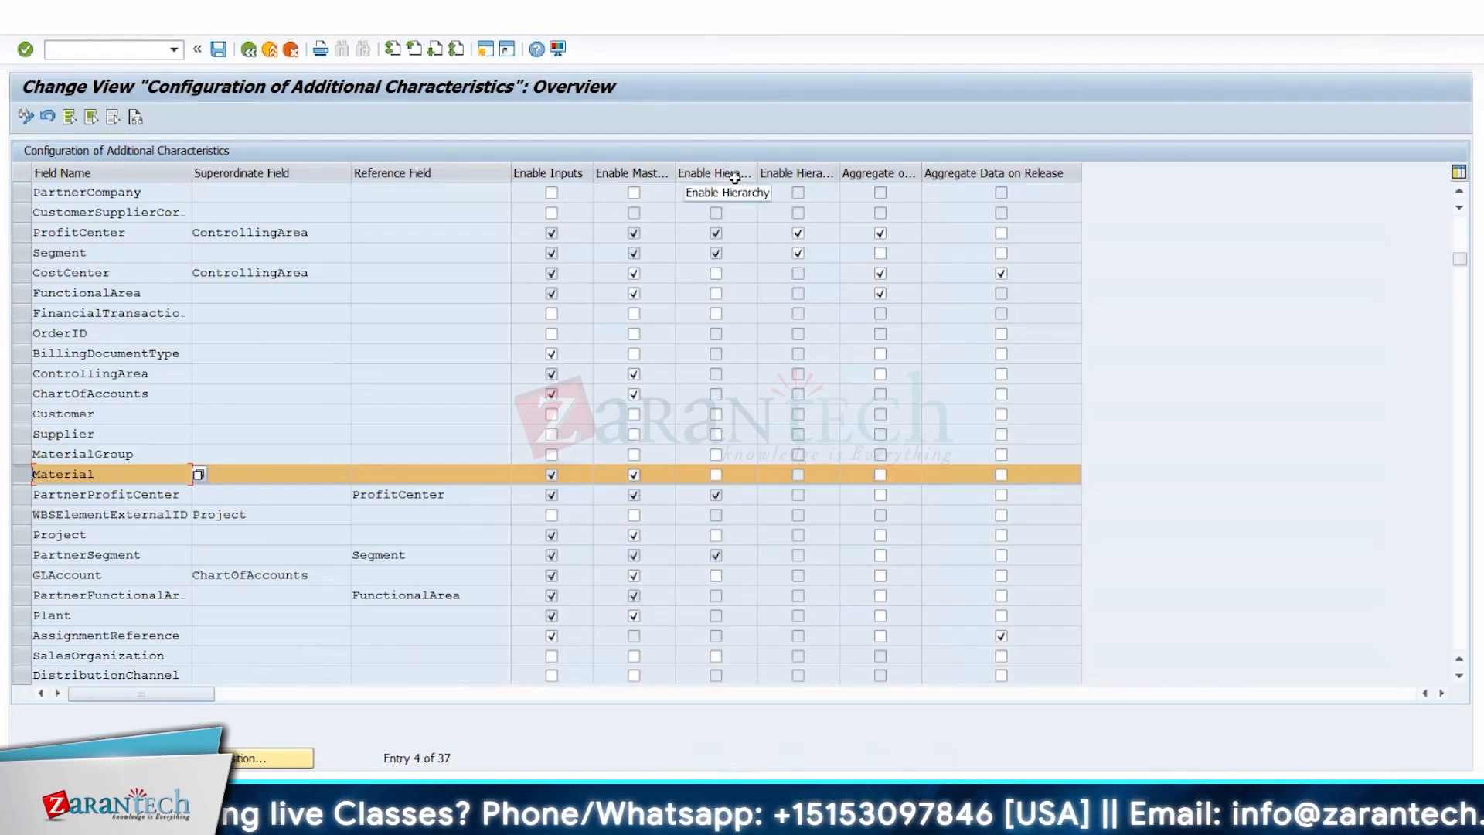
left_click(21, 474)
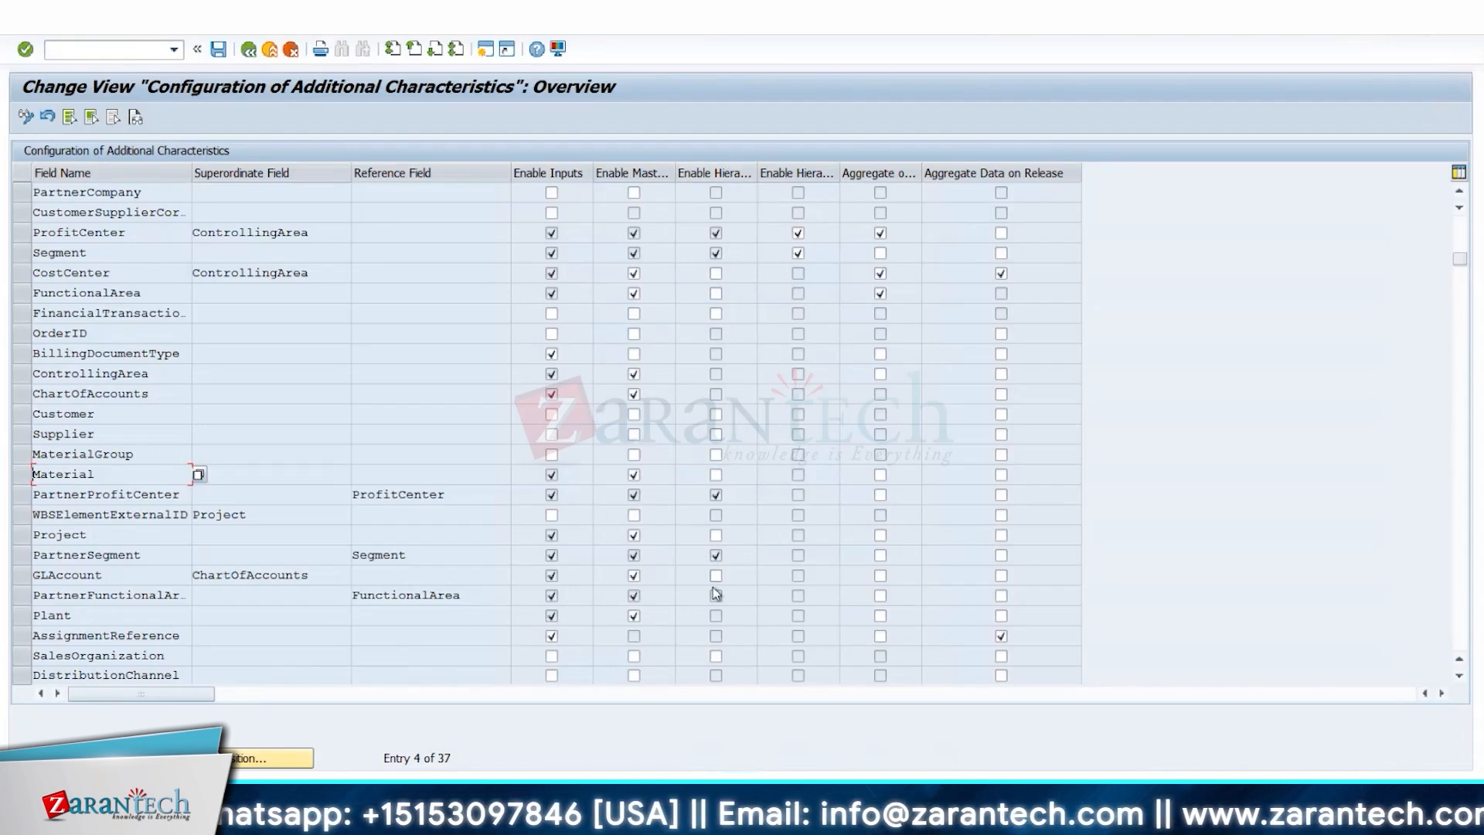
left_click(717, 354)
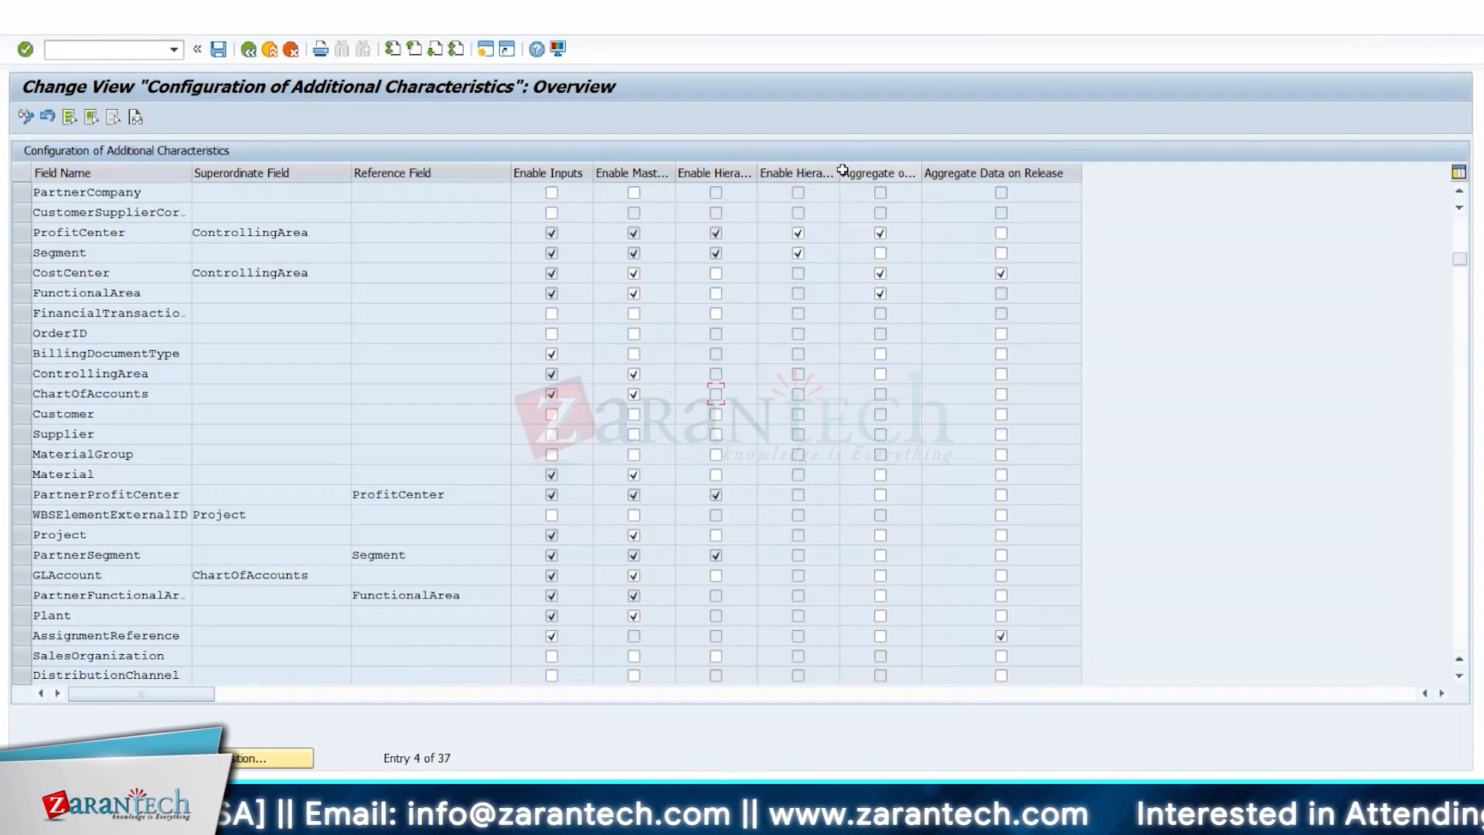
Widen the Enable Hierarchical Elimination column and check its setting for ProfitCenter, Segment and the remaining characteristics
left_click_drag(841, 172, 886, 174)
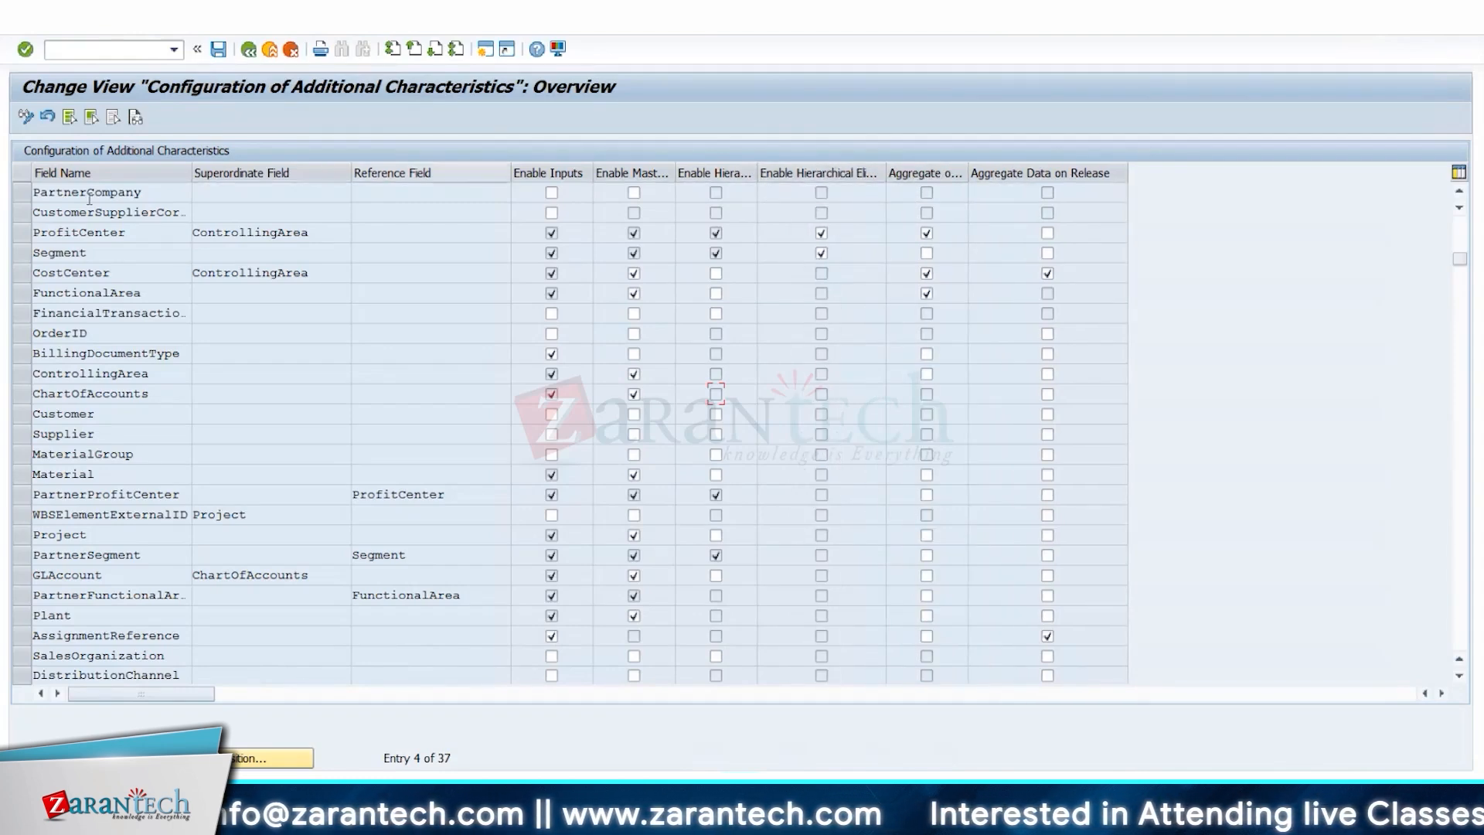
left_click_drag(126, 232, 11, 242)
left_click(130, 273)
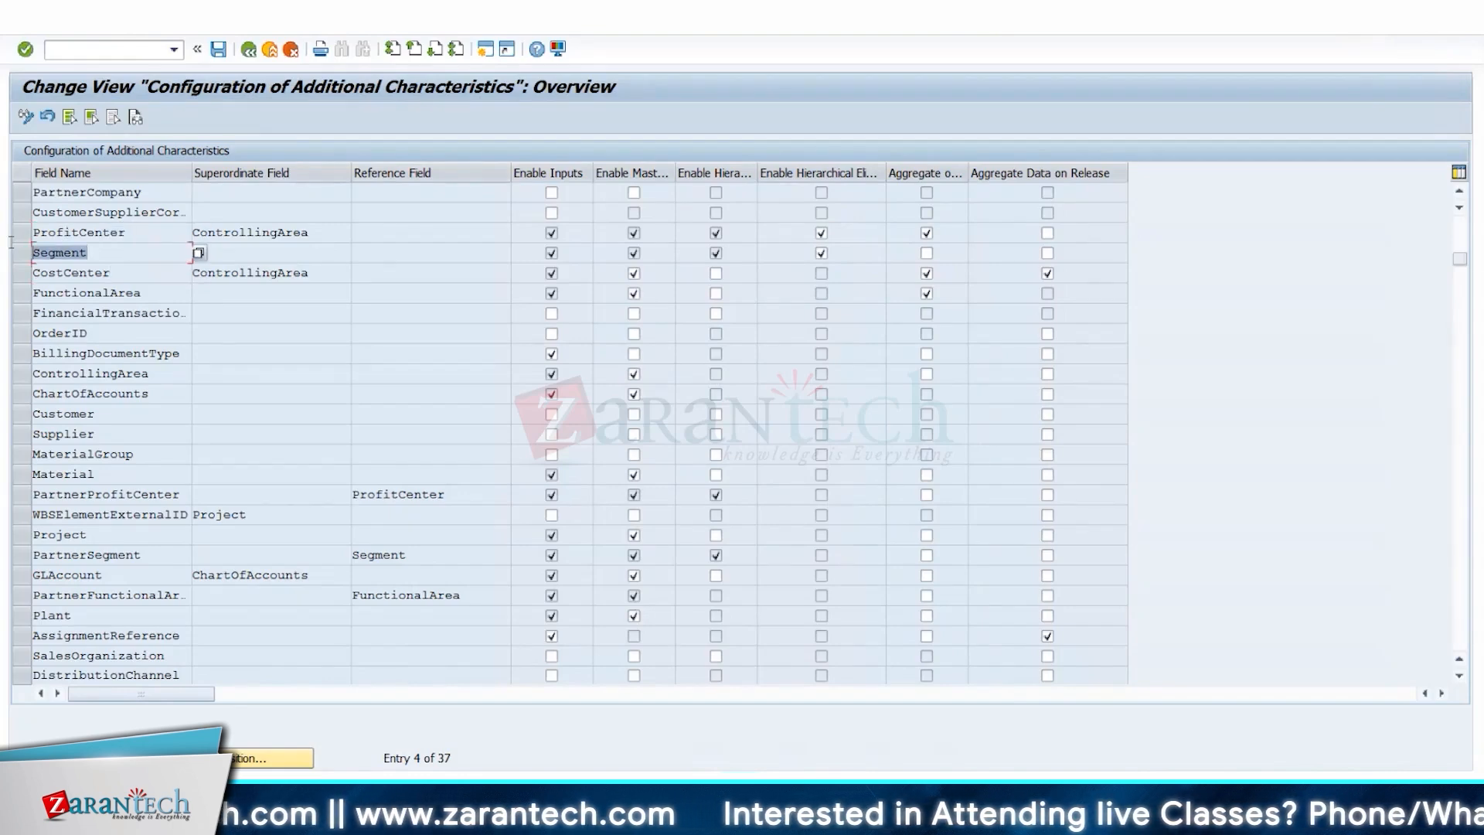
scroll(814, 490, "down", 5)
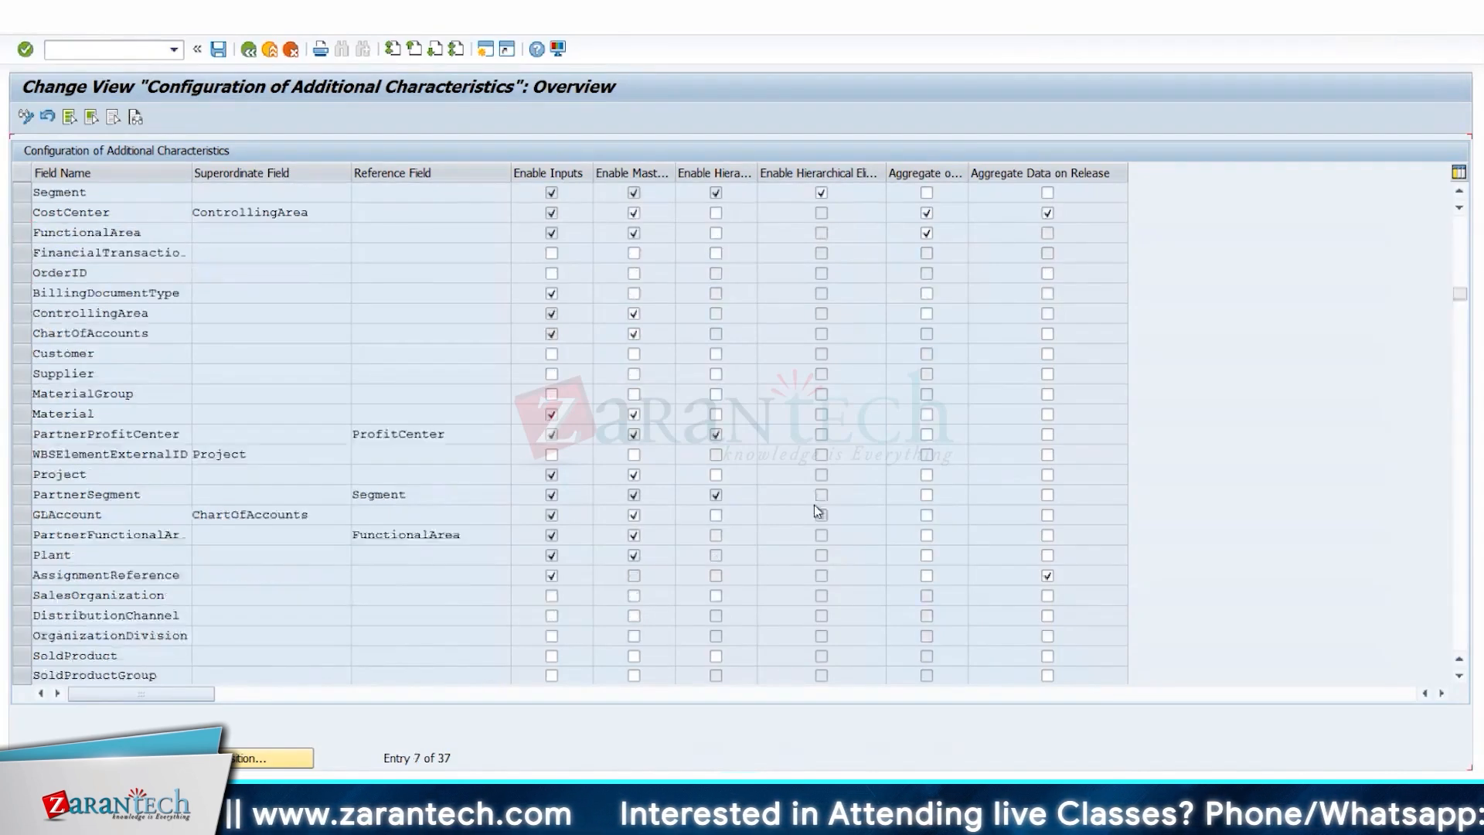
scroll(815, 533, "down", 3)
scroll(808, 476, "up", 6)
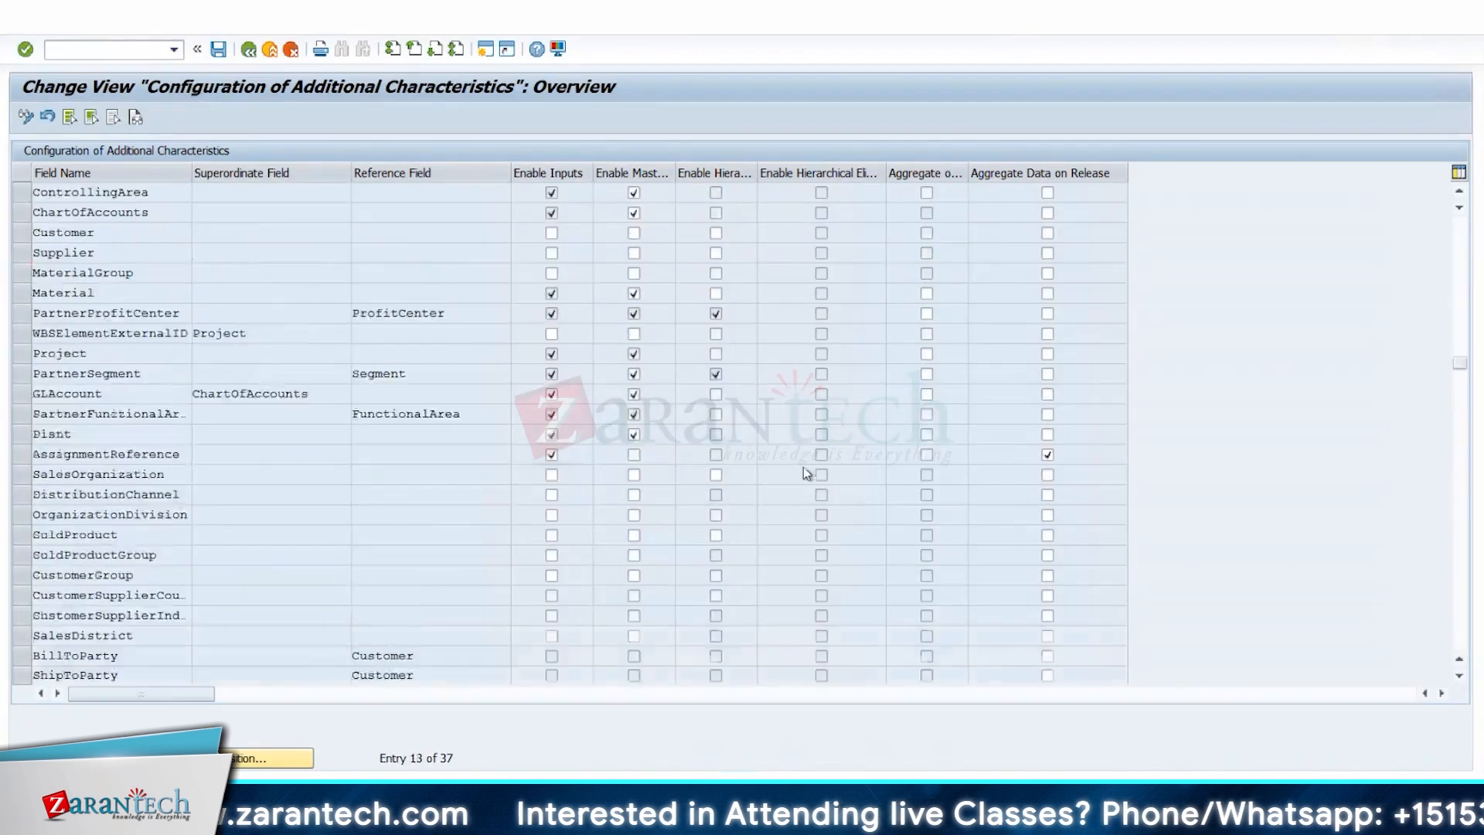
scroll(791, 416, "up", 3)
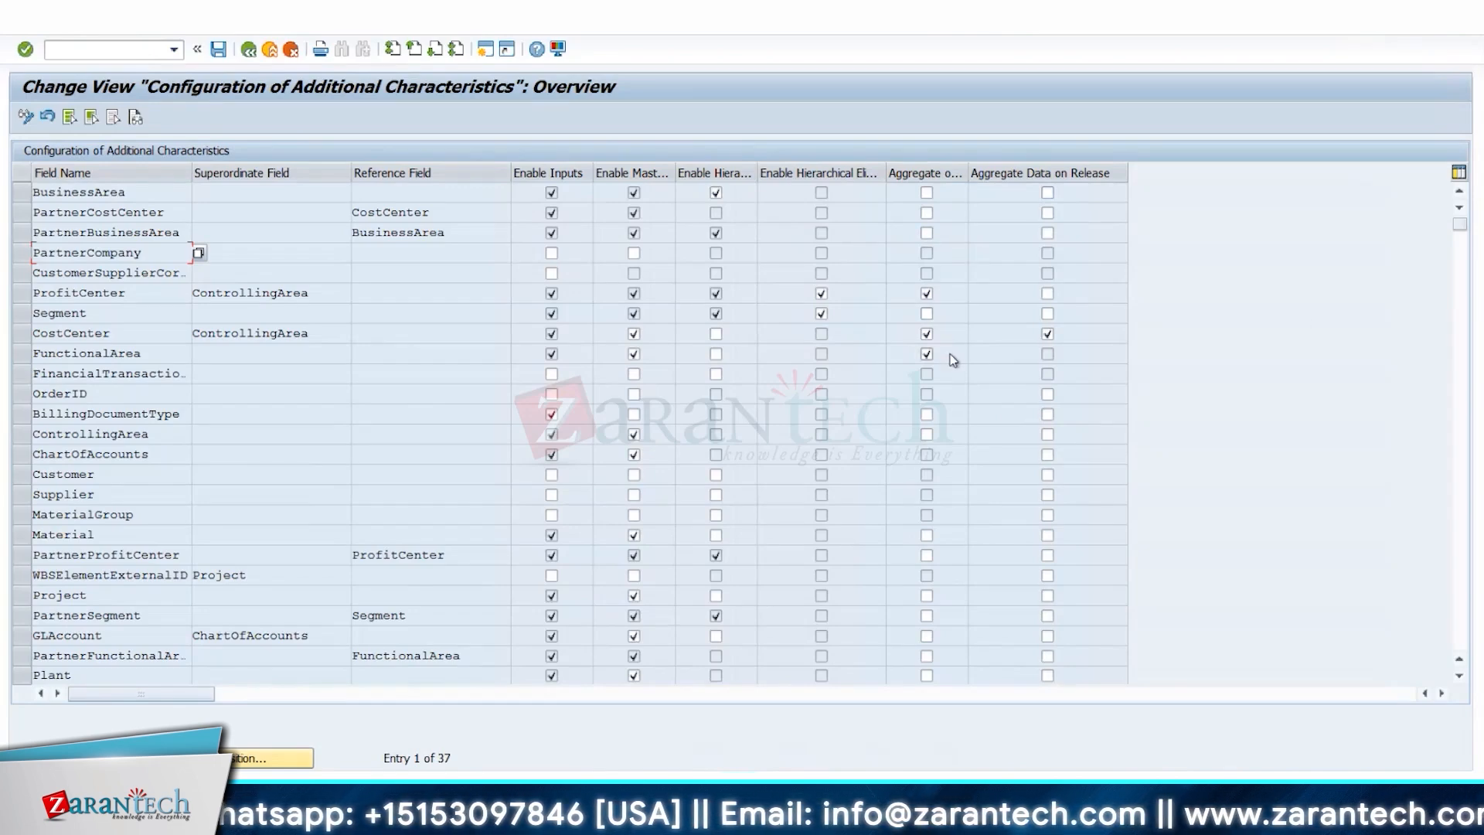
Compare the two aggregation settings, including Aggregate Data on Release, for ProfitCenter, CostCenter and FunctionalArea
left_click(19, 296)
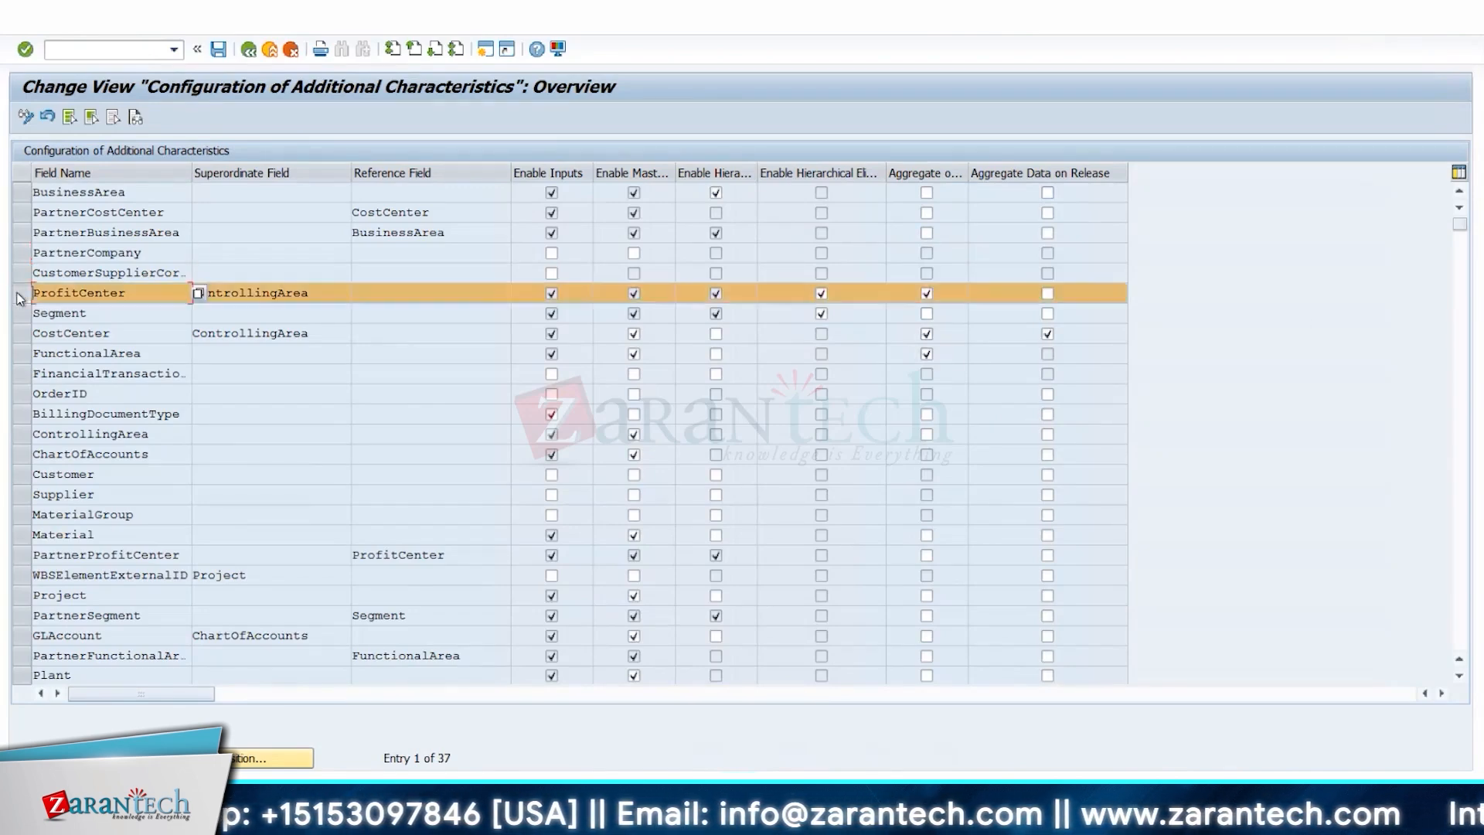
left_click(21, 340)
left_click(22, 349)
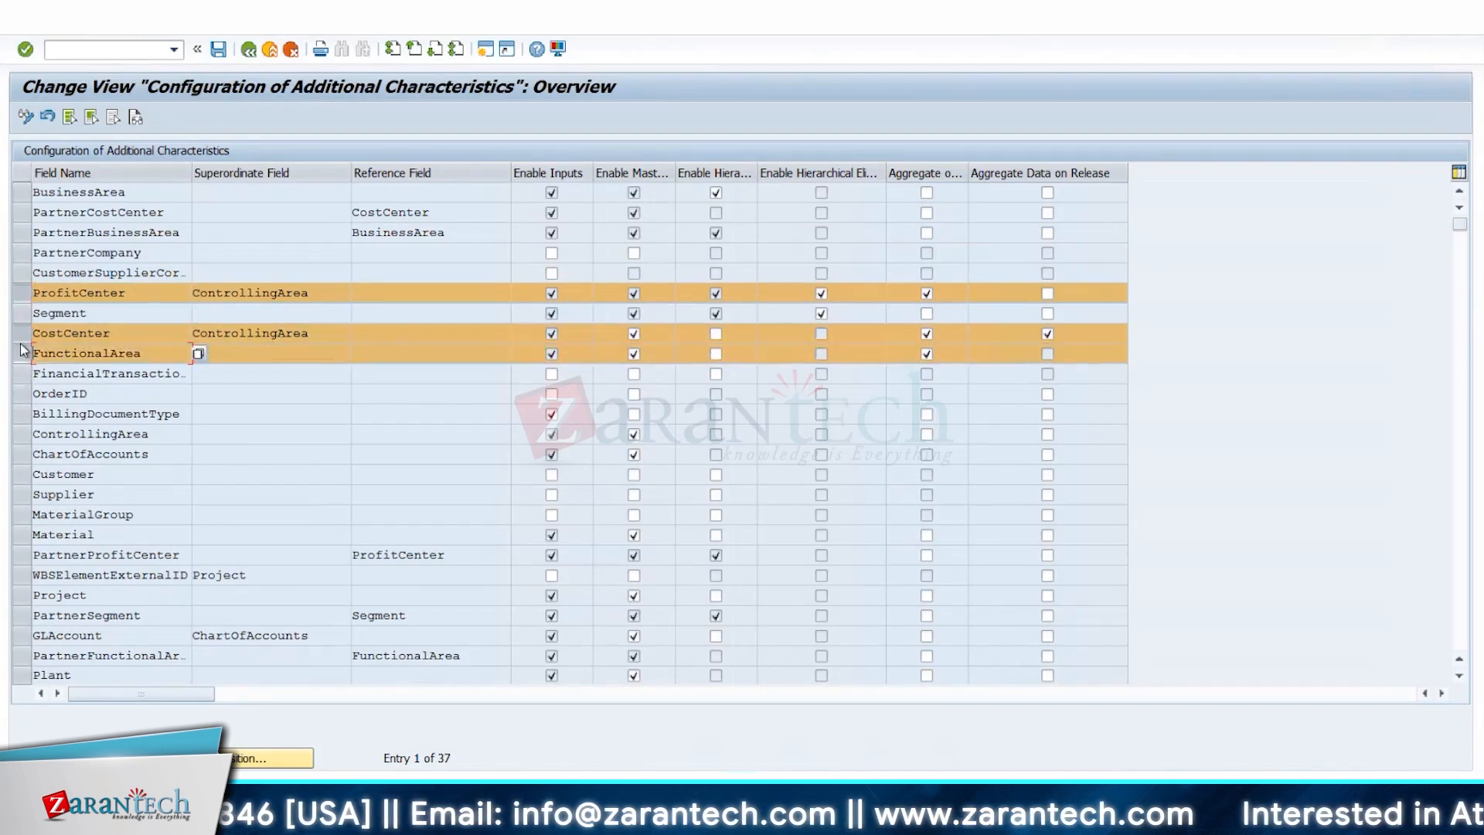
left_click(21, 334)
left_click(25, 354)
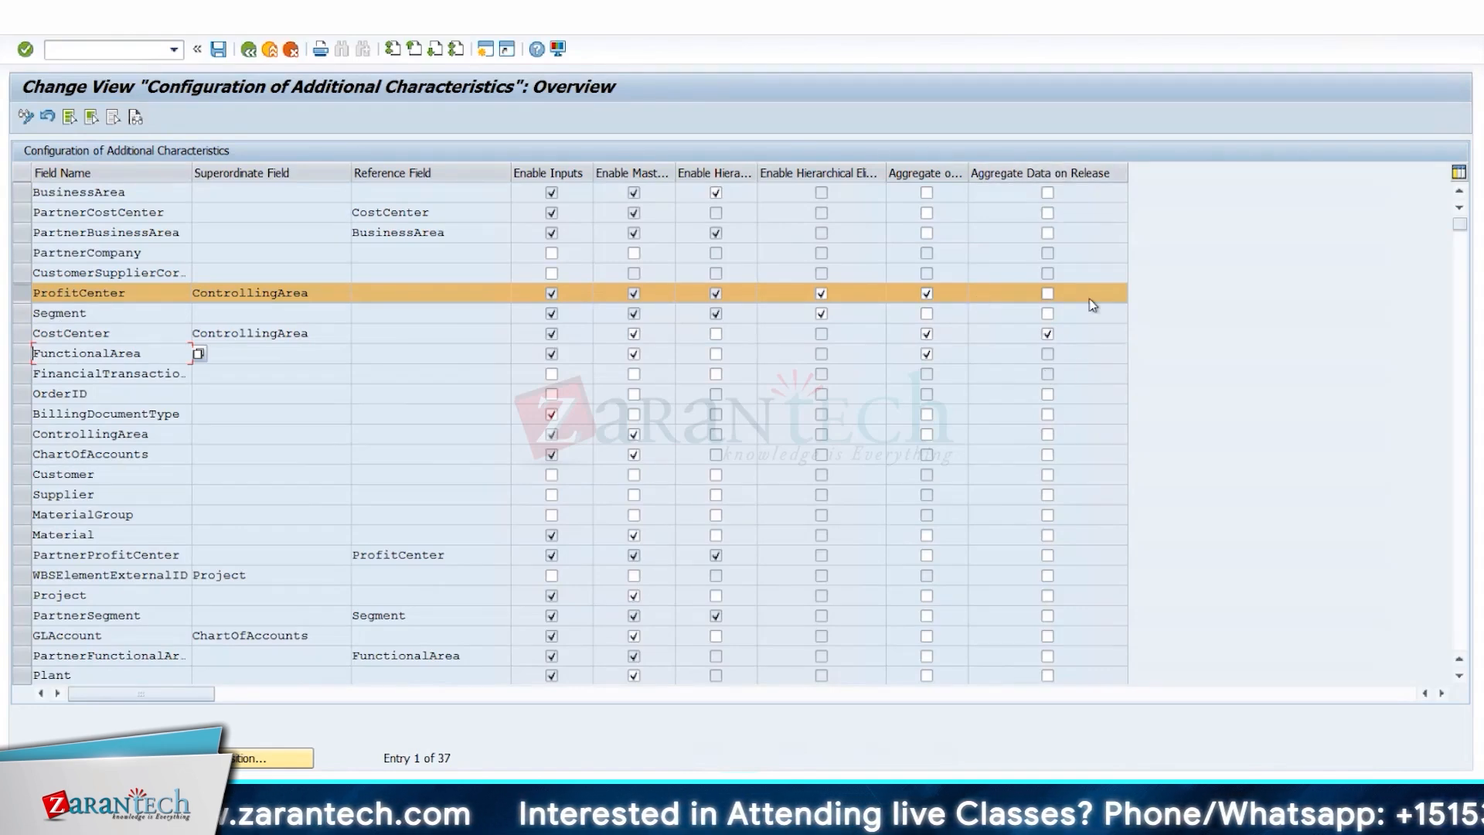
left_click(1047, 333)
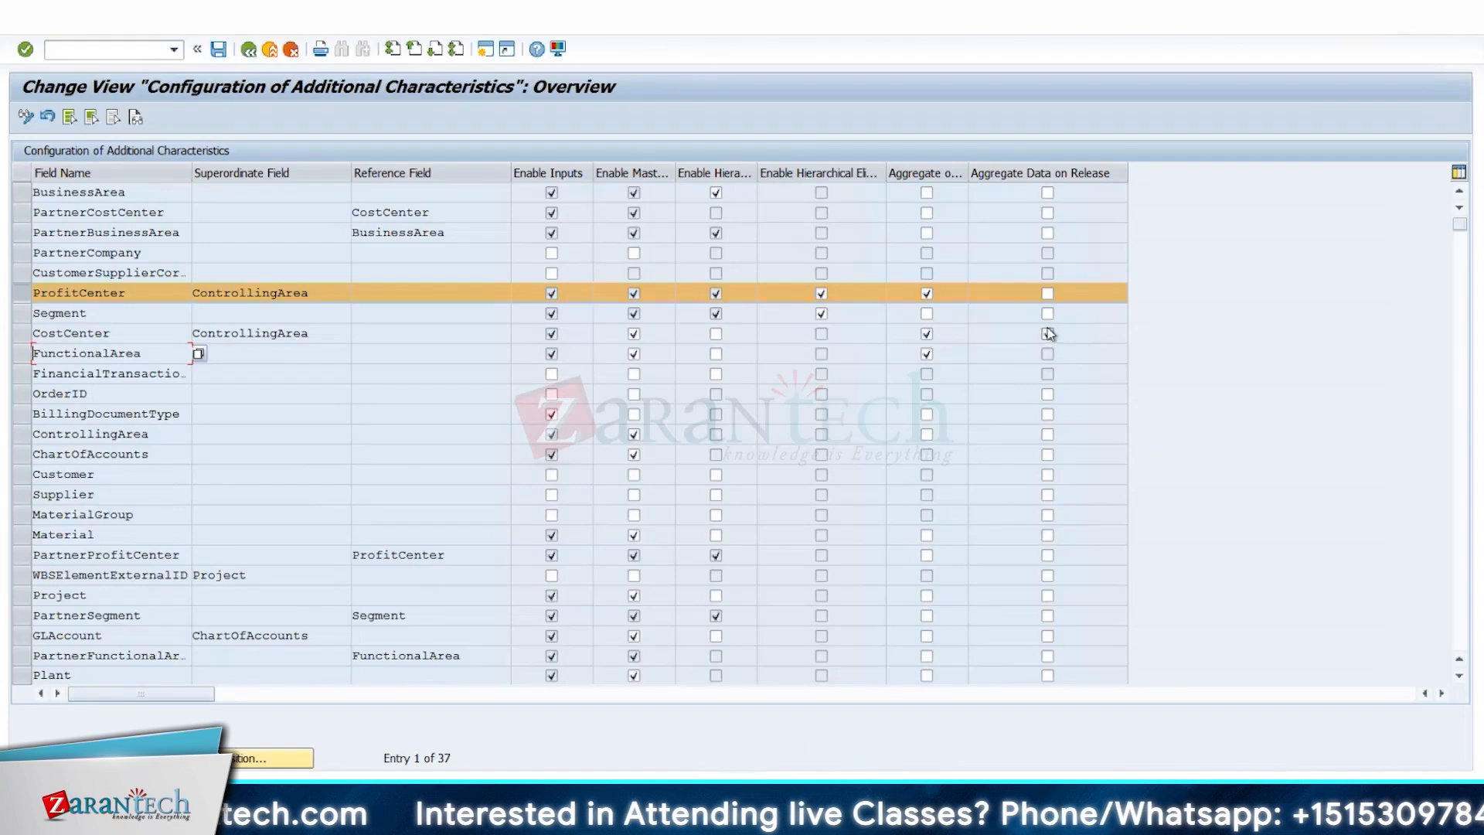
Switch to the Fiori launchpad, open Define Master Data for Consolidation Fields and inspect the accounting master data records column
left_click(1047, 333)
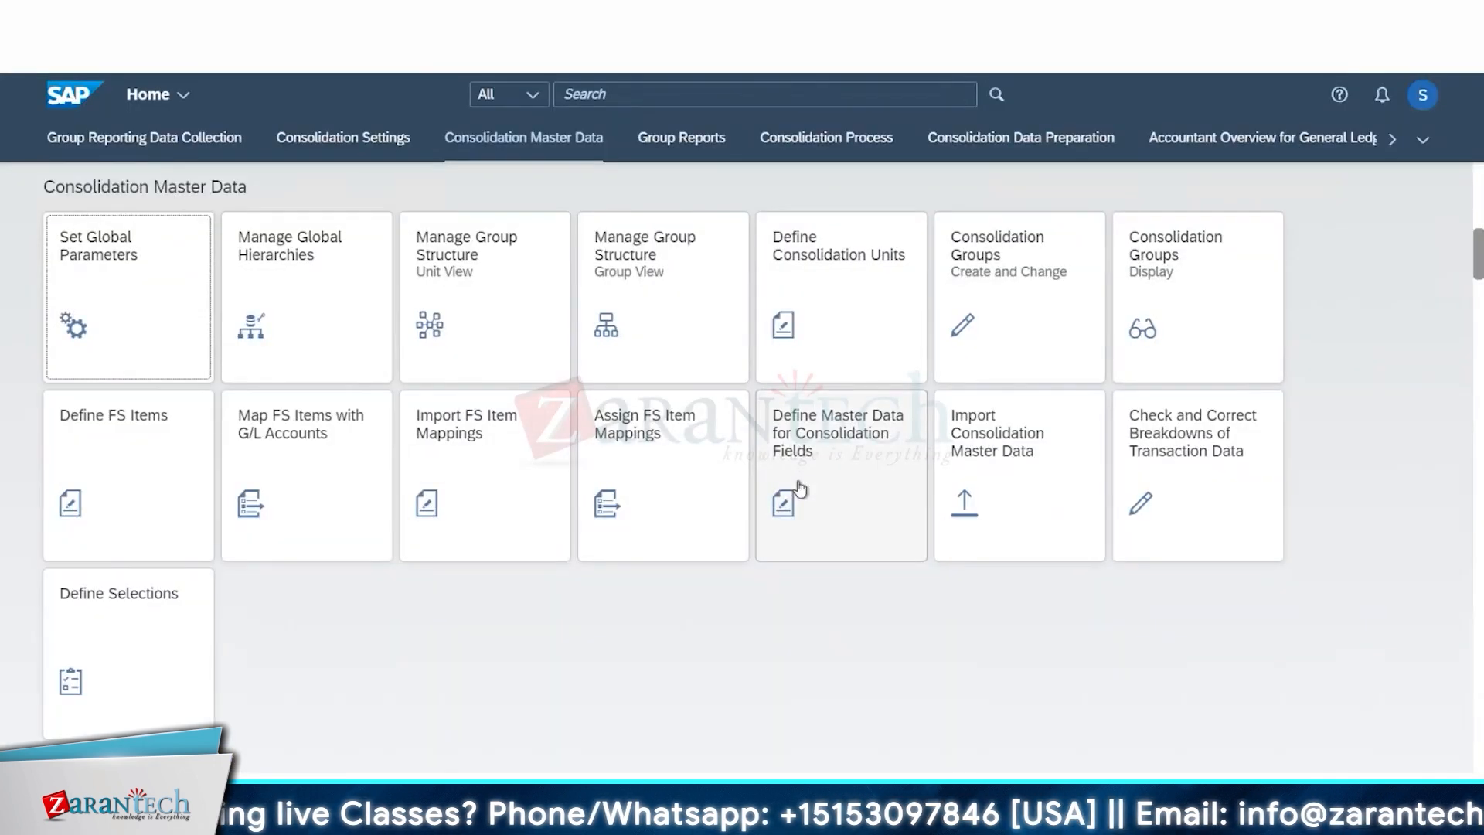
left_click(802, 487)
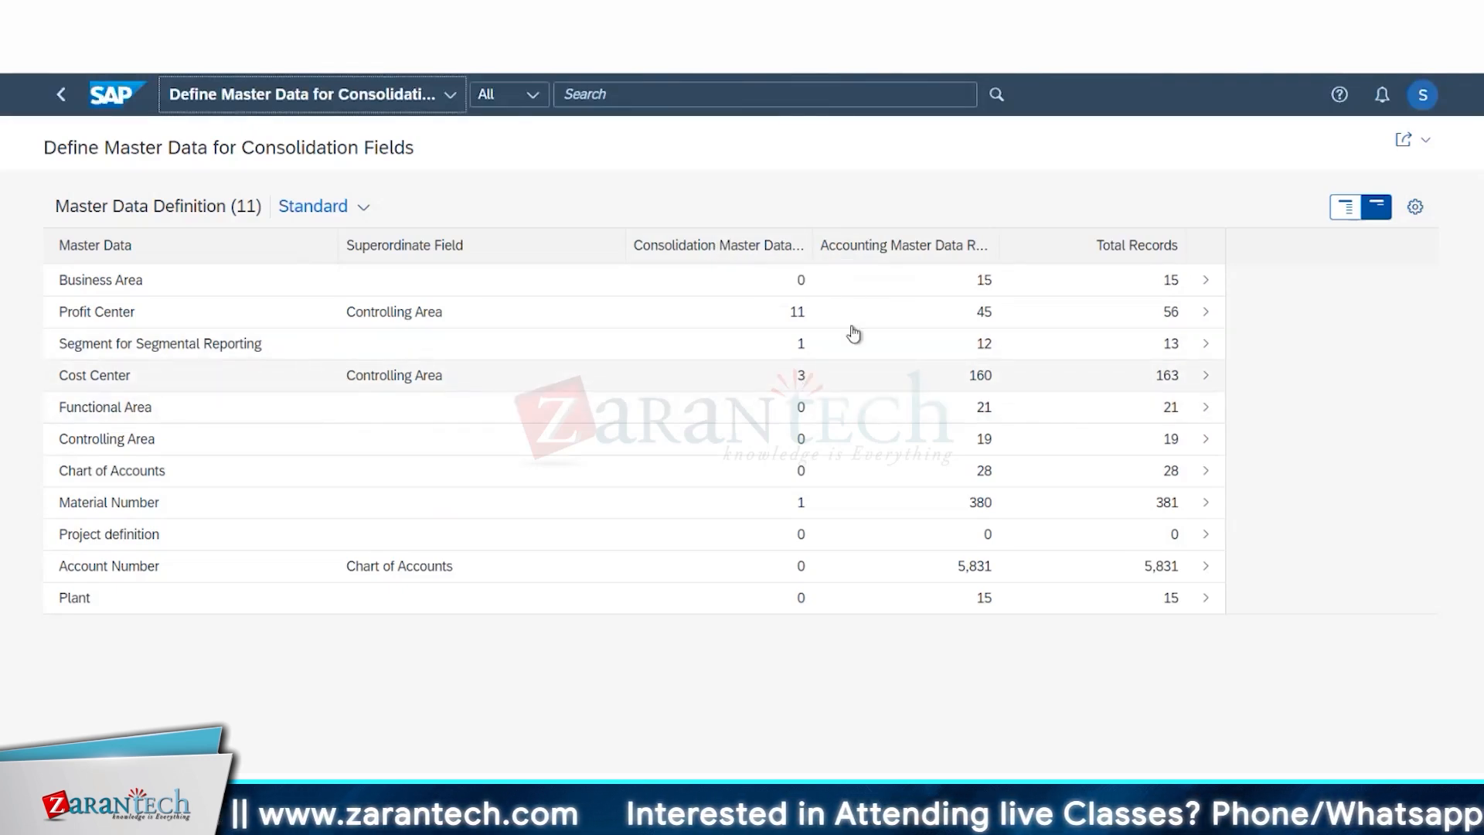
left_click(944, 246)
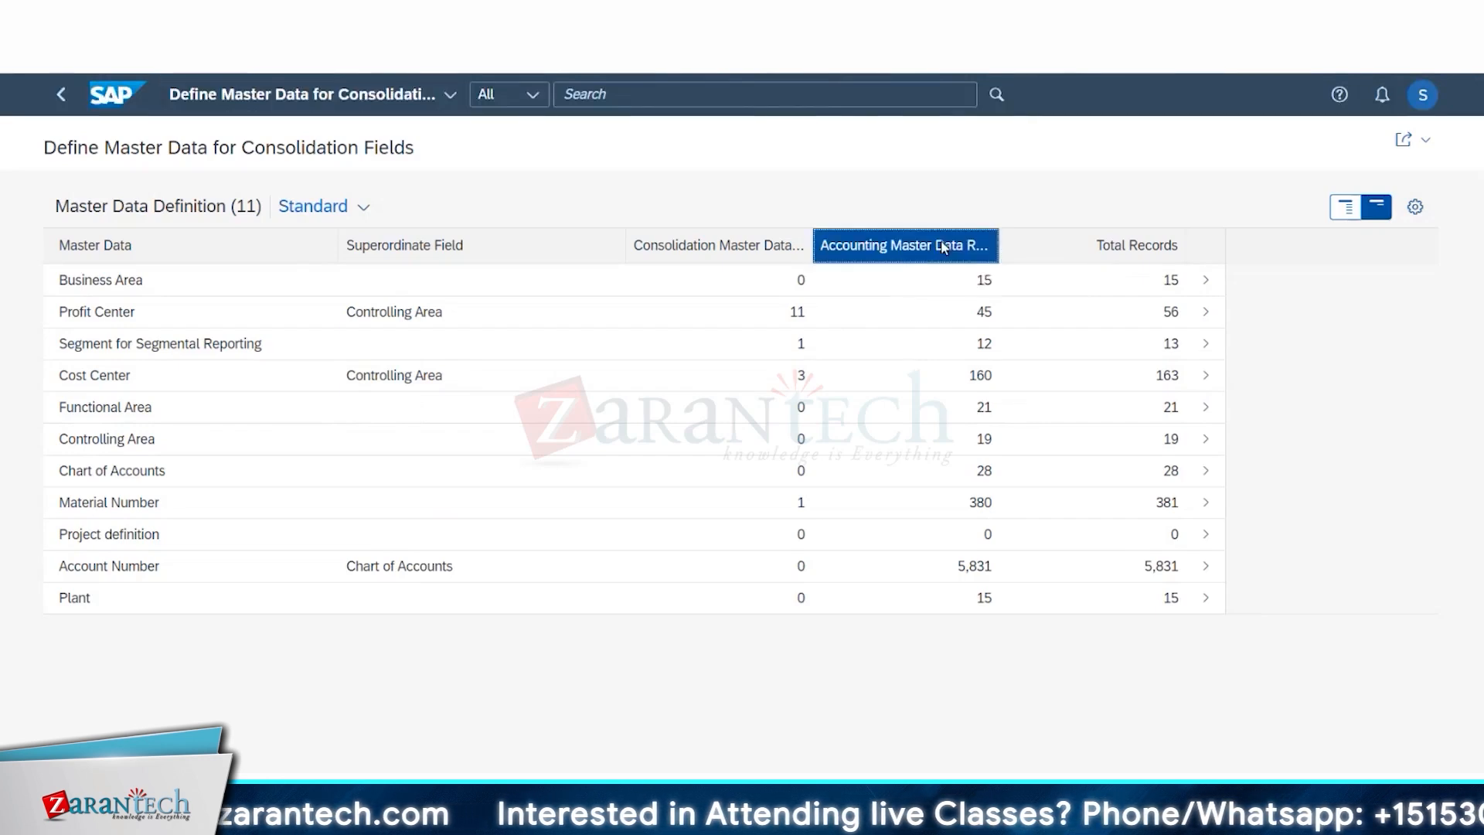
left_click(785, 222)
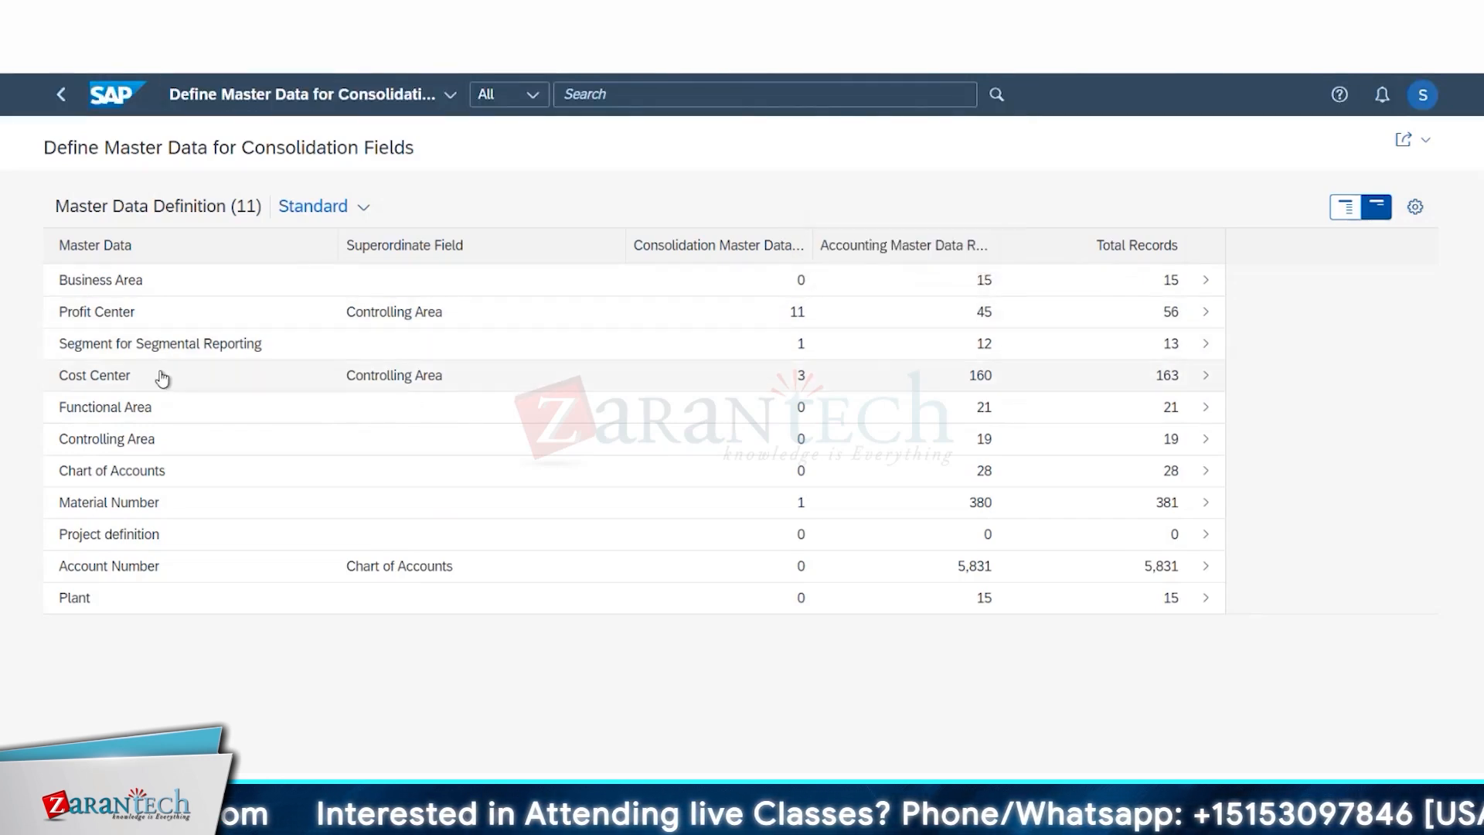
Open the Cost Center master data definition and start a new consolidation master data record
left_click(1166, 382)
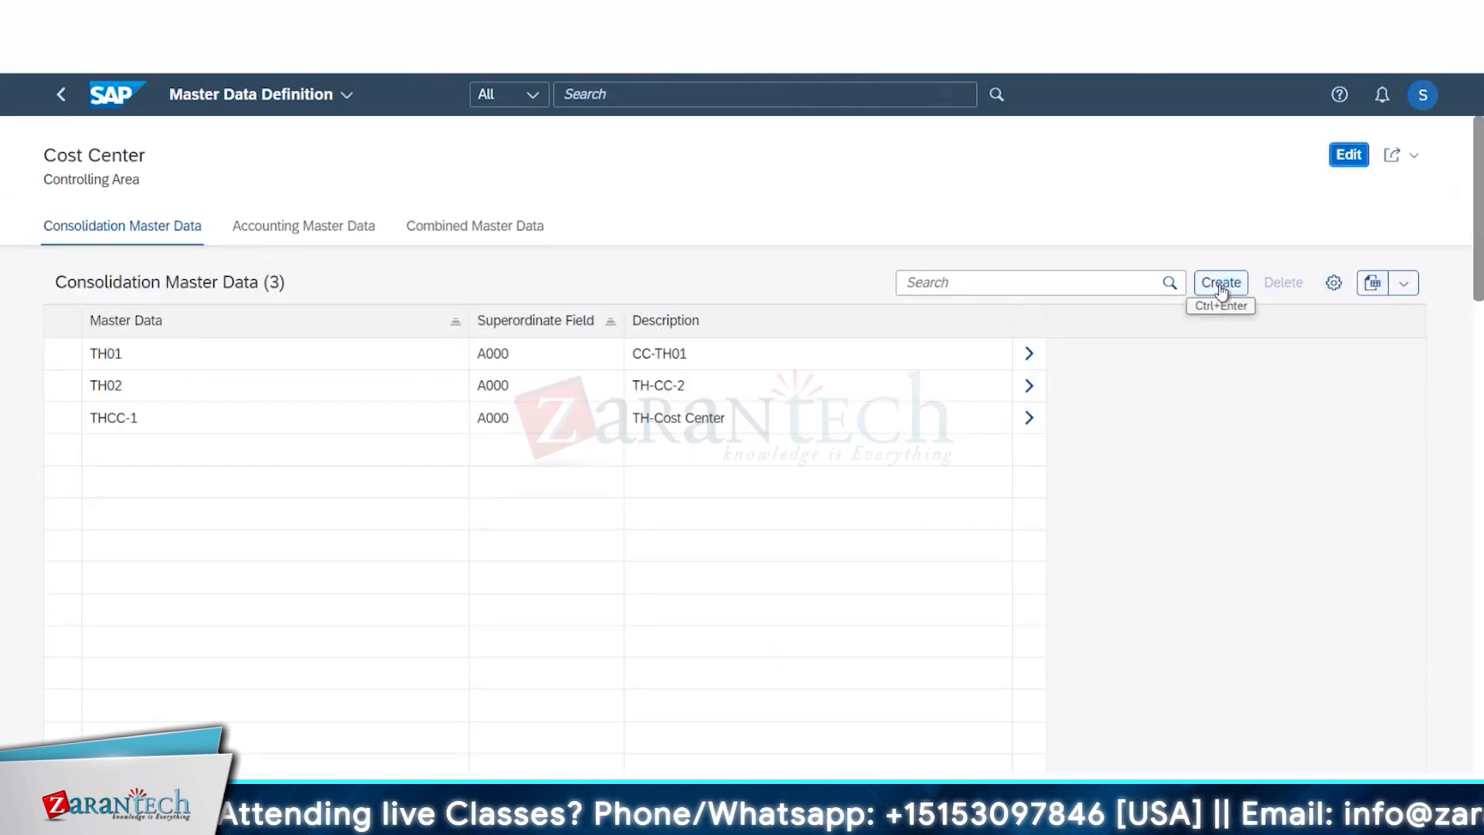
left_click(1237, 286)
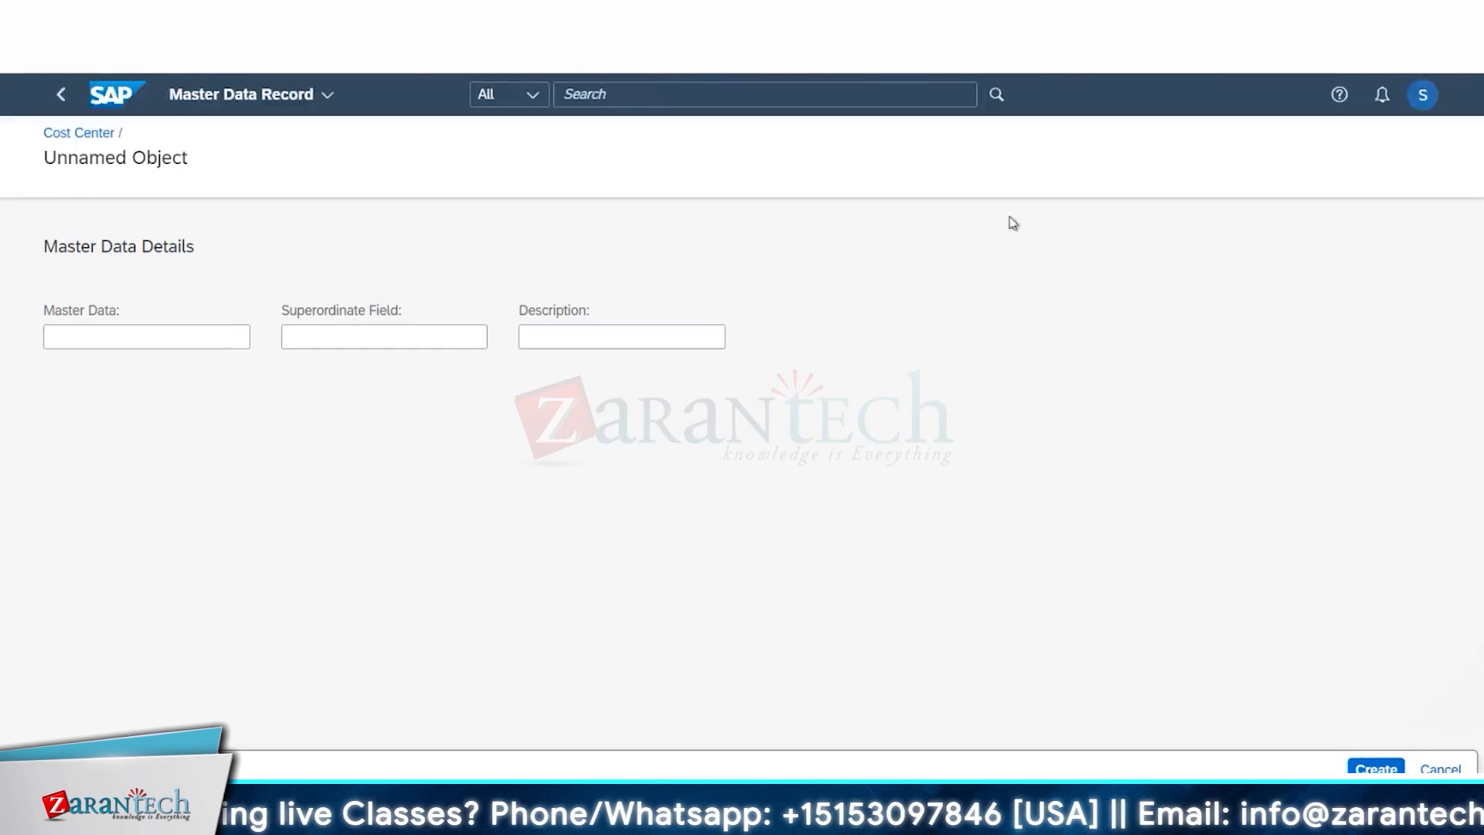
left_click(106, 341)
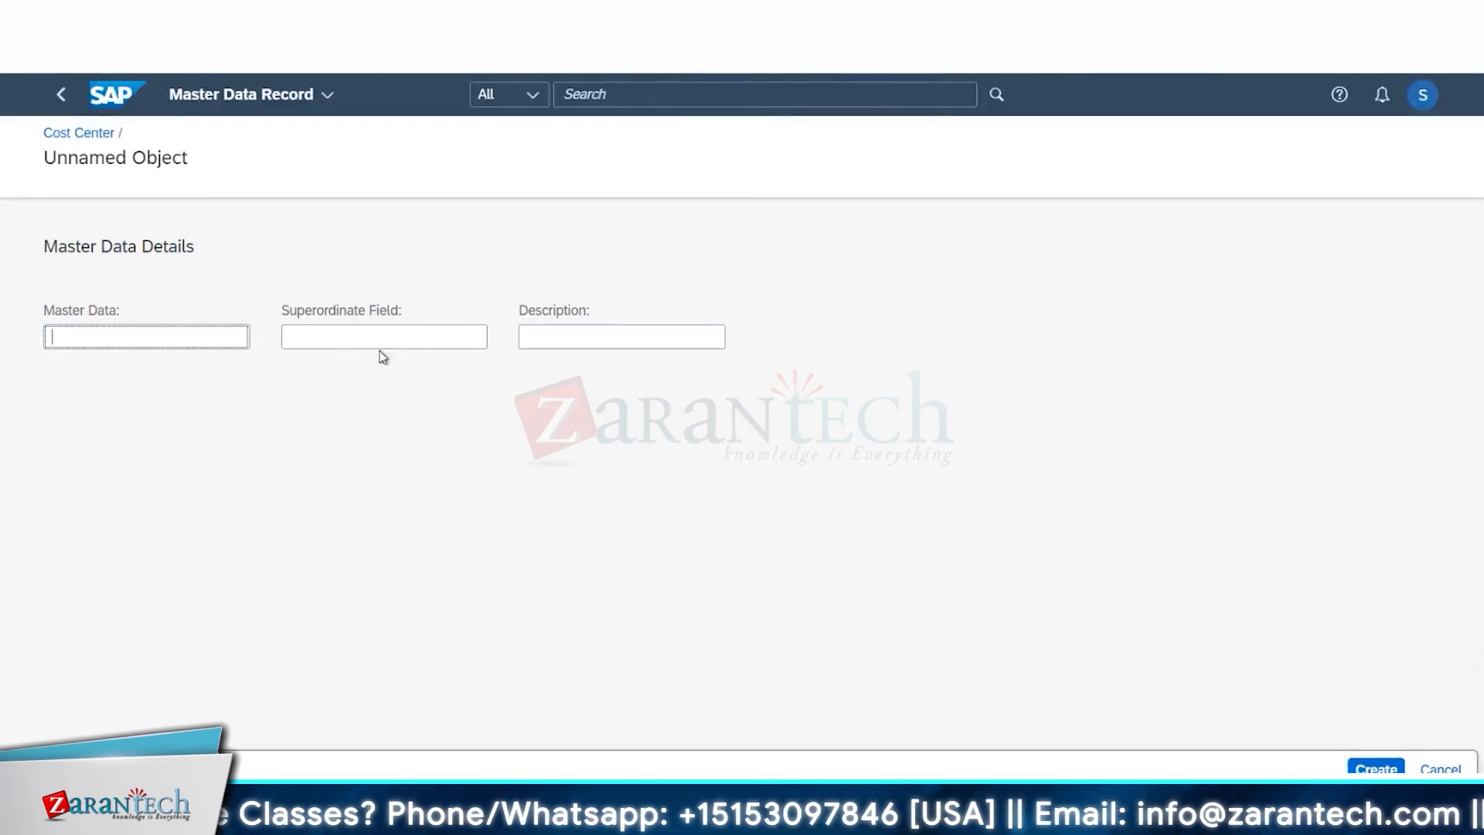
left_click(598, 370)
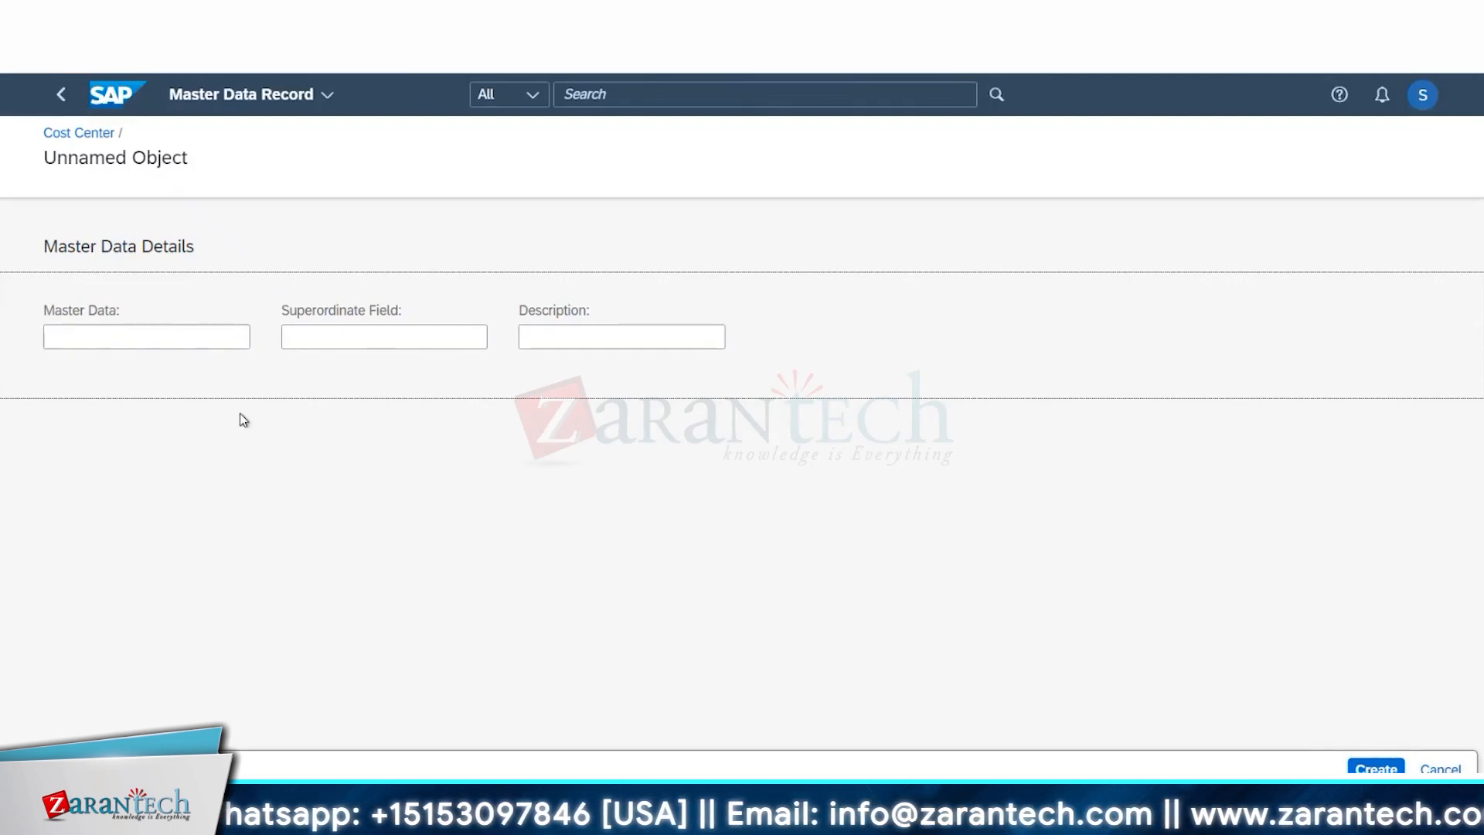
key("Tab")
key("Tab")
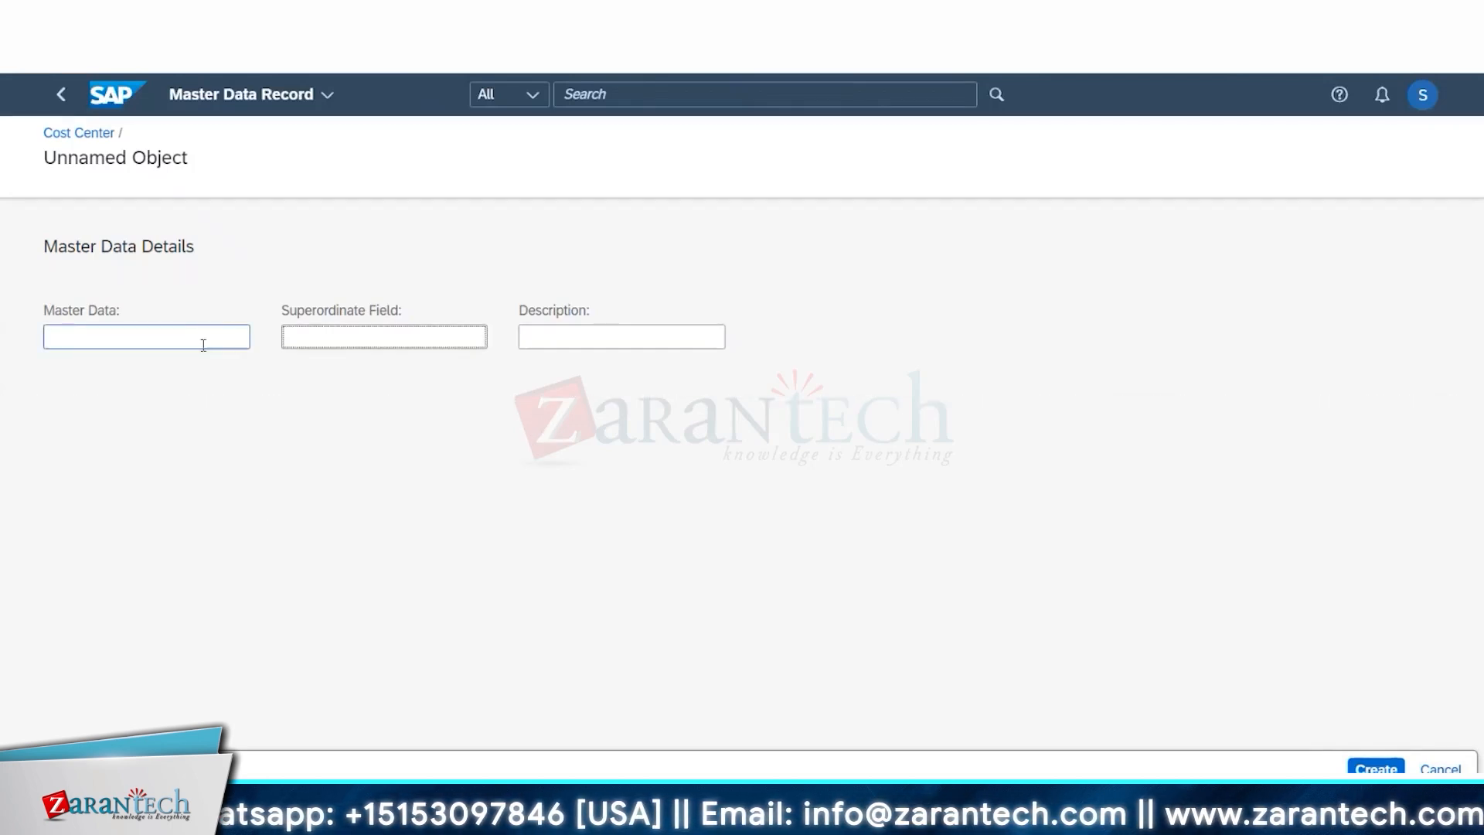
Create cost center A123 with superordinate field A000 and the description "Cost Test"
left_click(153, 336)
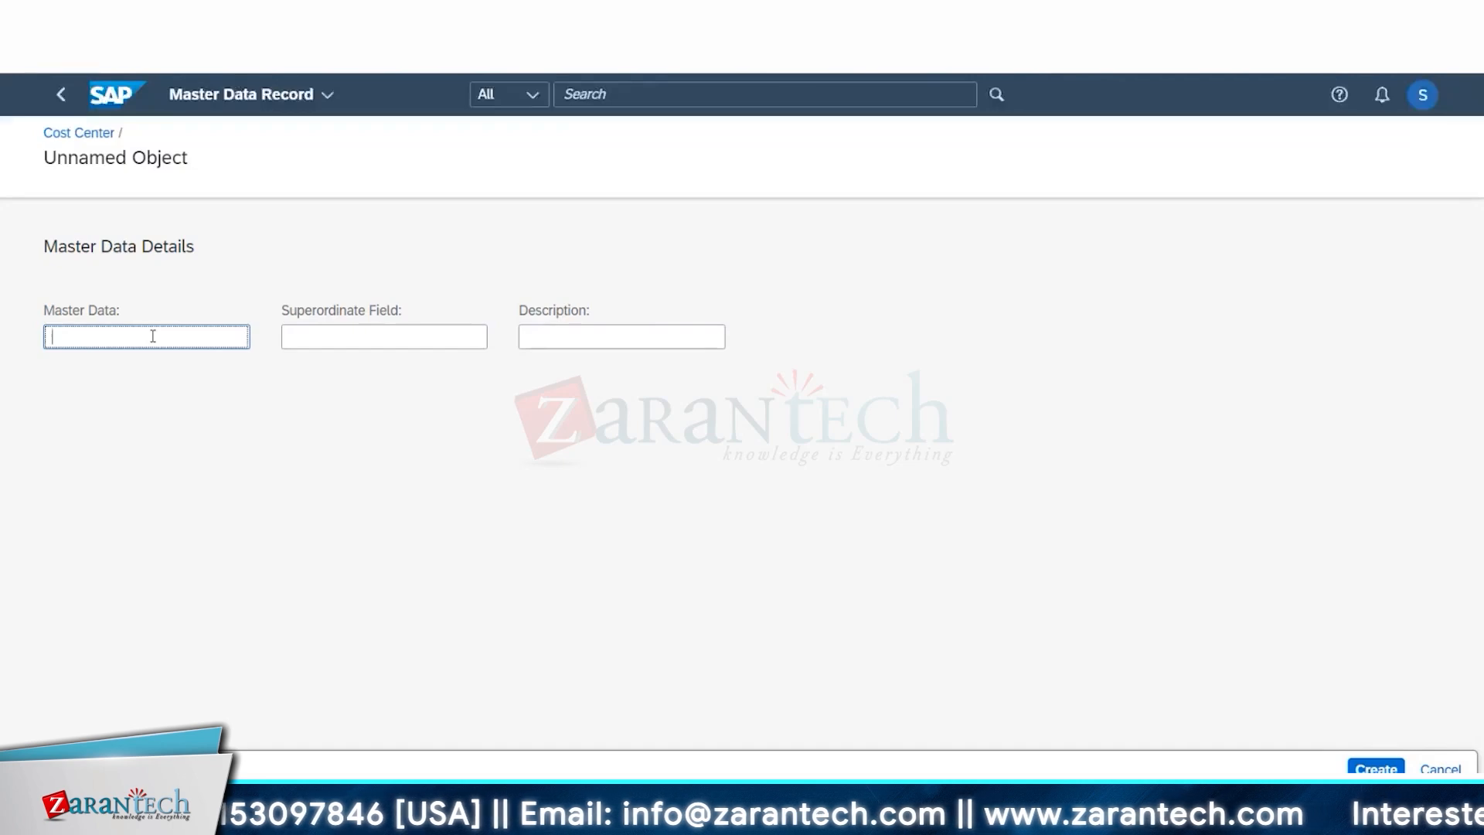
type("A123")
key("Tab")
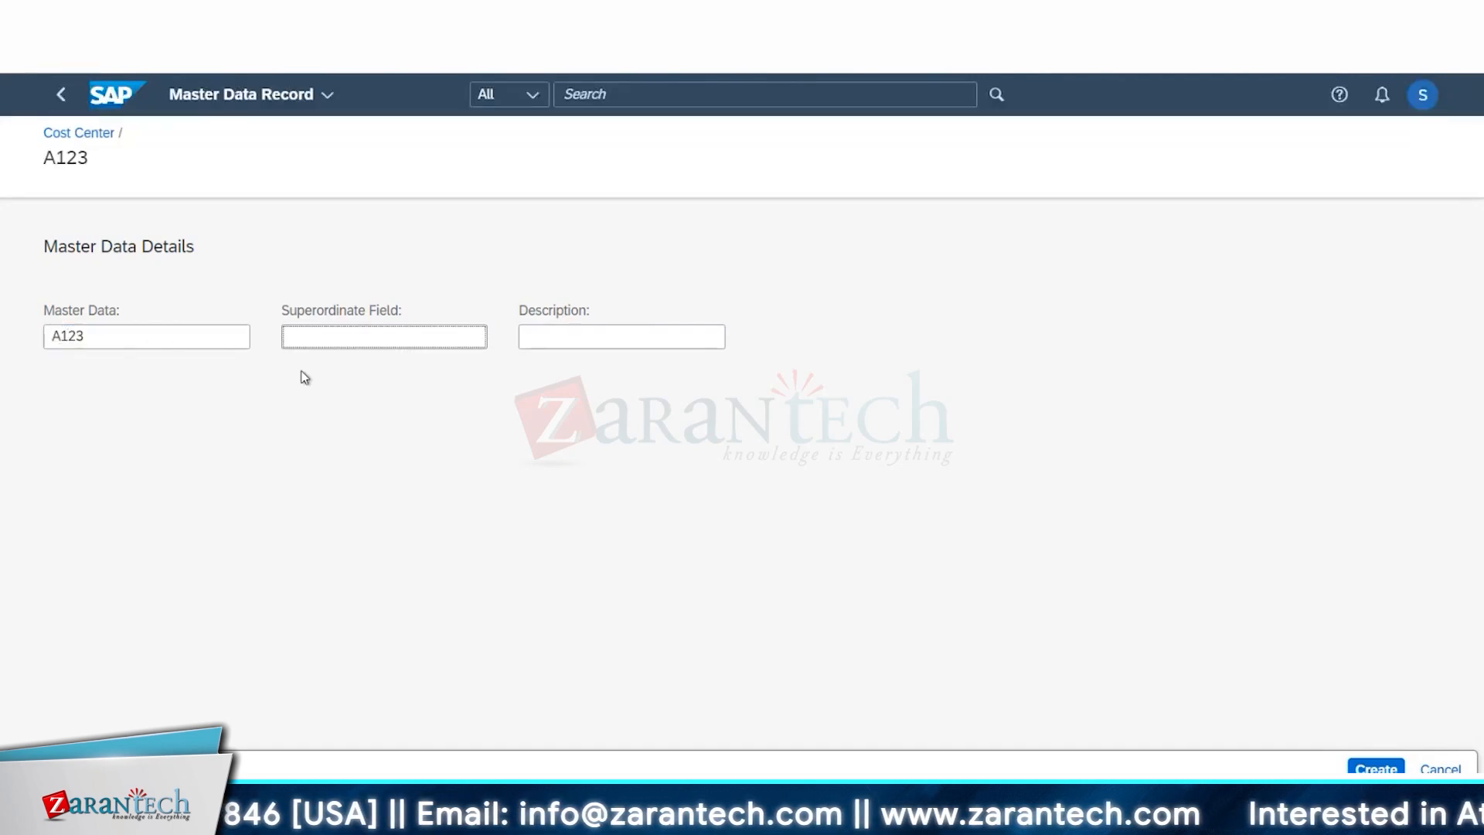
type("A000")
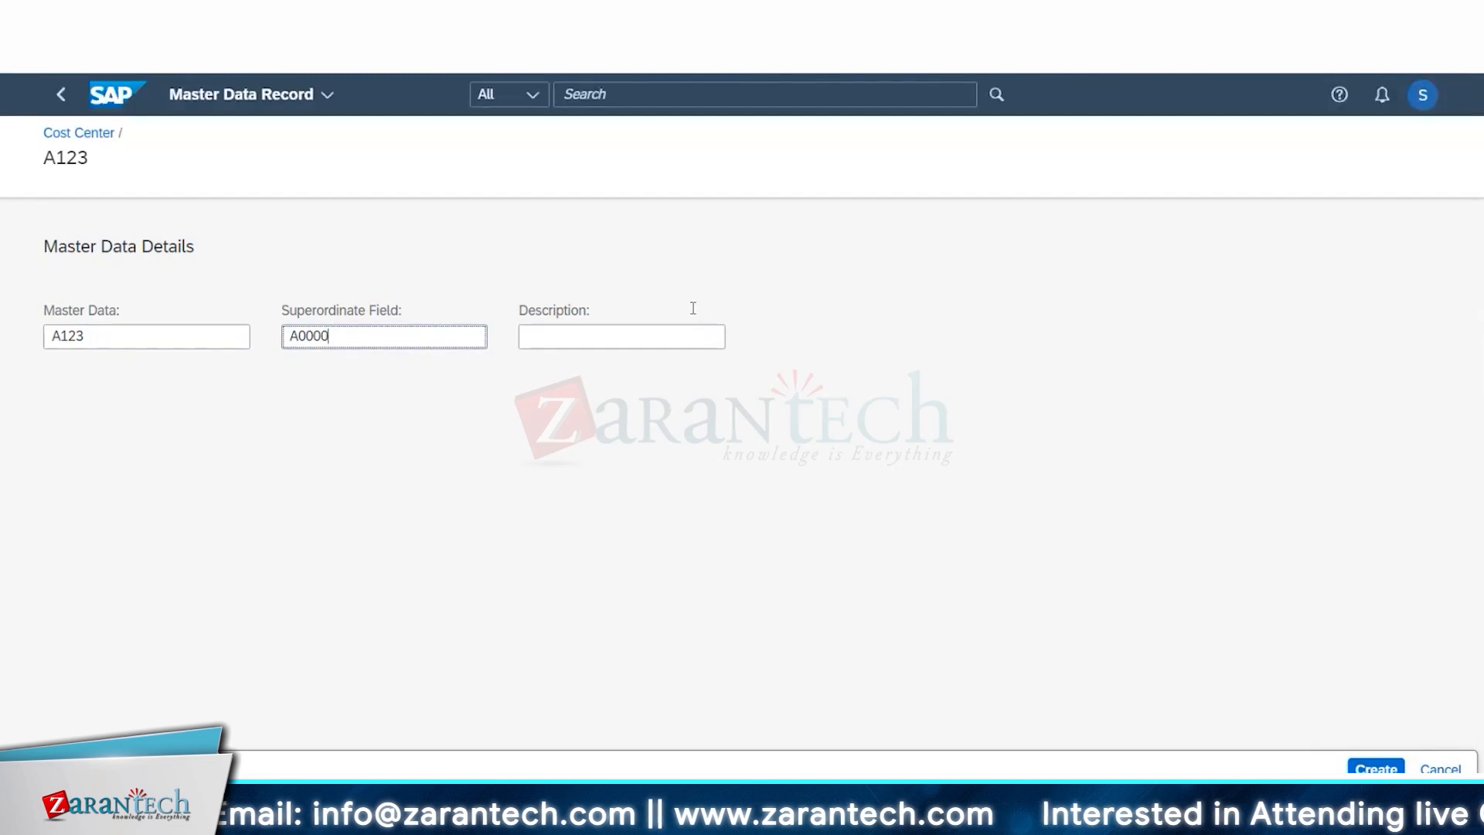
key("Tab")
left_click(344, 334)
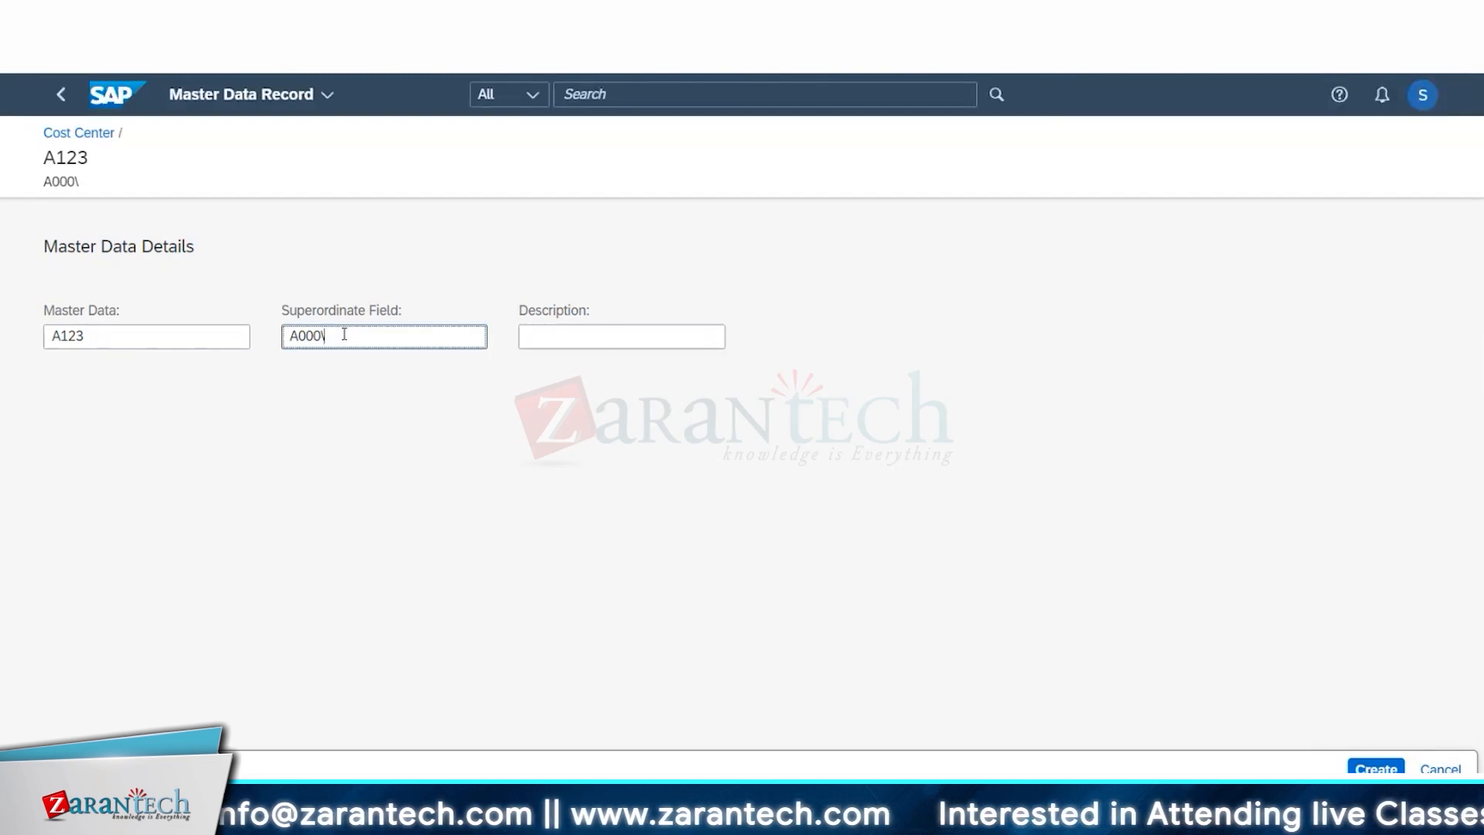
key("Tab")
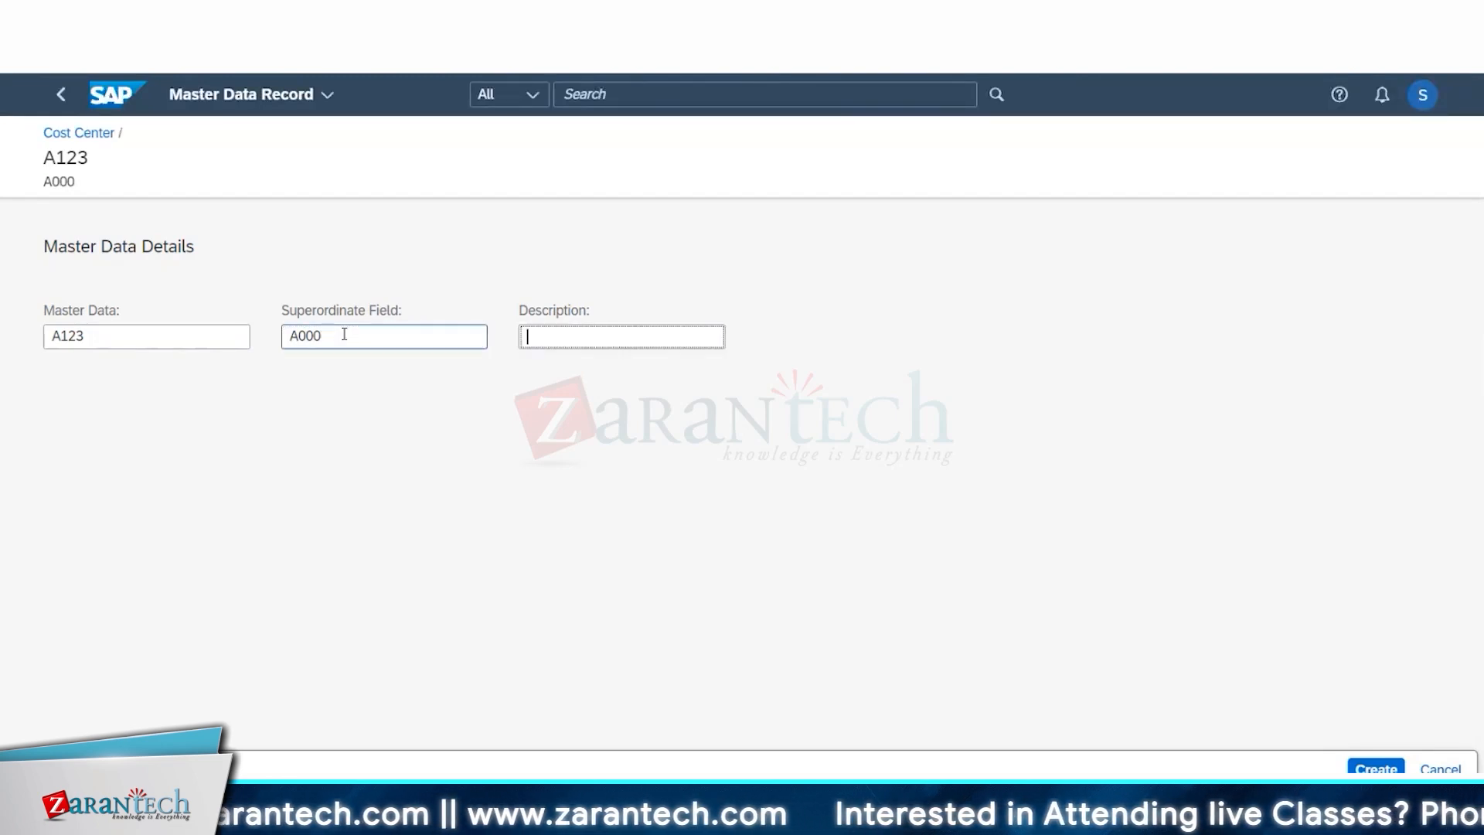
type("Cost Test")
left_click(1376, 768)
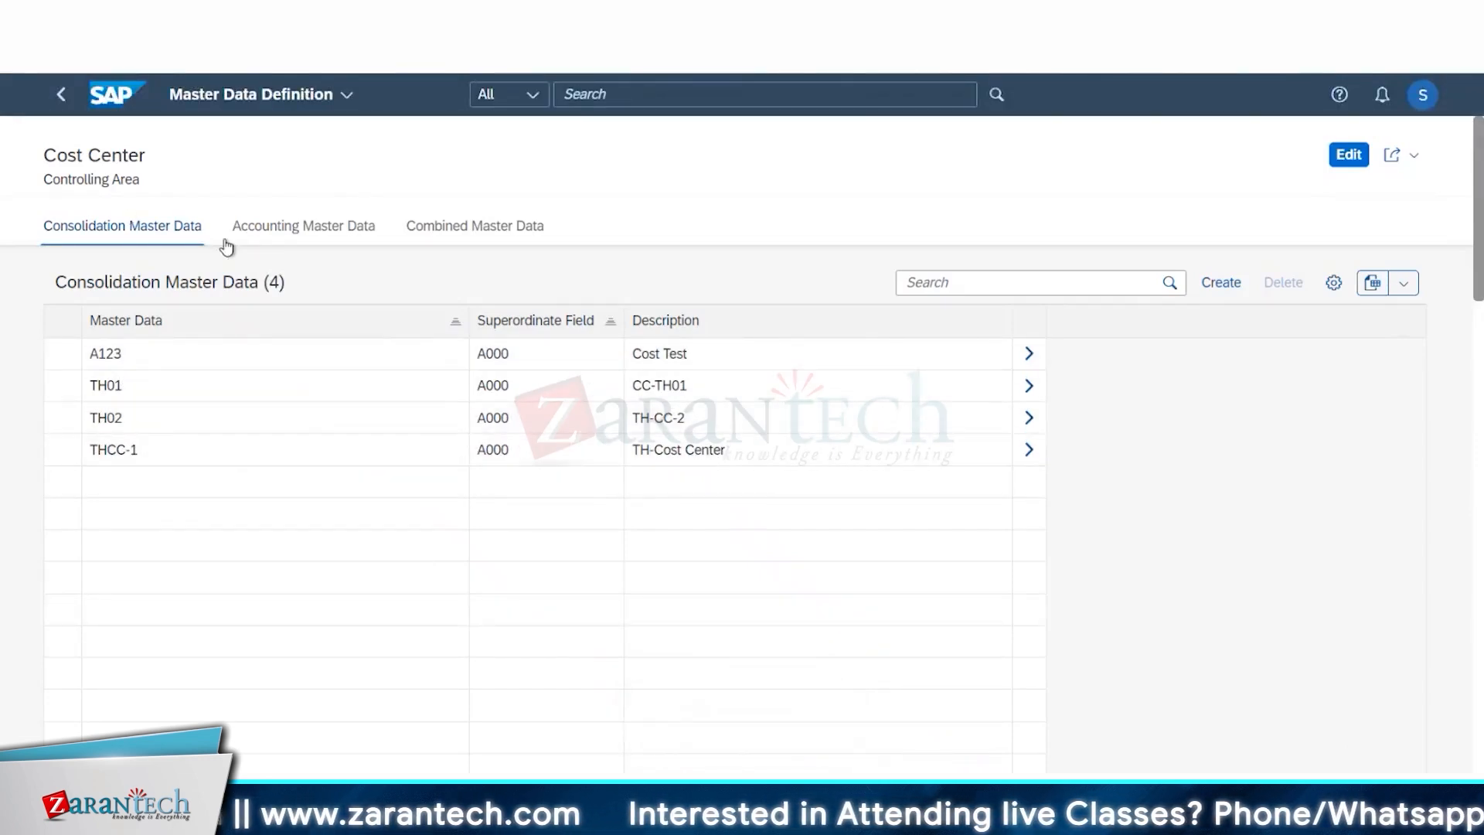
Review the new cost center entry and the accounting and combined master data, and return to the master data definition list
left_click_drag(134, 360, 475, 359)
left_click(510, 353)
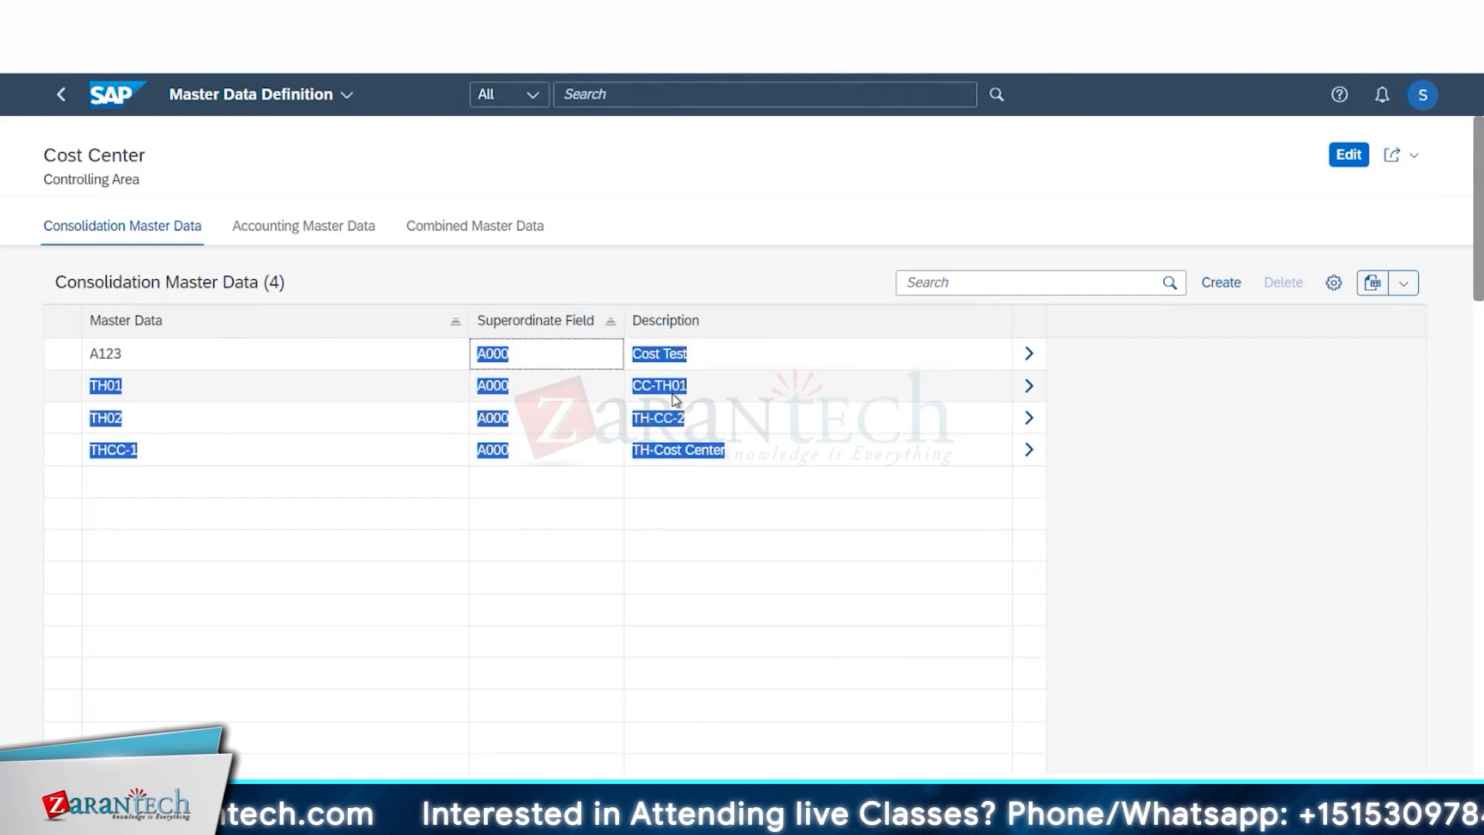
left_click(331, 231)
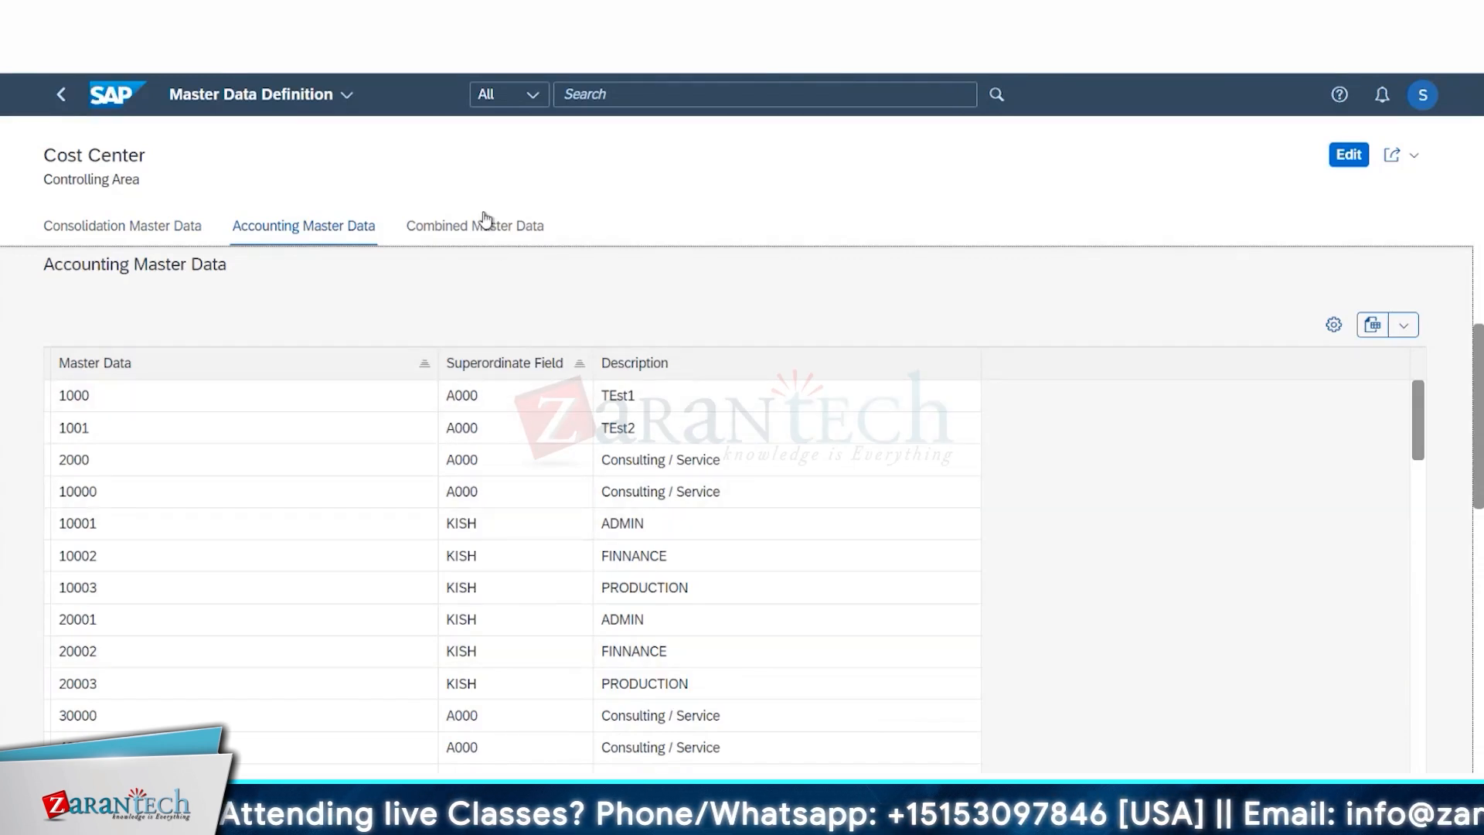
scroll(507, 241, "down", 1)
left_click(507, 240)
left_click(124, 238)
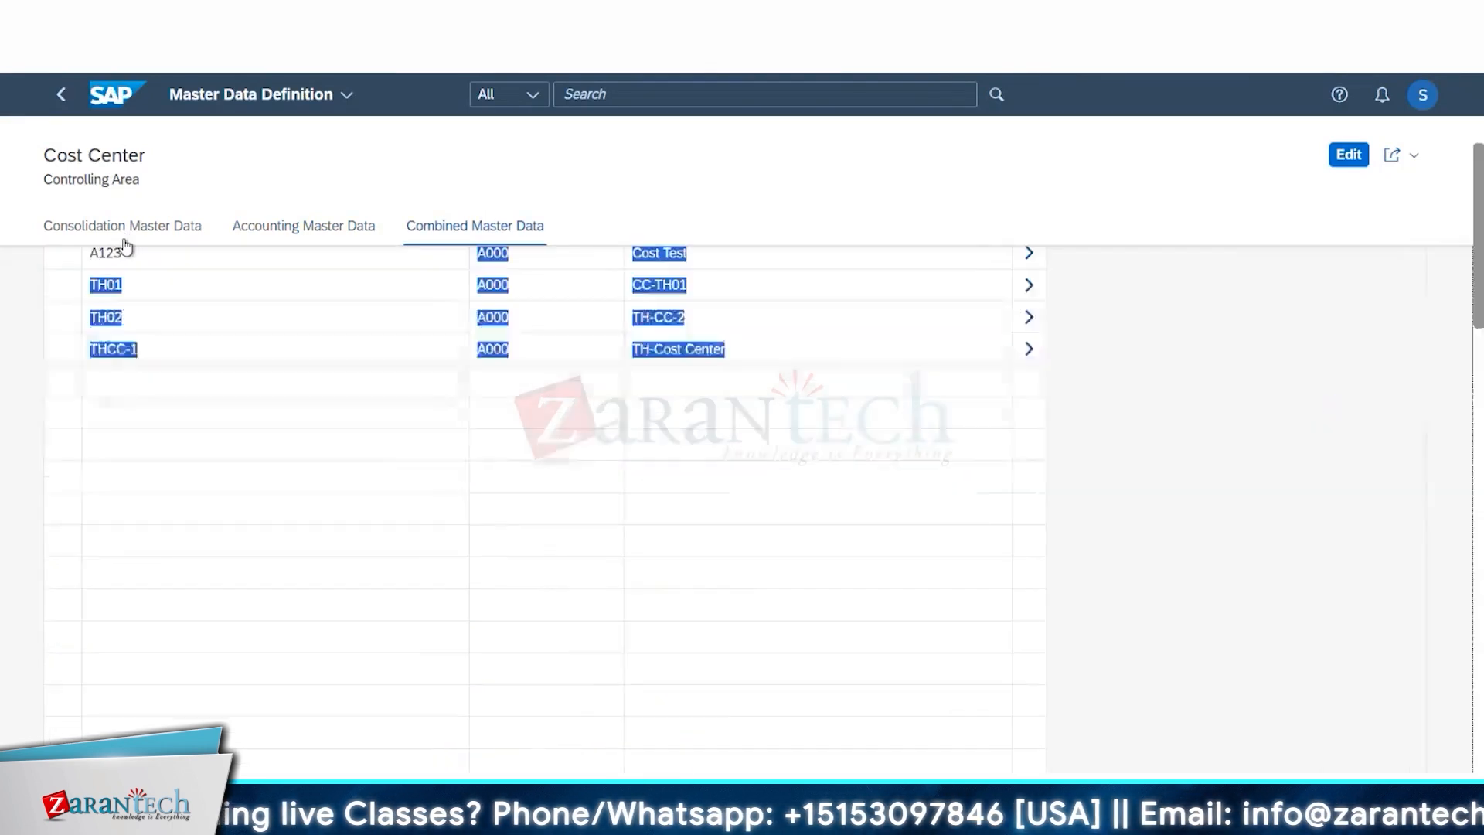
left_click(61, 94)
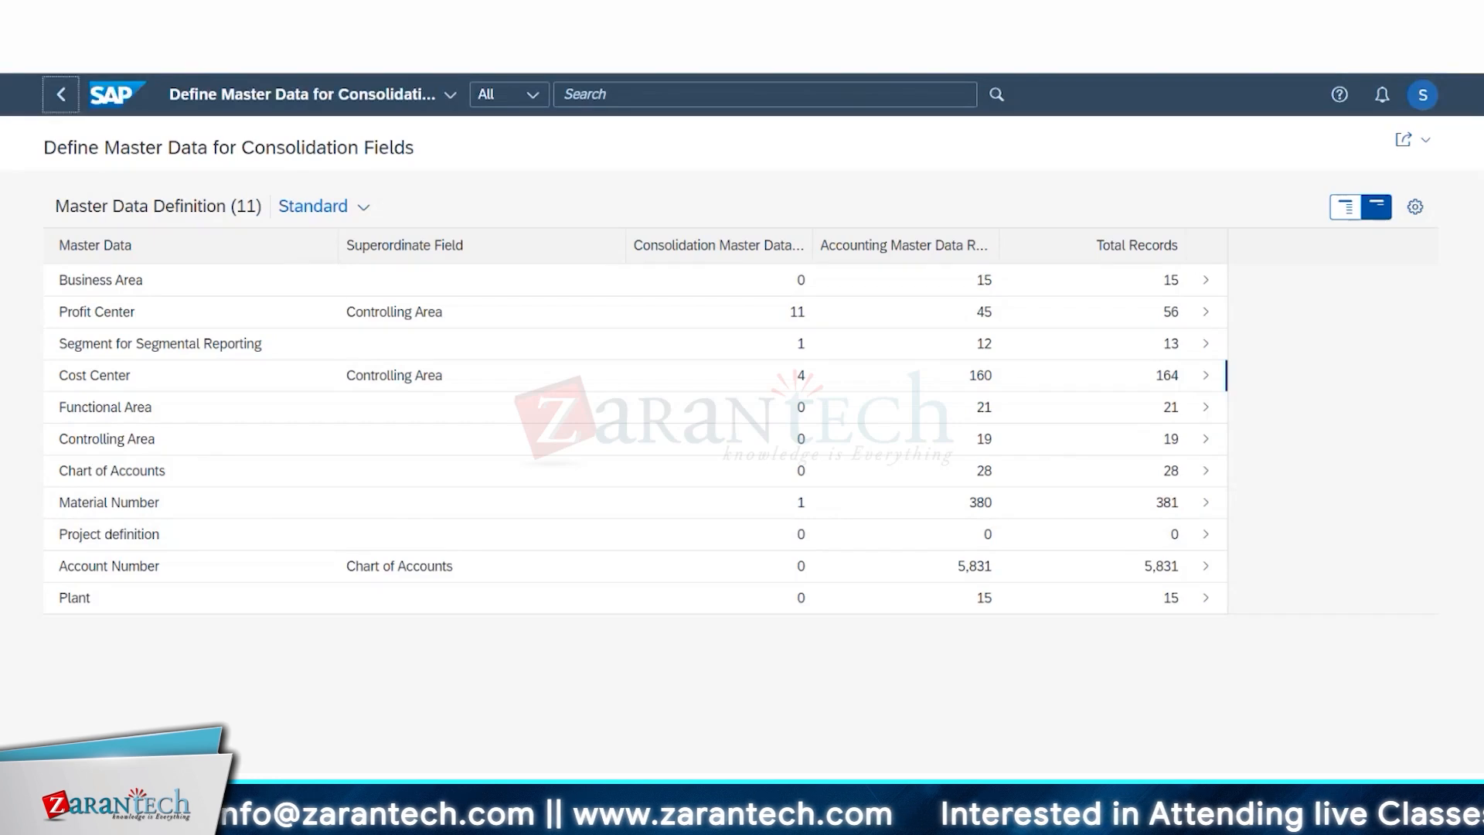
Switch to SAP GUI to review the additional characteristics enabled for master data, and return to the master data definition list in the browser
mouse_move(313, 816)
left_click(313, 757)
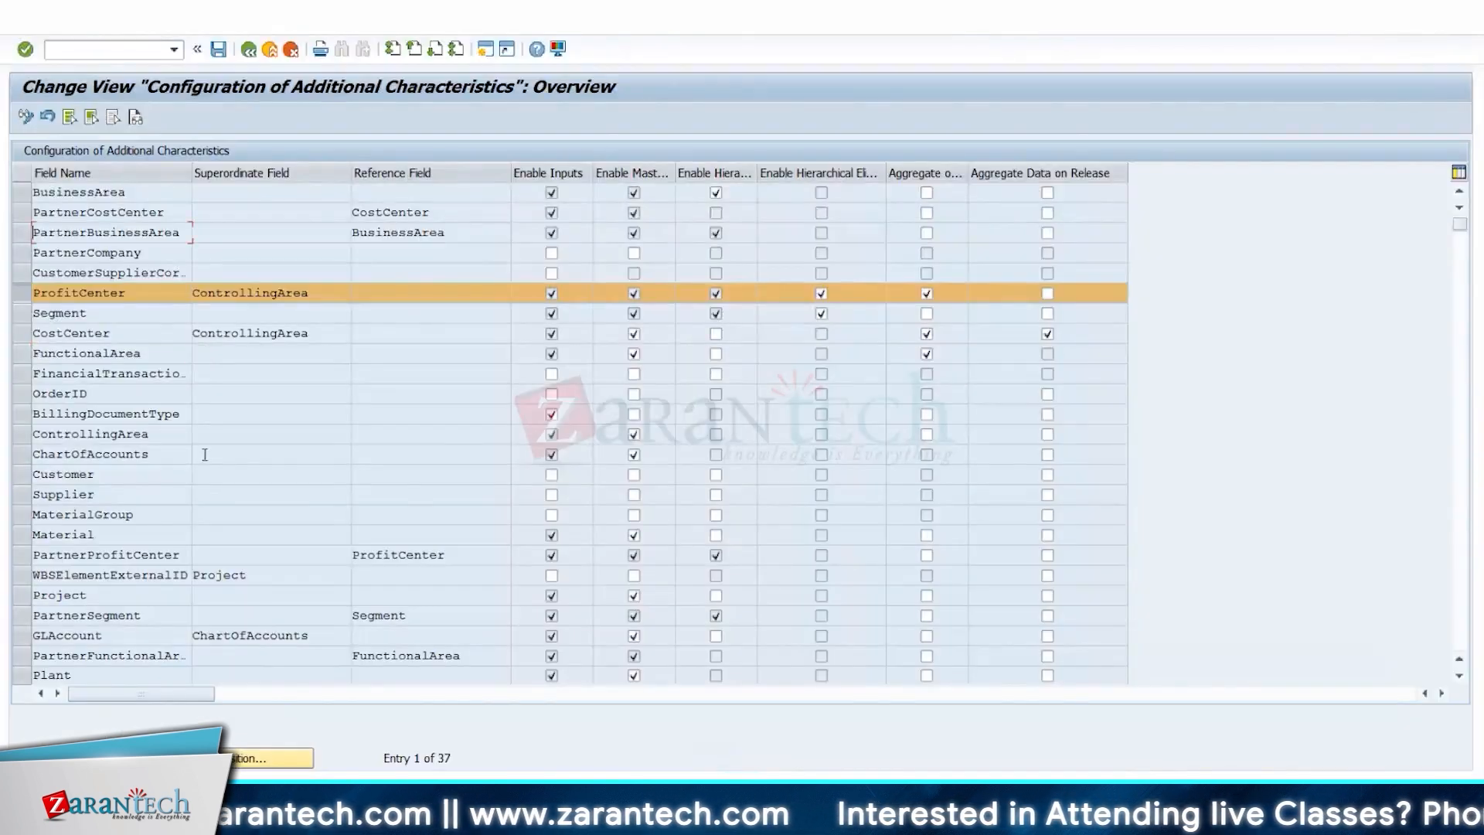
scroll(306, 547, "down", 2)
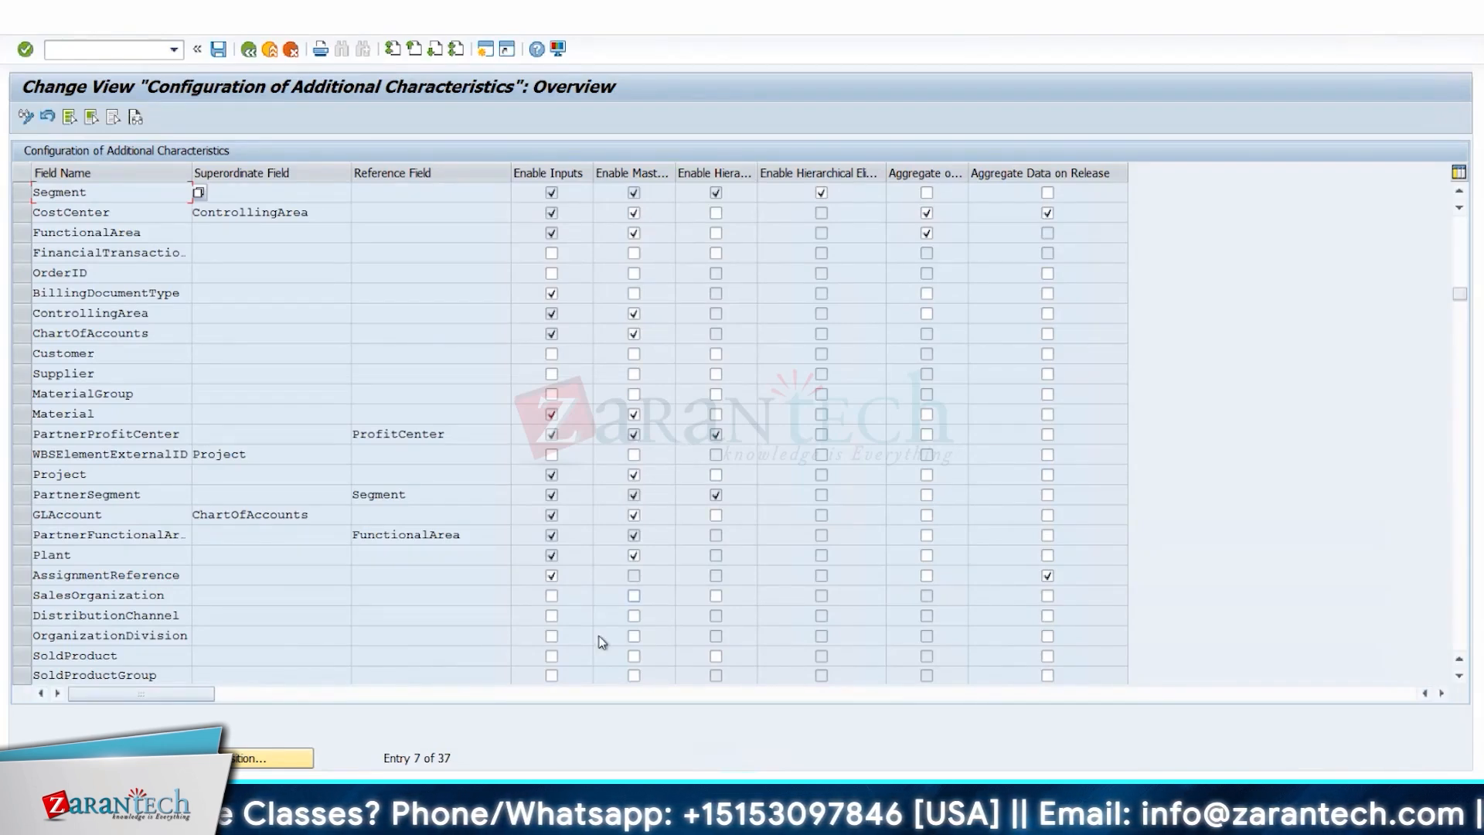
mouse_move(307, 812)
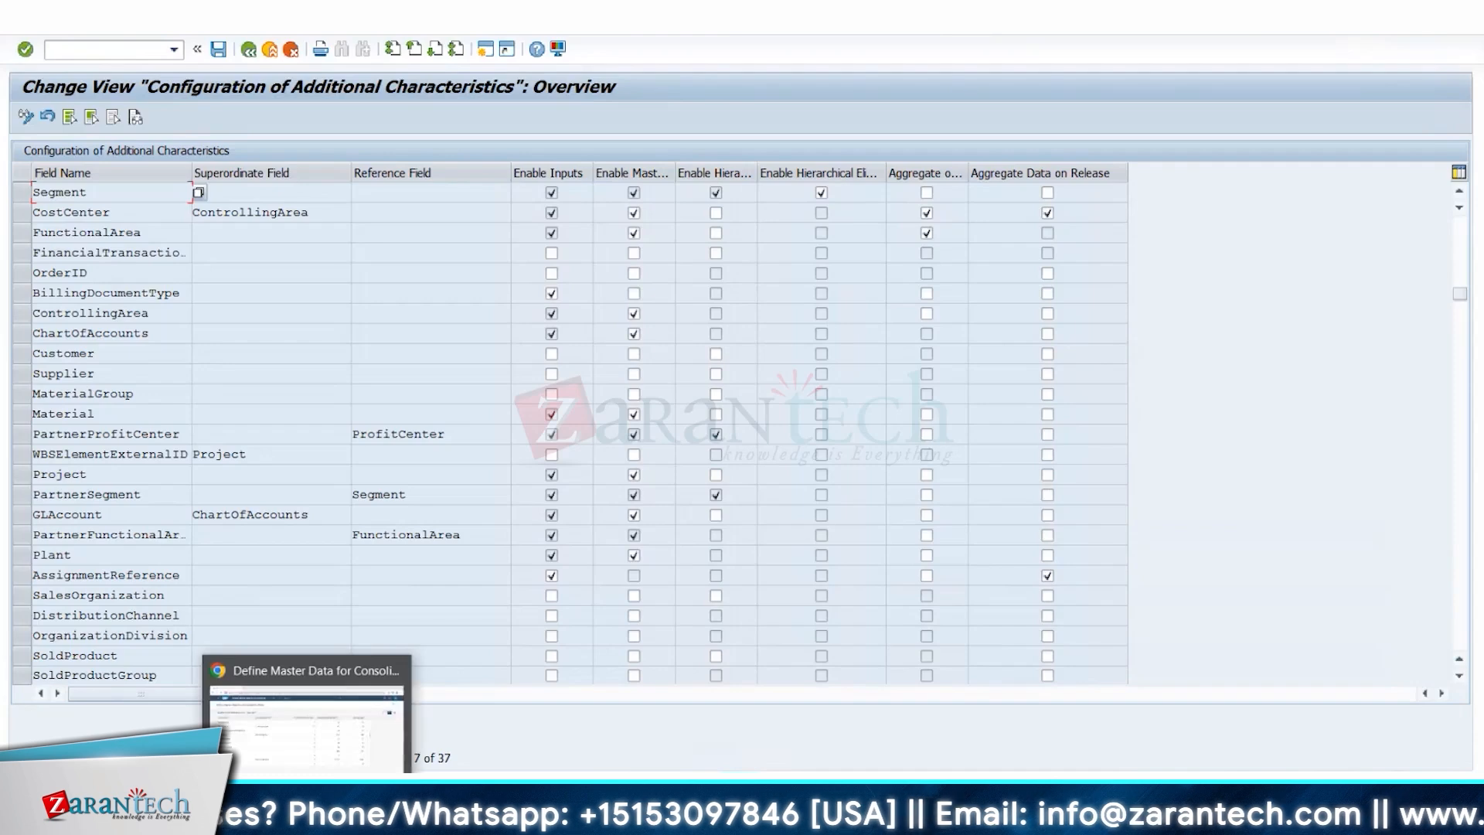
left_click(319, 754)
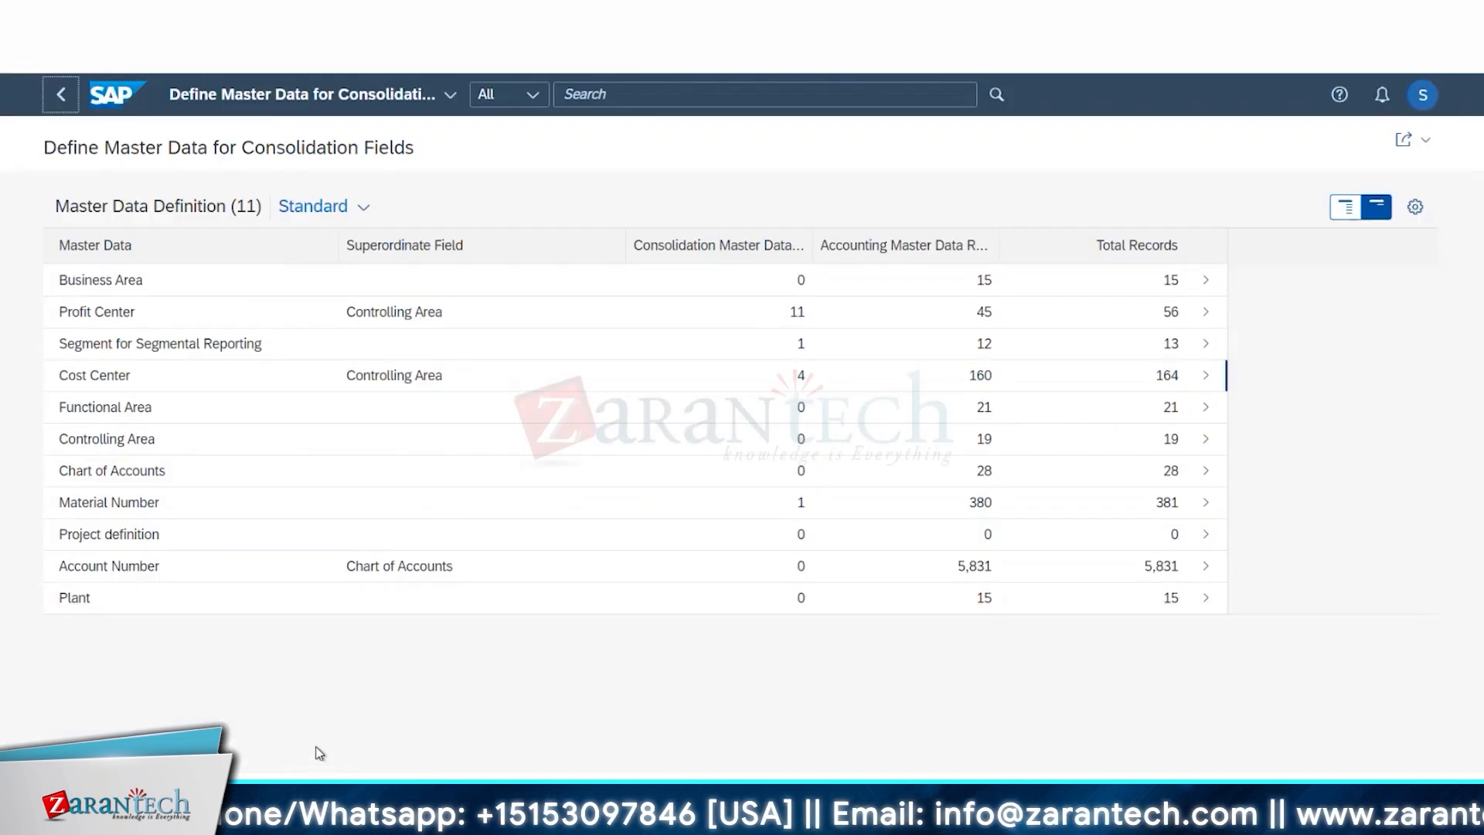